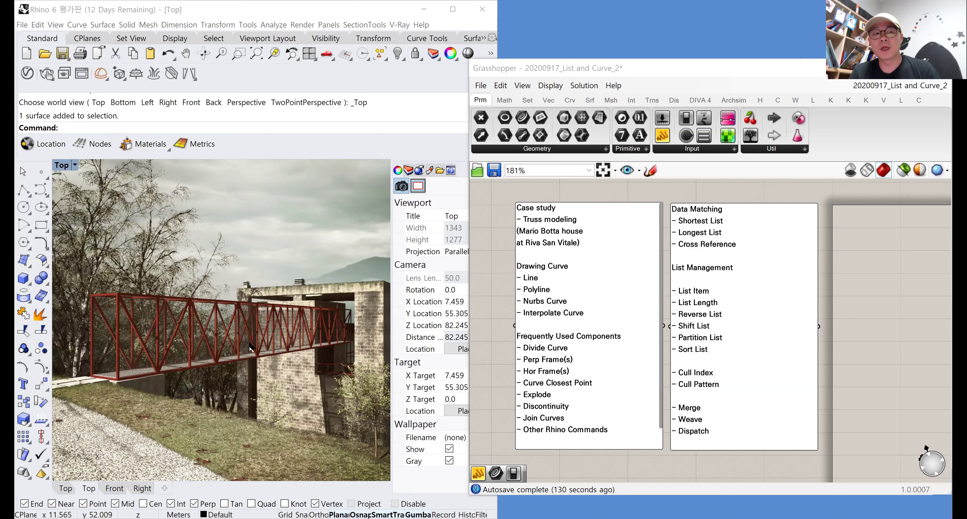
Add a Line SDL component to the empty Grasshopper canvas area beside the Data Matching notes
right_drag(208, 351, 218, 356)
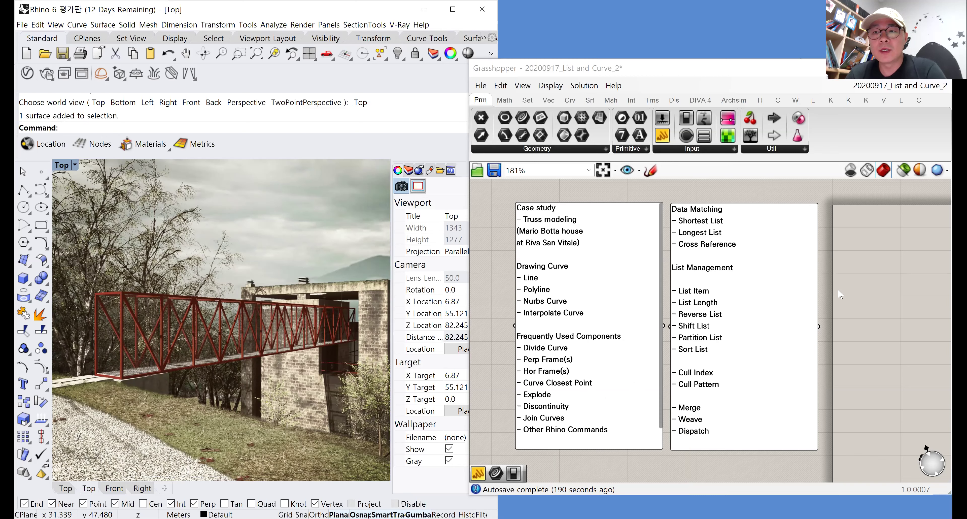
right_drag(856, 293, 760, 295)
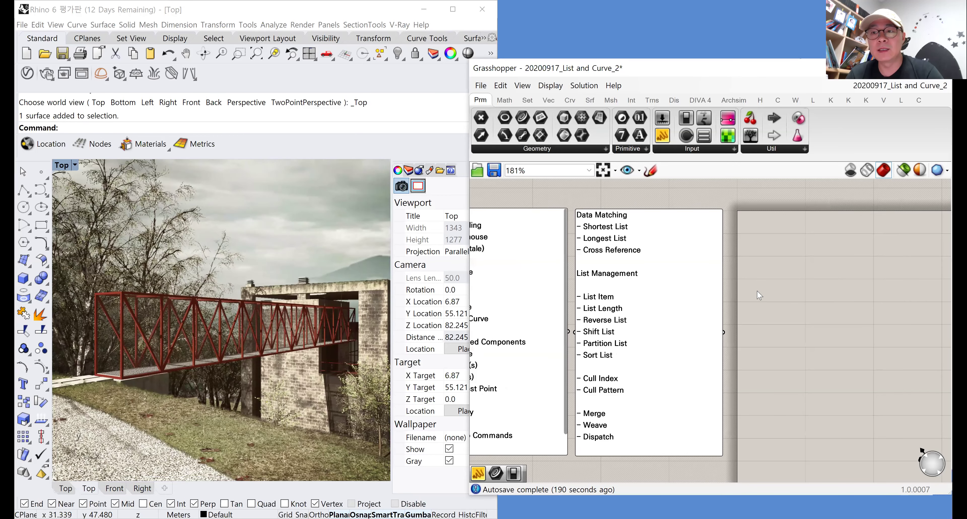
double_click(781, 276)
text(line sdl)
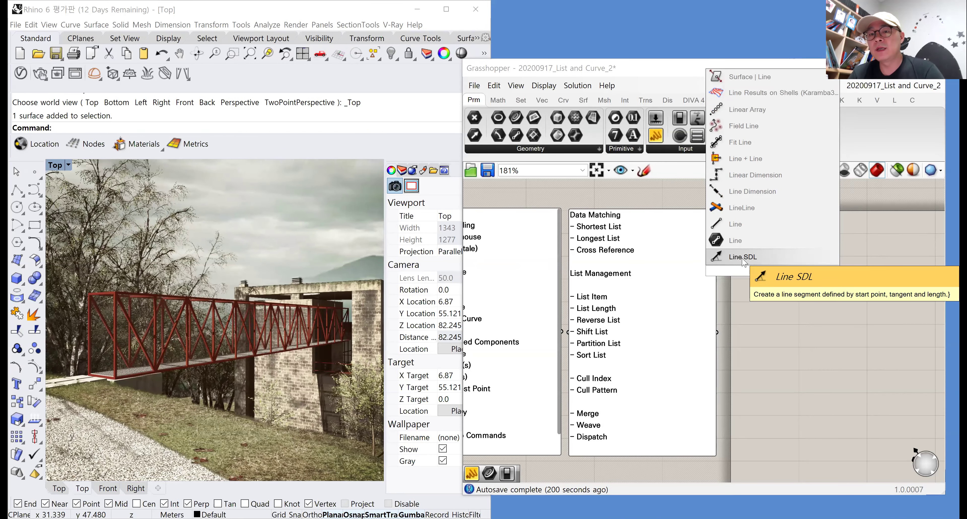
click(743, 259)
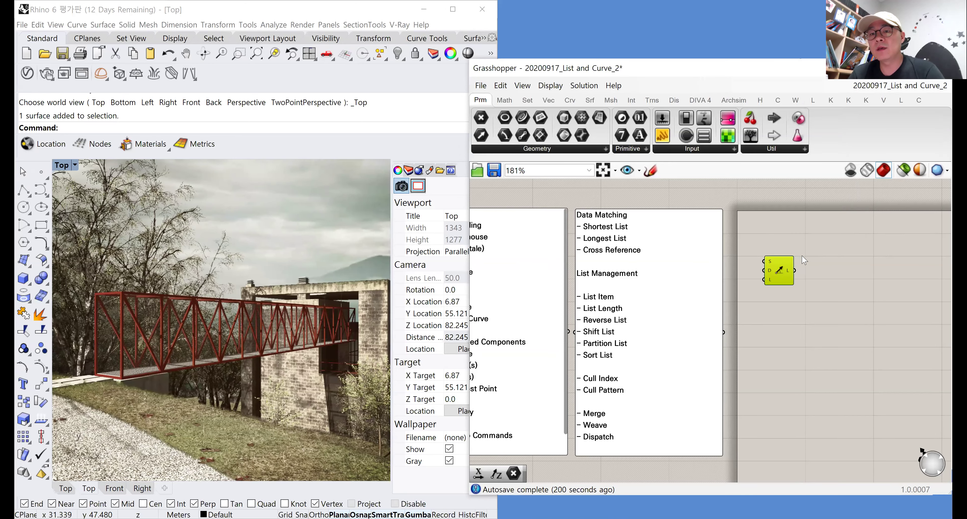
scroll(767, 266, up, 3)
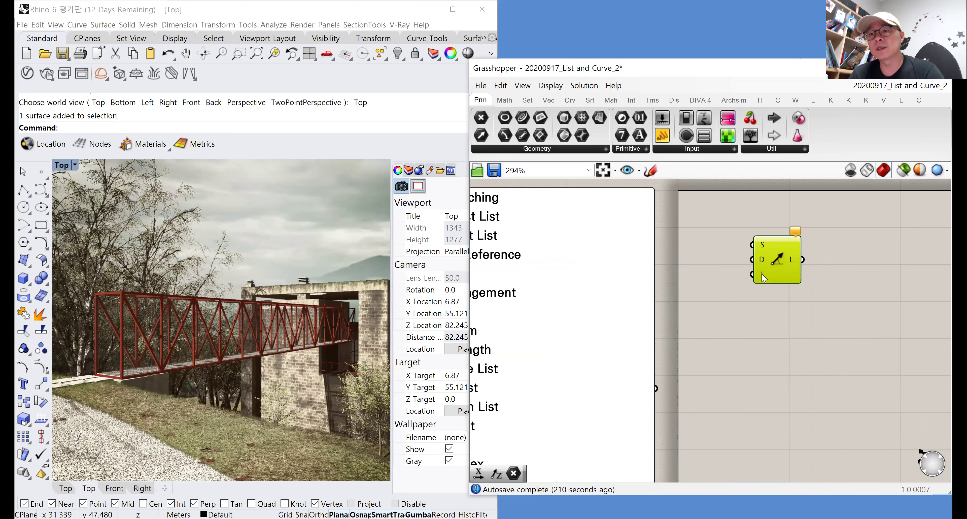
drag(776, 273, 793, 275)
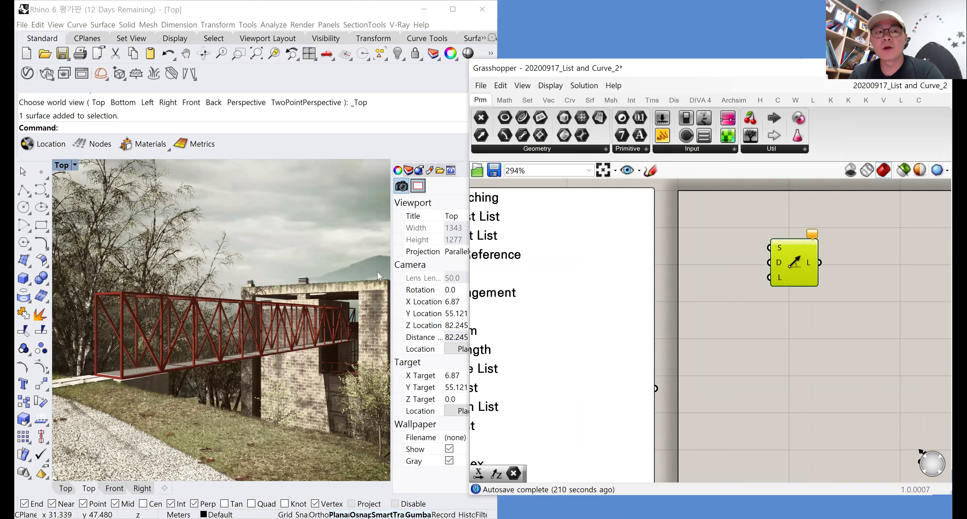
Maximize the perspective viewport in Rhino and move the bridge picture farther away from the origin
double_click(65, 168)
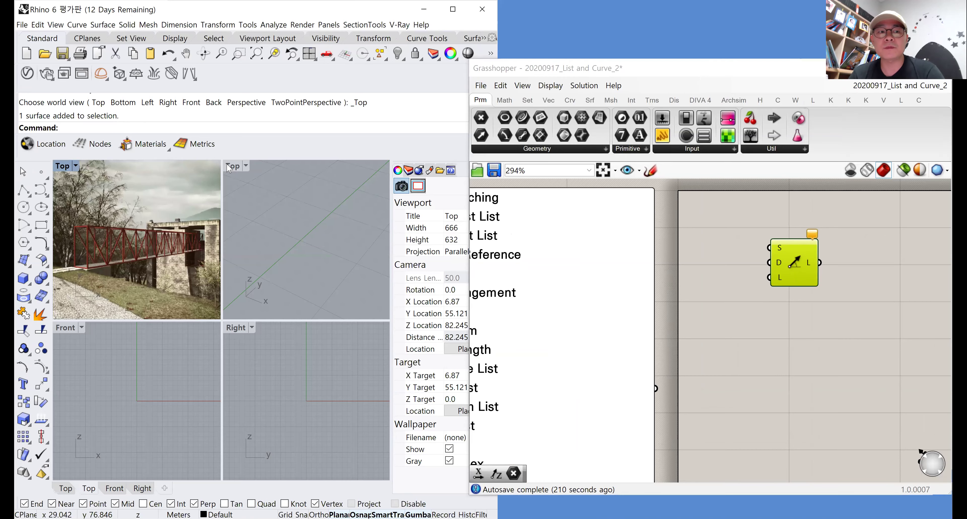
double_click(231, 164)
scroll(240, 252, up, 5)
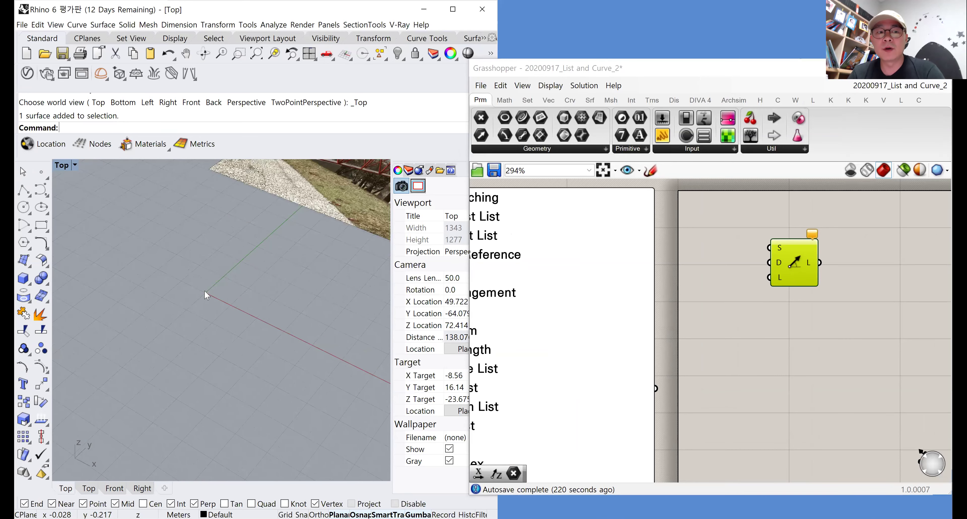
scroll(206, 291, down, 6)
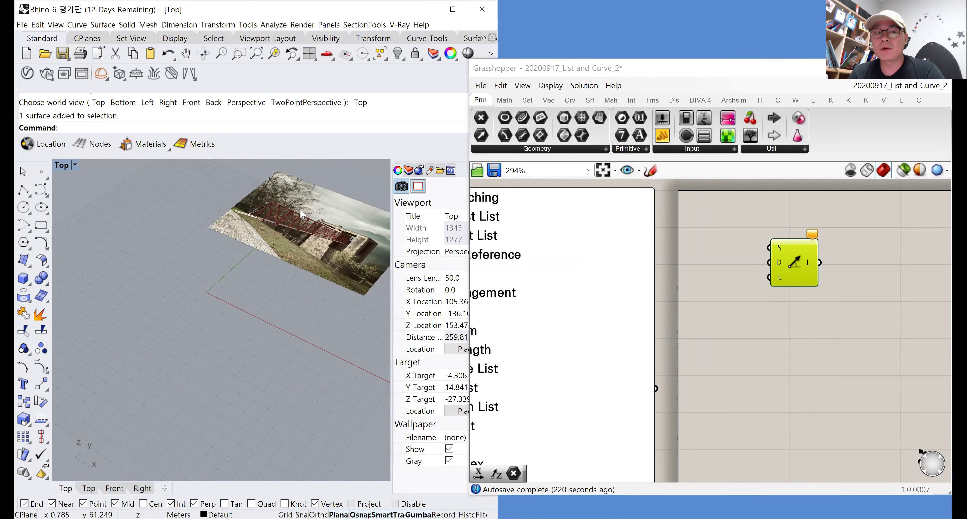
click(299, 244)
drag(327, 222, 373, 165)
click(282, 250)
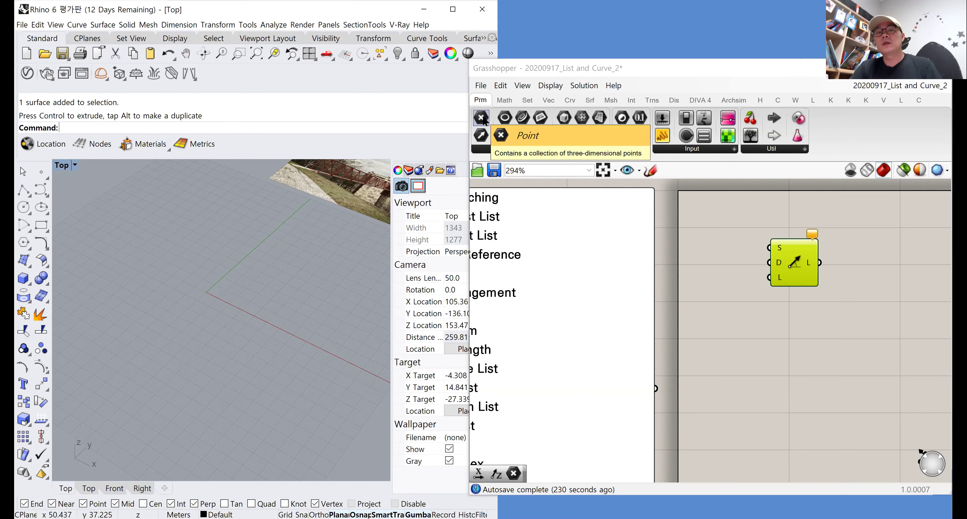
Add a Point parameter to the Grasshopper canvas and set it to one point at 0,0,0
drag(484, 119, 708, 231)
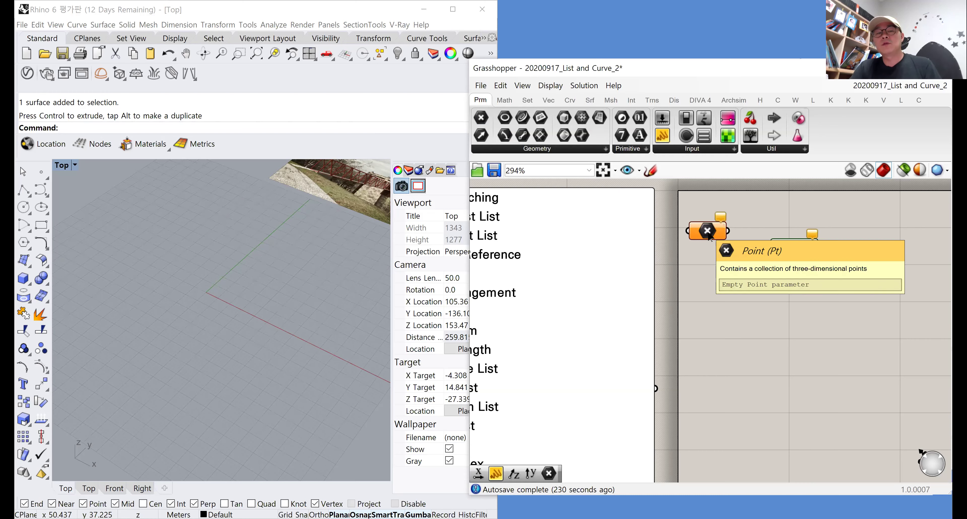
right_click(705, 234)
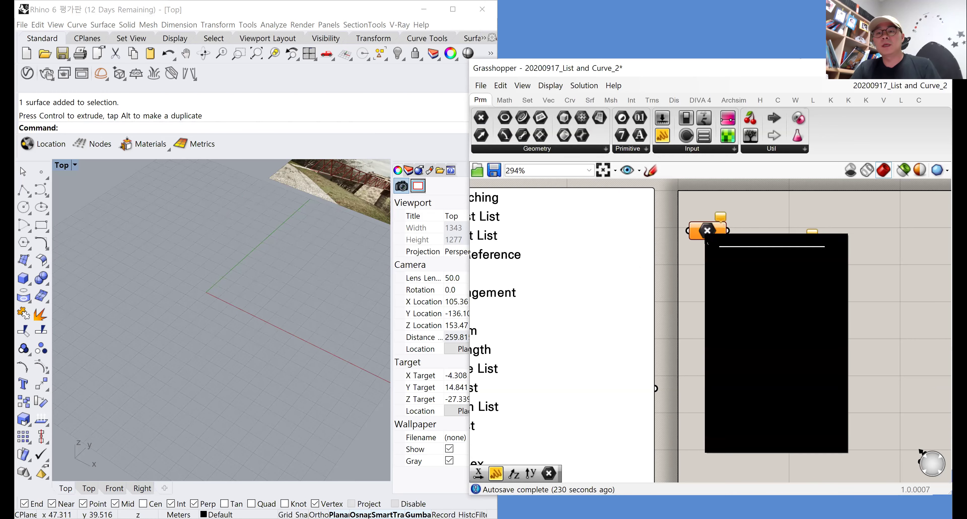
click(745, 373)
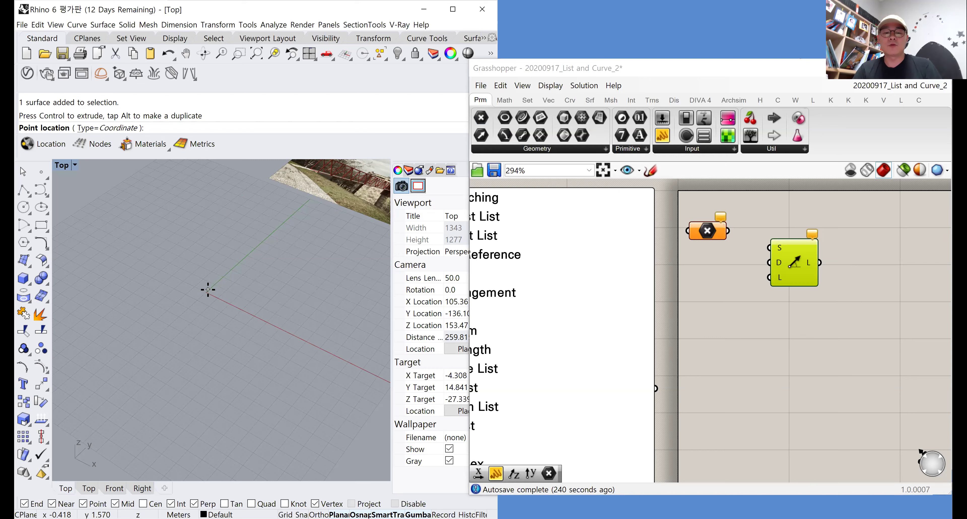
text(0,0)
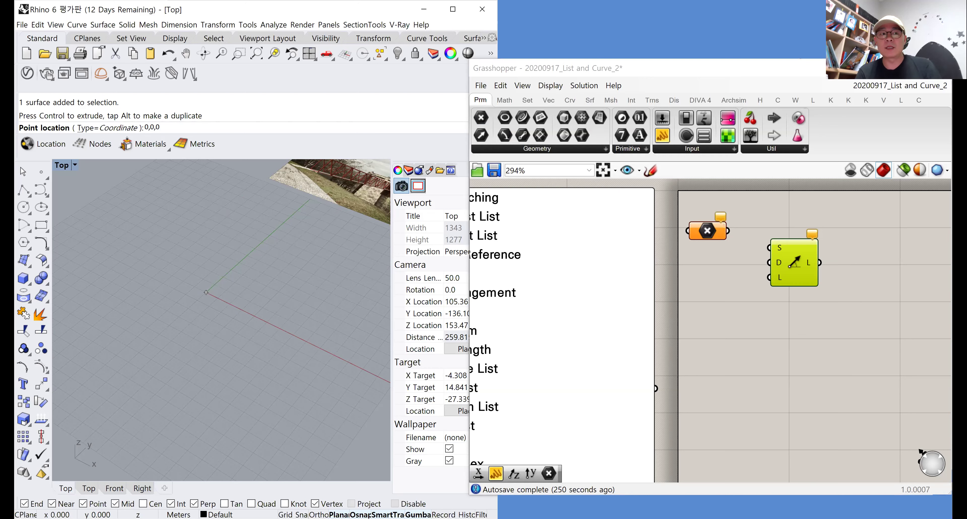
key(Return)
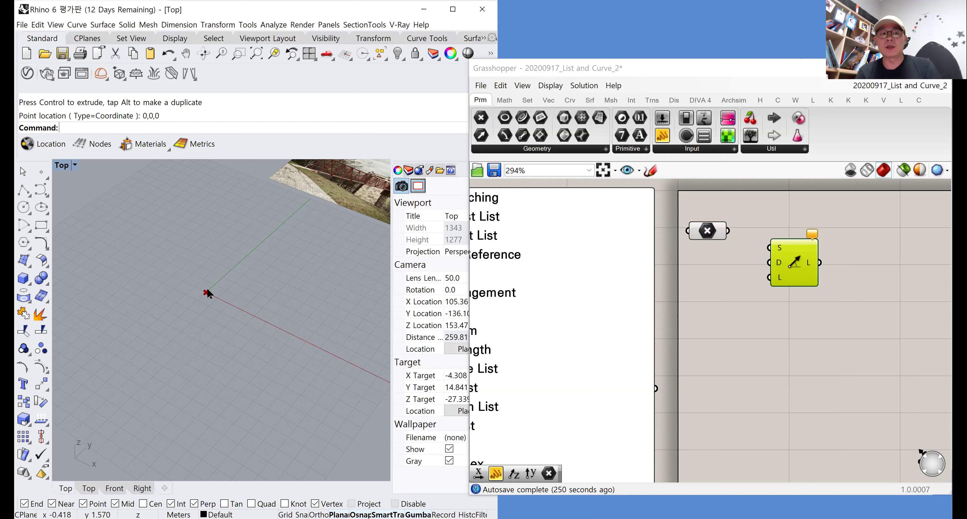
Set the Point parameter again with the coordinate 0 and connect it to the start input of Line SDL
right_click(698, 236)
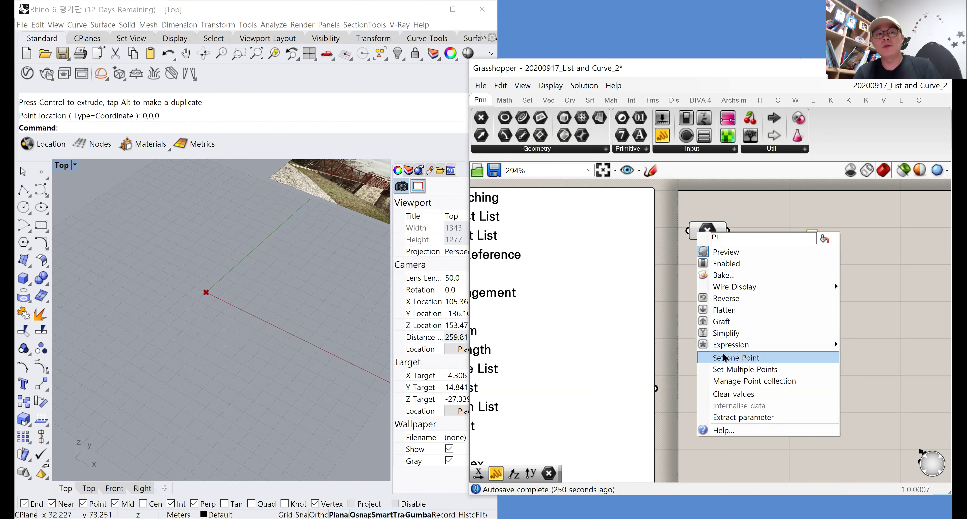
click(725, 358)
text(0)
key(Return)
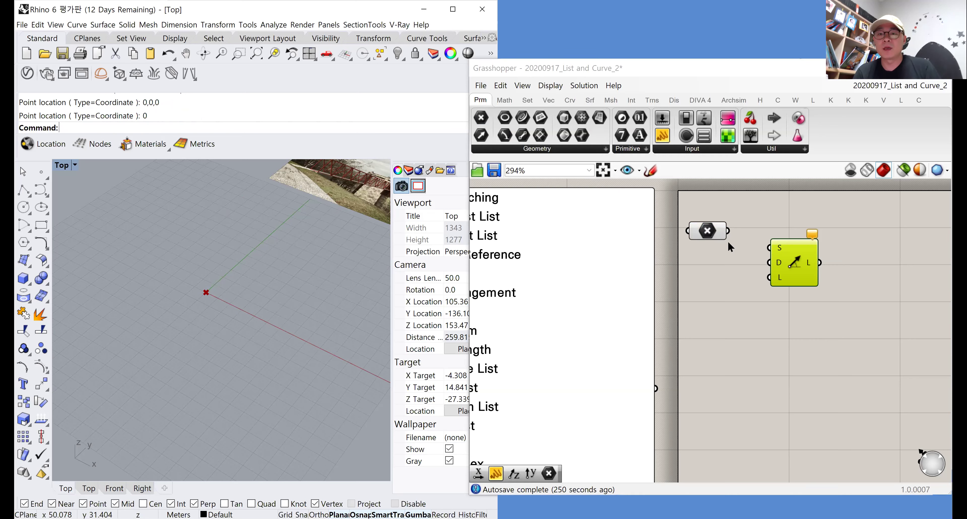
drag(729, 238, 802, 248)
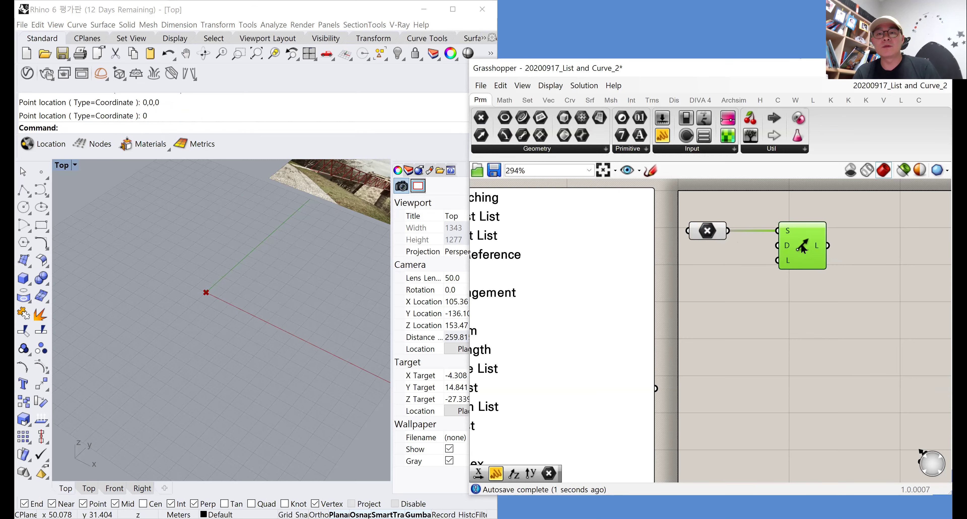
click(715, 232)
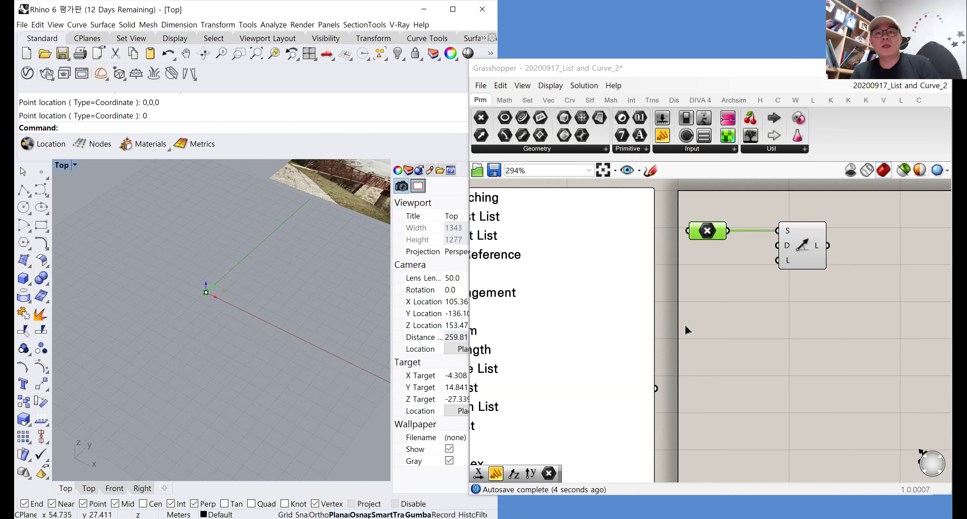
click(723, 310)
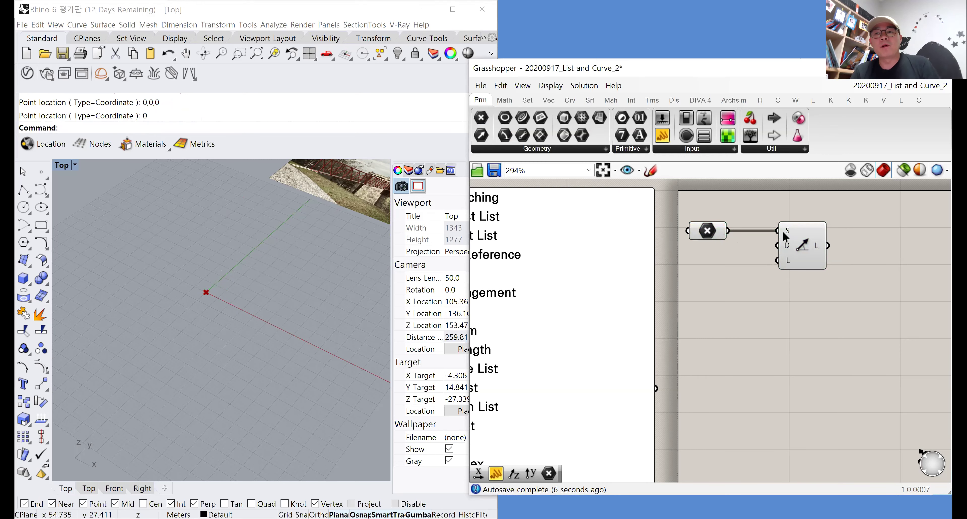
mouse_move(788, 233)
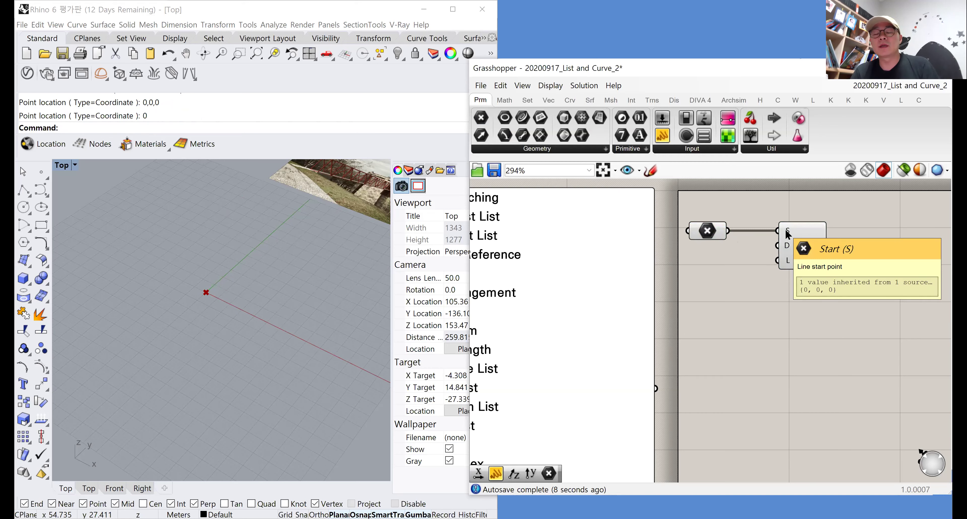
Add an XY Plane component below the Point parameter
double_click(725, 306)
text(xy)
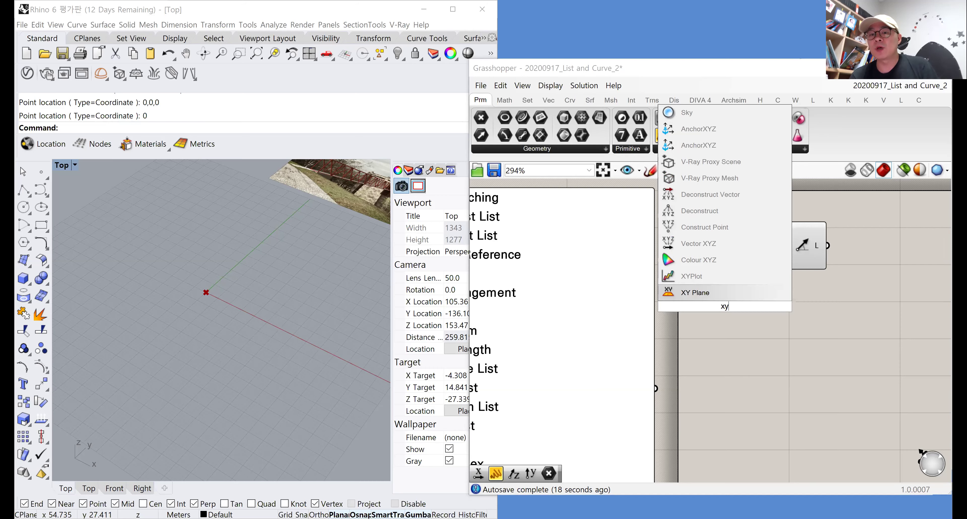
key(Return)
drag(725, 311, 726, 297)
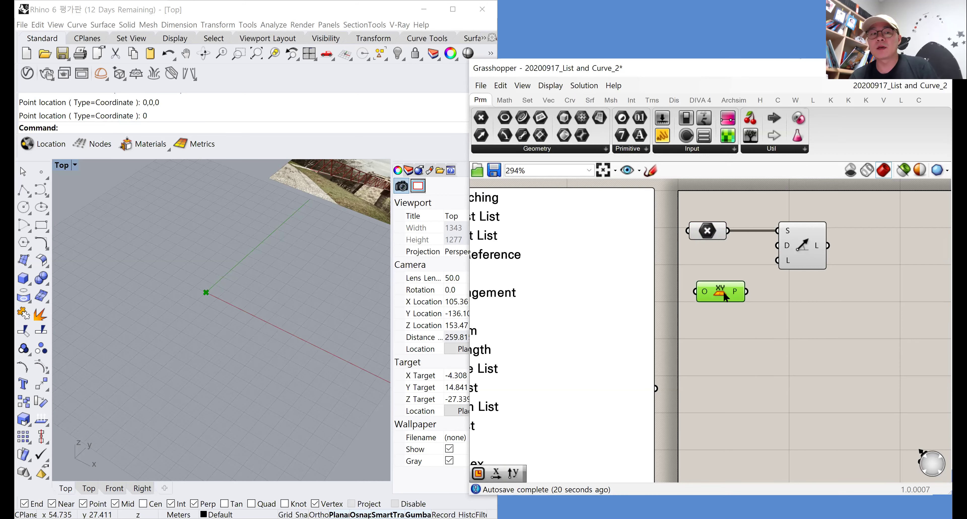
scroll(199, 292, up, 8)
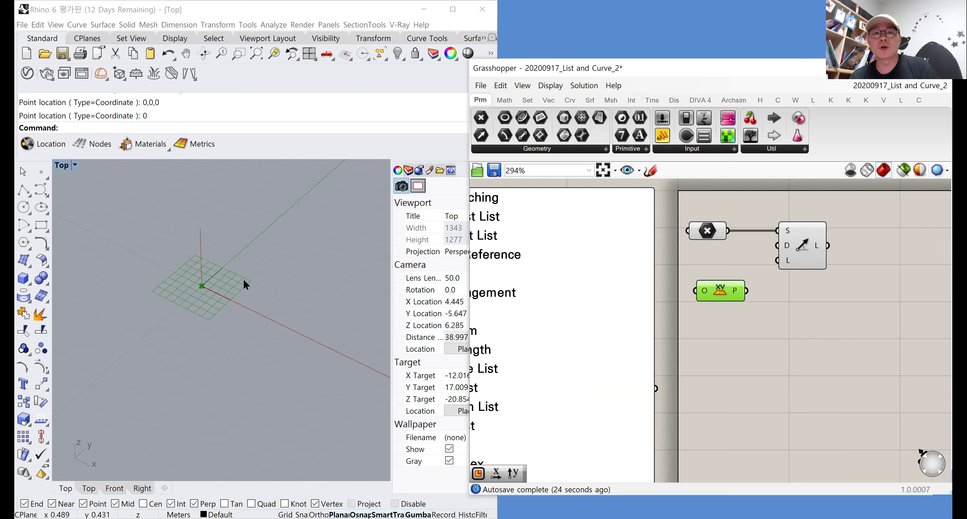
Set the preview plane size in Grasshopper's display settings to 8
click(552, 86)
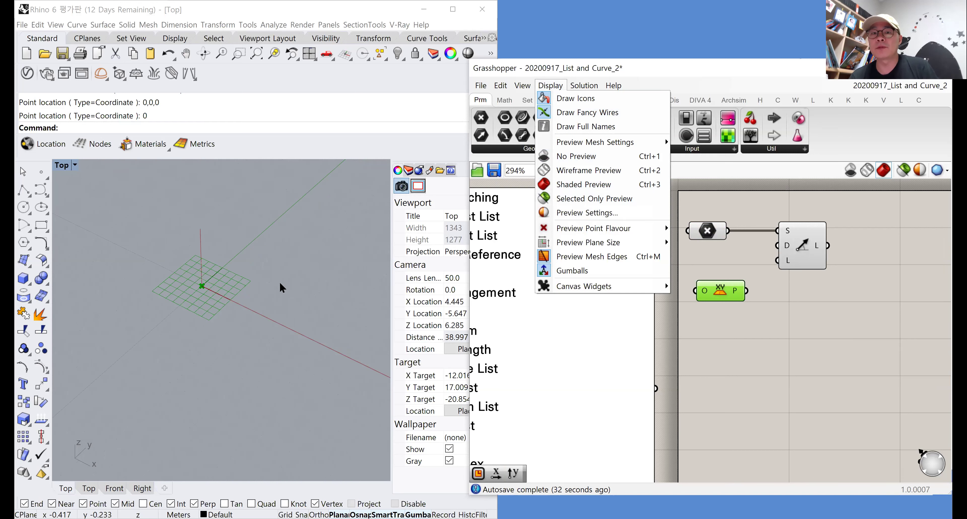
mouse_move(572, 244)
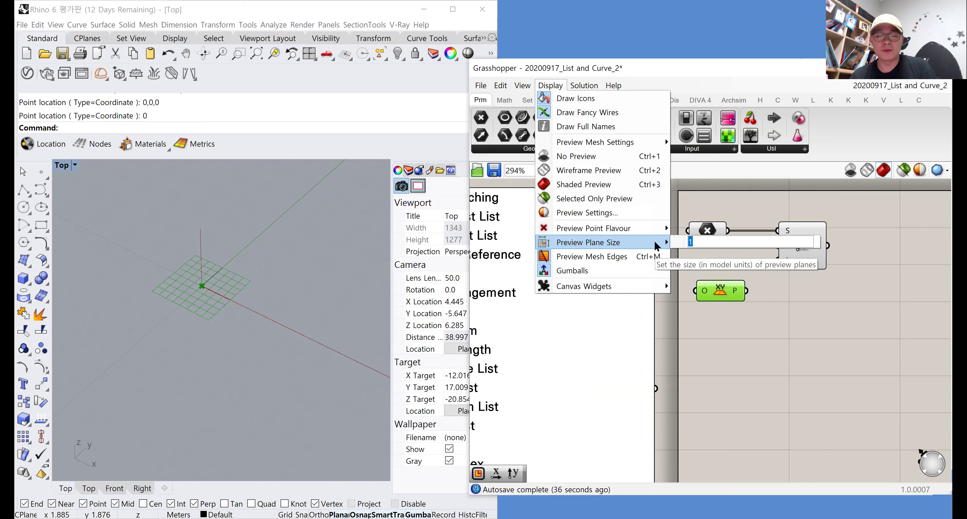
text(8)
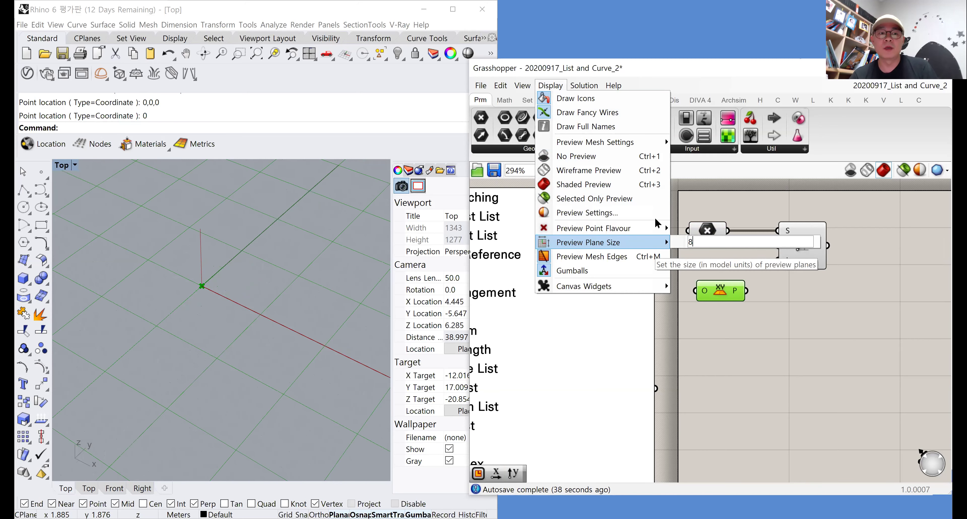
click(311, 320)
scroll(312, 320, down, 8)
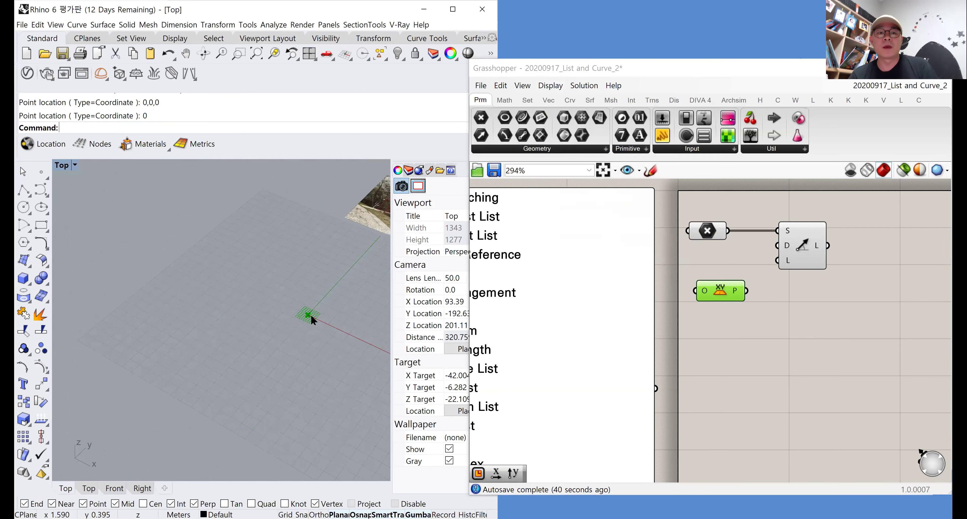
scroll(272, 282, down, 1)
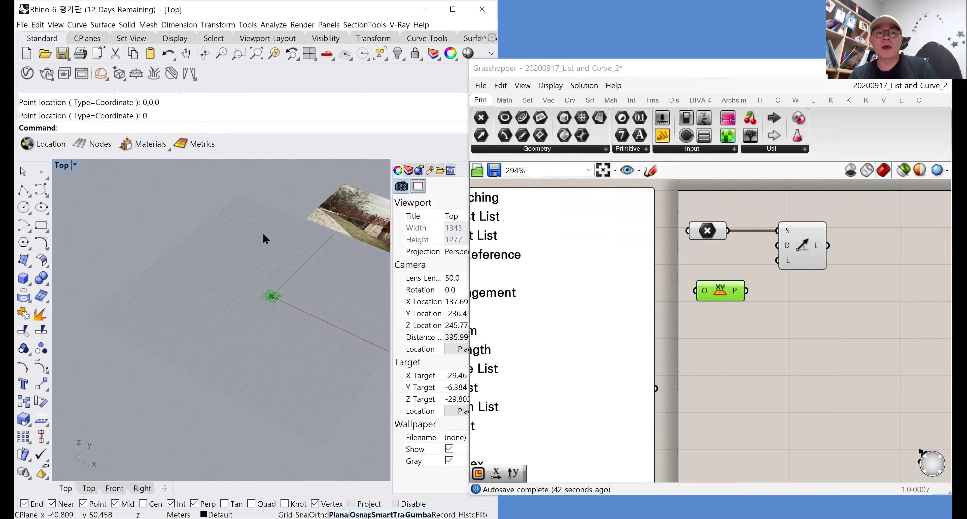
scroll(248, 235, down, 2)
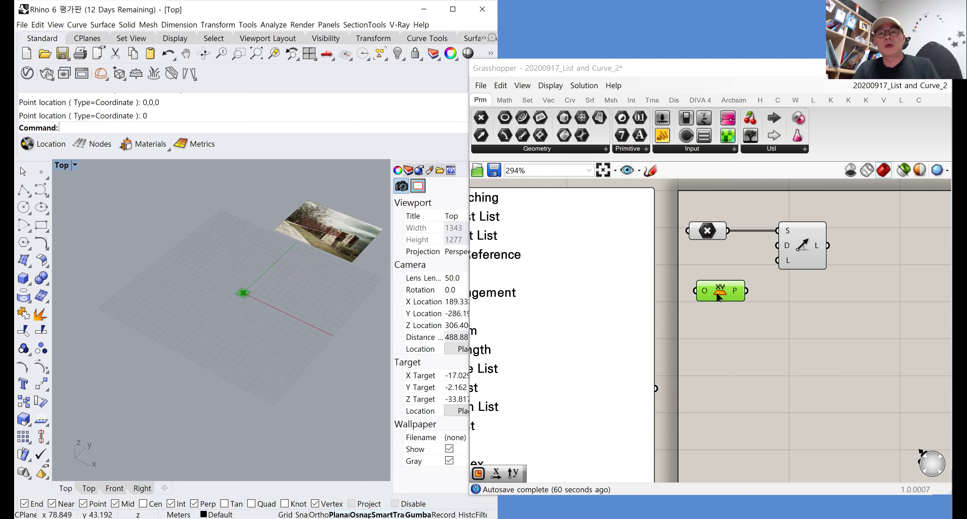
Align XY Plane under the Point parameter and connect its plane output to the start input of Line SDL instead of the point
drag(719, 298, 711, 293)
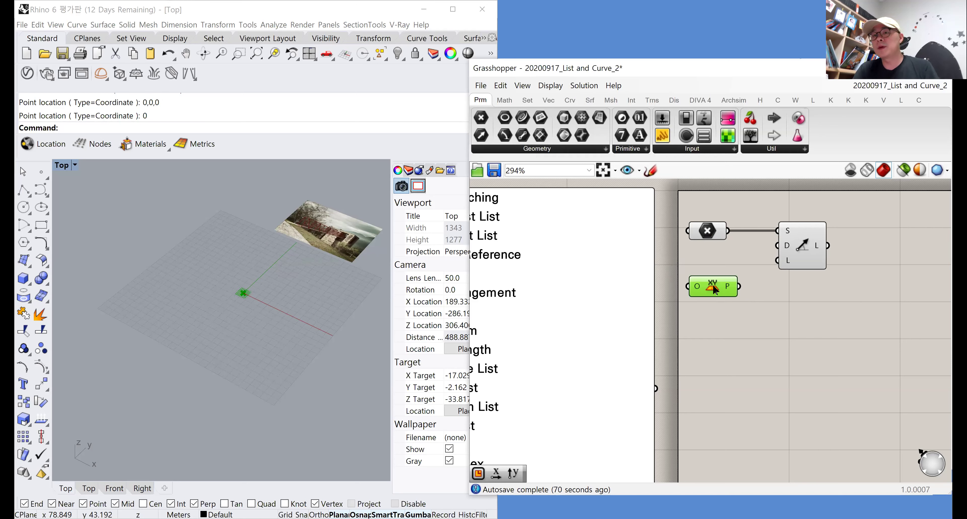
drag(740, 286, 823, 314)
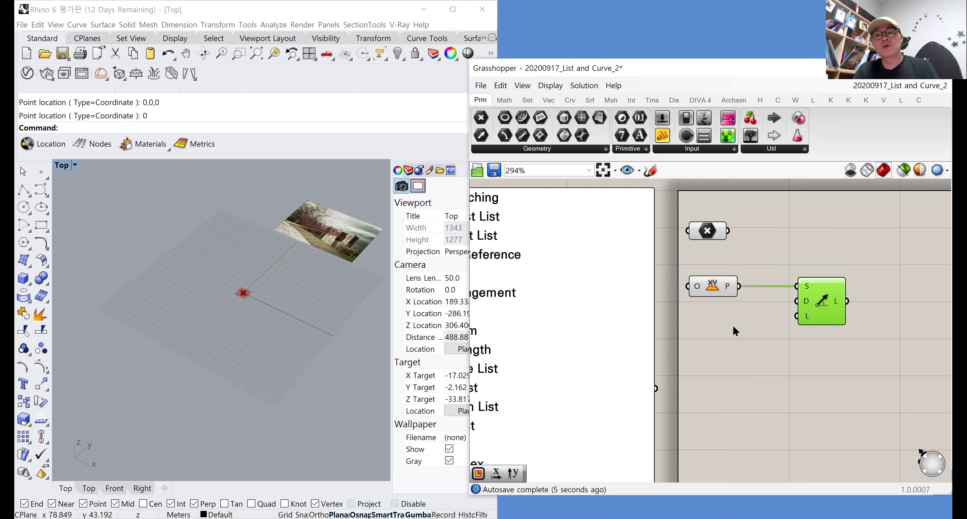
Add a Construct Point component below the XY Plane component
click(741, 370)
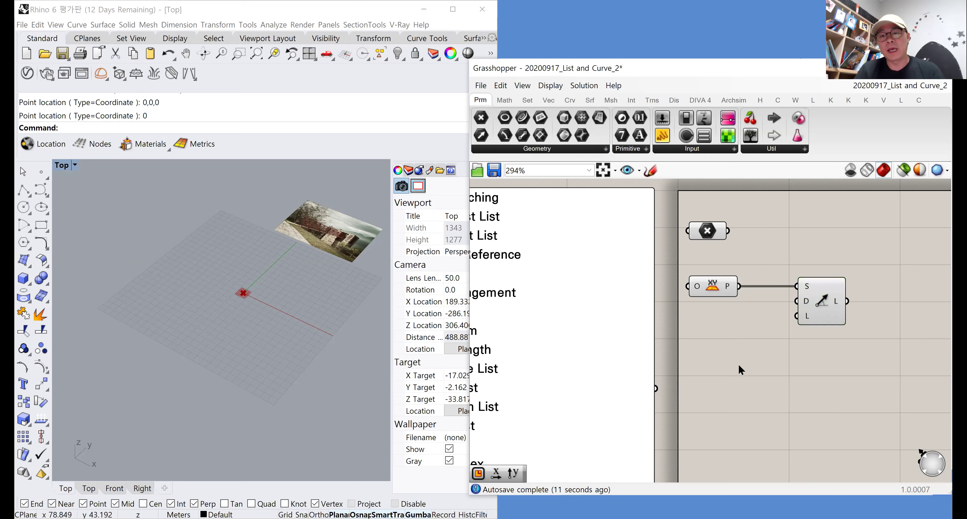
text(xyz)
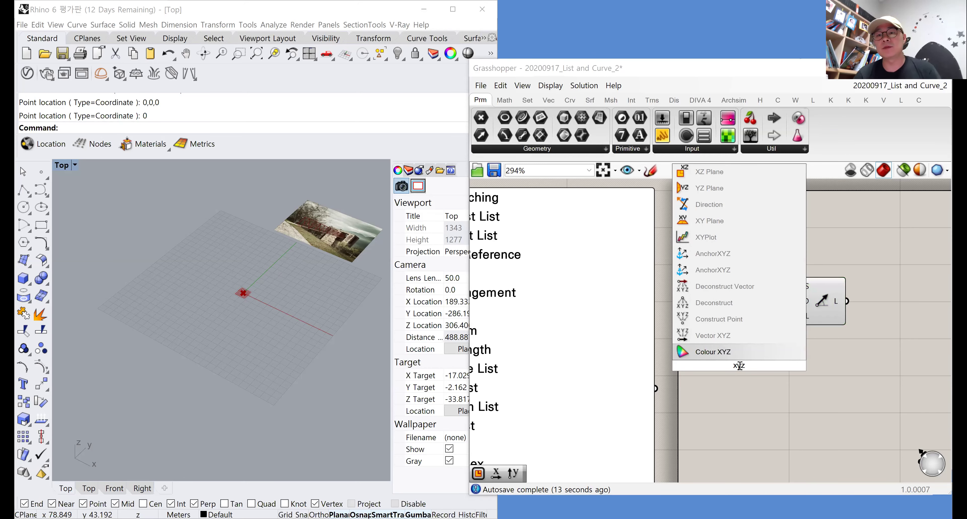
click(731, 320)
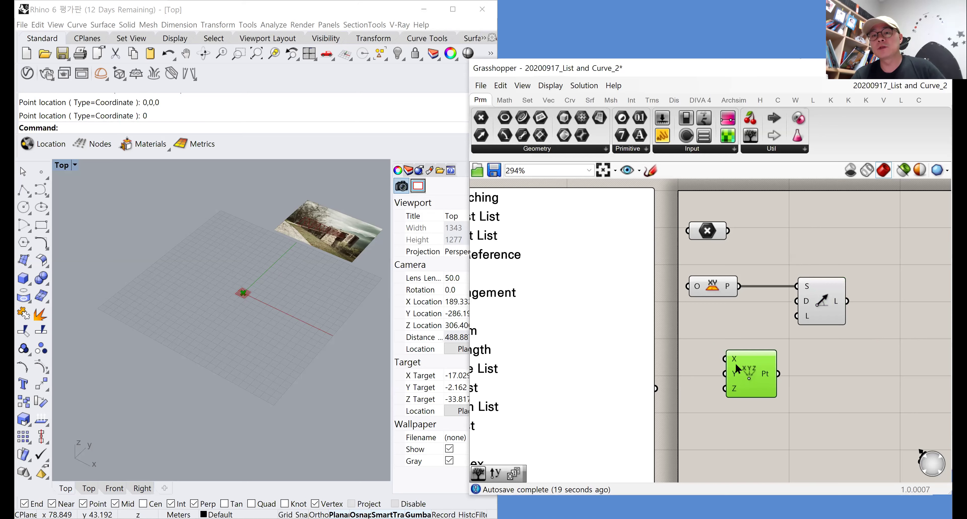
Connect the Construct Point output to the start input of Line SDL in place of XY Plane, and stack it beneath XY Plane
mouse_move(747, 391)
drag(747, 391, 796, 286)
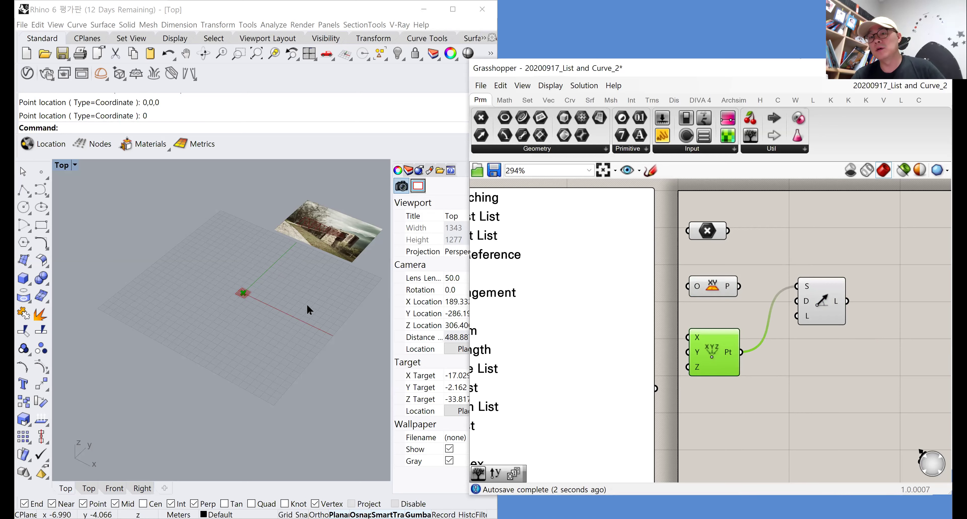
click(710, 231)
drag(718, 287, 739, 275)
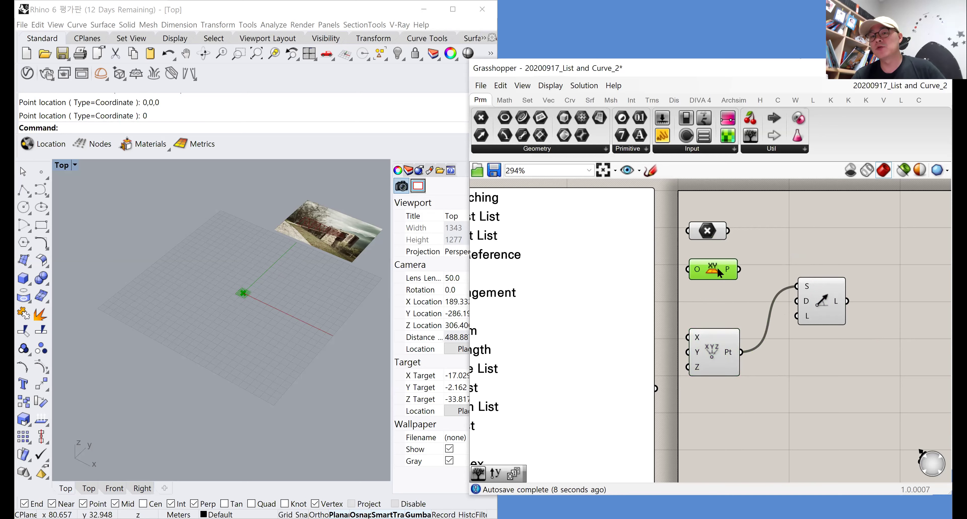
drag(715, 345, 715, 313)
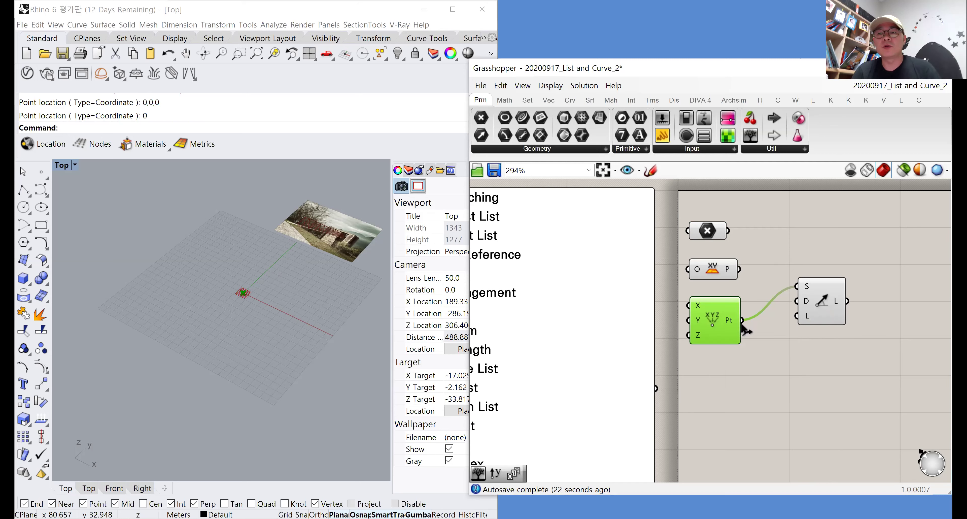
Delete the Point parameter and XY Plane, and line up Construct Point with the start input of Line SDL
drag(759, 295, 687, 211)
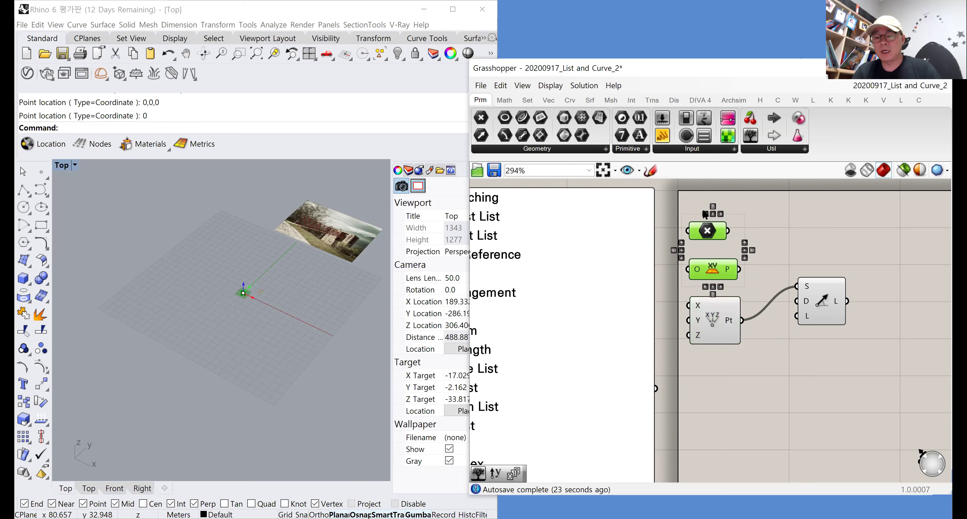
key(Delete)
drag(712, 326, 728, 251)
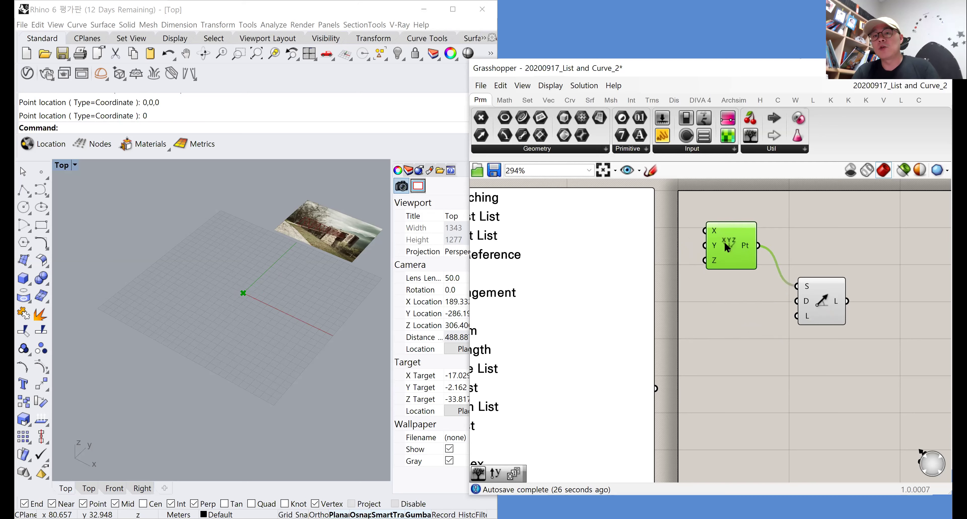
drag(820, 296, 867, 255)
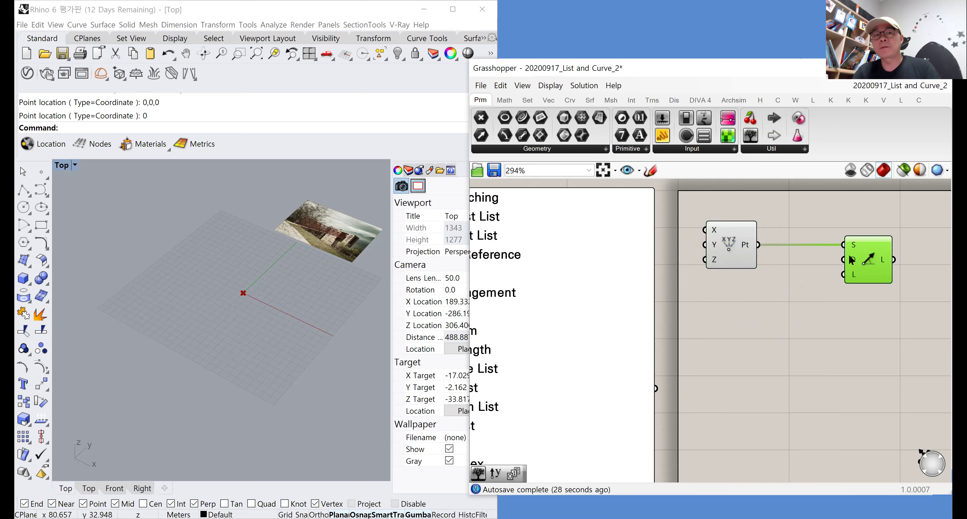
Maximise the parallel Top viewport holding the bridge photo and examine the truss up close
double_click(60, 165)
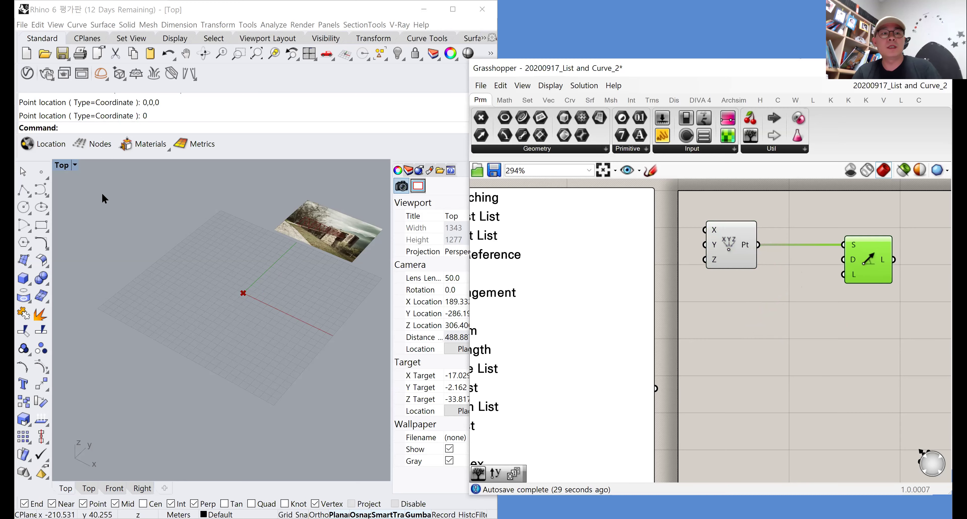
scroll(94, 183, up, 8)
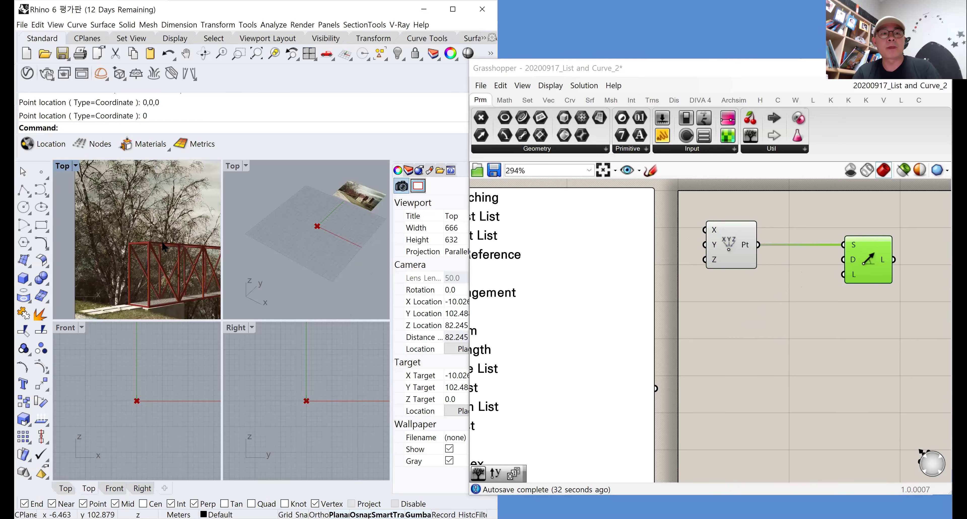
double_click(63, 165)
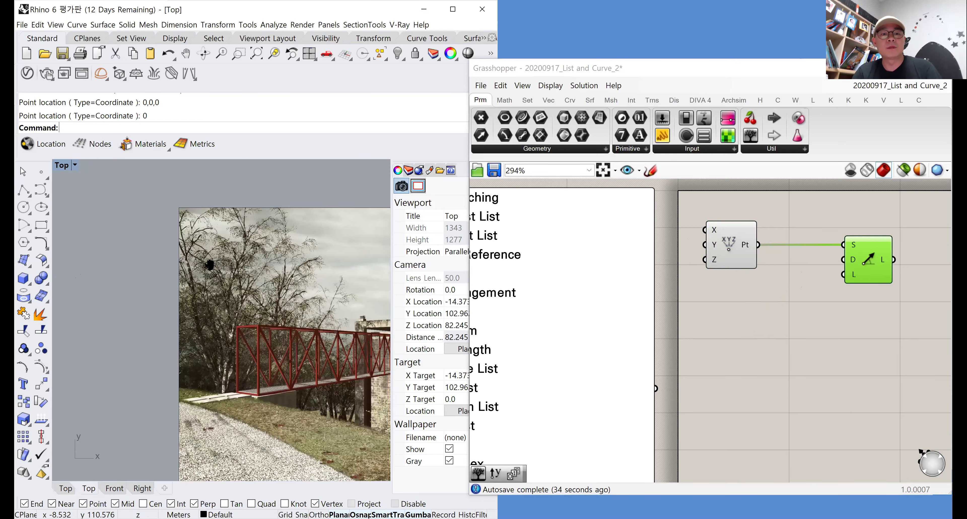
right_drag(189, 252, 140, 242)
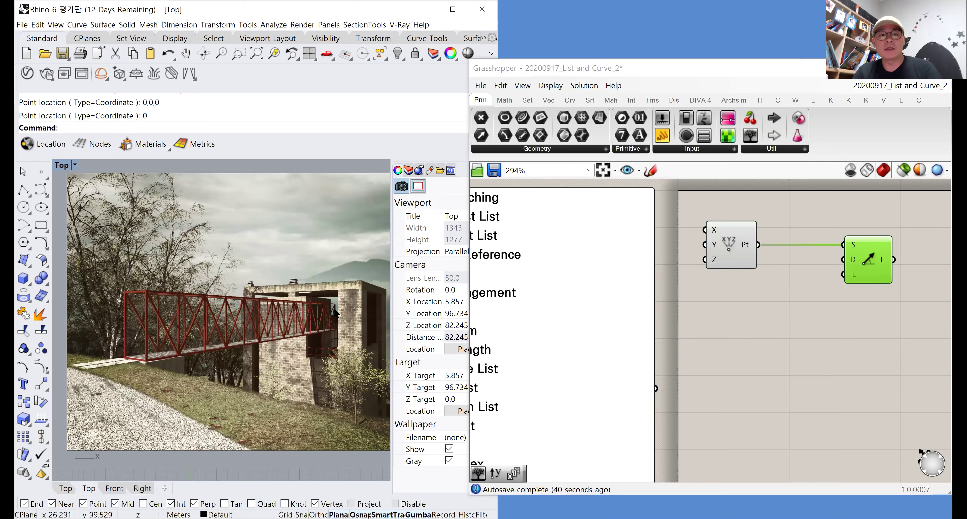
right_drag(337, 328, 326, 328)
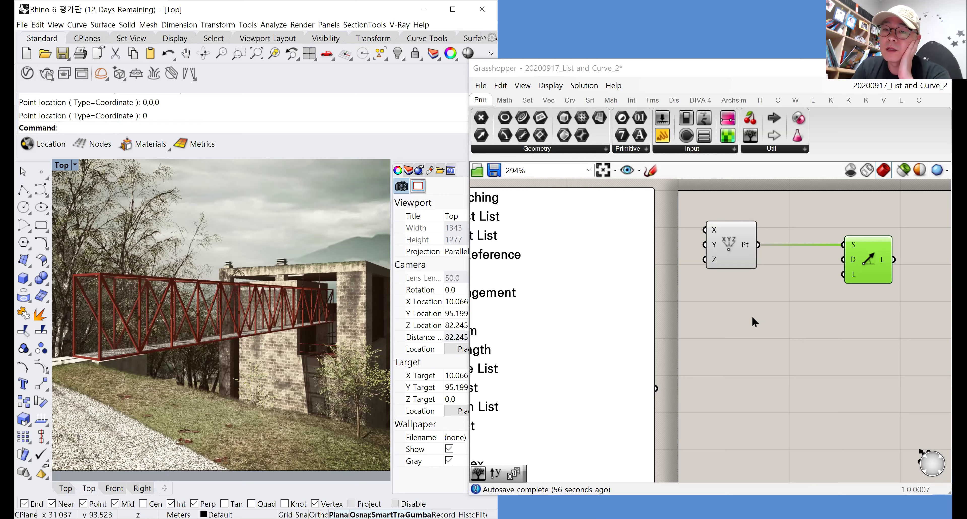
Add a number slider ranging from 15 to 20, set it to 18 and connect it to the length input of Line SDL
double_click(727, 323)
text(18)
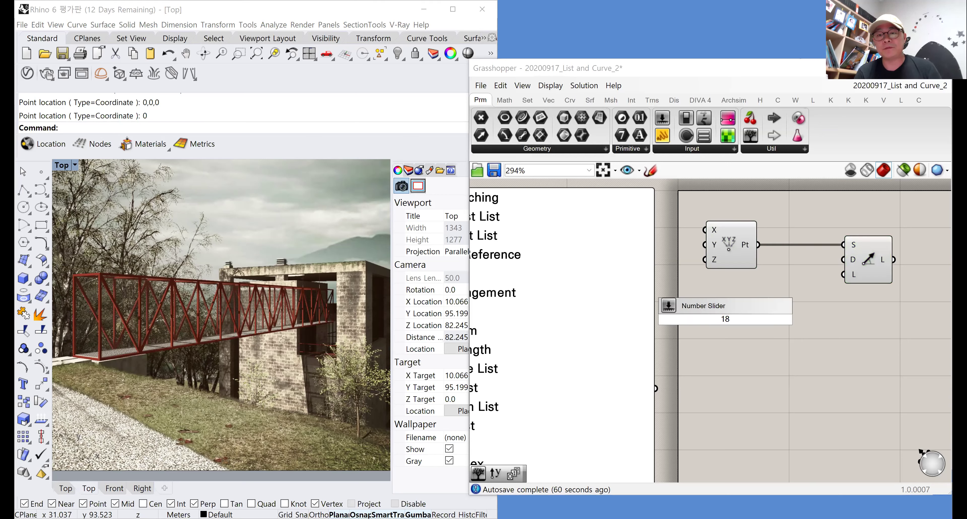
key(BackSpace)
key(BackSpace)
text(15<)
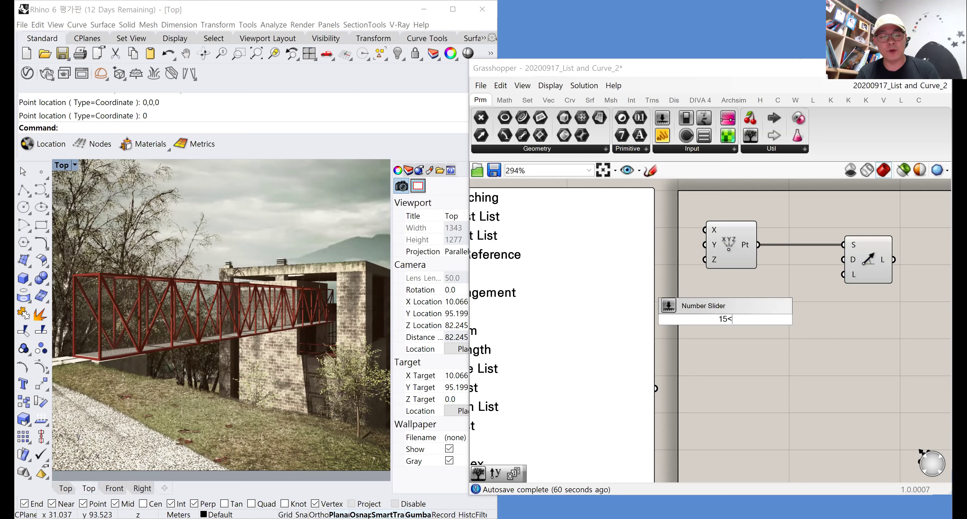
text(20)
key(Return)
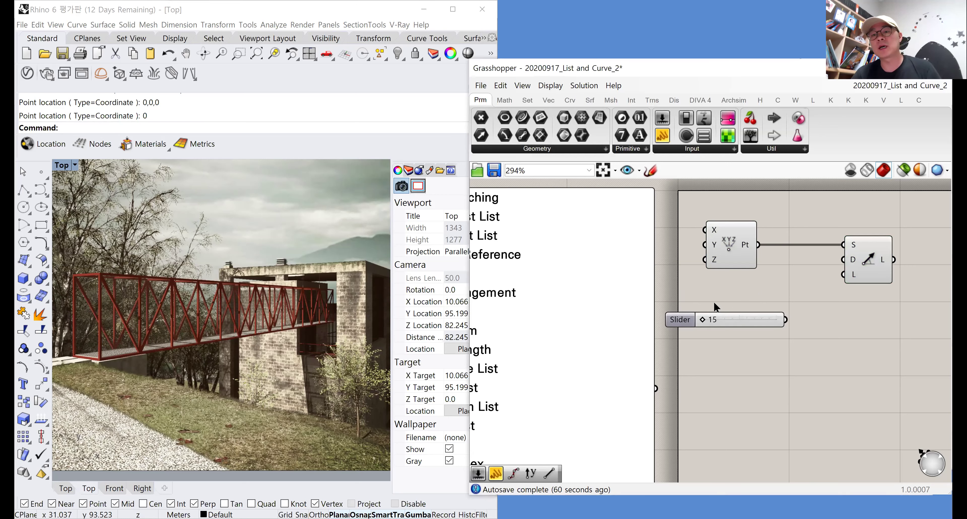
drag(706, 323, 844, 276)
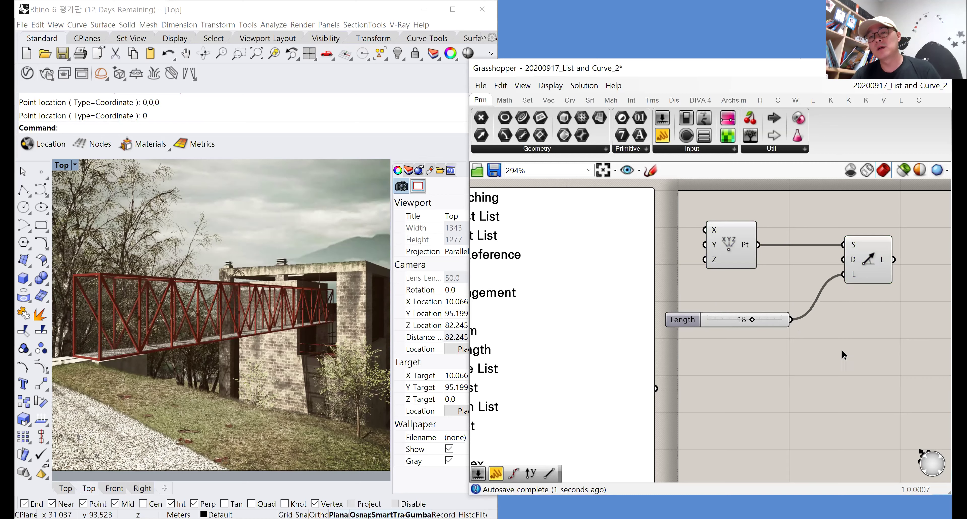
drag(781, 320, 787, 319)
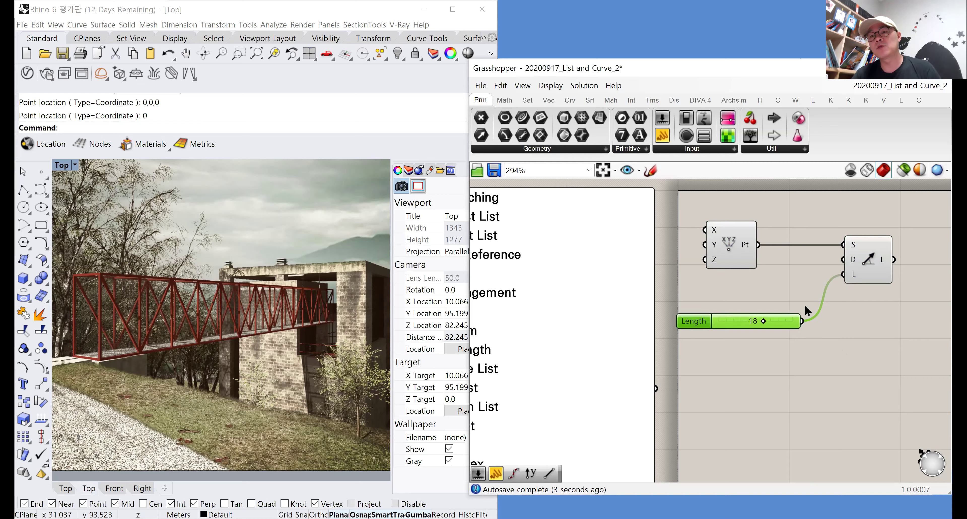
Add a Unit Y vector above the length slider and connect it to the direction input of Line SDL
click(756, 295)
double_click(756, 294)
text(y)
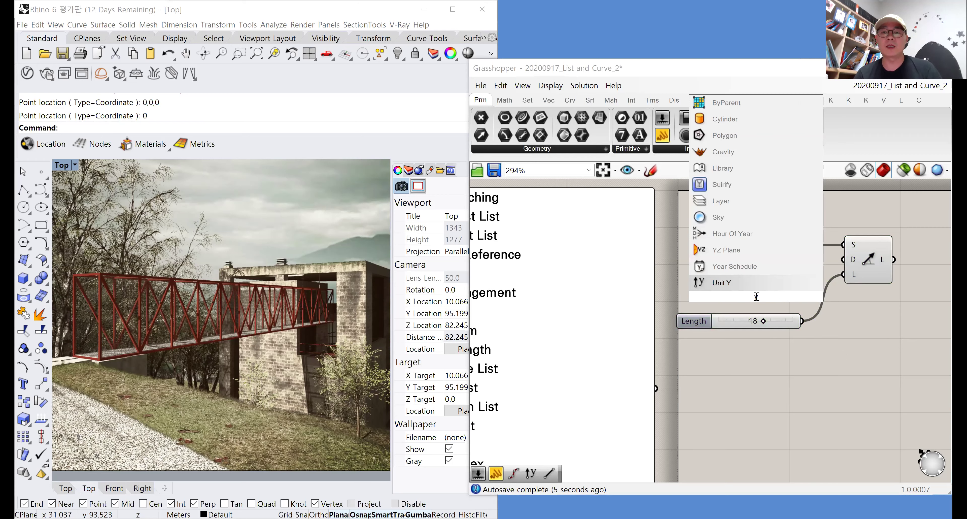
key(Return)
drag(781, 296, 841, 265)
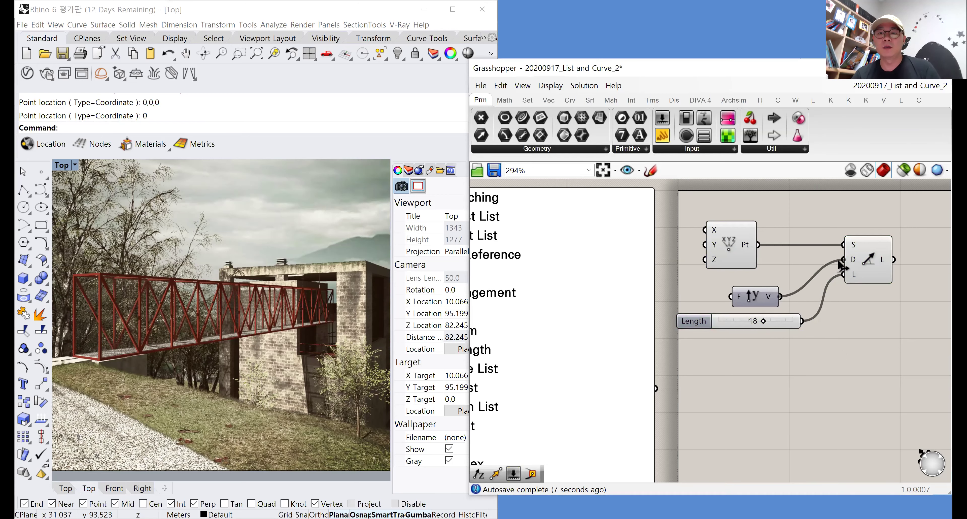
drag(764, 300, 784, 301)
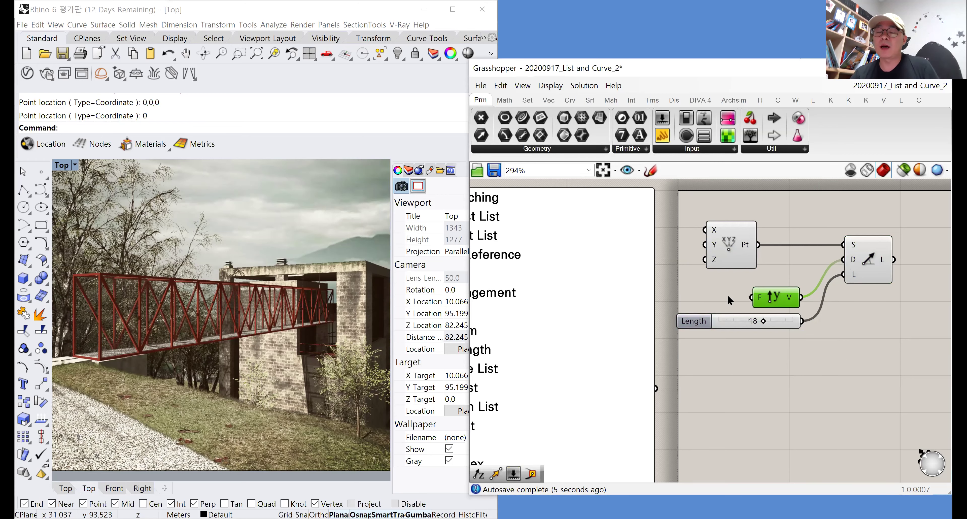
Add a number slider with value 18 as the factor of Unit Y, and set the length slider to 15
right_drag(730, 300, 696, 316)
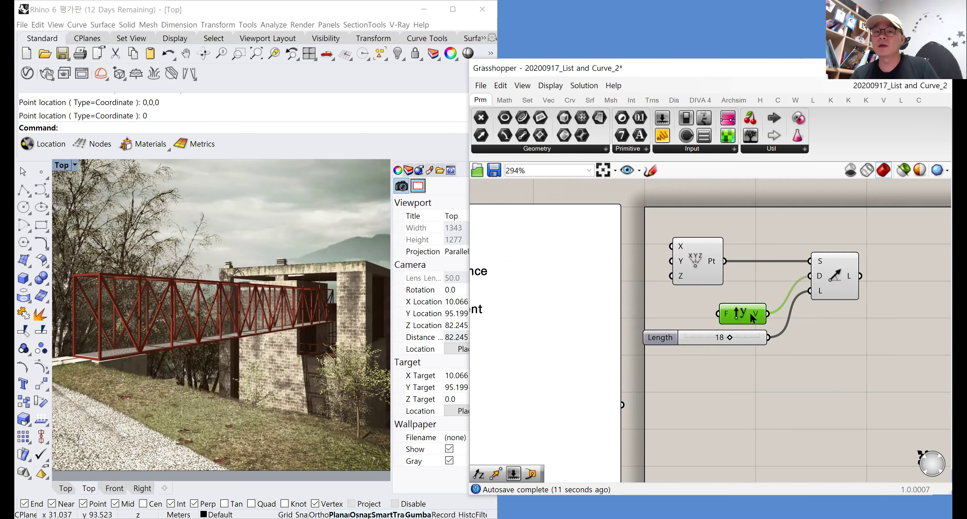
click(672, 314)
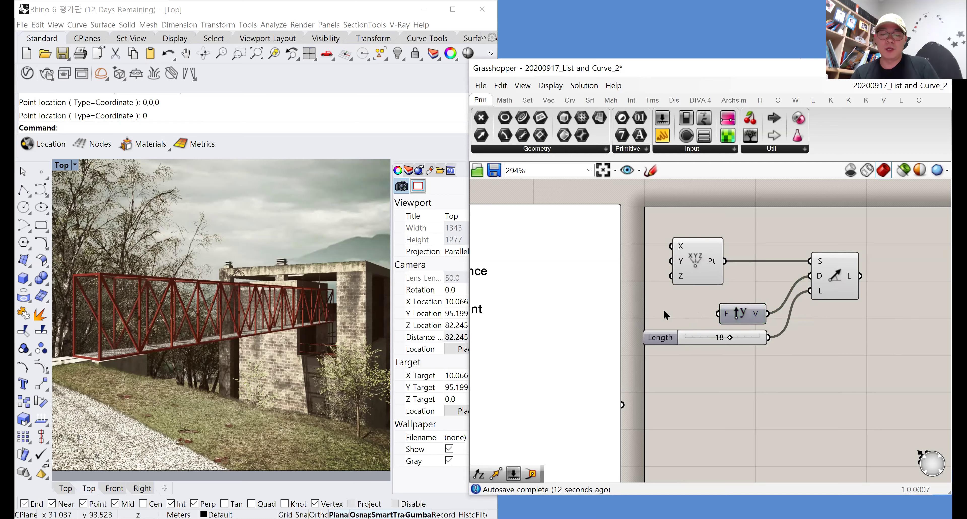
double_click(671, 314)
text(18)
key(Return)
drag(698, 311, 682, 340)
click(704, 368)
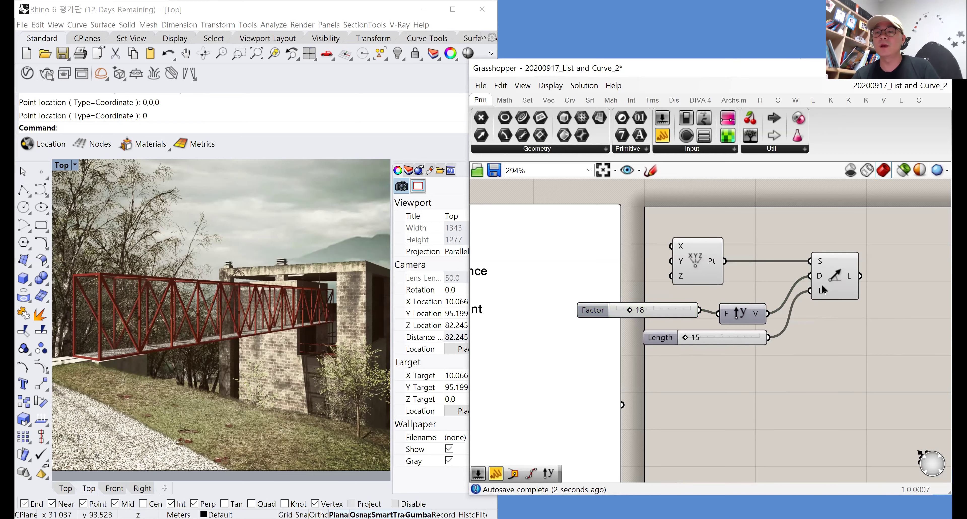
Delete the factor slider connected to Unit Y
mouse_move(849, 282)
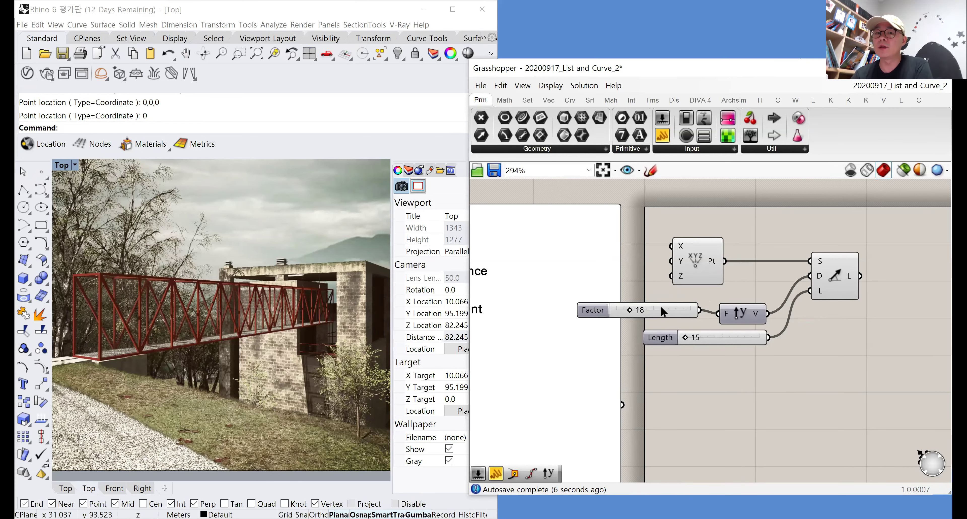
click(643, 309)
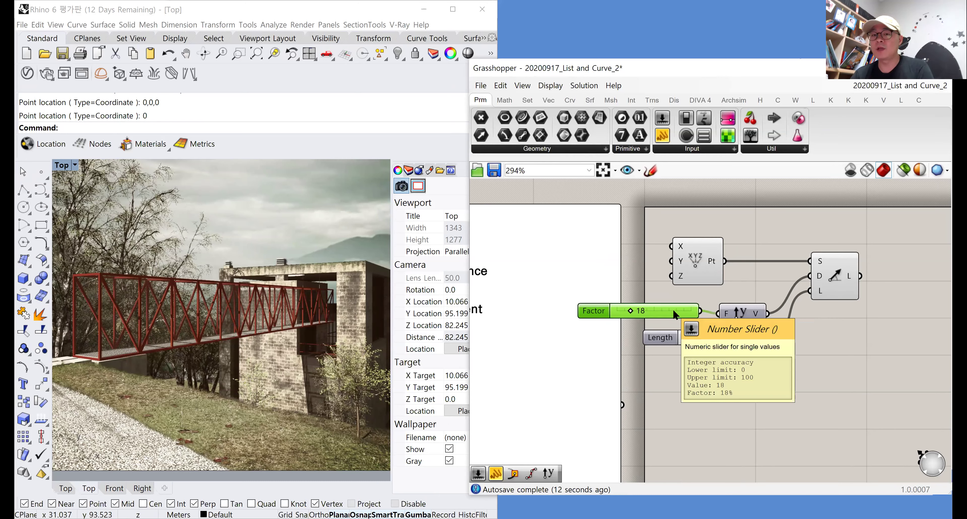
key(Delete)
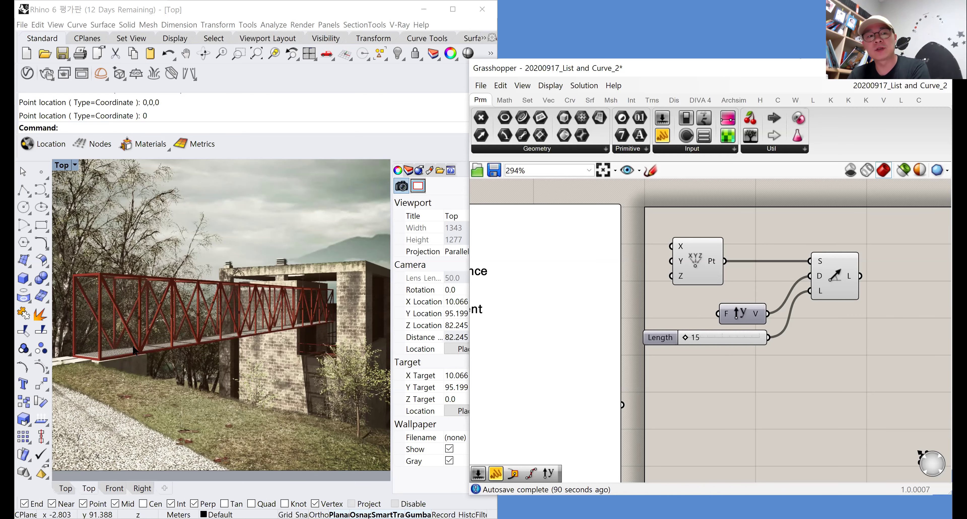
Add a Divide Curve component and connect the Line SDL output to its curve input
right_drag(135, 350, 153, 350)
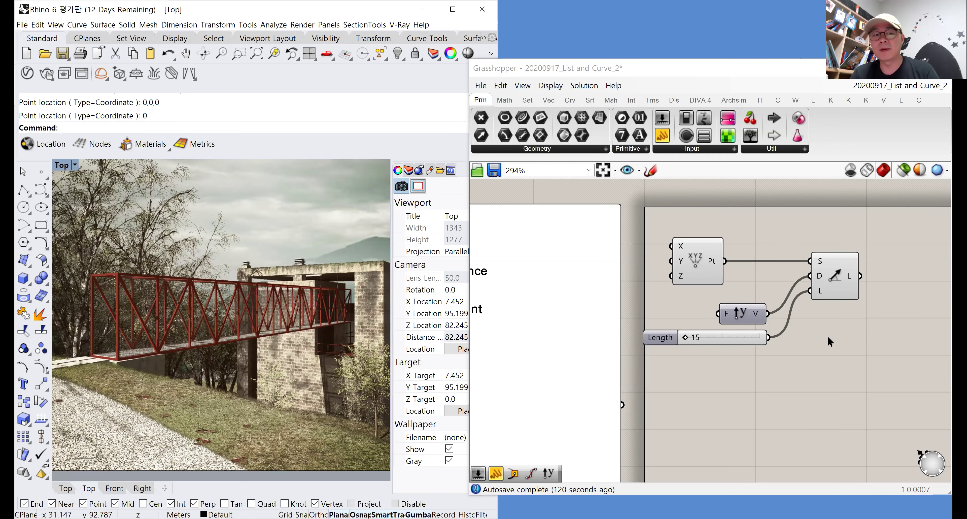
right_drag(828, 335, 762, 336)
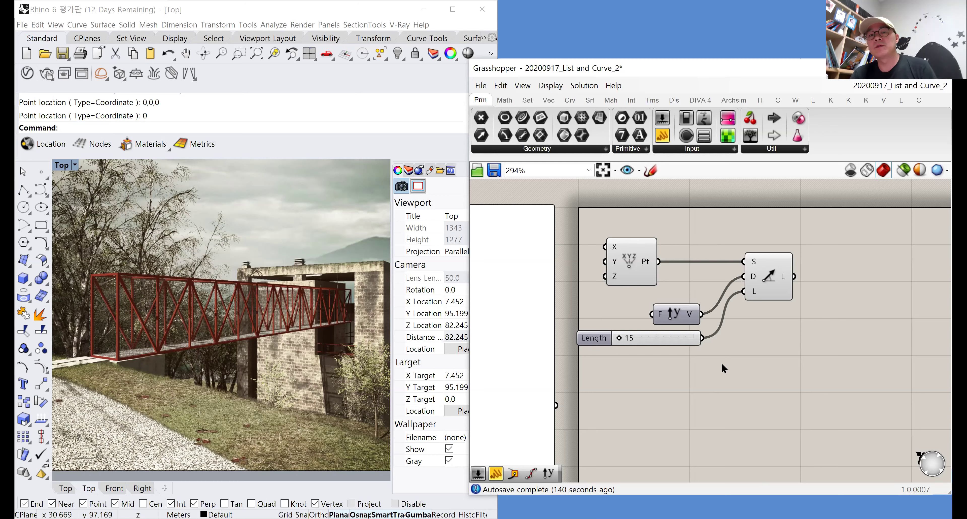
double_click(774, 360)
text(divi)
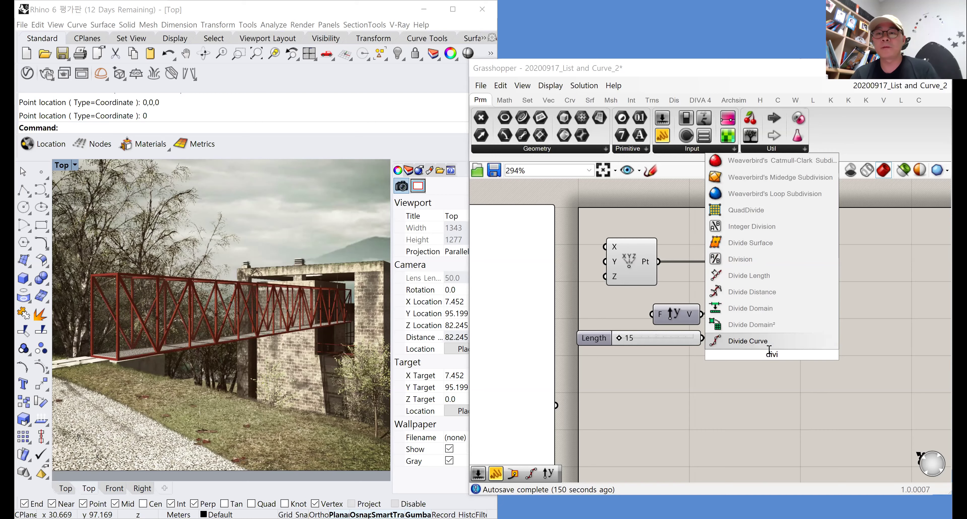
click(769, 345)
drag(795, 277, 871, 284)
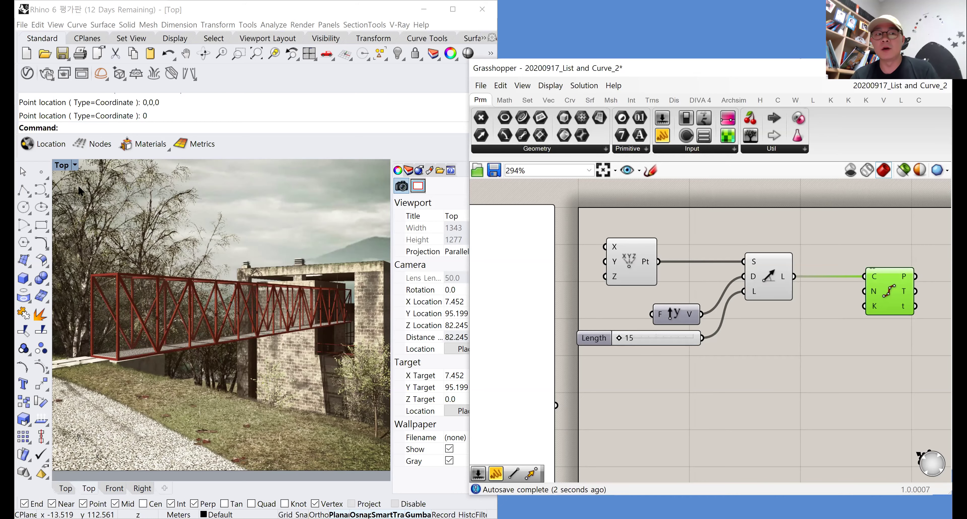
Maximise the perspective viewport and inspect the division points along the line
double_click(64, 167)
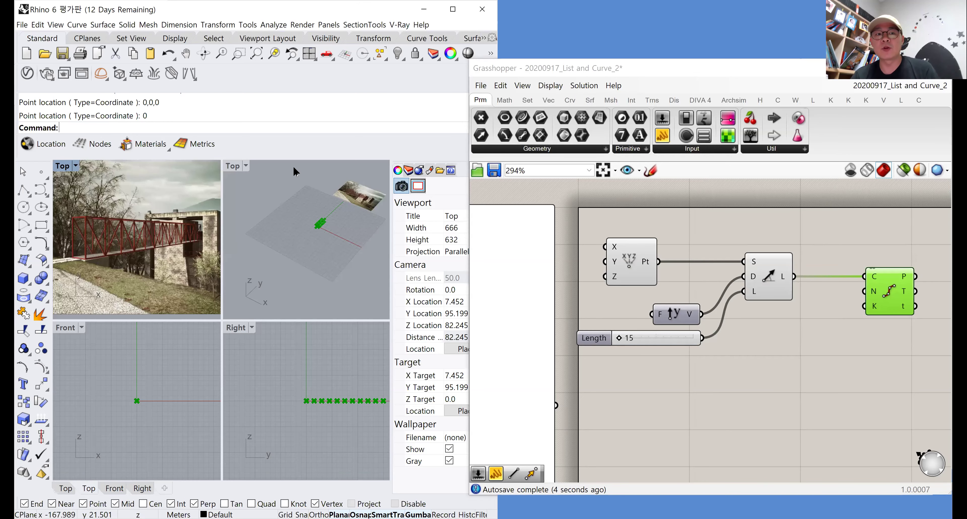
double_click(236, 164)
scroll(199, 384, up, 10)
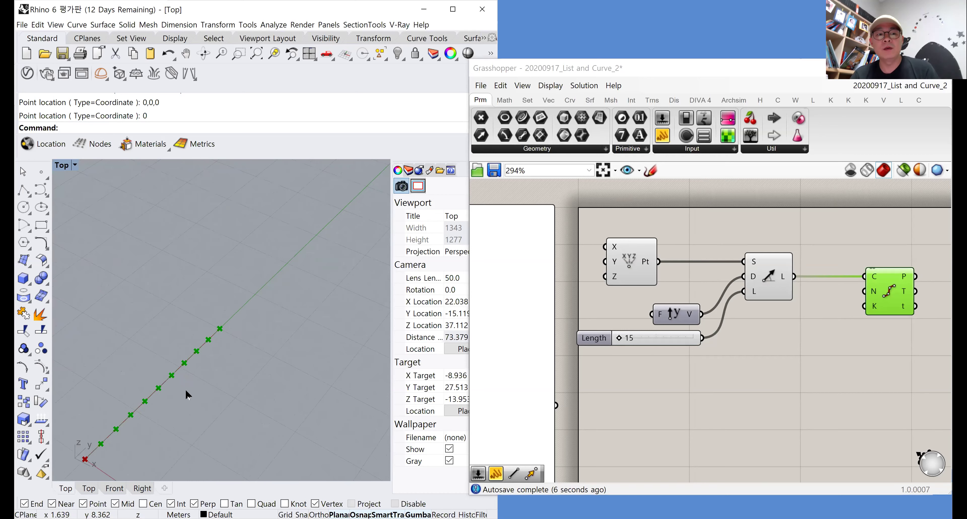
Add a number slider with value 14 and connect it to the count input of Divide Curve
double_click(687, 376)
text(14)
key(Return)
drag(865, 291, 750, 368)
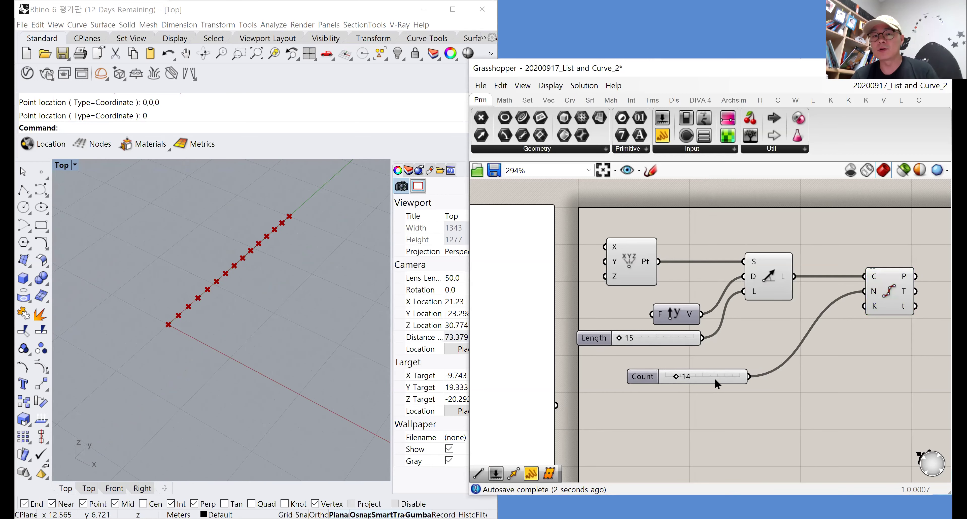
drag(715, 378, 747, 387)
Add a Move component above Divide Curve and connect the Line SDL output to its geometry input
right_drag(833, 376, 721, 365)
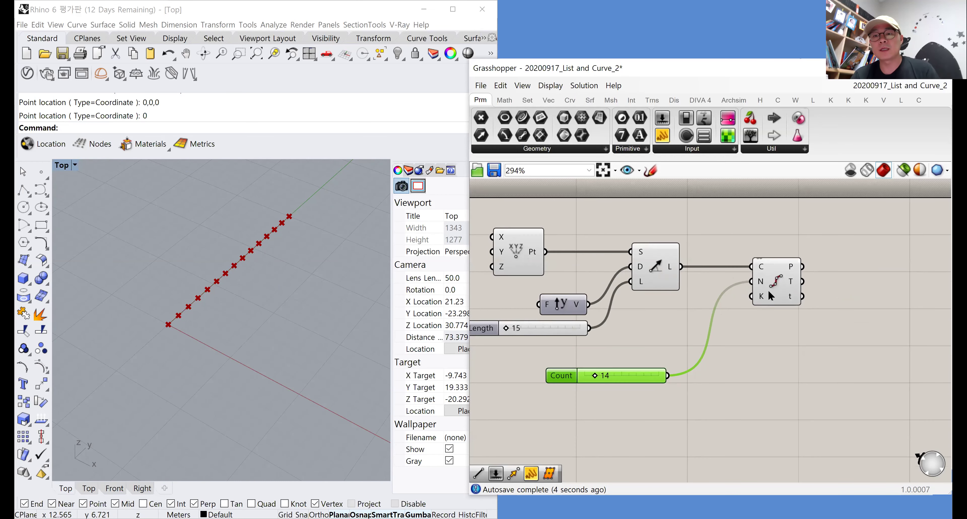
double_click(779, 343)
text(move)
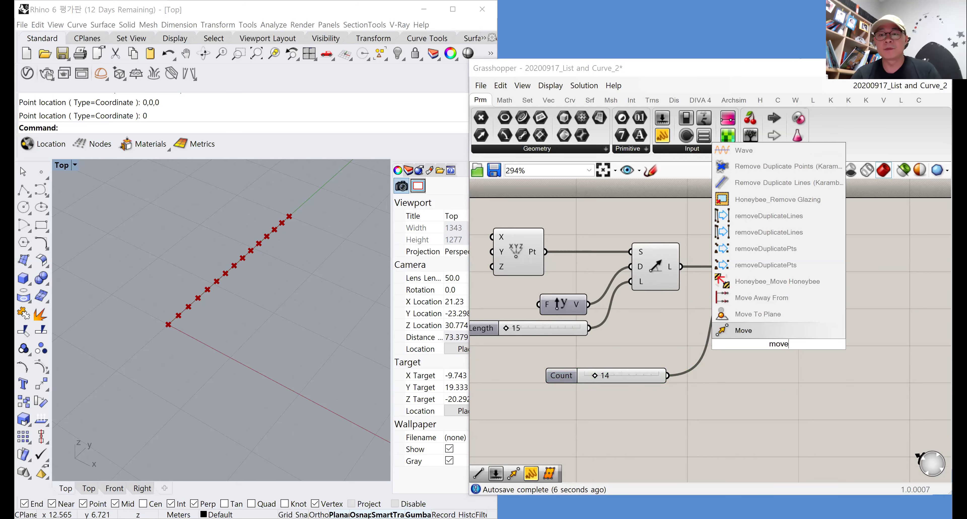
click(753, 333)
drag(682, 266, 814, 222)
click(731, 220)
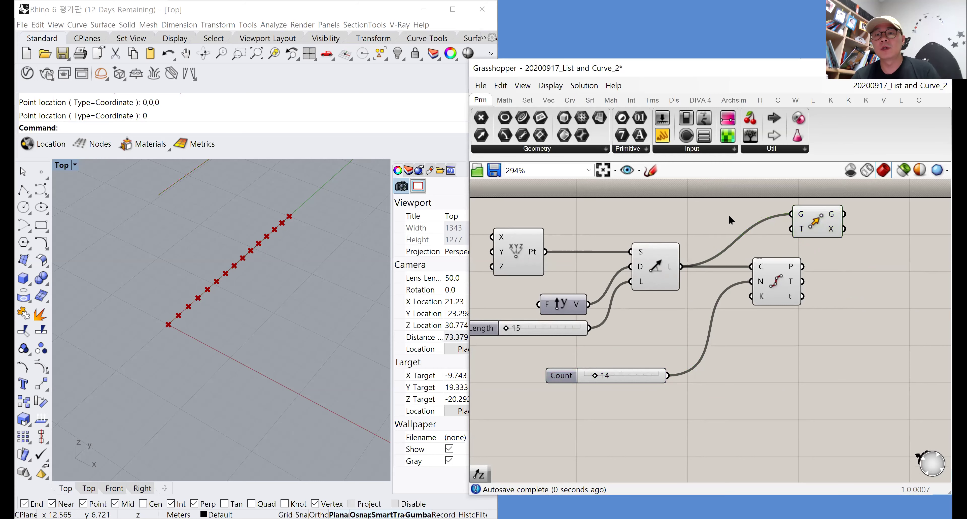
Add a Unit Z component and connect its vector output to the Move component's translation input
double_click(730, 219)
text(unit z)
click(697, 202)
drag(753, 215, 792, 229)
right_drag(791, 229, 789, 288)
drag(813, 290, 812, 271)
Add a number slider with value 2.1 as the Unit Z factor, then line up Unit Z and Move with it
click(672, 239)
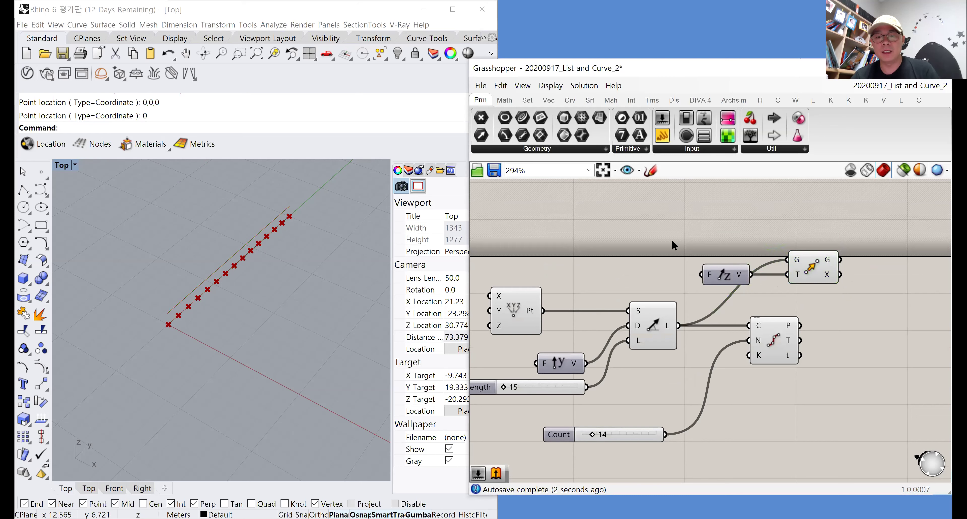
double_click(672, 239)
text(2.1)
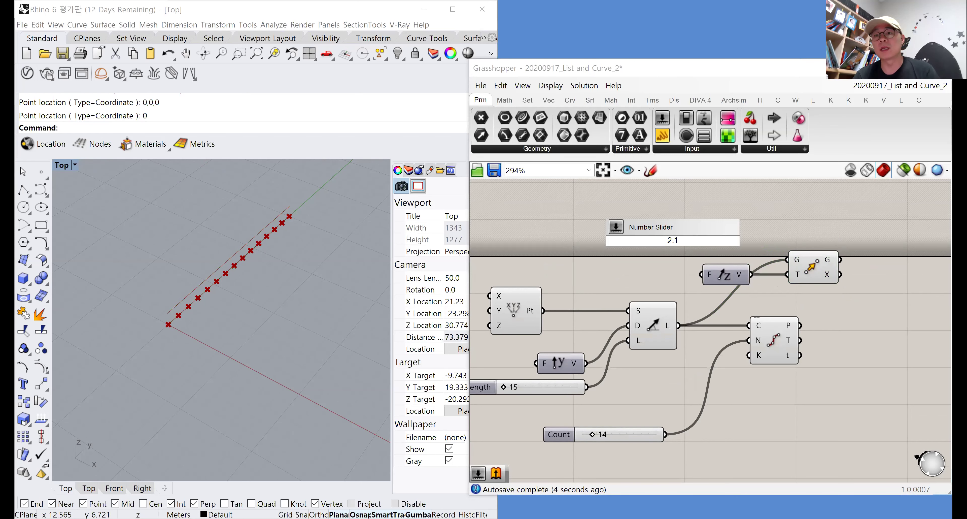
key(Return)
drag(712, 246, 702, 275)
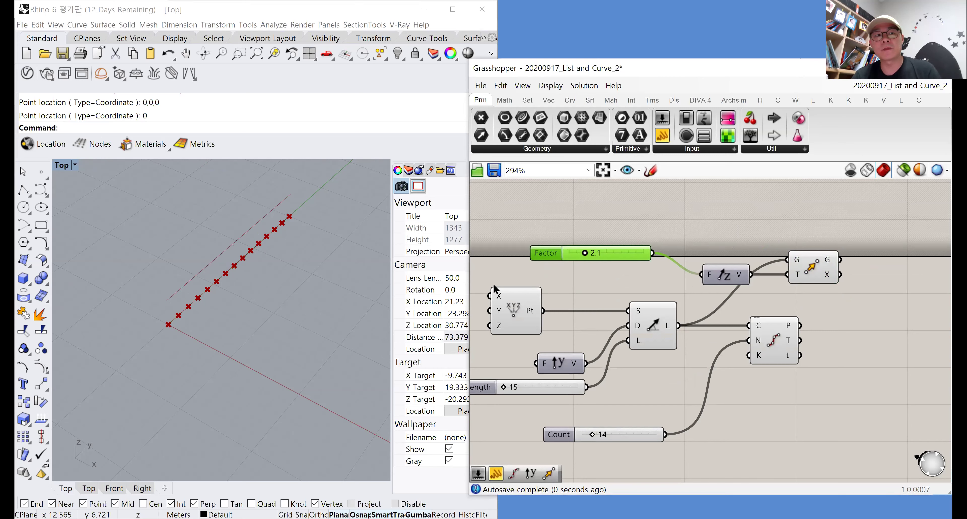
right_drag(183, 315, 262, 301)
drag(718, 281, 706, 259)
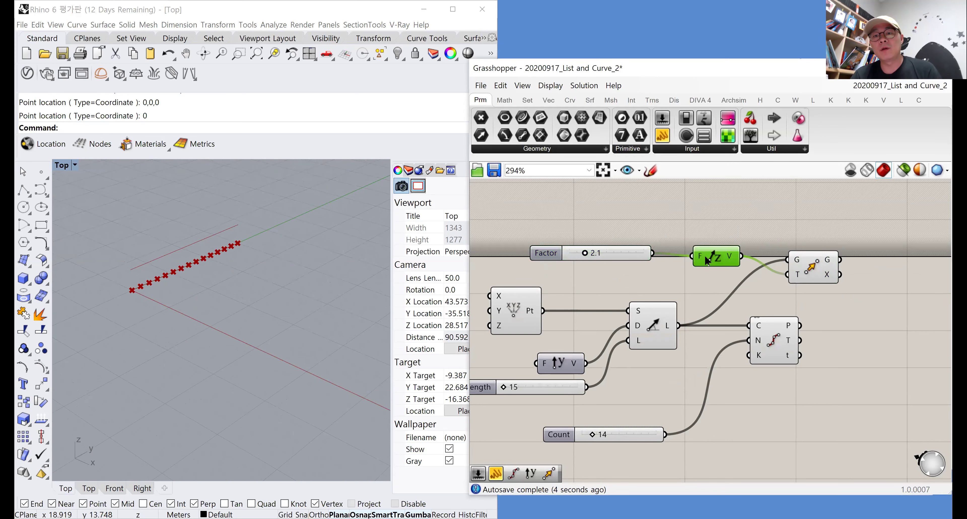
drag(810, 267, 807, 267)
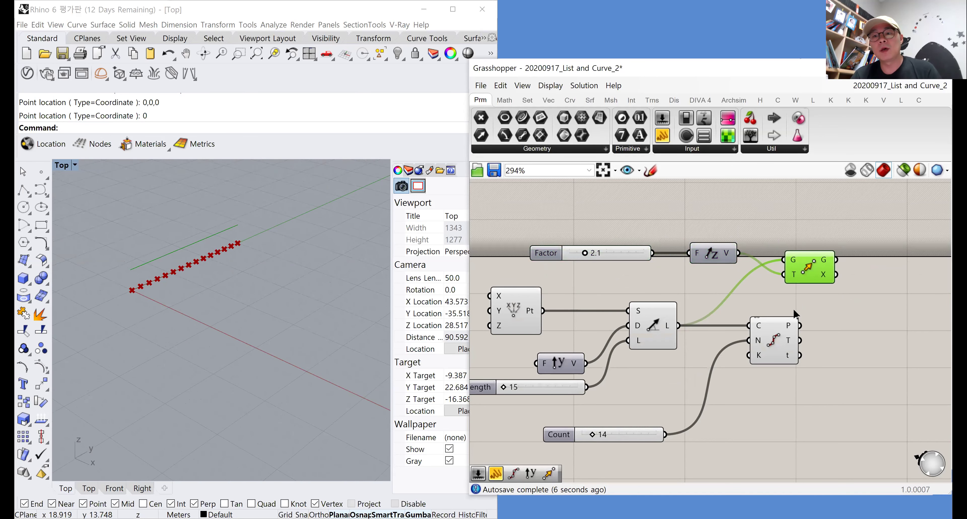
Add a second Divide Curve for the moved line, driven by the same count slider, and place the original Divide Curve below it
right_drag(786, 342, 748, 340)
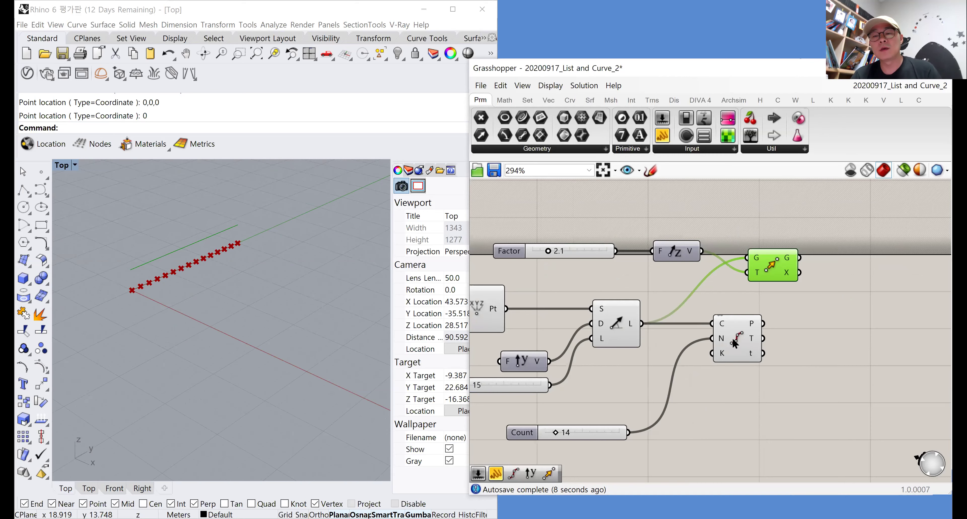
click(829, 292)
double_click(830, 292)
text(divid)
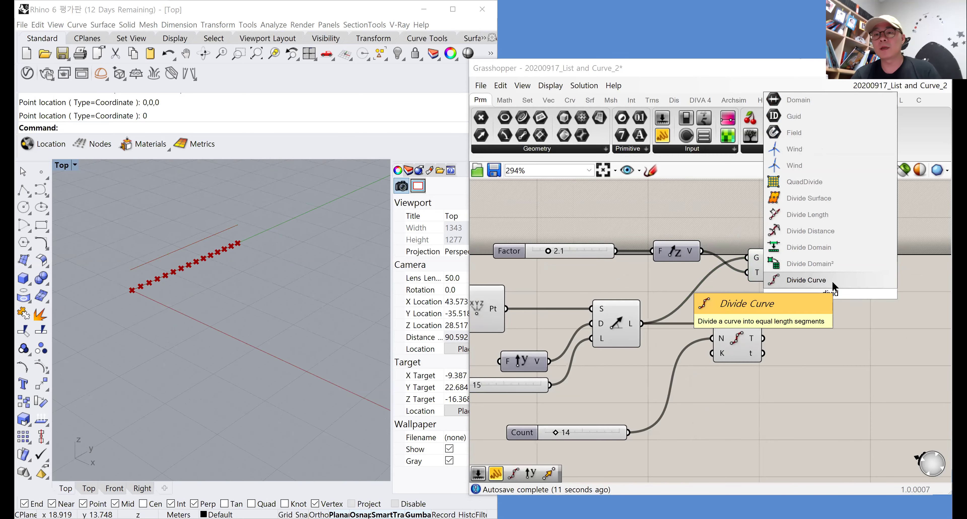
click(833, 287)
drag(800, 258, 628, 432)
drag(746, 333, 871, 327)
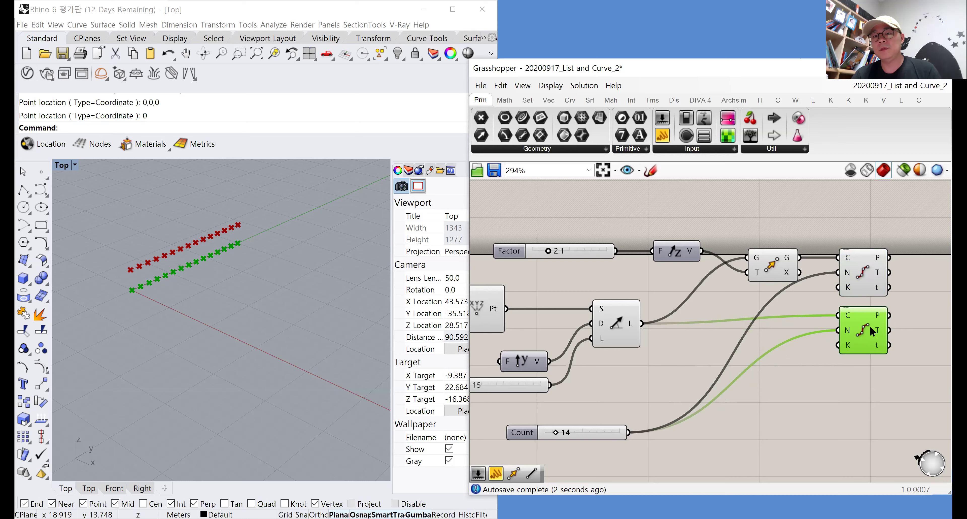
Add a Line SDL component and connect the lower Divide Curve's points to its start input
right_drag(869, 329, 799, 320)
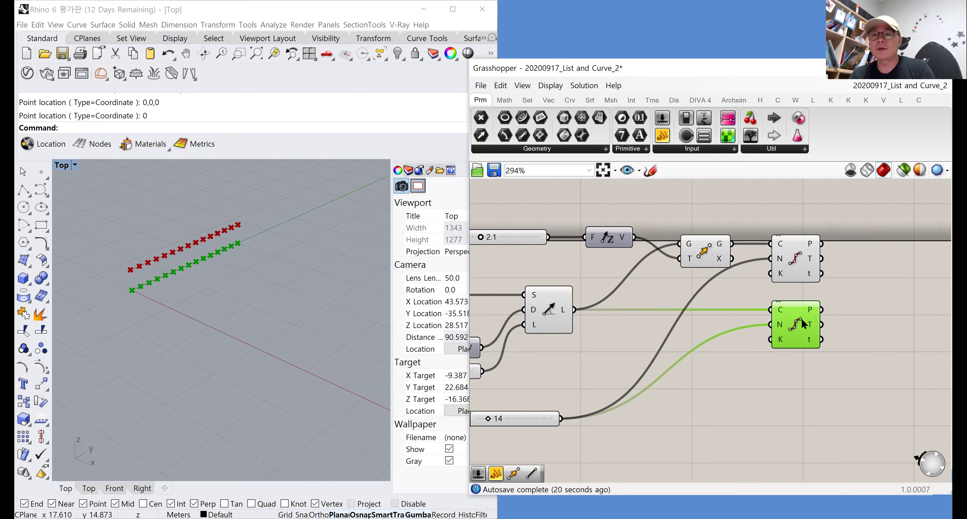
click(860, 319)
double_click(862, 319)
text(sdl)
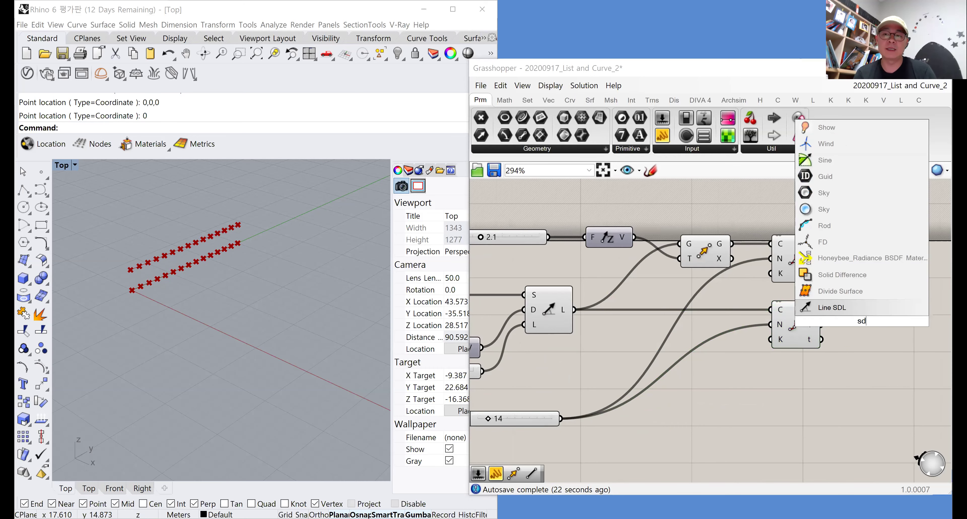
click(849, 307)
drag(863, 321, 901, 323)
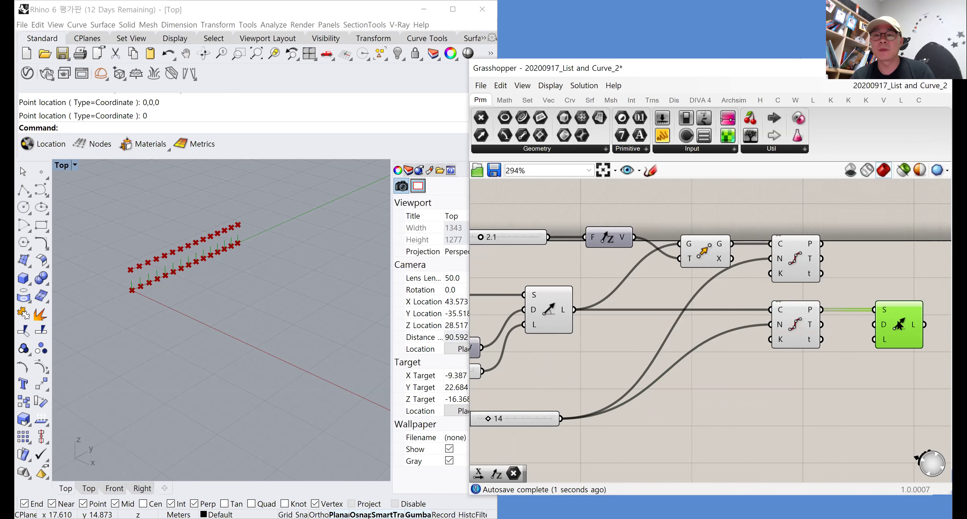
Connect a new Unit Z to the second Line SDL's direction and the 2.1 slider to its length, and check the vertical lines
click(821, 382)
right_click(821, 382)
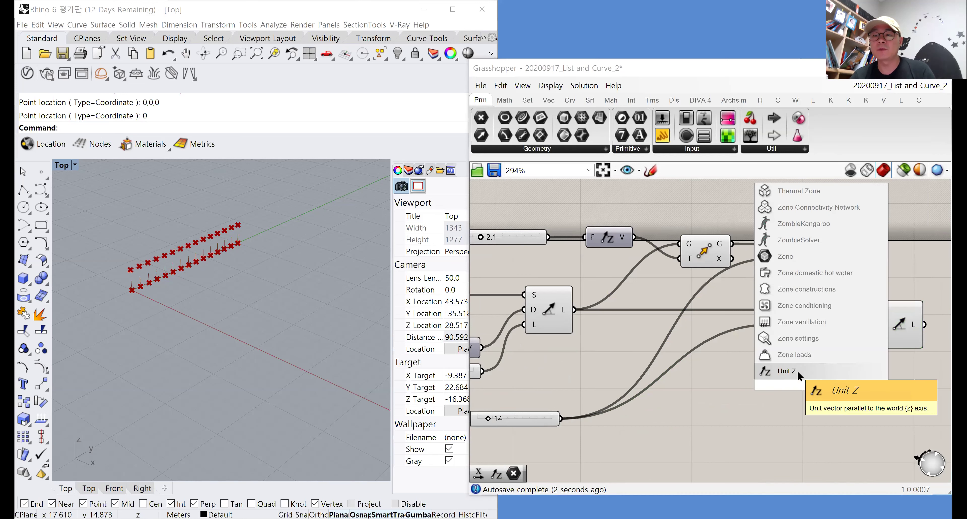
click(798, 371)
drag(874, 325, 762, 394)
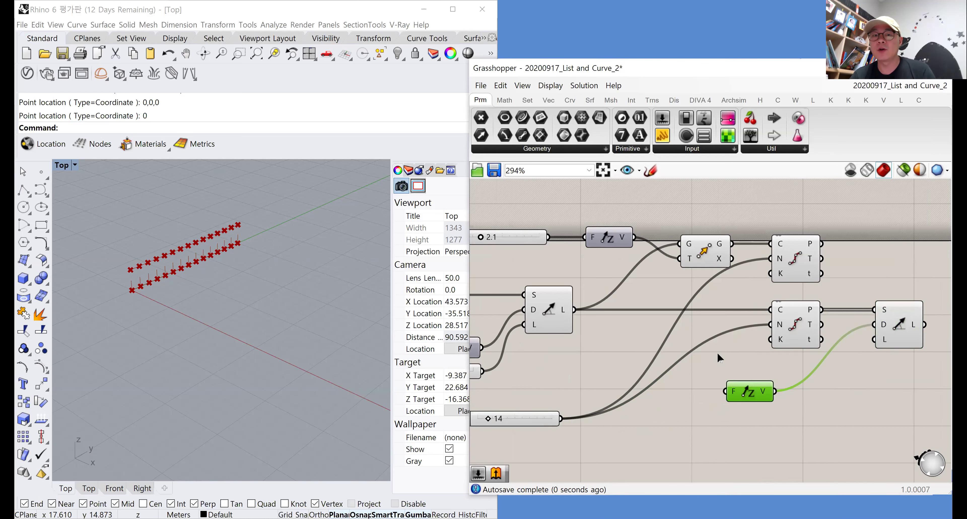
shift+drag(635, 238, 874, 339)
scroll(143, 267, up, 10)
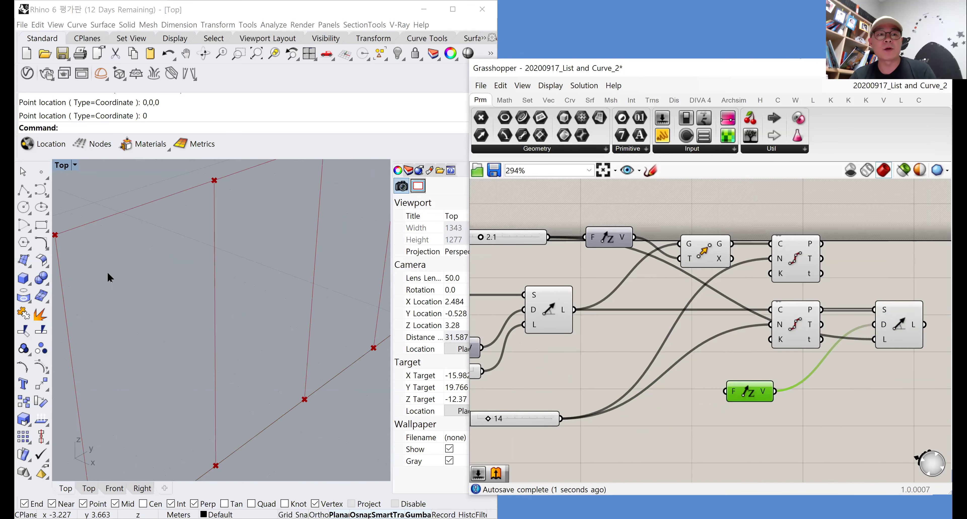
scroll(139, 266, down, 4)
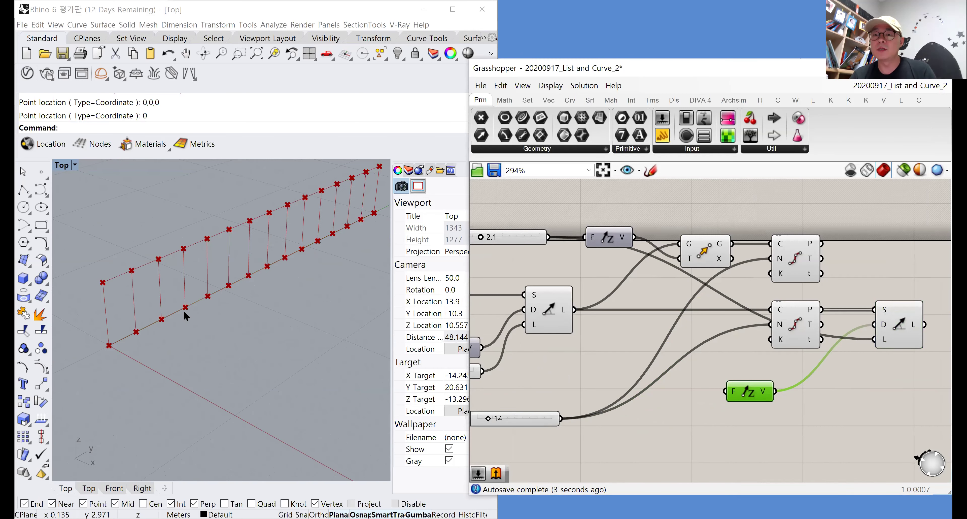
Delete the upper Divide Curve and place the Move component above the second Line SDL
right_drag(783, 358, 739, 357)
click(748, 252)
key(Delete)
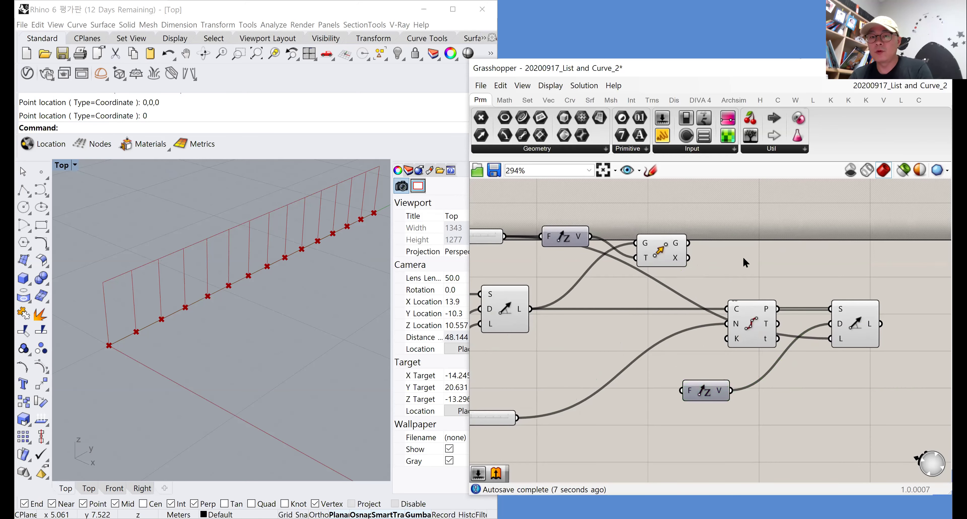
drag(672, 257, 865, 273)
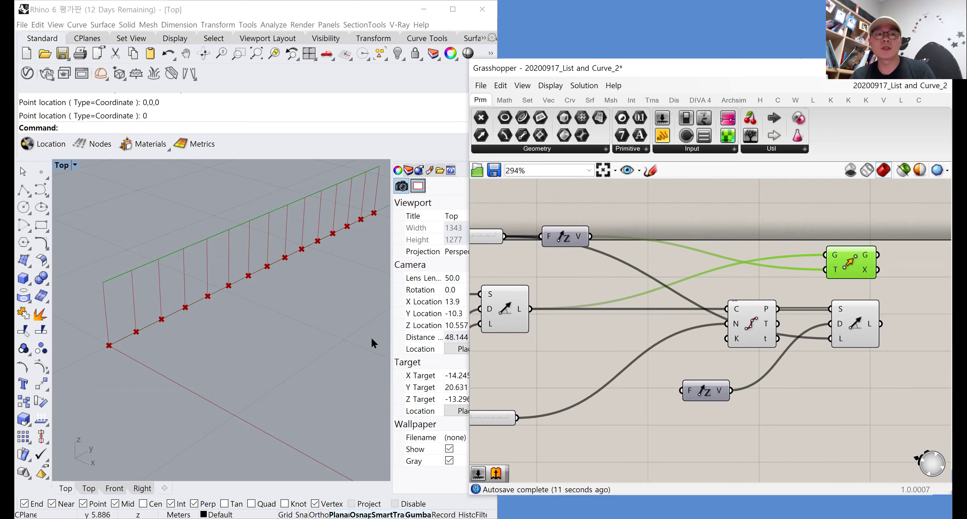
Check which lines each Line SDL and the Move component produce, and delete the Move component
scroll(695, 339, down, 2)
click(568, 291)
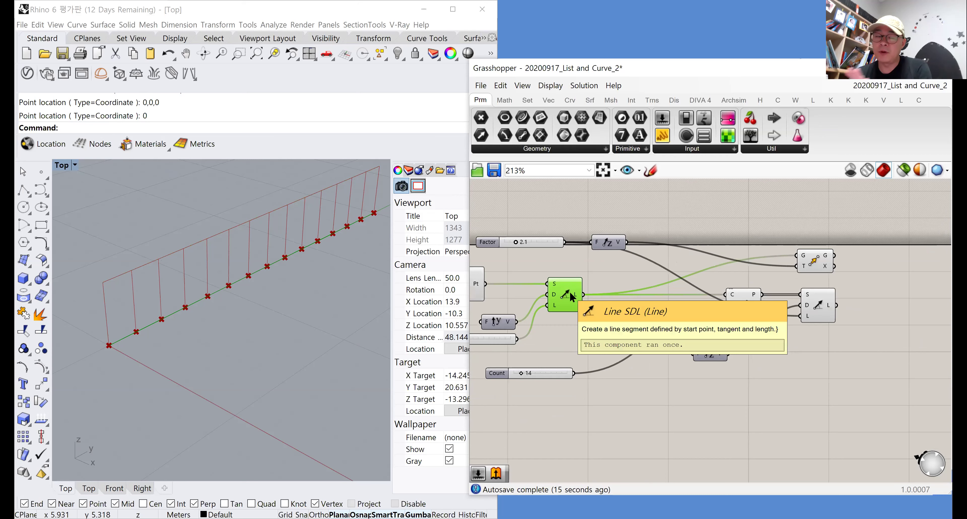
click(819, 265)
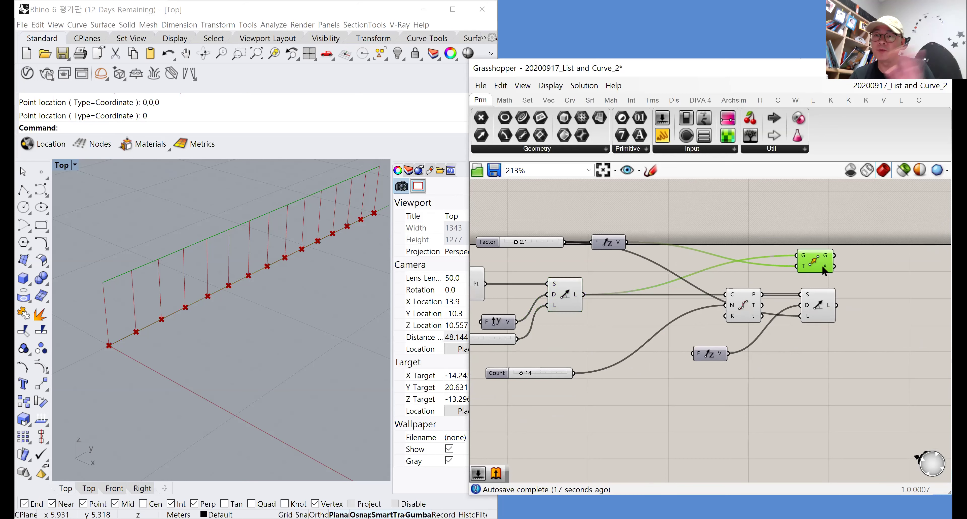
click(820, 310)
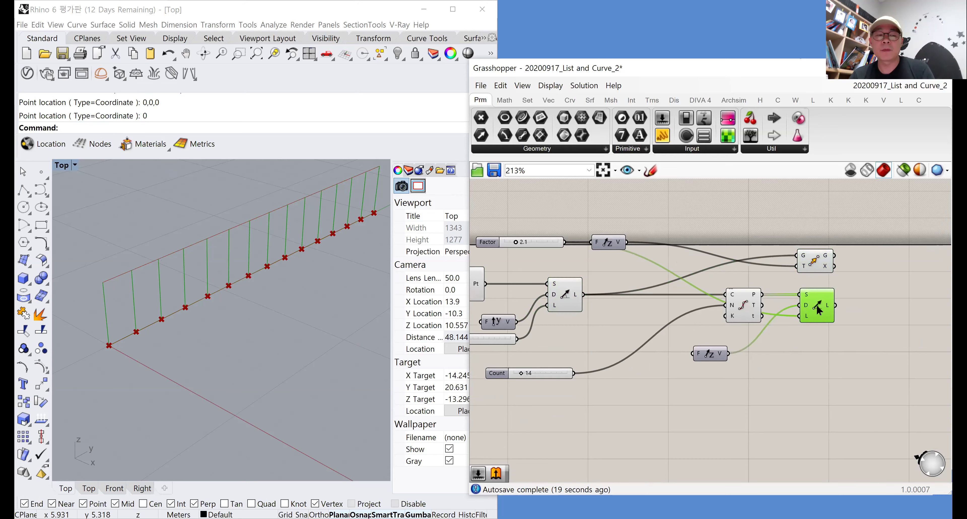
click(810, 265)
key(Delete)
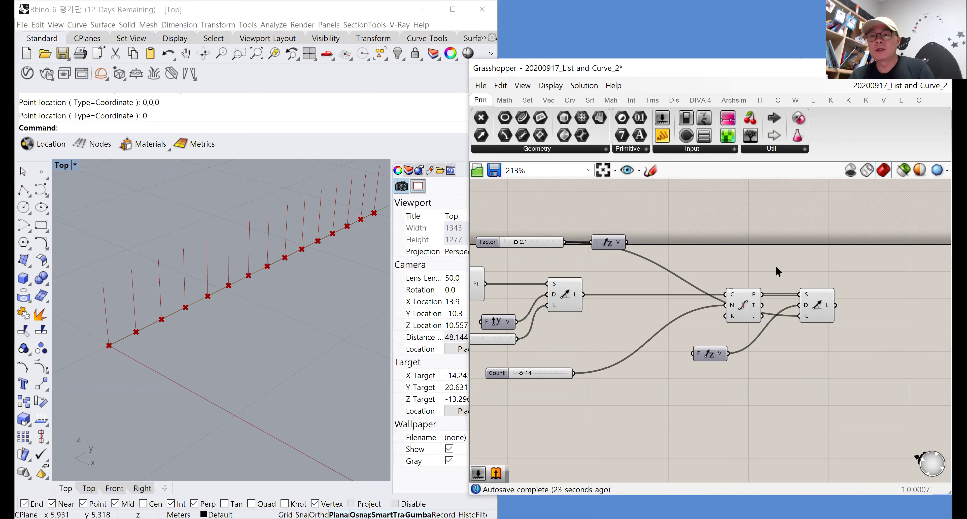
Re-add Divide Curve and Move, wiring the first Line SDL and Unit Z into Move, and Move's geometry and the count slider into Divide Curve
double_click(746, 263)
text(divid)
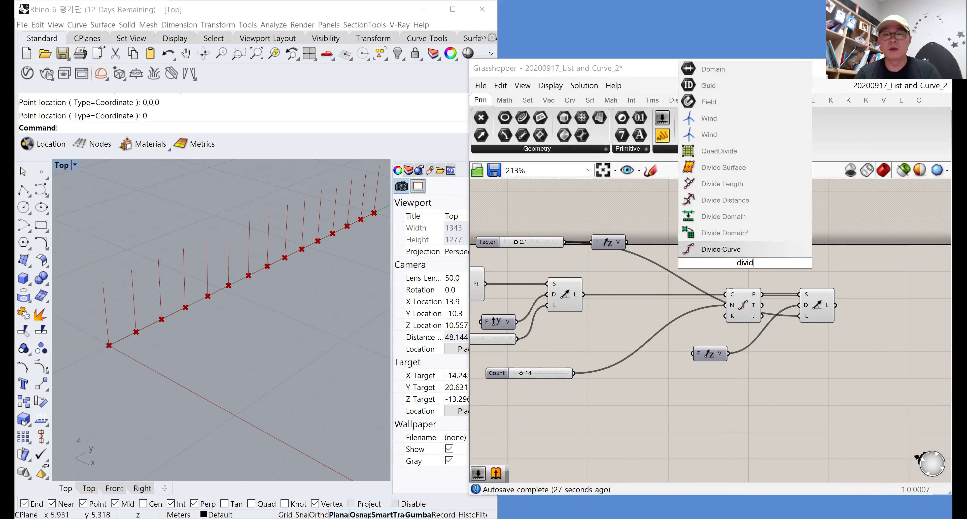
click(738, 254)
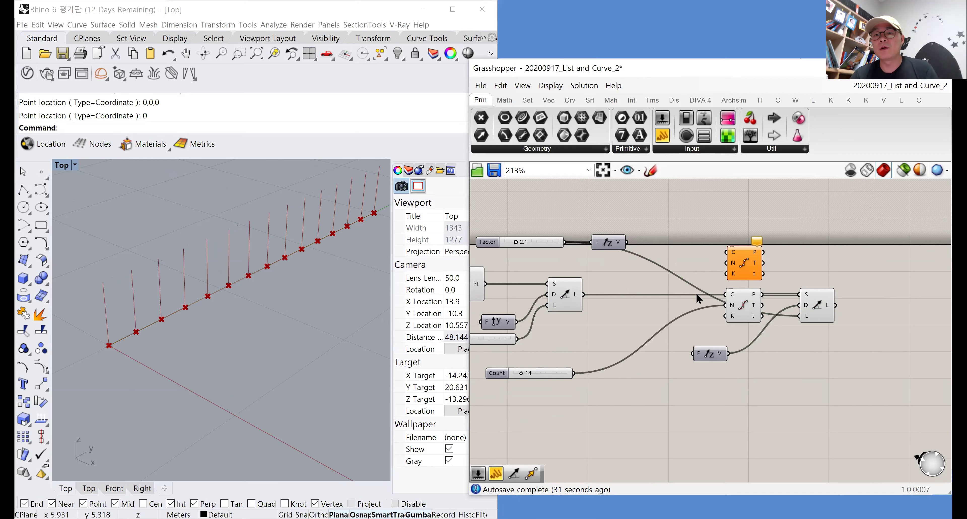
double_click(657, 259)
text(move)
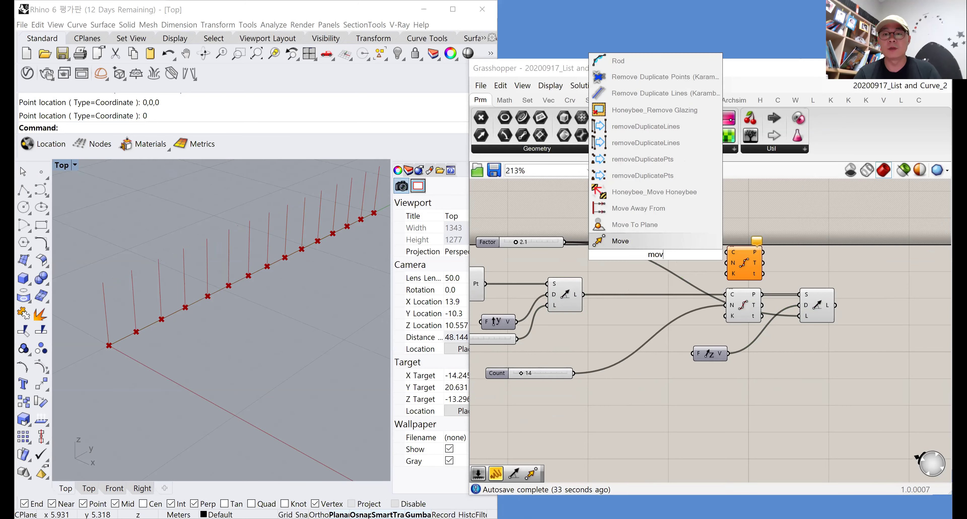
click(641, 244)
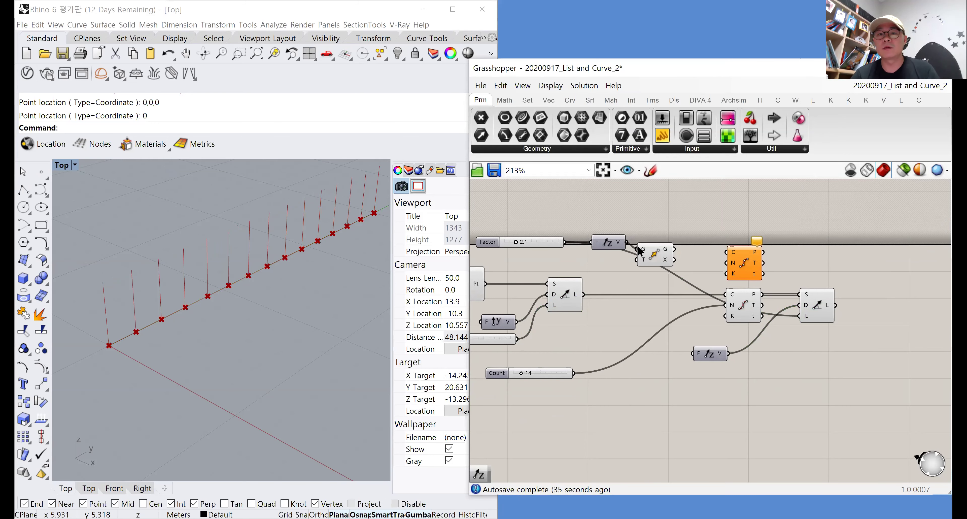
double_click(592, 268)
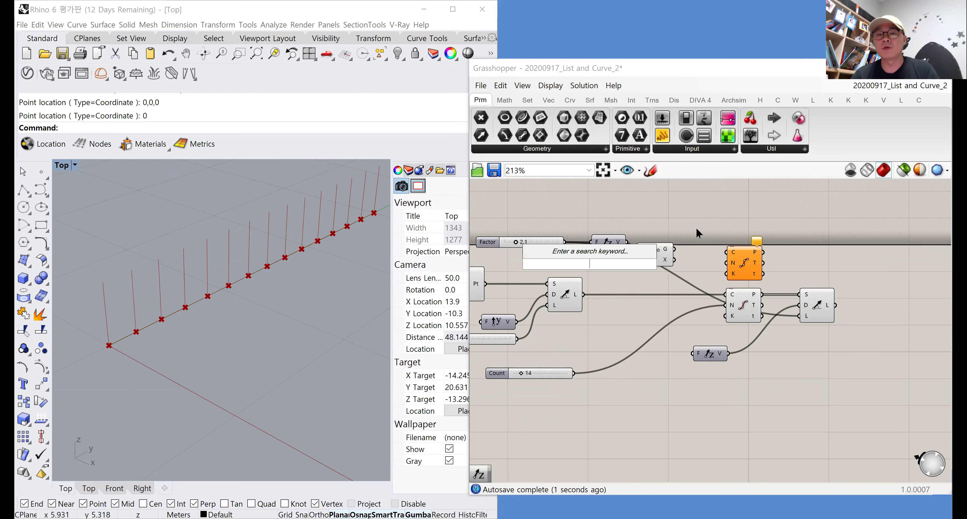
mouse_move(584, 294)
mouse_down()
mouse_move(677, 242)
mouse_move(727, 252)
mouse_move(687, 327)
mouse_move(574, 373)
mouse_up()
Add a Line component joining the points of both Divide Curves, and compare its lines with those of the second Line SDL
double_click(810, 261)
text(line)
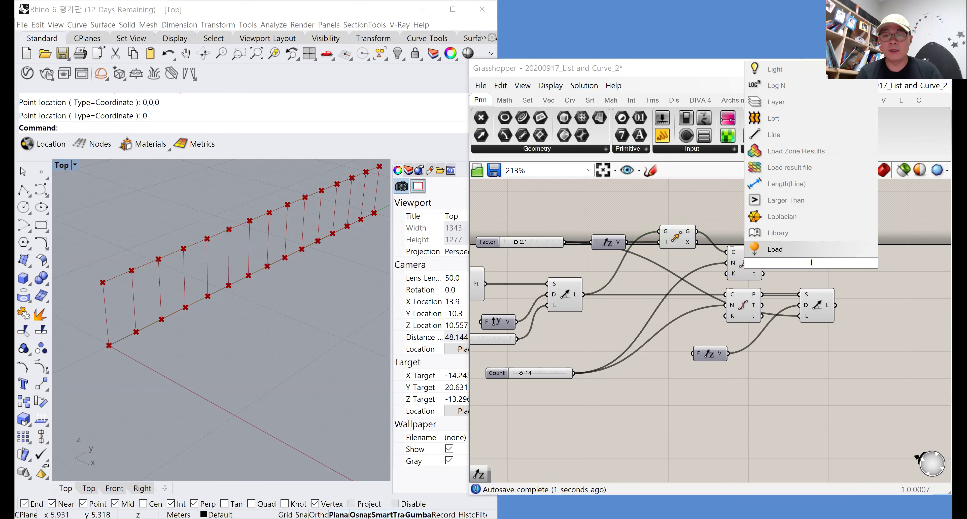
click(792, 249)
drag(763, 253, 763, 294)
click(806, 312)
click(812, 269)
click(826, 312)
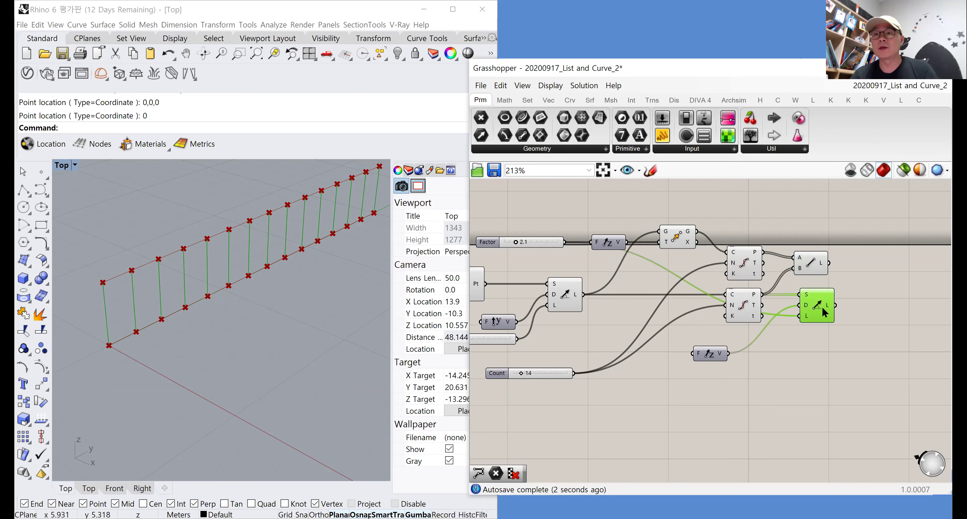
click(819, 273)
drag(818, 273, 820, 273)
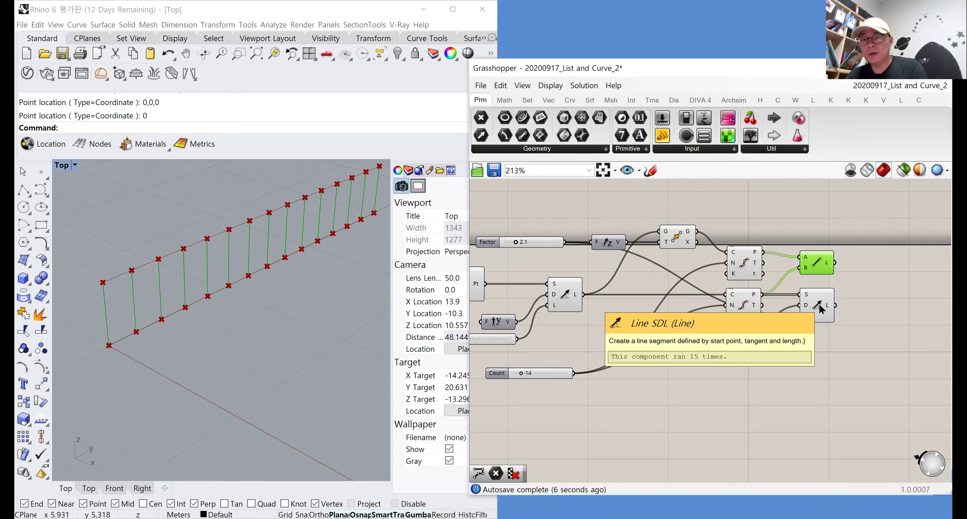
Delete the second Line SDL and its Unit Z, and shift the Line component slightly
key(ctrl+z)
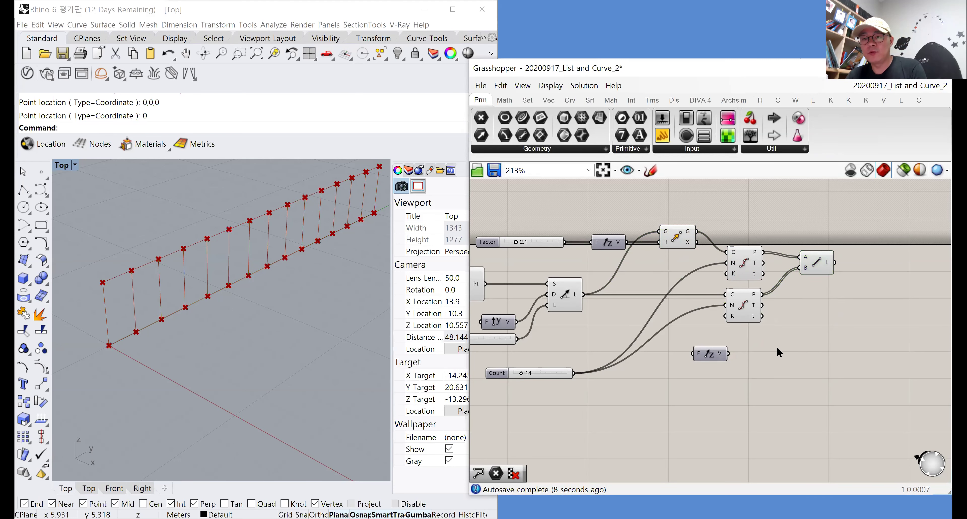
click(712, 355)
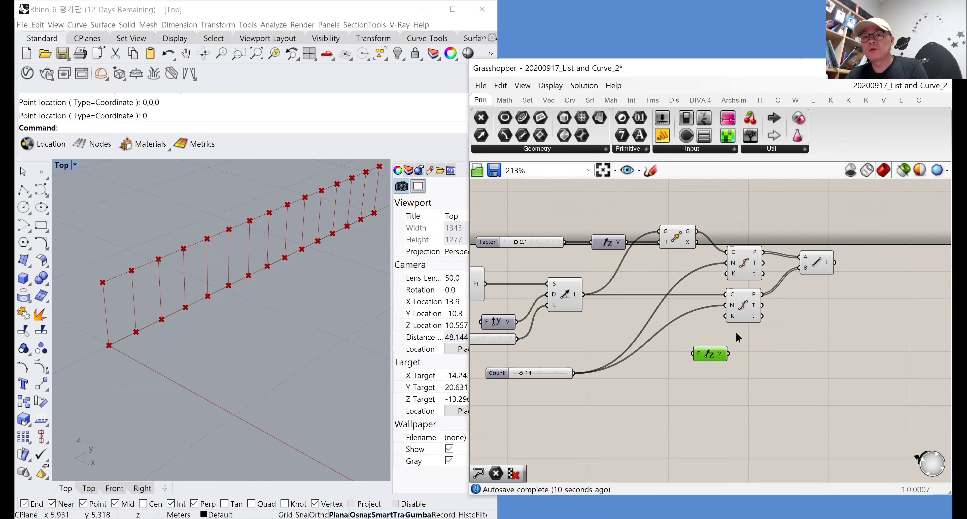
key(Delete)
drag(820, 264, 827, 260)
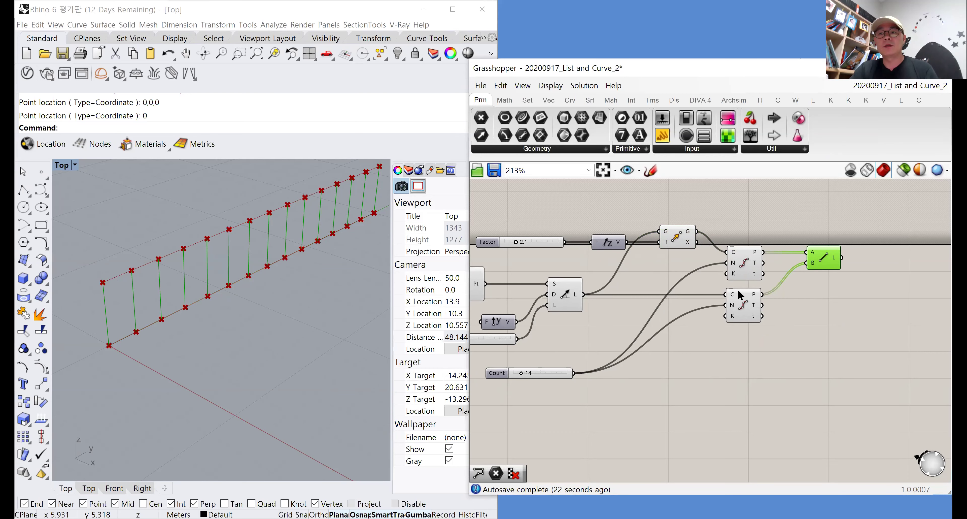
Add two Curve parameters, connecting one to the Line SDL output and the other to the Move geometry output
right_drag(737, 294, 739, 302)
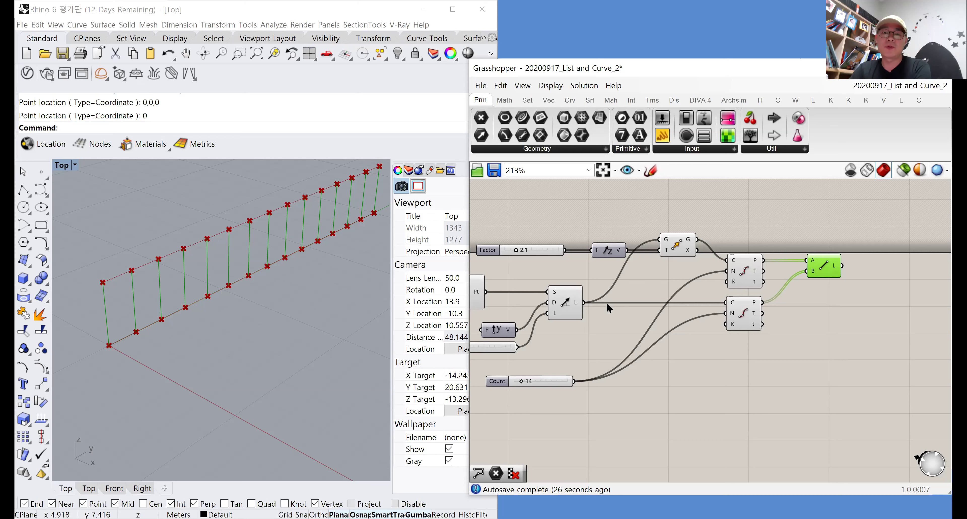
drag(531, 121, 903, 208)
click(574, 303)
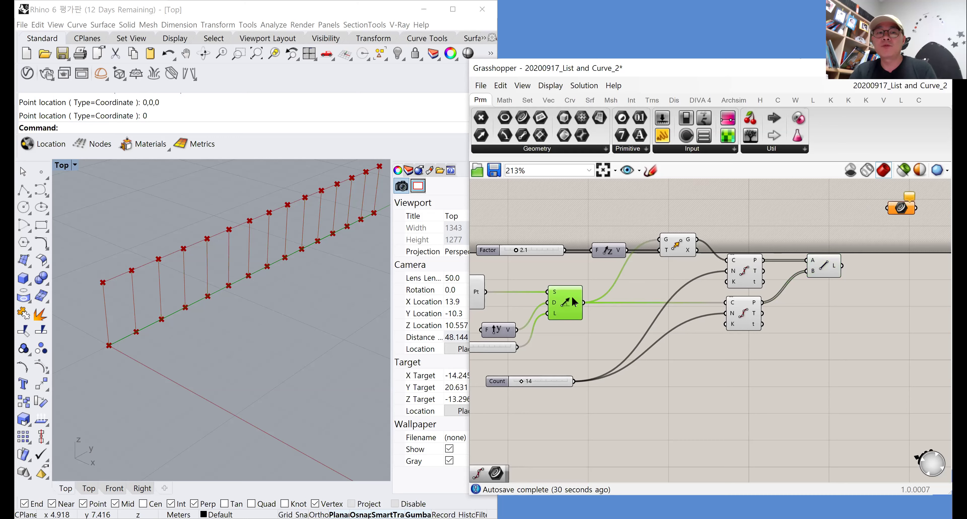
drag(584, 303, 890, 364)
drag(697, 240, 883, 368)
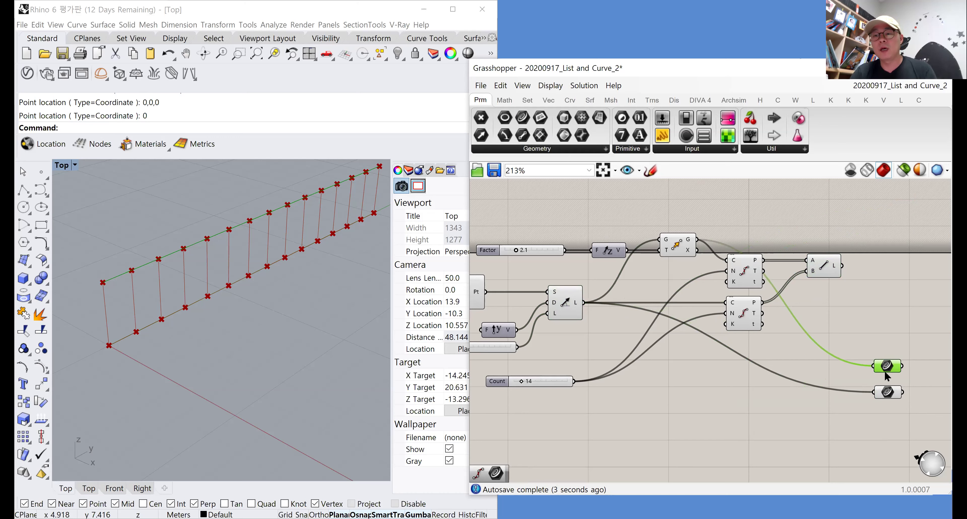
Add a third Curve parameter below the other two and connect the Line component's output to it
drag(887, 370, 883, 418)
drag(843, 265, 875, 415)
right_drag(864, 401, 792, 350)
Line up the three Curve parameters in one column and move them farther away from the Line component
click(824, 324)
drag(819, 315, 827, 307)
drag(824, 344, 828, 331)
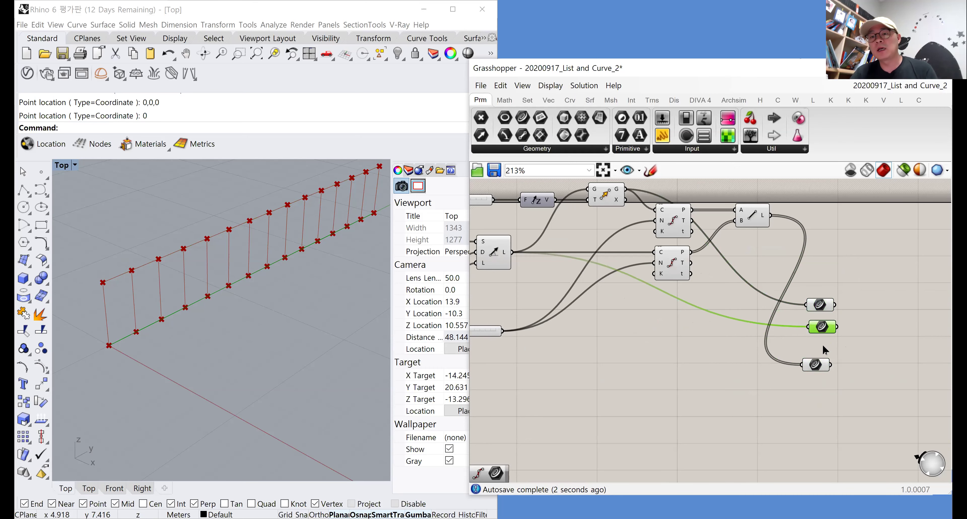
drag(819, 366, 825, 358)
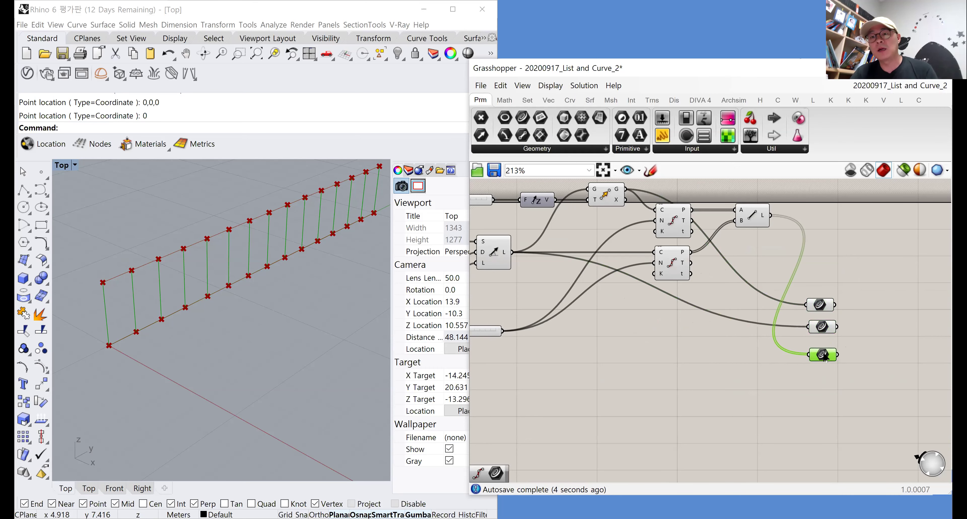
drag(841, 388, 800, 272)
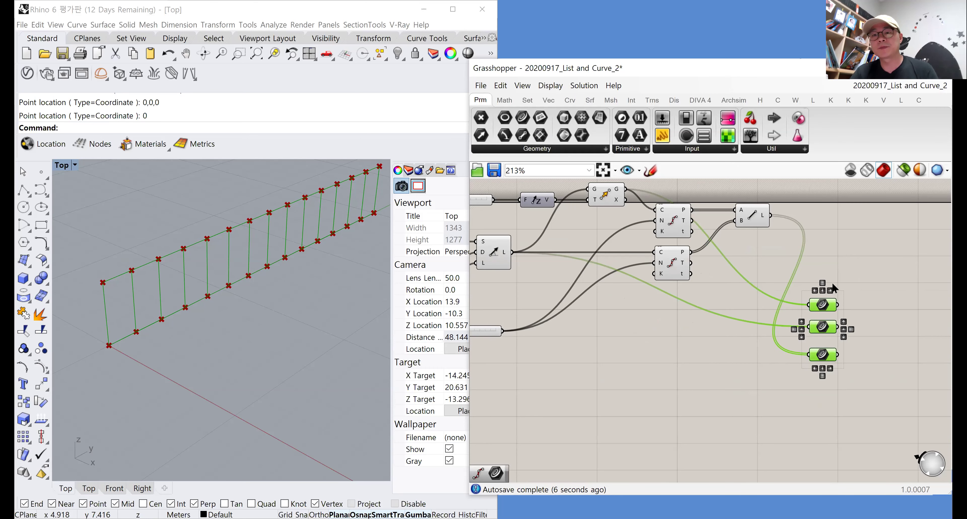
click(832, 287)
right_drag(820, 287, 773, 349)
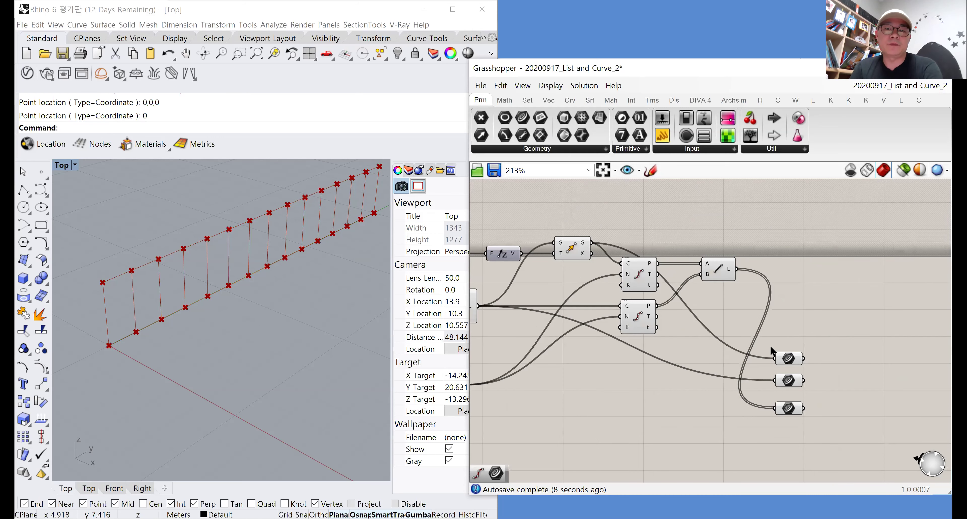
scroll(773, 350, down, 1)
drag(799, 376, 912, 403)
click(824, 325)
Add a Cull Pattern component in the free space beside the Line component
right_drag(823, 324, 776, 344)
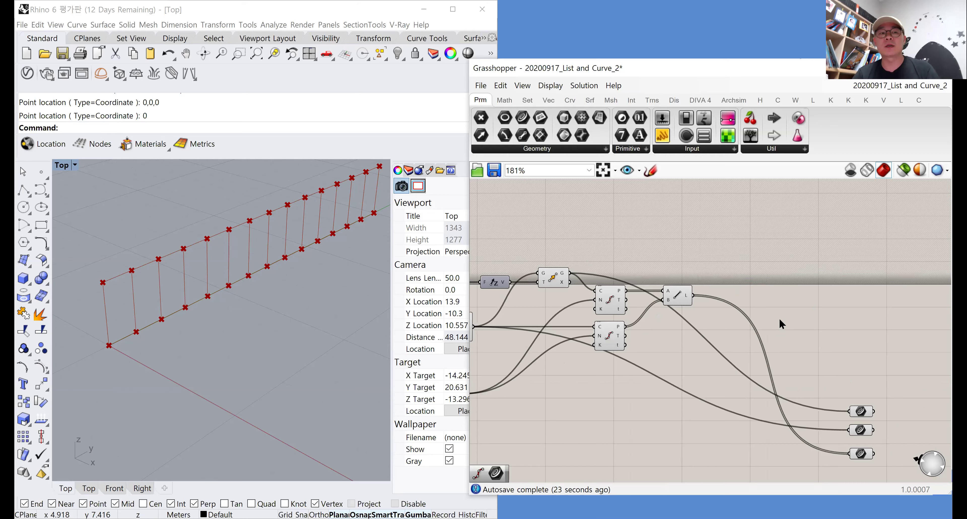
double_click(766, 319)
text(cu)
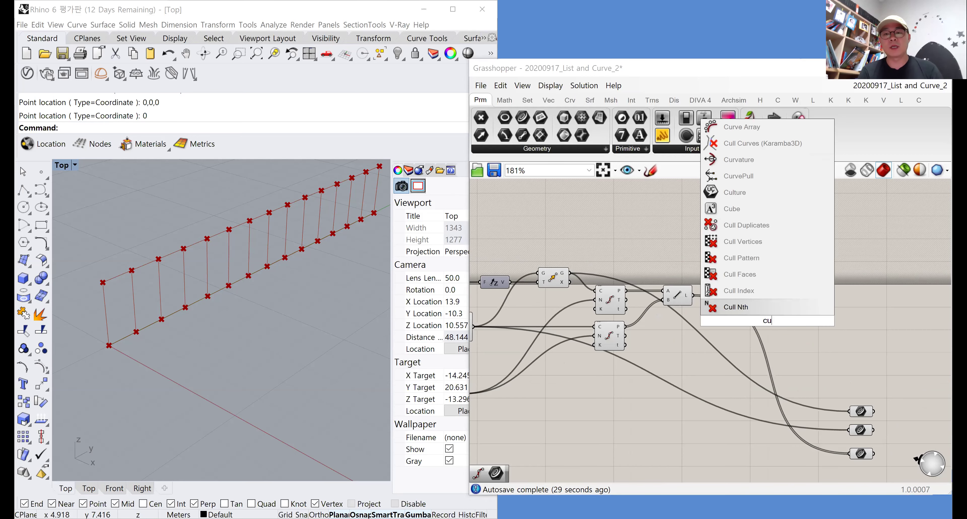
text(ll p)
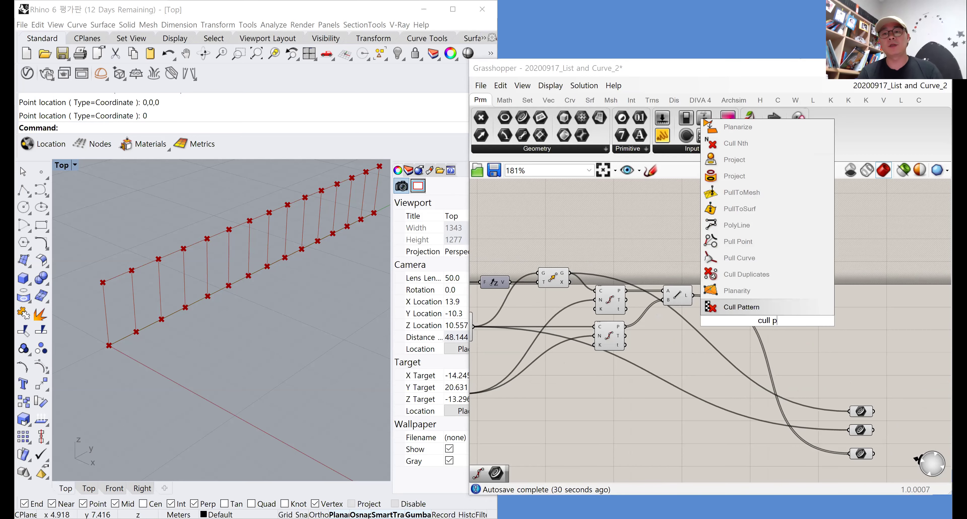
click(757, 308)
Examine the diagonal bracing in the bridge reference photo and return to the perspective view of the truss
right_drag(274, 331, 237, 345)
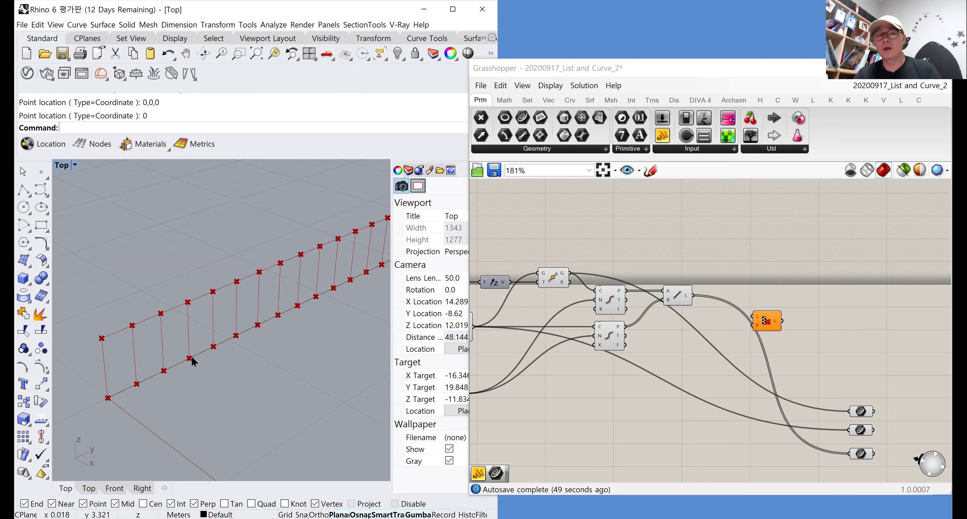
double_click(63, 165)
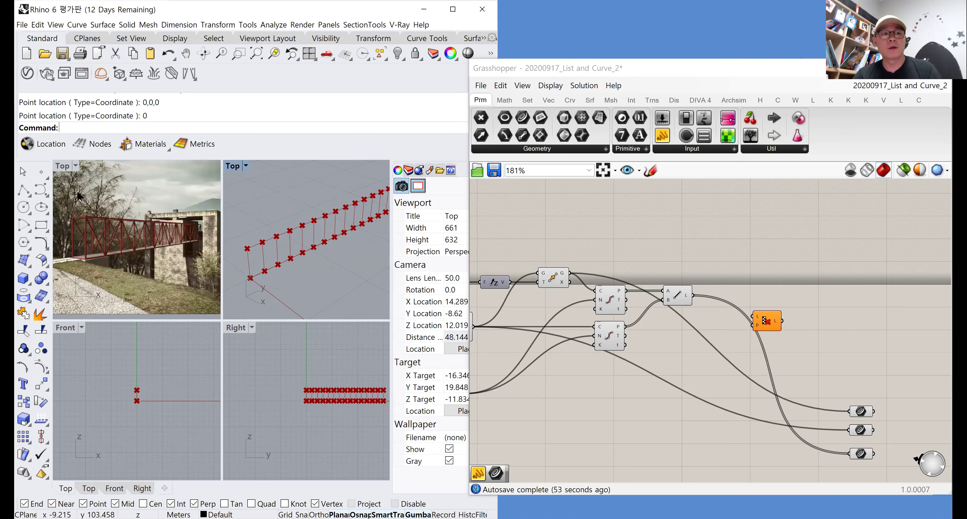
double_click(65, 168)
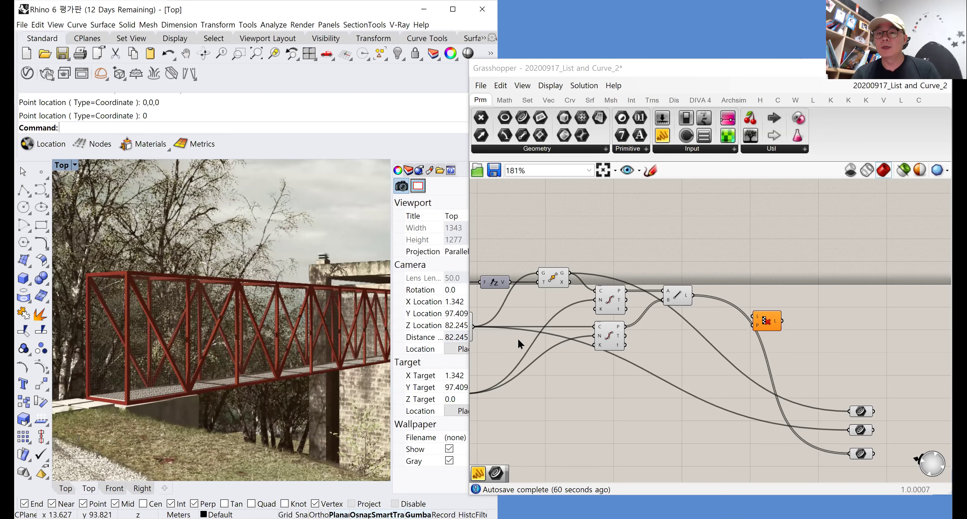
right_drag(730, 329, 720, 322)
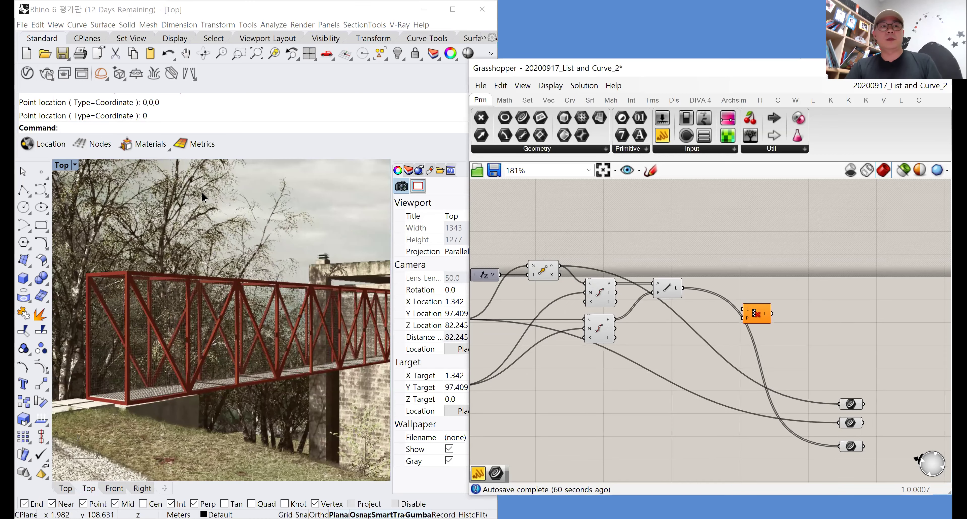
double_click(70, 167)
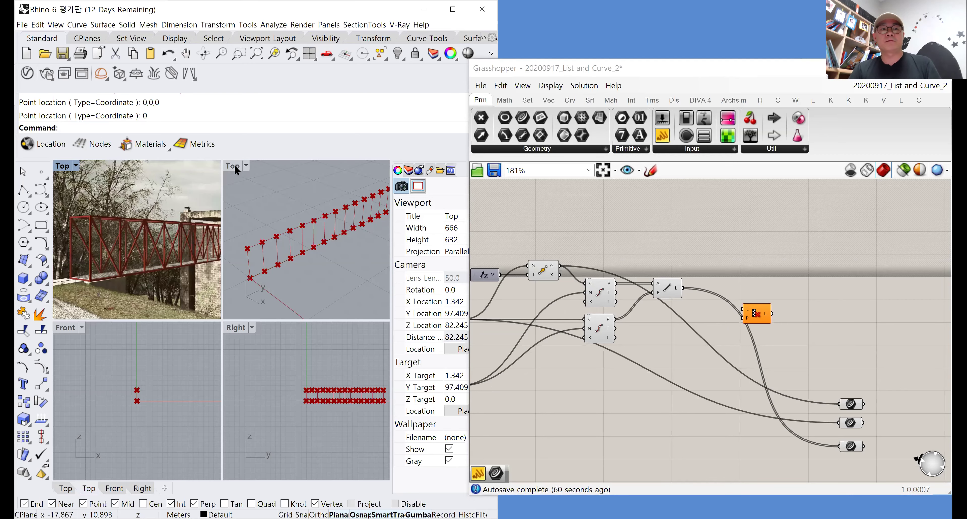
double_click(234, 166)
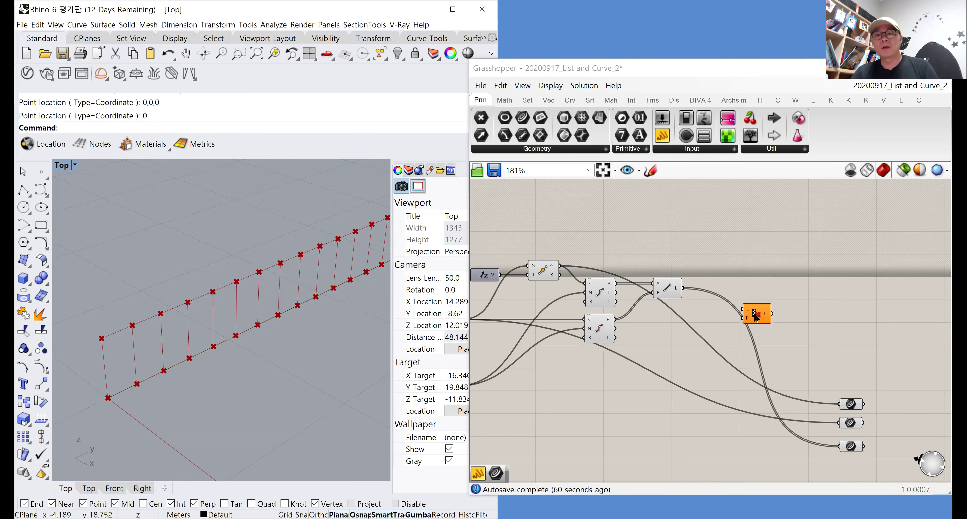
Connect the upper Divide Curve's points to the Cull Pattern list input and place the component above the Curve parameters
drag(756, 317, 723, 344)
click(600, 294)
drag(617, 283, 794, 348)
Add a panel with true and false as separate items, shrink it, and connect it to Cull Pattern's pattern input
drag(663, 136, 636, 414)
double_click(626, 410)
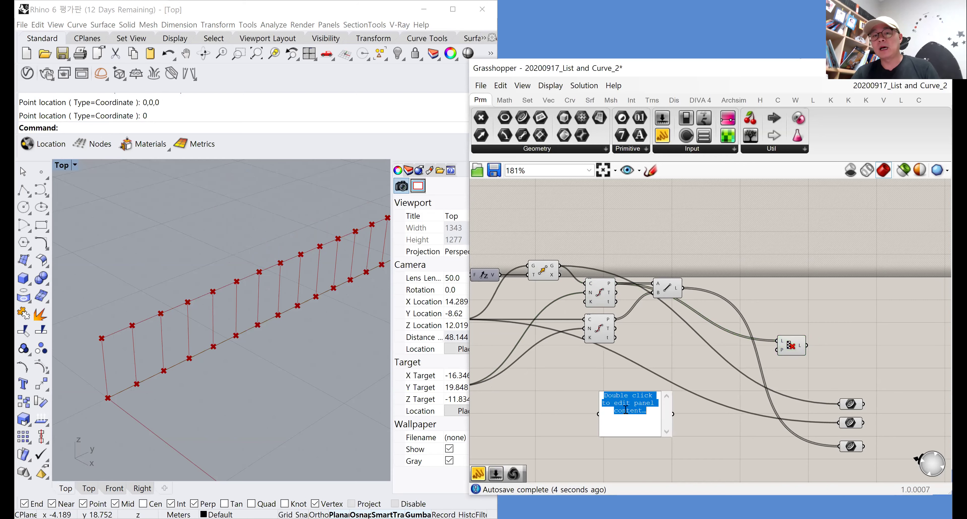
text(true )
text(false)
click(667, 383)
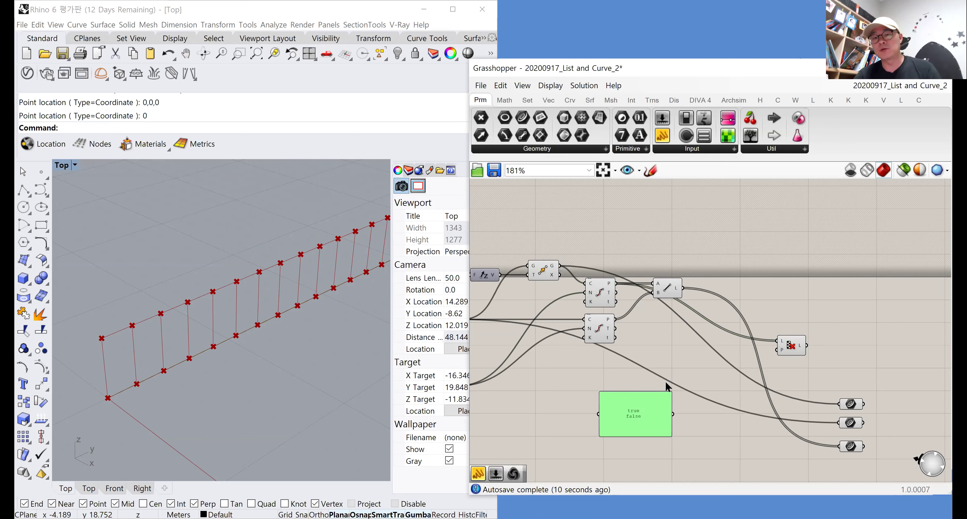
right_click(647, 415)
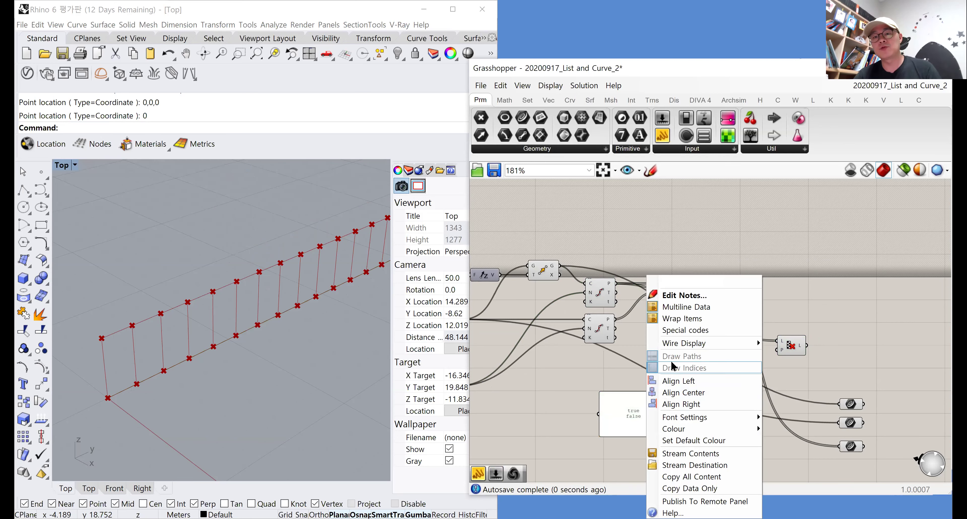
click(685, 312)
drag(672, 434, 776, 350)
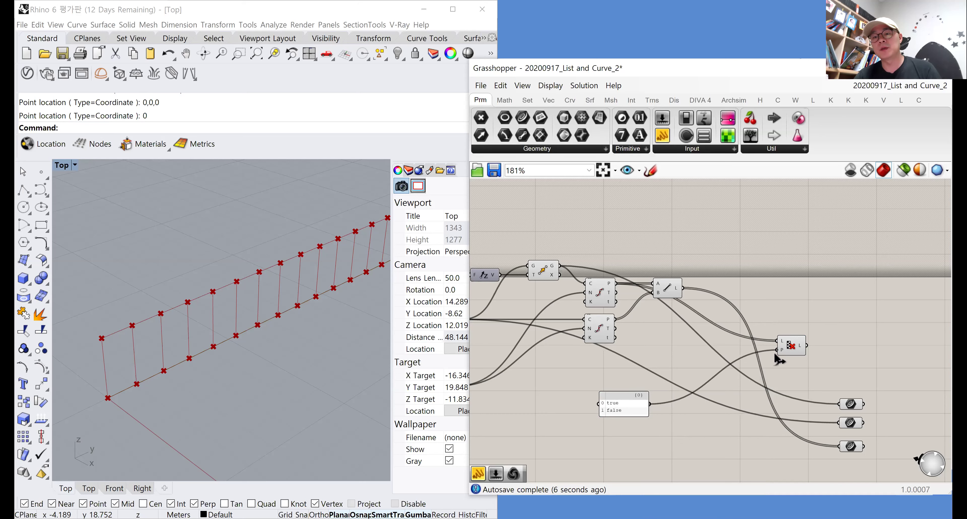
Turn off the preview of both Divide Curve components and of the start point
drag(599, 362, 512, 253)
right_click(604, 228)
click(631, 247)
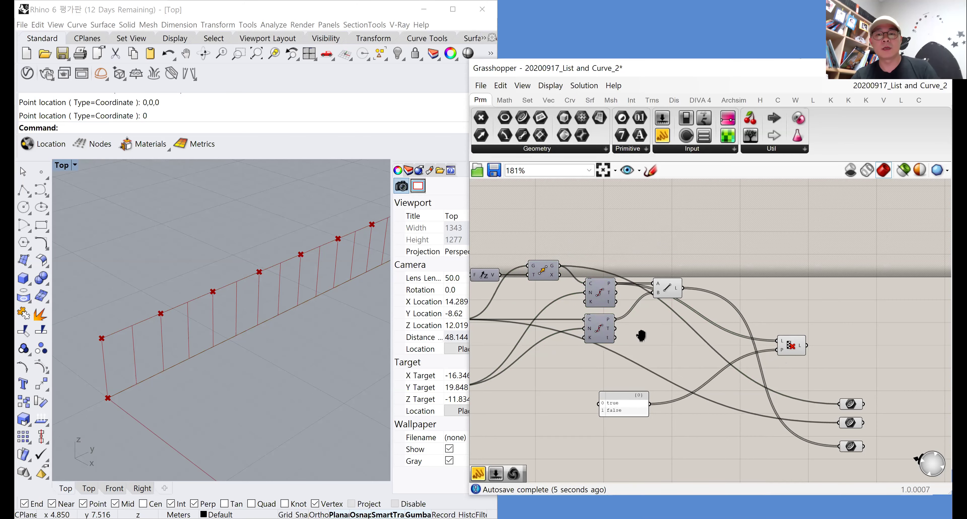
right_drag(641, 334, 871, 337)
right_click(599, 312)
click(629, 254)
right_drag(765, 277, 569, 285)
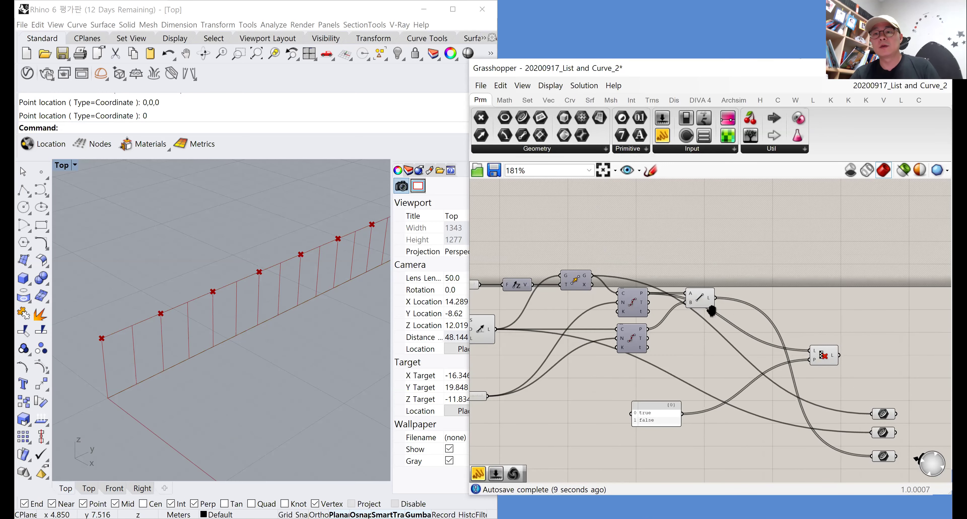
Duplicate Cull Pattern below the original and connect the lower Divide Curve's points to the copy's list input
right_drag(828, 344, 733, 316)
click(734, 318)
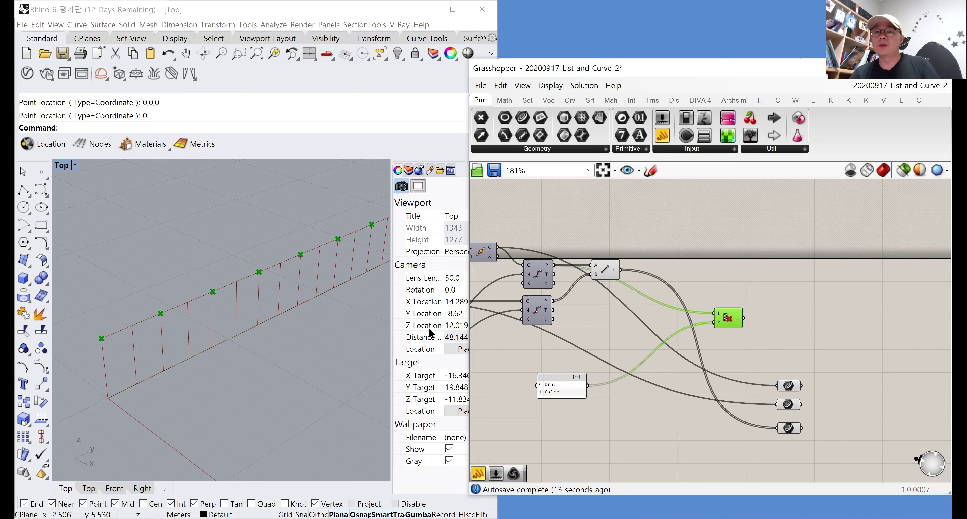
drag(727, 322, 733, 316)
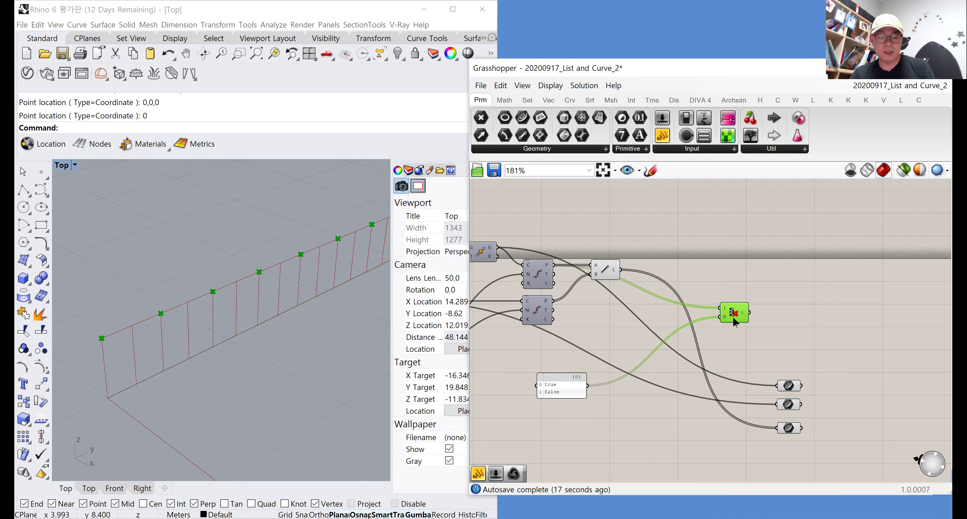
alt+drag(736, 317, 735, 344)
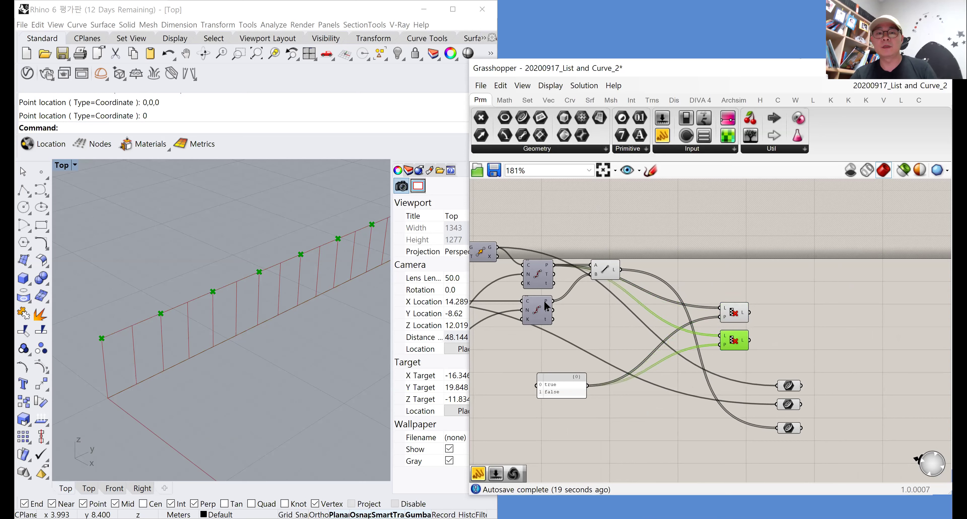
drag(545, 302, 732, 342)
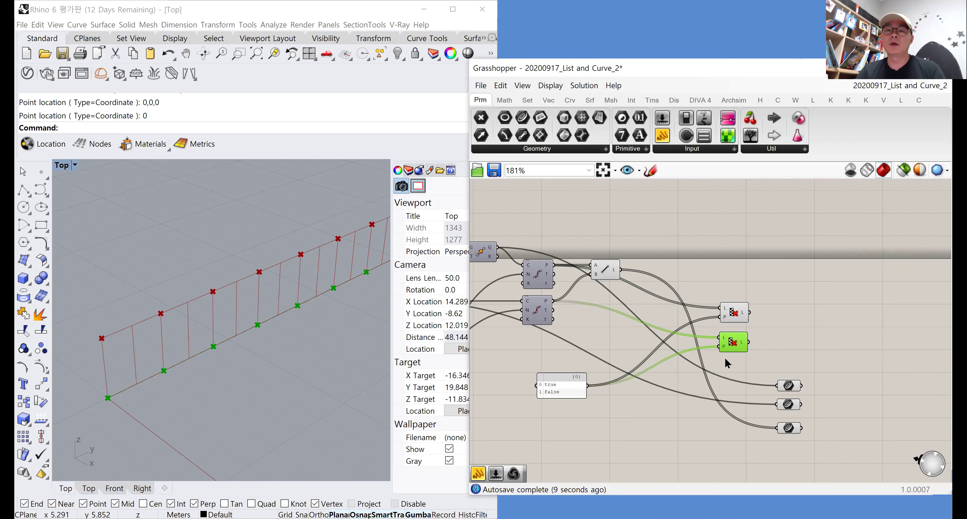
Invert the pattern input of the lower Cull Pattern and shift both Cull Patterns slightly toward the free space
scroll(726, 359, up, 2)
right_click(722, 346)
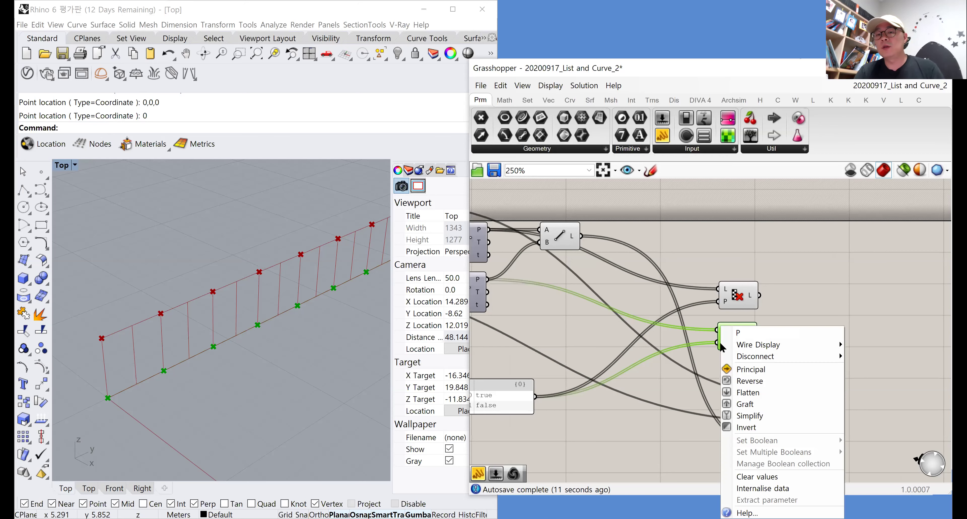
click(729, 424)
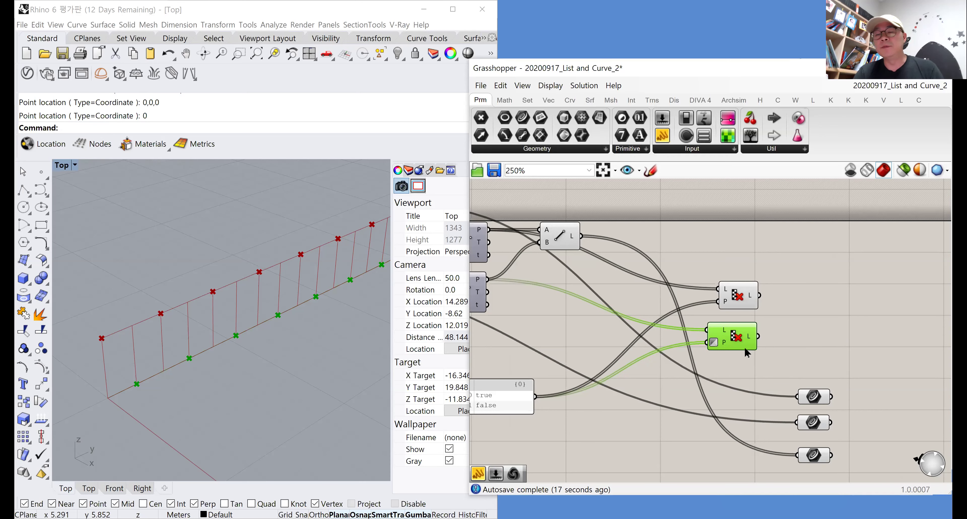
drag(763, 366, 751, 290)
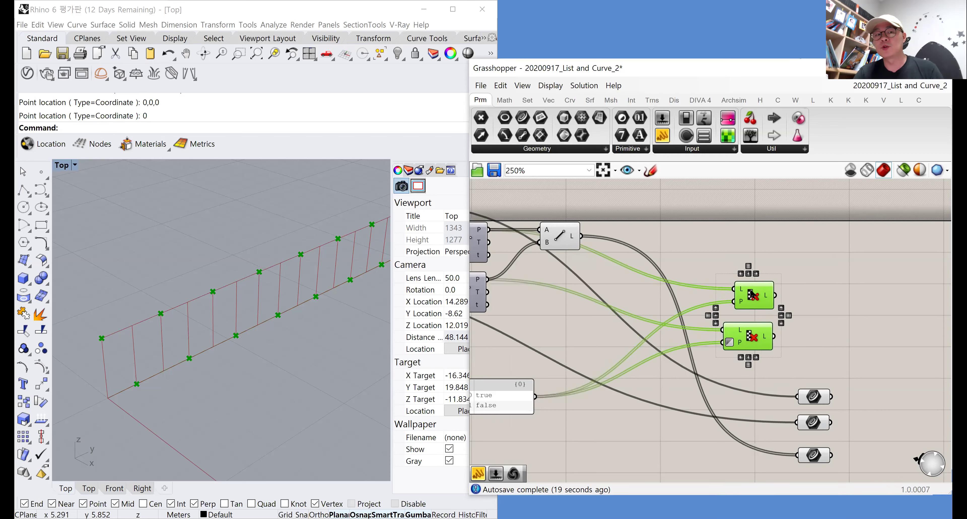
click(786, 307)
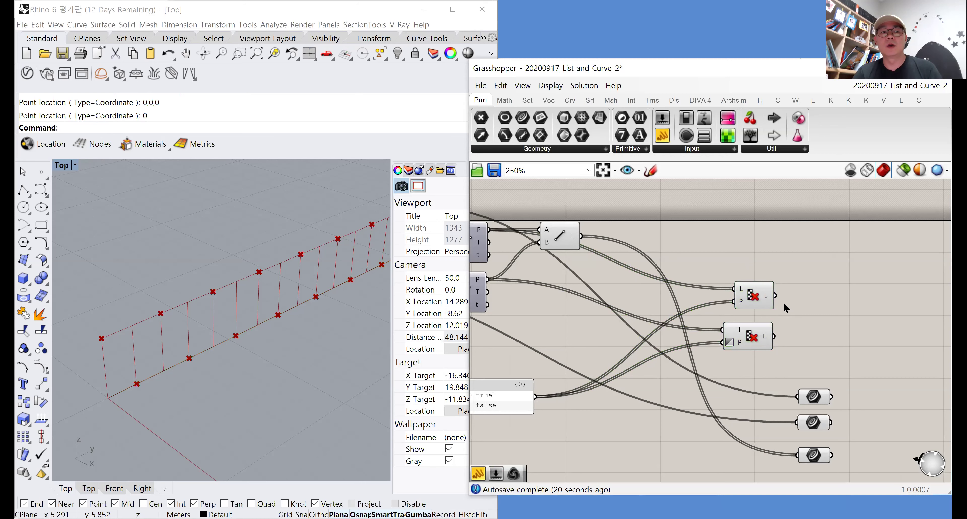
double_click(815, 300)
text(p)
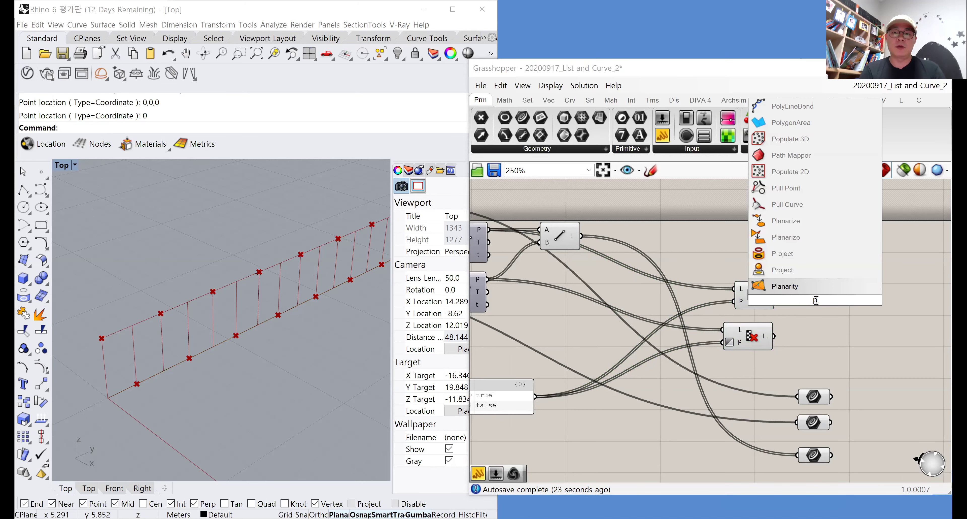
key(BackSpace)
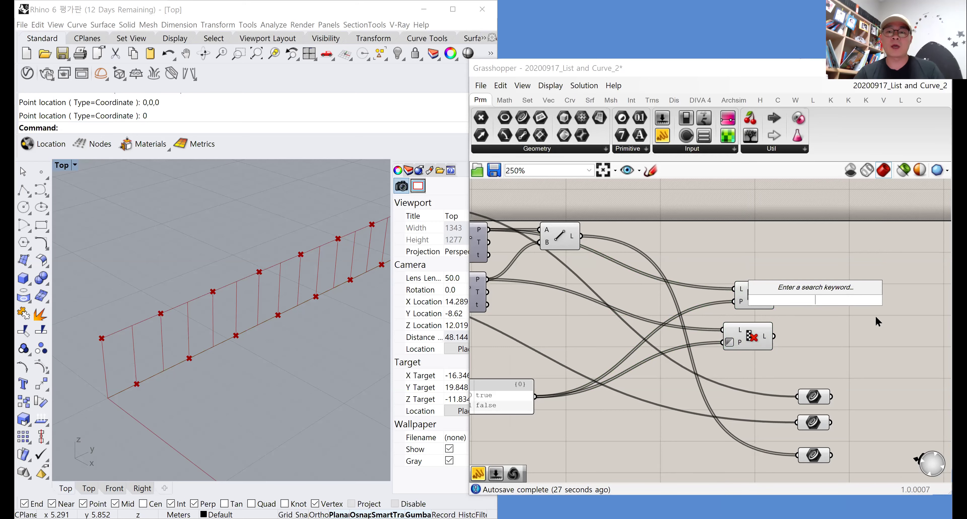
Add a Line component and connect the upper Cull Pattern's output to A and the lower one's to B
right_drag(844, 354, 784, 326)
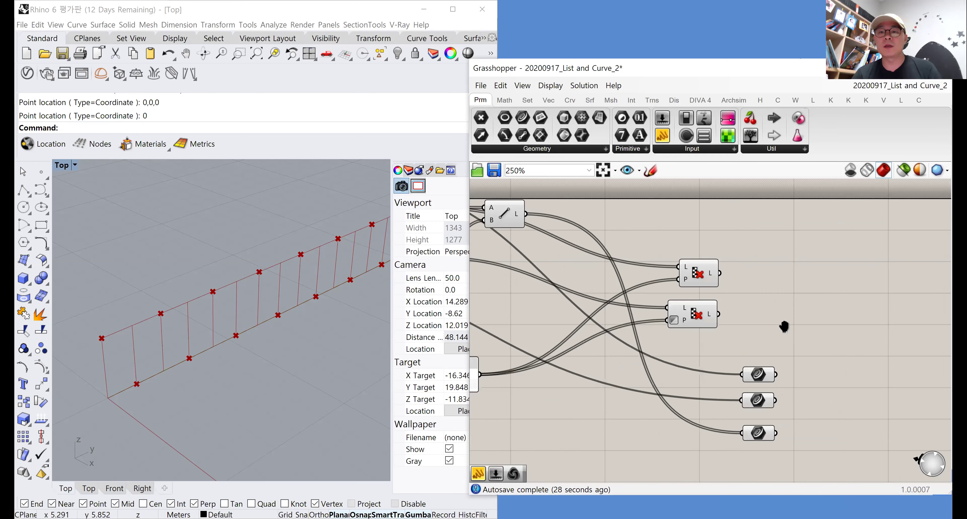
double_click(767, 297)
text(line)
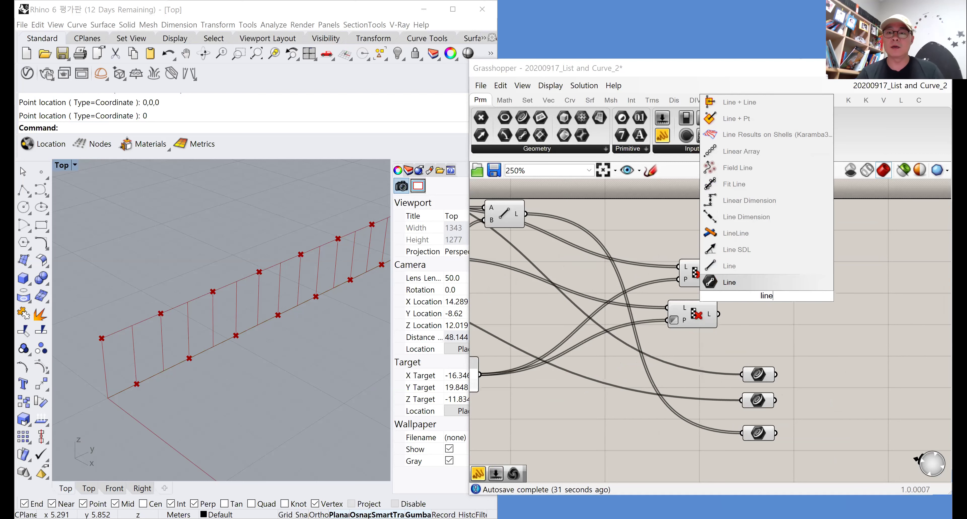
click(748, 270)
drag(719, 273, 775, 304)
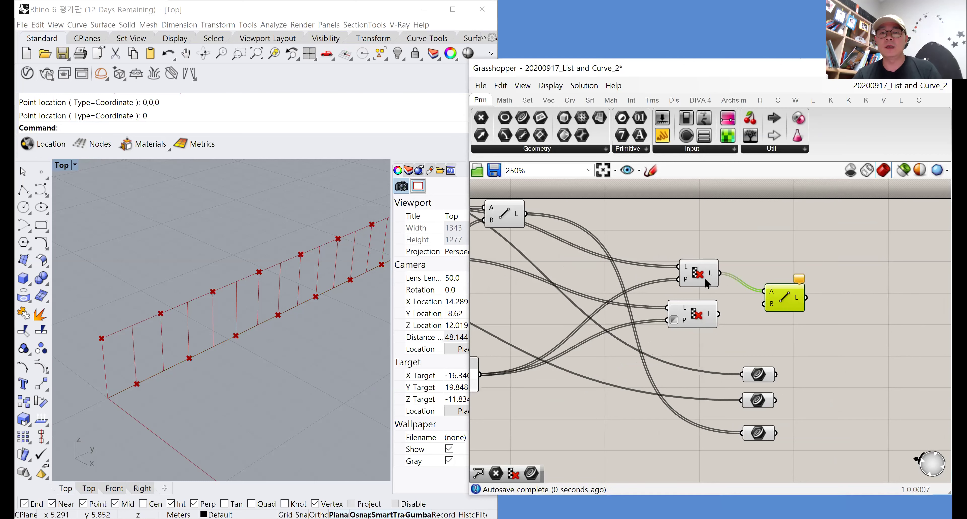
drag(719, 313, 766, 304)
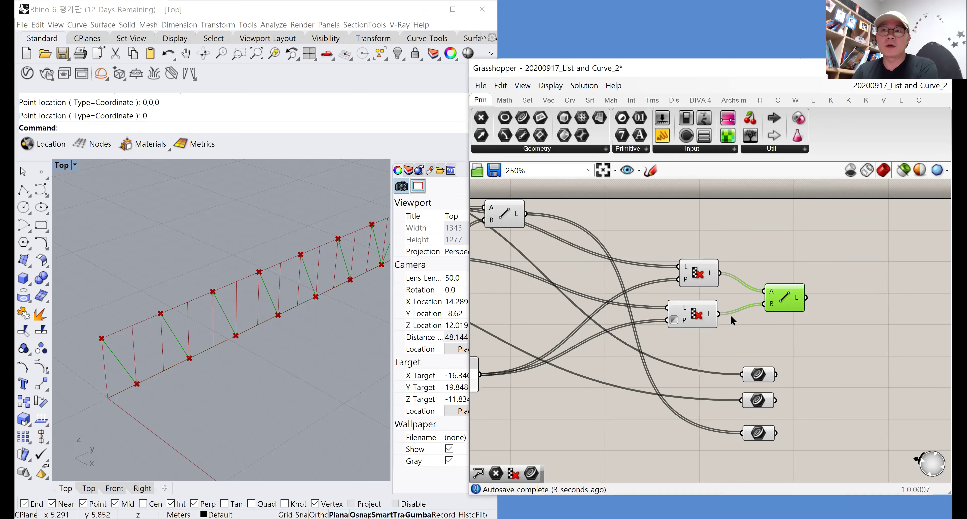
scroll(272, 330, down, 5)
scroll(271, 331, up, 5)
scroll(313, 304, down, 2)
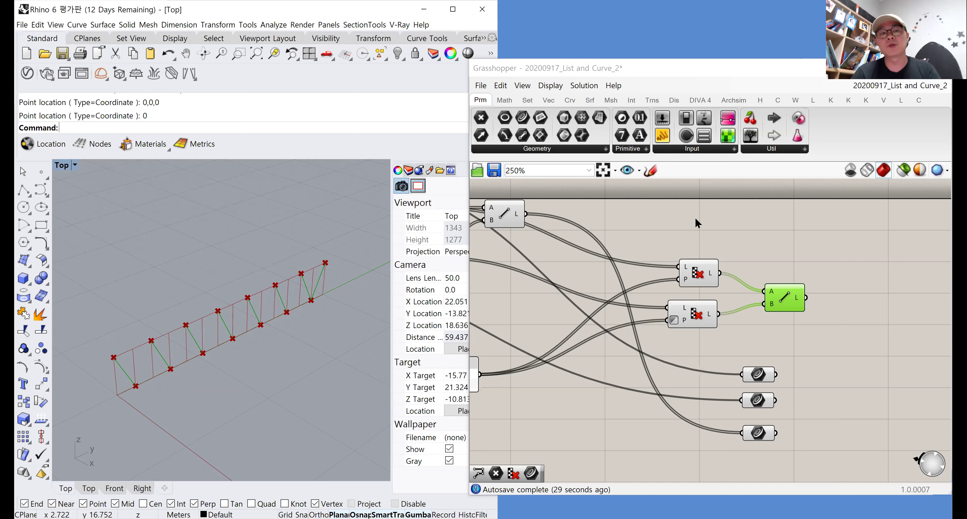
double_click(753, 220)
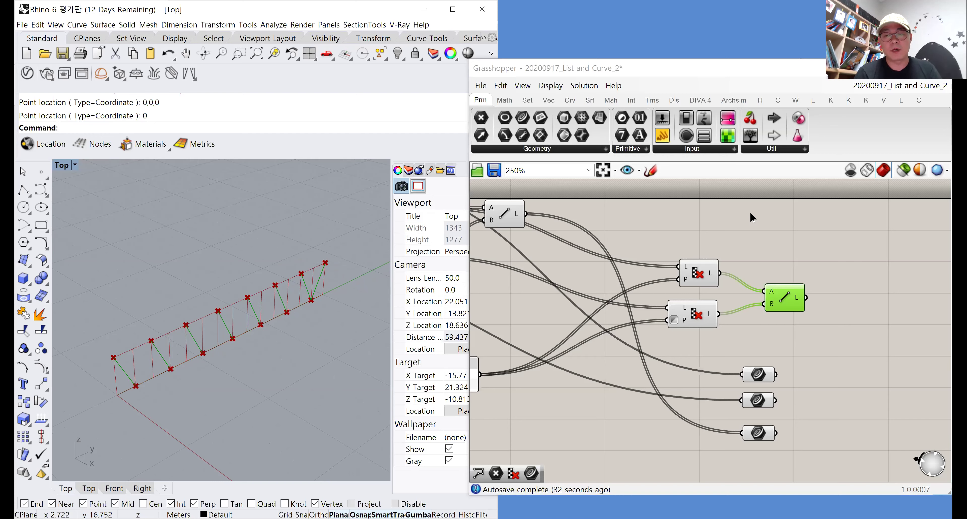
Add a Shift List component above the Cull Patterns and connect the upper Cull Pattern's output to its list input
text(s)
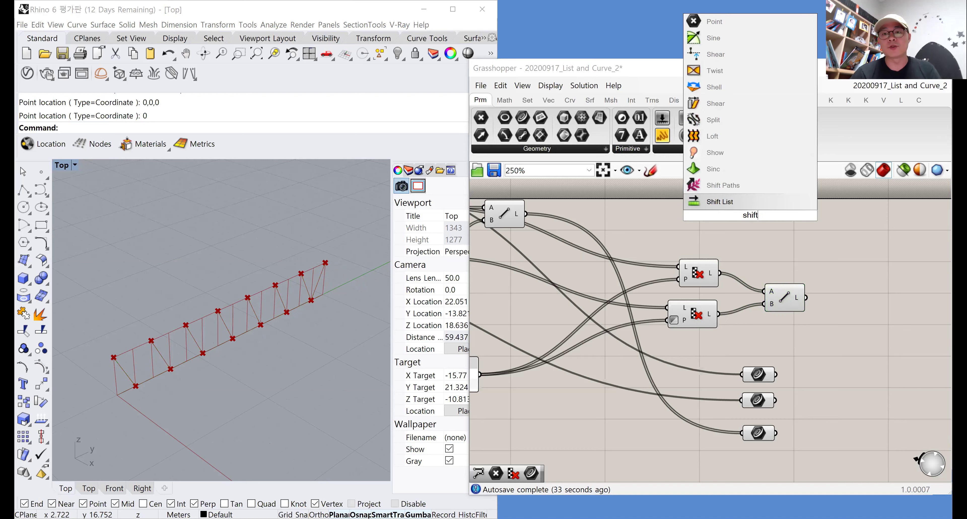
click(737, 199)
click(704, 274)
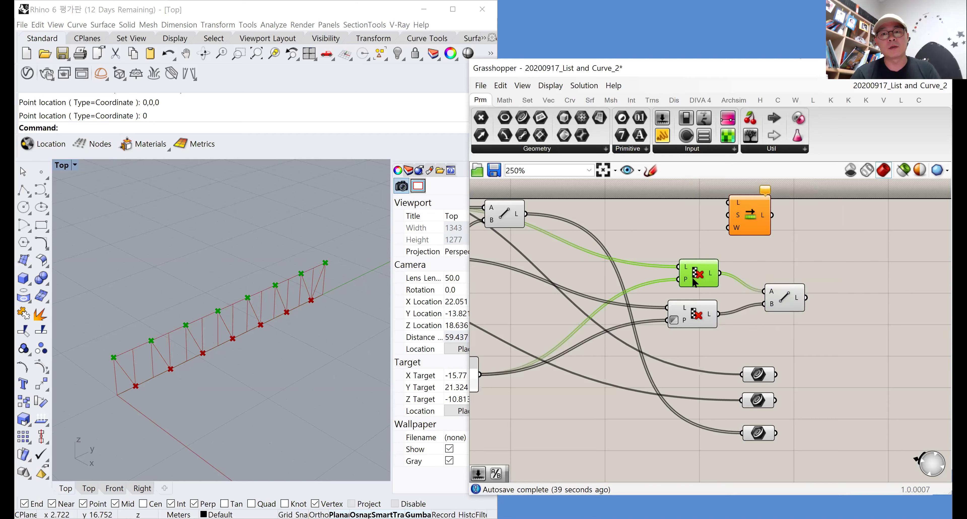
drag(719, 273, 777, 227)
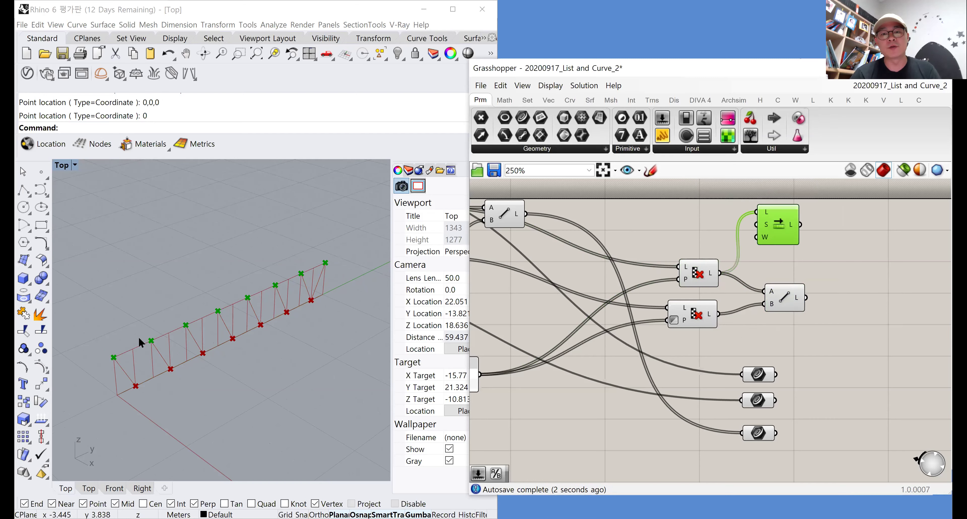
Turn off the preview of the upper Cull Pattern
click(696, 277)
right_click(682, 246)
click(694, 259)
click(681, 248)
click(768, 236)
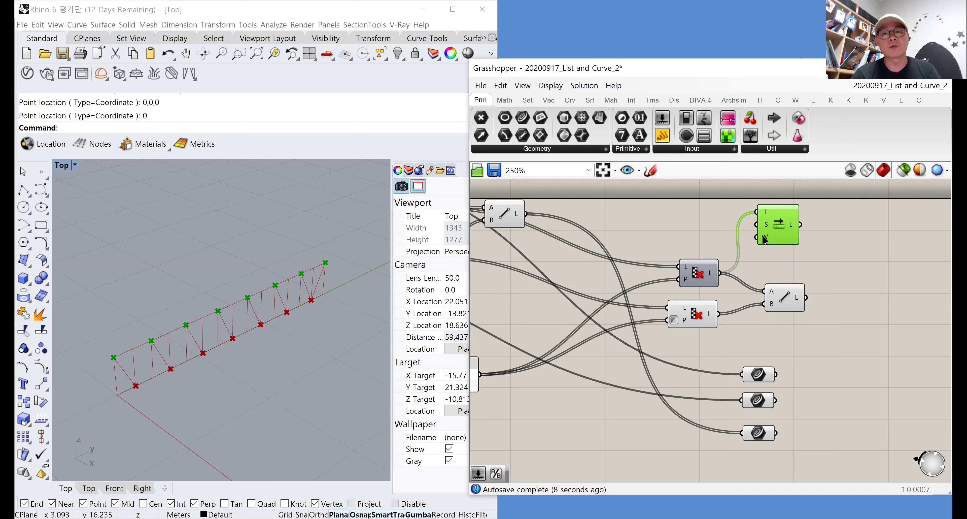
Add a Boolean Toggle set to False and connect it to Shift List's wrap input
click(689, 235)
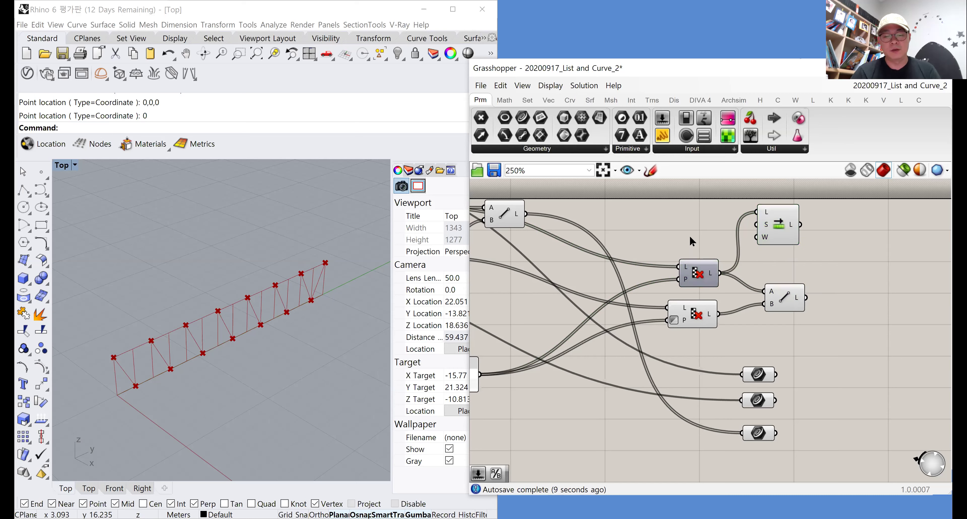
double_click(689, 235)
text(toggle)
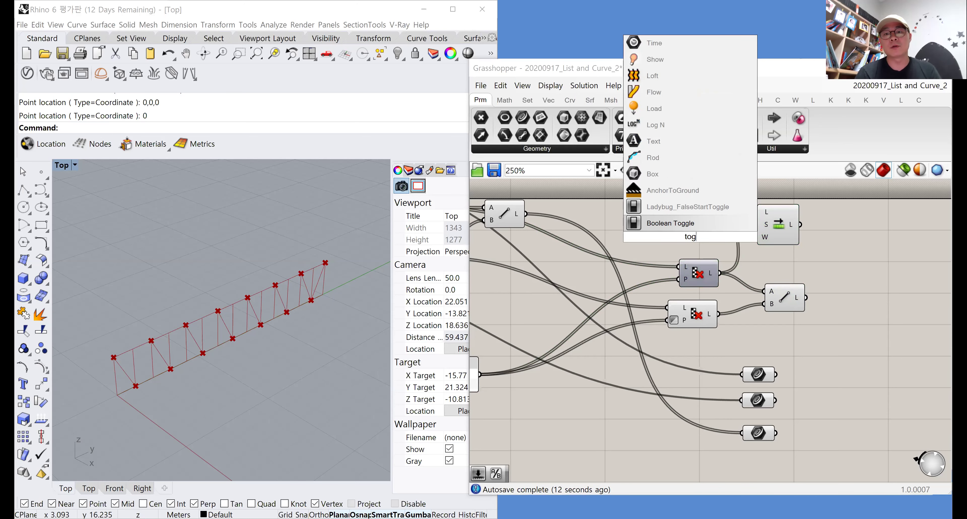
click(687, 224)
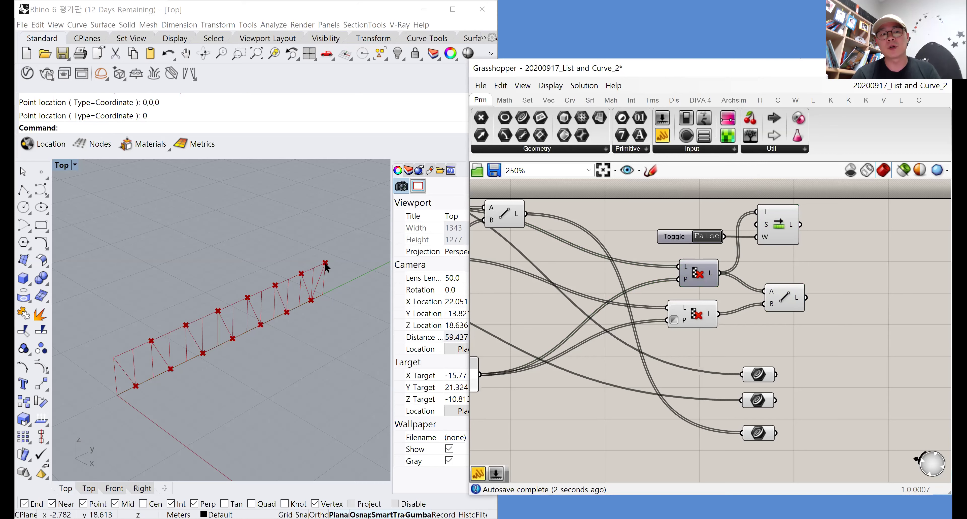
Add a second Line component and connect the Shift List output to A and the lower Cull Pattern's output to B
double_click(835, 259)
text(line)
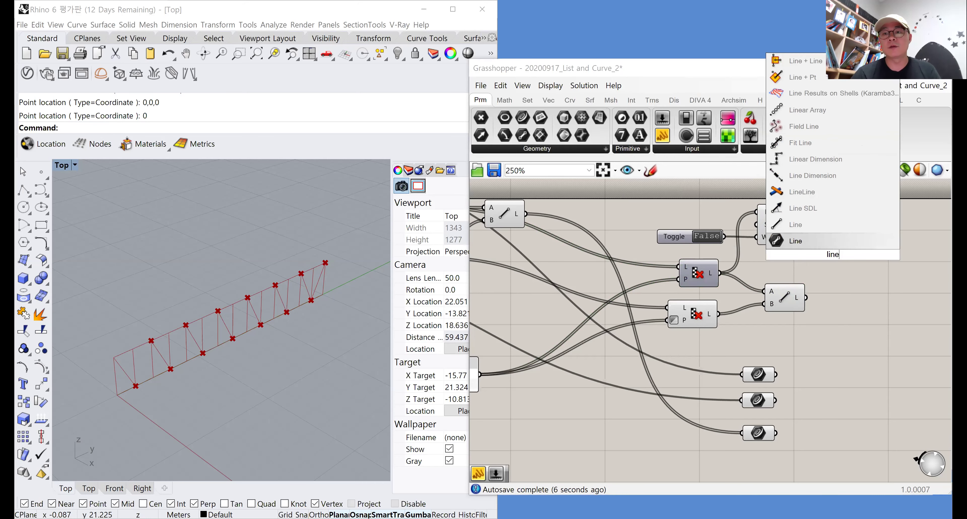
click(800, 224)
drag(801, 224, 719, 314)
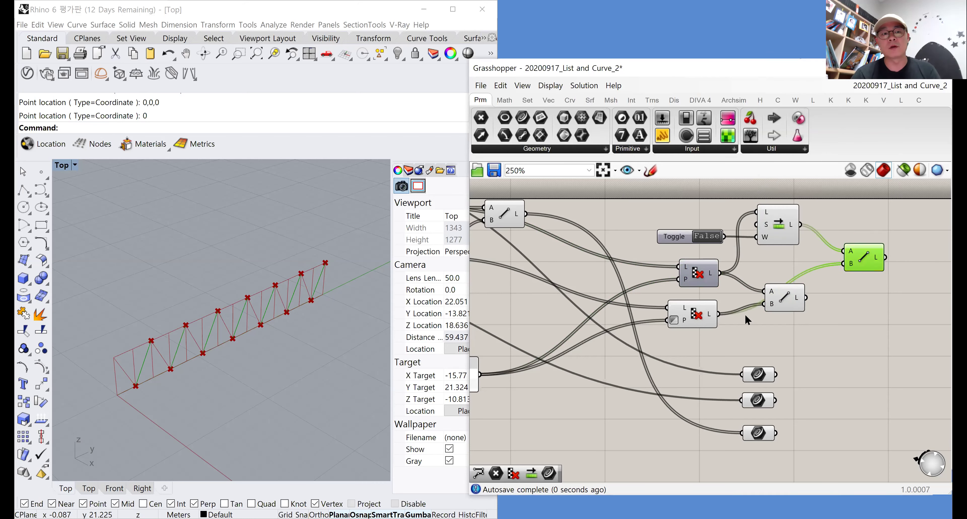
click(810, 323)
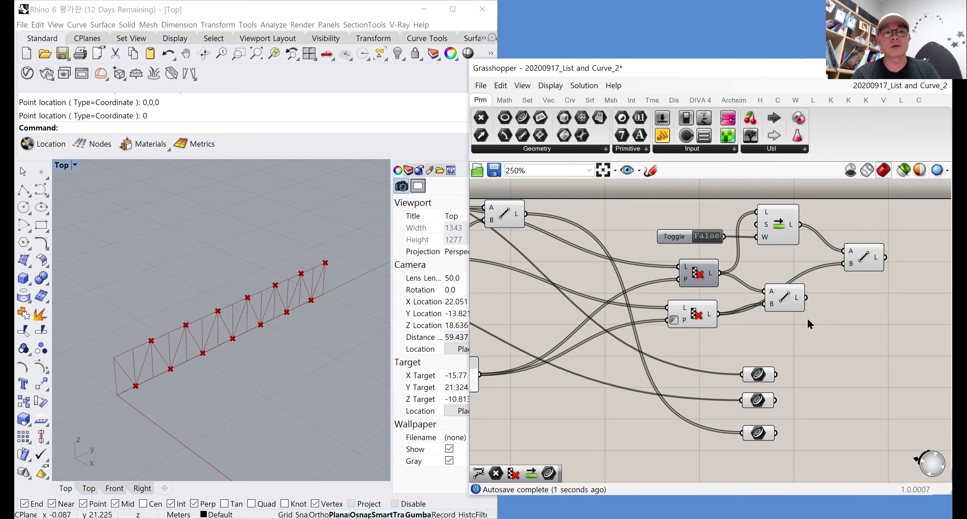
click(867, 255)
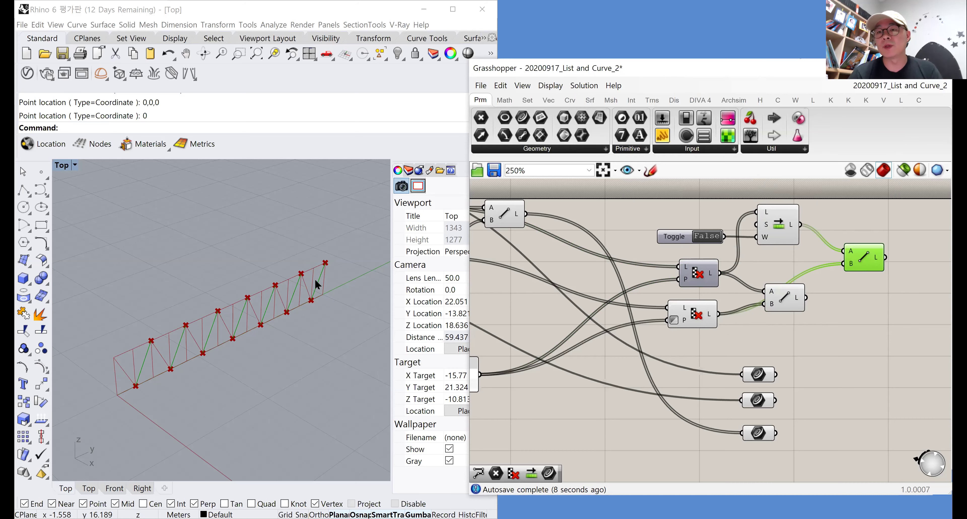
Try the Count slider at 17 and 15, and return it to 14
right_drag(610, 281, 746, 304)
right_drag(501, 326, 614, 327)
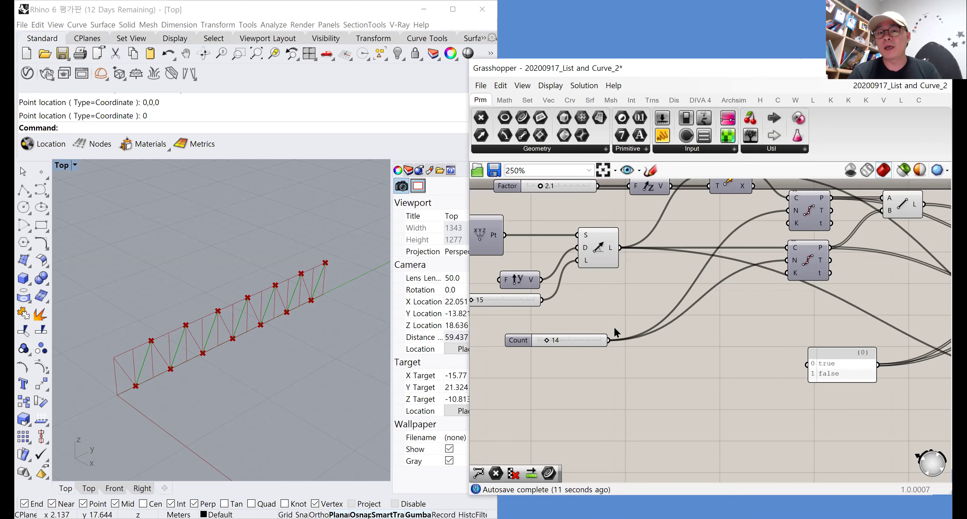
scroll(550, 339, up, 1)
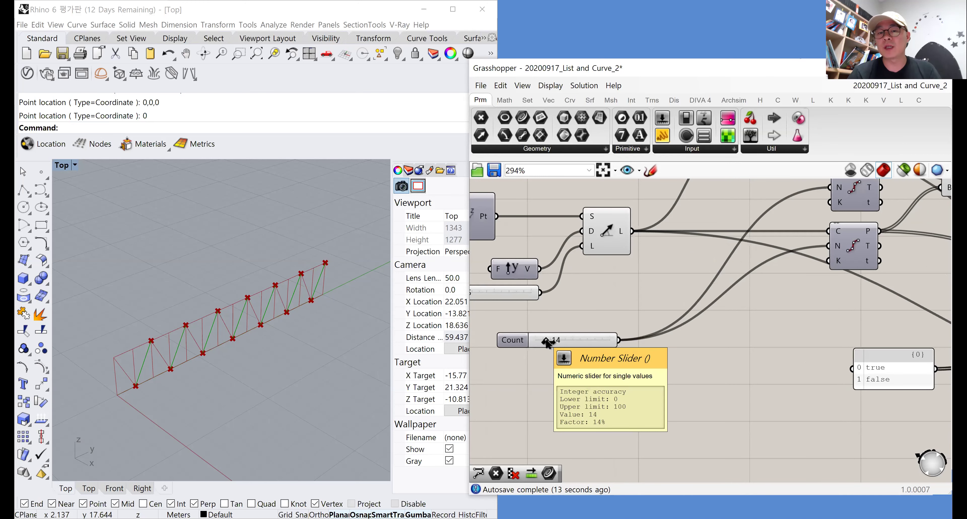
drag(547, 342, 549, 343)
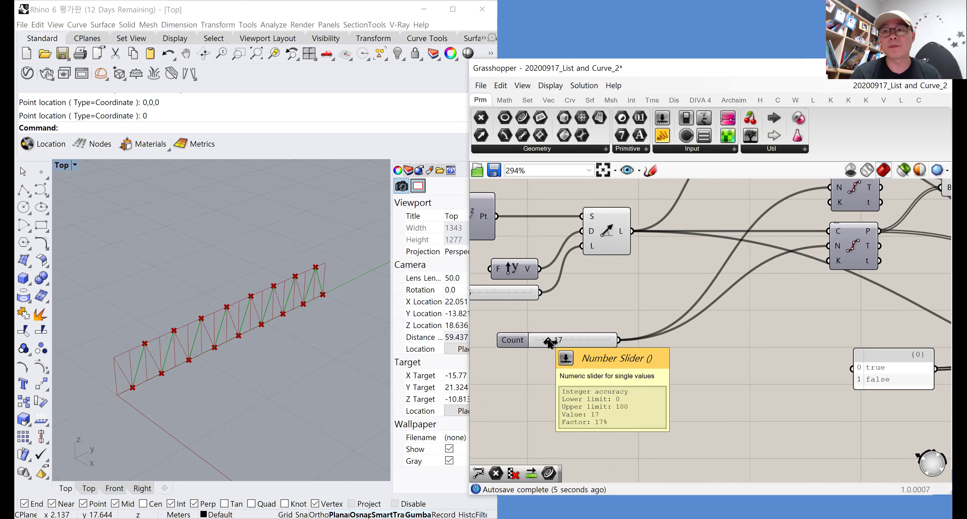
drag(549, 343, 547, 342)
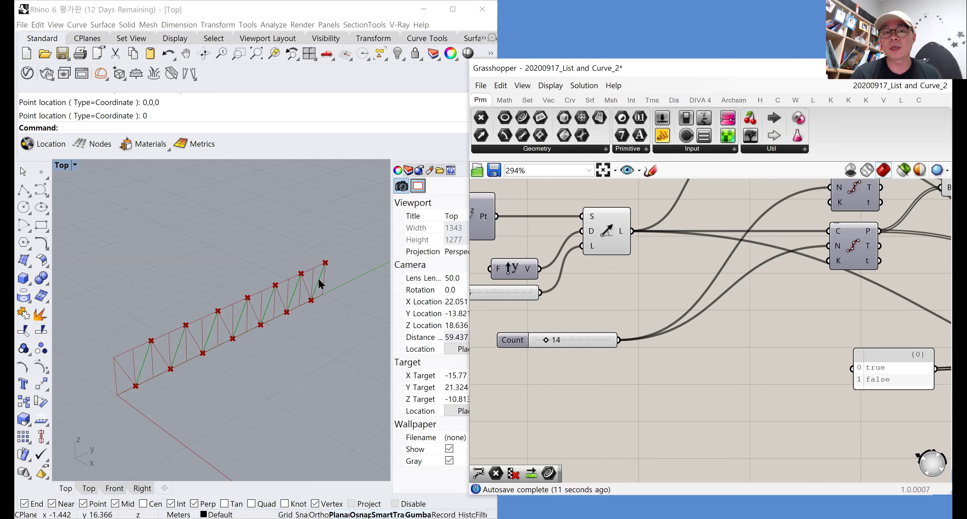
drag(547, 342, 548, 342)
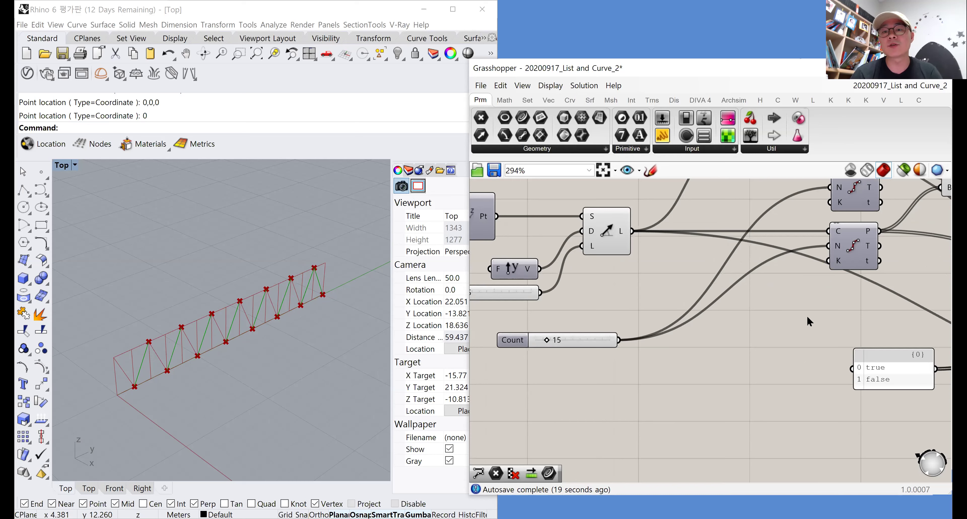
drag(548, 341, 556, 342)
Delete the Shift List, the Boolean Toggle and both Line components that follow the Cull Patterns
scroll(665, 352, down, 4)
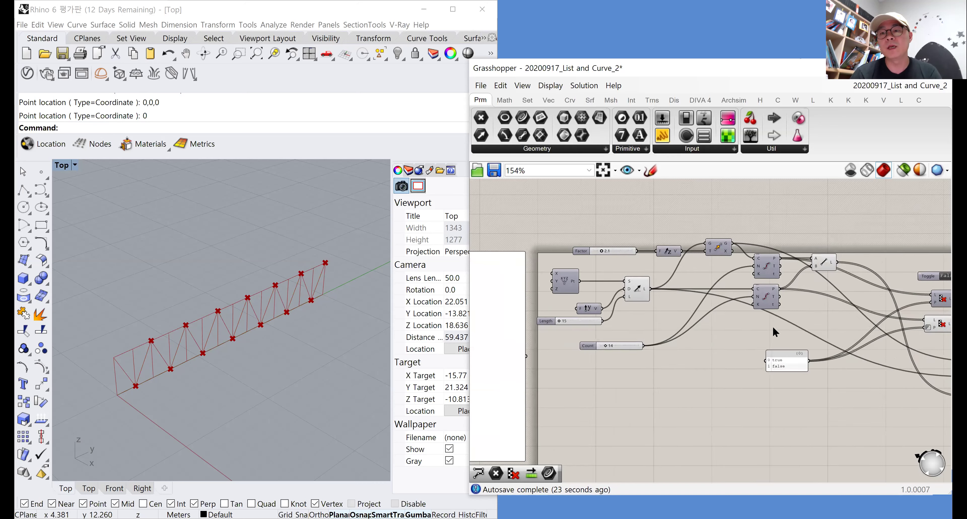
scroll(830, 281, up, 3)
drag(849, 301, 765, 238)
key(Delete)
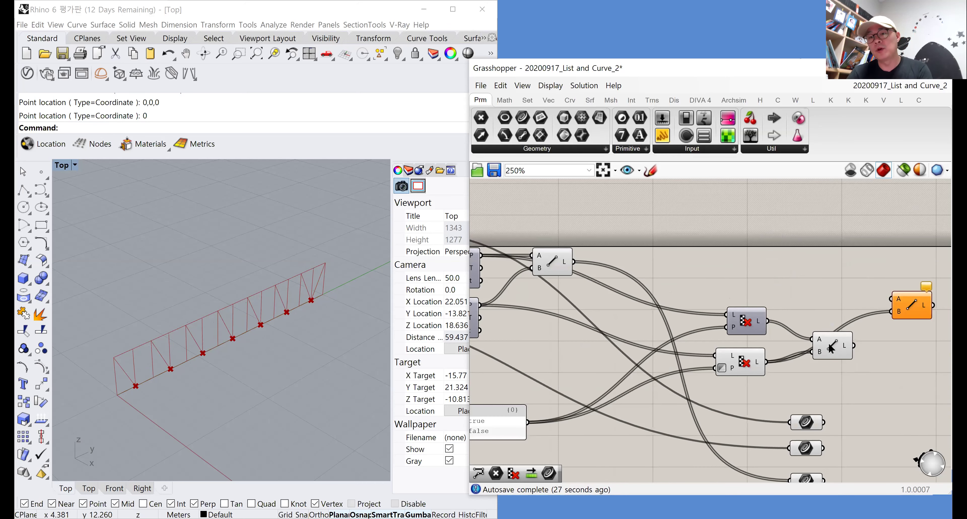
click(913, 303)
key(Delete)
click(833, 346)
key(Delete)
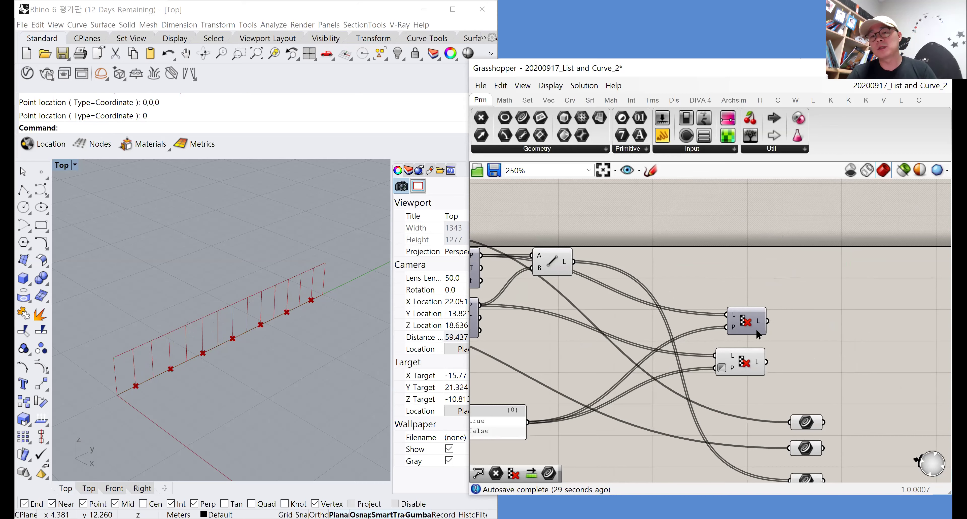
Turn the preview of the upper Cull Pattern back on
drag(831, 316, 736, 278)
right_click(736, 278)
click(755, 285)
Add a Weave component beside the two Cull Patterns and check which truss points each Cull Pattern outputs
double_click(801, 279)
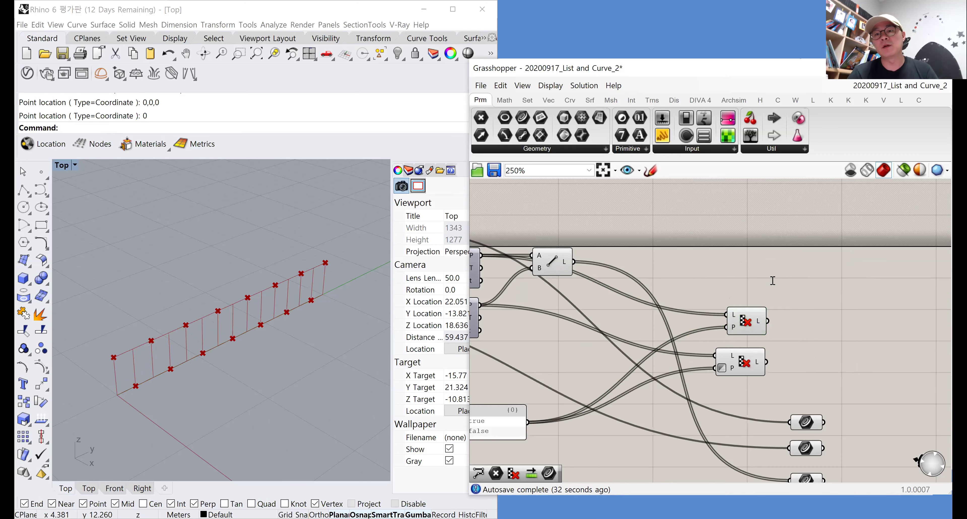
text(we)
click(771, 269)
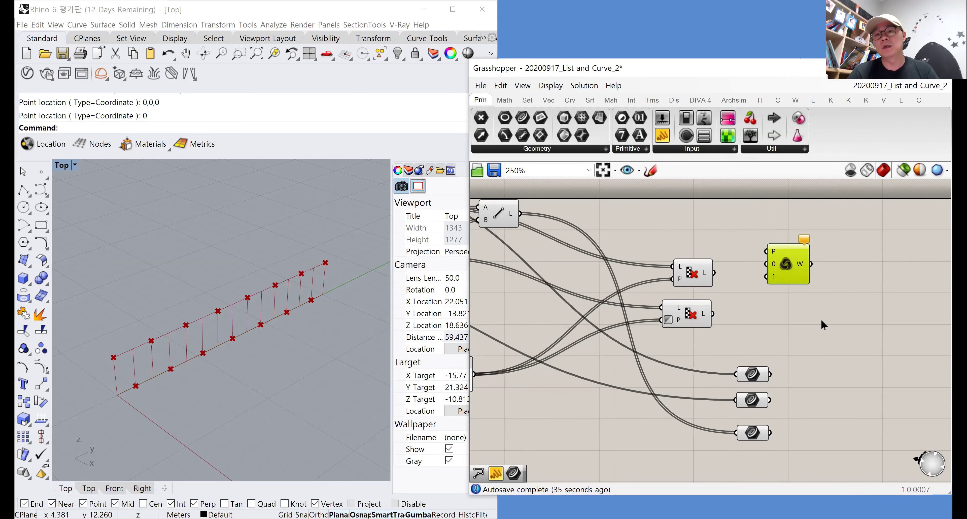
click(694, 277)
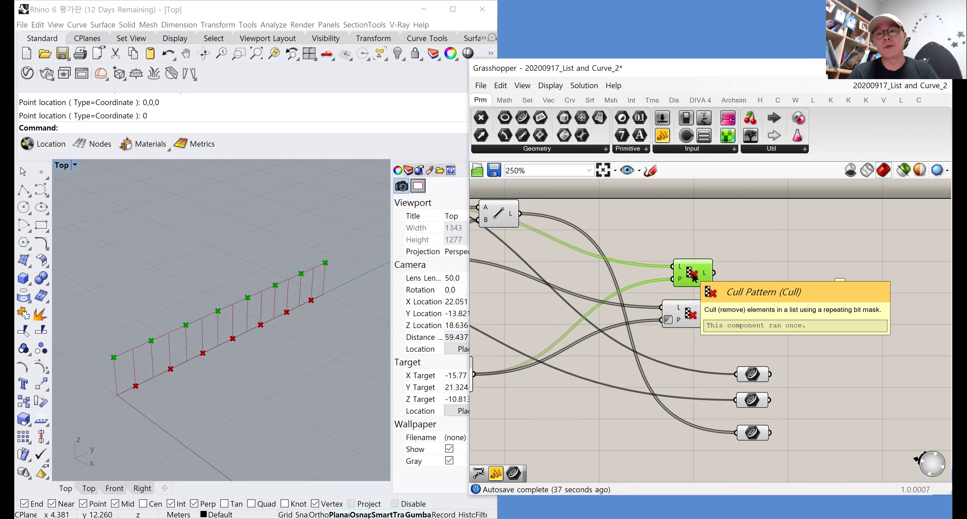
click(690, 318)
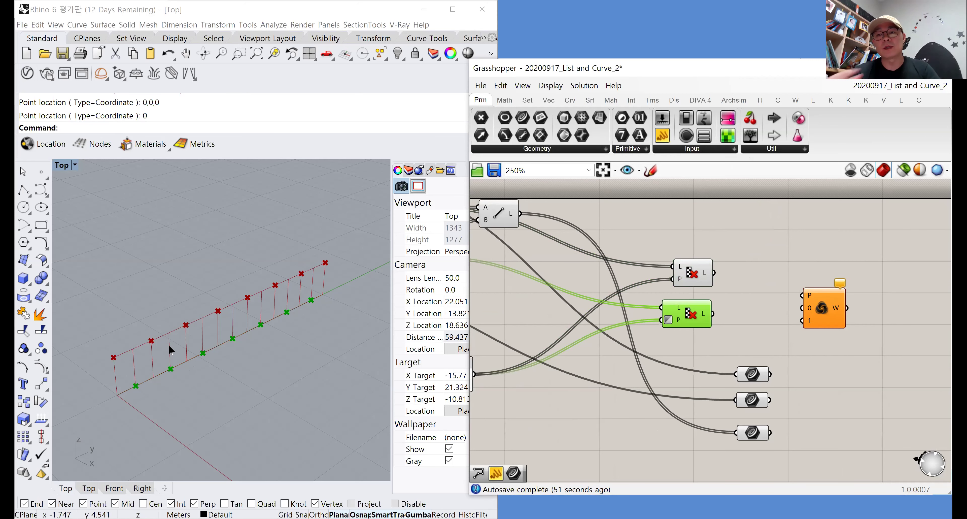
Move both Cull Patterns slightly up and connect the true/false panel to Weave's pattern input P
right_drag(745, 277, 791, 271)
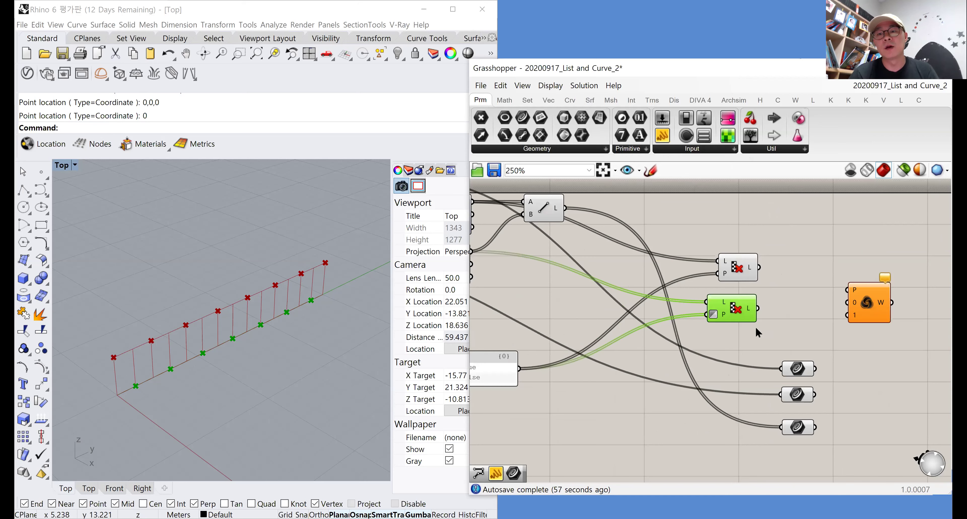
drag(759, 331, 703, 248)
drag(732, 312, 724, 289)
click(616, 346)
right_drag(522, 368, 554, 350)
drag(529, 348, 898, 324)
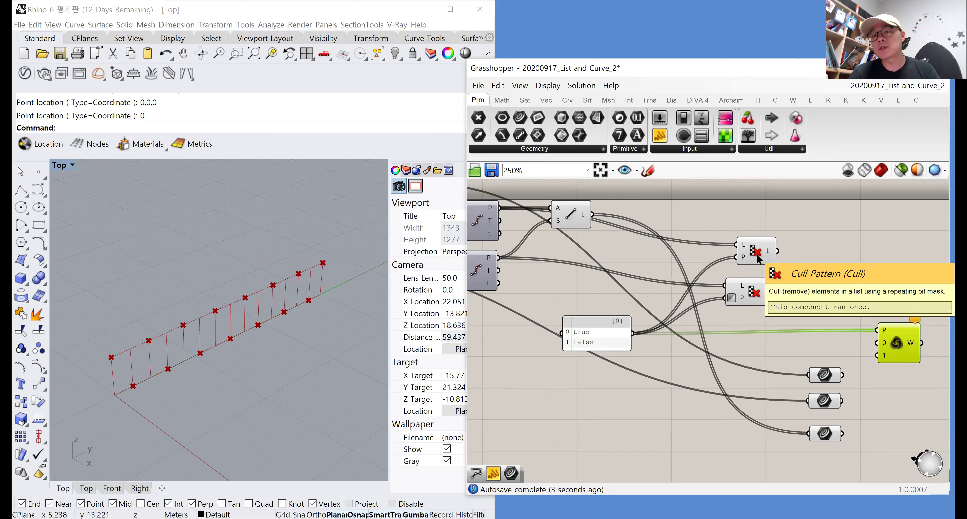
Connect the upper Cull Pattern's output to Weave input 1 and the lower one's output to input 0
click(762, 258)
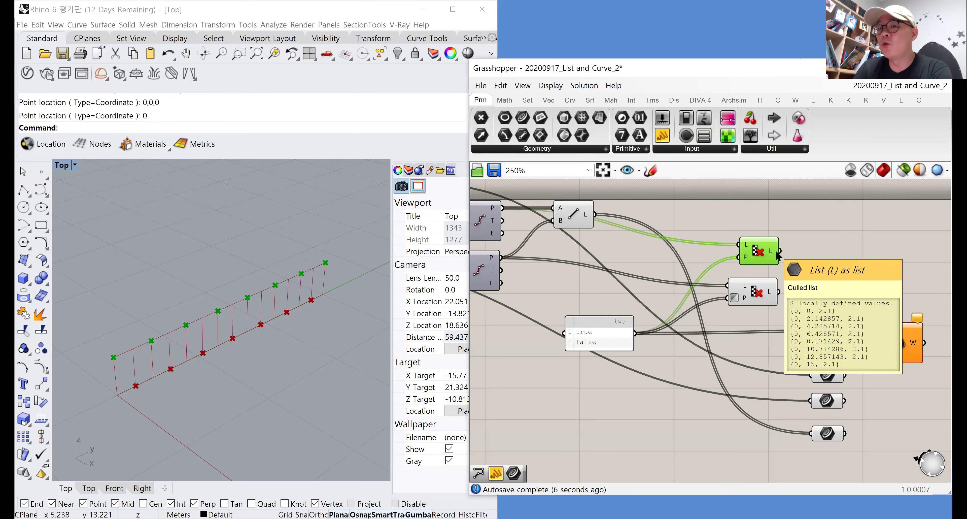
drag(780, 252, 880, 355)
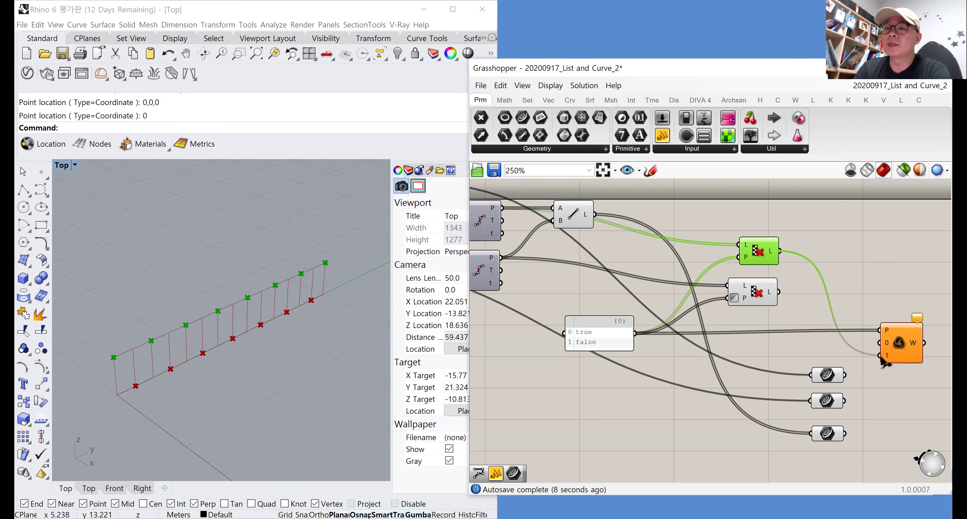
drag(780, 293, 880, 342)
right_drag(854, 335, 790, 328)
Add a PolyLine component beside Weave and connect the woven points to its vertices input V
click(869, 309)
double_click(869, 310)
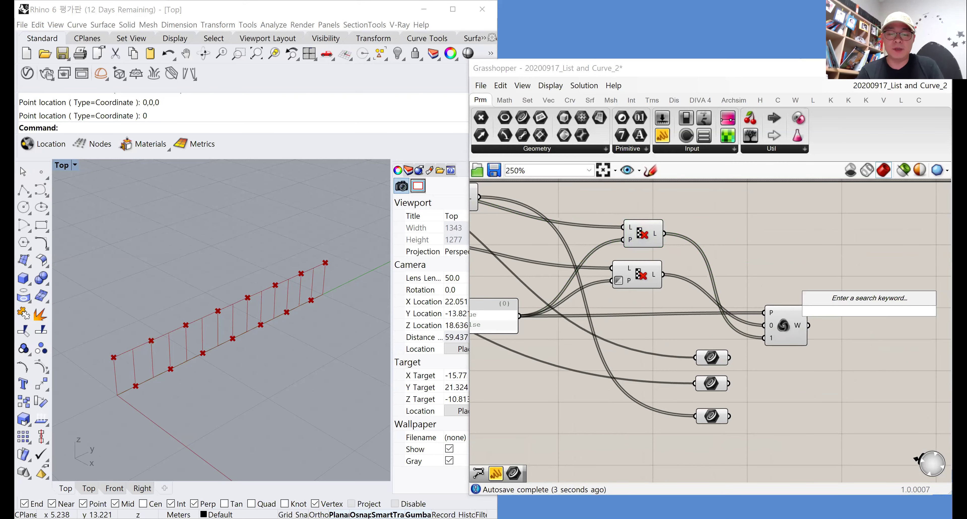
text(polyline)
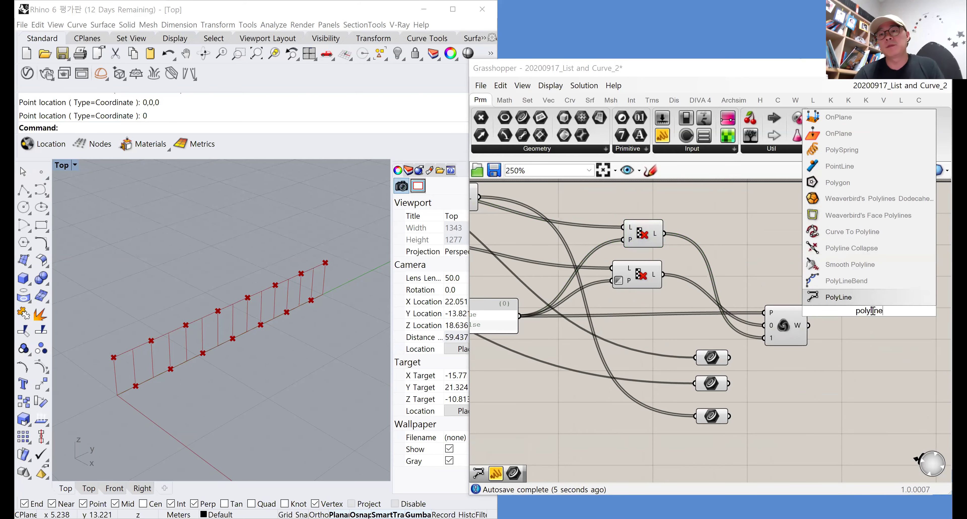
click(840, 297)
drag(851, 309, 849, 307)
drag(860, 312, 860, 332)
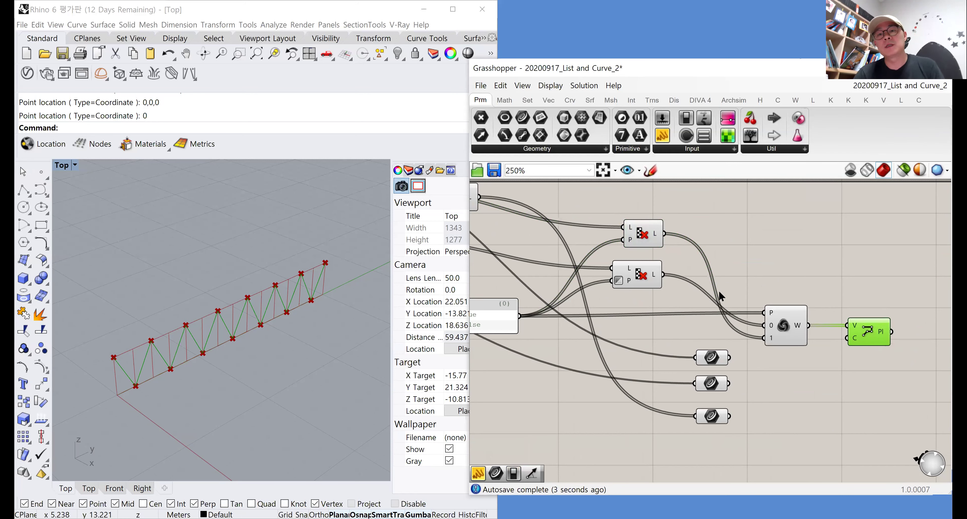
Try swapping the Cull Pattern outputs between Weave inputs 0 and 1, and restore the original connections
drag(665, 234, 764, 338)
drag(665, 275, 764, 338)
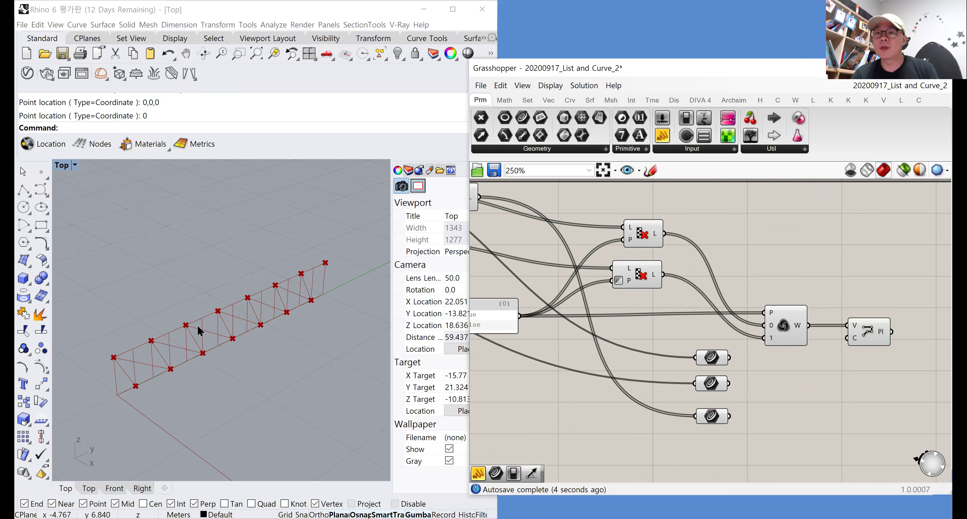
drag(665, 278, 765, 325)
drag(665, 233, 764, 338)
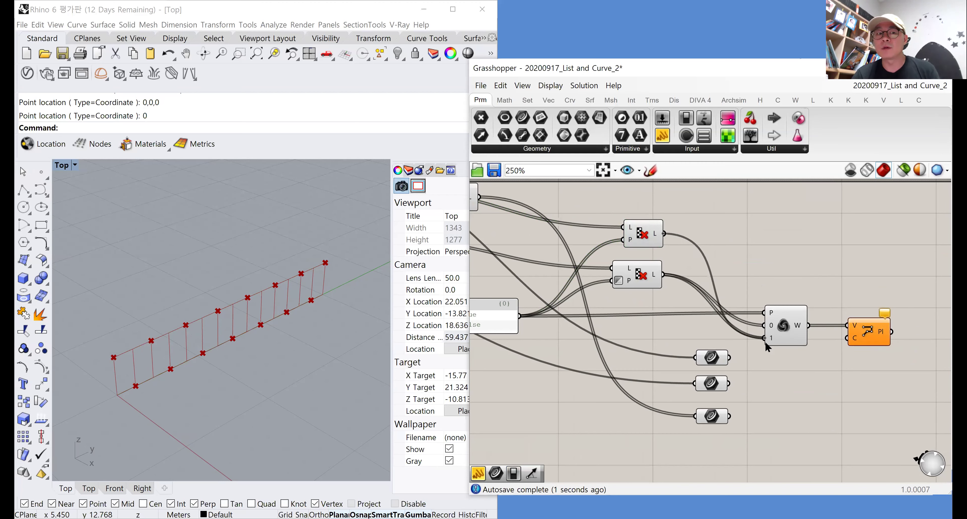
Shift the true/false panel slightly toward the Cull Patterns and test the truss with the Count slider, leaving it at 14
drag(495, 315, 513, 314)
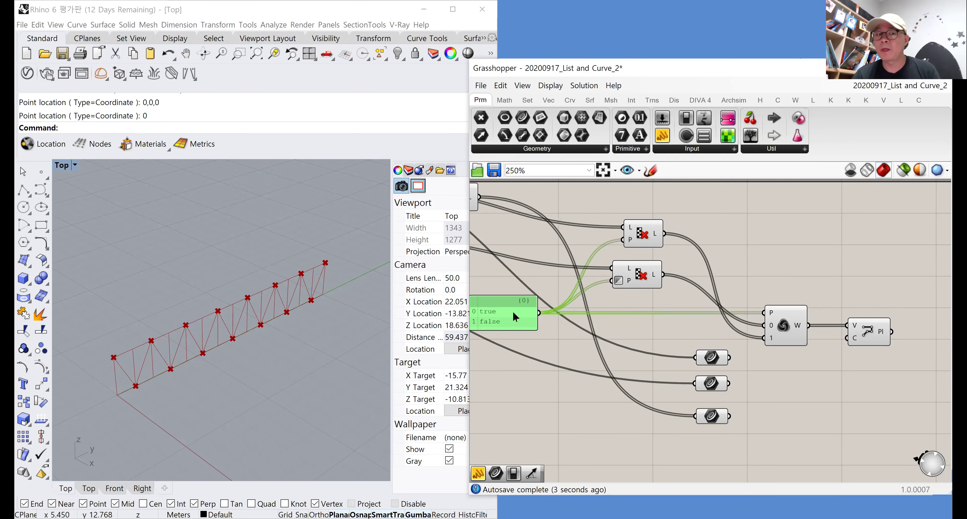
right_drag(694, 350, 833, 350)
right_drag(569, 339, 787, 335)
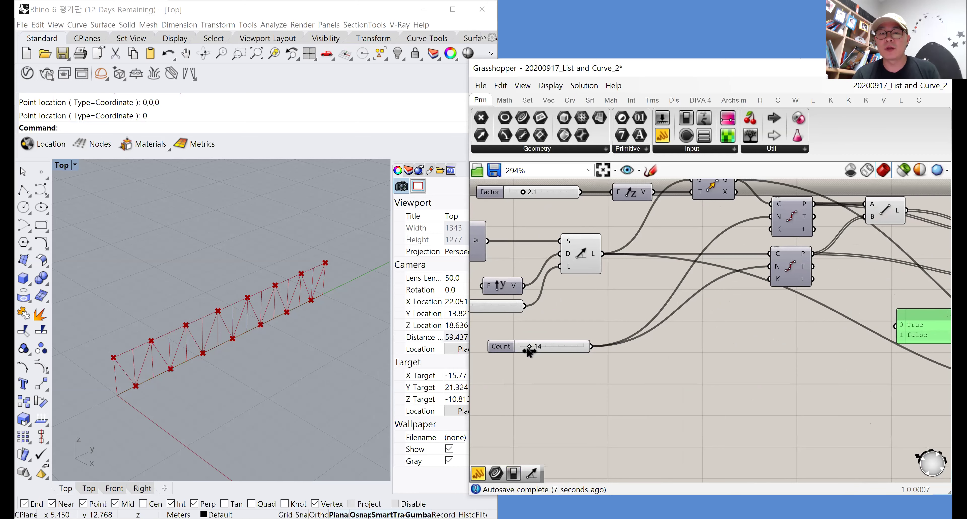
scroll(525, 349, up, 2)
drag(529, 348, 530, 349)
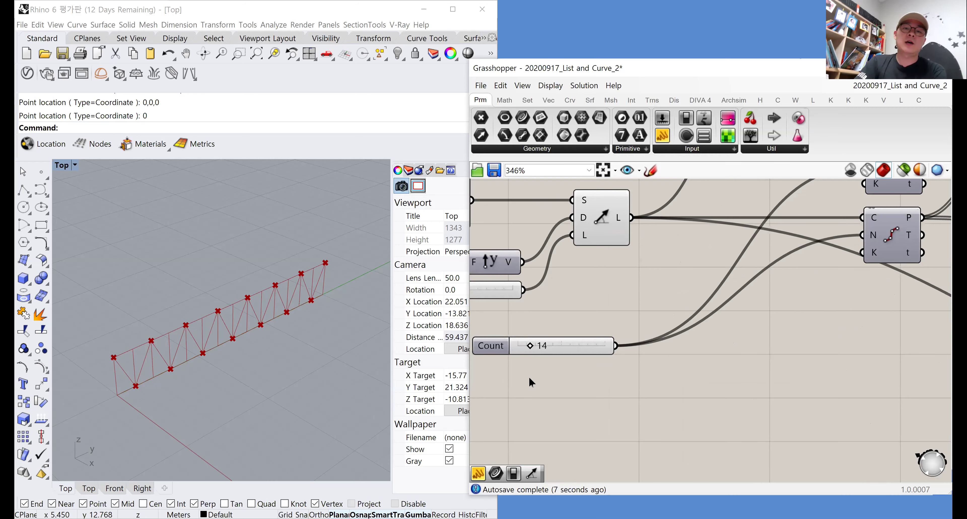
Tighten the layout by moving the Cull Patterns, Weave and PolyLine closer together and placing the three Curve parameters beyond PolyLine
scroll(586, 376, down, 5)
right_drag(845, 345, 579, 305)
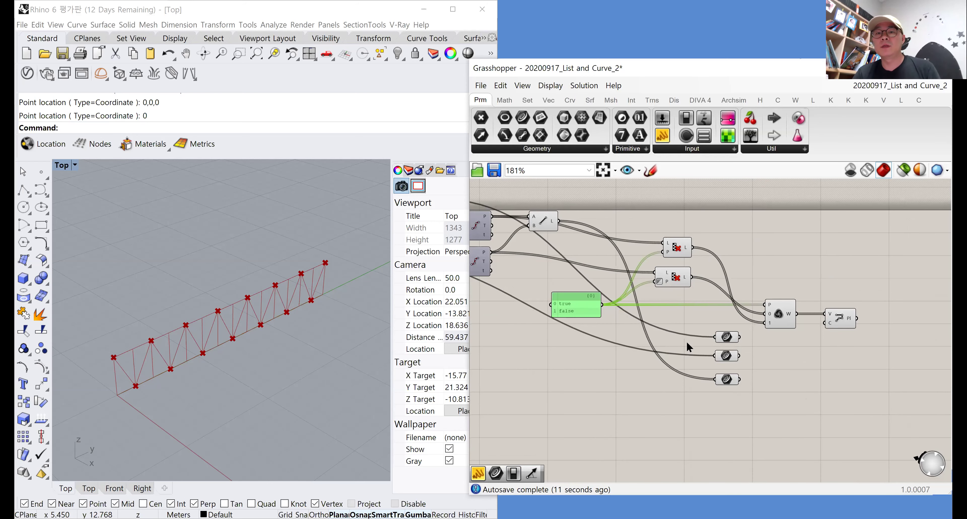
right_drag(686, 340, 725, 349)
drag(730, 339, 694, 282)
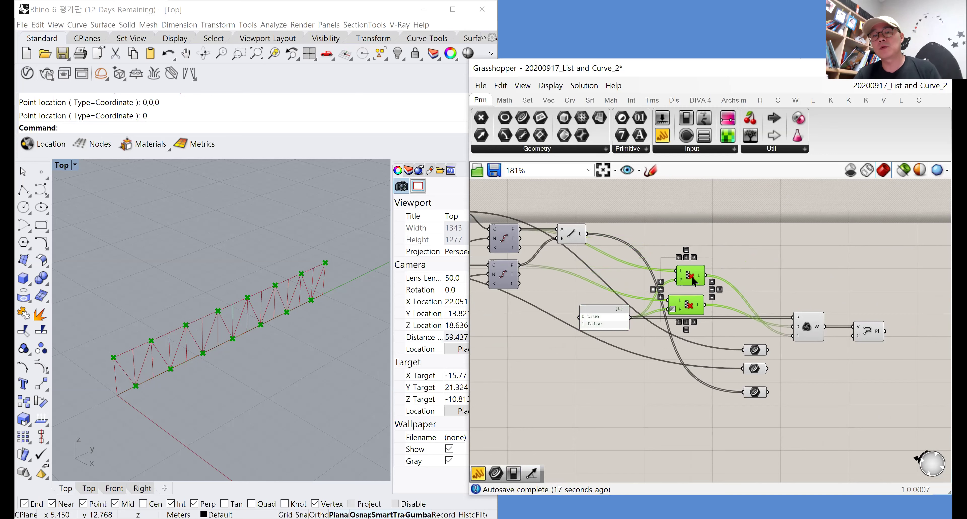
drag(806, 326, 732, 327)
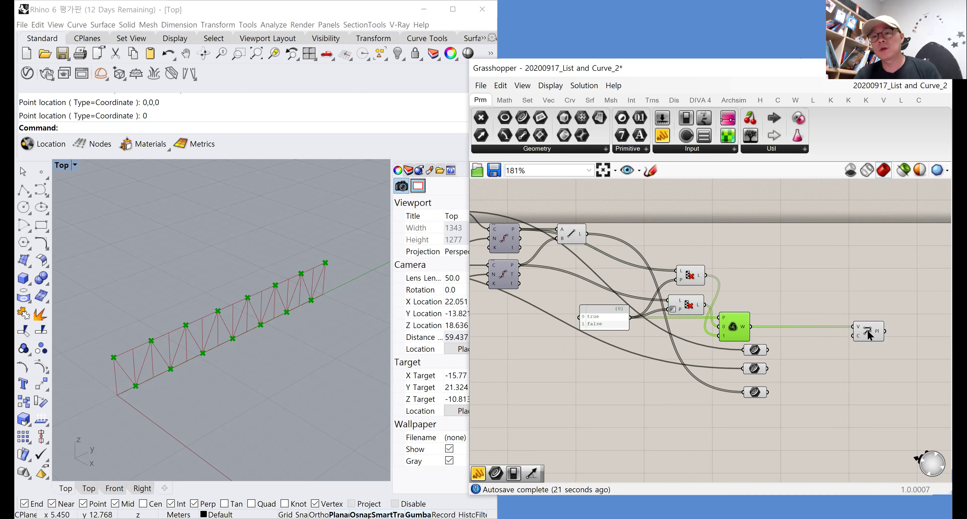
drag(868, 331, 788, 327)
drag(788, 413, 861, 352)
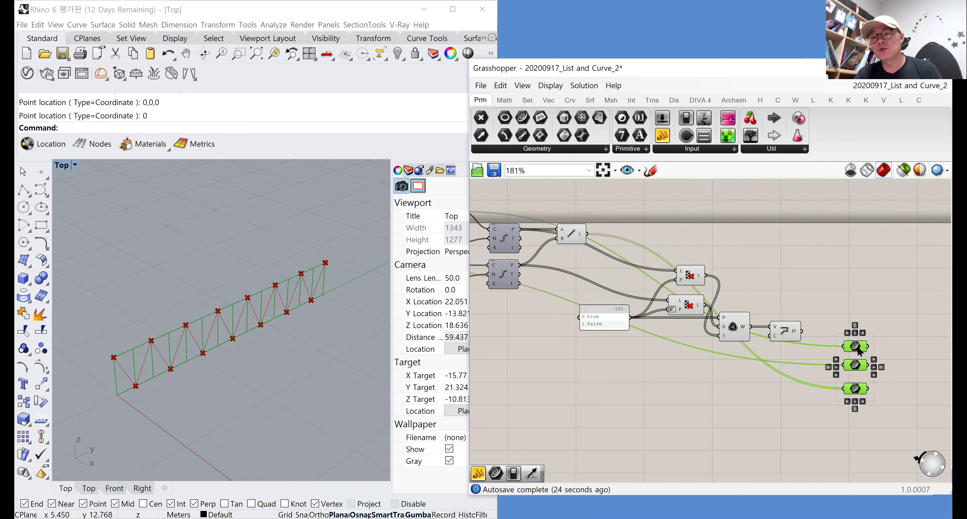
Duplicate the lowest Curve parameter below itself, connect the PolyLine output to the copy, and check each Curve parameter's geometry
click(812, 393)
click(855, 391)
alt+drag(855, 391, 852, 412)
drag(803, 332, 843, 409)
right_drag(862, 354, 724, 314)
click(721, 308)
click(718, 324)
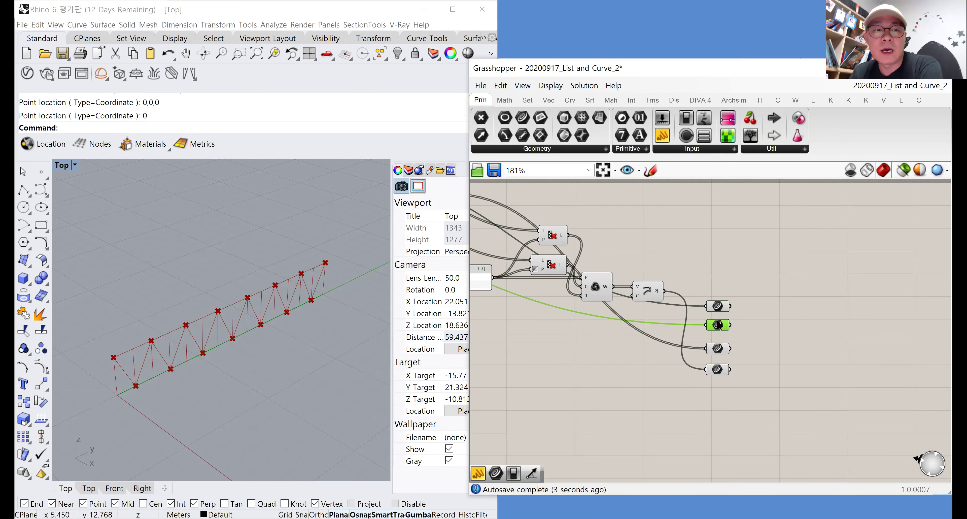
click(719, 351)
click(719, 371)
Turn off the preview of the Divide, Line, Cull Pattern, Weave and PolyLine components upstream of the Curve parameters
scroll(771, 368, down, 4)
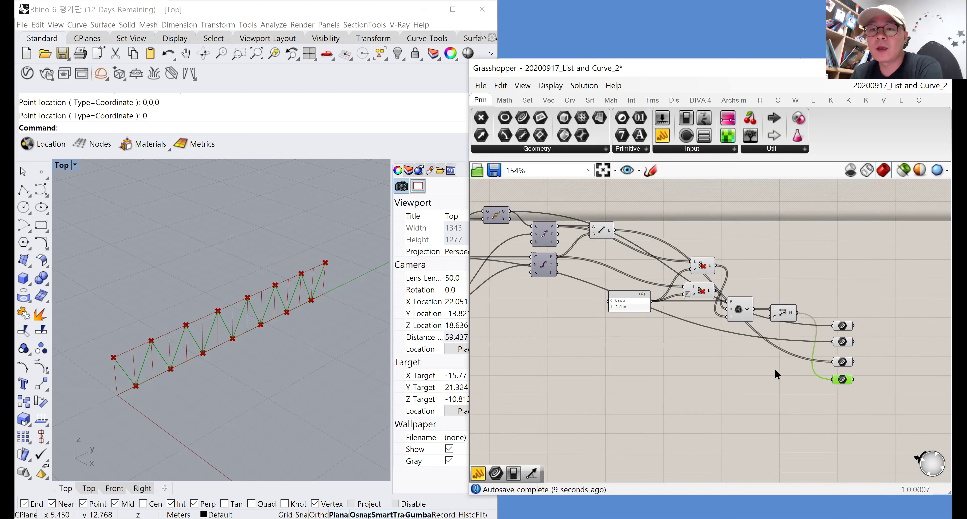
drag(794, 397, 497, 219)
right_click(528, 219)
click(555, 237)
click(577, 223)
Add a Pipe component beside the Curve parameters and connect the first Curve parameter to its curve input C
scroll(640, 317, up, 3)
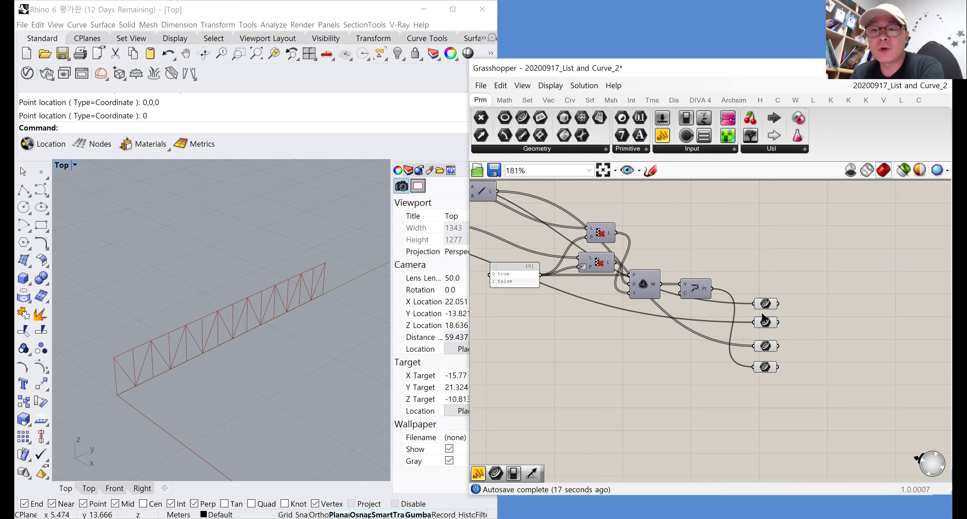
double_click(832, 303)
text(pipe)
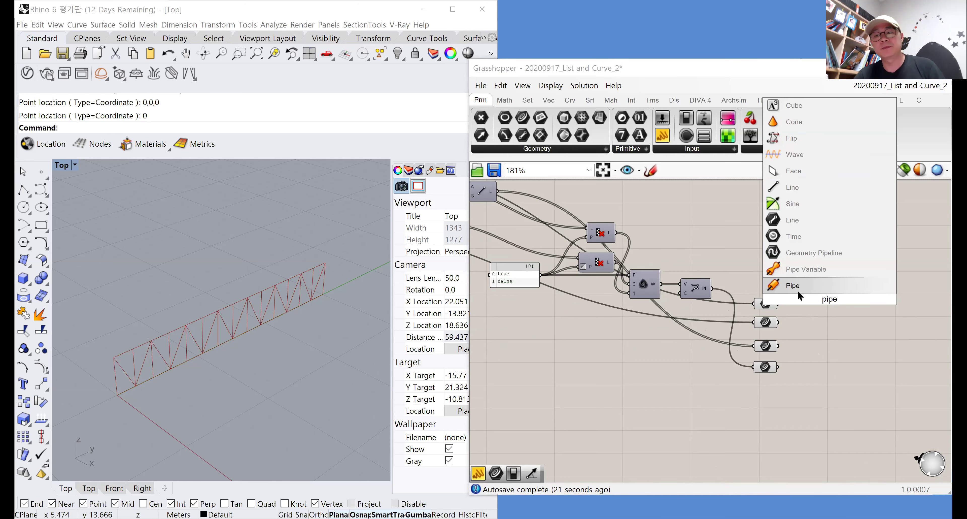
key(Return)
right_drag(807, 307, 771, 302)
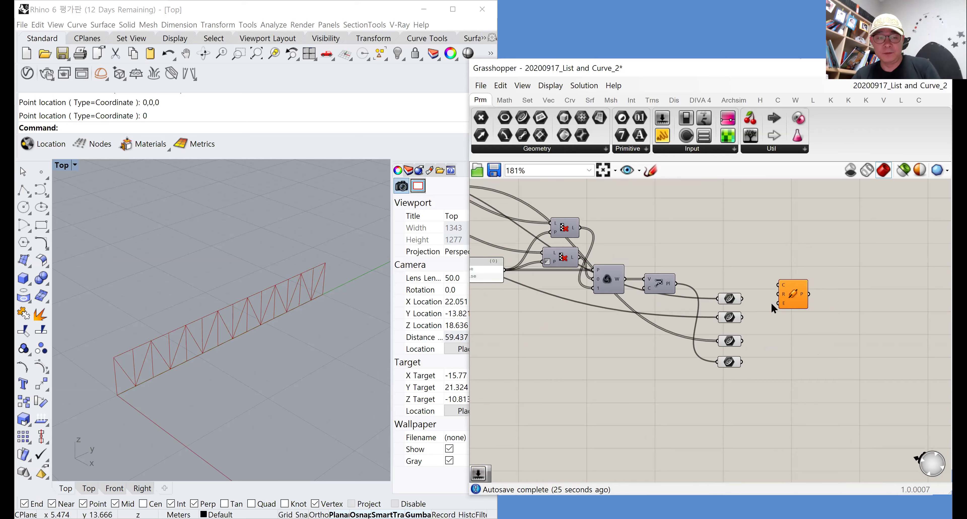
scroll(765, 307, up, 2)
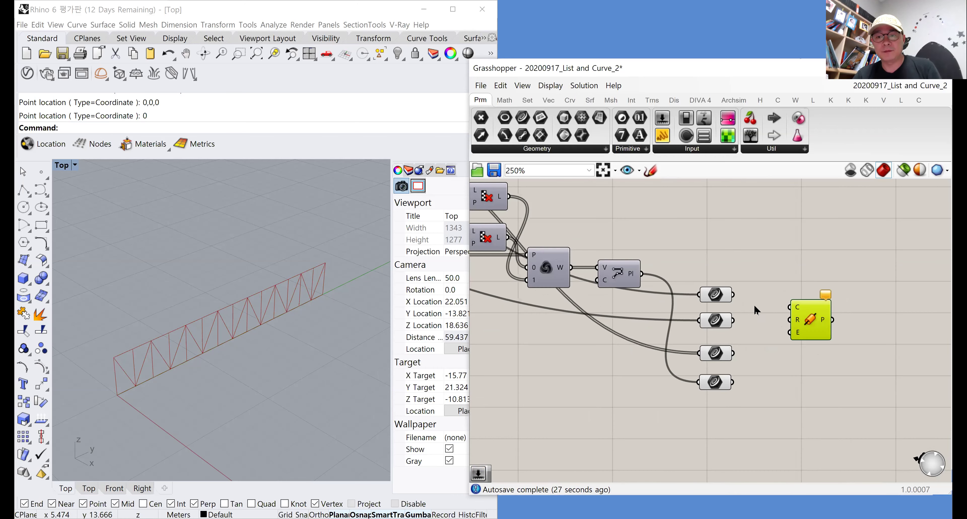
drag(734, 295, 849, 312)
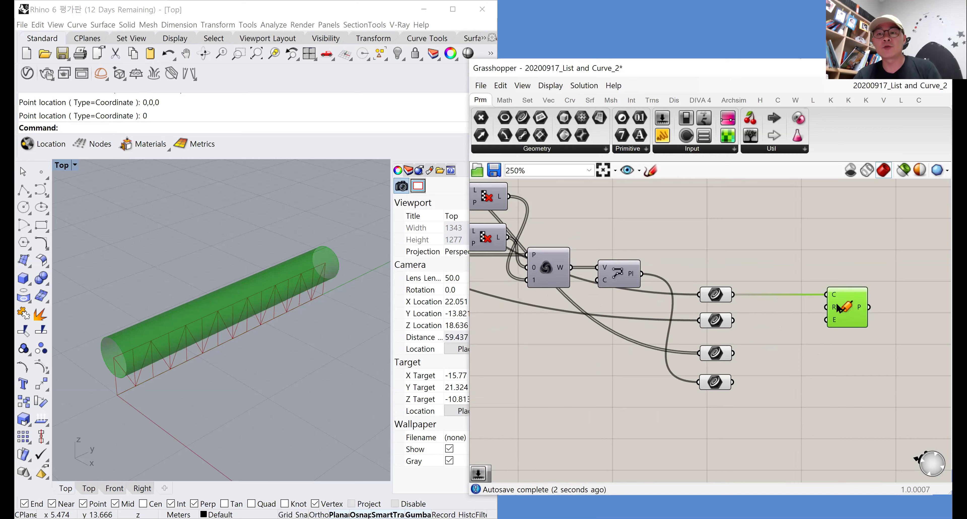
Make three copies of the Pipe component in a column and connect the remaining three Curve parameters to their C inputs
alt+drag(847, 314, 848, 355)
drag(734, 320, 845, 403)
right_drag(843, 403, 845, 365)
key(ctrl+c)
key(ctrl+v)
drag(851, 381, 845, 424)
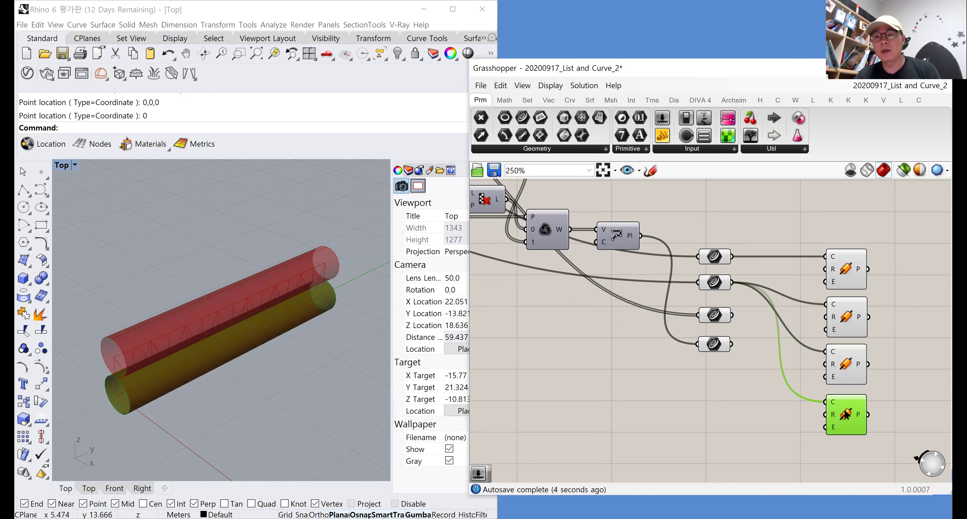
drag(827, 351, 826, 402)
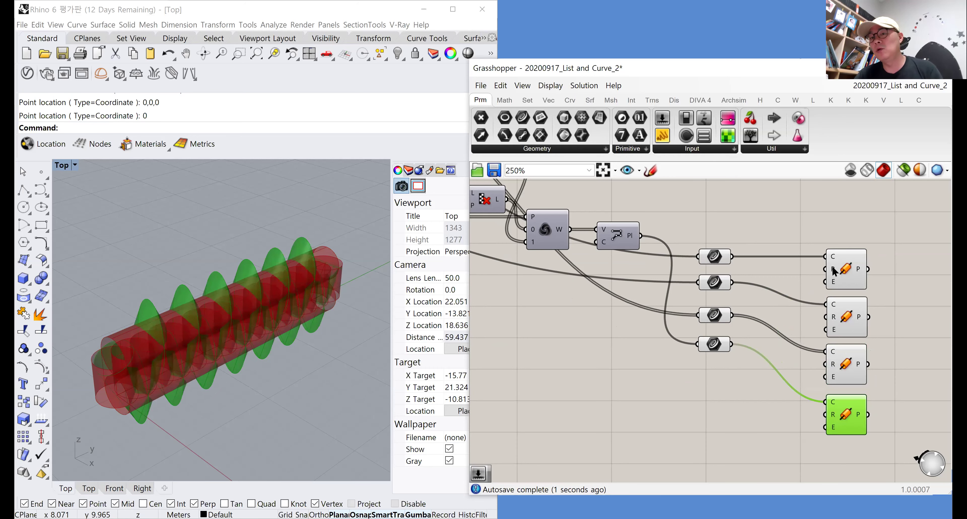
Check the bridge reference photo for the member thickness and add a 0.05 number slider below the Curve parameters
click(704, 393)
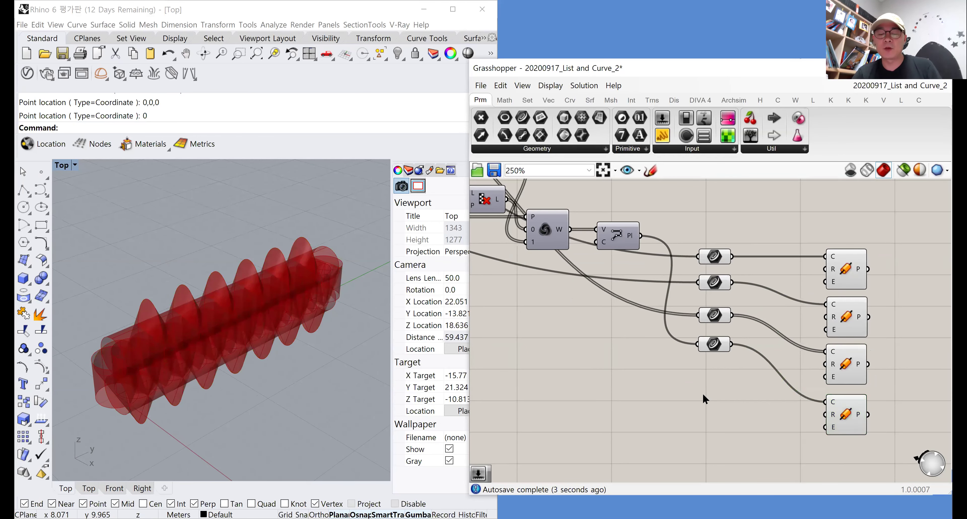
double_click(703, 395)
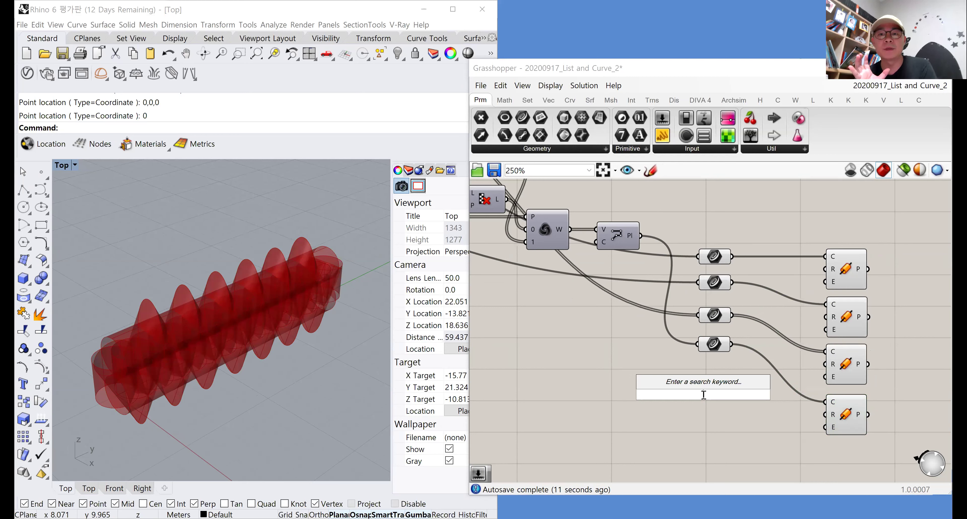
double_click(62, 166)
double_click(64, 165)
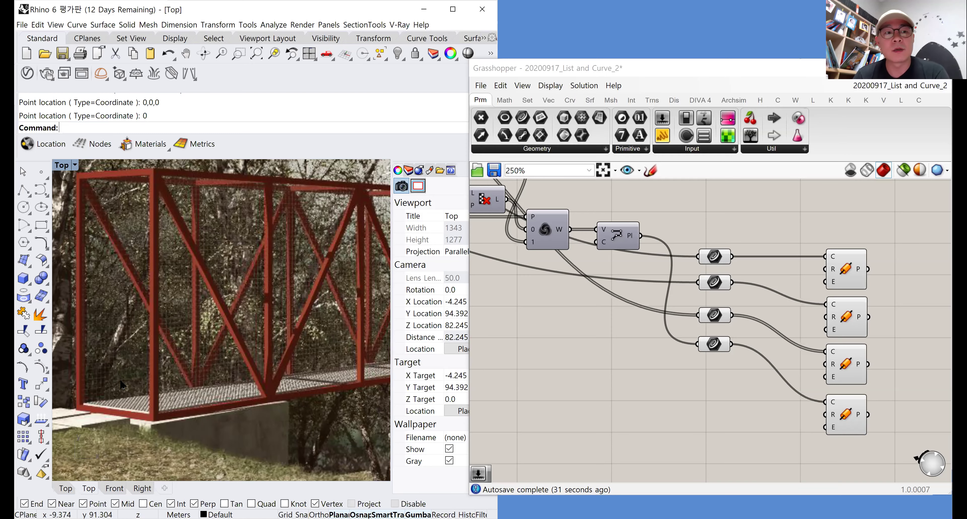
double_click(63, 167)
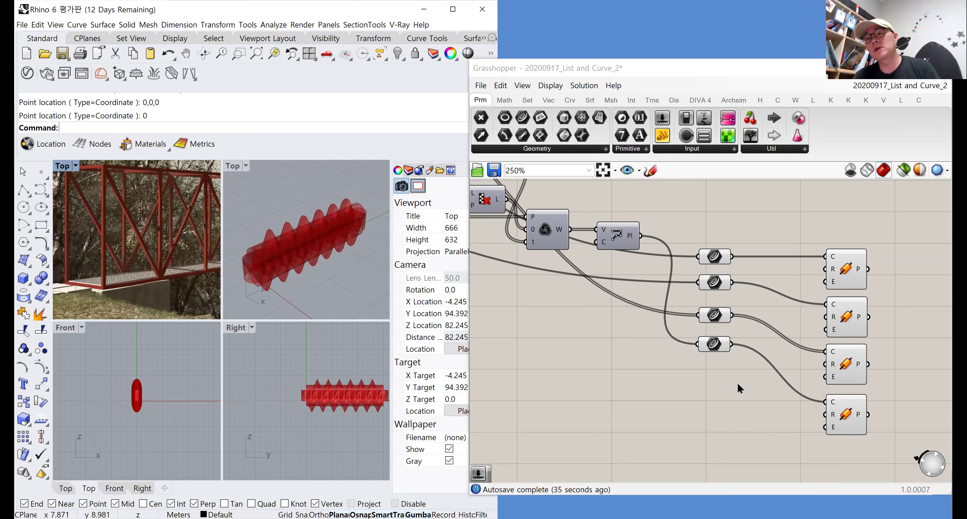
double_click(673, 409)
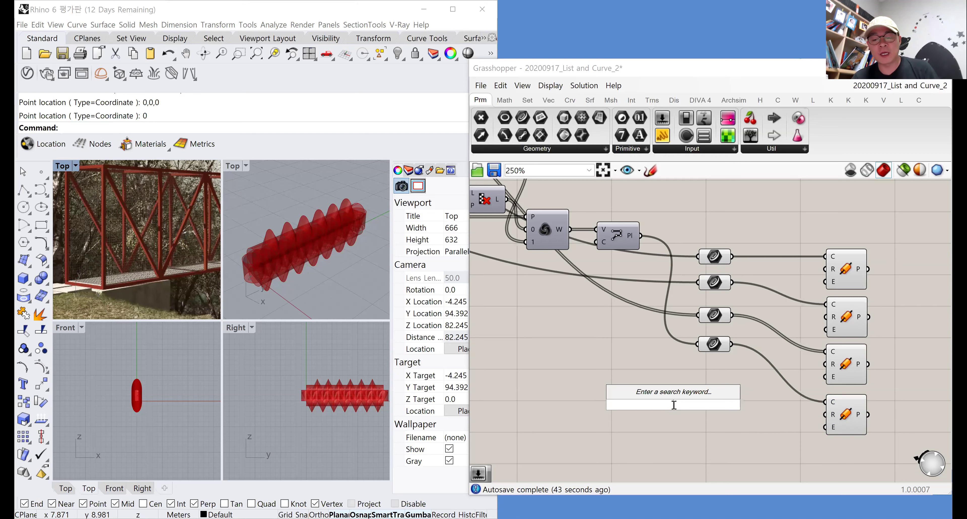
text(0.05)
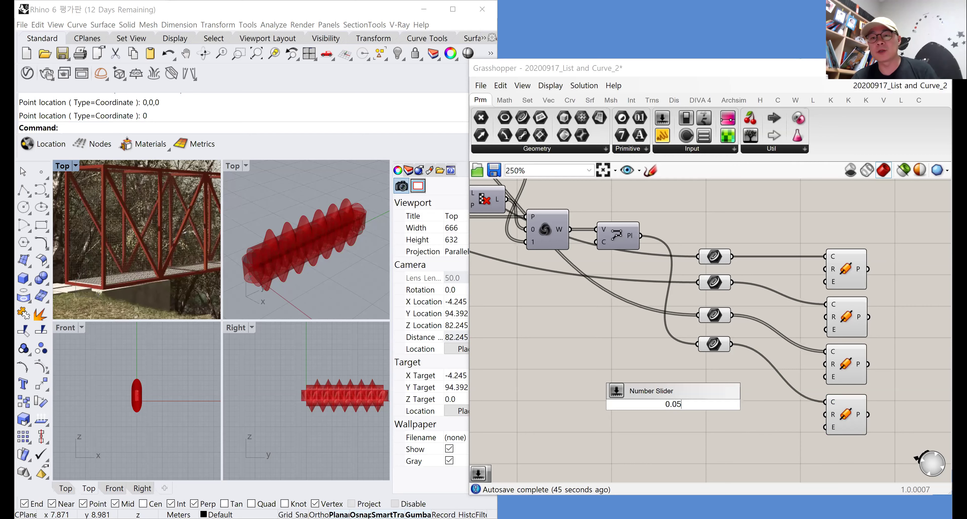
key(Return)
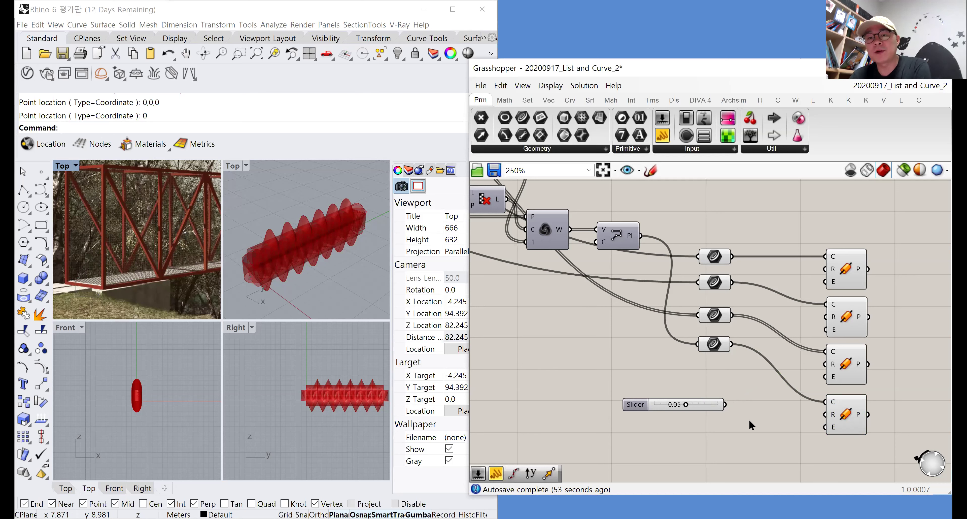
Connect the 0.05 slider to the radius input R of all four Pipes and inspect the truss in an enlarged view
drag(726, 404, 825, 268)
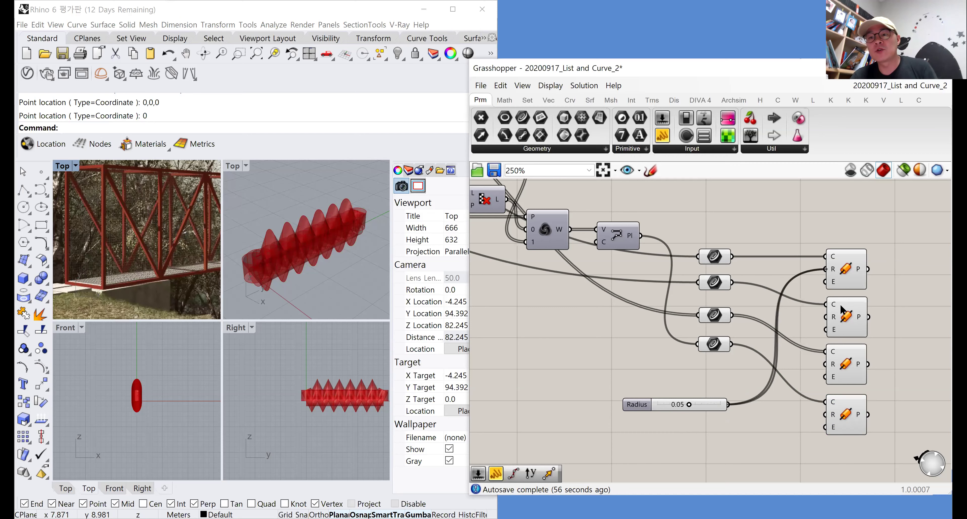
drag(826, 317, 729, 404)
drag(826, 363, 729, 404)
drag(827, 415, 729, 404)
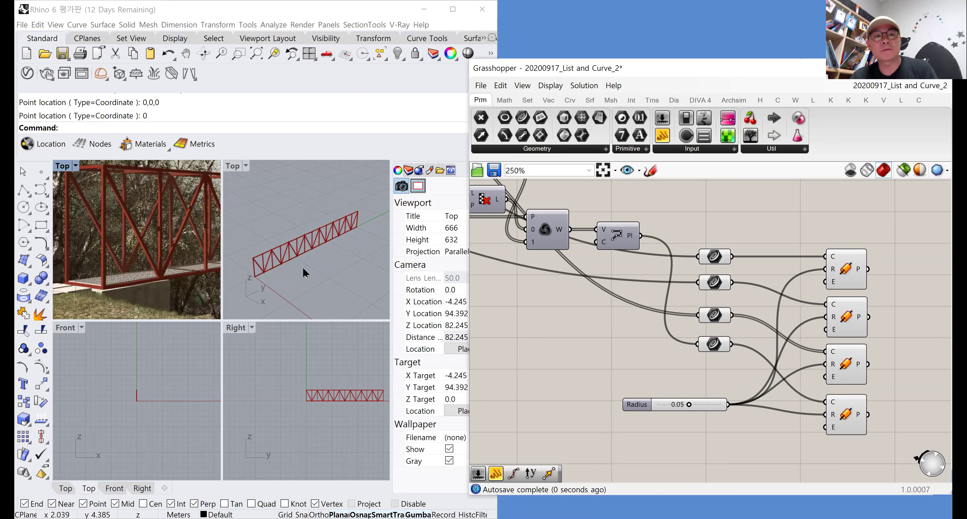
double_click(232, 165)
scroll(177, 347, up, 5)
right_drag(186, 340, 202, 317)
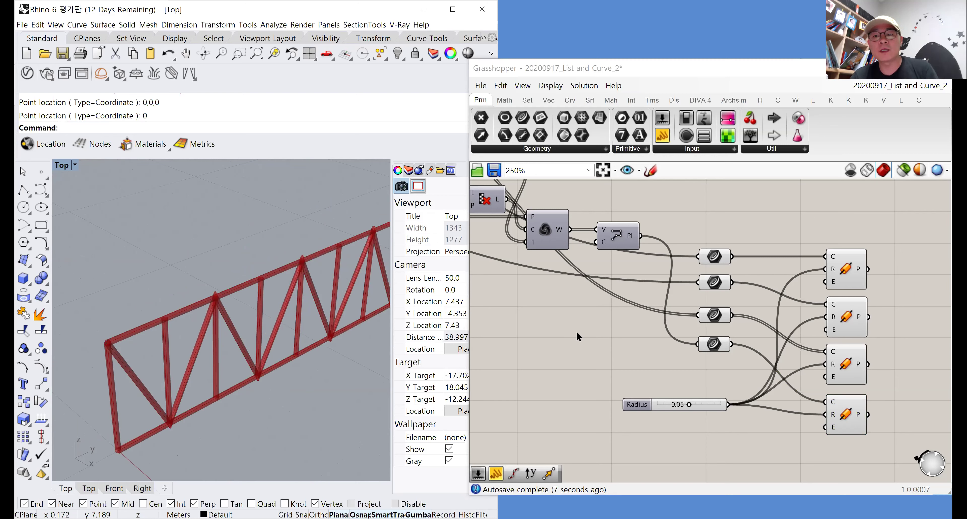
Add an Explode component just below the fourth Curve parameter, which holds the zigzag diagonals
click(714, 348)
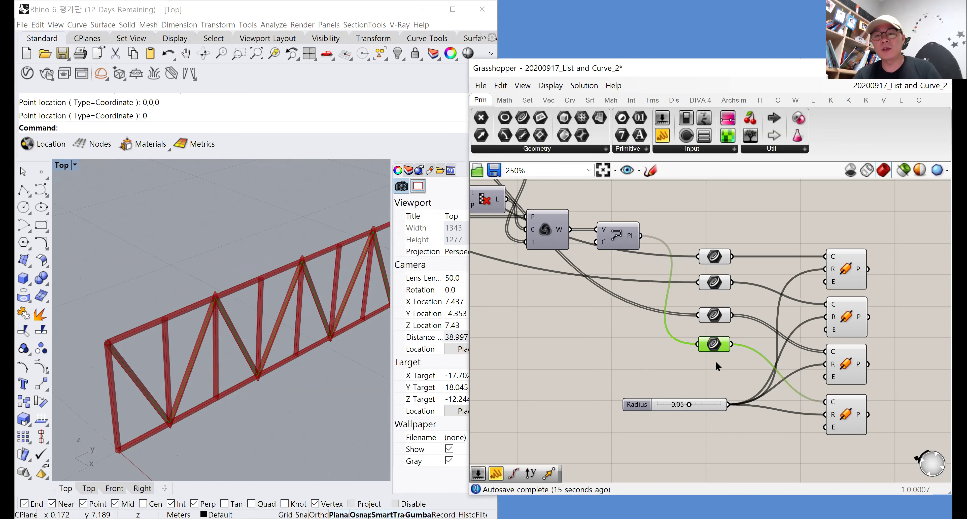
click(727, 371)
double_click(727, 370)
text(explode)
click(721, 358)
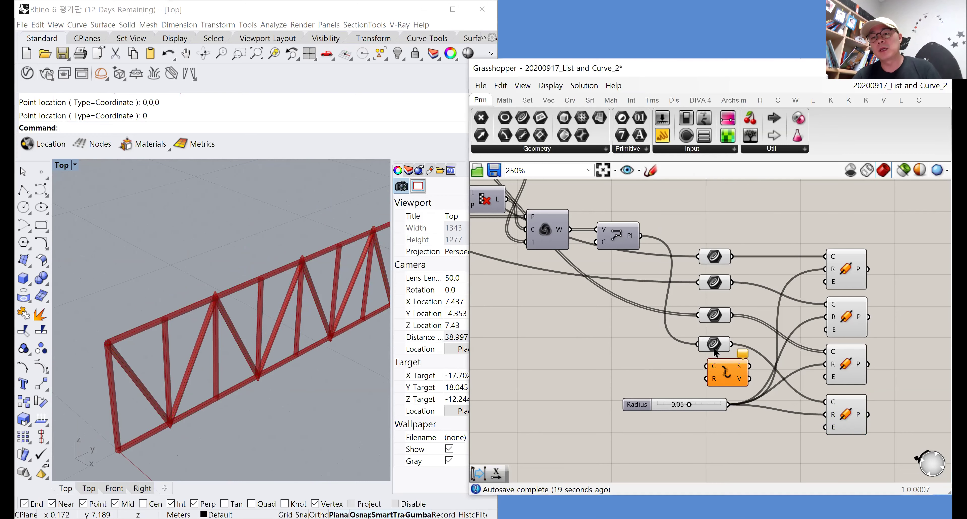
drag(728, 374, 767, 378)
Shift the four Pipes to make room and route the fourth Curve parameter through Explode's segments S into the lowest Pipe's C input
right_drag(819, 382, 756, 367)
drag(753, 438, 818, 227)
key(Right)
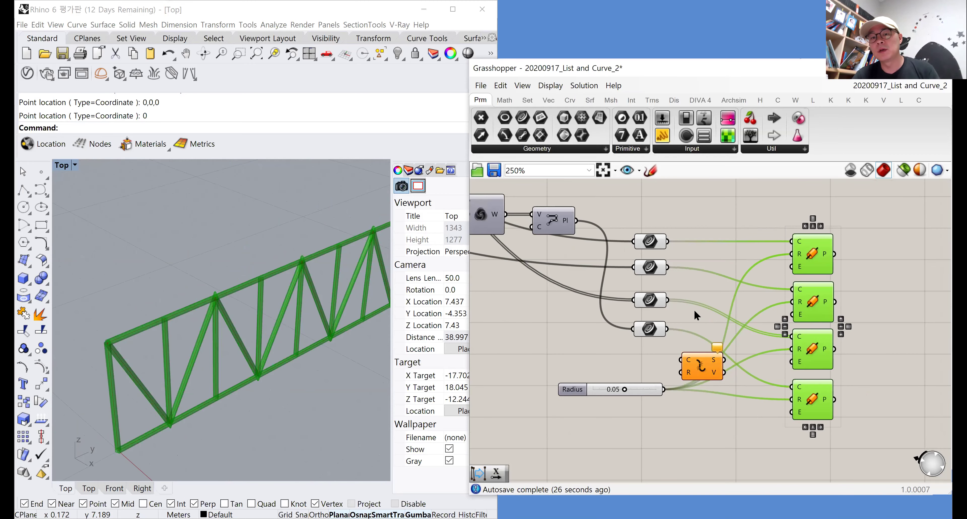
drag(668, 329, 790, 393)
click(718, 422)
Turn off the preview of the Explode component and the four Curve parameters
drag(732, 417, 693, 322)
right_click(691, 321)
click(664, 355)
drag(663, 354, 616, 224)
right_click(642, 209)
click(672, 227)
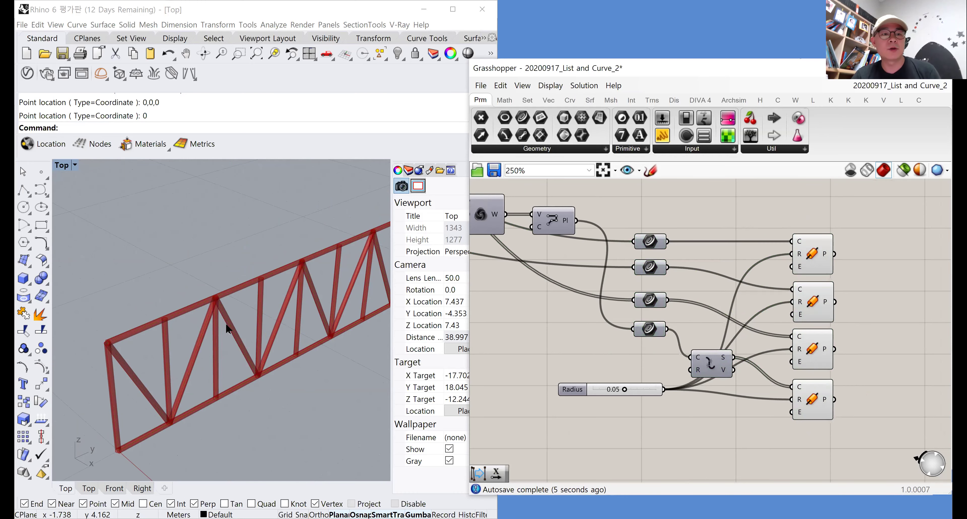
Inspect the pipe joints of the truss up close and delete all four Pipe components
right_drag(226, 325, 224, 357)
scroll(244, 347, up, 6)
scroll(223, 361, down, 5)
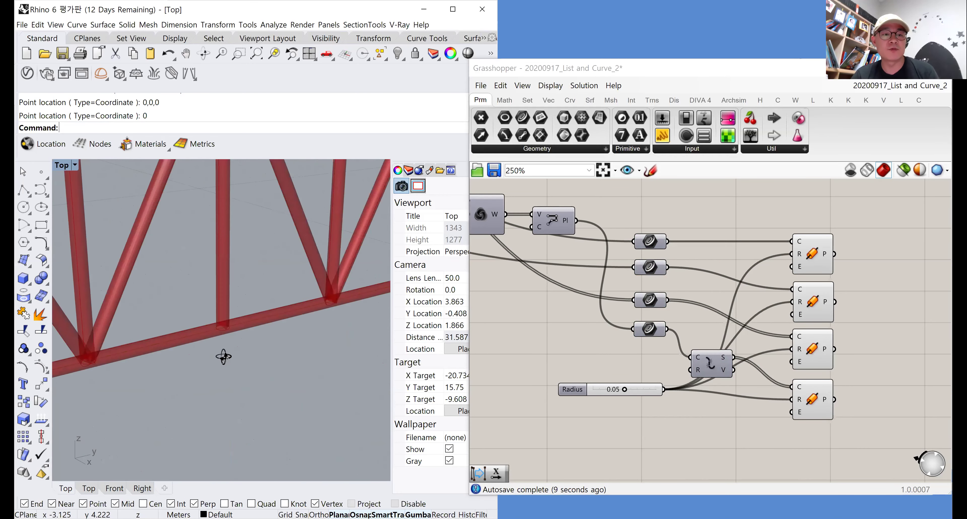
scroll(150, 346, down, 4)
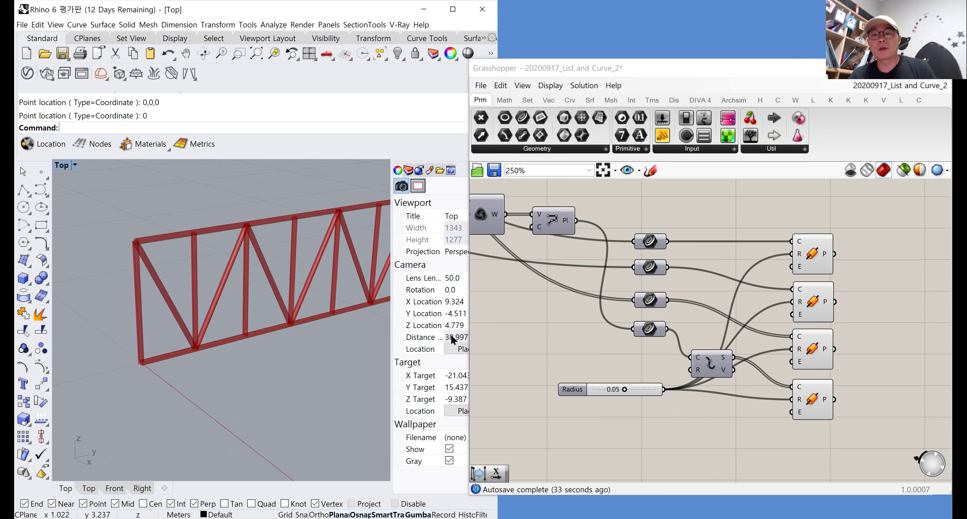
right_drag(773, 380, 722, 362)
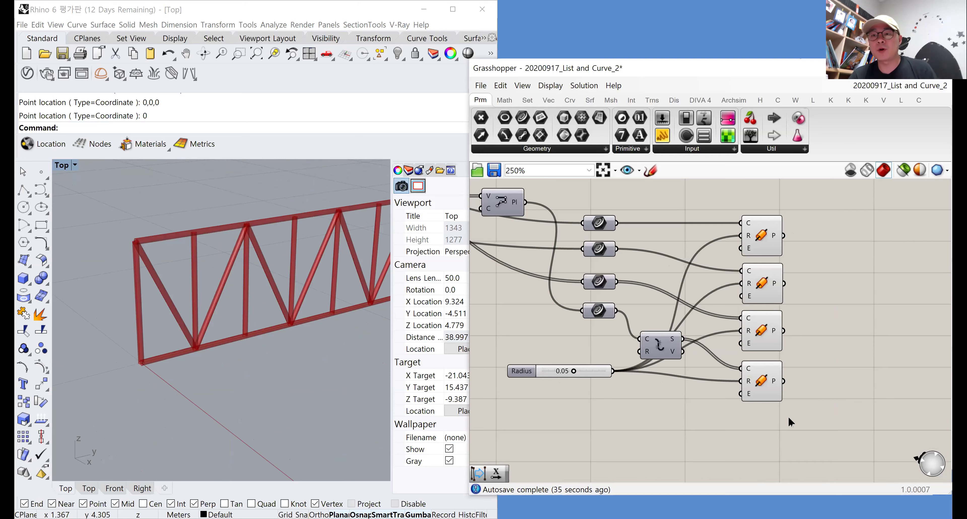
drag(790, 414, 746, 241)
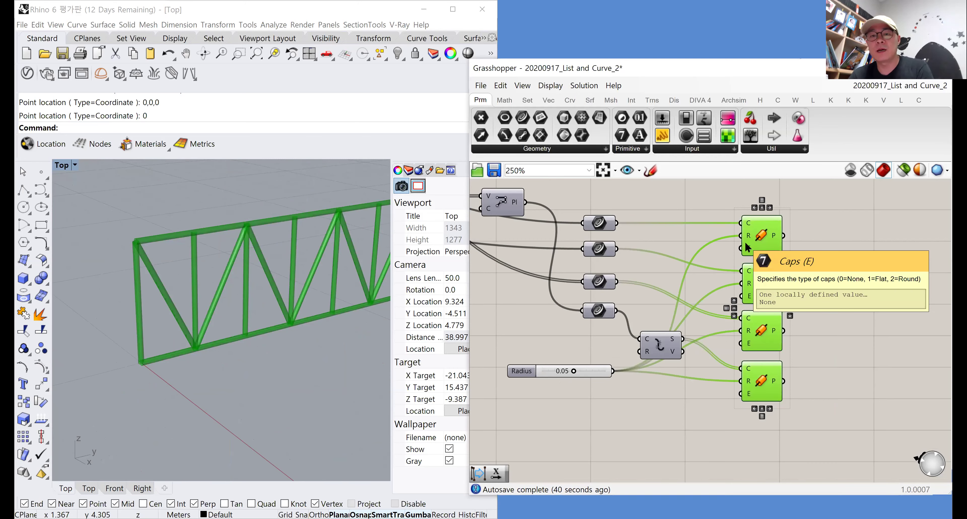
key(Delete)
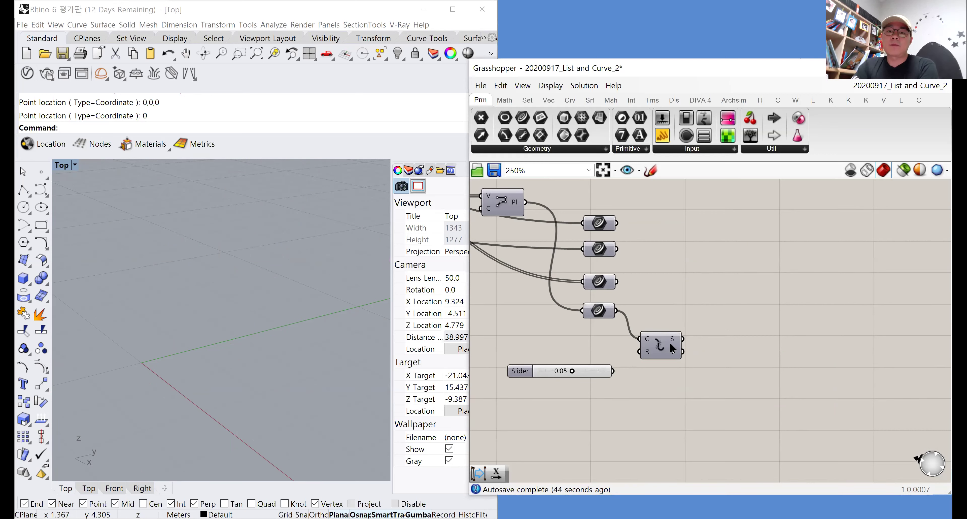
Align Explode beside the fourth Curve parameter and turn the preview of the first two Curve parameters back on
drag(667, 345, 668, 322)
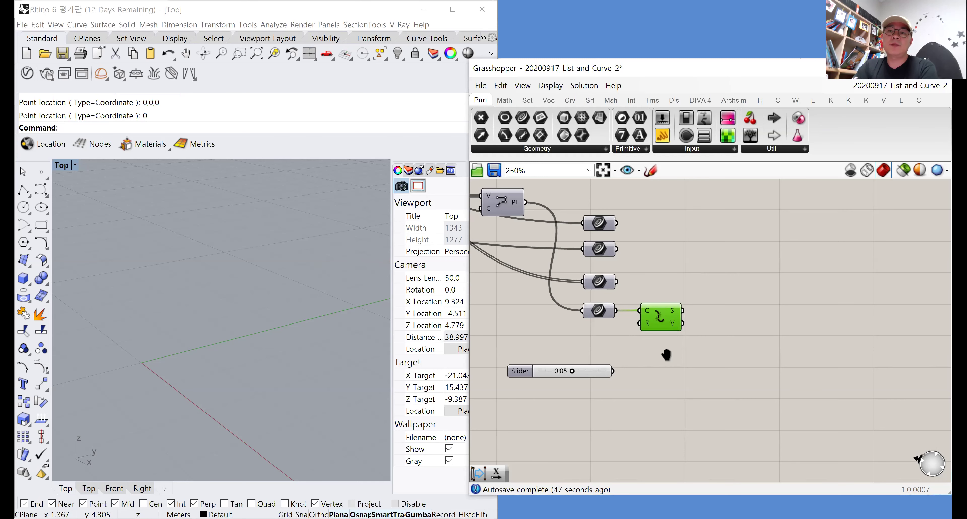
right_drag(671, 355, 666, 379)
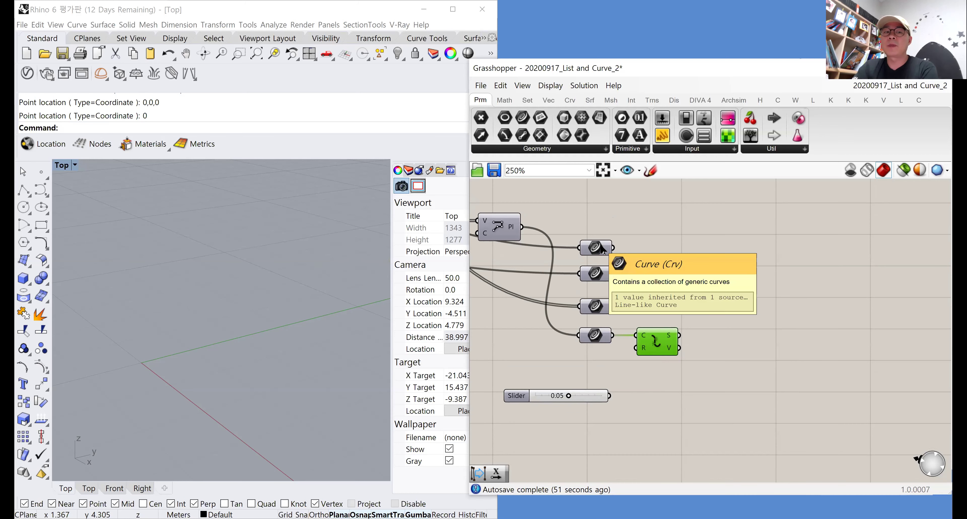
drag(638, 288, 600, 220)
right_click(600, 220)
click(627, 226)
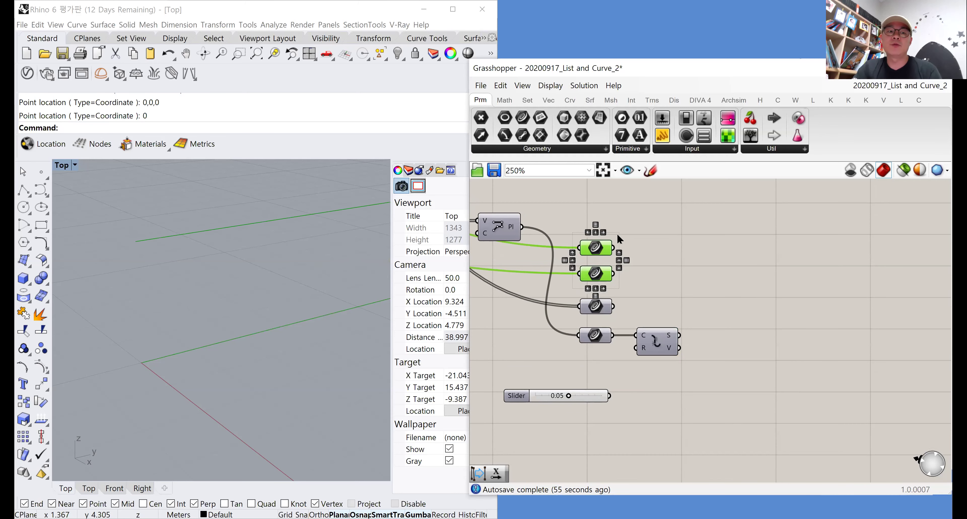
Identify which truss line the first Curve parameter holds by highlighting it in the viewport
scroll(198, 332, down, 4)
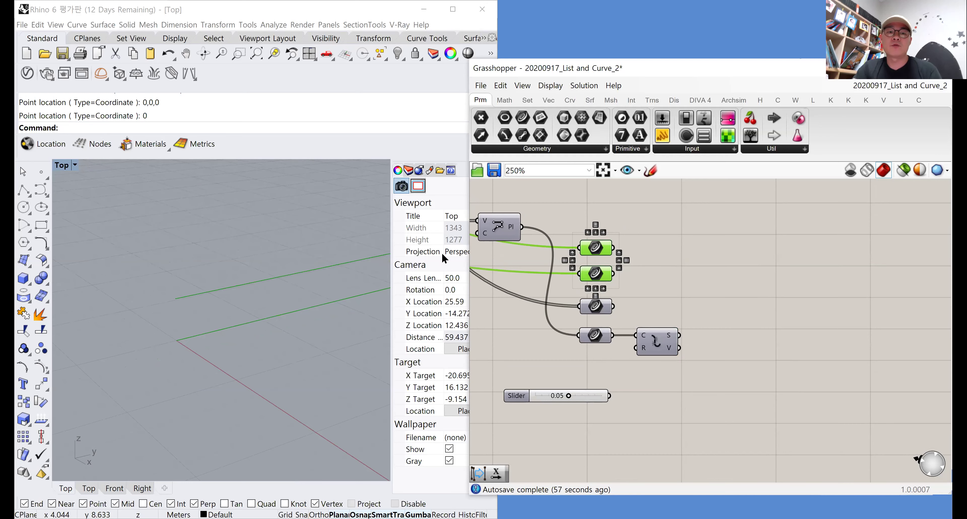
click(650, 257)
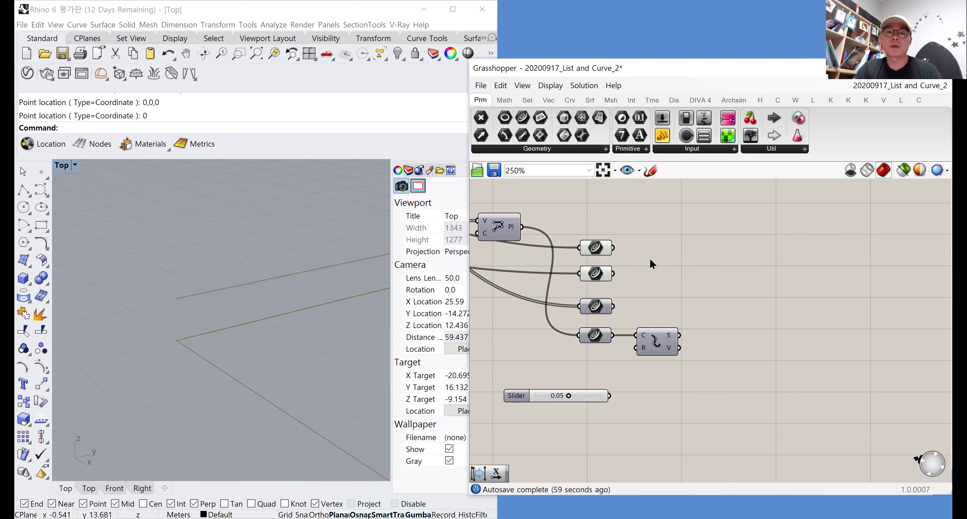
click(600, 249)
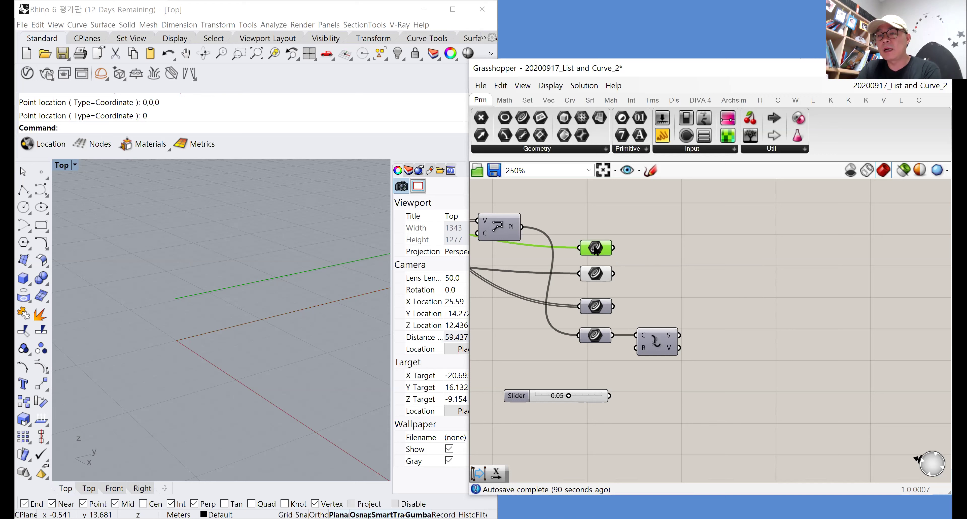
mouse_move(598, 251)
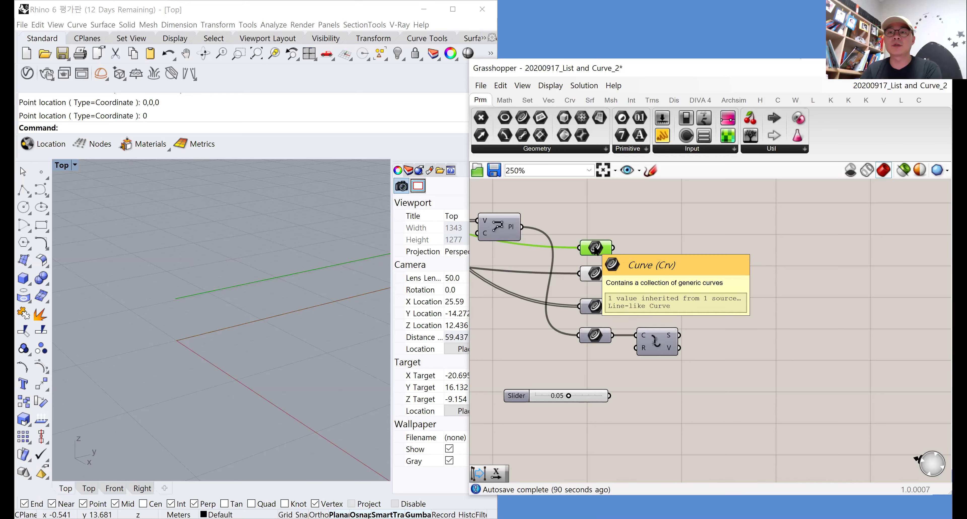
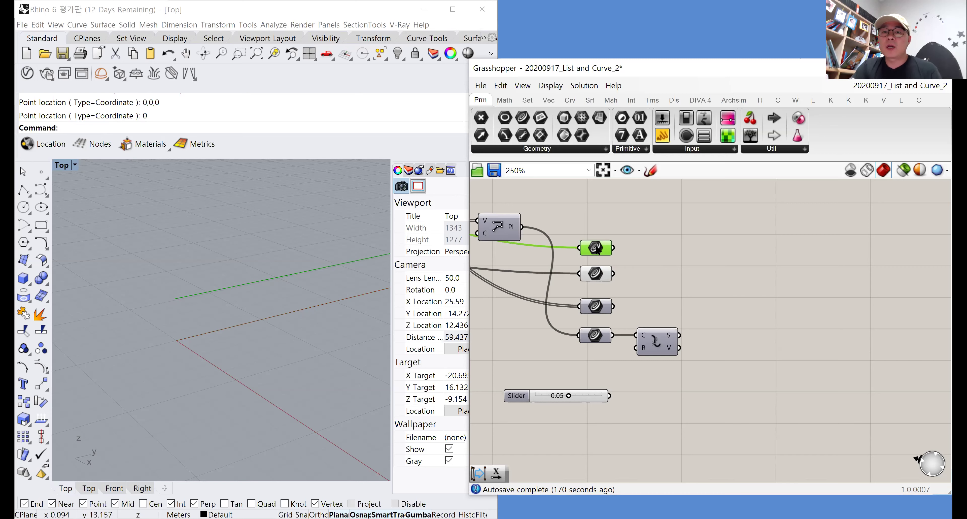
click(707, 265)
double_click(707, 265)
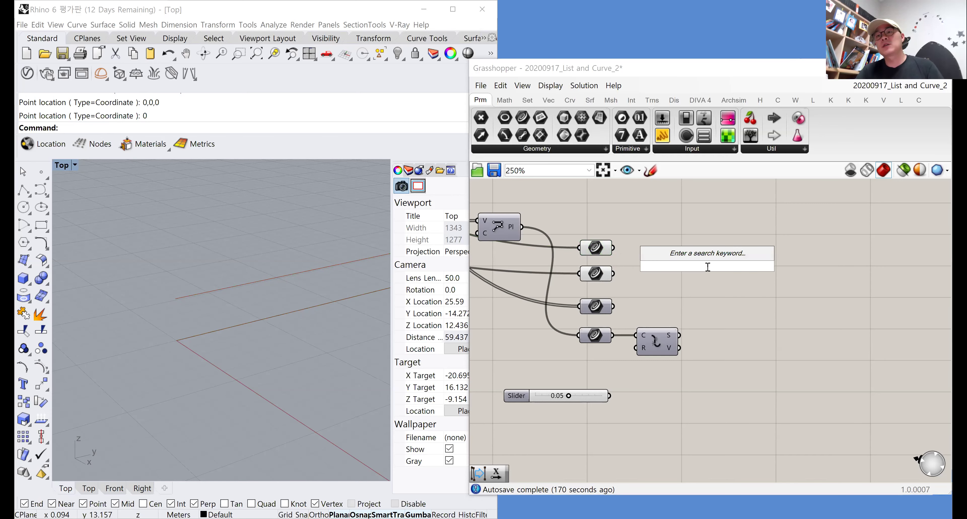
text(rec)
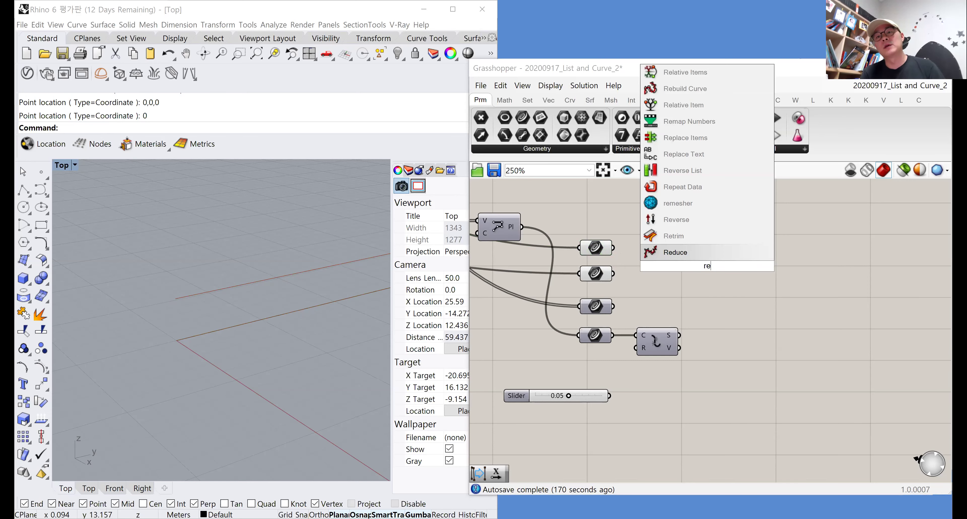
key(BackSpace)
key(BackSpace)
key(BackSpace)
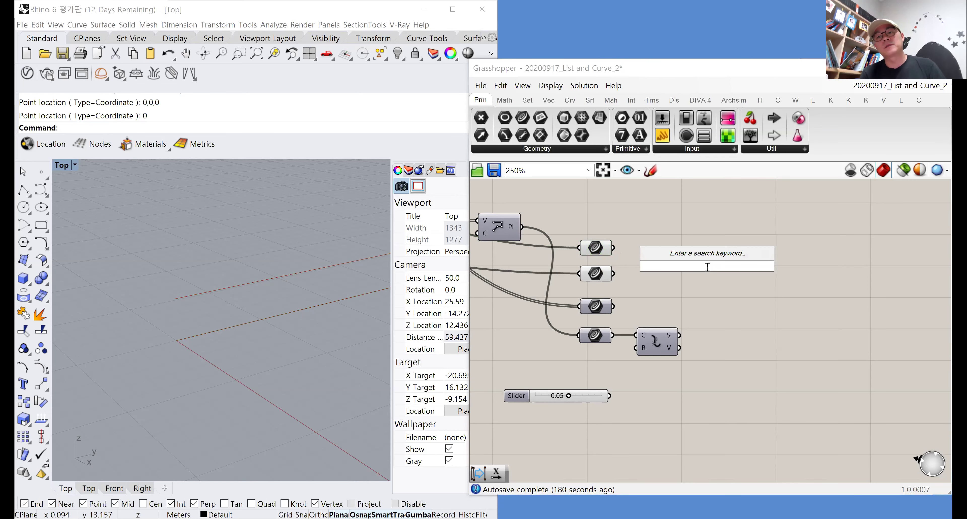
click(603, 259)
click(597, 249)
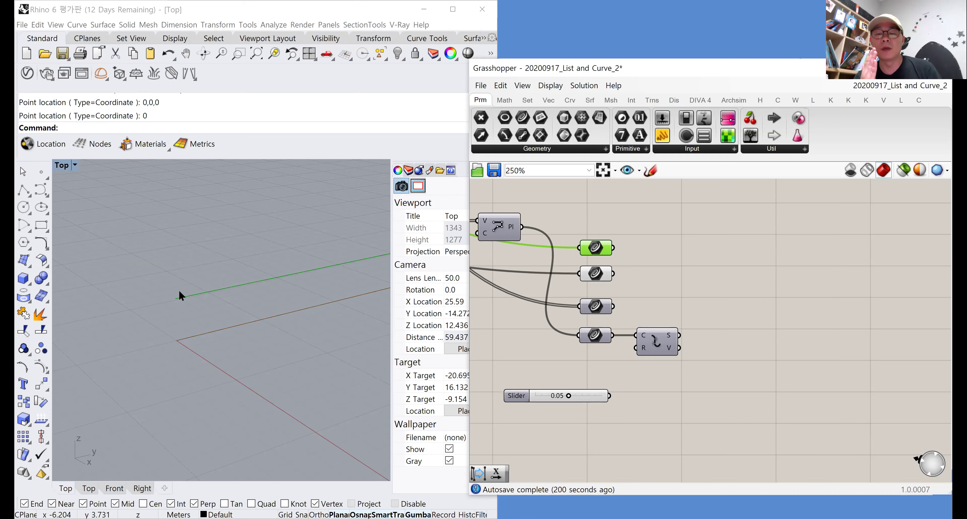
click(665, 269)
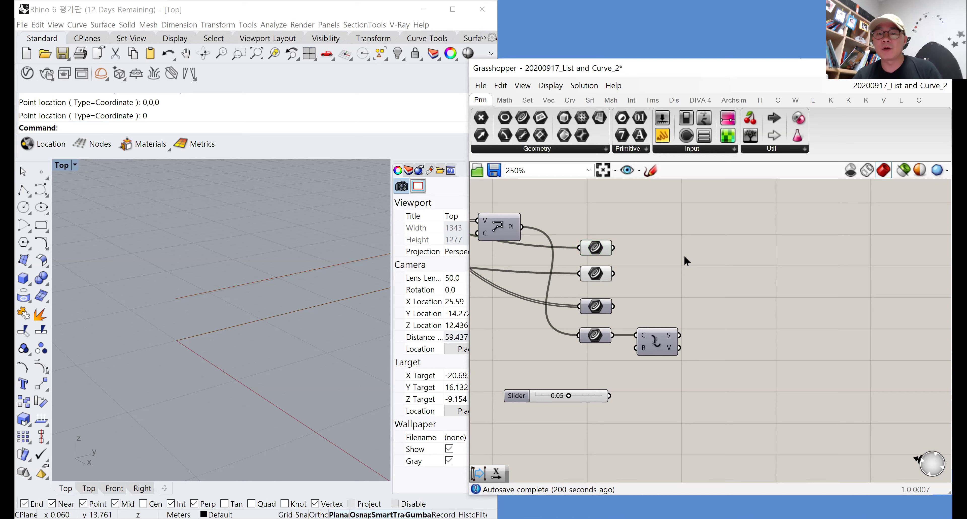
Add a Perp Frame component and feed the first Curve parameter into its C input
double_click(686, 257)
text(perp)
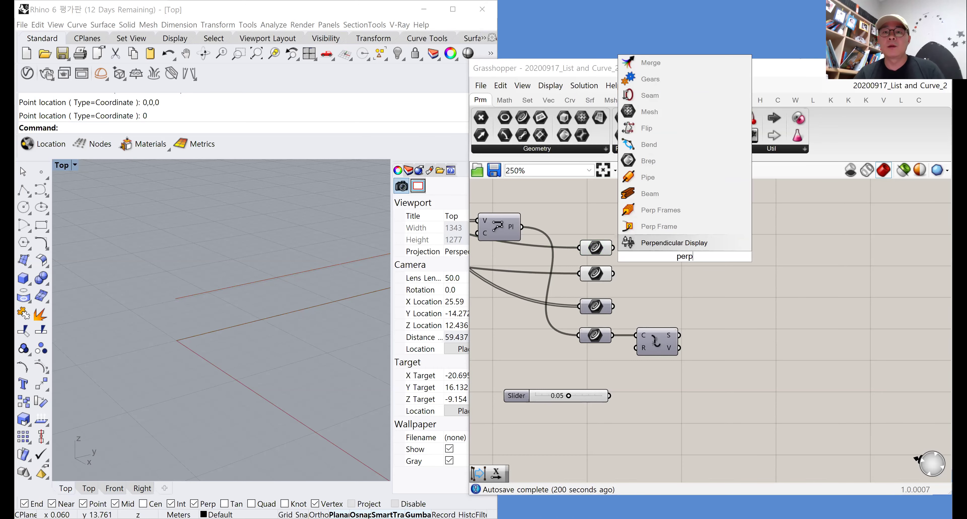
click(673, 225)
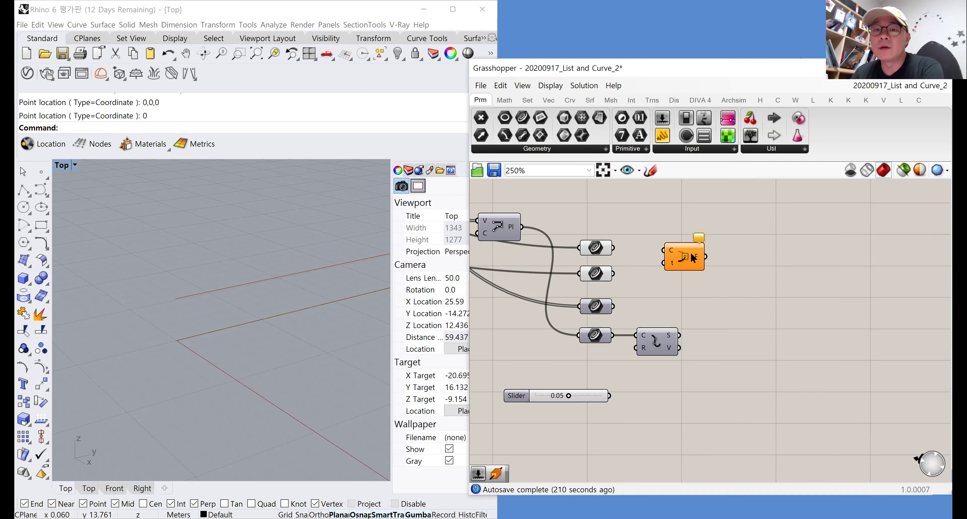
drag(691, 257, 740, 243)
drag(613, 248, 746, 257)
click(595, 249)
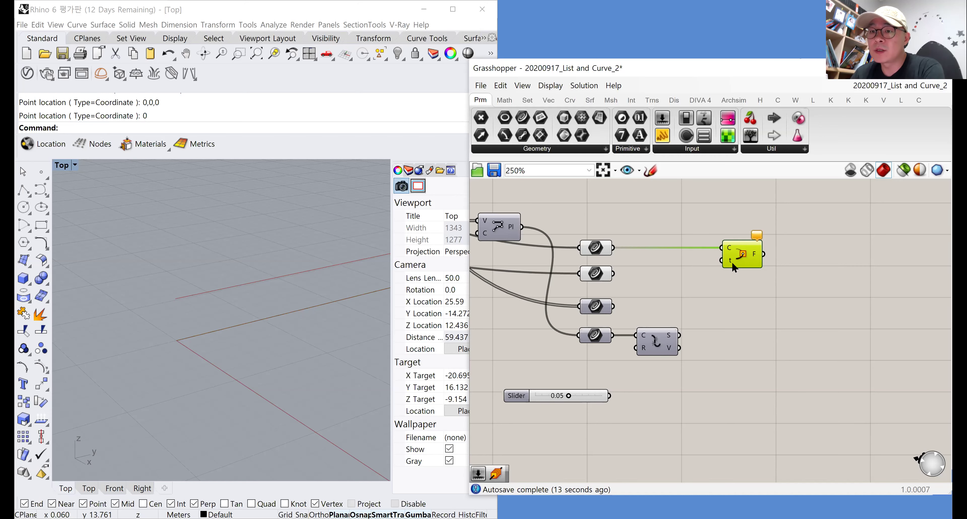
Create a panel containing 0 and connect it to the Perp Frame's t input
drag(663, 135, 670, 220)
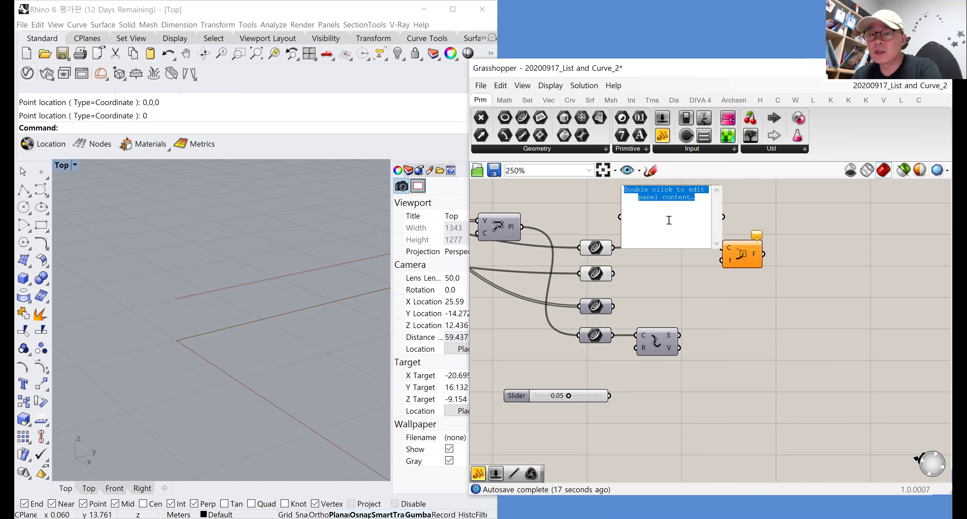
text(0)
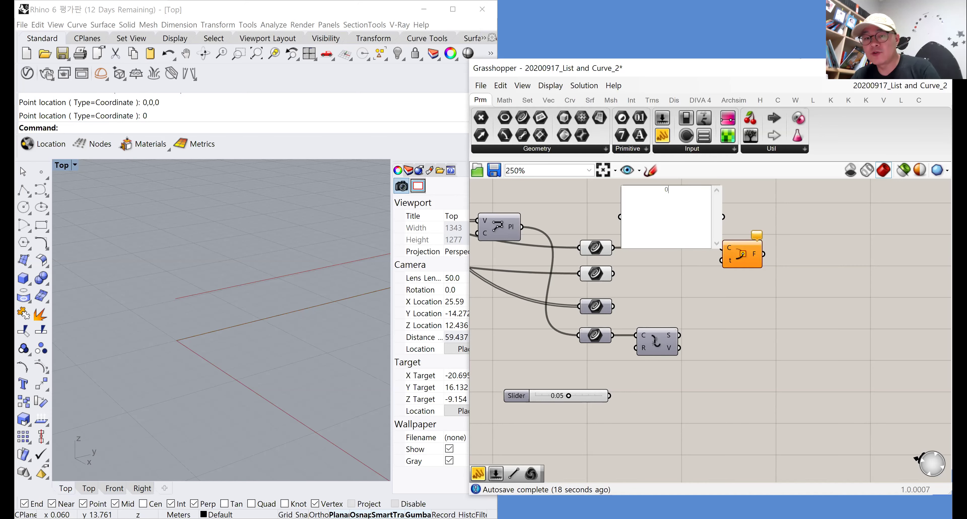
click(724, 250)
mouse_move(720, 246)
mouse_down()
mouse_move(667, 204)
mouse_move(722, 259)
mouse_up()
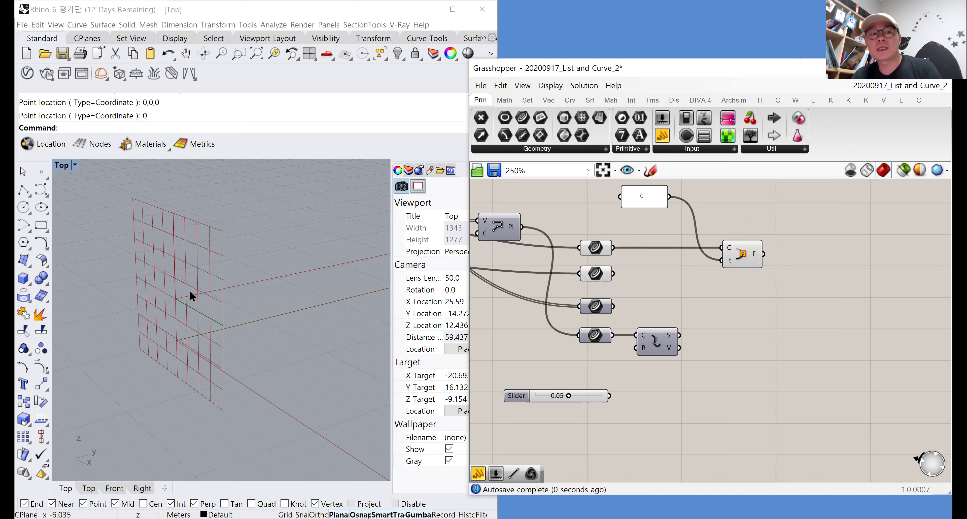
right_drag(190, 288, 151, 282)
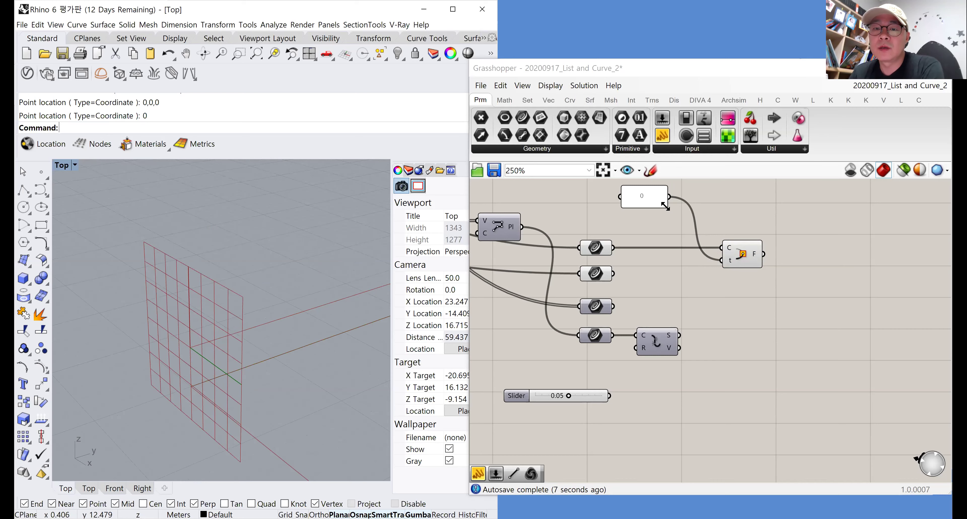
Add 1 as a second line in the panel, output the lines as separate items, and enlarge the panel to show both
click(647, 195)
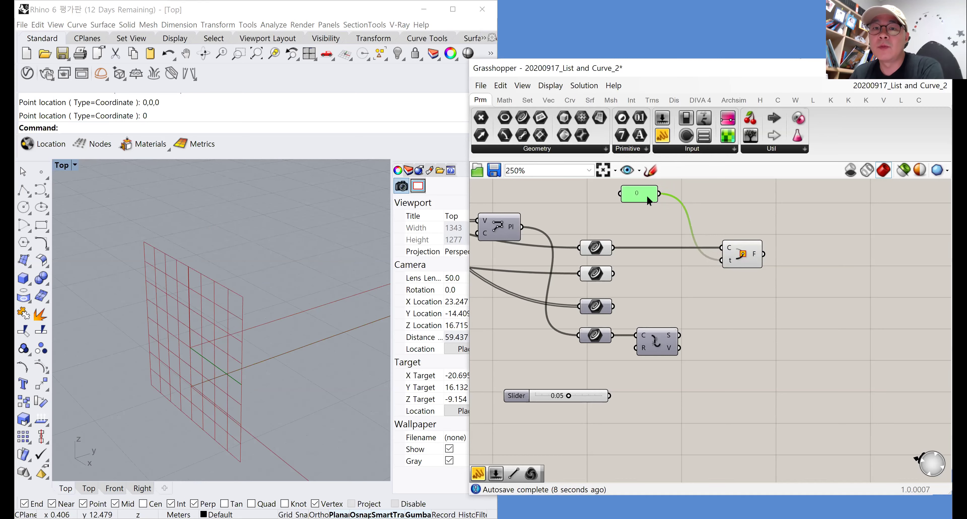
double_click(647, 195)
key(Return)
text(1)
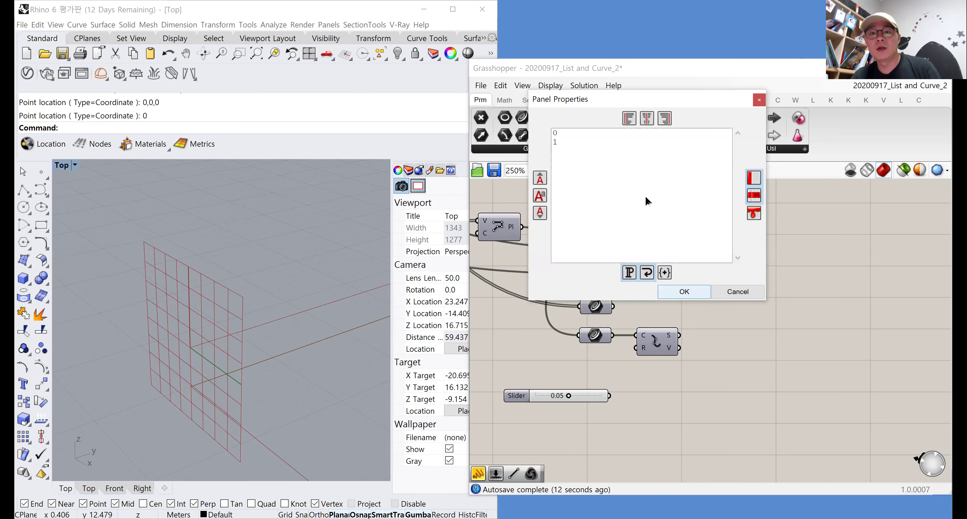
click(683, 291)
right_click(643, 196)
click(686, 225)
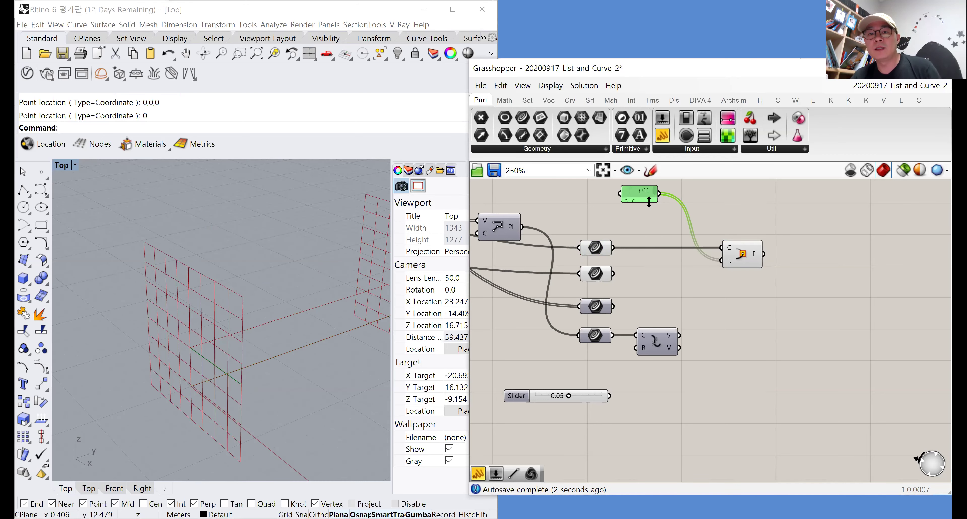
drag(650, 203, 651, 222)
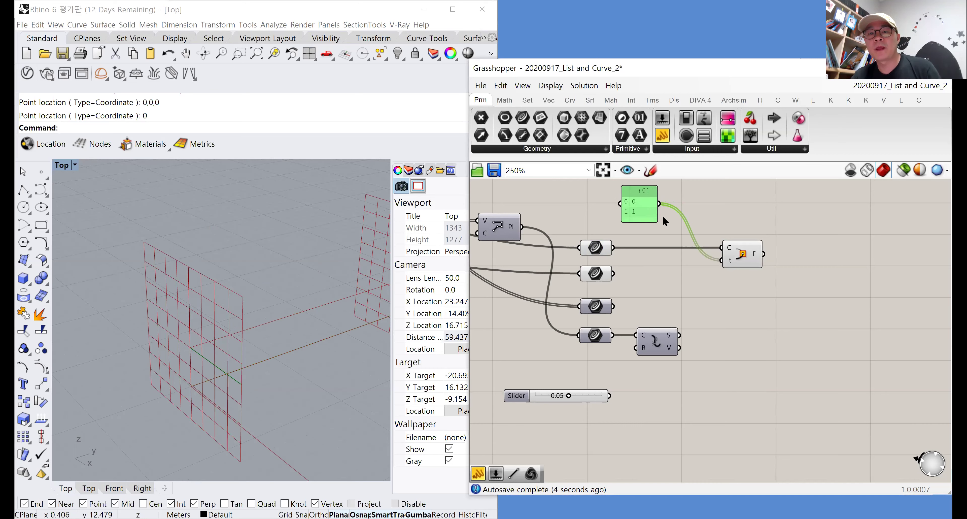
Examine the perpendicular frames at both ends of the first chord from several angles
scroll(322, 283, down, 12)
right_drag(334, 280, 233, 326)
scroll(345, 343, up, 8)
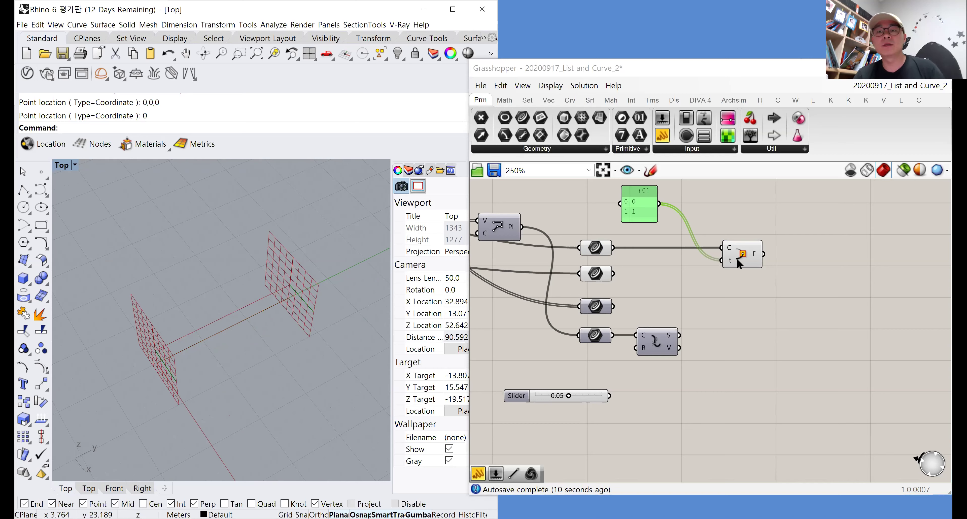
right_drag(162, 362, 184, 338)
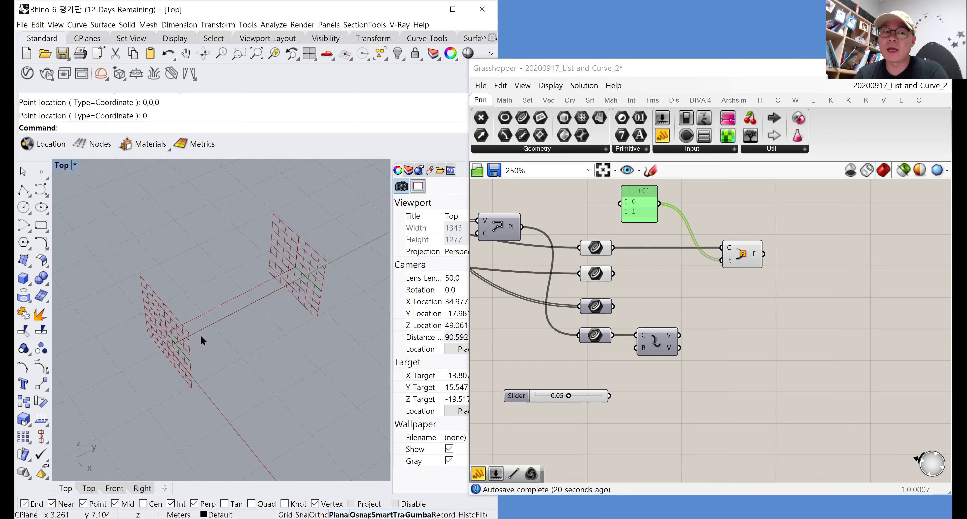
right_drag(238, 311, 158, 335)
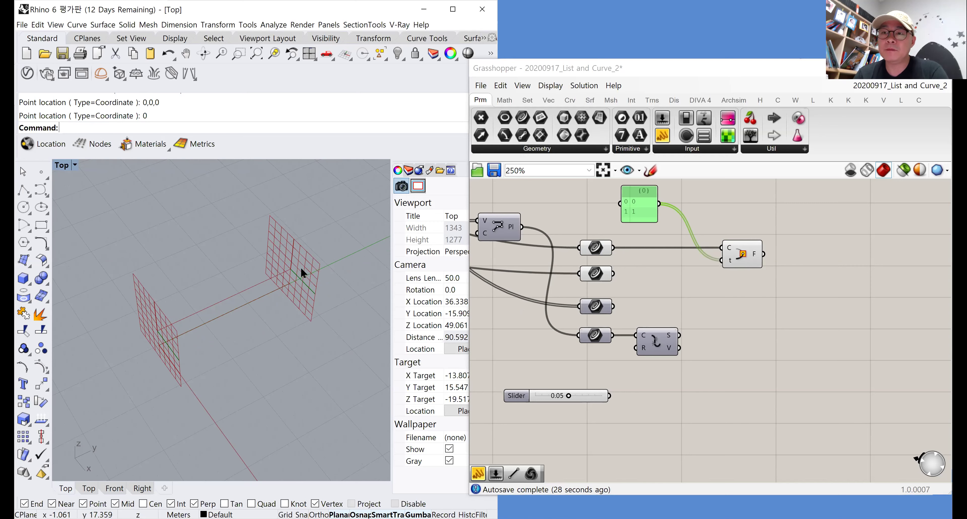
Place a note panel reading "Plane = Frame" beside the Perp Frame component
drag(663, 136, 845, 229)
double_click(827, 225)
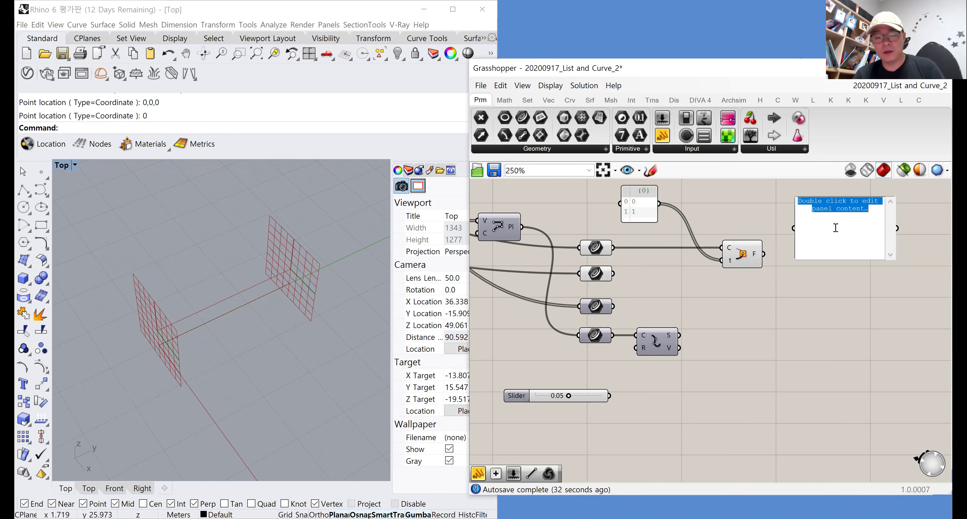
text(Plane )
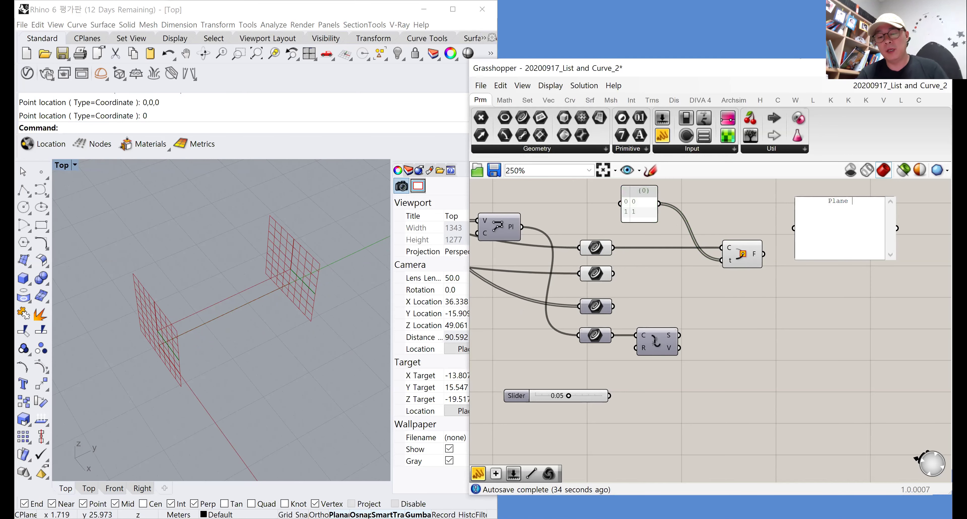
text(= Frame)
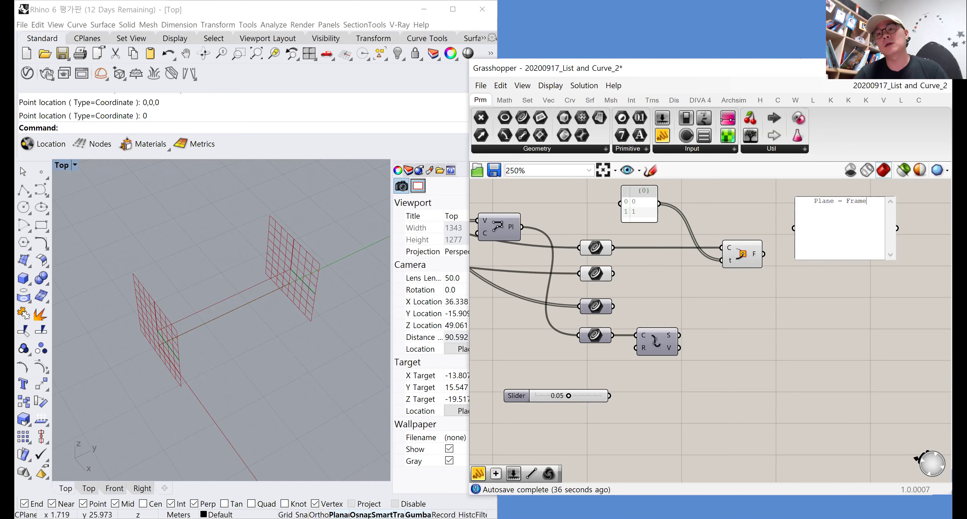
click(847, 278)
Review the Perp Frame component's description and delete the "Plane = Frame" note panel
scroll(838, 228, up, 1)
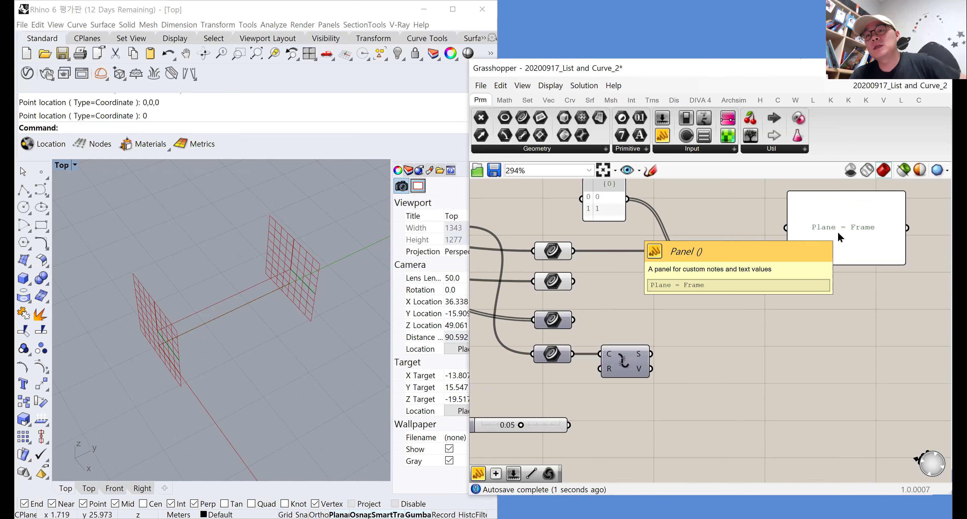
right_drag(796, 245, 759, 256)
mouse_move(707, 274)
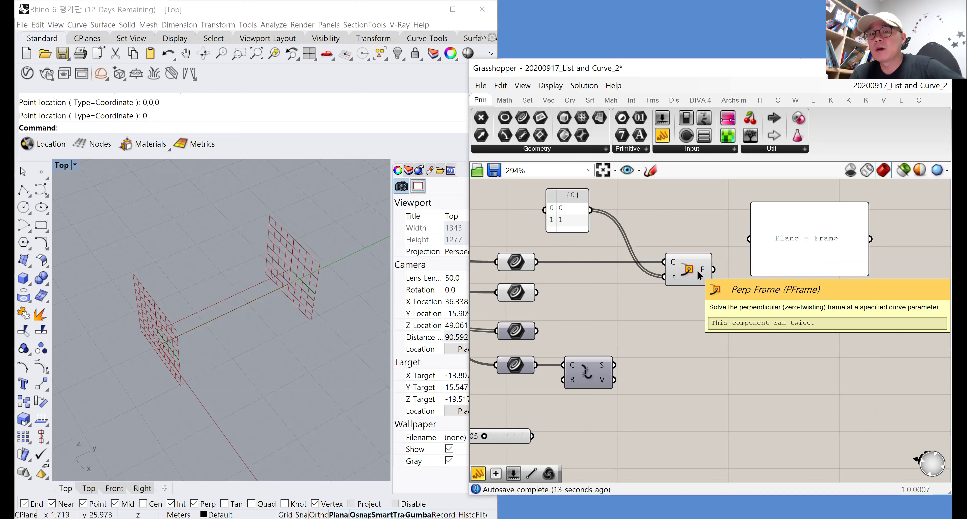
click(802, 259)
key(Delete)
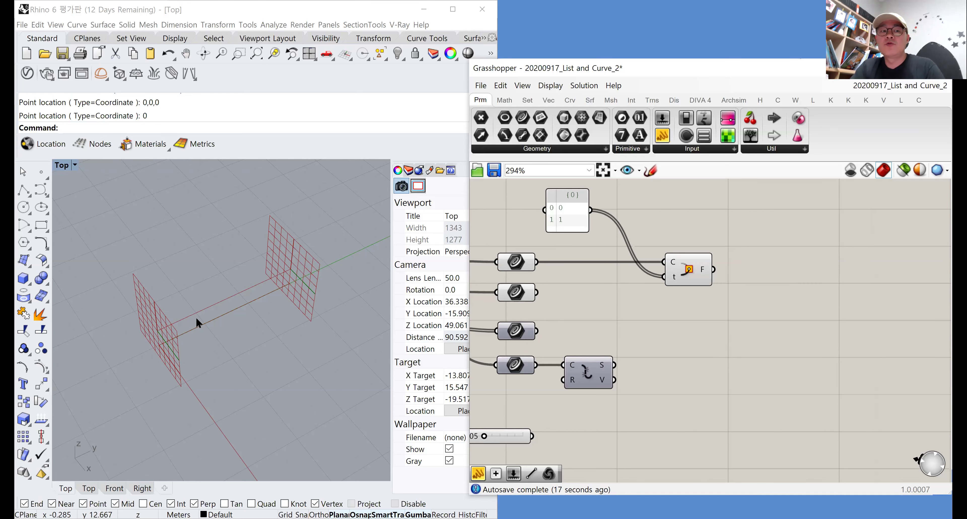
Draw a freehand S-shaped degree-3 control point curve in Rhino, beside the truss lines
right_drag(614, 268, 638, 276)
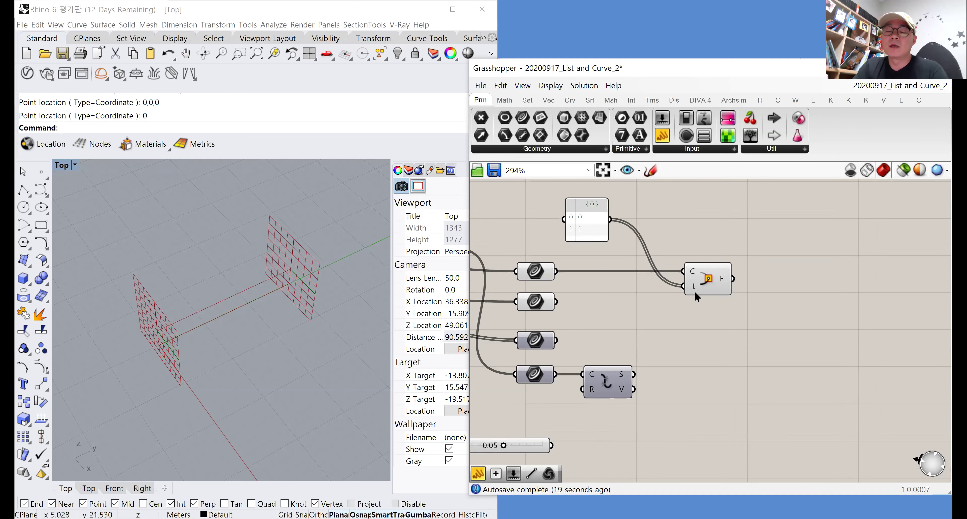
click(43, 189)
click(246, 407)
click(254, 364)
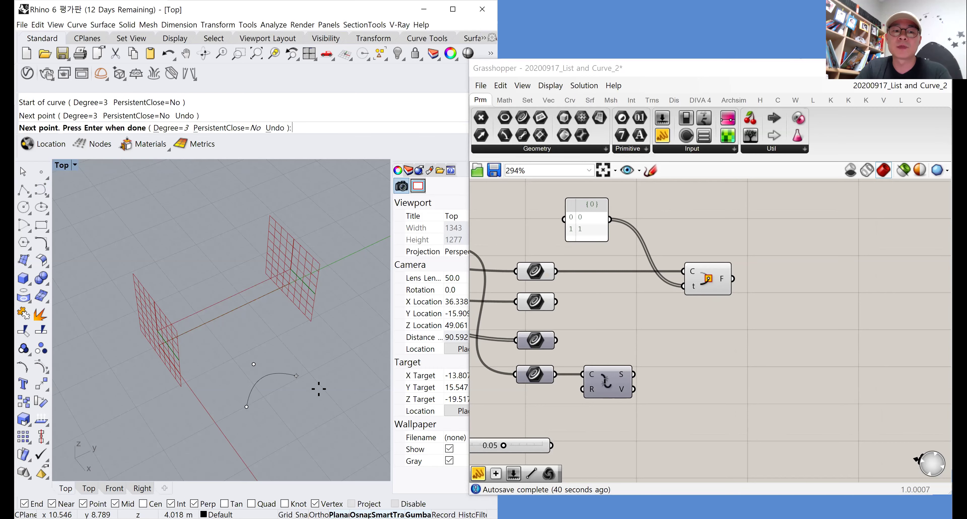
click(327, 406)
click(346, 362)
click(362, 300)
key(Return)
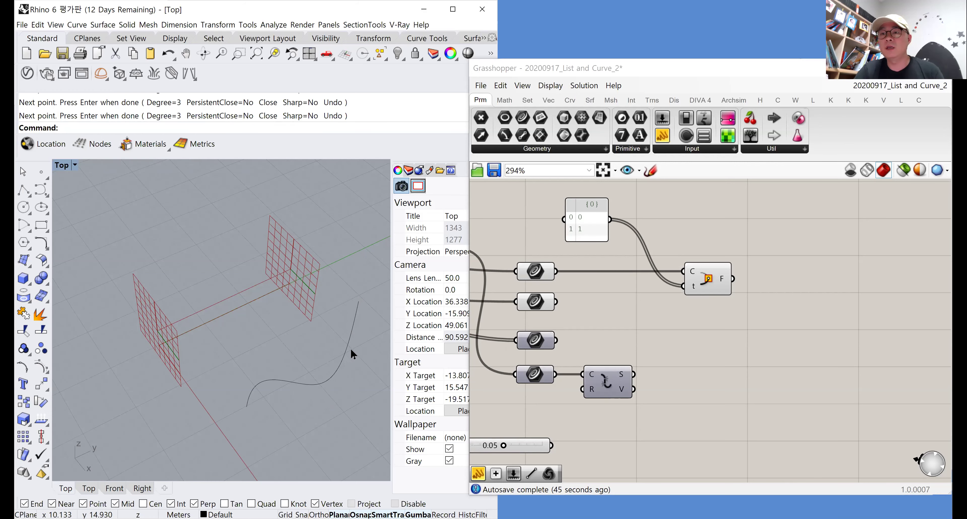
Place a Curve parameter below the Perp Frame component and reference the freehand S-shaped Rhino curve in it
shift+right_drag(353, 354, 285, 315)
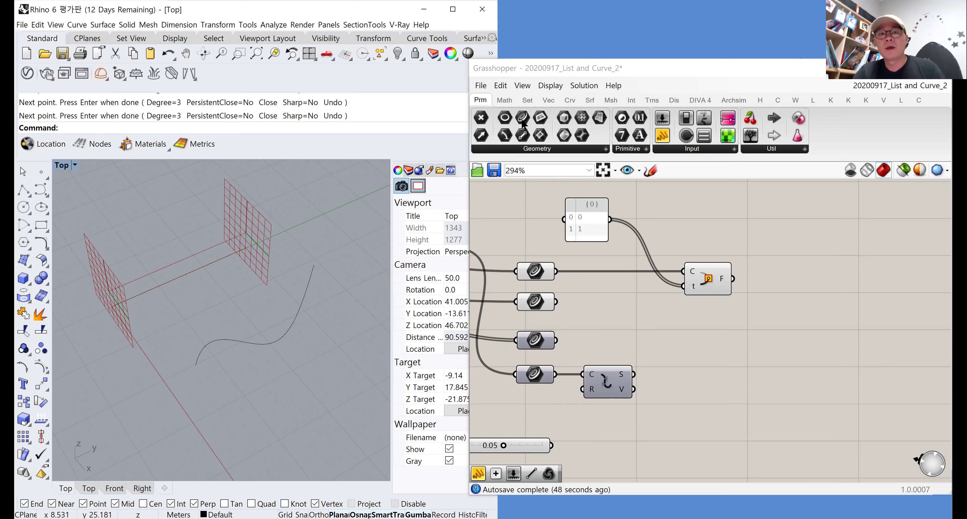
click(709, 335)
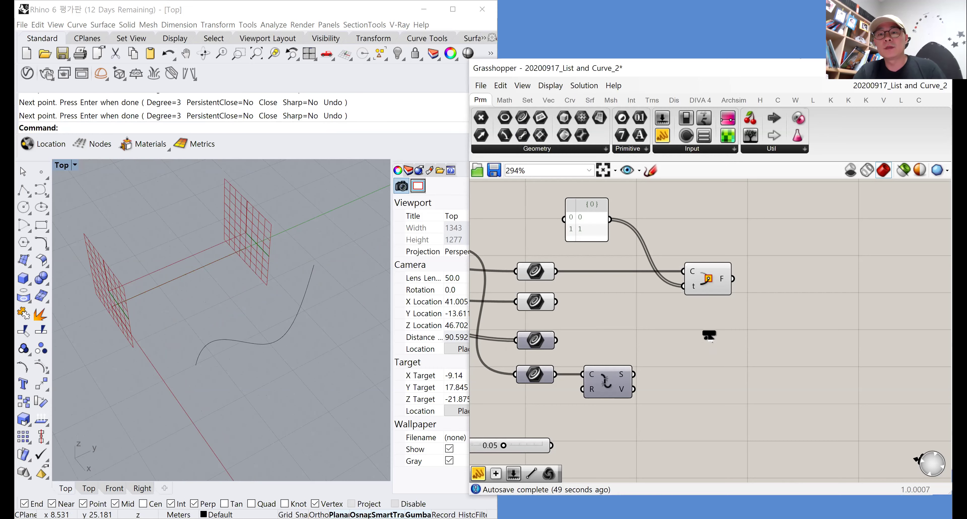
click(291, 319)
right_click(712, 331)
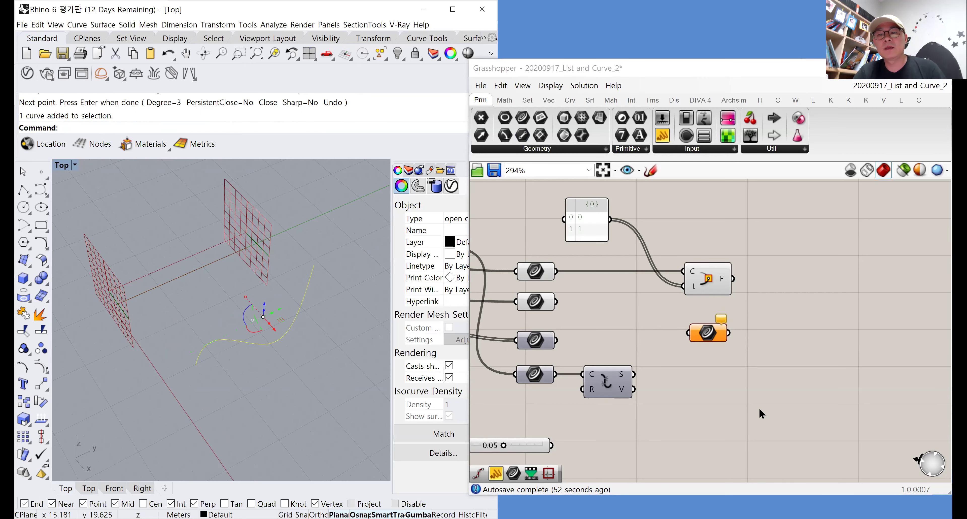
click(756, 442)
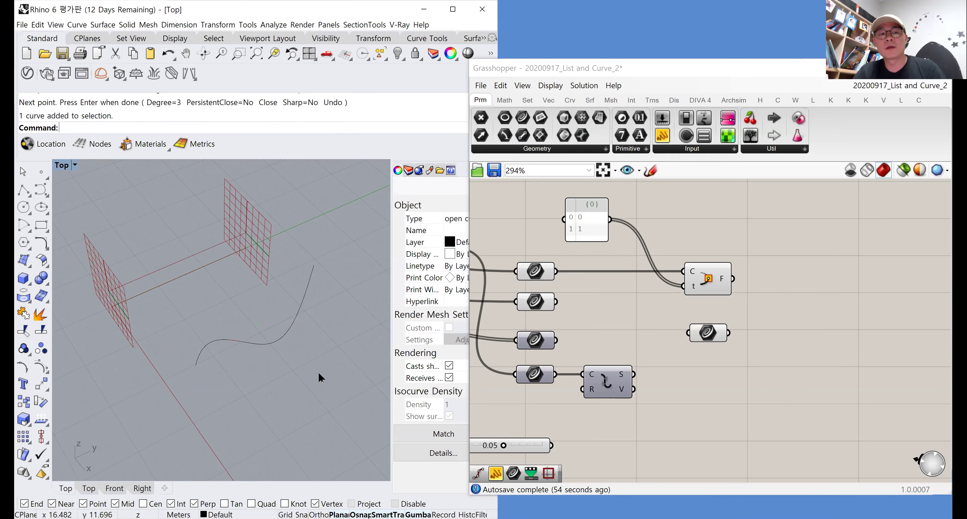
Add a Divide Curve component, feed it the referenced curve, and supply its count with a slider set to 2
double_click(784, 352)
text(divid)
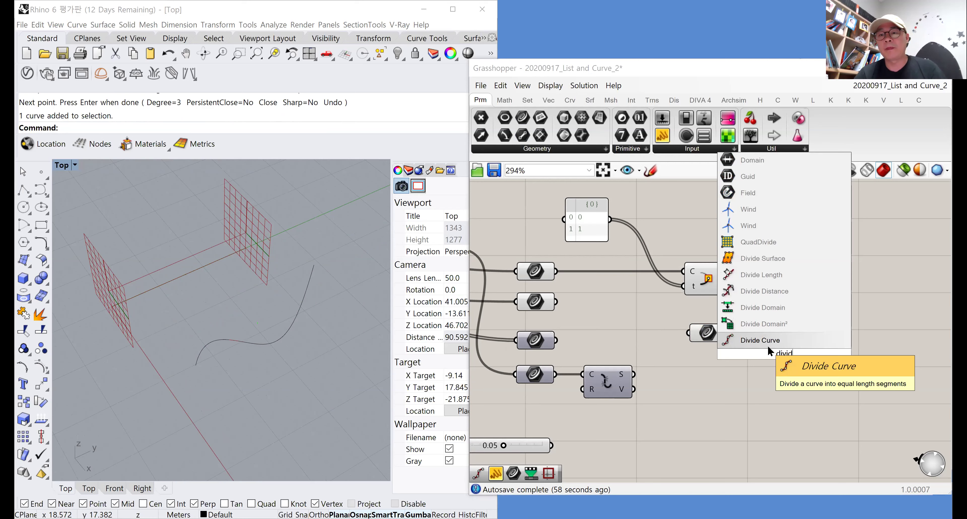
click(768, 345)
drag(729, 333, 700, 354)
click(726, 378)
double_click(726, 376)
text(2)
key(Return)
Attach a panel to the Divide Curve parameters output and shift the whole test group slightly aside
drag(662, 144, 872, 358)
click(846, 371)
drag(814, 362, 830, 359)
right_drag(880, 367, 832, 351)
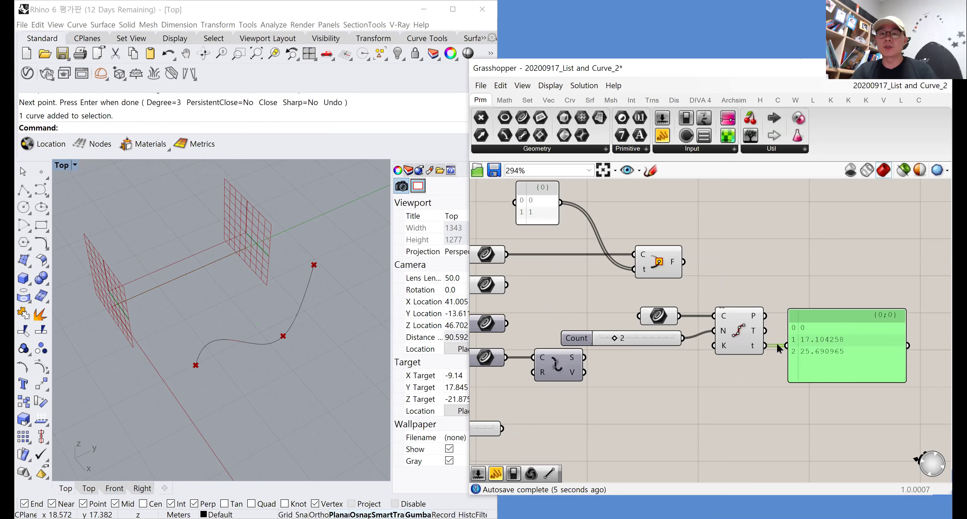
drag(806, 394, 560, 302)
drag(740, 330, 759, 330)
Scale the S-shaped curve in Rhino by a factor of 2 from its lower endpoint
click(269, 339)
text(Scale)
key(Return)
click(196, 365)
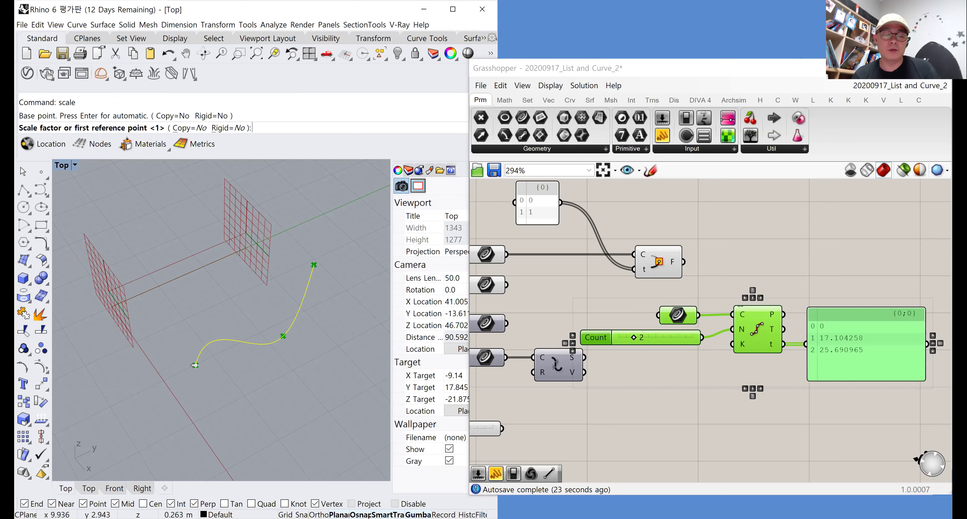
text(2)
key(Return)
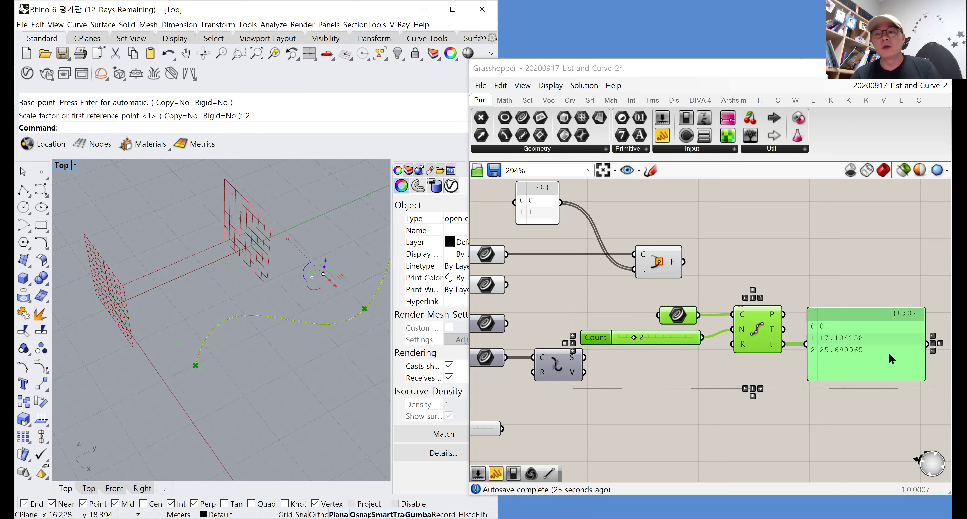
Delete the test group with the Curve parameter, Count slider, Divide Curve and its panel
click(803, 346)
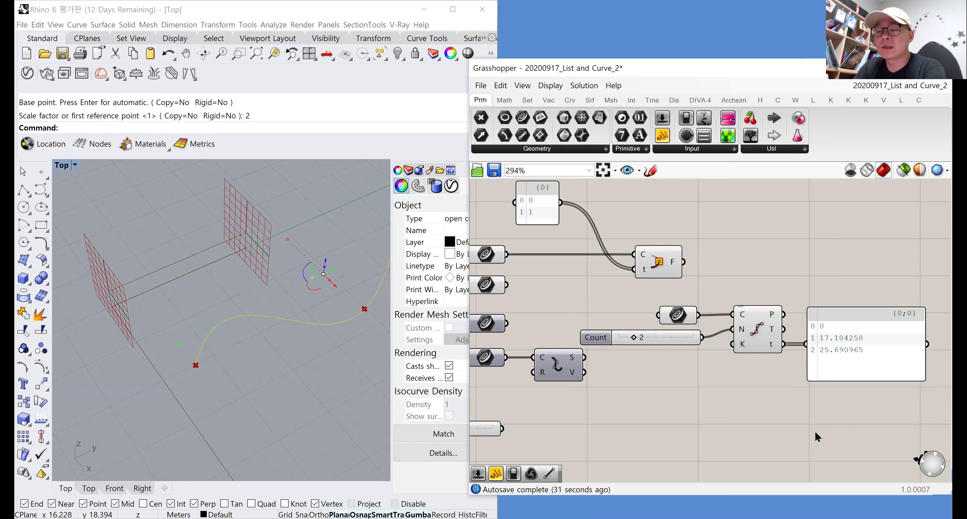
drag(858, 419, 681, 309)
key(Delete)
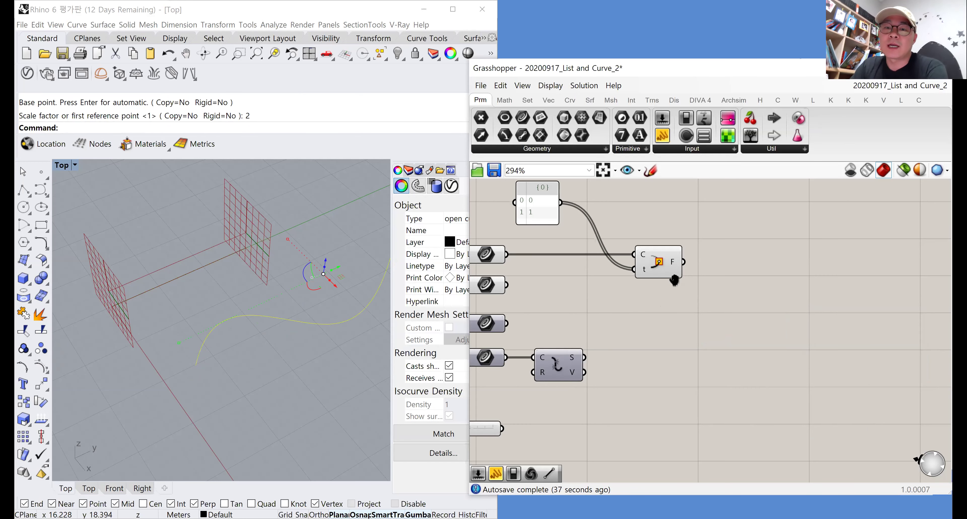
Reparameterize the curve input of the Perp Frame component and check the 0 and 1 values in its parameter panel
right_drag(674, 279, 795, 292)
scroll(605, 262, down, 1)
right_drag(576, 267, 605, 277)
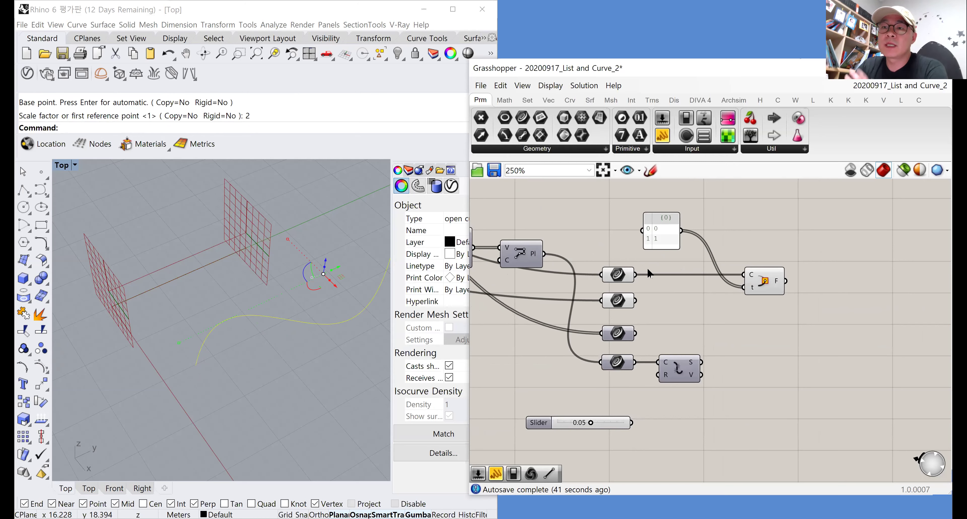
right_click(751, 279)
click(782, 386)
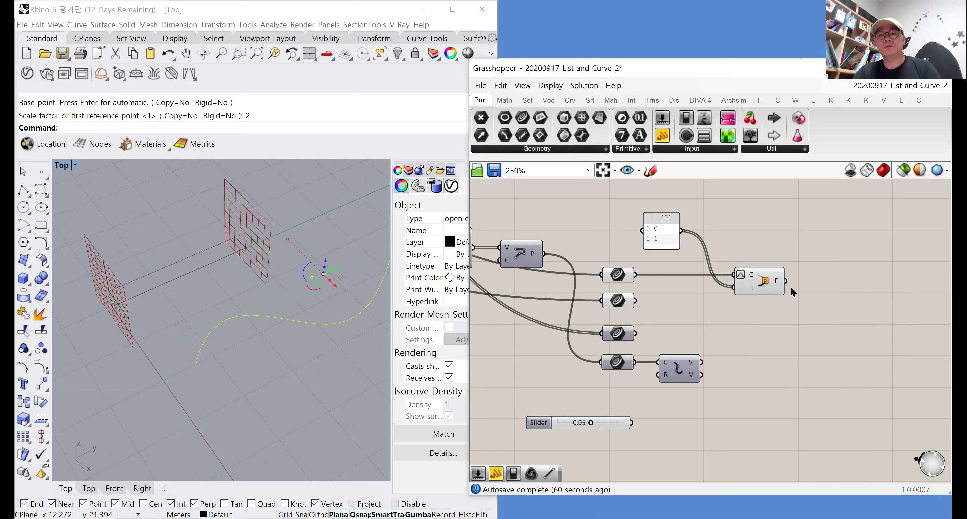
double_click(669, 238)
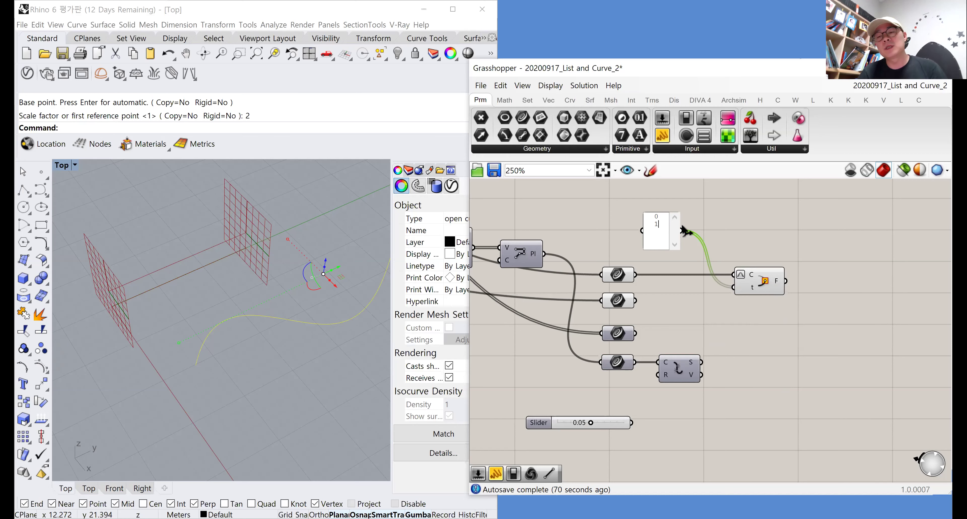
click(721, 222)
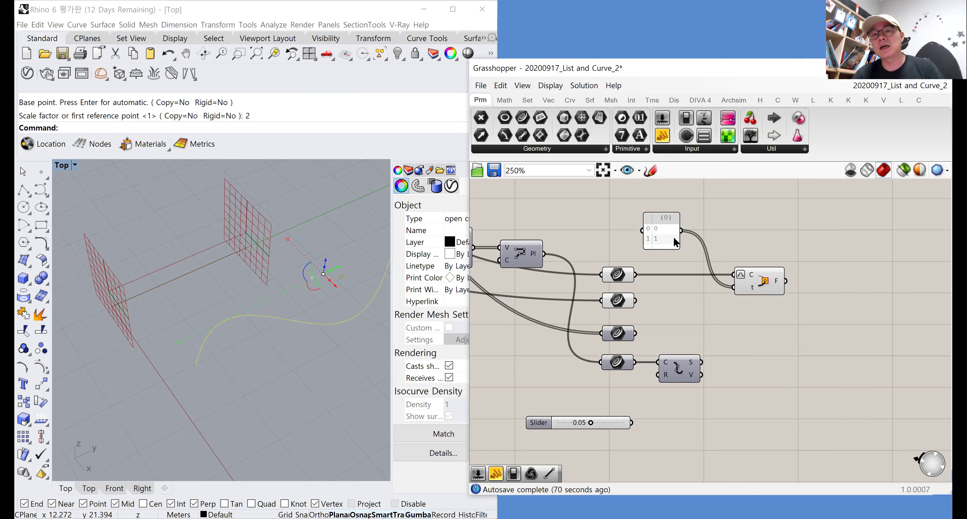
Add a Rectangle component and connect the Perp Frame output to its plane input
double_click(815, 260)
text(rec)
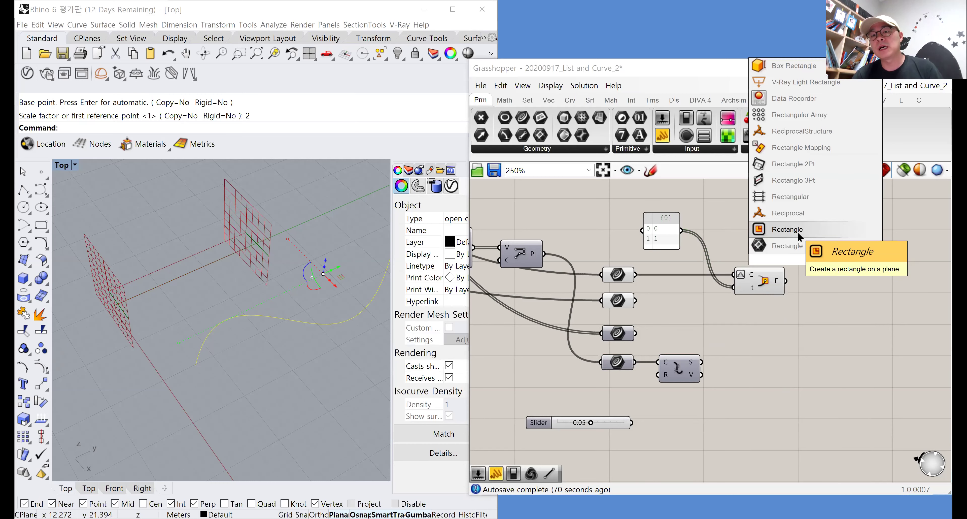
click(798, 232)
drag(761, 255, 808, 291)
drag(731, 271, 831, 297)
Add a Loft component and connect the Rectangle output to its curves input to form the member
click(875, 283)
double_click(875, 283)
text(loft)
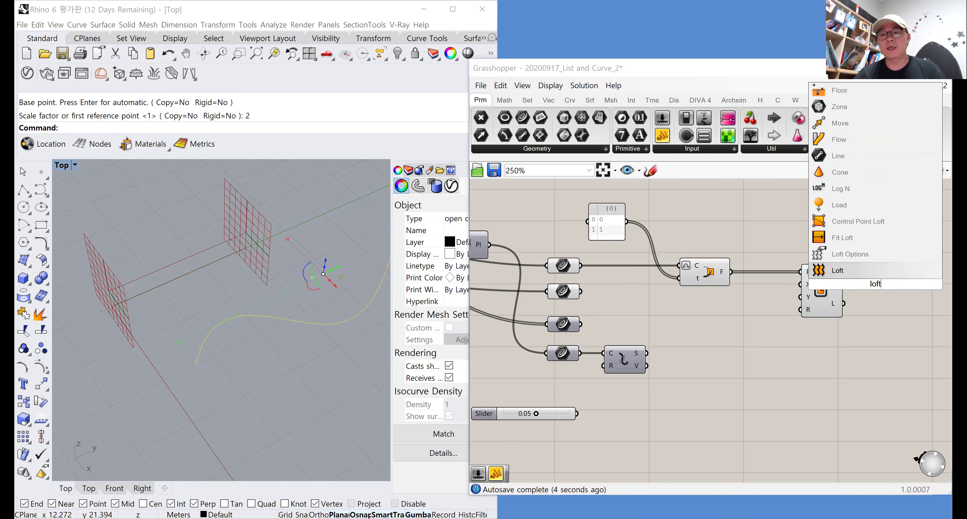
click(844, 276)
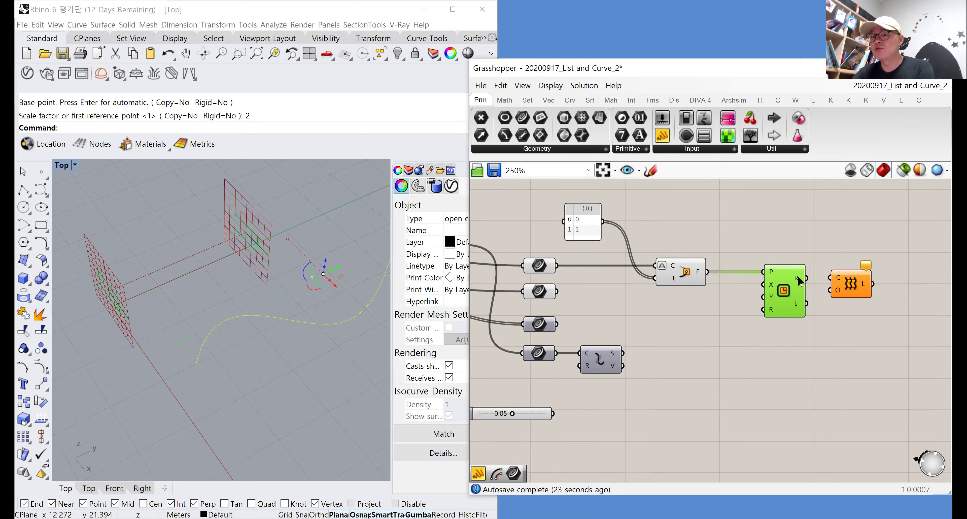
mouse_move(800, 279)
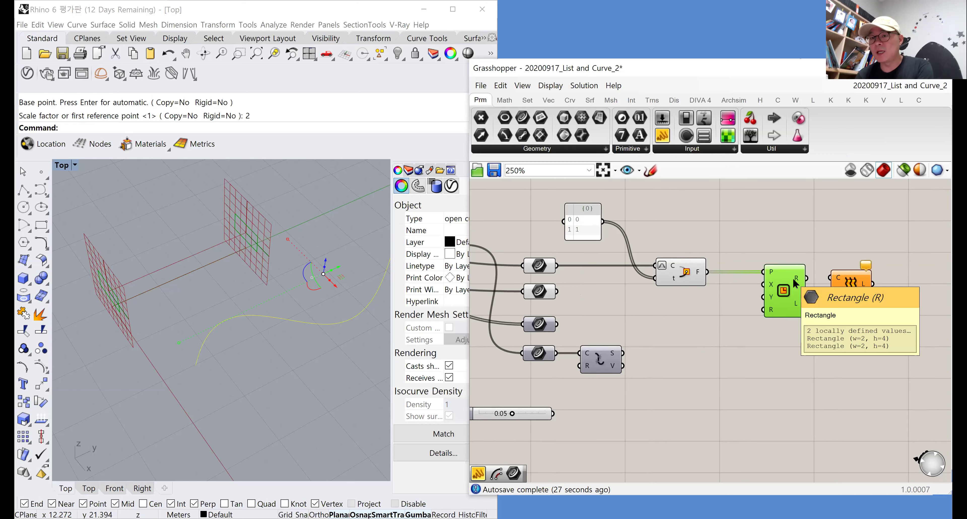
drag(796, 281, 847, 285)
right_drag(205, 260, 150, 269)
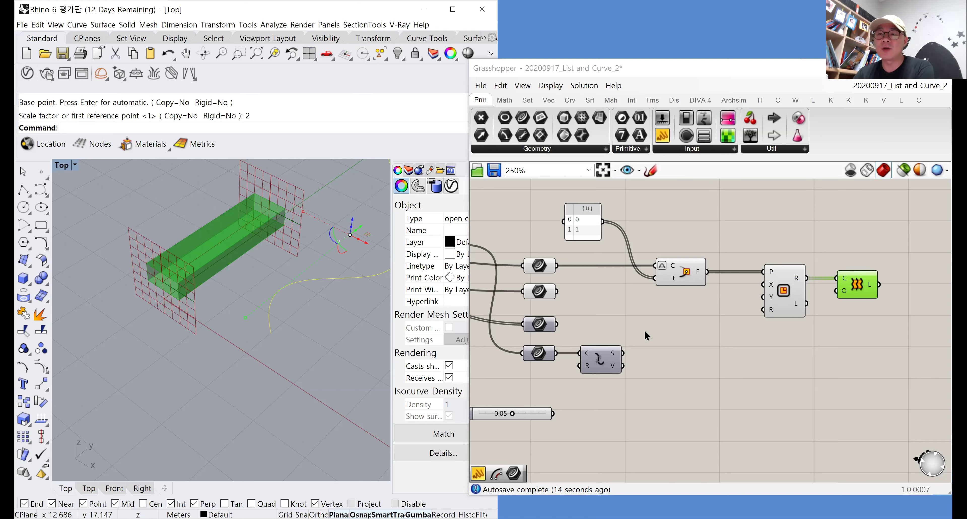
Inspect the Rectangle and Perp Frame components, and place an Align Plane component above the frame connection
mouse_move(790, 311)
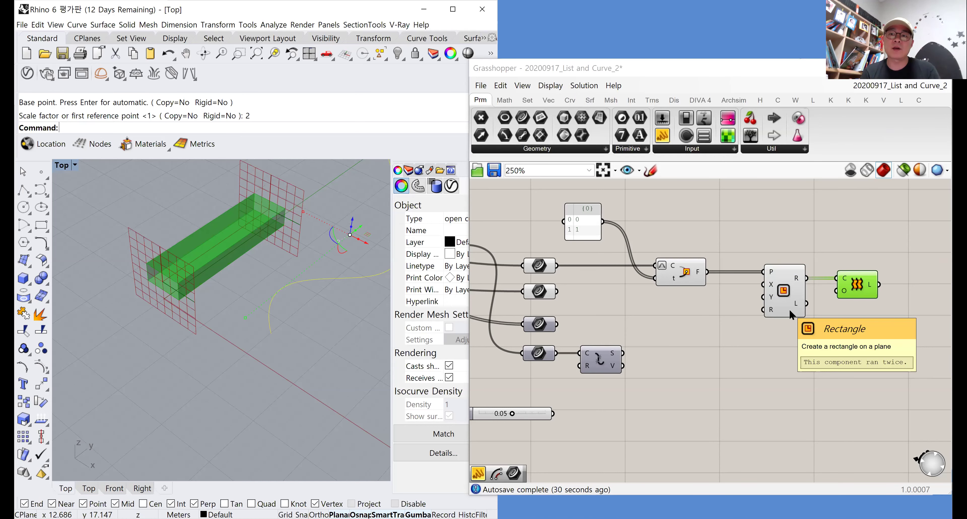
scroll(789, 308, up, 2)
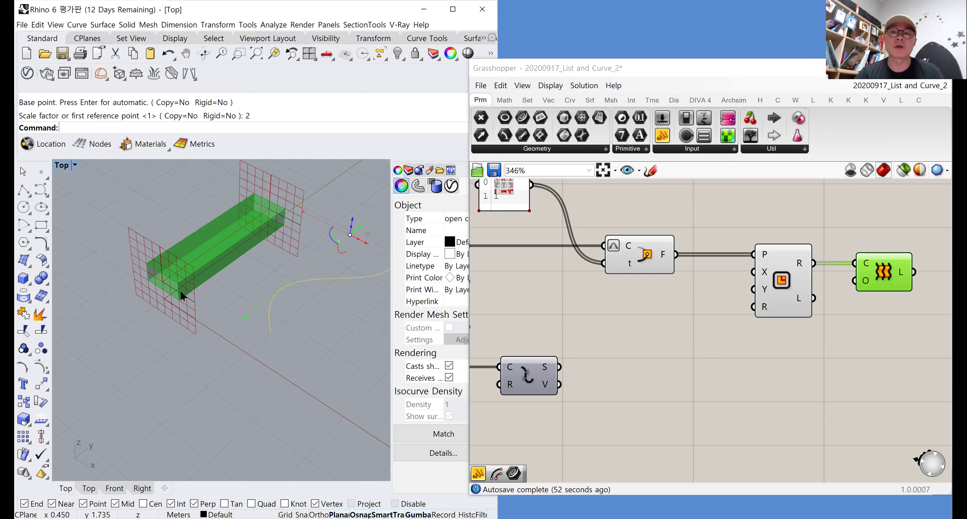
click(643, 260)
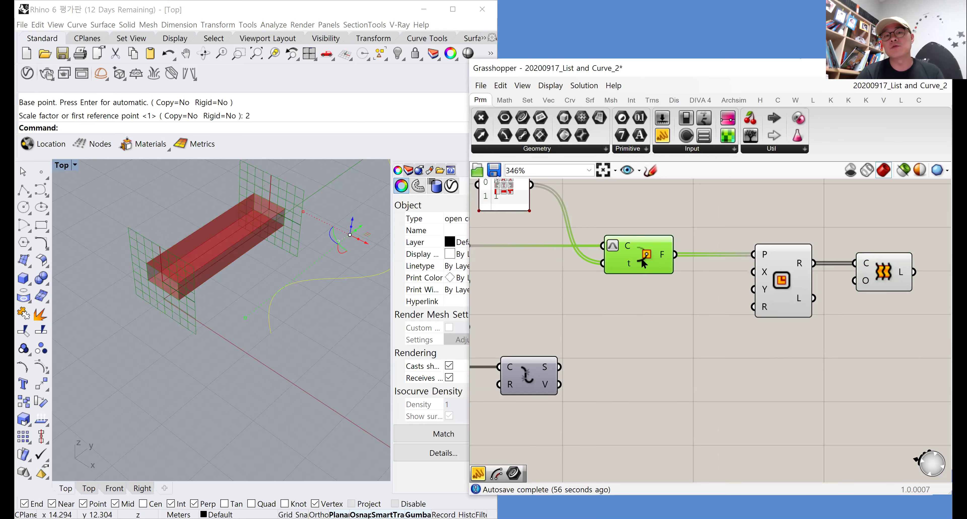
drag(642, 260, 640, 262)
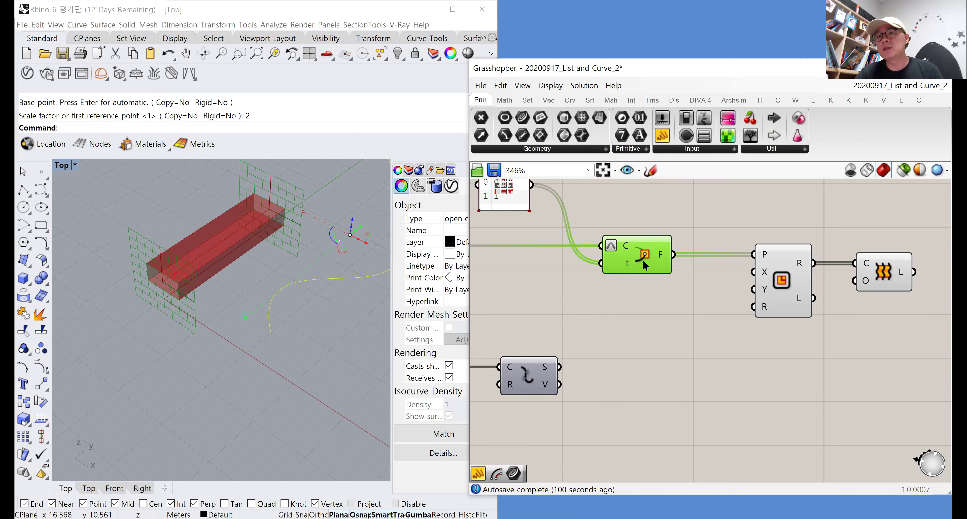
right_drag(648, 302, 615, 311)
click(680, 223)
double_click(680, 223)
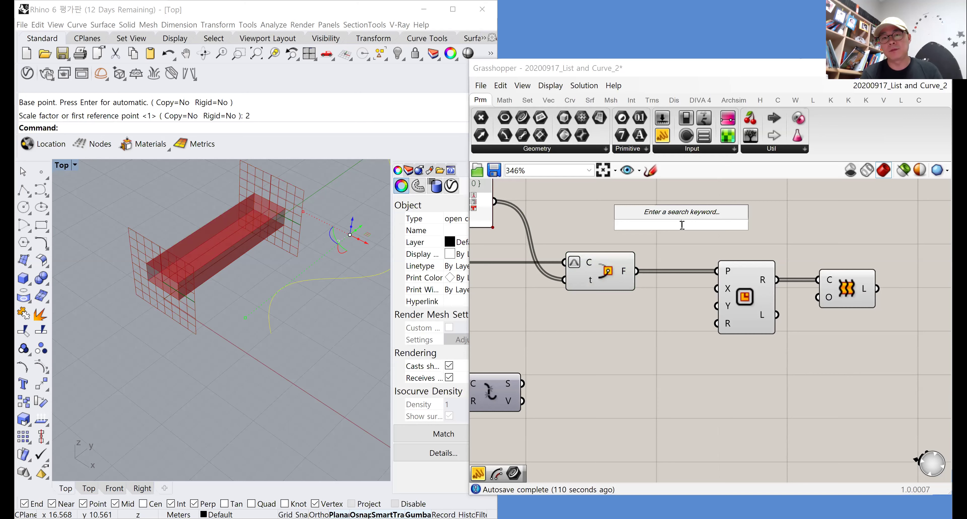
text(ali)
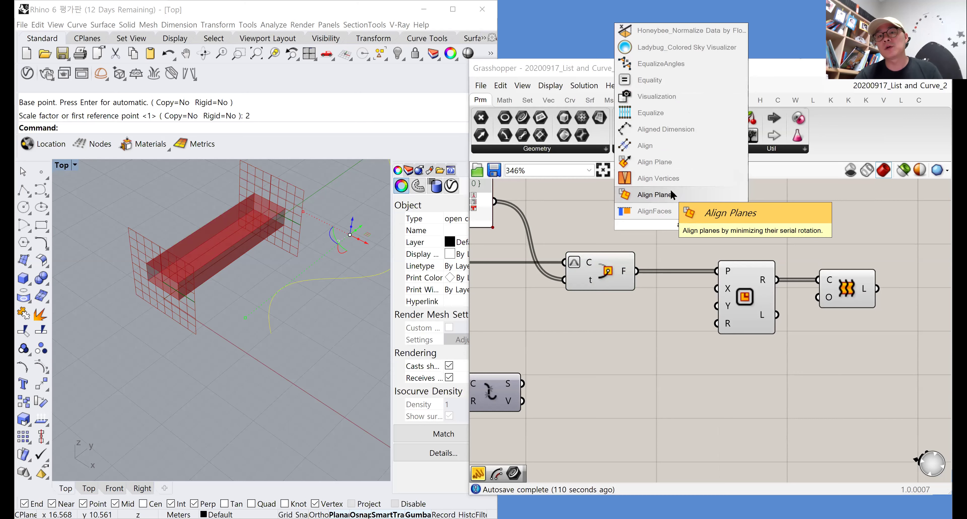
click(668, 165)
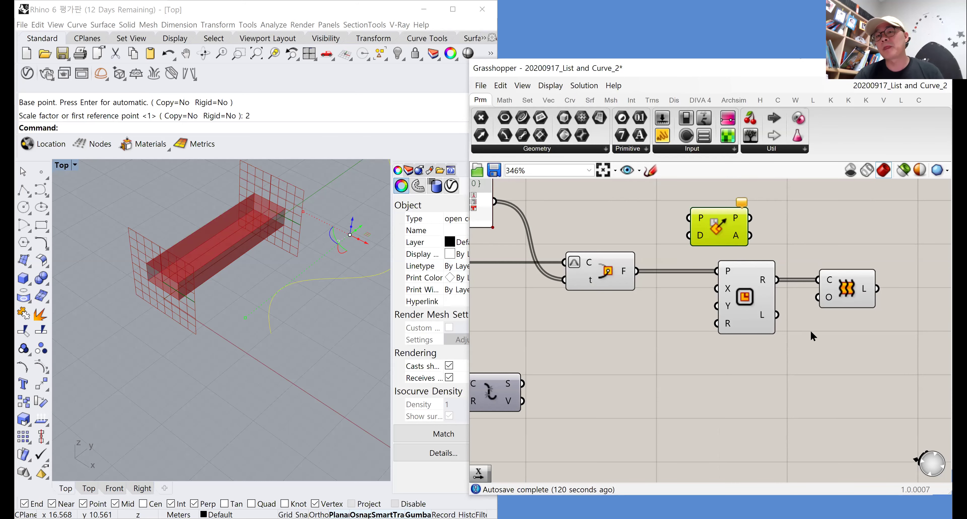
Move Rectangle and Loft aside to make room, and connect the Perp Frame output to Align Plane's plane input
drag(859, 369, 818, 350)
click(550, 299)
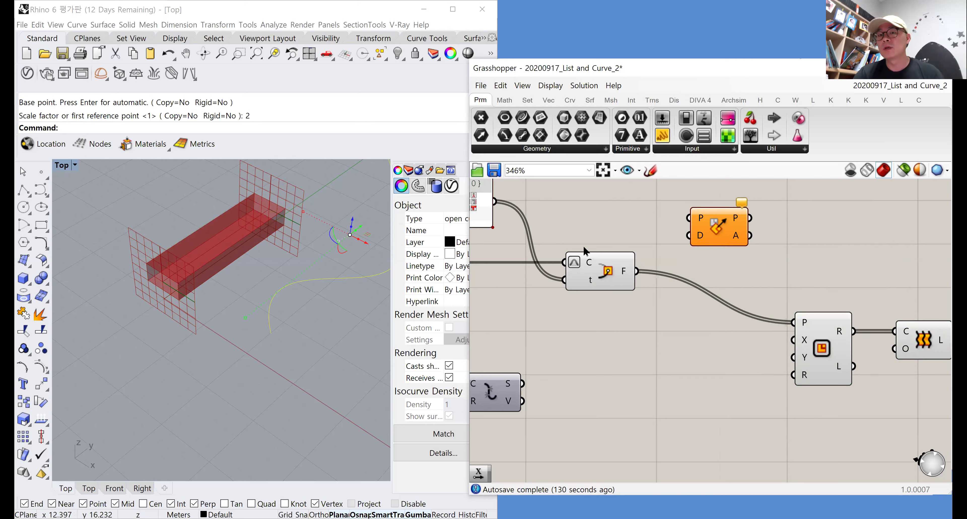
drag(638, 272, 689, 218)
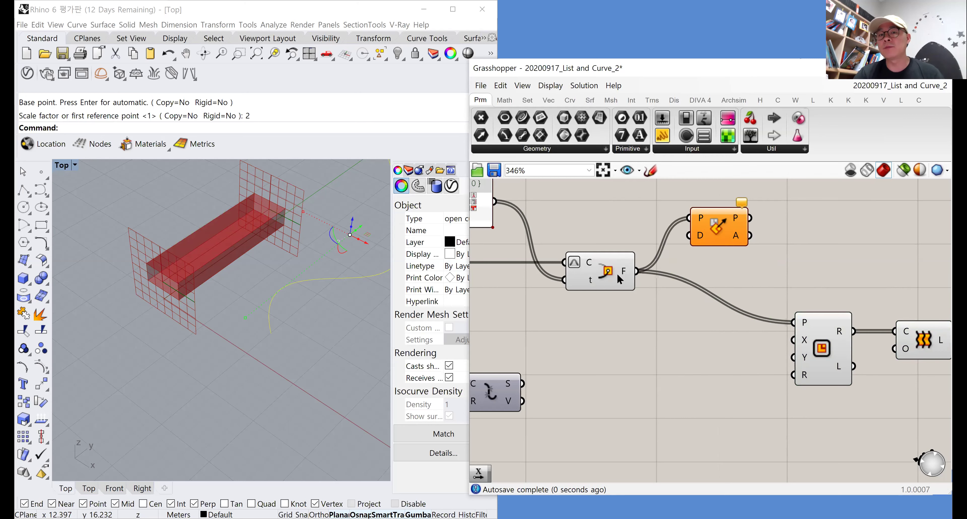
click(609, 277)
drag(609, 277, 605, 279)
mouse_move(586, 276)
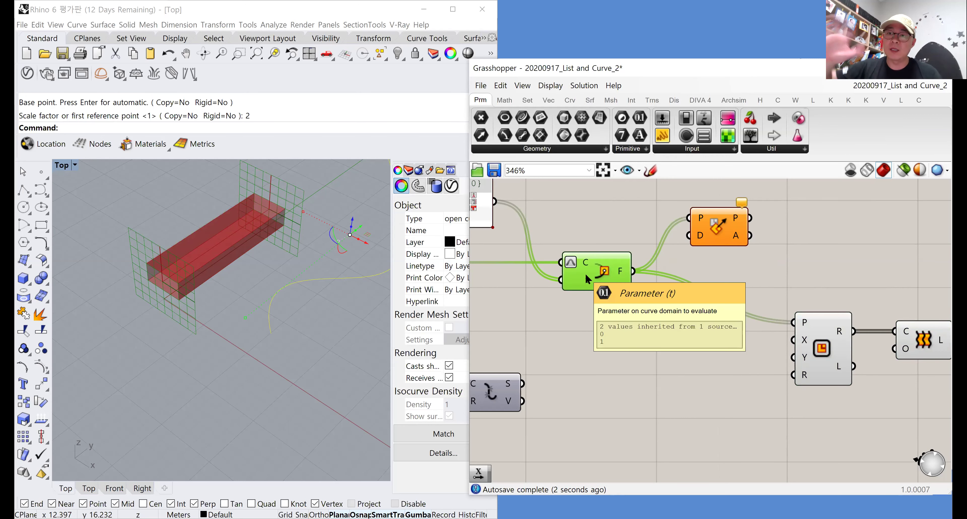
Add a Unit X vector, connect it to Align Plane's direction input, and arrange both components neatly
click(608, 225)
double_click(608, 225)
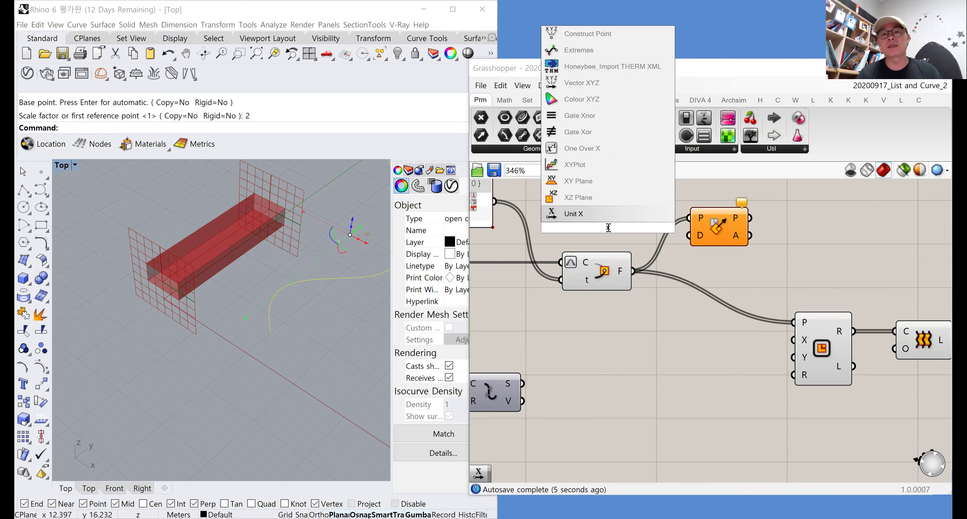
key(Return)
drag(636, 227, 689, 237)
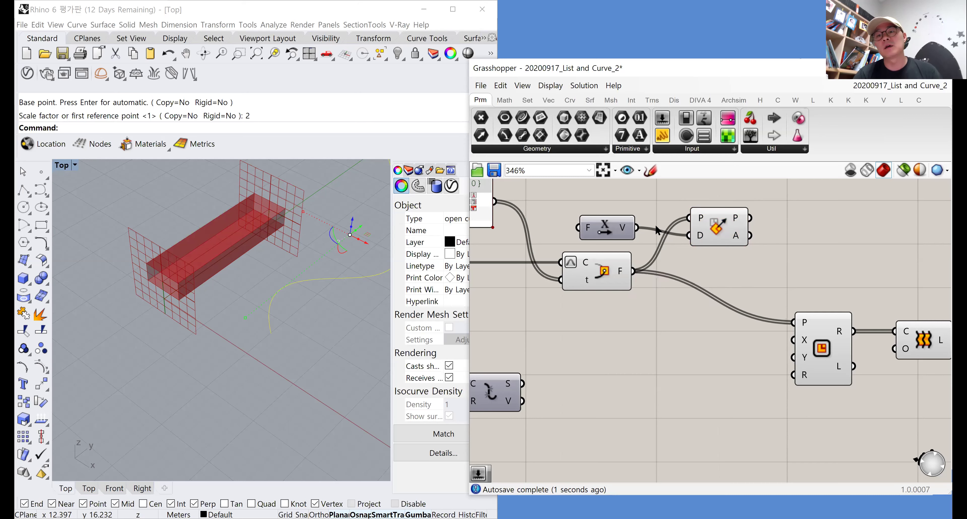
drag(727, 228, 763, 215)
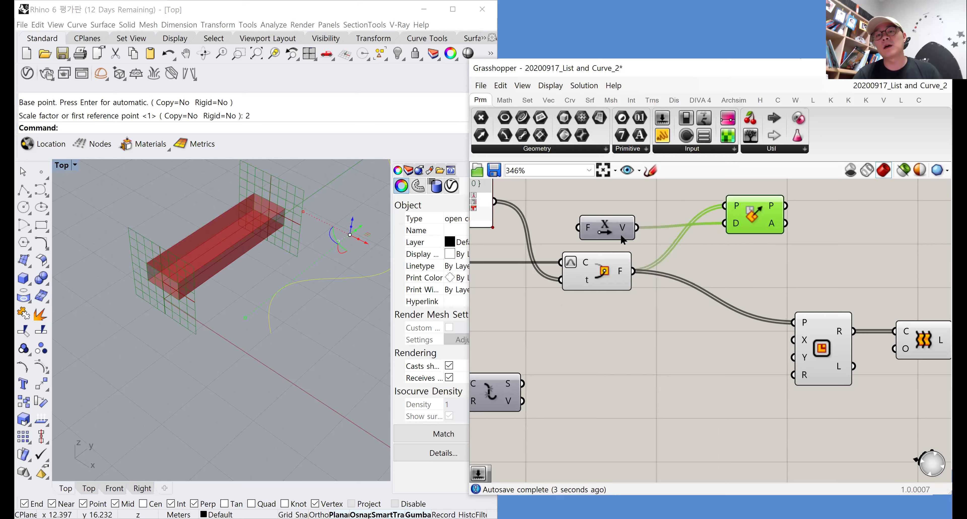
drag(621, 234, 643, 229)
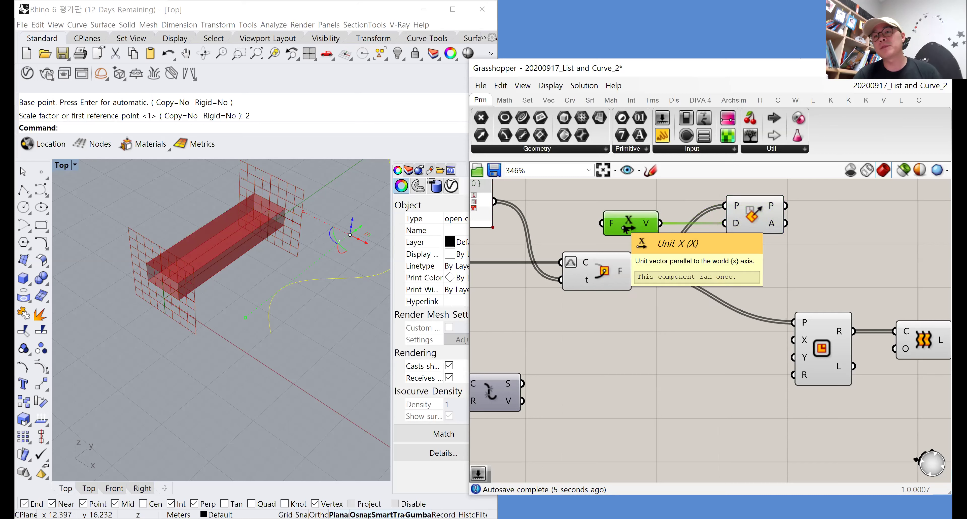
drag(625, 228, 637, 229)
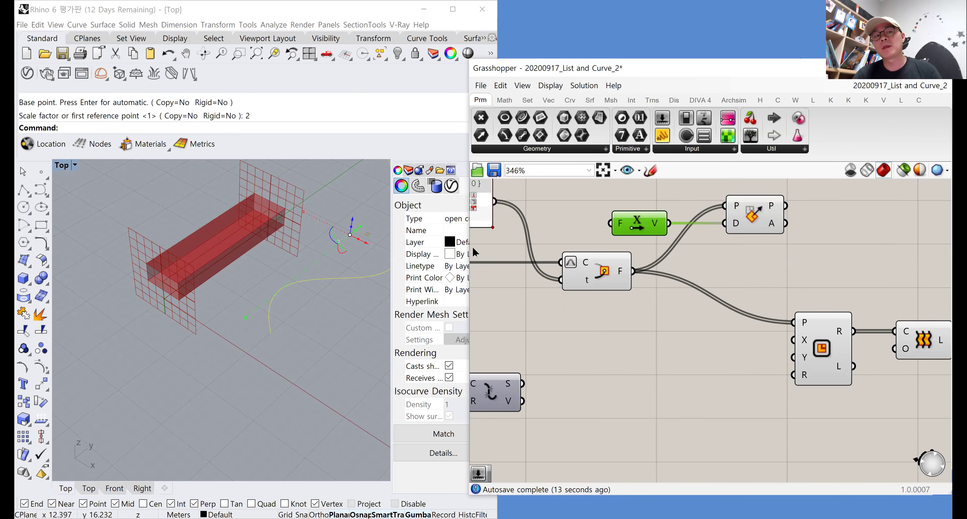
right_drag(248, 282, 257, 272)
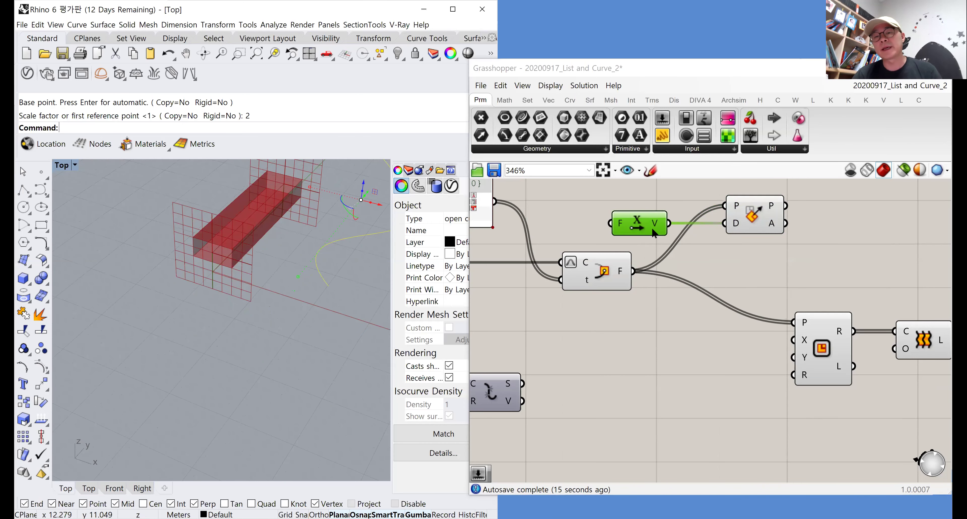
Connect the Align Plane output to the Rectangle component's plane input
right_drag(791, 213, 756, 218)
drag(754, 214, 770, 327)
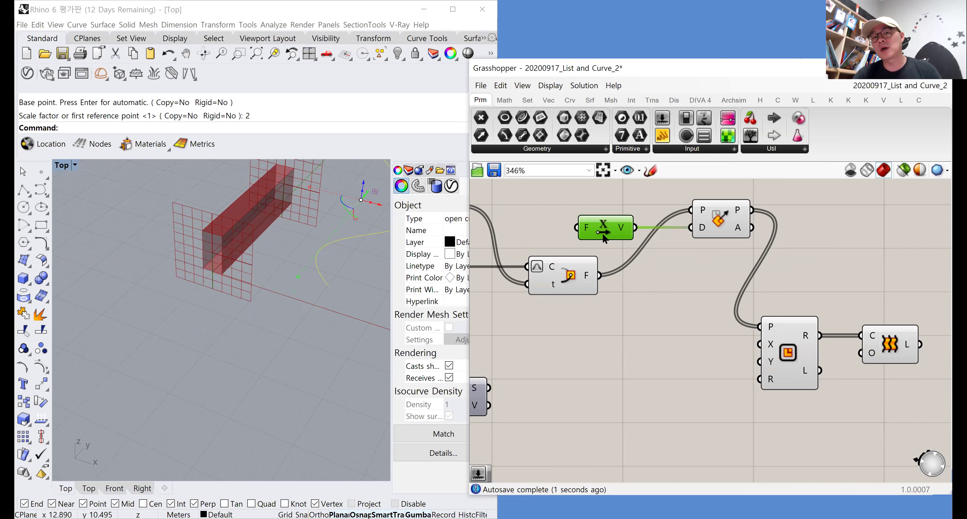
Add a Unit Y vector and connect it to Align Plane's direction input in place of Unit X
click(608, 203)
double_click(608, 202)
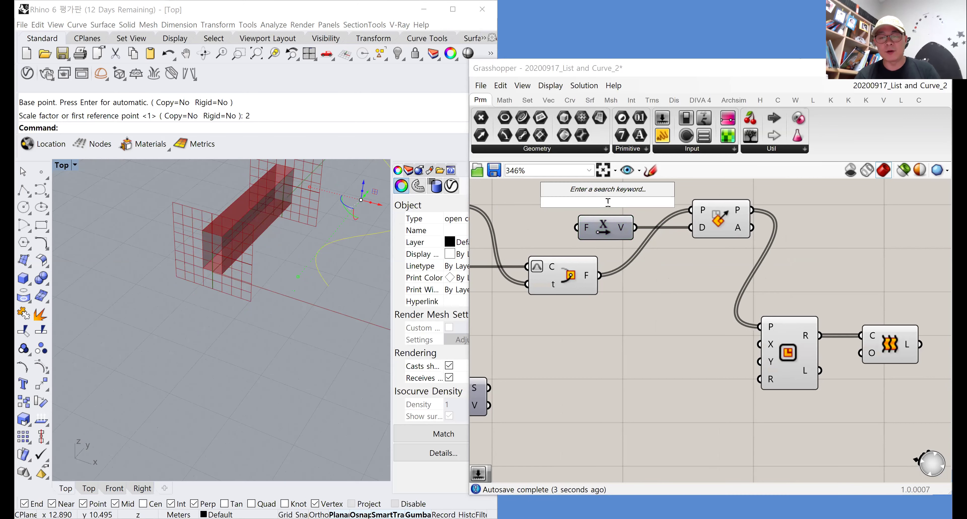
text(unit y)
key(Return)
drag(638, 203, 691, 228)
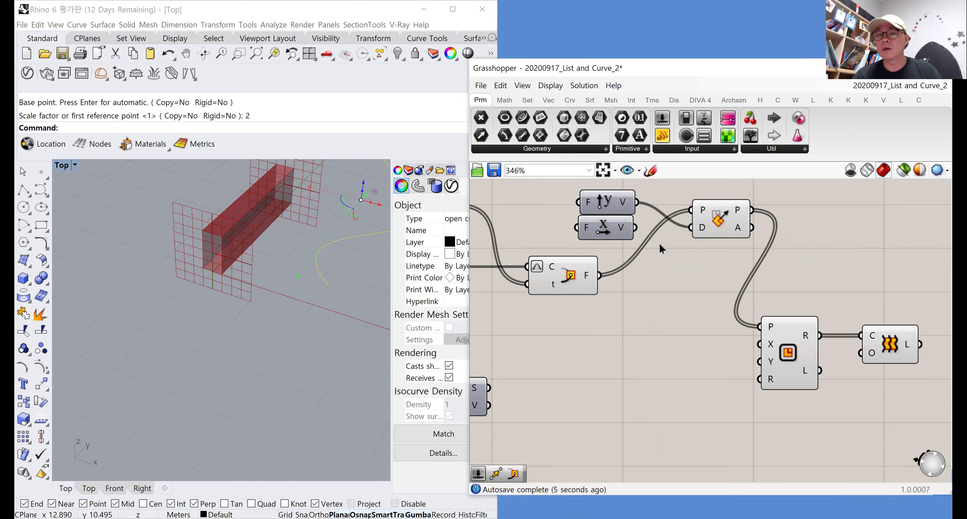
Move Align Plane in line between the Perp Frame and Rectangle components
drag(629, 208, 576, 186)
drag(718, 219, 685, 307)
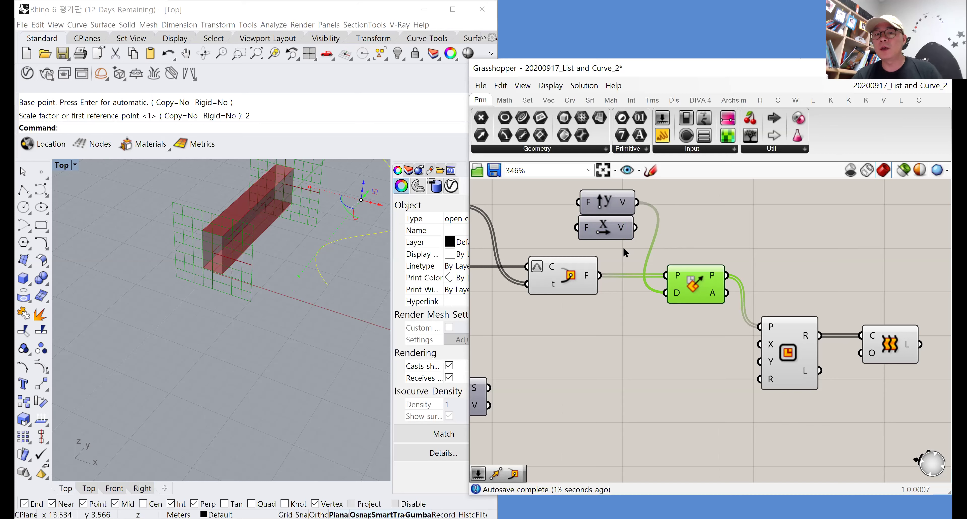
click(613, 196)
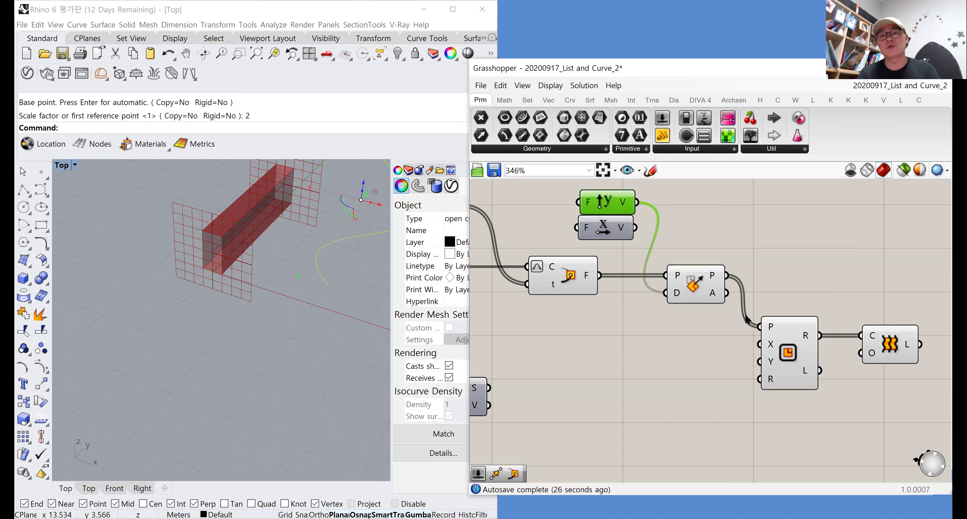
Reconnect Unit X to Align Plane's direction input, delete Unit Y, and place Unit X just below Perp Frame
drag(635, 228, 666, 293)
drag(613, 232, 611, 341)
click(609, 209)
key(Delete)
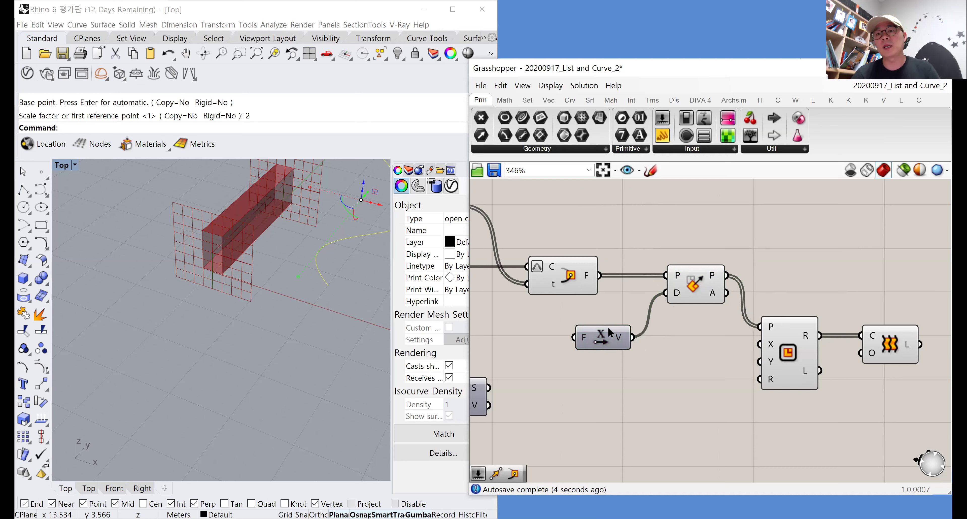
drag(609, 336, 576, 317)
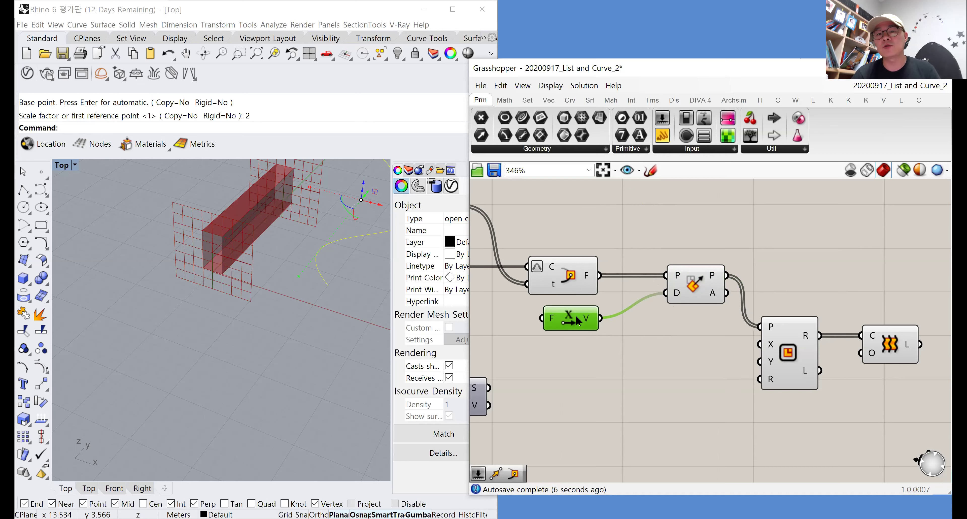
Line up the Rectangle and Loft components in a row after Align Plane
mouse_move(642, 354)
right_down()
mouse_move(629, 319)
mouse_move(640, 345)
mouse_move(632, 351)
right_up()
drag(717, 329, 736, 280)
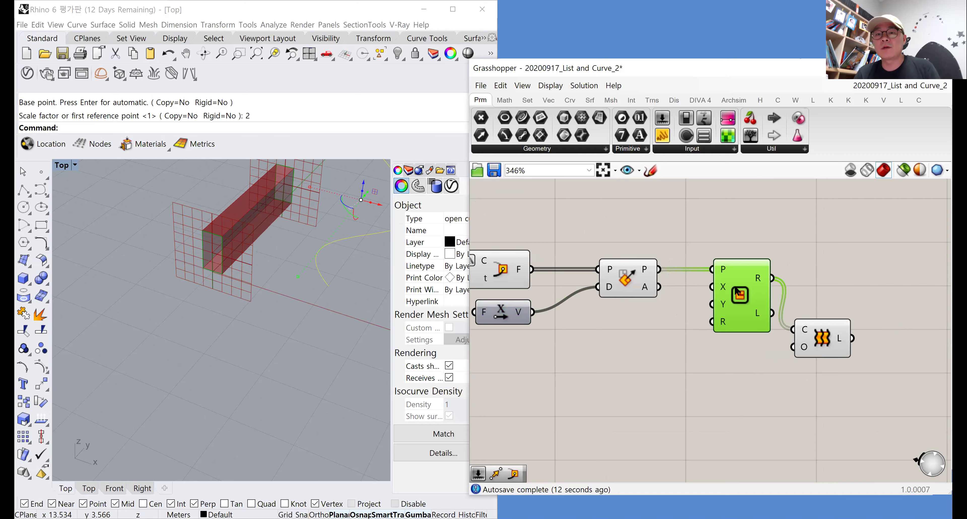
drag(809, 335, 847, 284)
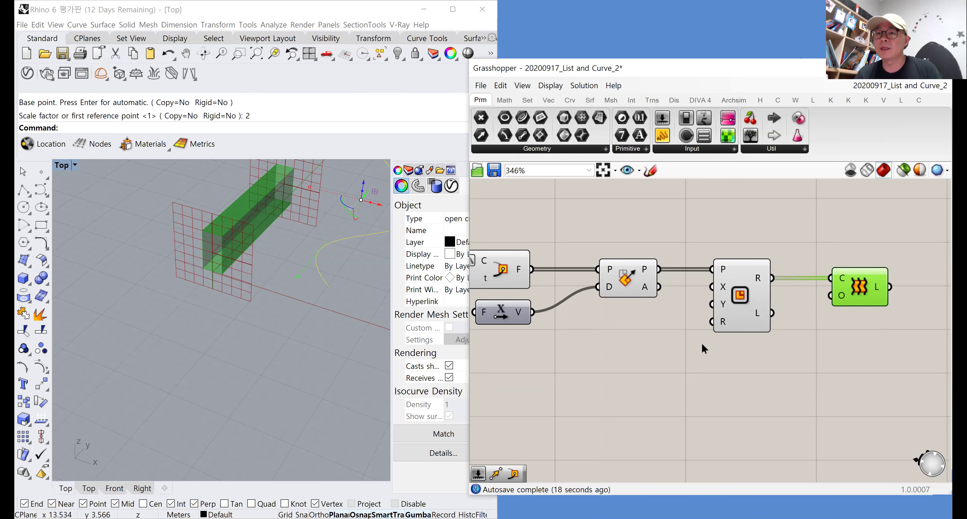
click(668, 364)
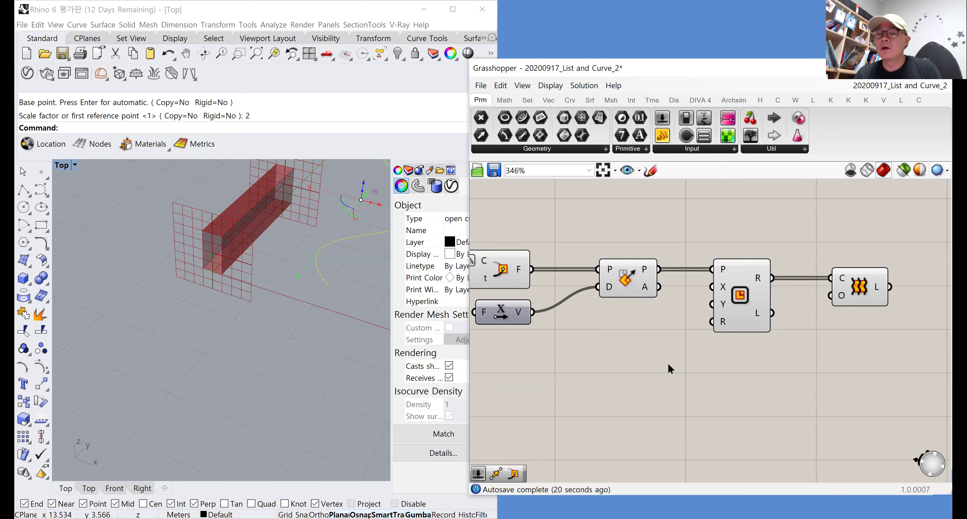
Add a 0.1 number slider and connect it to both the X and Y size inputs of Rectangle
double_click(668, 365)
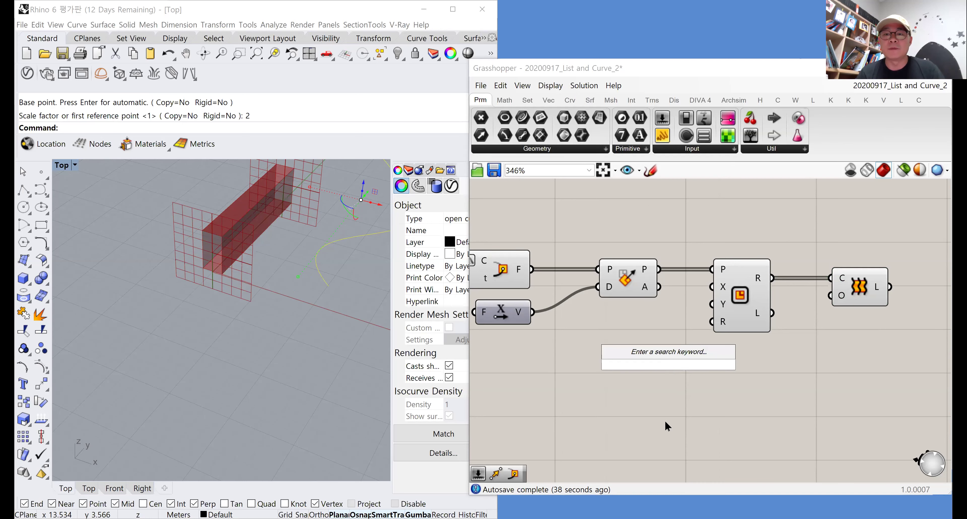
right_drag(720, 296, 796, 273)
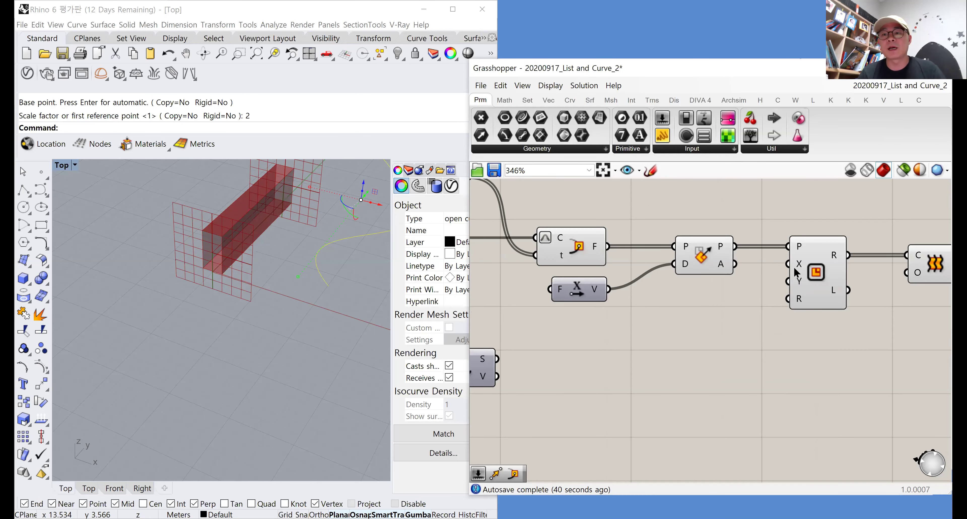
double_click(697, 349)
text(0.1)
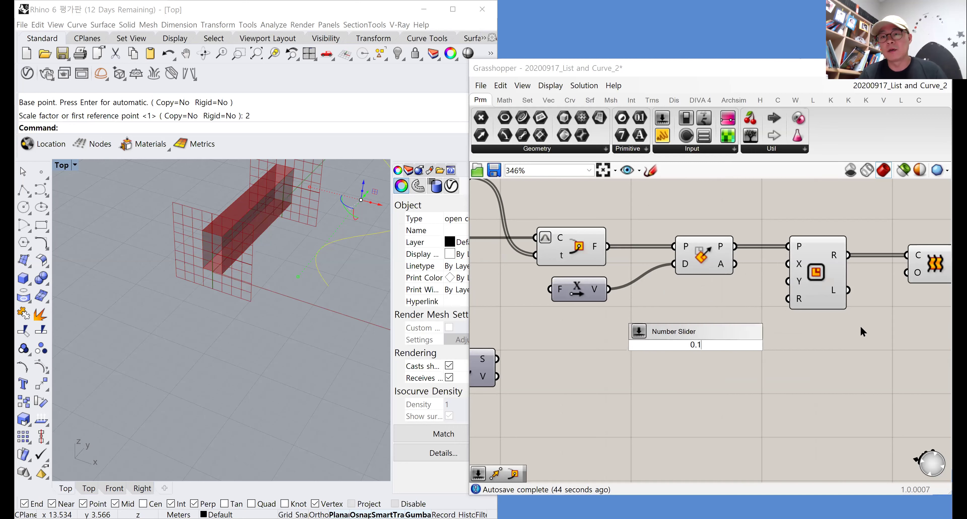
key(Return)
drag(768, 344, 787, 267)
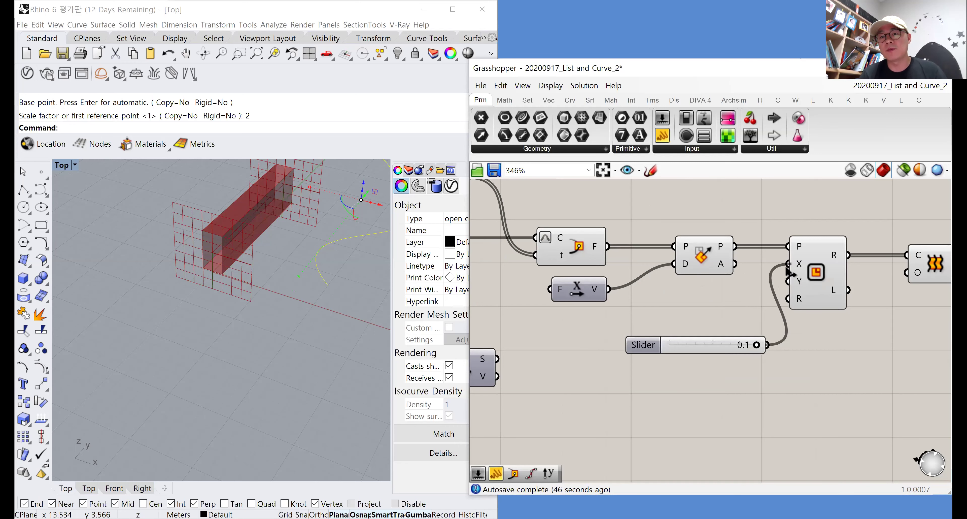
shift+drag(768, 345, 787, 281)
Examine the end of the lofted member up close and compare its position with the source curve
scroll(190, 245, up, 4)
scroll(164, 237, down, 1)
text(Z)
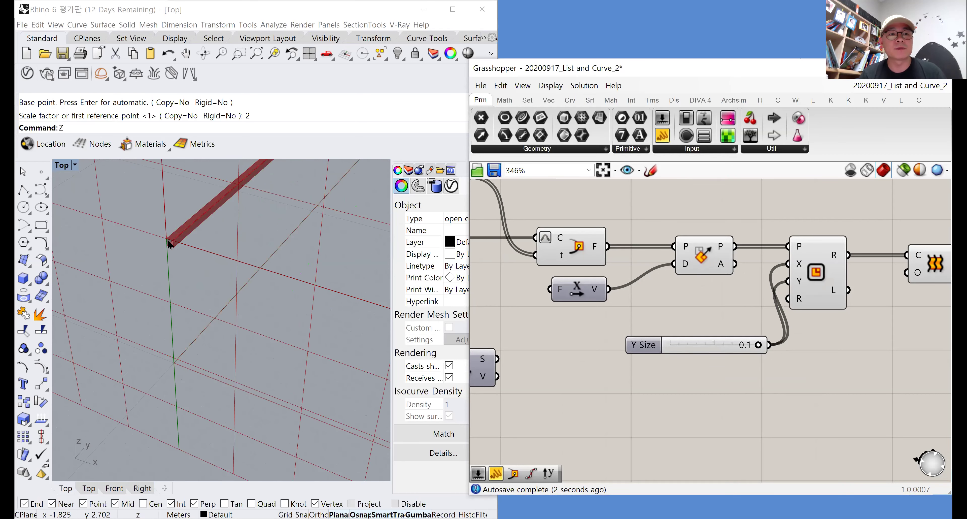
key(Return)
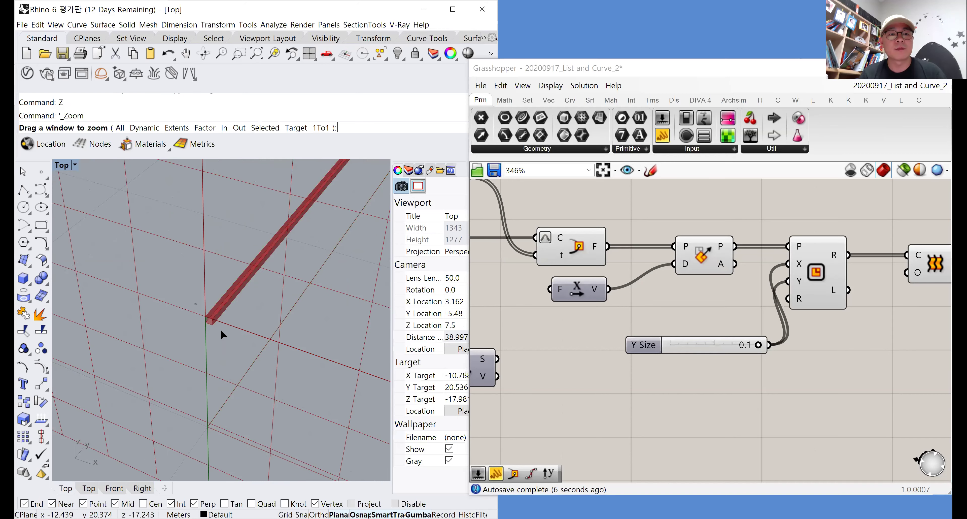
click(221, 328)
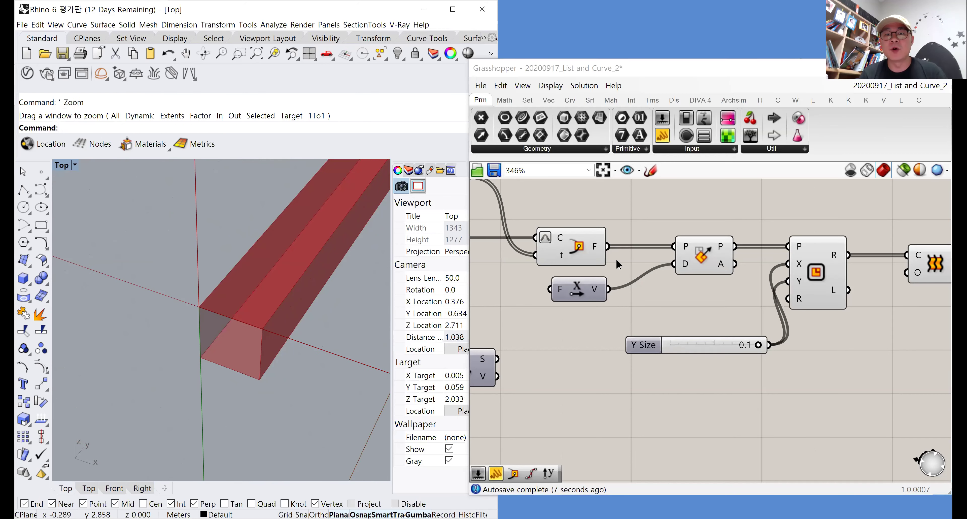
scroll(619, 265, down, 4)
click(578, 260)
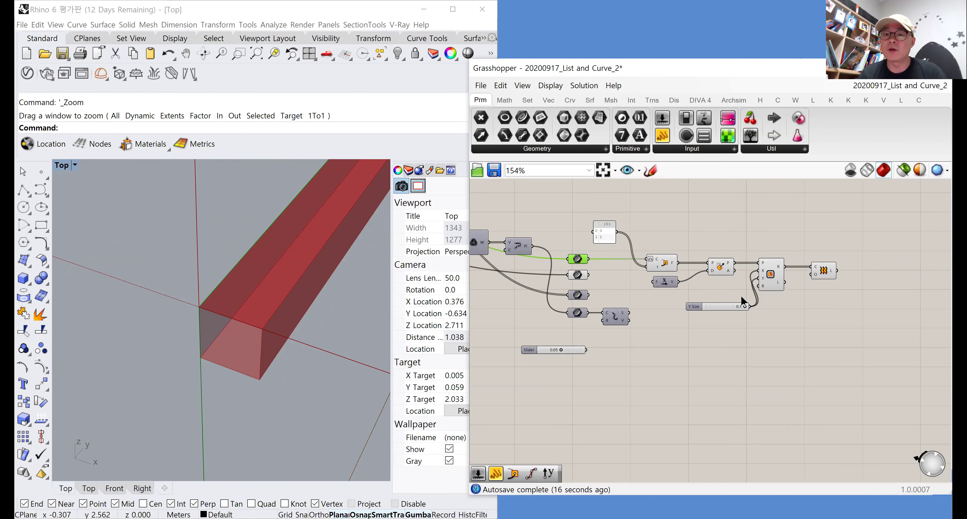
scroll(738, 285, up, 2)
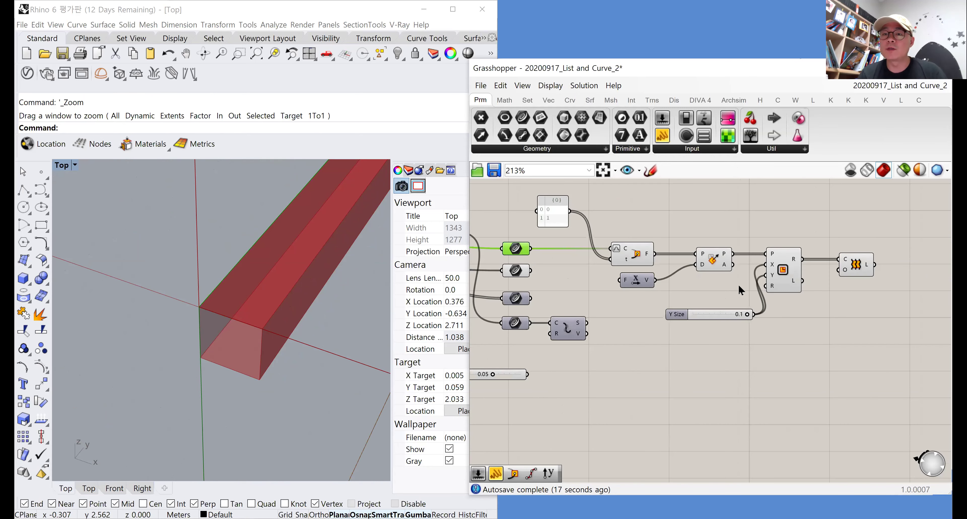
Delete the 0.1 size slider and add a Construct Domain component below Rectangle
click(721, 313)
key(Delete)
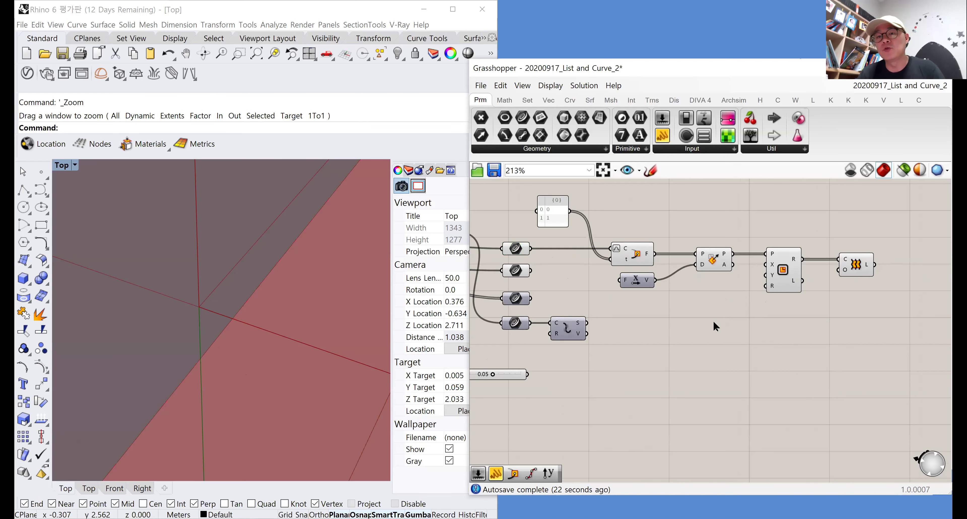
double_click(713, 322)
text(construct o)
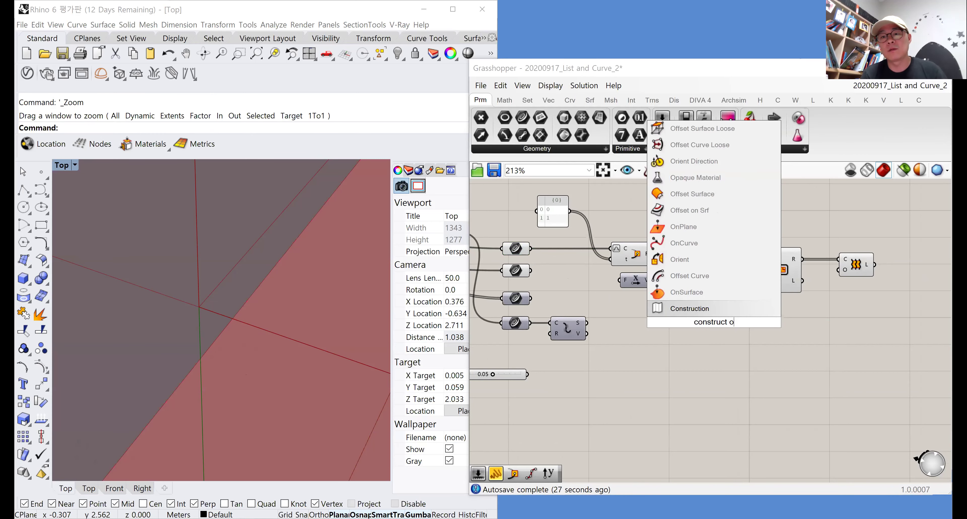
key(BackSpace)
text(domain)
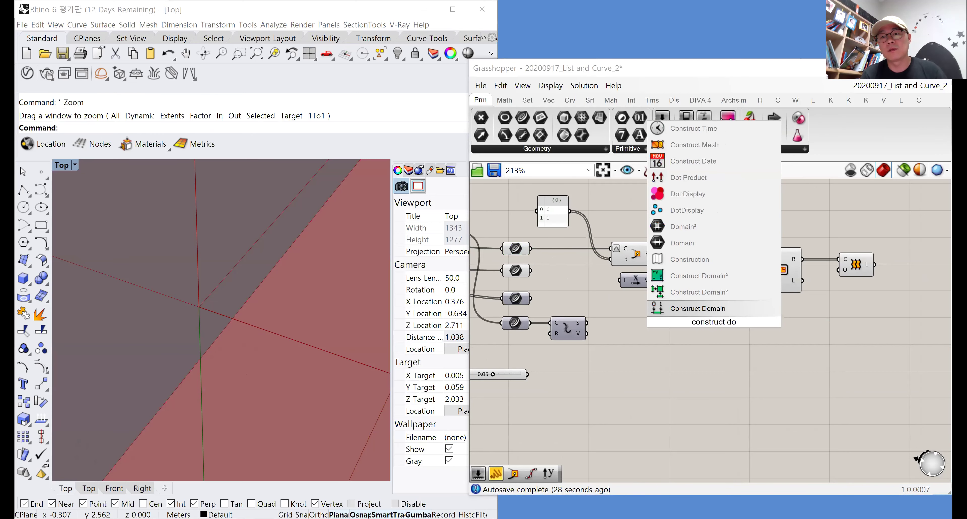
click(720, 308)
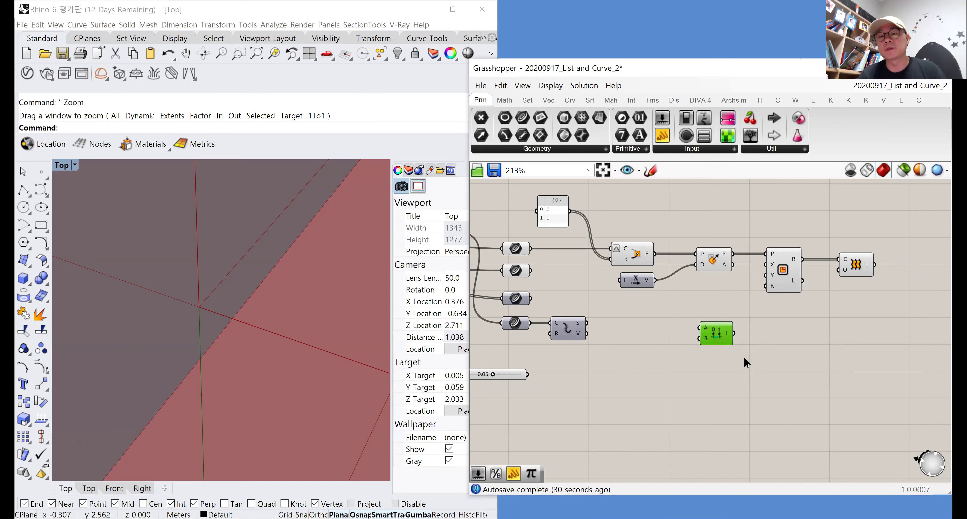
Add a 0.1 number slider and a Division component dividing by 2, and connect the slider to Division's A input
double_click(677, 361)
text(0.1)
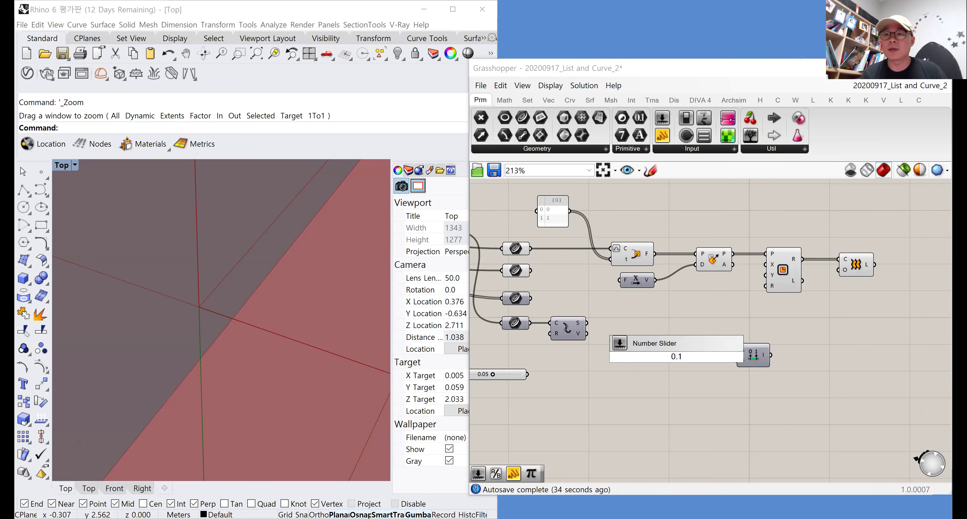
key(Return)
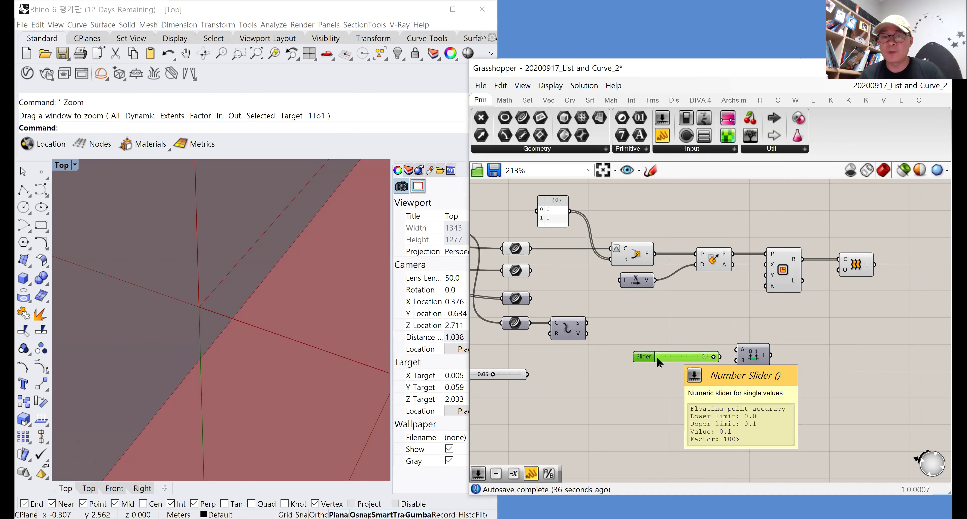
drag(658, 361, 617, 364)
click(673, 390)
double_click(673, 390)
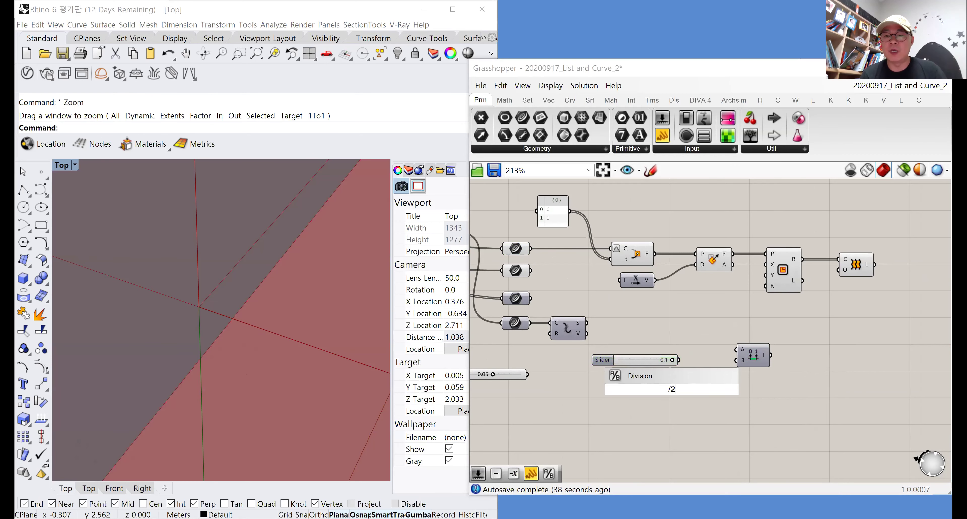
text(/)
key(Return)
drag(679, 359, 796, 363)
Add a Negative component, feed it the Division result, and connect the negative and positive halves to Construct Domain's A and B inputs
click(756, 402)
double_click(757, 402)
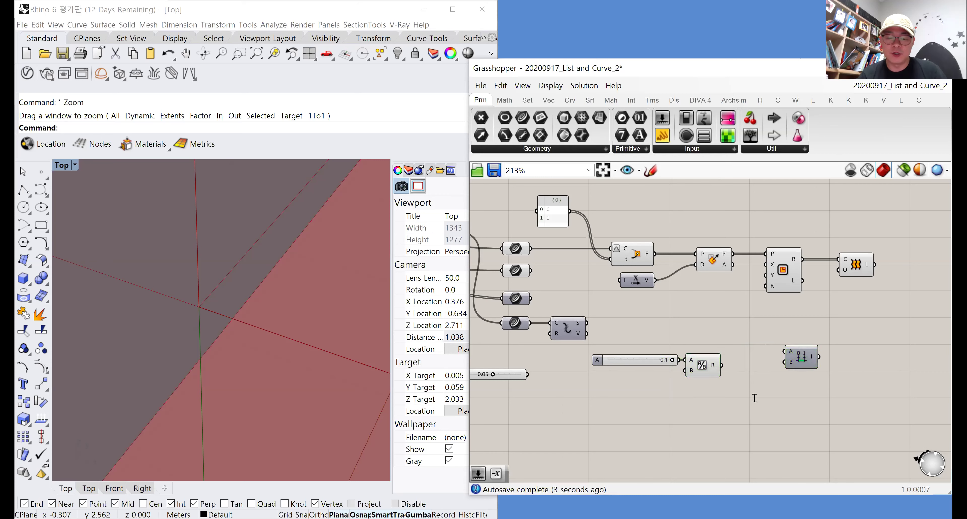
text(nega)
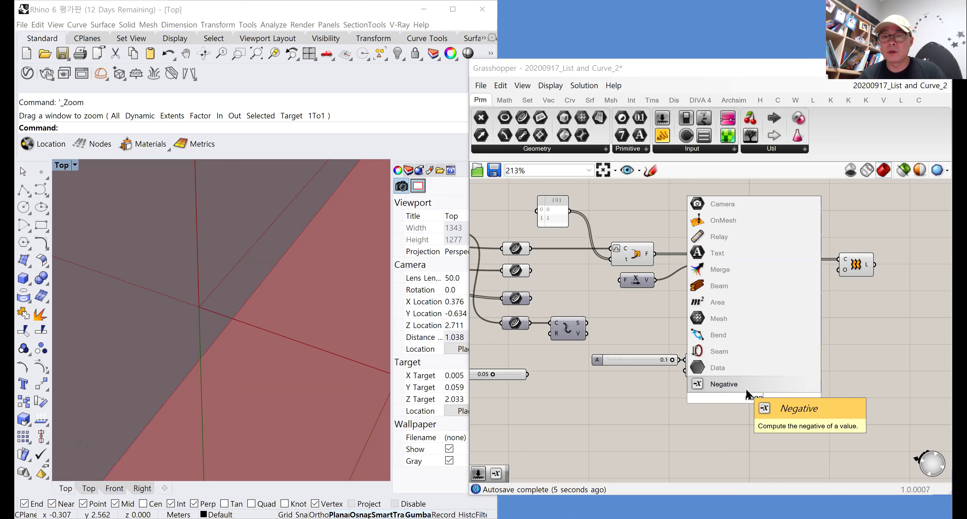
key(Return)
drag(722, 365, 740, 398)
drag(738, 364, 703, 362)
click(816, 356)
drag(640, 360, 637, 352)
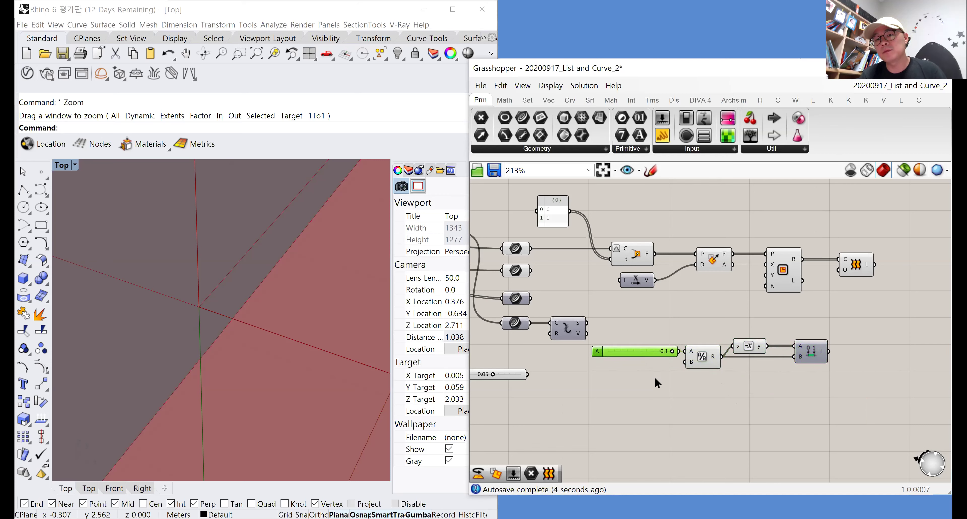
click(672, 371)
mouse_move(689, 362)
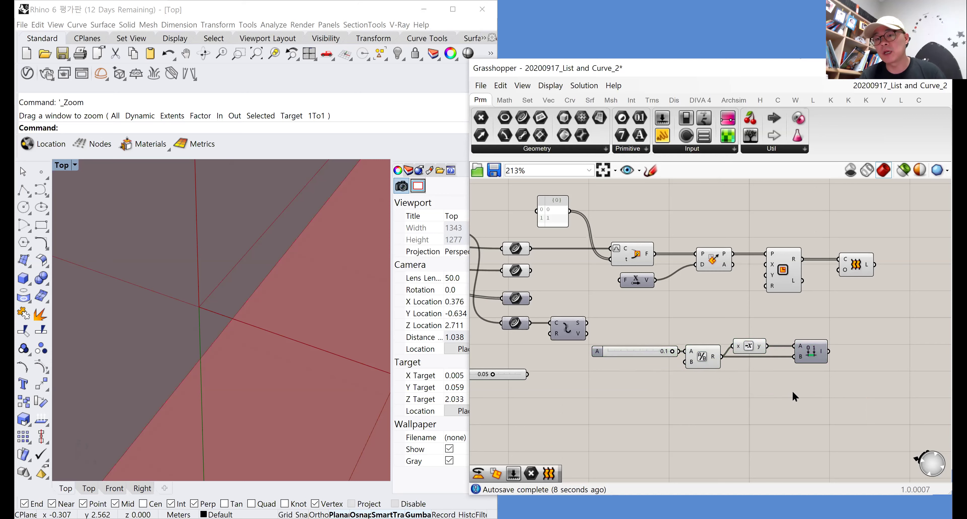
Connect the domain output to Rectangle's X and Y size inputs, and check the lofted member against its source curve
drag(829, 351, 768, 276)
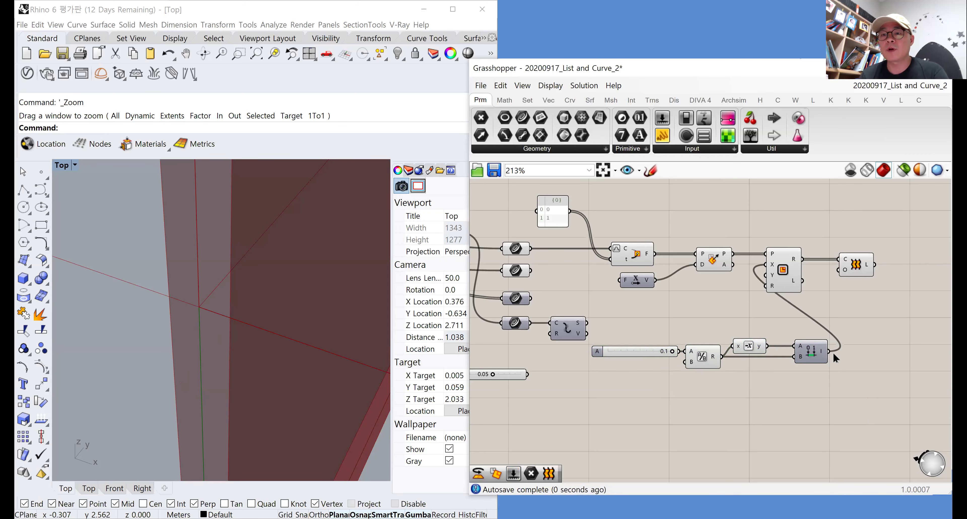
drag(829, 352, 768, 283)
scroll(182, 338, down, 8)
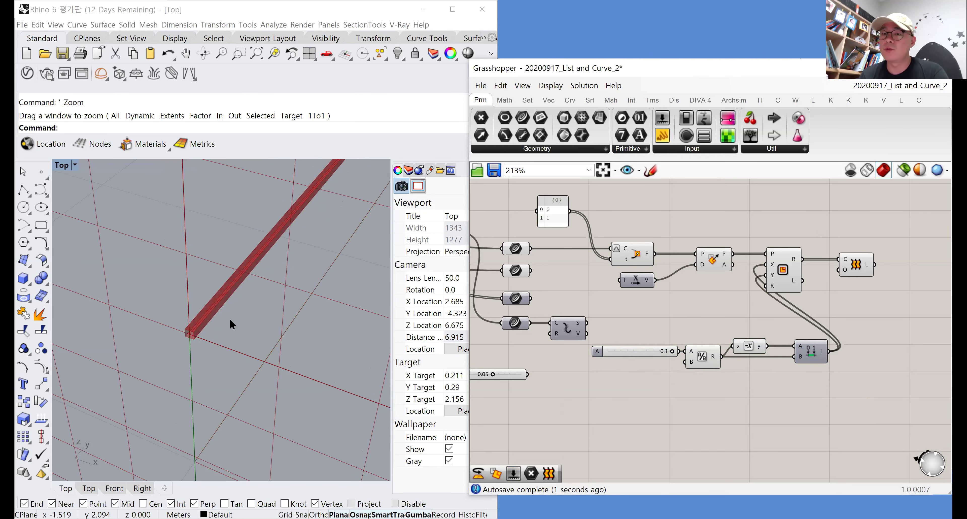
scroll(243, 347, up, 8)
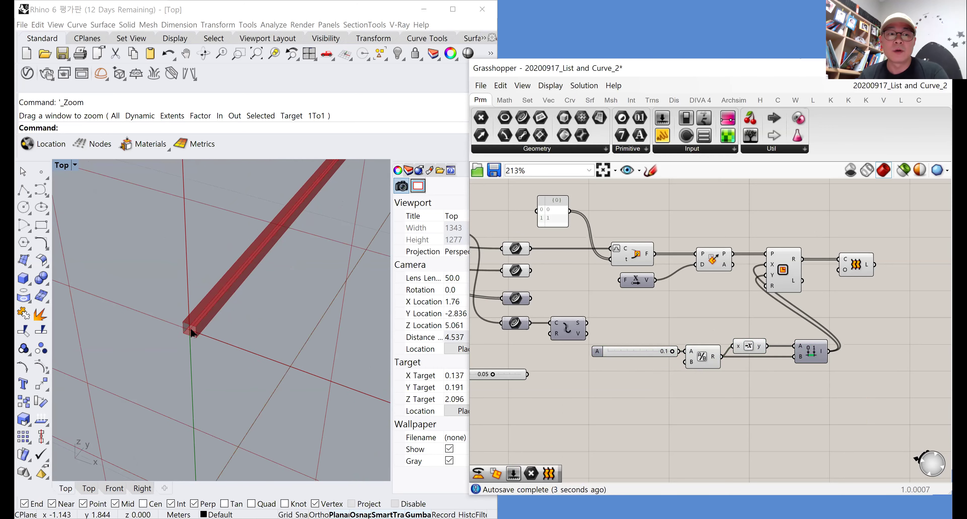
right_drag(536, 257, 623, 275)
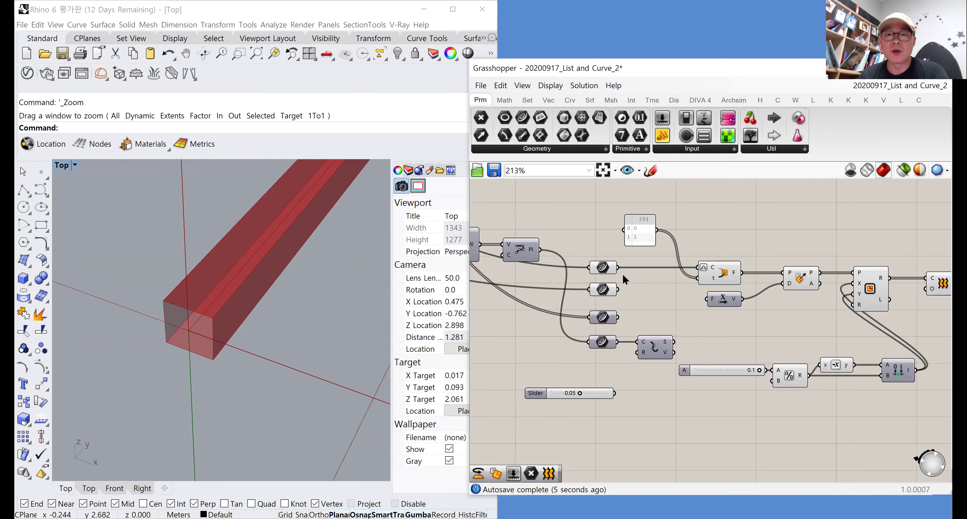
click(605, 269)
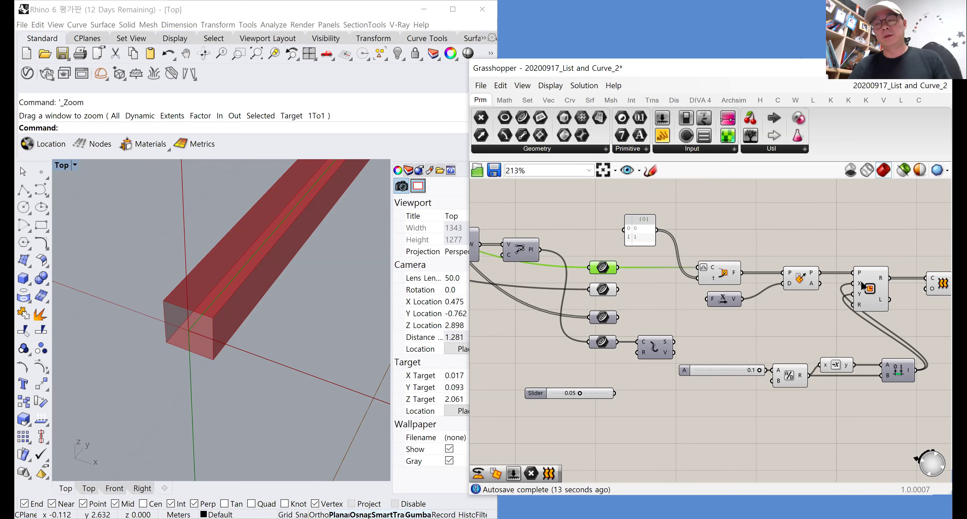
Combine the Division, Negative and Construct Domain components into a cluster and place it beside the 0.1 slider
right_drag(860, 286, 803, 228)
drag(862, 338, 723, 288)
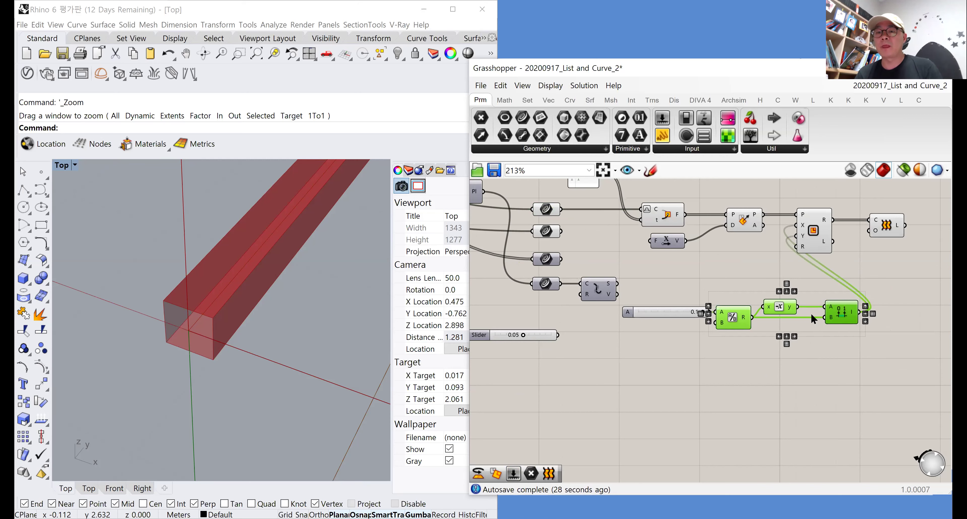
right_click(764, 267)
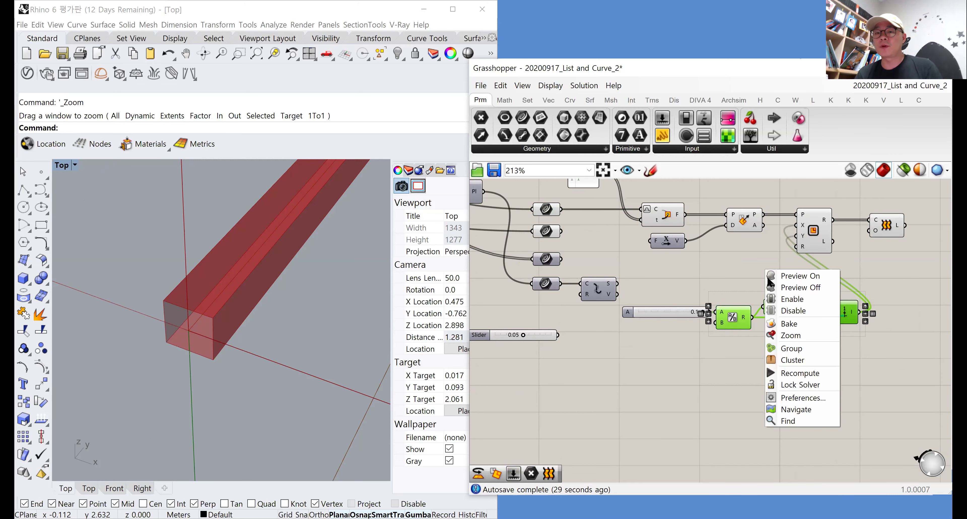
click(781, 360)
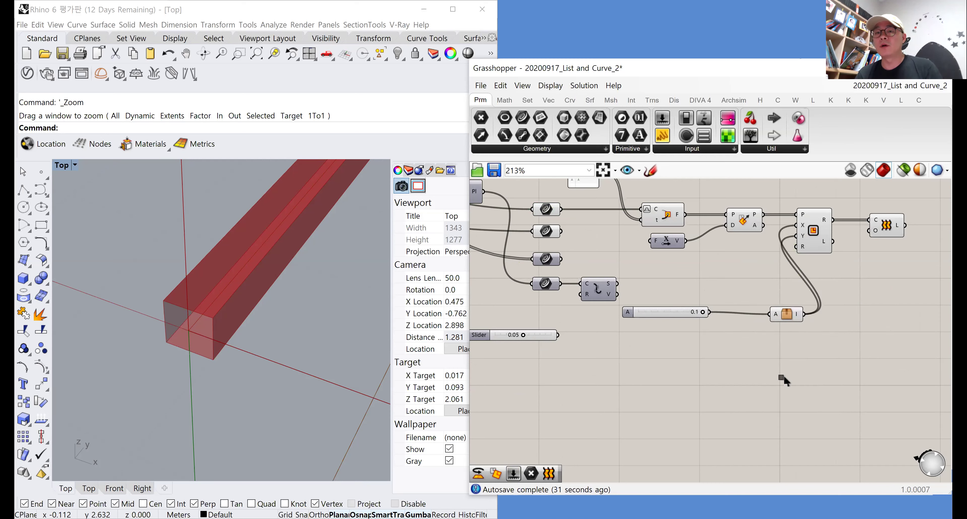
drag(787, 314, 749, 316)
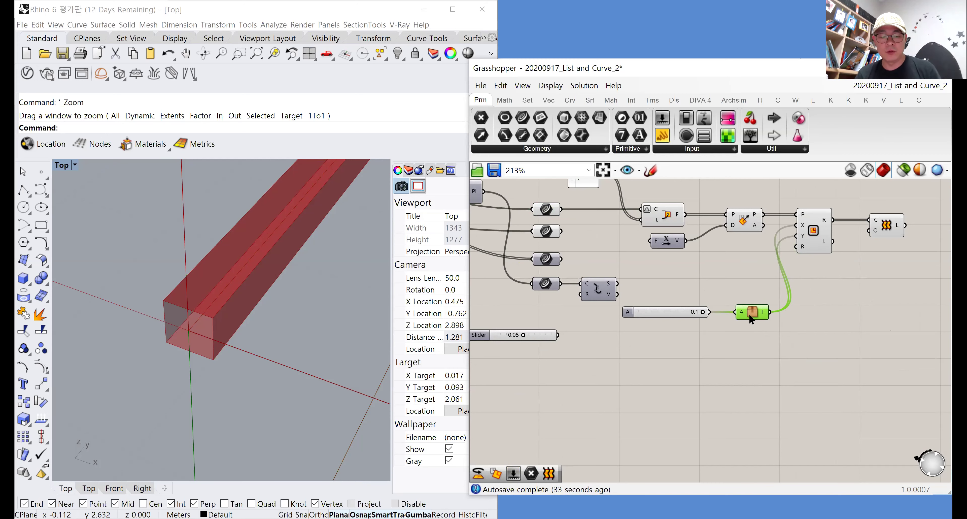
Group the cluster and label the group "Construct Rectangle Domain"
key(ctrl+g)
scroll(753, 312, up, 3)
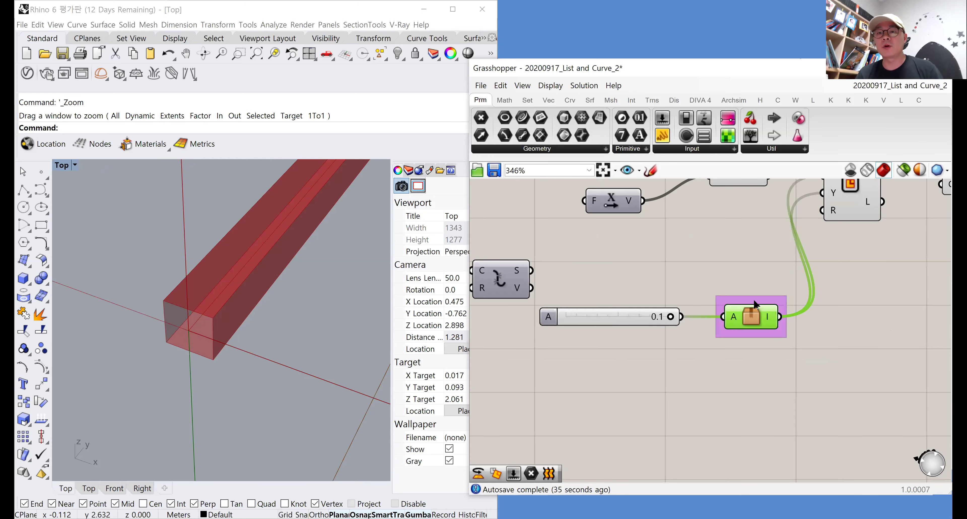
right_click(755, 301)
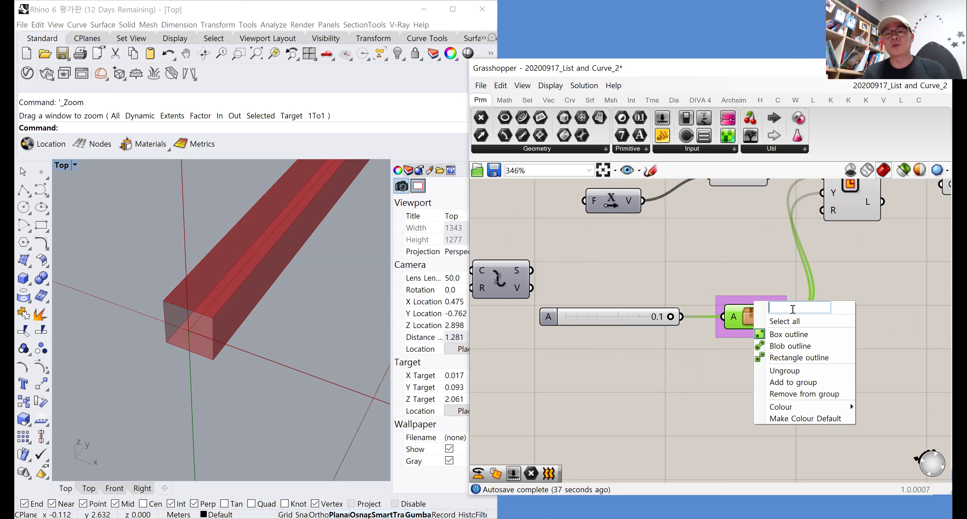
text(Construct Domain)
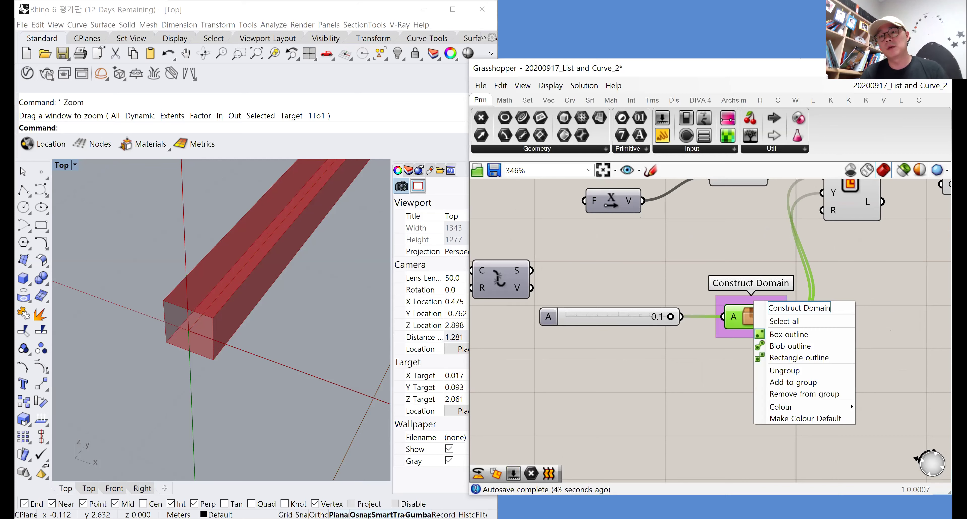
key(Left)
text(Recta)
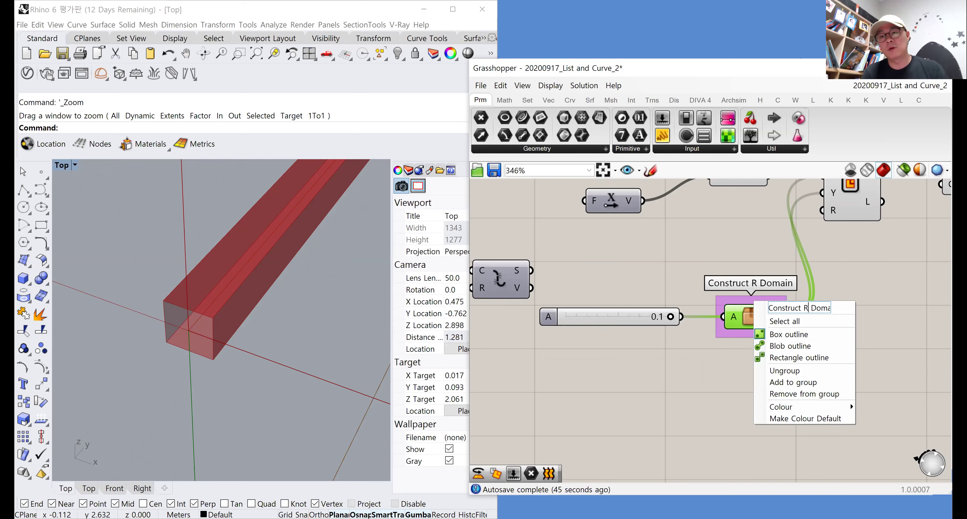
text(ngle)
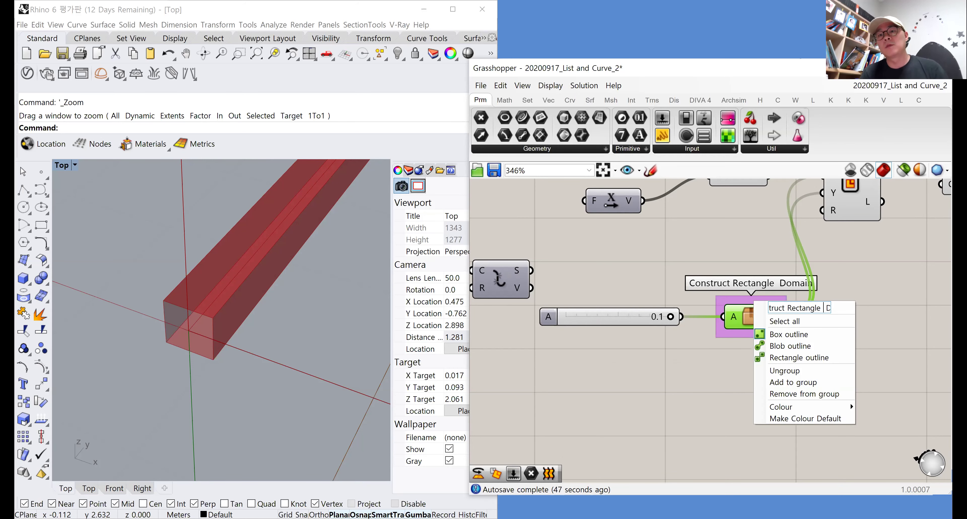
key(BackSpace)
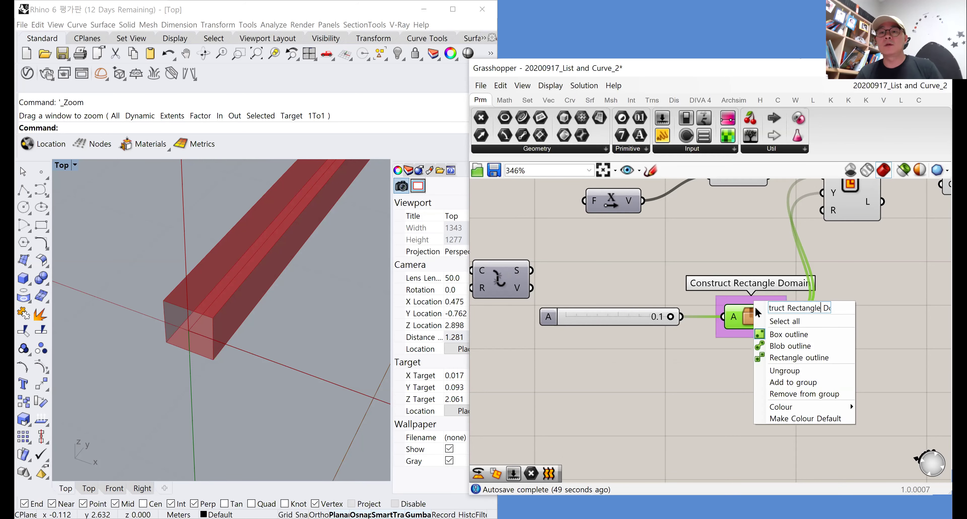
key(Return)
Adjust the position of the Construct Rectangle Domain cluster next to the 0.1 slider
scroll(712, 293, down, 3)
drag(701, 302, 705, 303)
key(ctrl+z)
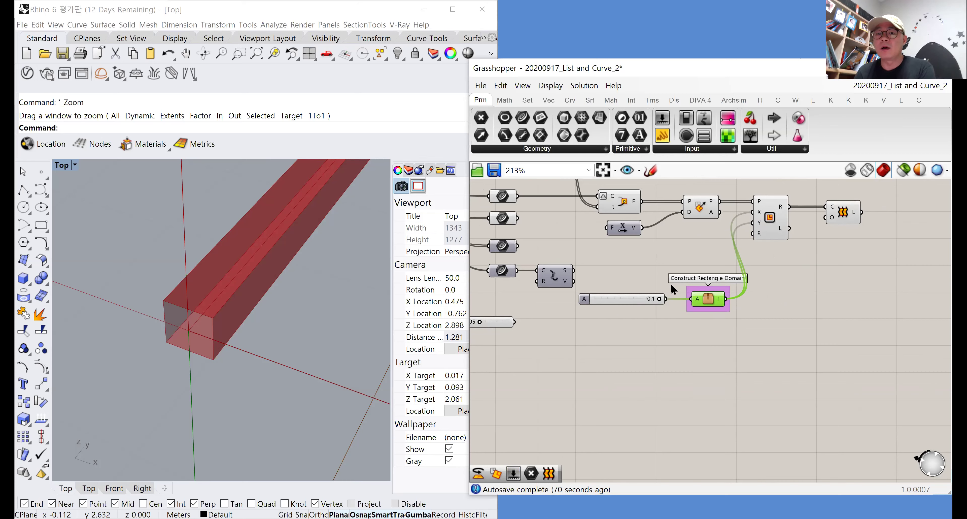
drag(712, 300, 708, 300)
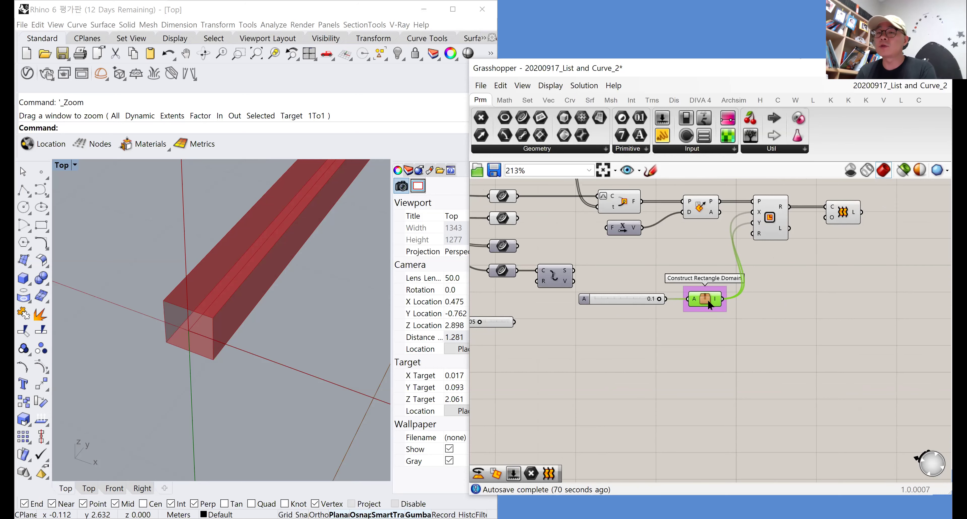
click(745, 294)
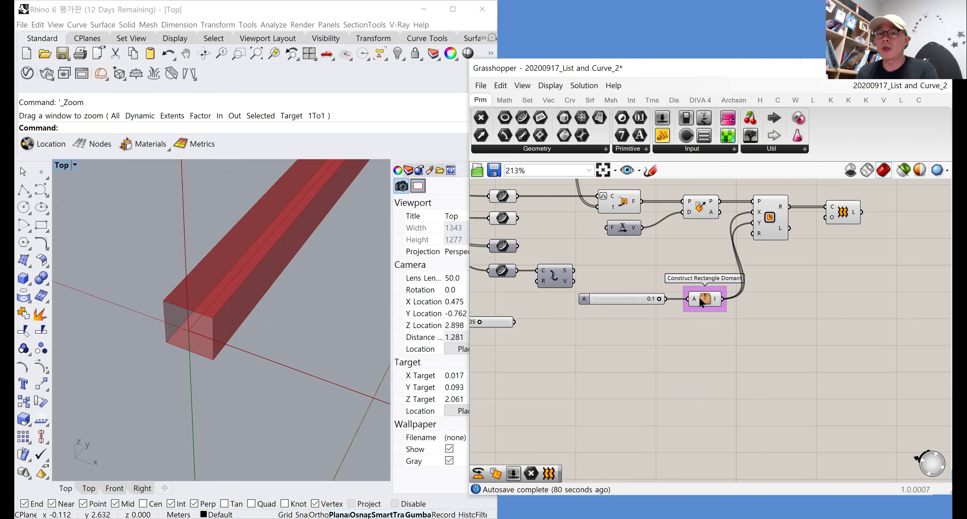
Open the cluster to examine its internal components, then discard and close it without saving the document
mouse_move(709, 298)
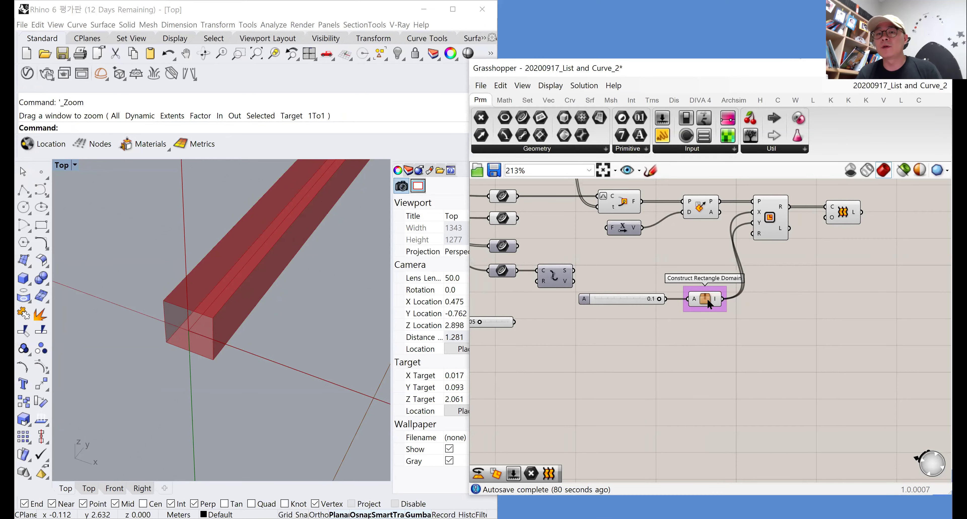
double_click(697, 298)
scroll(709, 336, up, 3)
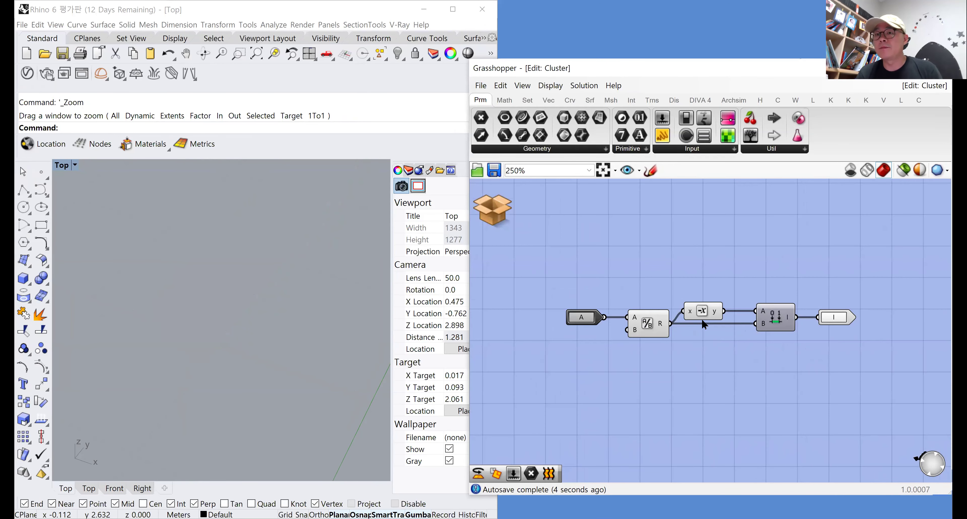
mouse_move(702, 316)
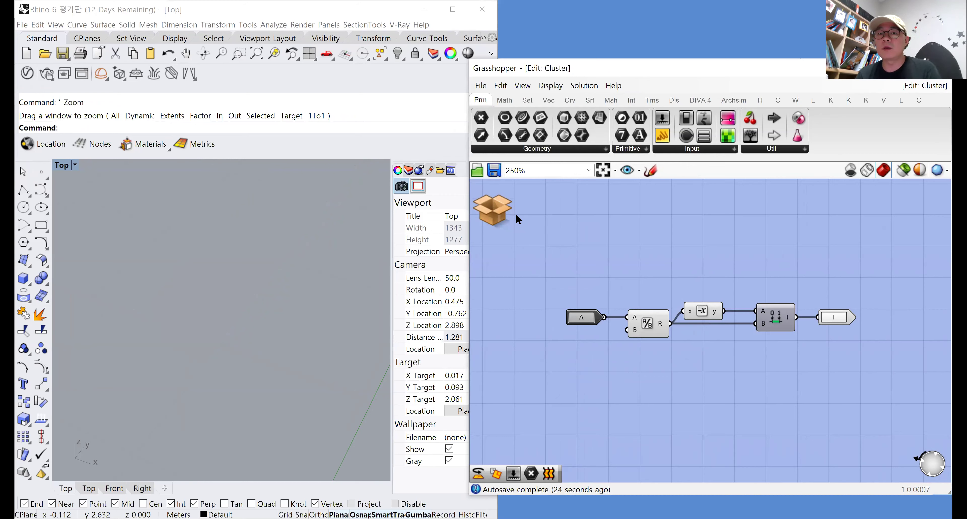
click(502, 216)
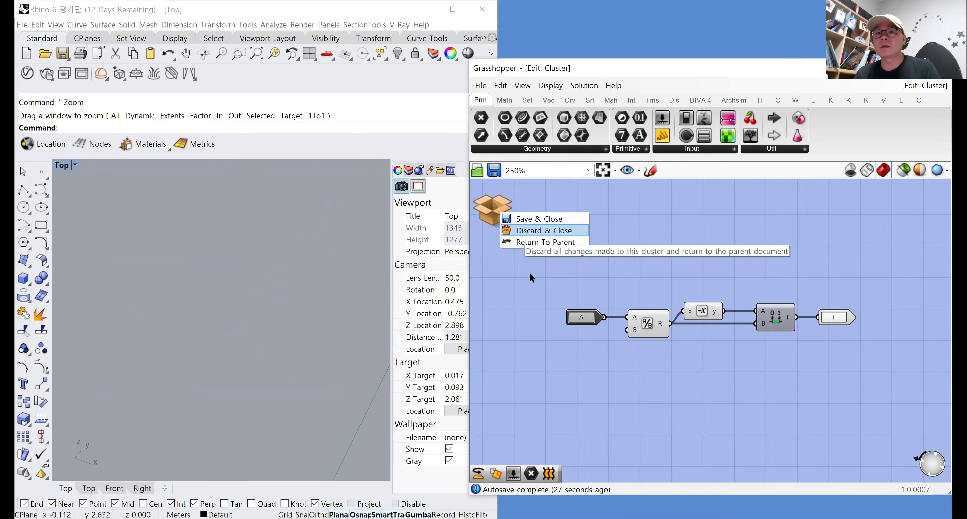
click(527, 231)
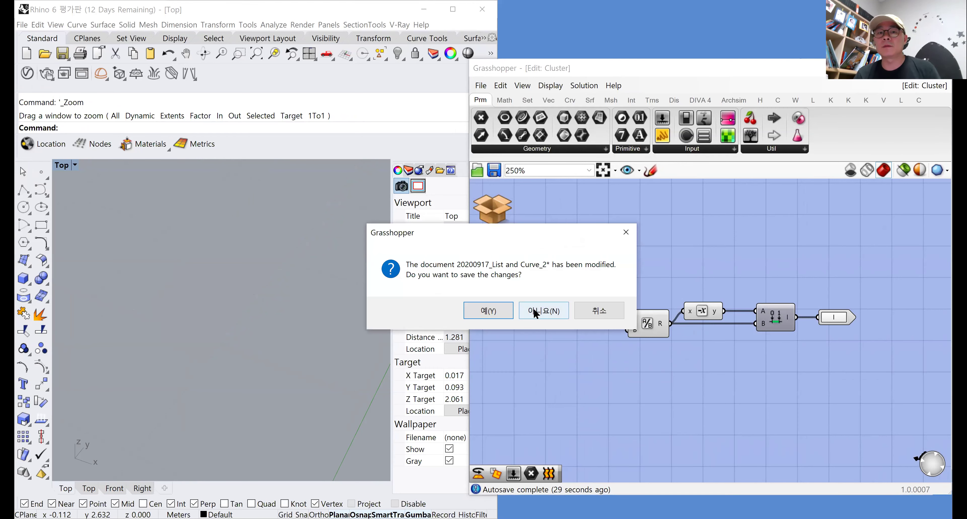
click(533, 310)
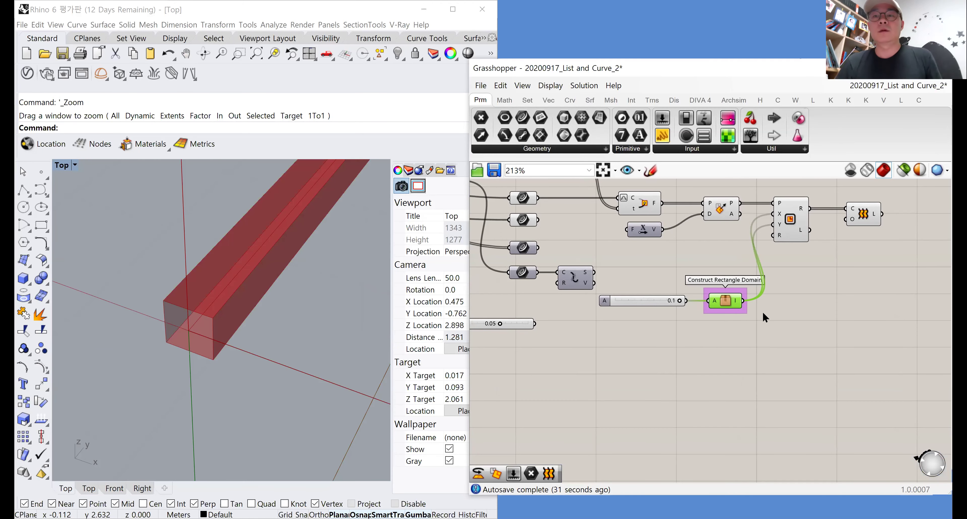
click(787, 250)
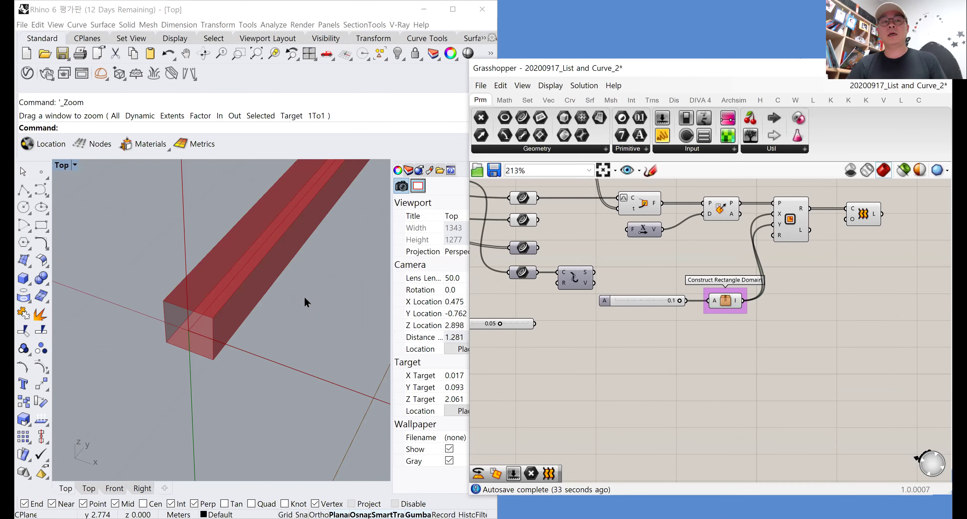
Duplicate the frame, Unit X, plane alignment, Rectangle and Loft chain below the original and connect the second Curve parameter to its frame component
scroll(304, 300, down, 10)
right_drag(649, 288, 618, 317)
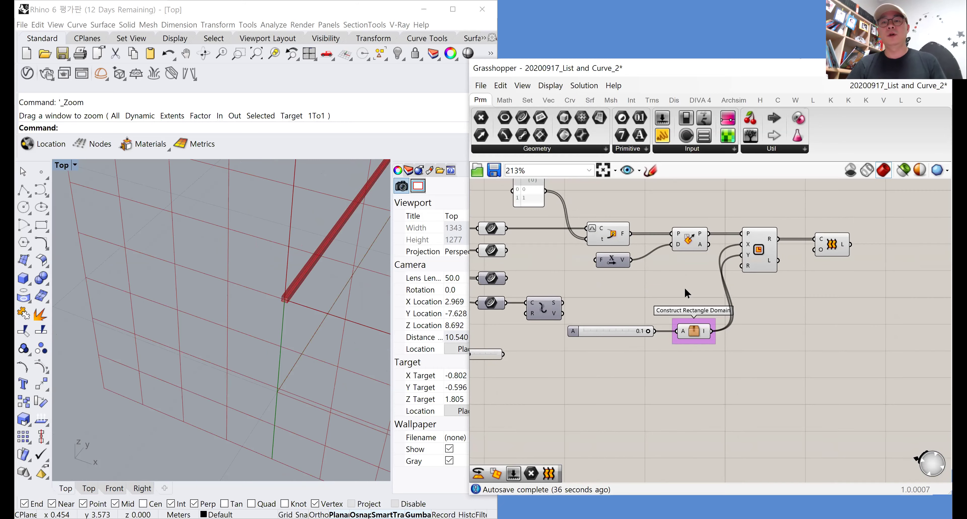
right_drag(723, 269, 737, 269)
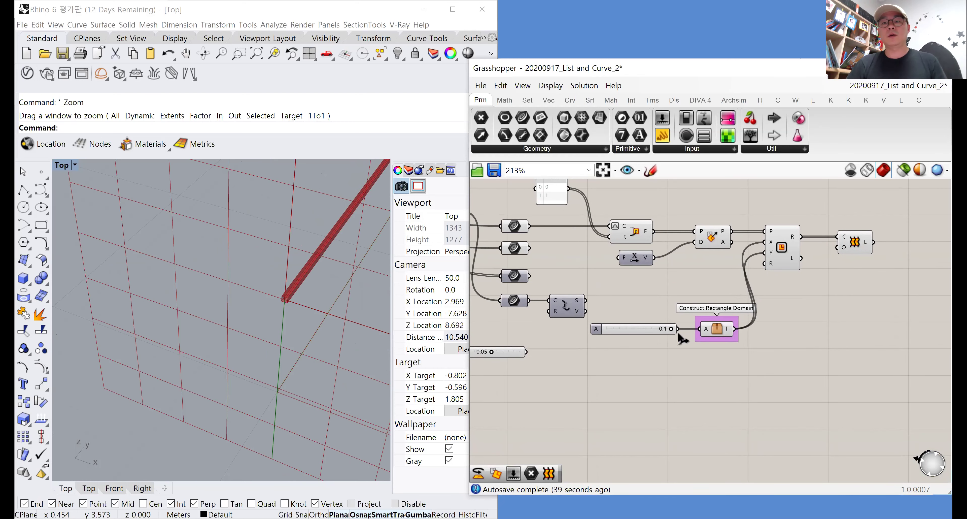
drag(885, 295, 607, 212)
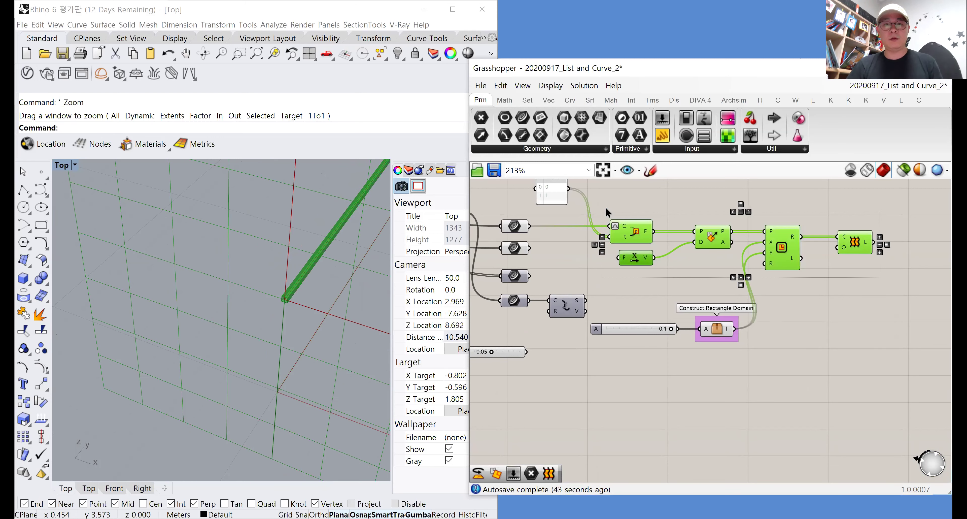
key(ctrl+c)
key(ctrl+v)
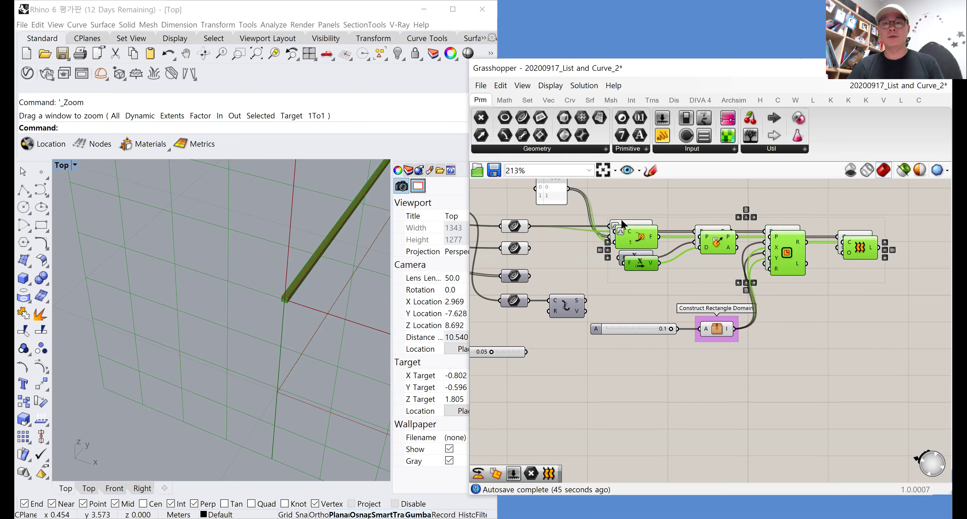
drag(632, 250, 620, 369)
drag(529, 248, 550, 300)
drag(578, 354, 602, 364)
Turn off the preview of the frame, plane alignment and Rectangle components in both chains, leaving only the lofts displayed
scroll(270, 328, down, 5)
scroll(270, 328, down, 5)
click(711, 238)
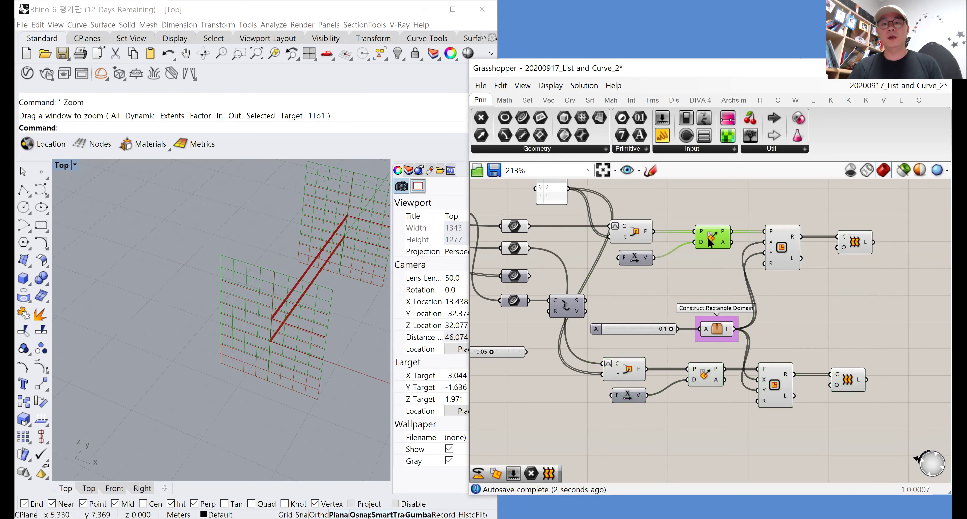
shift+click(631, 231)
shift+click(625, 370)
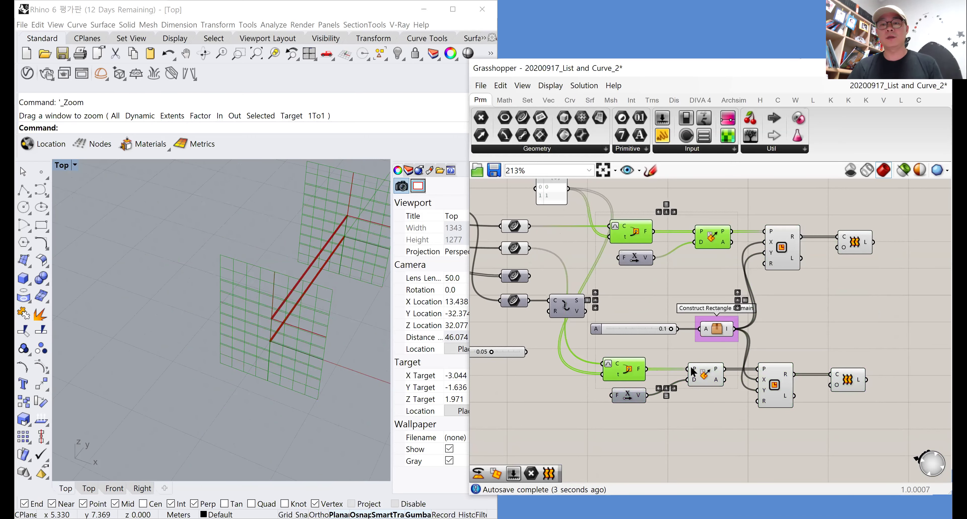
shift+click(702, 374)
shift+click(781, 387)
shift+click(781, 255)
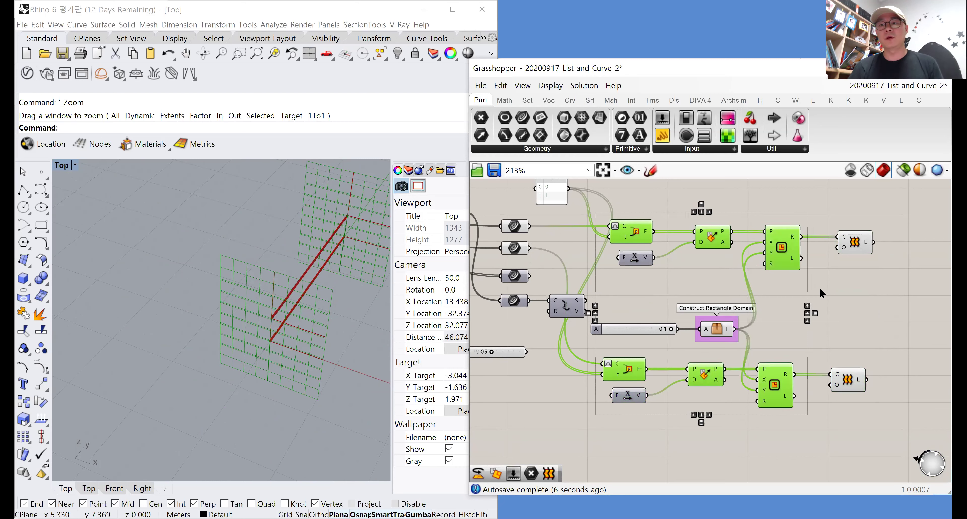
right_click(833, 292)
click(843, 307)
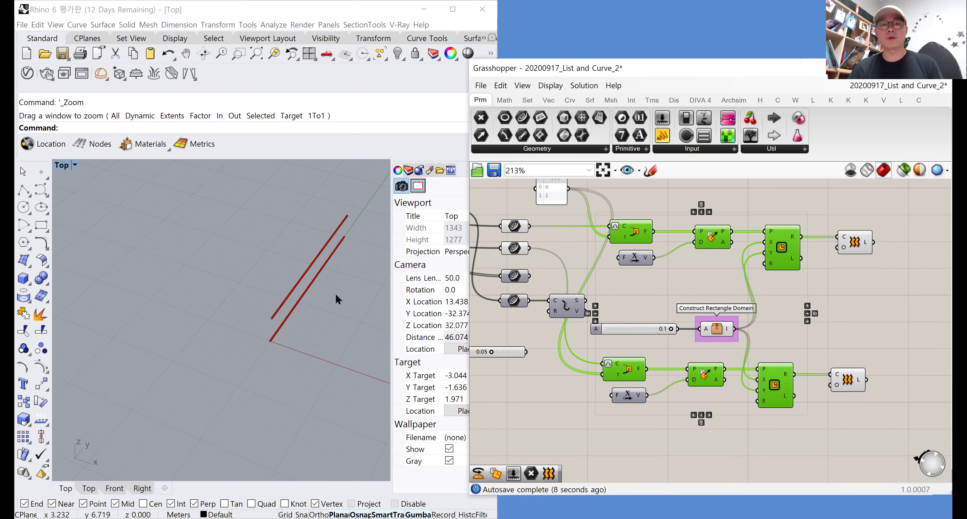
Move the duplicated frame-to-loft chain up directly beneath the first chain
right_drag(338, 299, 300, 255)
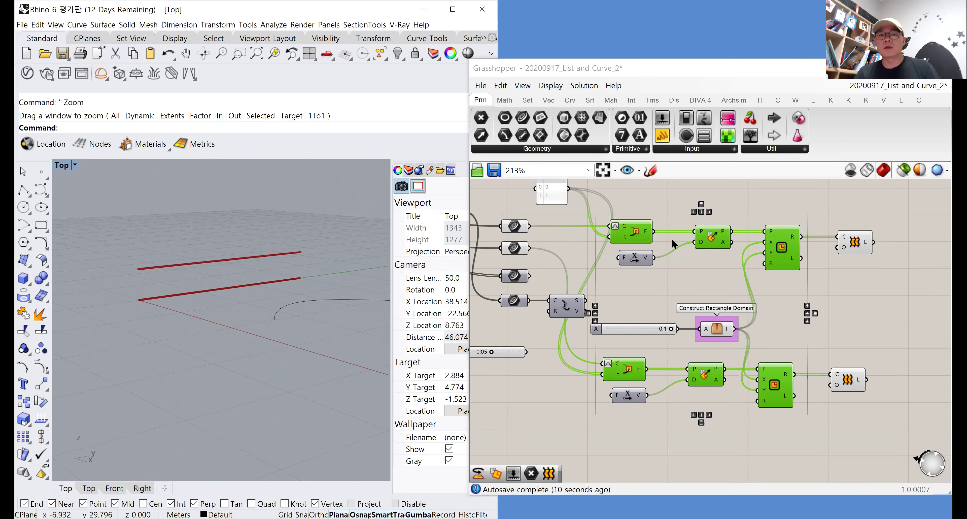
right_drag(629, 251, 637, 244)
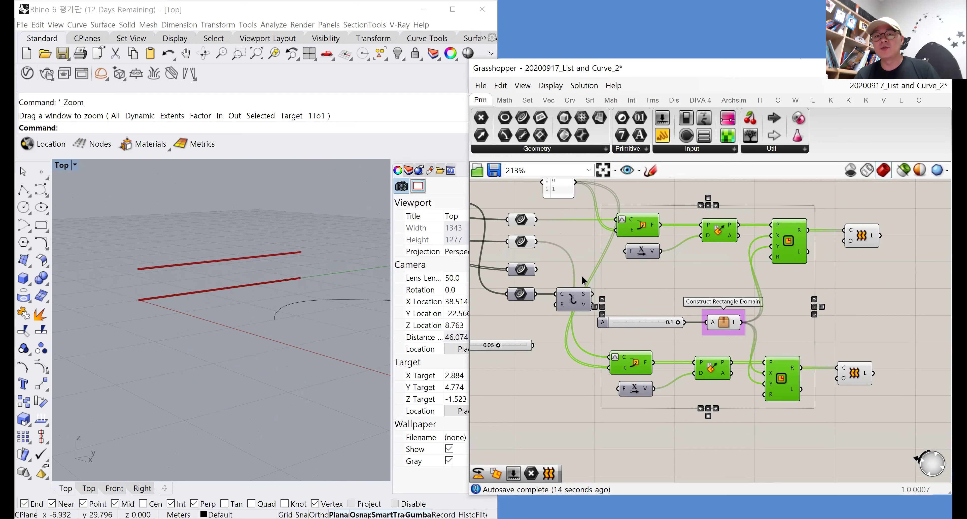
drag(874, 427, 597, 347)
drag(860, 373, 869, 290)
click(710, 359)
Move the two lower Curve parameters, the attached curve component and the 0.05 slider down to make room
right_drag(710, 359, 744, 360)
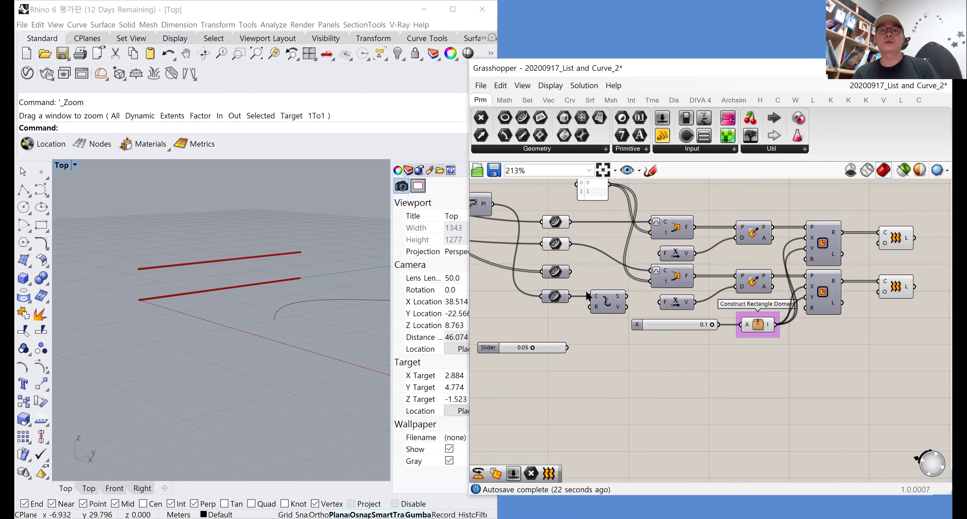
drag(625, 401, 511, 259)
drag(562, 280, 563, 373)
click(590, 362)
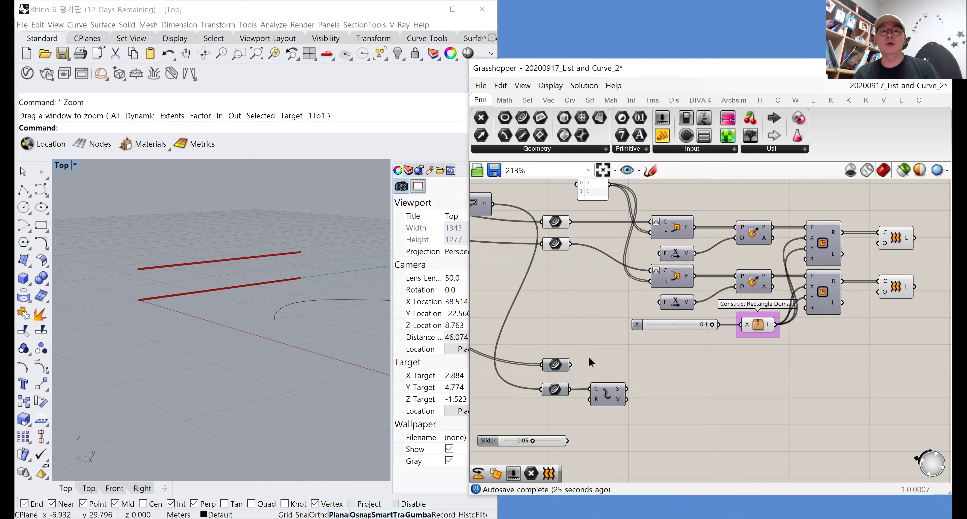
Duplicate the second frame-to-loft chain and place the copy below the Construct Rectangle Domain cluster
mouse_move(651, 337)
right_down()
mouse_move(648, 294)
mouse_move(679, 293)
mouse_move(659, 326)
right_up()
drag(898, 313, 651, 371)
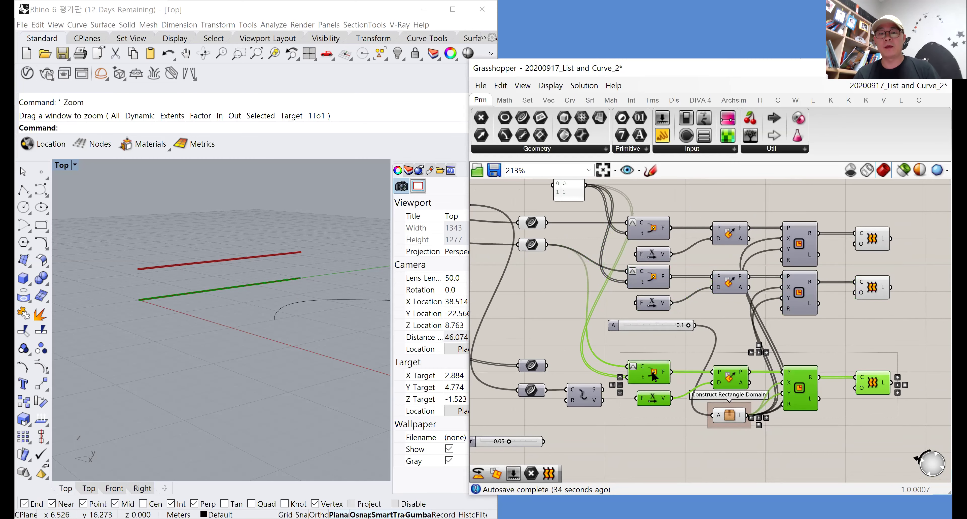
key(ctrl+z)
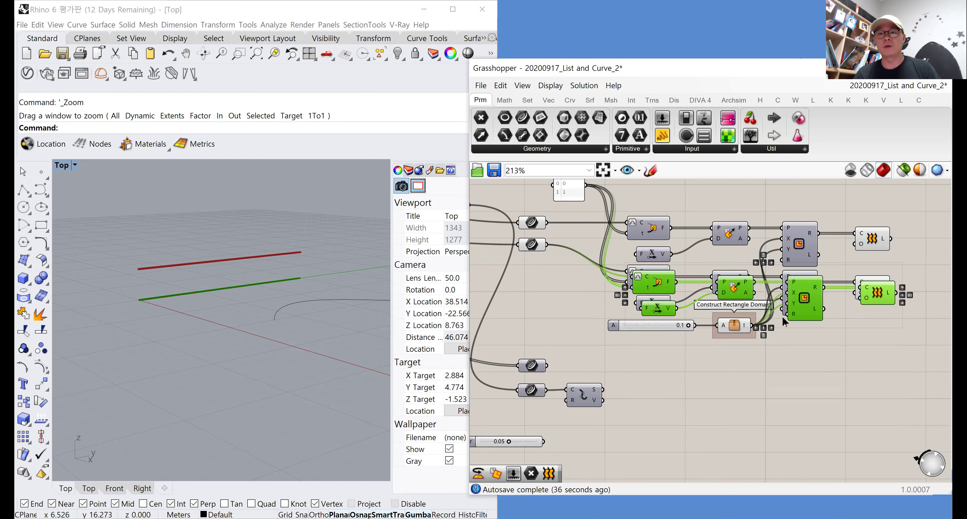
drag(905, 303, 621, 258)
alt+drag(732, 288, 728, 370)
click(701, 399)
Reposition the third Curve parameter level with the third chain and turn on its preview
right_drag(560, 338, 593, 307)
drag(568, 329, 565, 324)
right_click(564, 291)
click(585, 298)
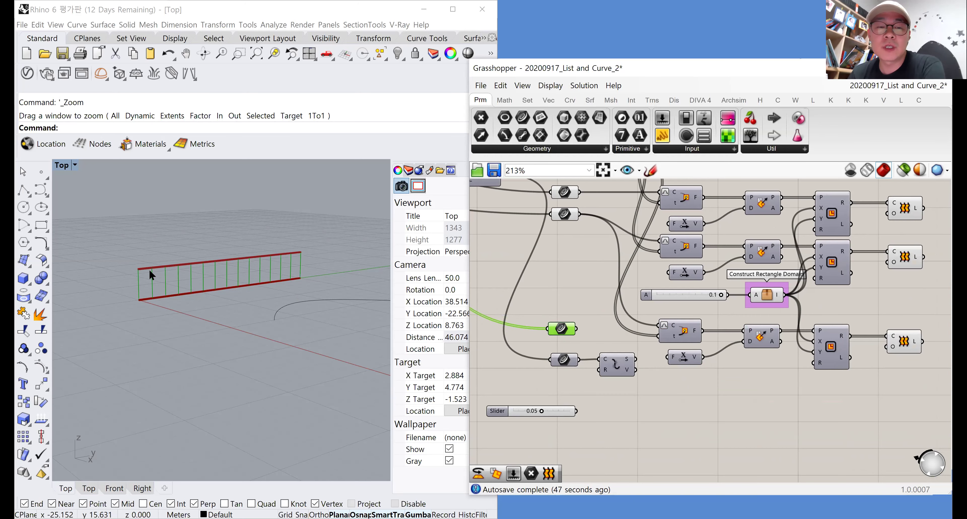
Connect the third Curve parameter to the curve input of the third chain's frame component and shift the parameter slightly higher
drag(577, 329, 658, 331)
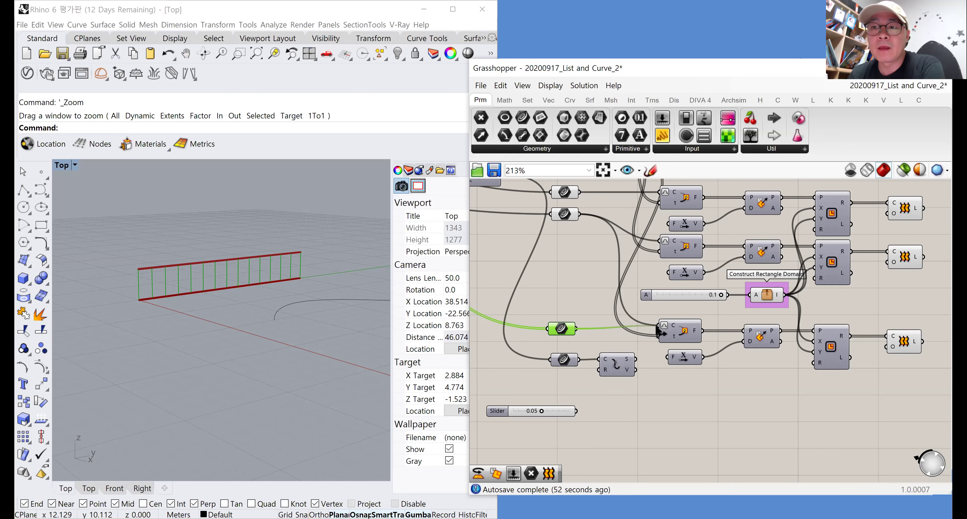
right_drag(570, 291, 615, 318)
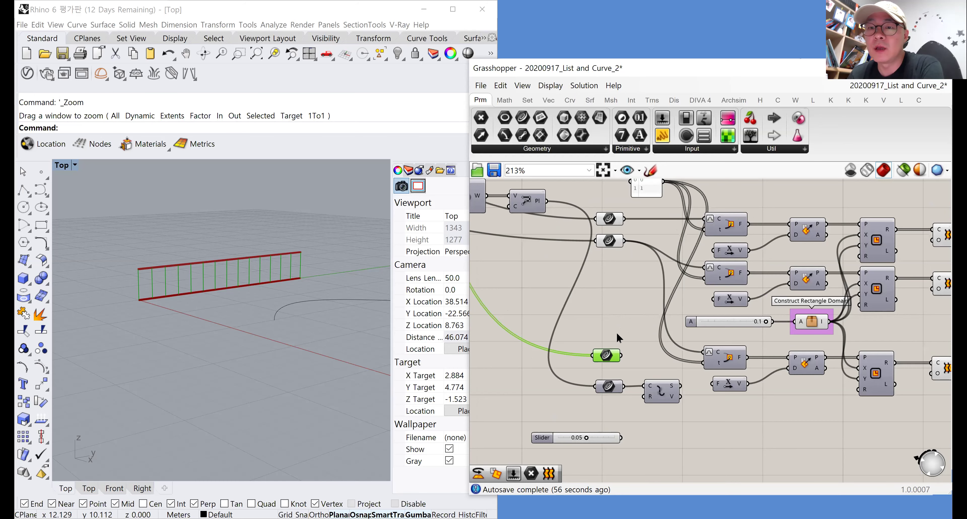
right_drag(668, 235, 663, 270)
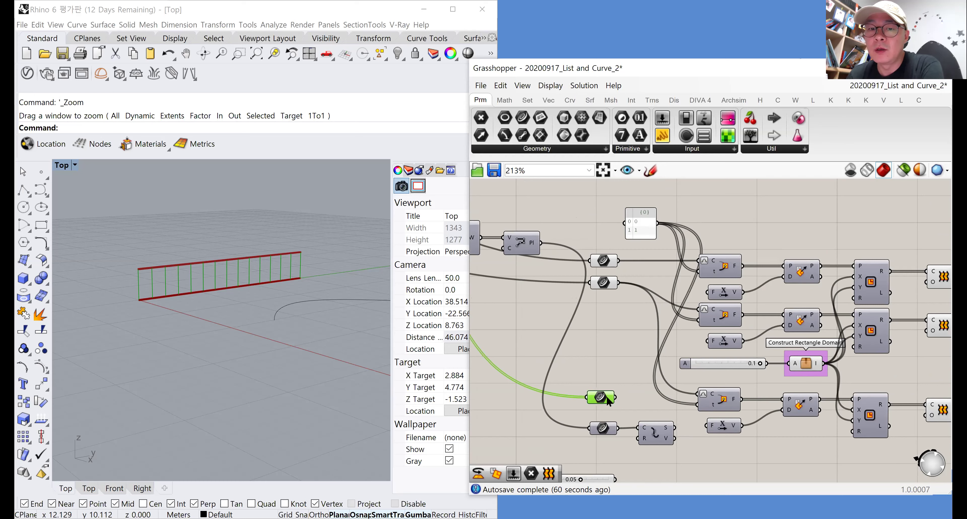
mouse_move(600, 399)
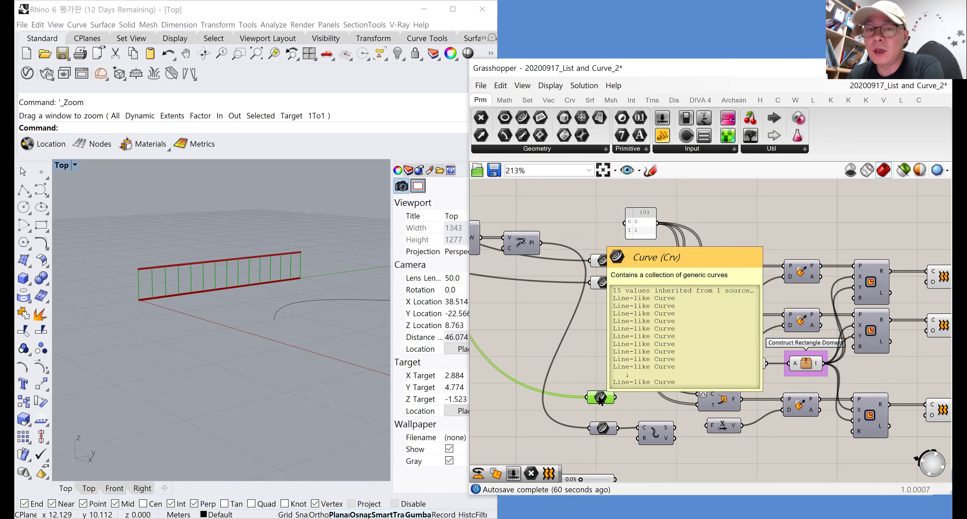
drag(599, 396, 601, 394)
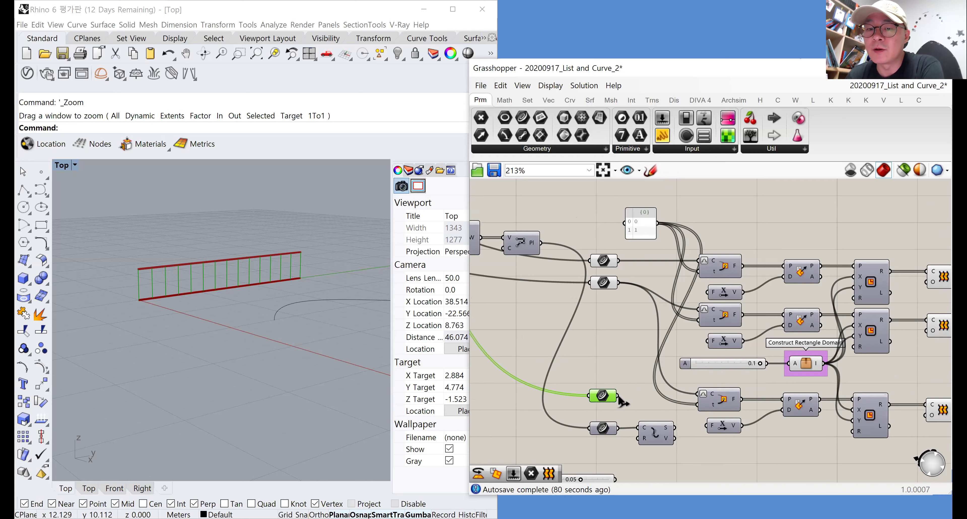
drag(619, 398, 703, 396)
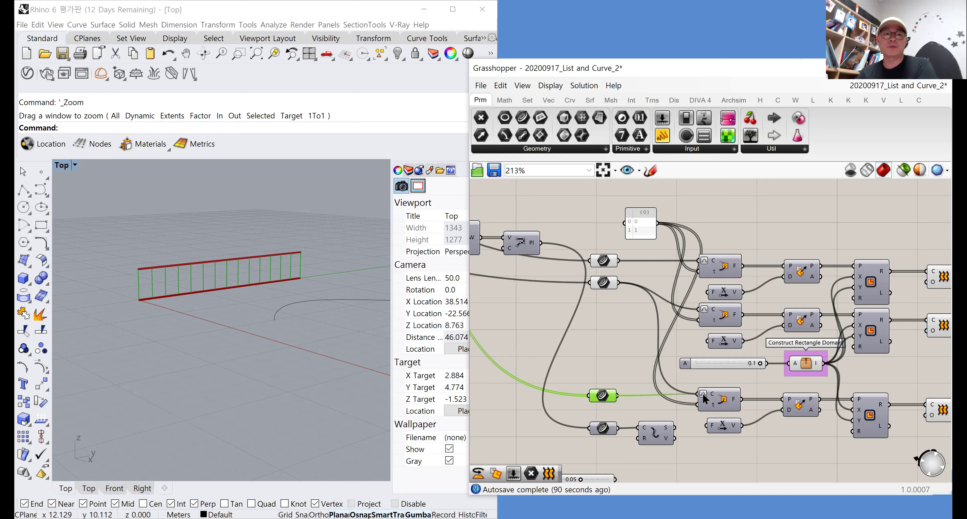
right_drag(195, 292, 274, 296)
scroll(275, 297, up, 3)
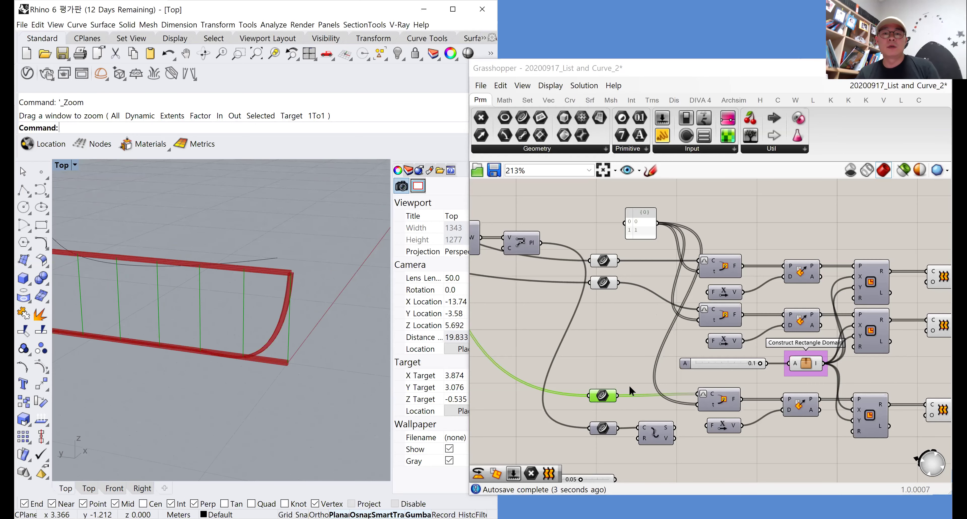
drag(605, 383, 605, 370)
Examine the third chain's loft along the bridge verticals and at the bridge's near end
scroll(319, 346, down, 5)
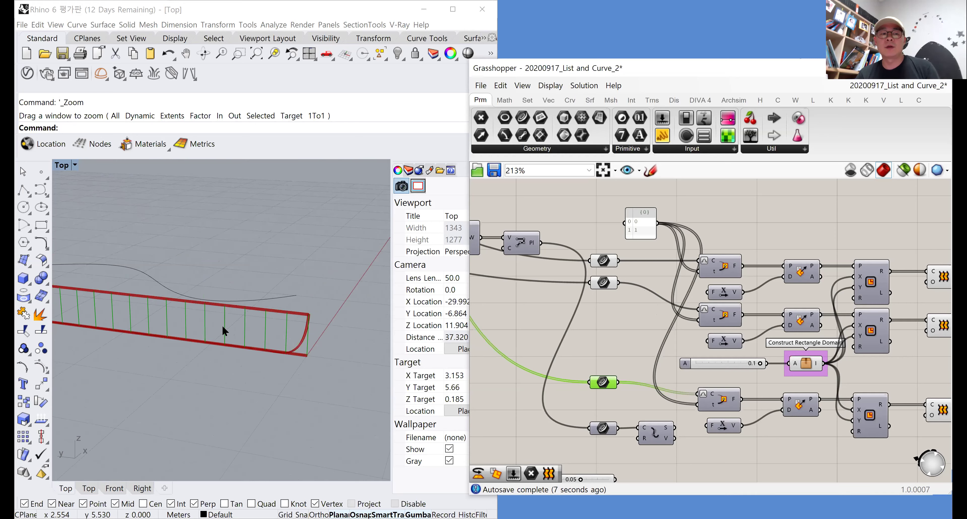
shift+right_drag(140, 323, 180, 325)
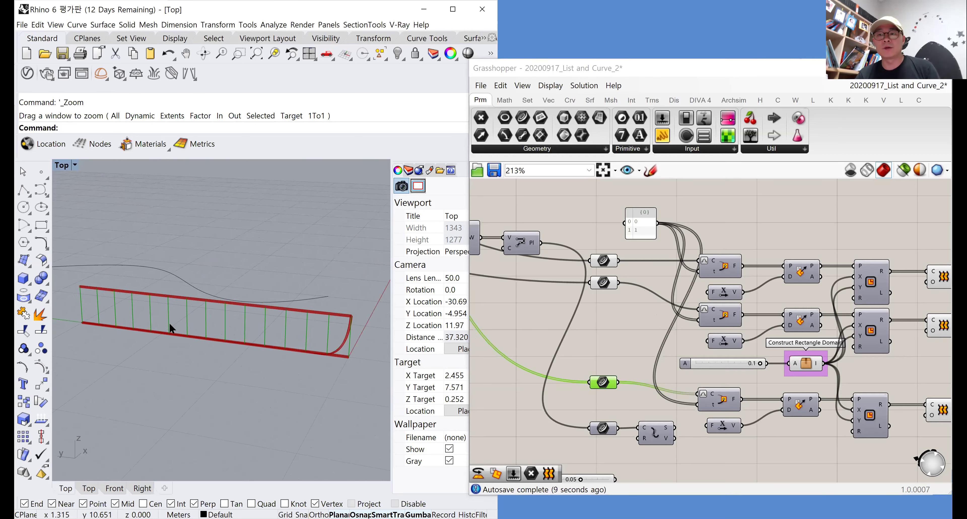
scroll(353, 328, up, 5)
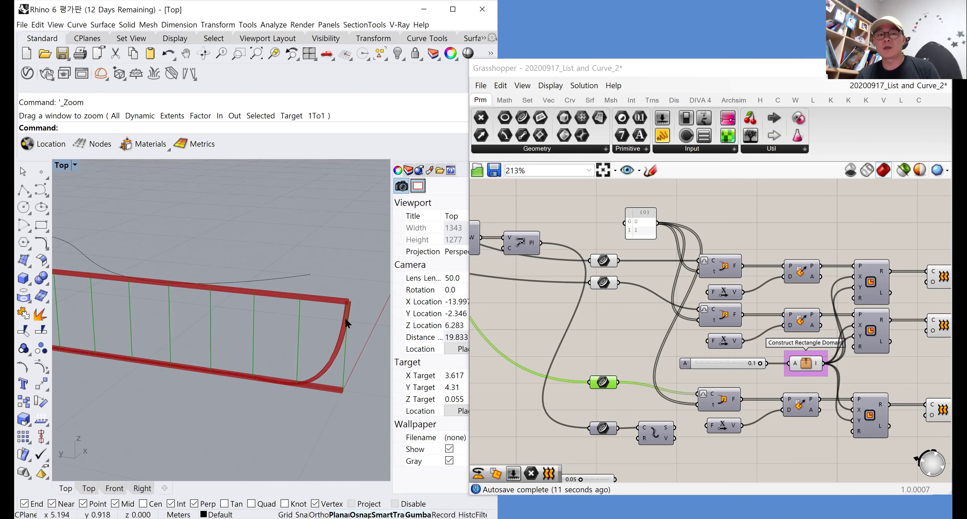
scroll(344, 321, up, 2)
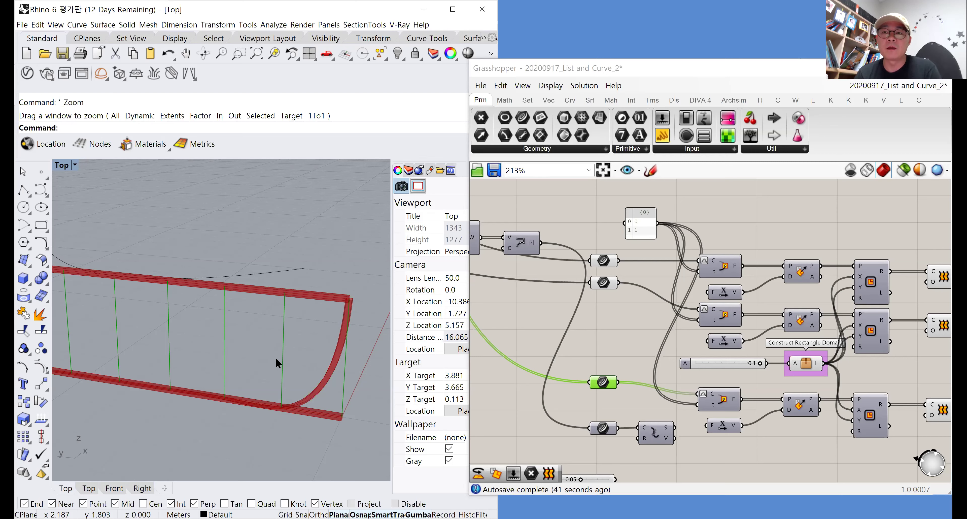
scroll(229, 350, down, 5)
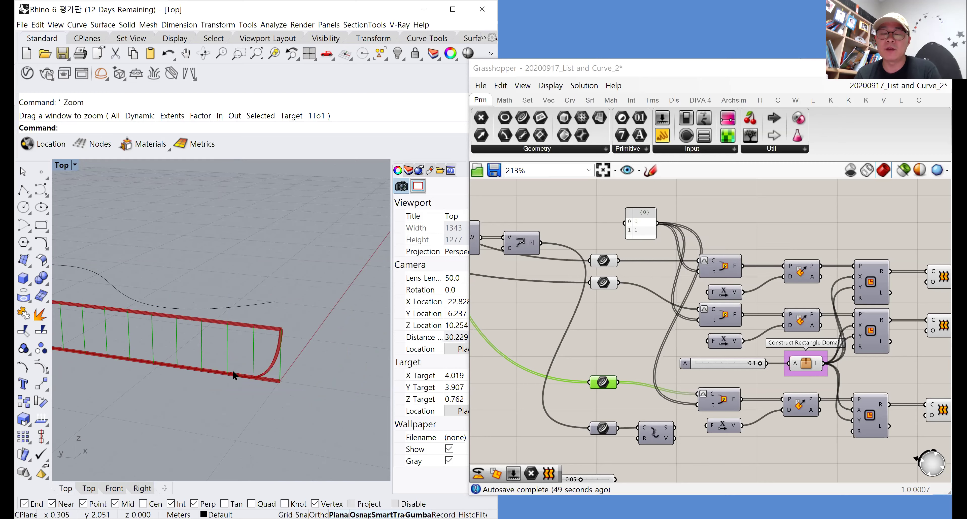
scroll(239, 372, up, 5)
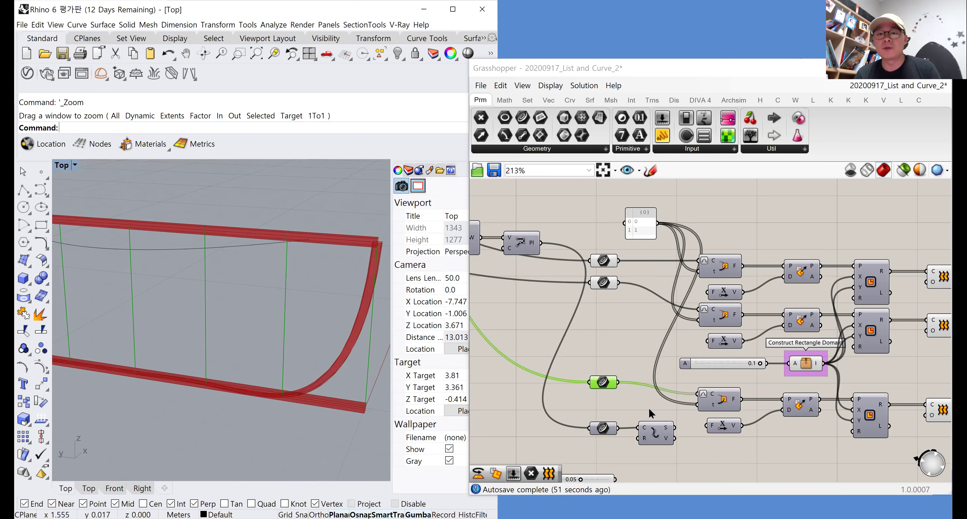
Turn on the preview of the third chain's frame component and inspect its frames along the bridge
click(712, 398)
right_click(630, 349)
click(635, 353)
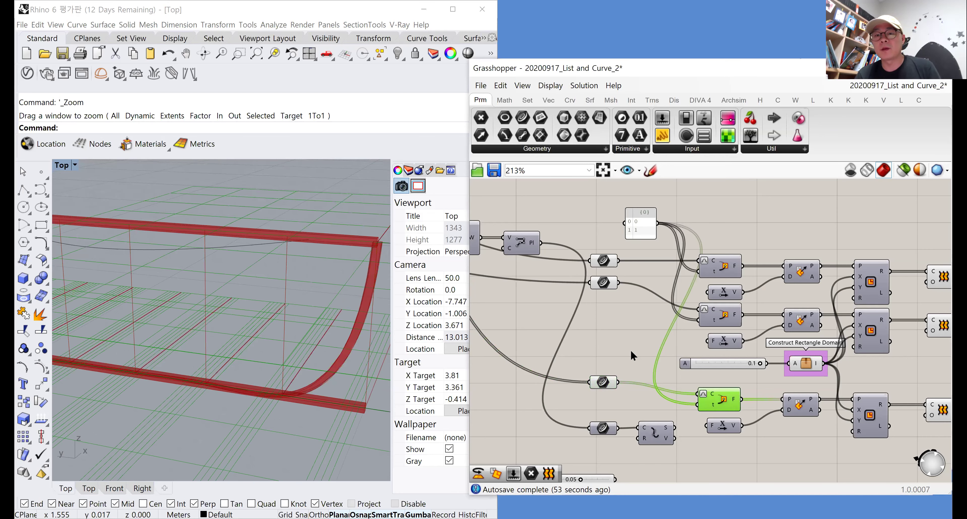
scroll(248, 339, down, 9)
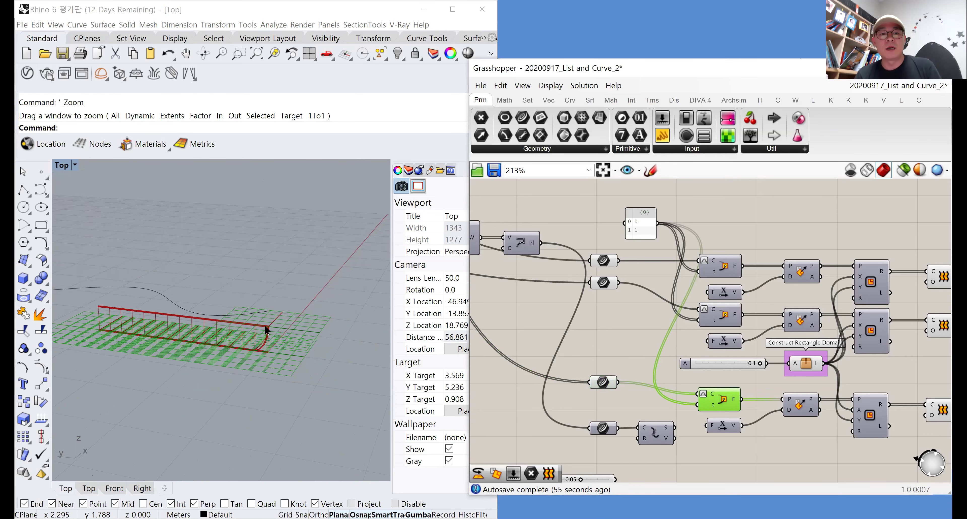
scroll(277, 305, up, 1)
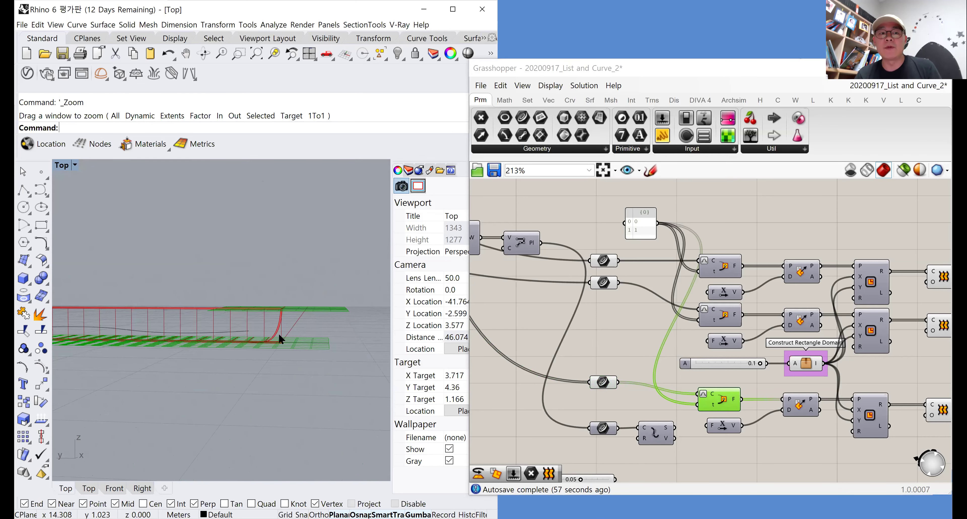
Graft the Curve parameter that feeds the frame component of the third branch, which builds the vertical members
shift+right_drag(266, 340, 330, 341)
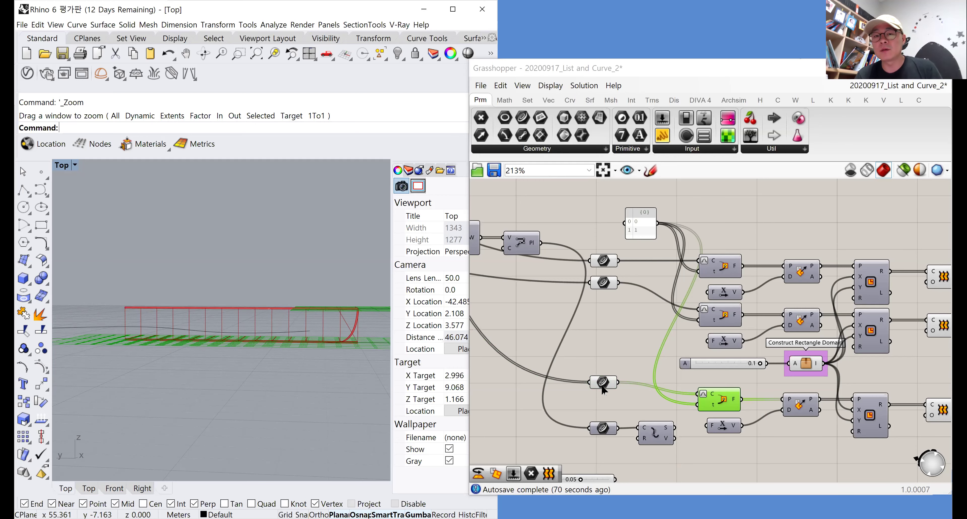
mouse_move(603, 390)
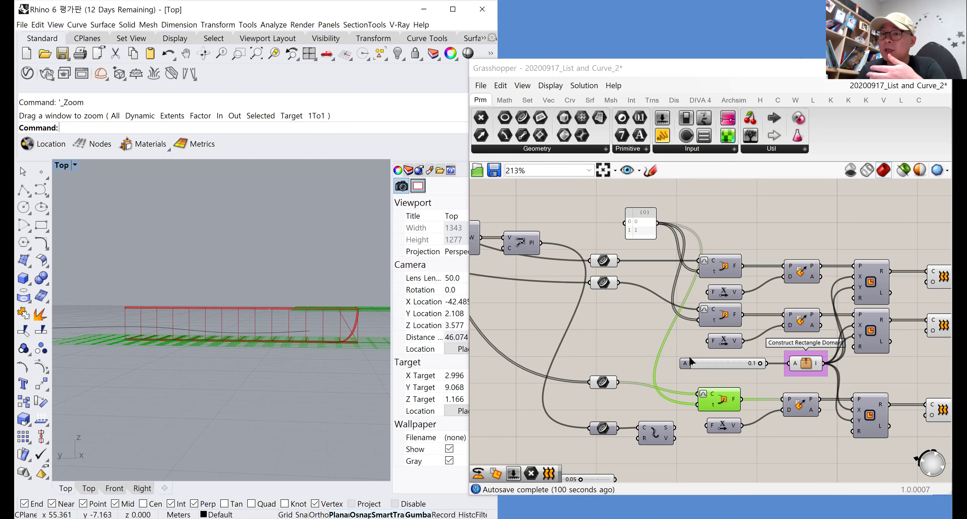
right_drag(690, 360, 652, 349)
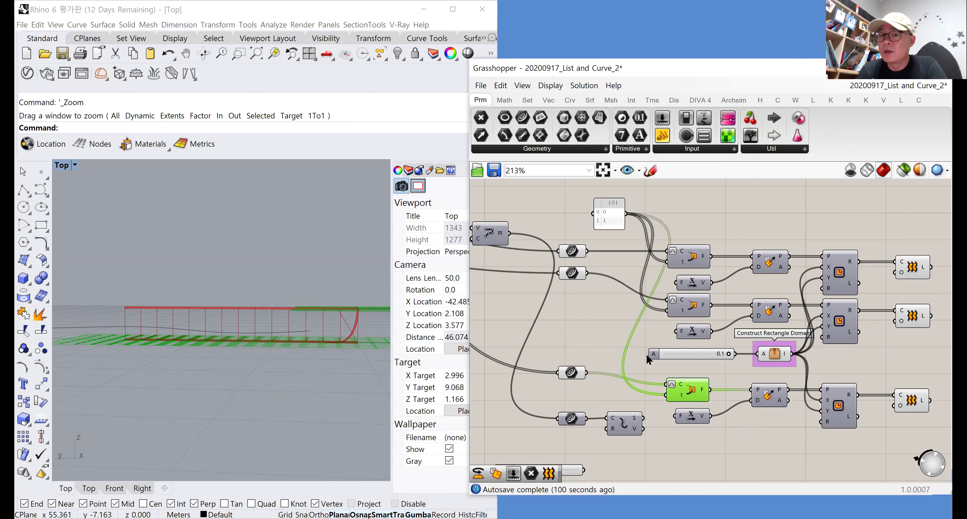
right_click(578, 376)
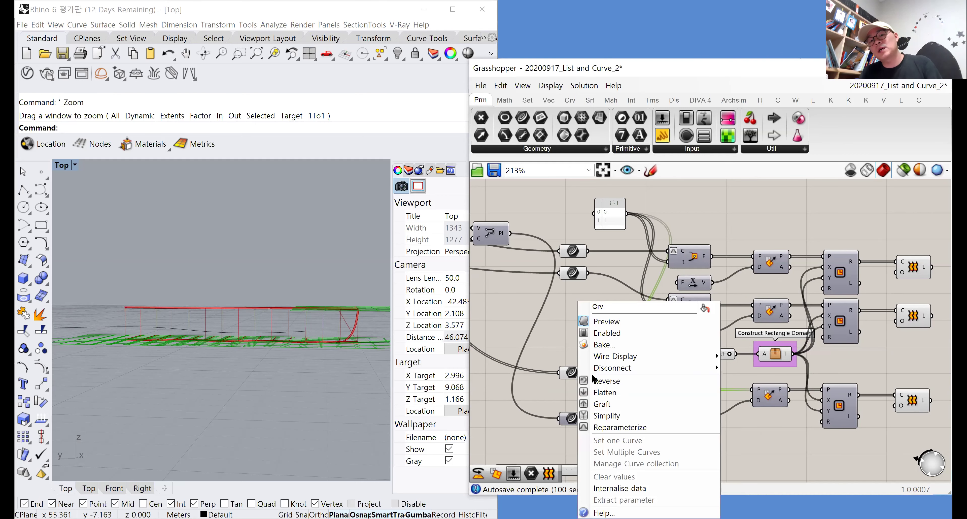
click(608, 402)
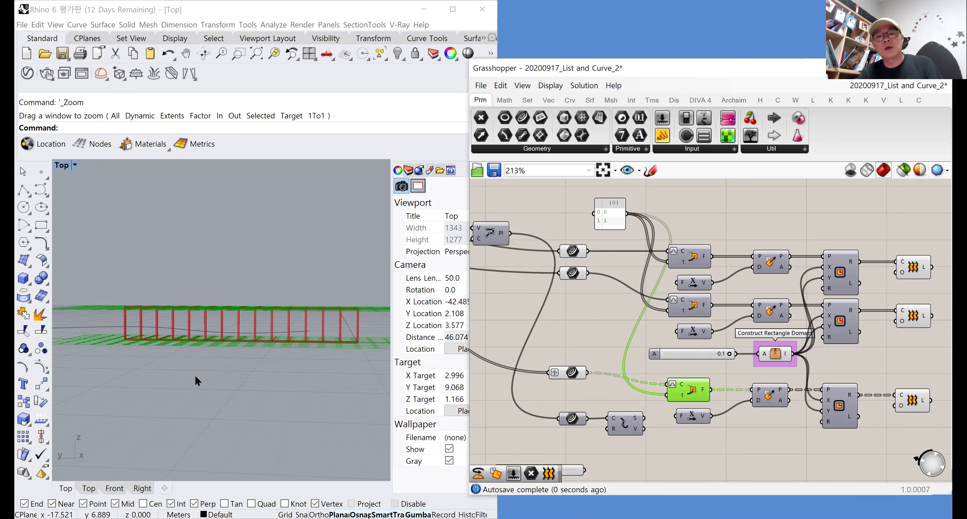
Turn off the preview of the selected frame component so its planes are hidden around the truss
right_drag(198, 380, 658, 394)
right_click(643, 370)
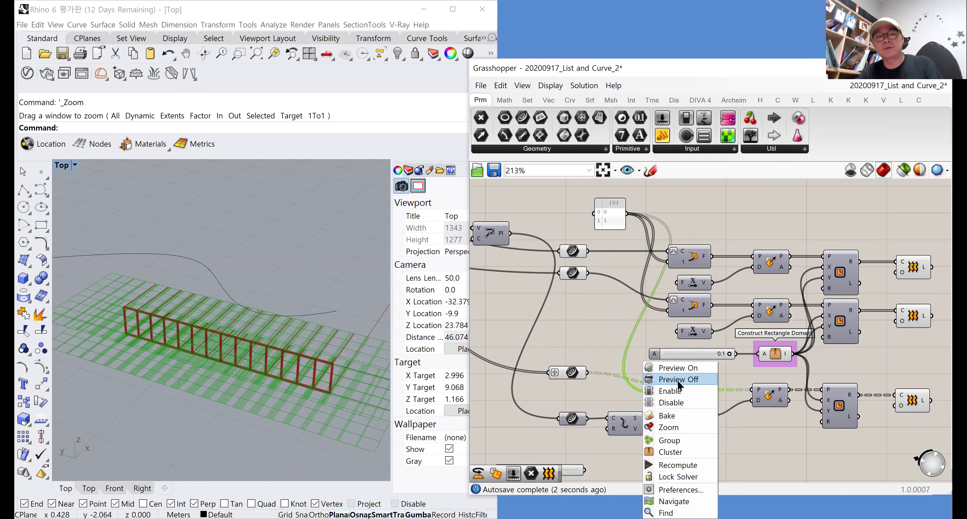
click(655, 368)
right_drag(331, 383, 224, 320)
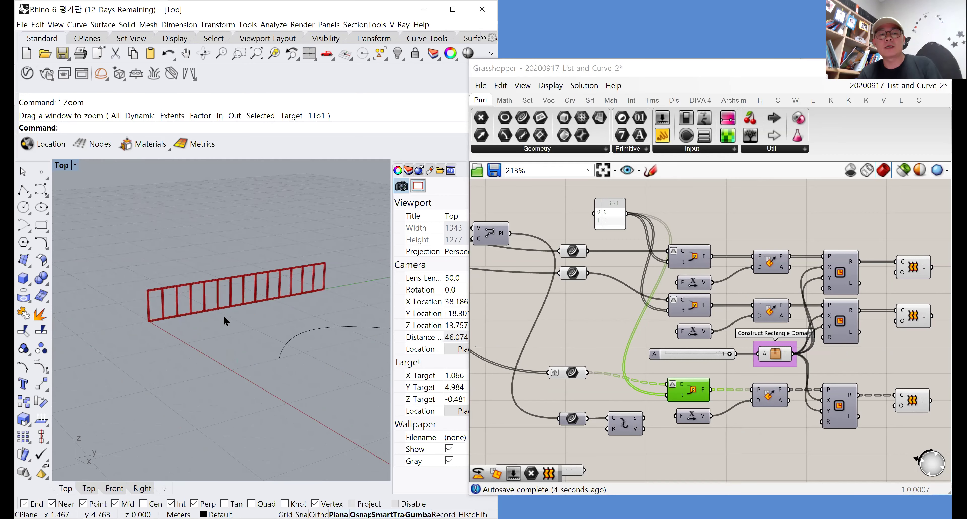
Move the diagonals' Curve parameter, its Explode component and the 0.05 slider down to free space below the third branch
right_drag(723, 358, 712, 294)
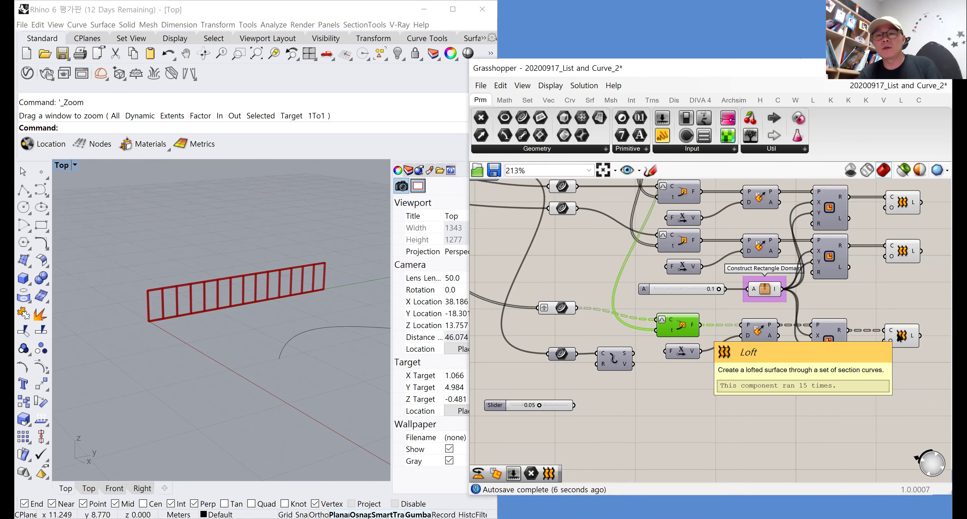
right_drag(721, 390, 715, 359)
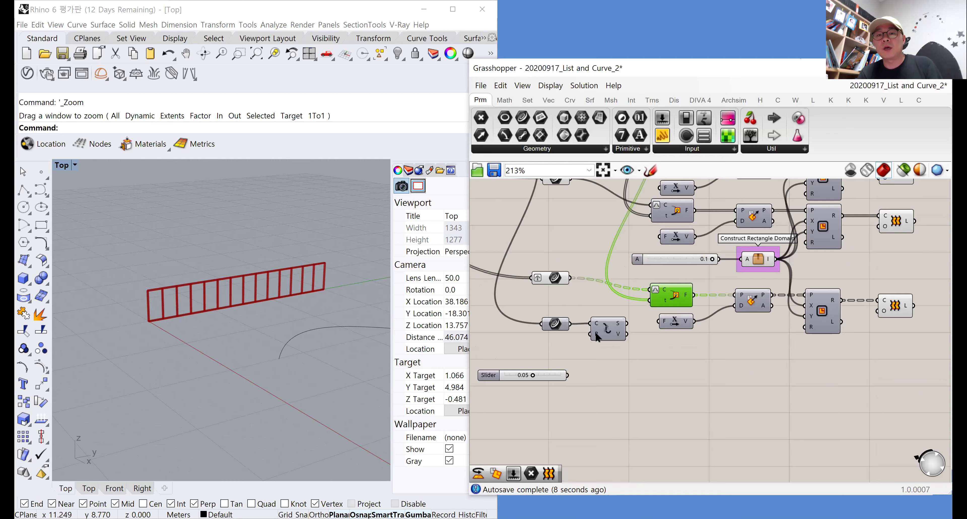
drag(613, 355, 555, 326)
drag(555, 325, 512, 417)
drag(633, 393, 546, 337)
drag(616, 356, 617, 369)
click(622, 420)
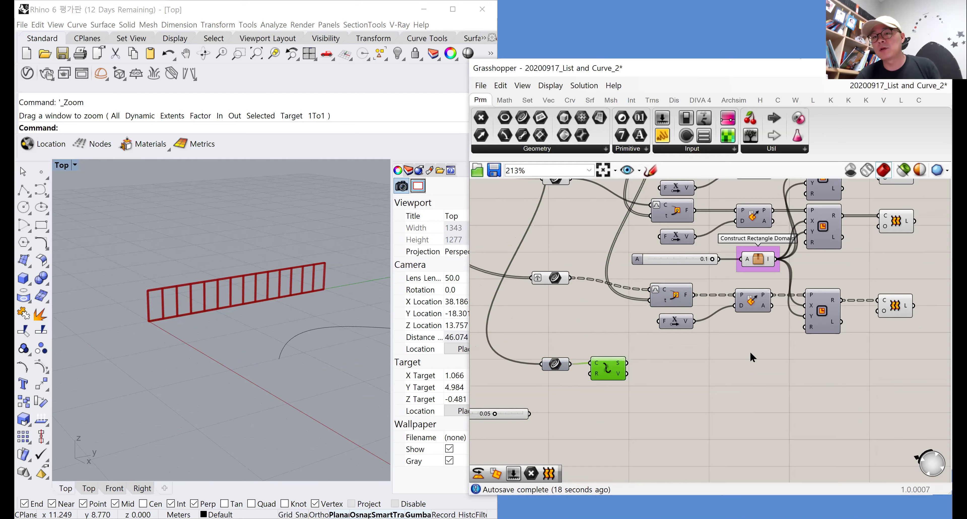
Duplicate the third branch's frame, Unit X, plane alignment, Rectangle and Loft components and place the copy beside the Explode component
drag(910, 352, 679, 371)
click(646, 380)
click(607, 380)
drag(608, 382, 610, 374)
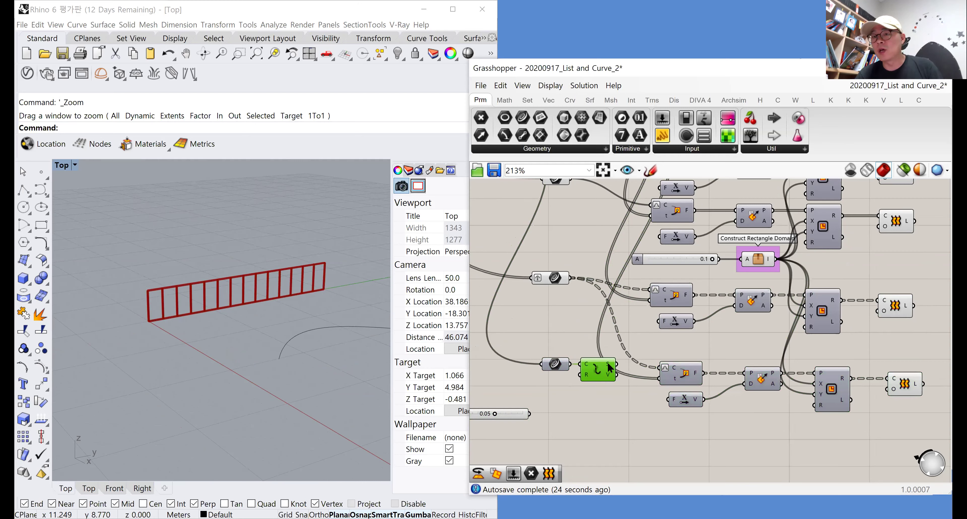
Graft the Explode component's segments output and connect it to the curve input of the copied branch's frame component
right_click(616, 373)
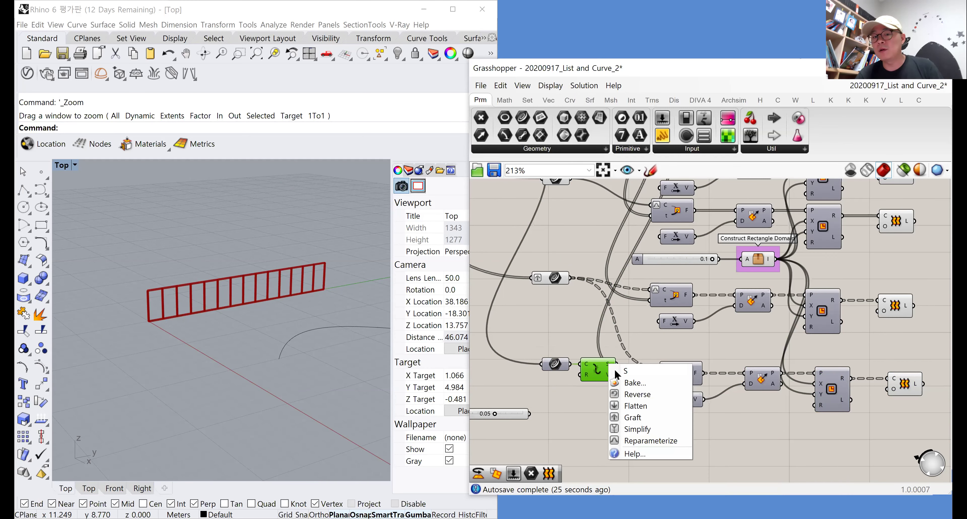
click(631, 417)
drag(625, 364, 662, 368)
scroll(167, 302, up, 5)
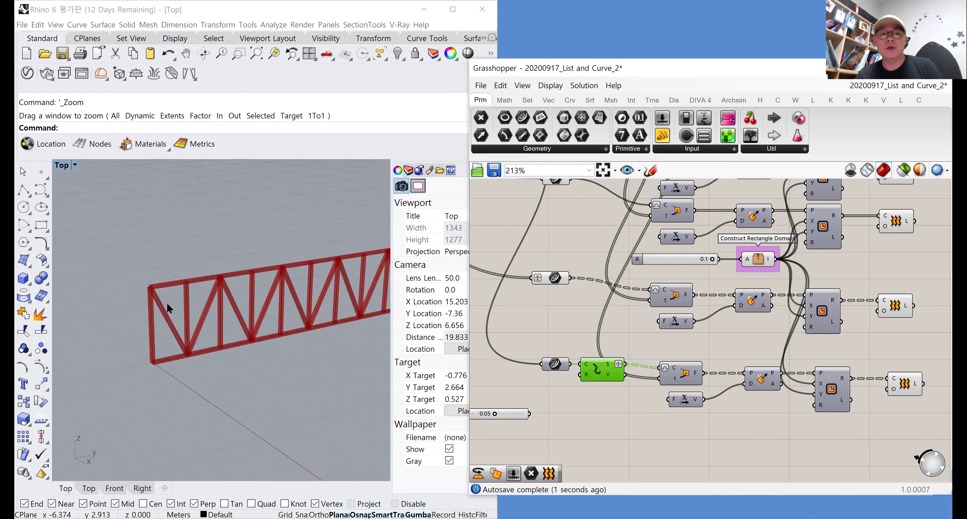
scroll(173, 315, up, 1)
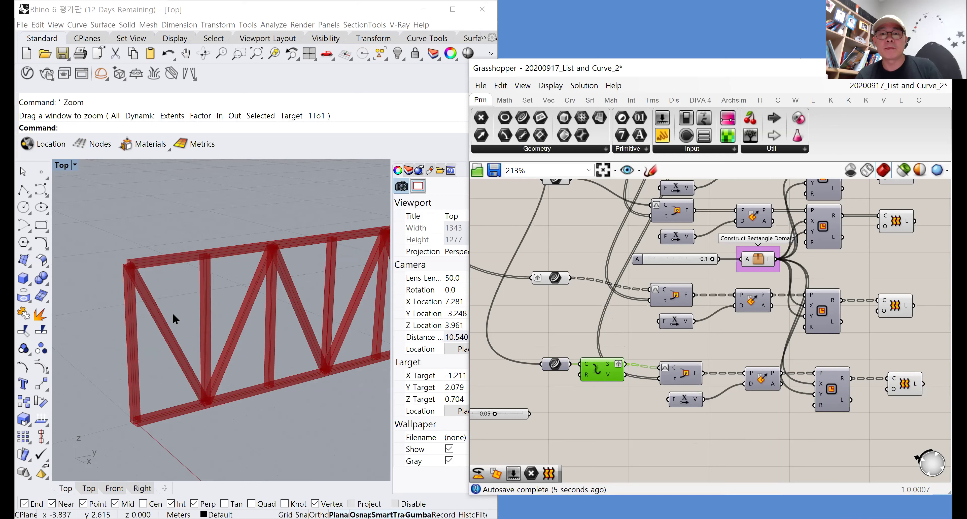
Delete the Explode component and connect the diagonals' Curve parameter directly to the copied branch's frame curve input
click(545, 366)
click(600, 368)
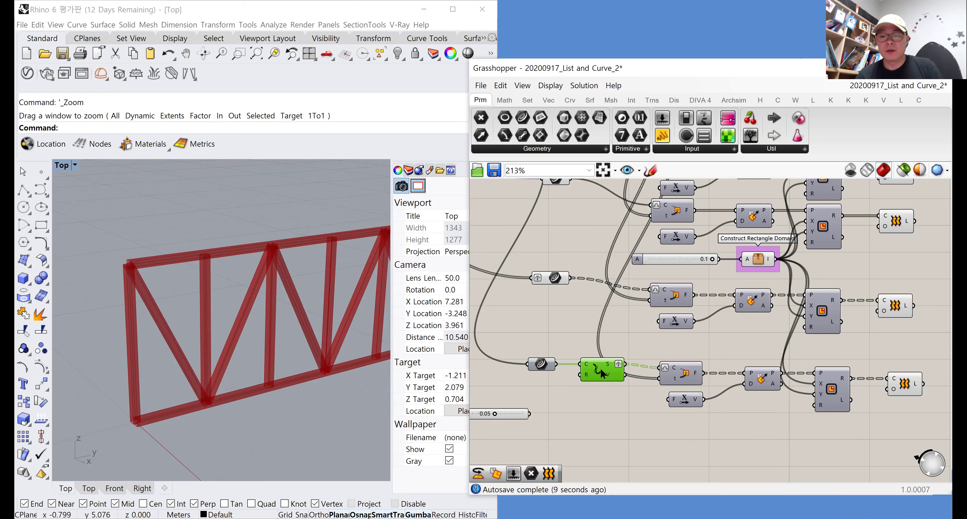
key(Delete)
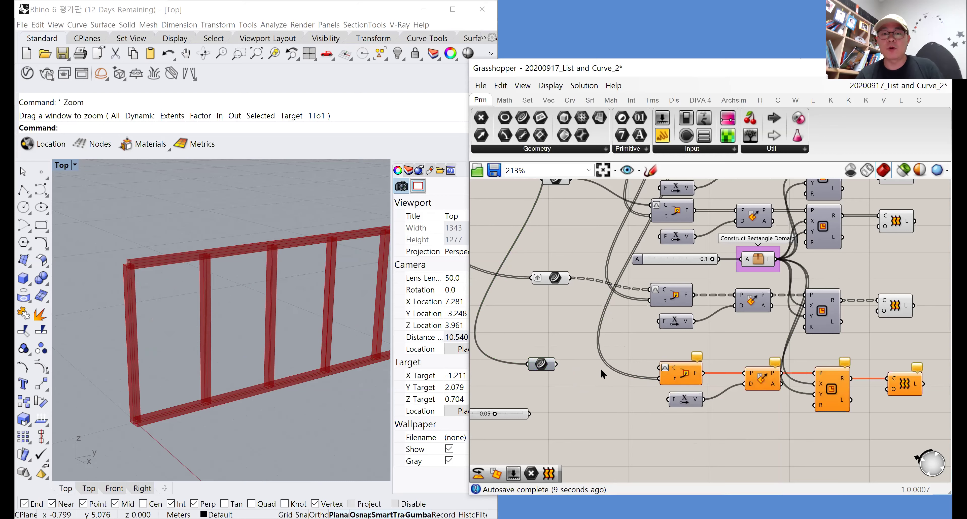
right_click(552, 367)
click(543, 401)
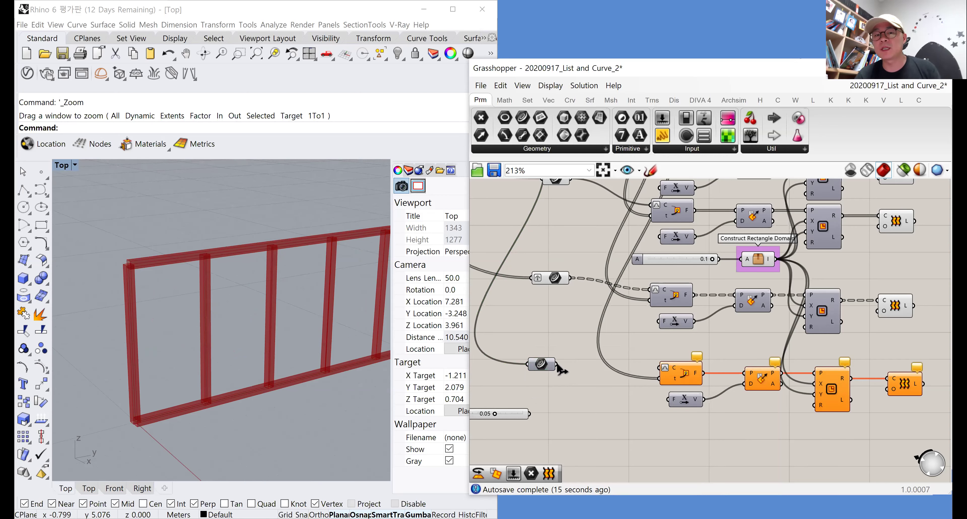
drag(561, 369, 660, 367)
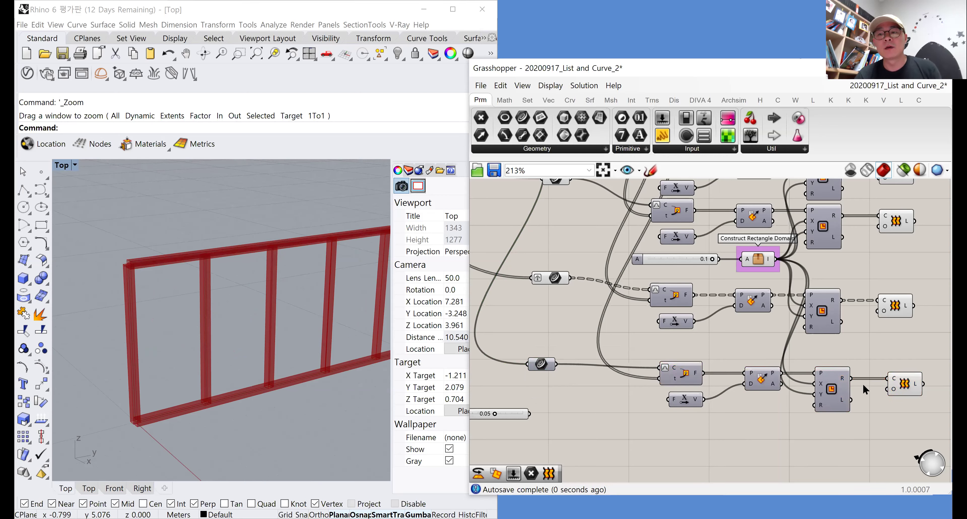
Highlight the copied branch's Loft and examine where its surface runs at the start and along the truss
click(894, 385)
scroll(204, 359, down, 3)
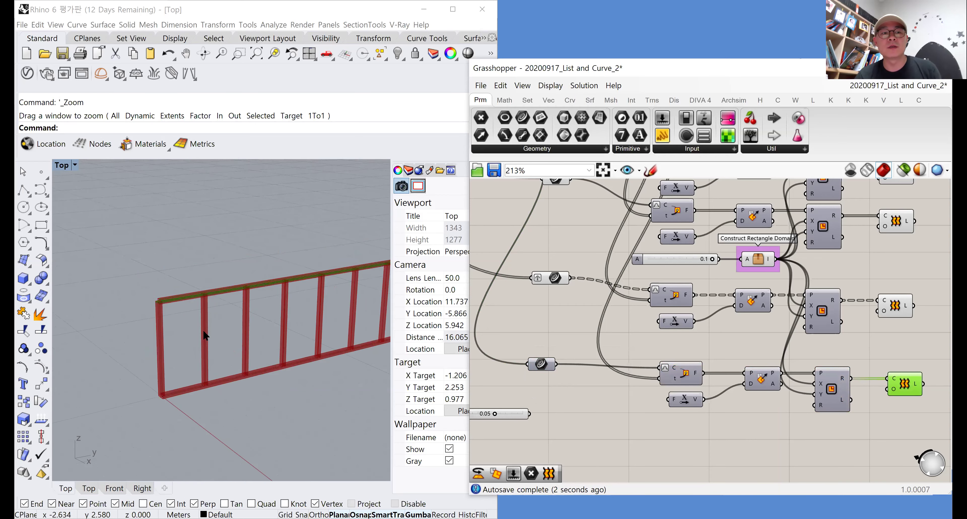
scroll(174, 271, up, 10)
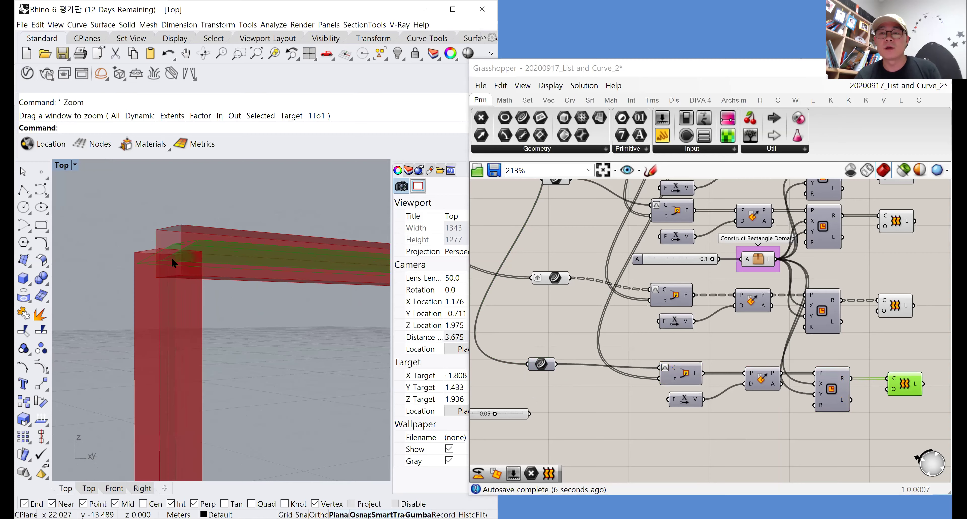
scroll(173, 259, down, 4)
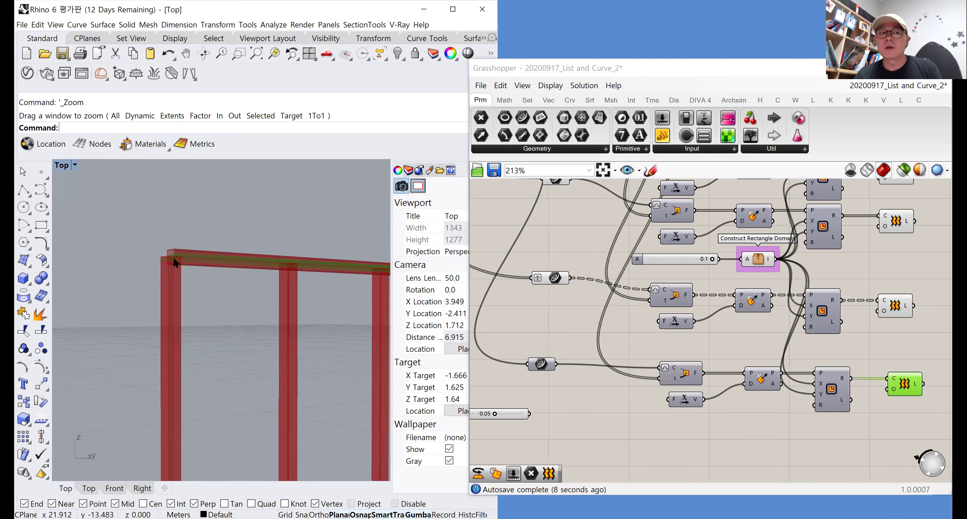
scroll(153, 241, down, 5)
right_drag(164, 270, 272, 298)
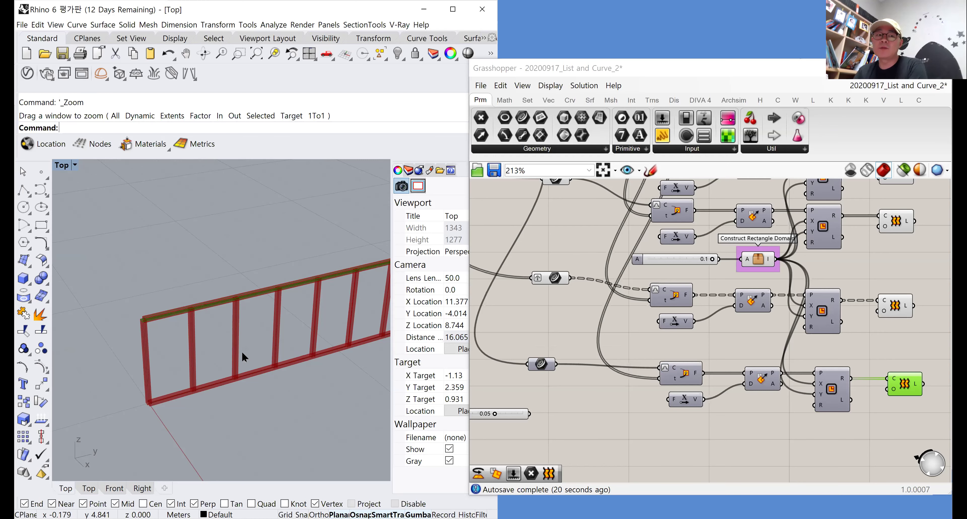
scroll(224, 350, down, 3)
shift+right_drag(238, 342, 94, 391)
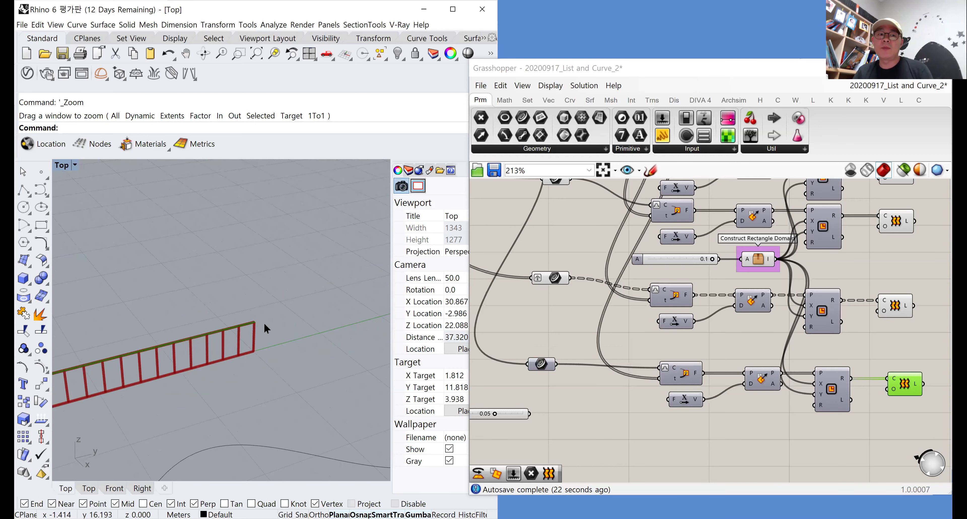
shift+right_drag(275, 326, 333, 311)
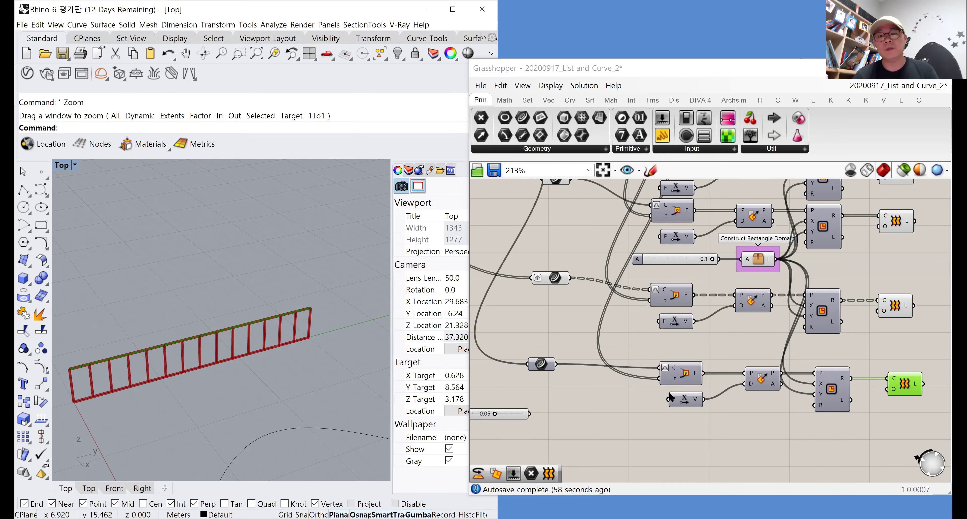
Add a Sweep1 component and connect the diagonals' Curve parameter to its rail input
double_click(680, 403)
text(sweep)
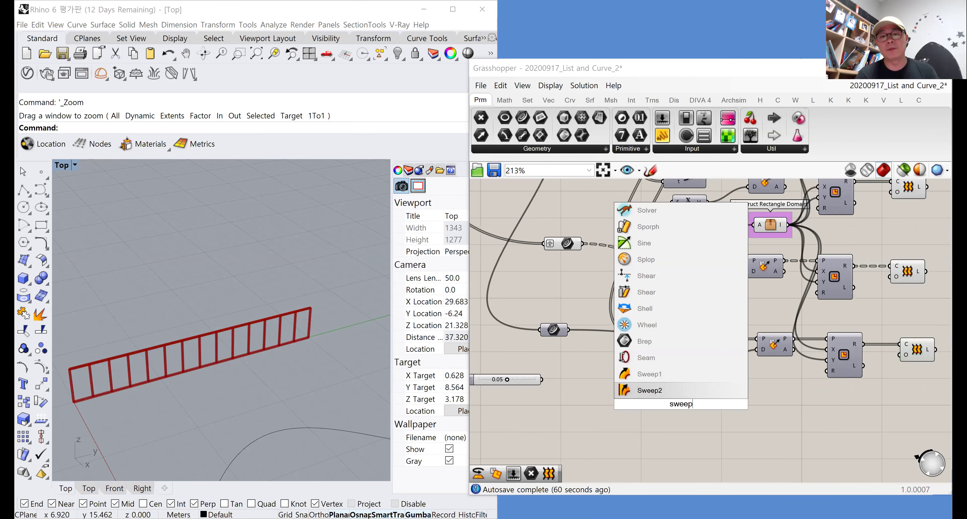
click(650, 376)
drag(571, 338, 768, 422)
right_drag(788, 422, 684, 401)
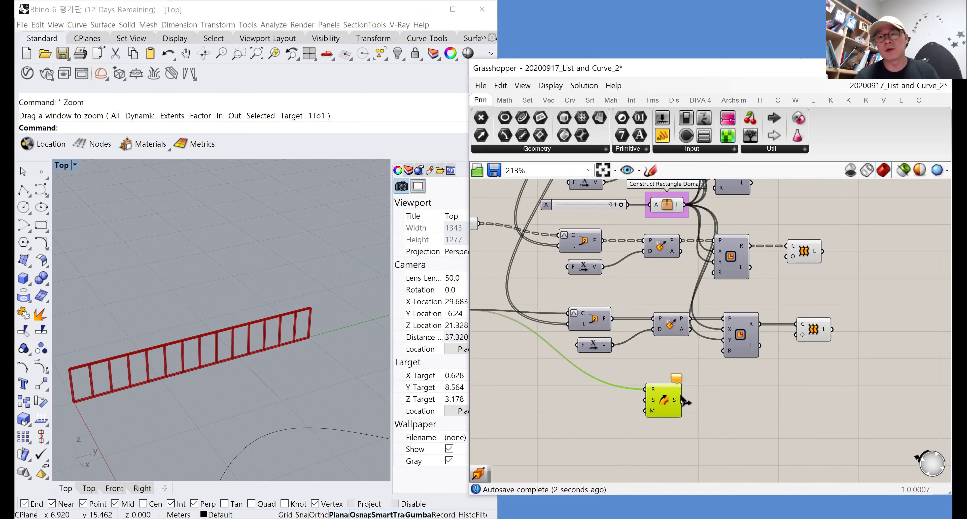
Place Sweep1 below the lowest Loft and connect the copied branch's Rectangle output to its section input
drag(664, 400, 810, 399)
scroll(755, 333, down, 1)
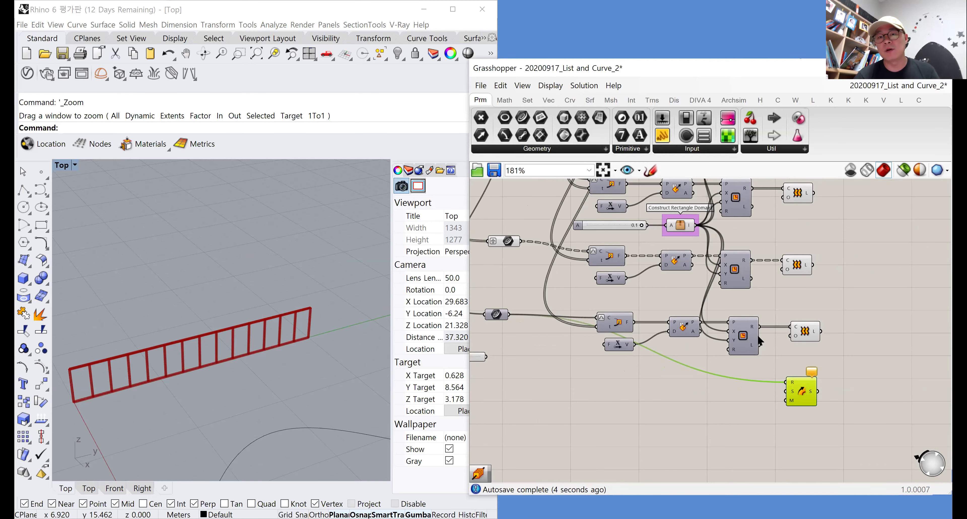
drag(762, 328, 787, 393)
click(741, 407)
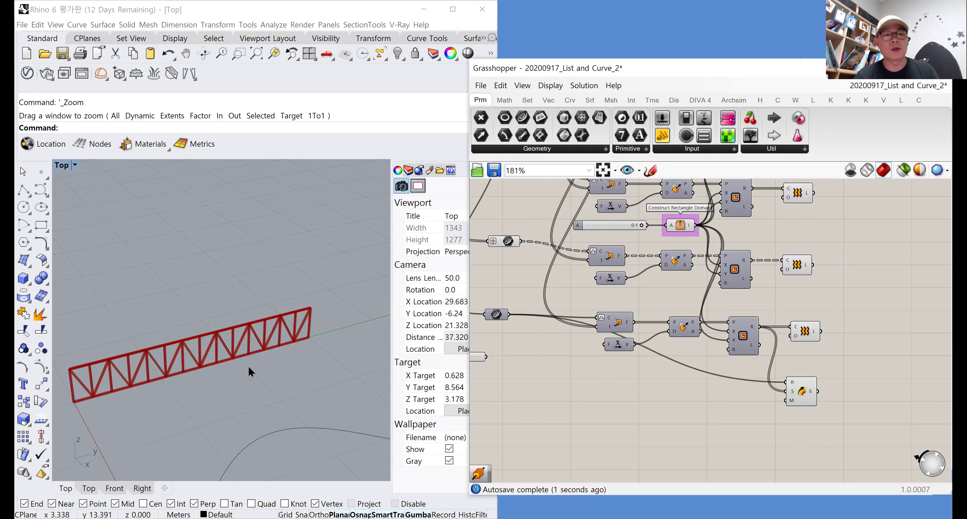
scroll(174, 317, up, 8)
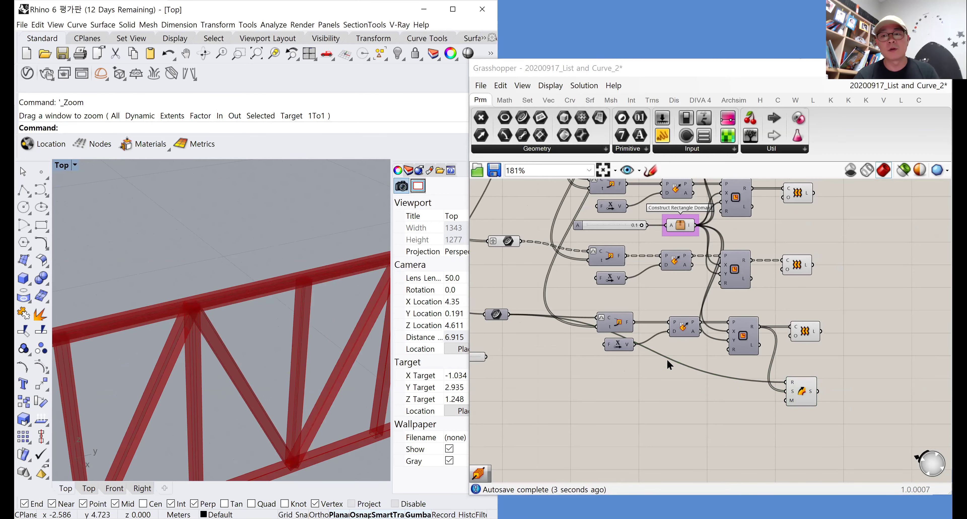
Turn off the preview of the four Loft components and inspect the corner joints of the swept diagonals
click(803, 393)
scroll(805, 393, down, 4)
click(807, 393)
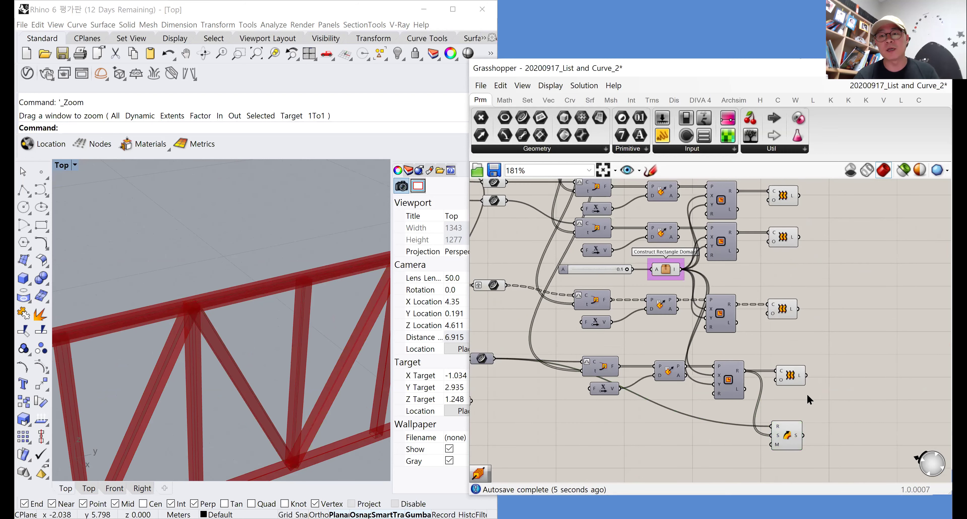
drag(822, 395, 787, 266)
right_click(792, 245)
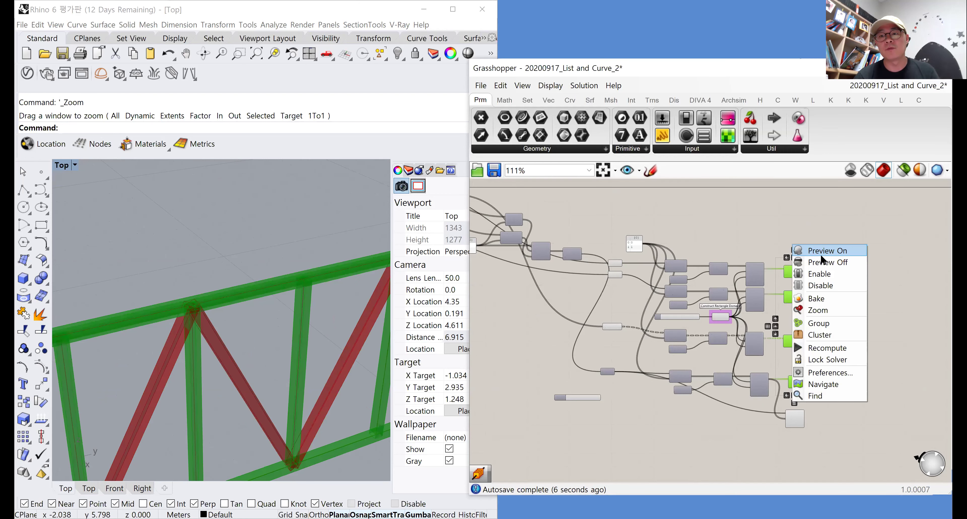
click(825, 261)
click(541, 290)
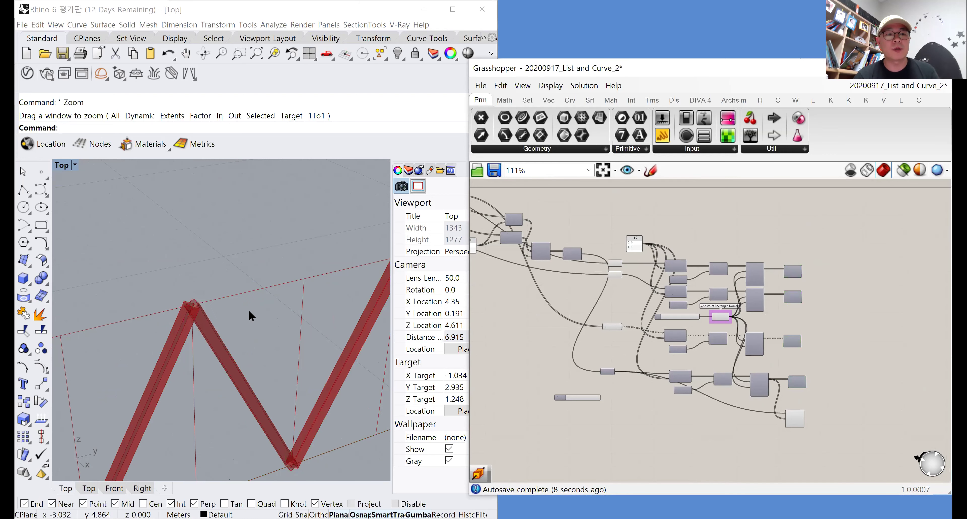
scroll(249, 310, up, 4)
scroll(255, 258, down, 5)
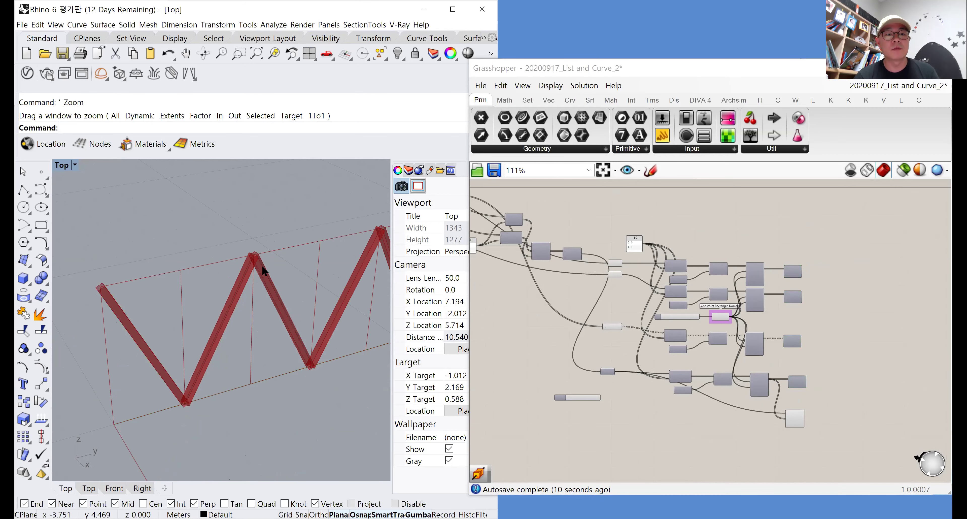
scroll(223, 405, up, 4)
scroll(225, 402, down, 4)
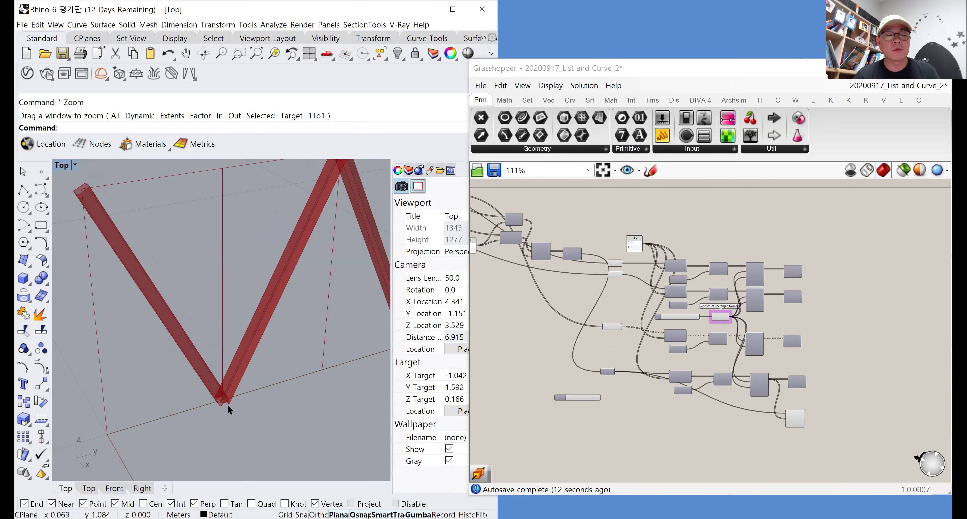
scroll(609, 387, up, 3)
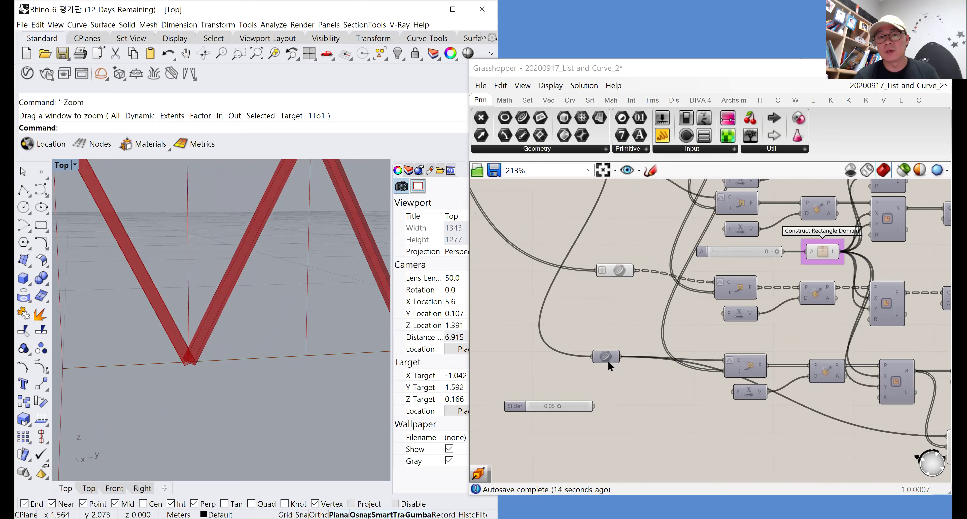
Remove the Sweep1 component placed below the diagonals' Loft
scroll(775, 393, down, 4)
scroll(736, 395, up, 5)
mouse_move(726, 396)
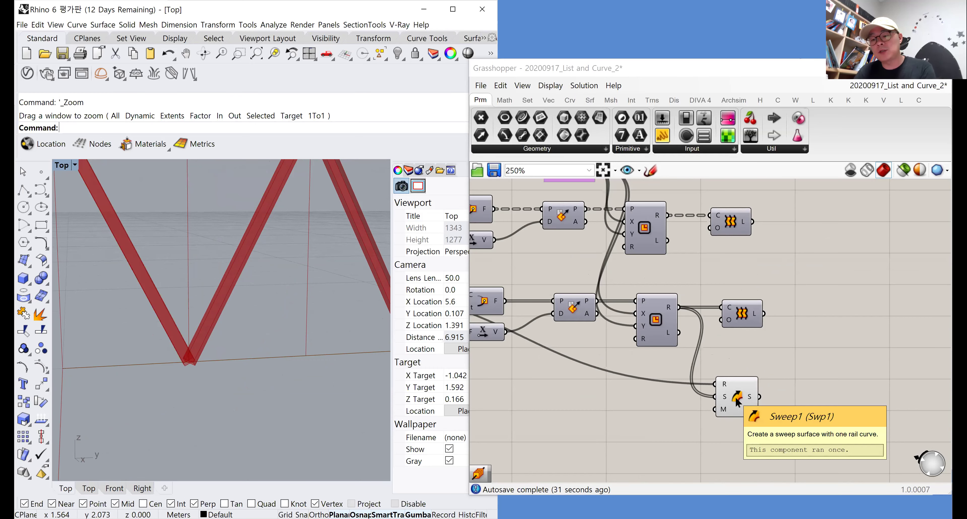
scroll(736, 400, down, 4)
scroll(601, 334, up, 2)
scroll(552, 337, up, 3)
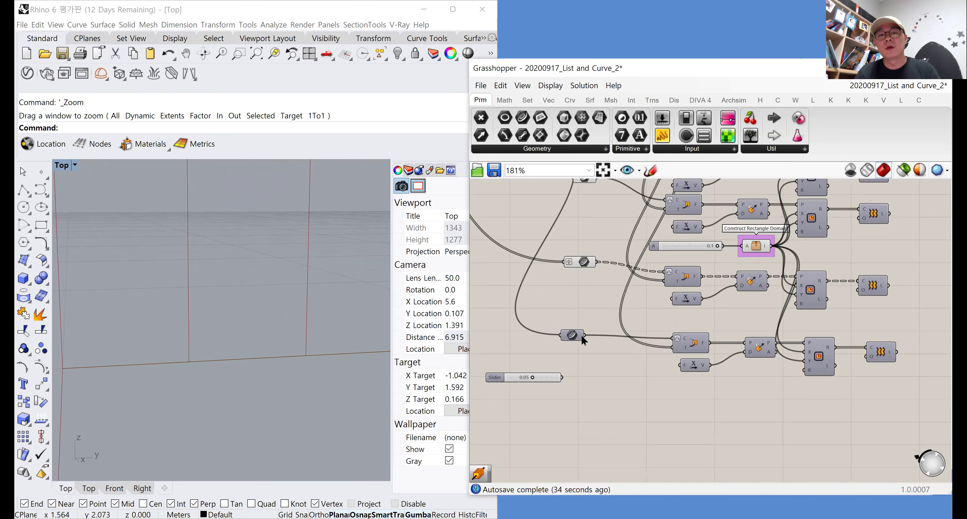
Insert an Explode component between the diagonals' Curve parameter and its frame component, and graft the Segments output
double_click(635, 372)
text(explod)
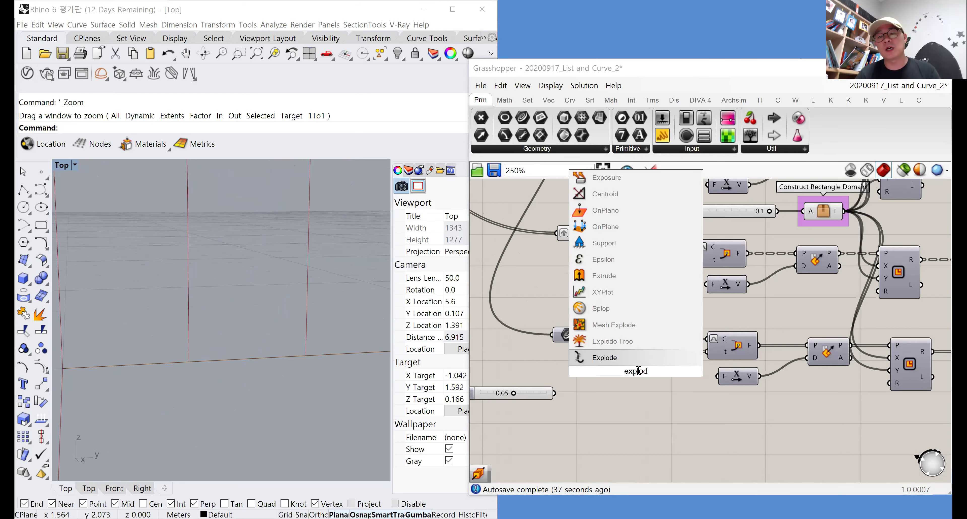
key(Return)
drag(585, 334, 707, 340)
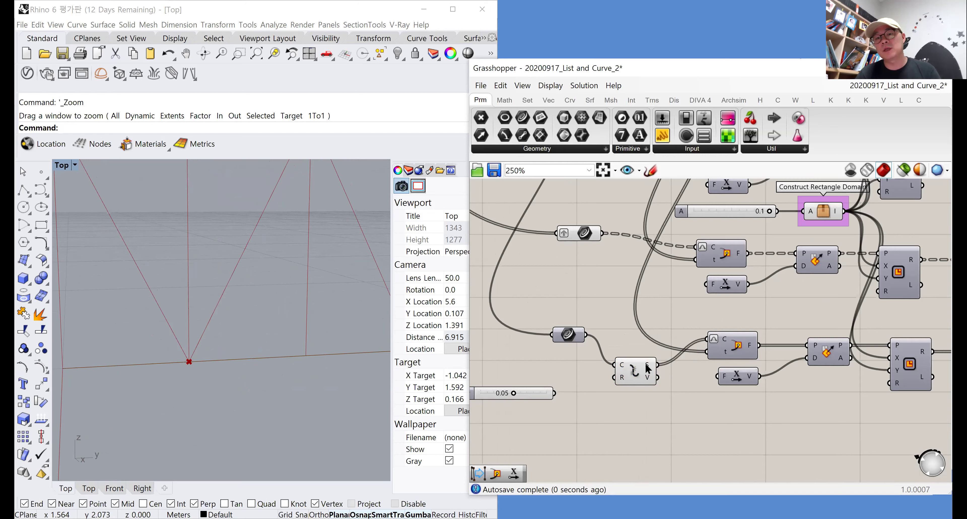
right_click(647, 364)
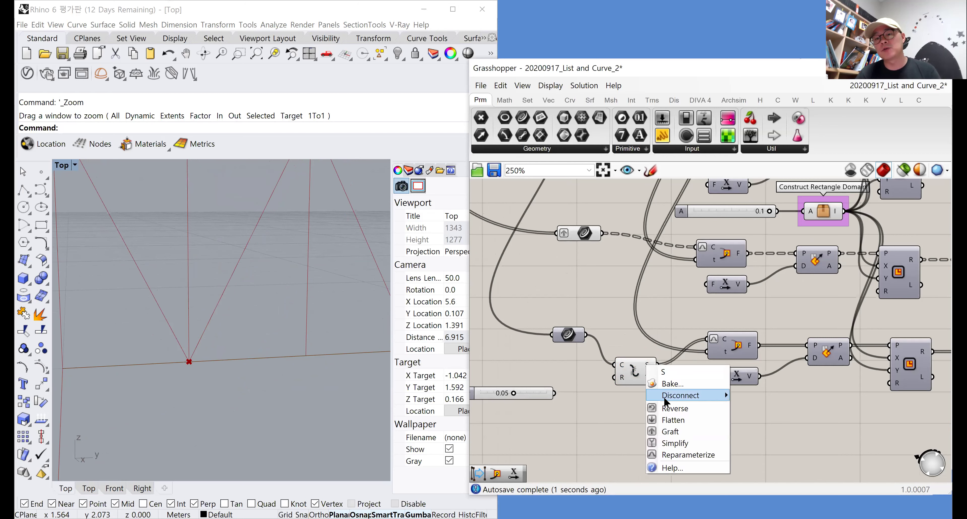
click(668, 433)
drag(637, 378, 631, 338)
Turn the preview of all four Loft components back on, beginning with the diagonals' Loft
scroll(281, 353, down, 5)
right_drag(908, 357, 768, 334)
click(856, 335)
right_click(864, 298)
click(885, 300)
scroll(732, 386, down, 2)
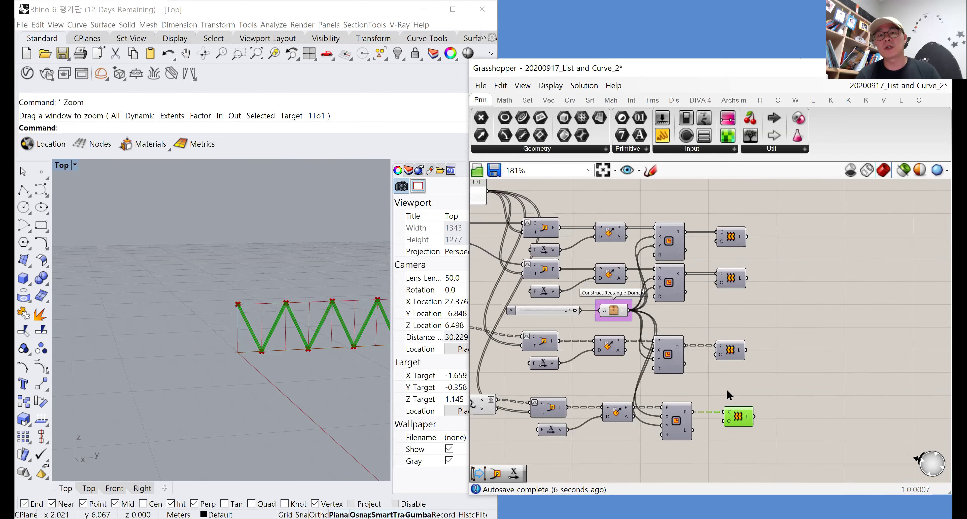
scroll(727, 395, down, 1)
drag(763, 383, 719, 233)
right_click(747, 198)
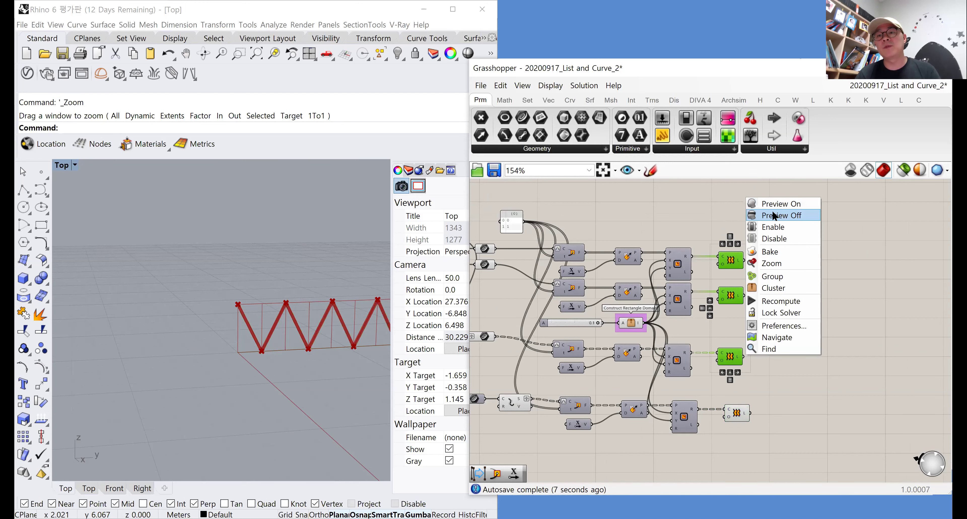
click(780, 204)
Align the four Loft components in one column and the four Rectangle components in another
drag(795, 433, 723, 231)
click(741, 244)
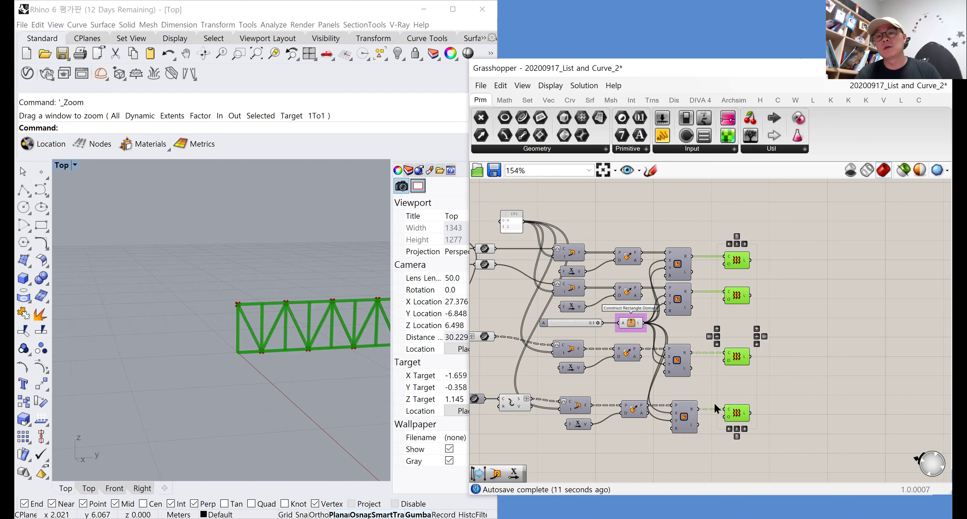
drag(706, 442, 663, 240)
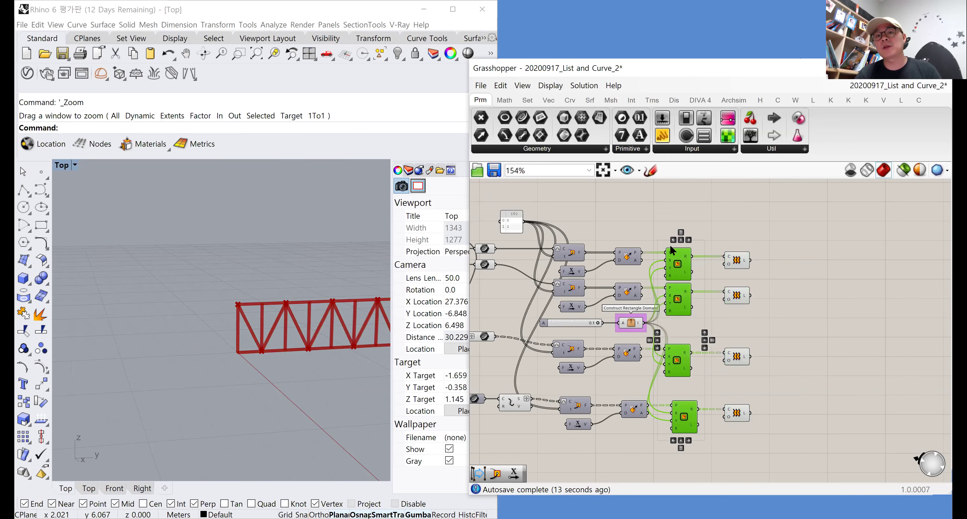
click(690, 244)
click(707, 248)
Move the Construct Rectangle Domain cluster and its 0.1 slider below the diagonals' branch
right_drag(651, 322, 719, 305)
drag(728, 315, 658, 461)
right_drag(694, 403, 750, 304)
drag(738, 393, 652, 343)
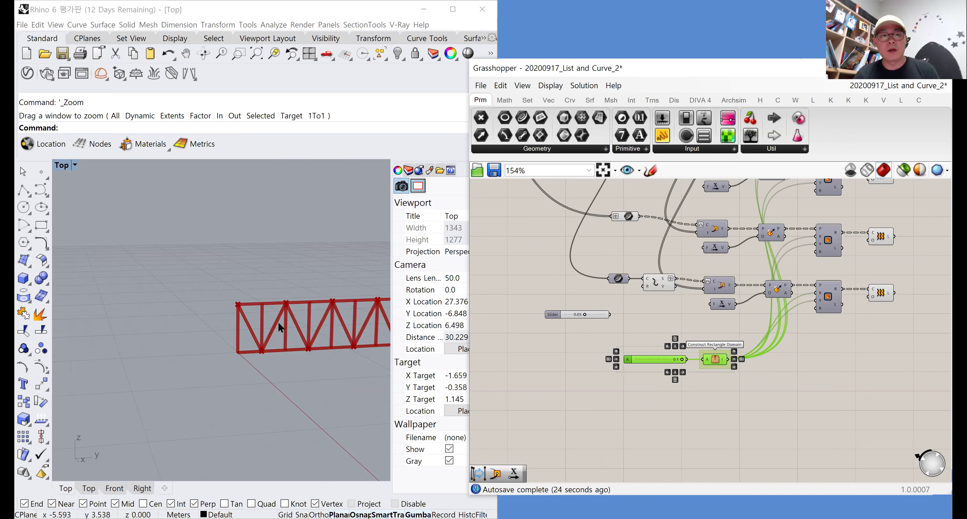
Duplicate the Construct Rectangle Domain cluster with its slider and place the copy directly below the original
scroll(278, 321, up, 3)
scroll(205, 297, up, 3)
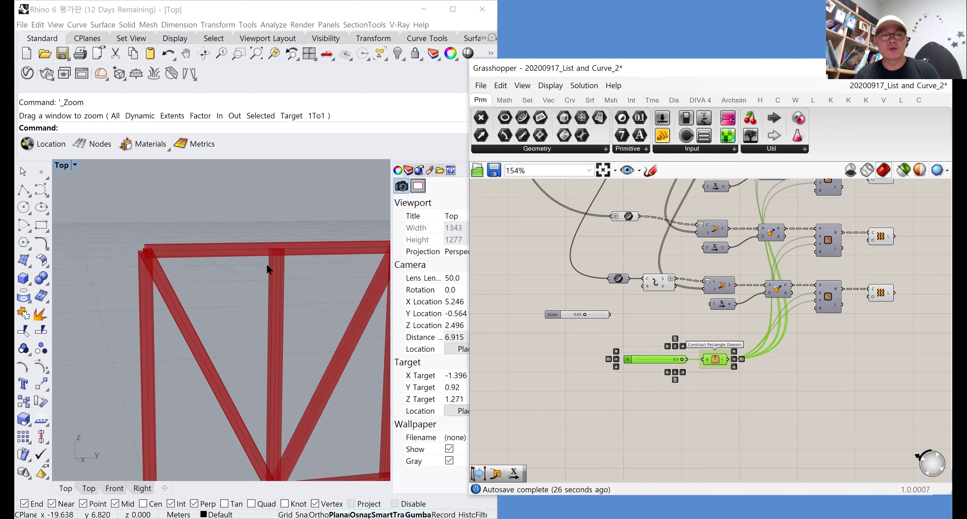
scroll(266, 263, down, 3)
right_drag(246, 298, 229, 350)
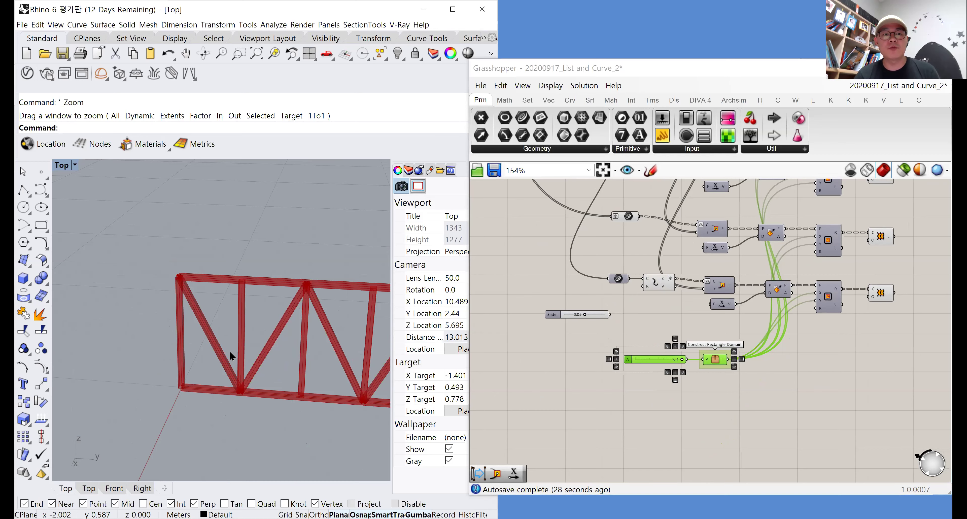
scroll(218, 332, up, 2)
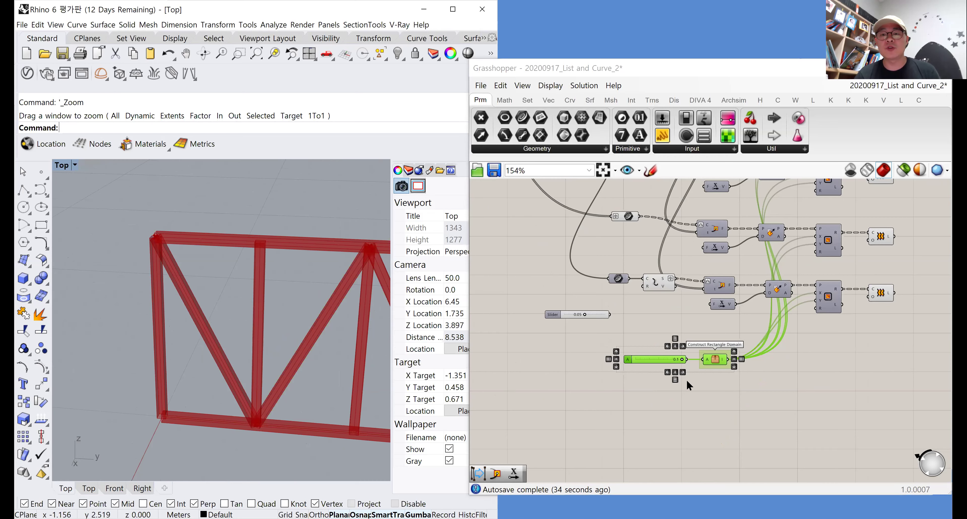
key(ctrl+v)
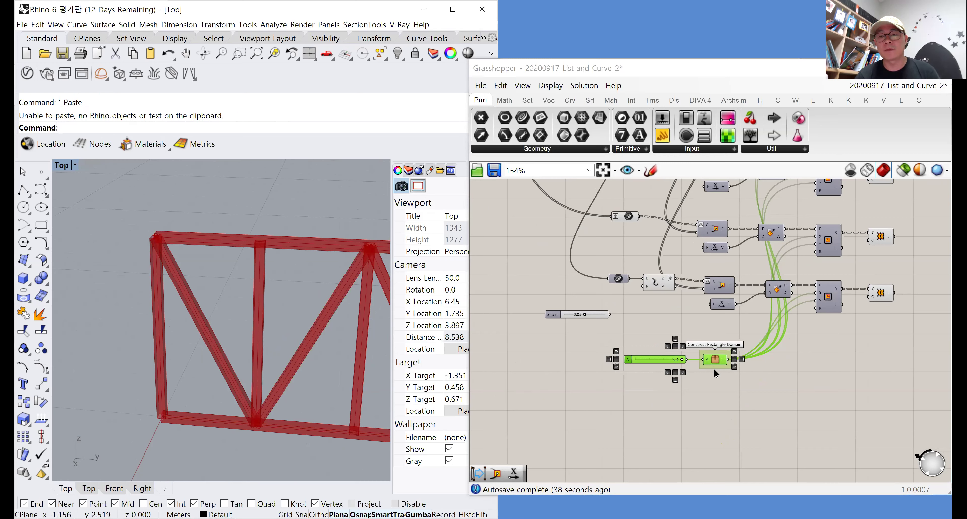
scroll(708, 366, up, 3)
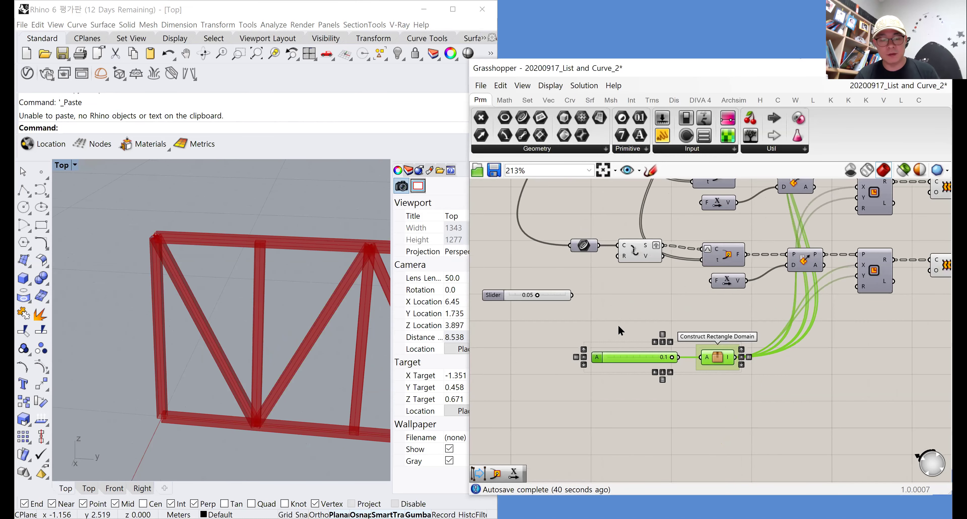
alt+drag(661, 358, 663, 406)
Connect the copied Construct Rectangle Domain cluster's output to the diagonals' Rectangle component
scroll(787, 371, down, 3)
right_drag(787, 371, 725, 392)
drag(774, 321, 687, 424)
scroll(621, 426, up, 4)
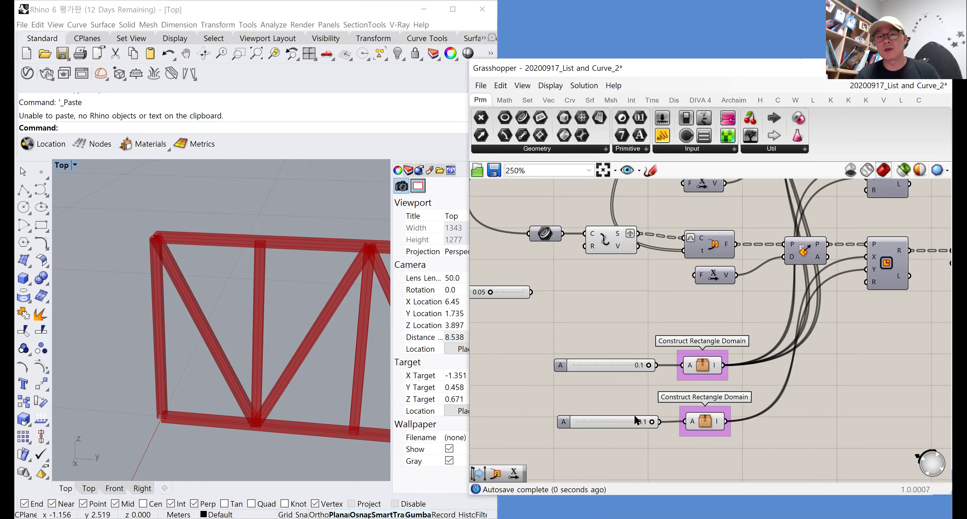
Add a 0.075 slider as the copied cluster's A input and delete the copied 0.1 slider
double_click(603, 445)
text(0.)
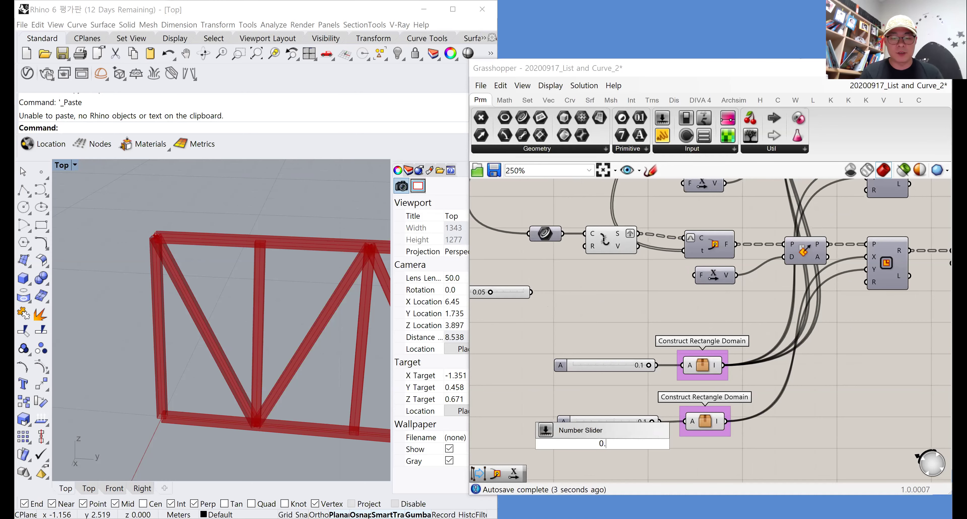
text(075)
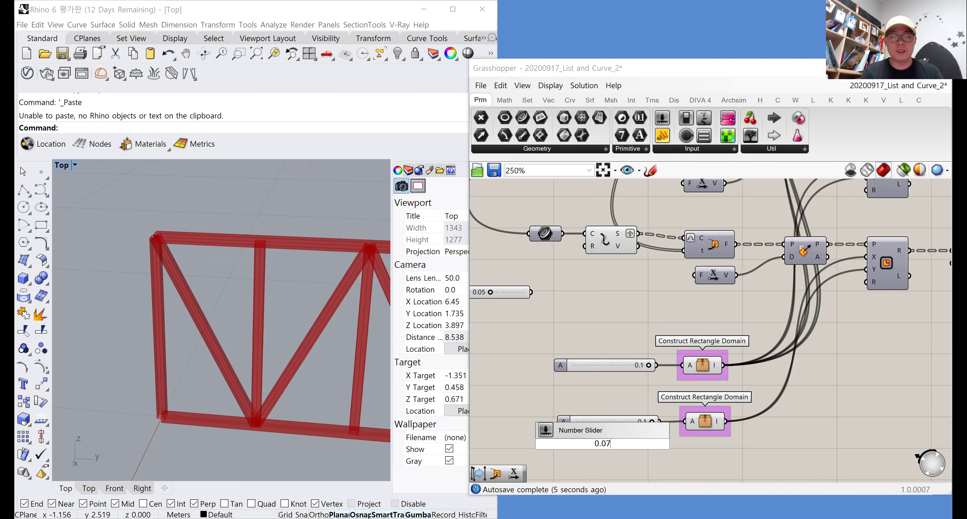
key(Return)
drag(685, 422, 653, 444)
click(601, 421)
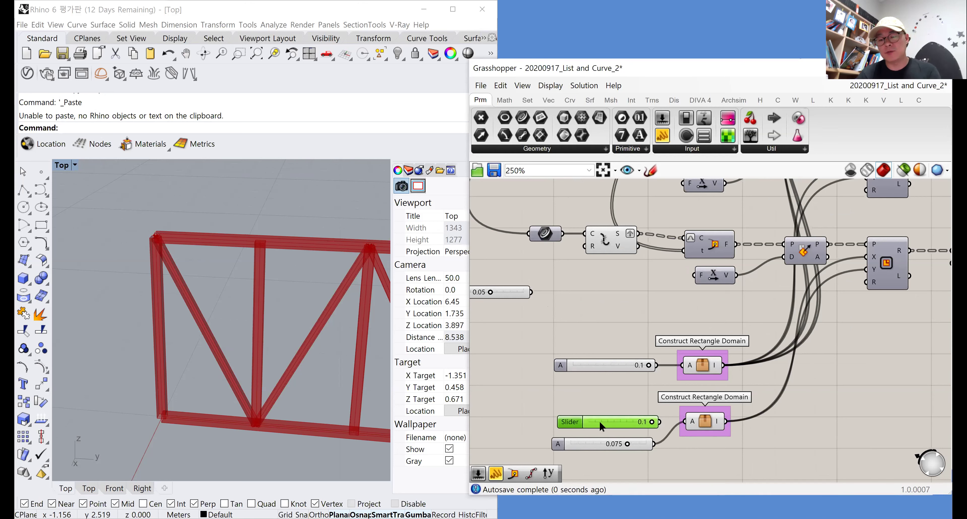
key(Delete)
Examine the truss along its length and at its ends, comparing the diagonals' section with the chords and verticals
right_drag(252, 358, 219, 360)
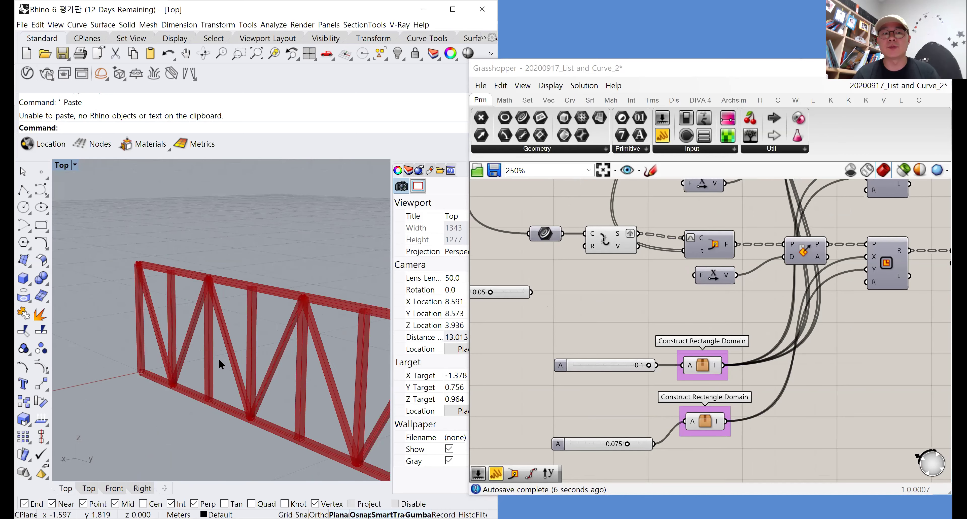
scroll(219, 359, down, 5)
right_drag(287, 363, 286, 257)
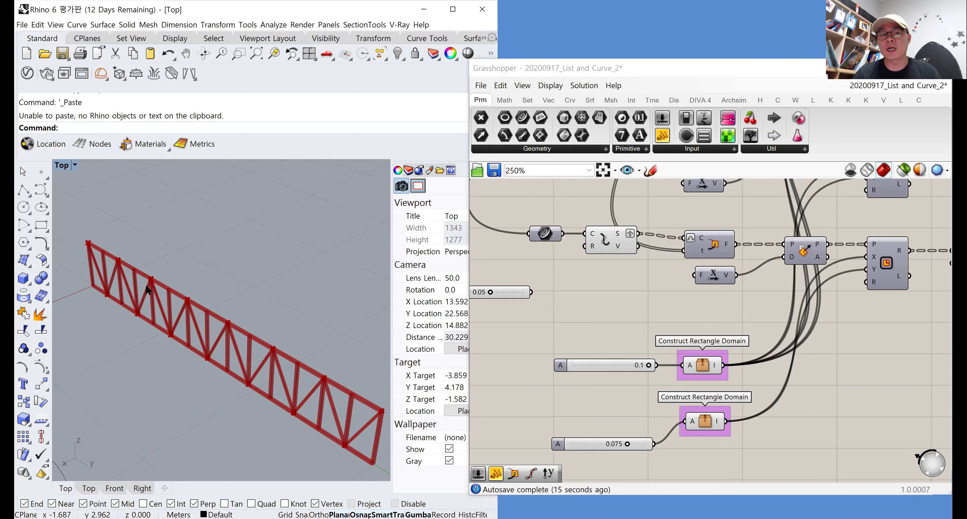
right_drag(181, 294, 211, 284)
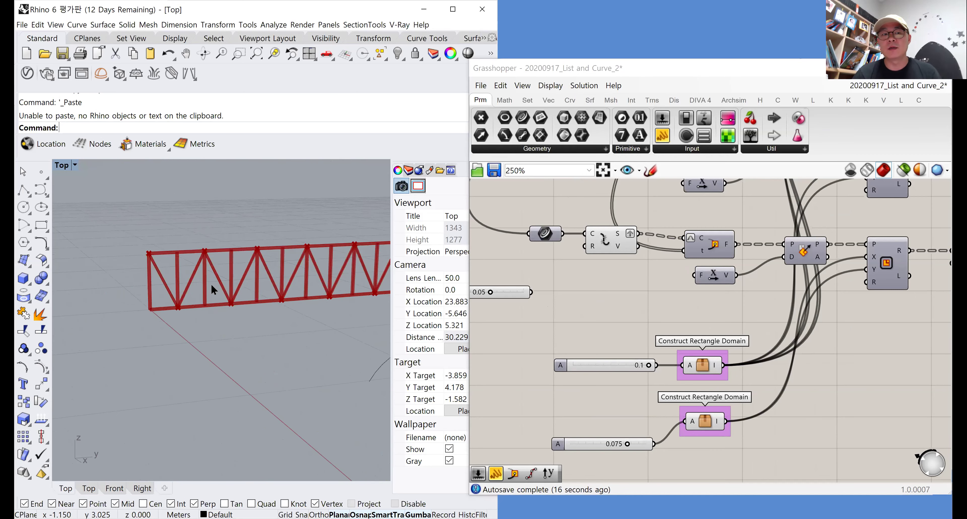
scroll(204, 244, up, 4)
scroll(204, 245, down, 1)
right_drag(204, 245, 246, 257)
scroll(262, 279, down, 2)
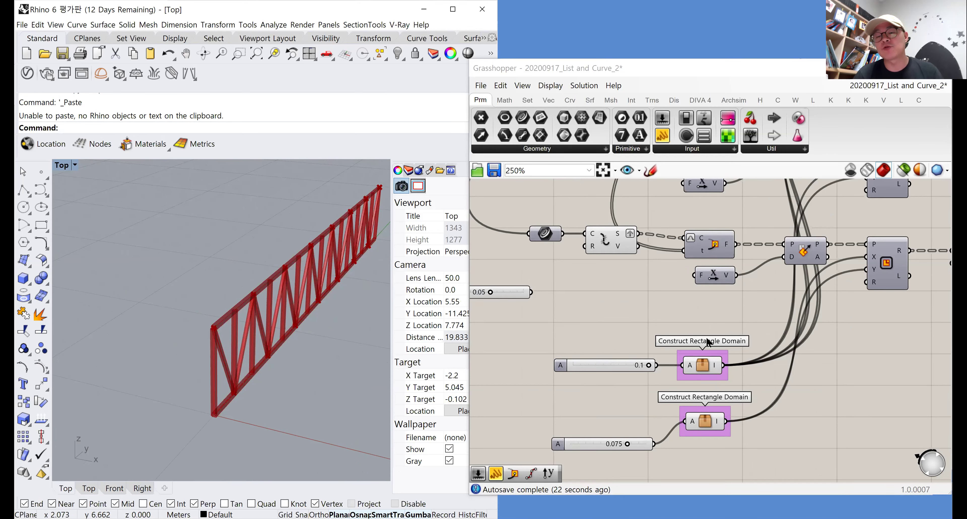
Bake the geometry of all four Loft components into the Rhino model
scroll(669, 365, down, 3)
drag(795, 430, 757, 222)
right_click(809, 218)
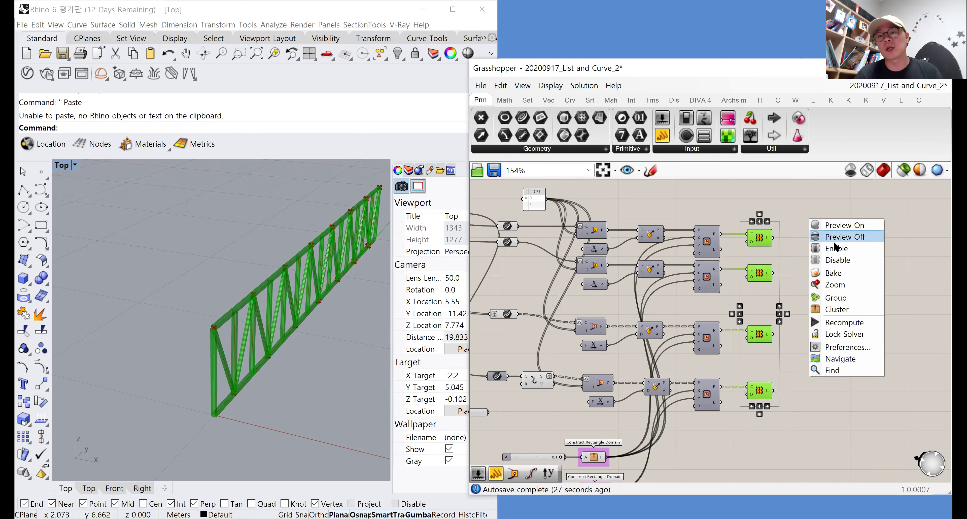
click(840, 278)
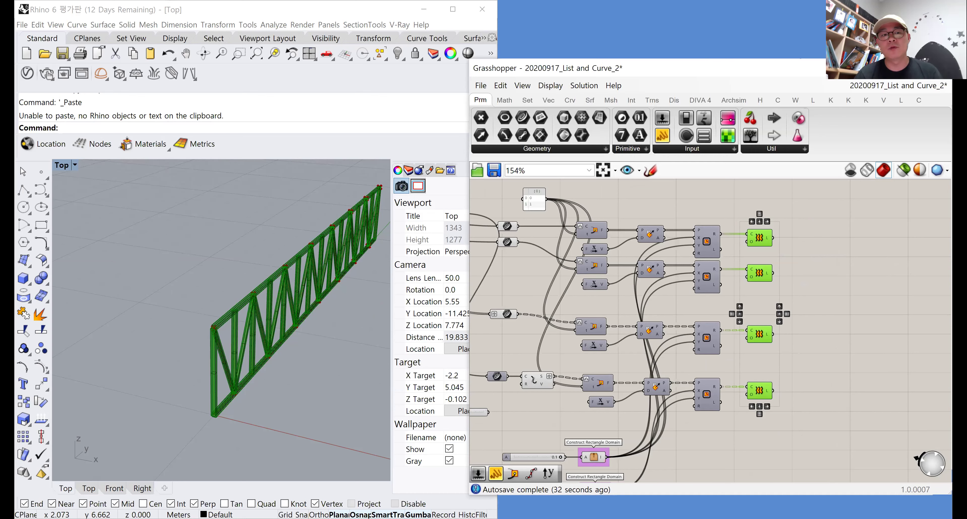
Display the Rhino viewport as Shaded and hide its construction grid
click(75, 165)
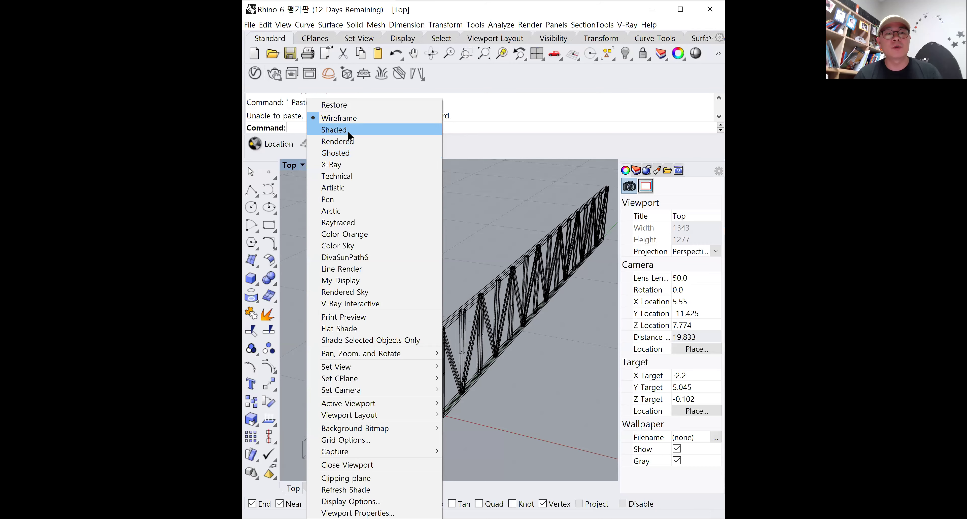
click(348, 130)
right_drag(363, 295, 364, 307)
text(gr)
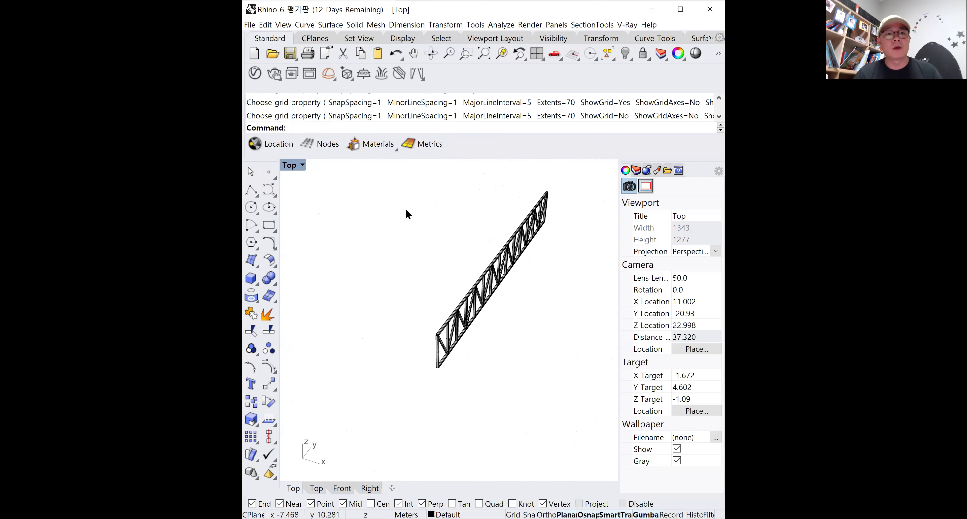
drag(399, 185, 582, 401)
text(copy)
key(Return)
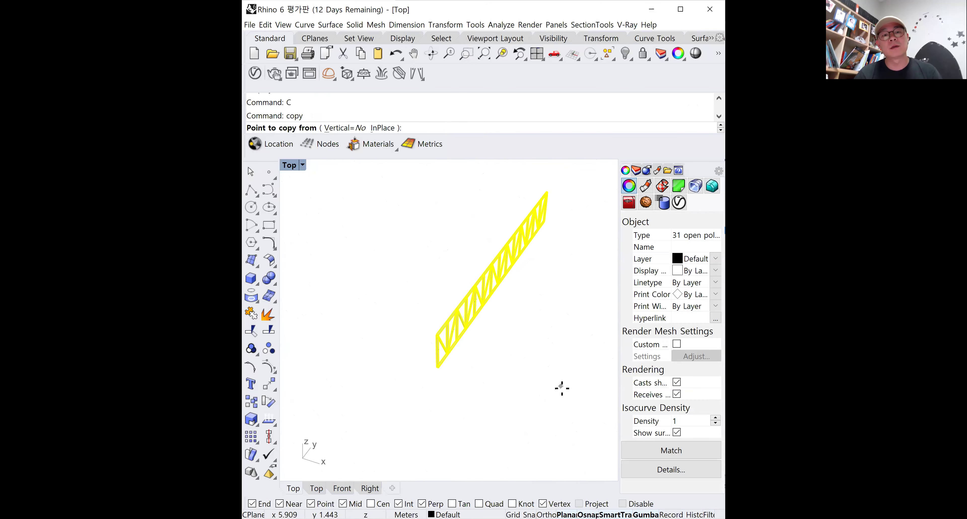
click(563, 388)
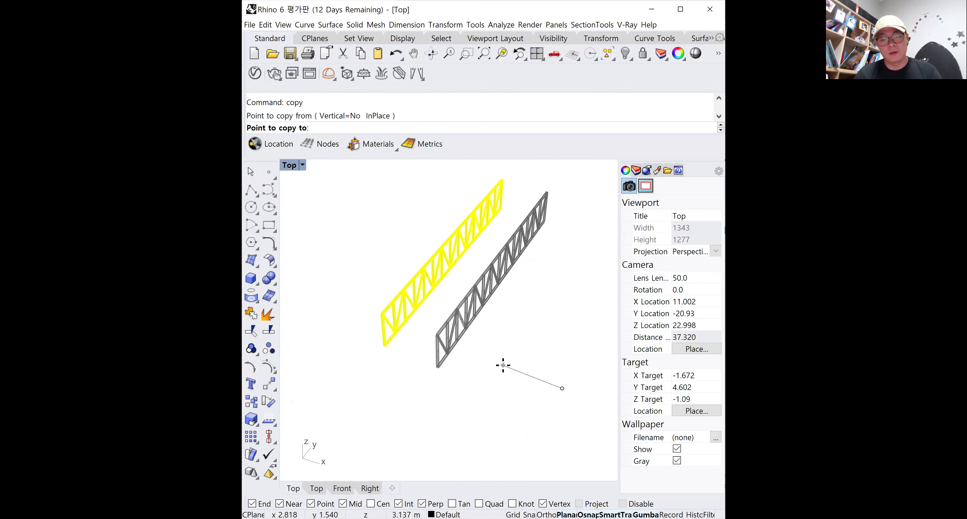
key(F8)
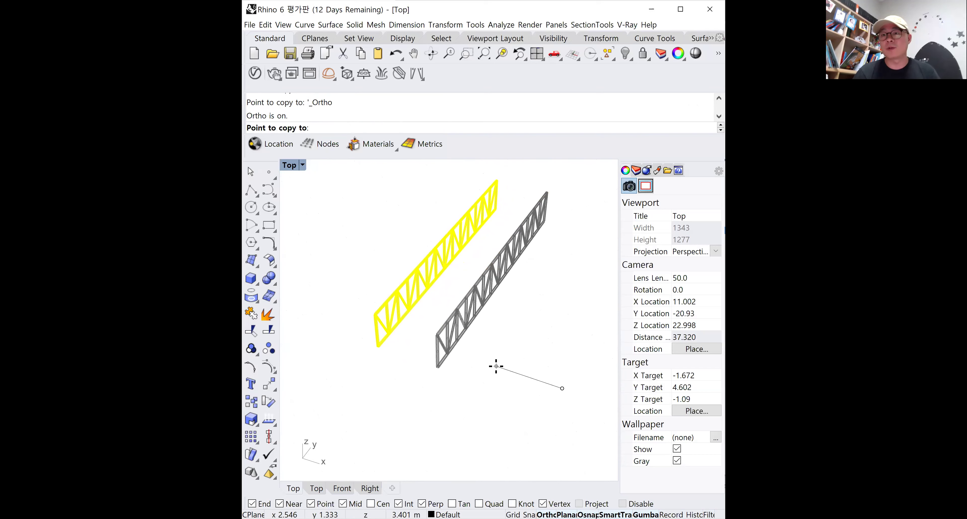
key(Escape)
Cap the open ends of all baked truss members
scroll(451, 342, up, 5)
scroll(421, 342, down, 2)
scroll(389, 321, up, 2)
scroll(389, 321, down, 7)
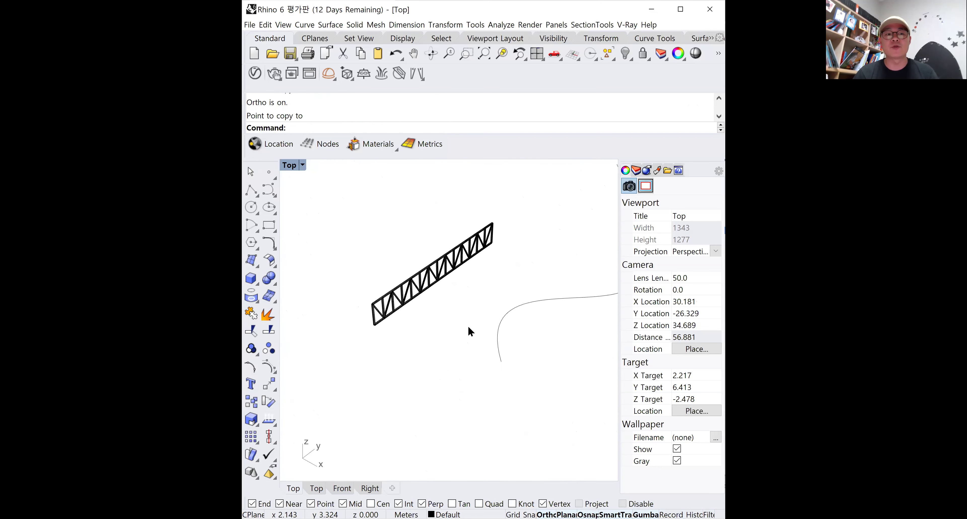
drag(537, 361, 372, 199)
text(Cap)
key(Return)
key(Escape)
scroll(383, 315, up, 7)
scroll(376, 323, down, 5)
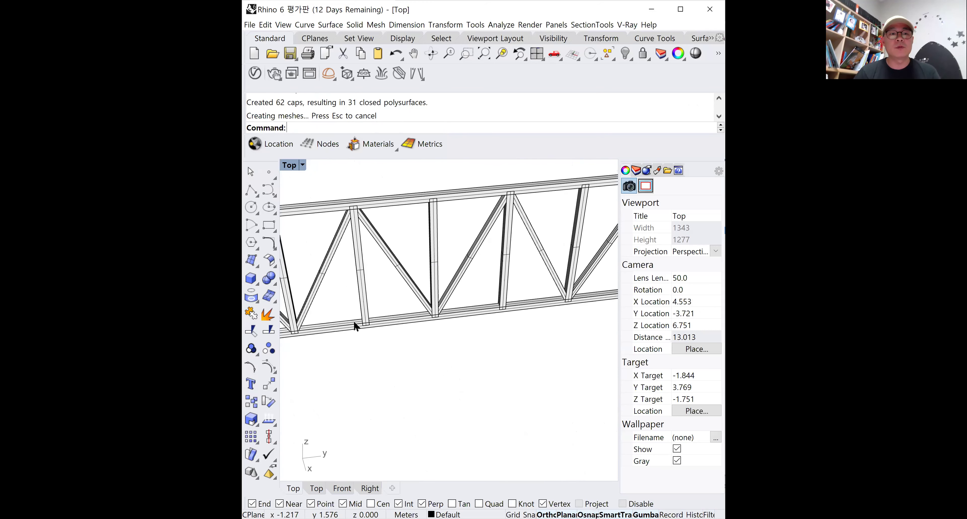
Boolean-subtract the truss members from the 14 diagonals with DeleteInput=No, so the diagonals are trimmed at the joints
scroll(382, 262, down, 3)
shift+right_drag(381, 262, 401, 276)
click(368, 271)
shift+click(404, 258)
shift+click(426, 259)
shift+click(400, 273)
shift+click(426, 274)
shift+click(452, 264)
shift+click(477, 267)
shift+click(499, 268)
shift+click(528, 263)
shift+click(552, 257)
shift+click(574, 253)
right_drag(537, 255, 491, 257)
shift+click(506, 253)
shift+click(532, 257)
shift+click(551, 249)
scroll(552, 249, down, 3)
text(Bd)
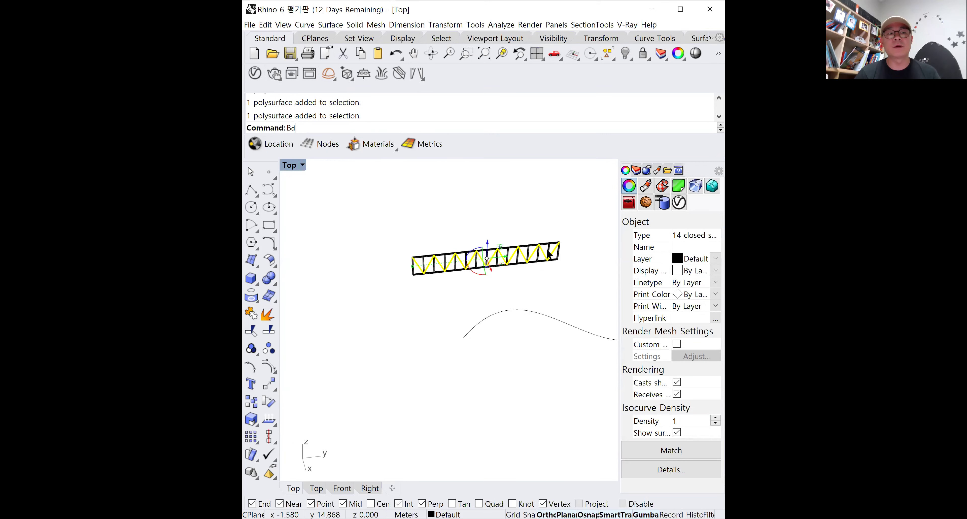
key(Return)
key(Return)
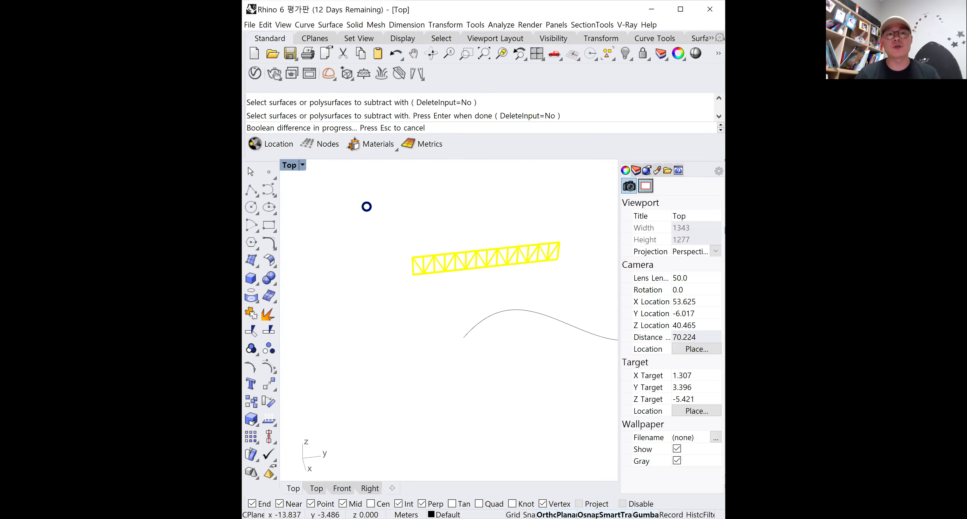
scroll(413, 265, up, 10)
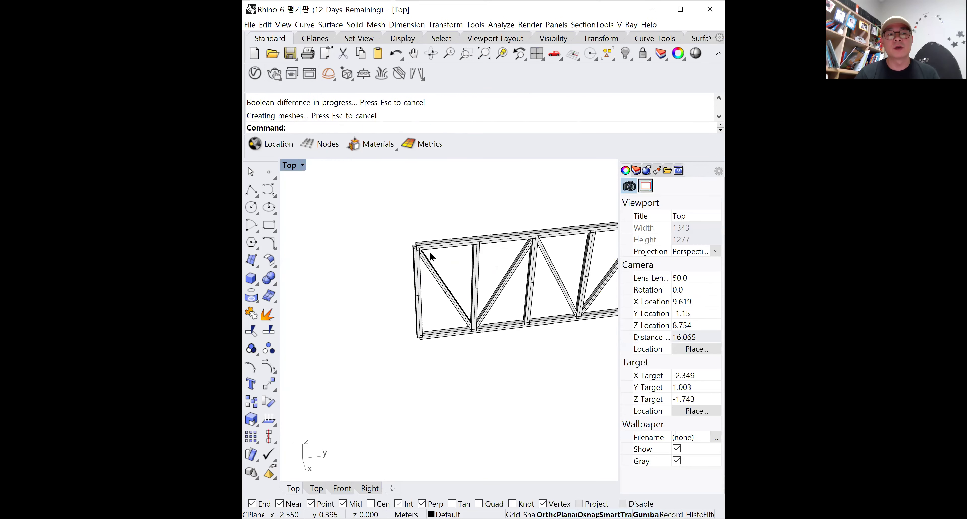
Turn off Gumball and Boolean-subtract the top and bottom chords from the intermediate vertical members with DeleteInput=No
right_drag(467, 243, 514, 196)
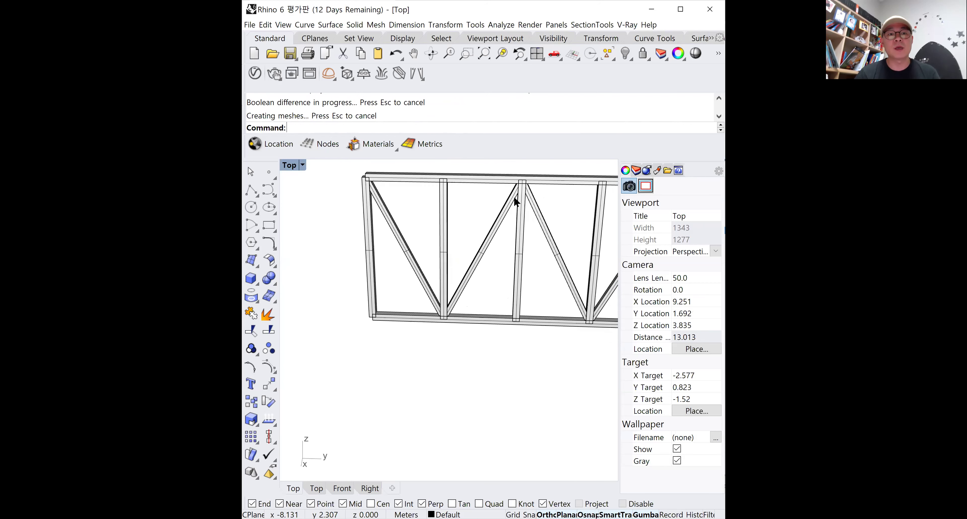
scroll(514, 194, up, 3)
scroll(499, 209, down, 5)
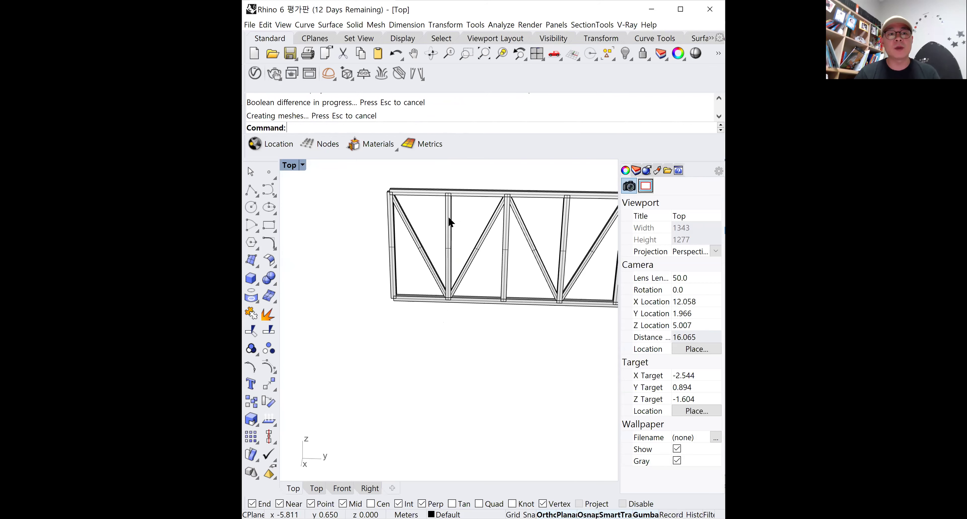
click(449, 221)
scroll(437, 225, down, 4)
scroll(353, 248, up, 4)
shift+click(346, 242)
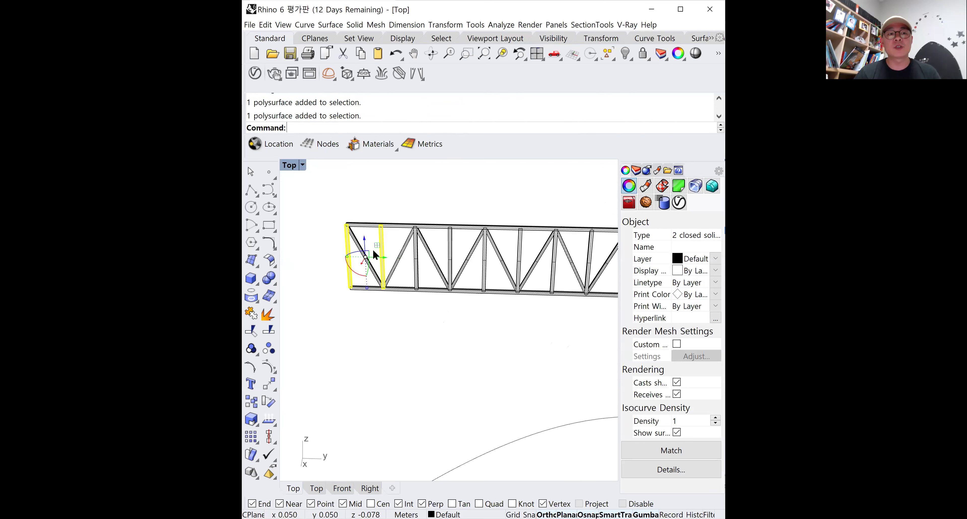
ctrl+click(349, 244)
scroll(407, 254, down, 1)
shift+click(415, 265)
shift+click(441, 260)
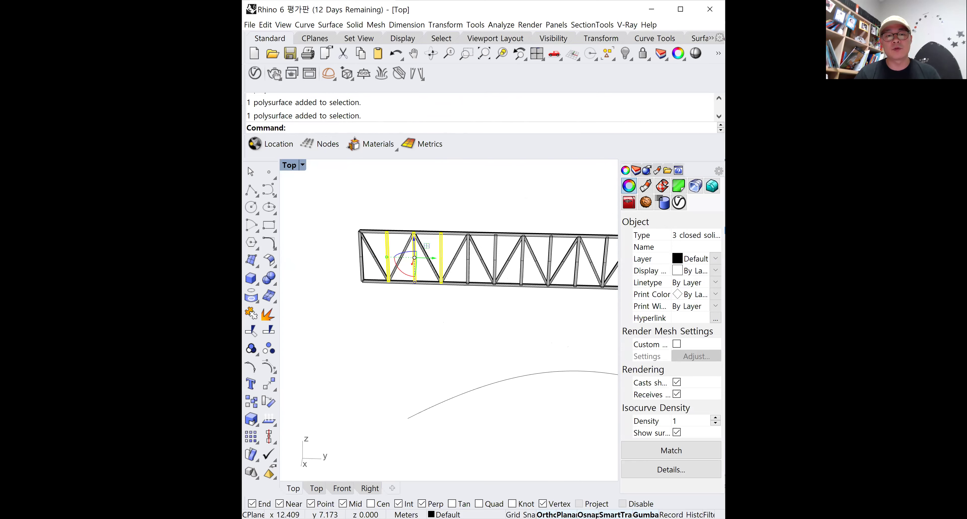
click(646, 515)
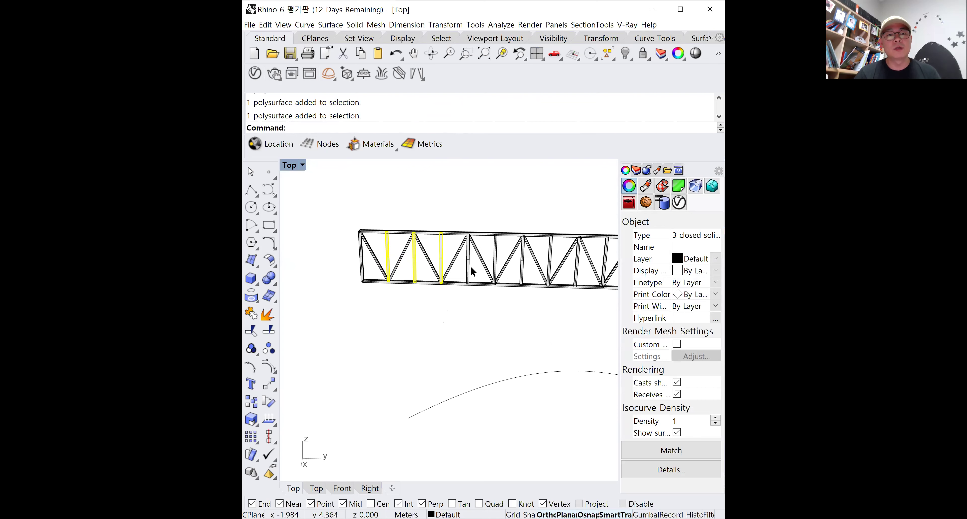
shift+click(522, 268)
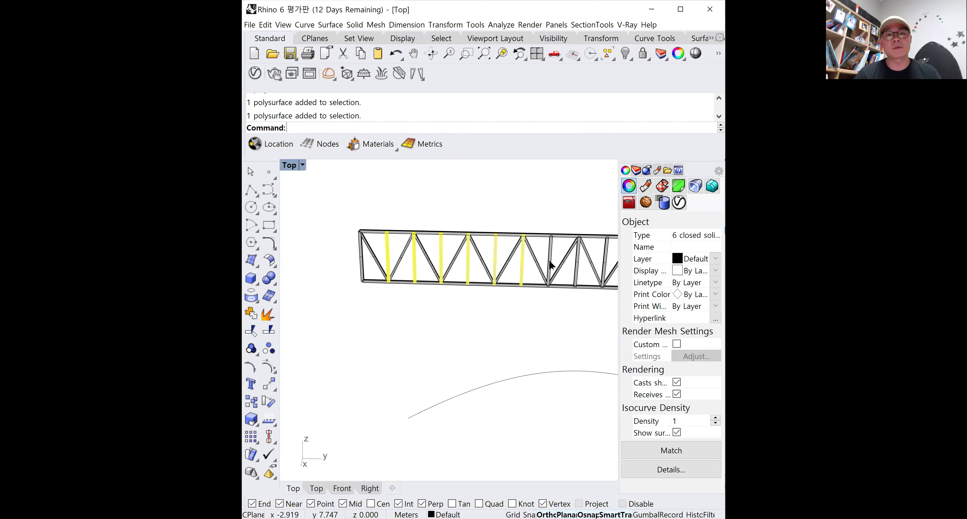
right_drag(533, 267, 480, 270)
shift+click(510, 264)
shift+click(538, 267)
shift+click(566, 269)
right_drag(586, 259, 489, 260)
shift+click(526, 265)
text(BooleanDifference)
key(Return)
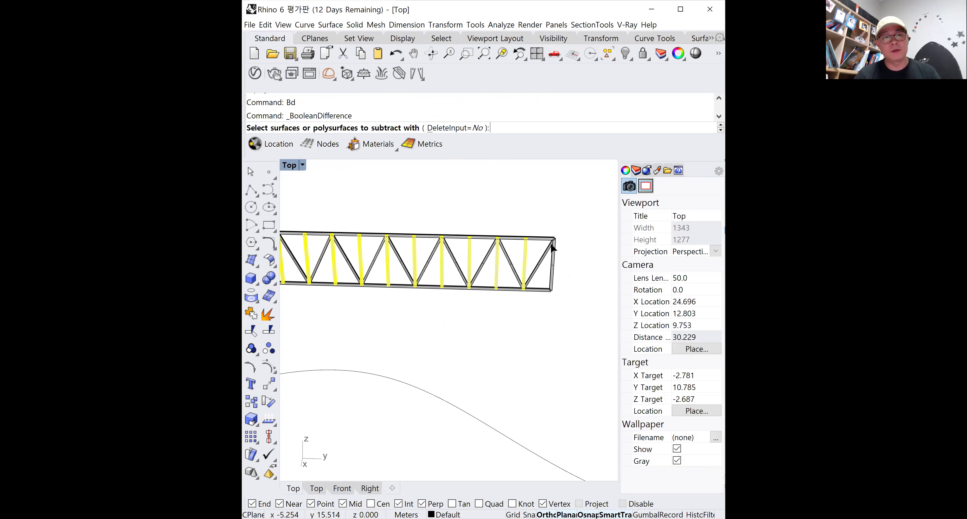
click(544, 243)
click(539, 290)
key(Return)
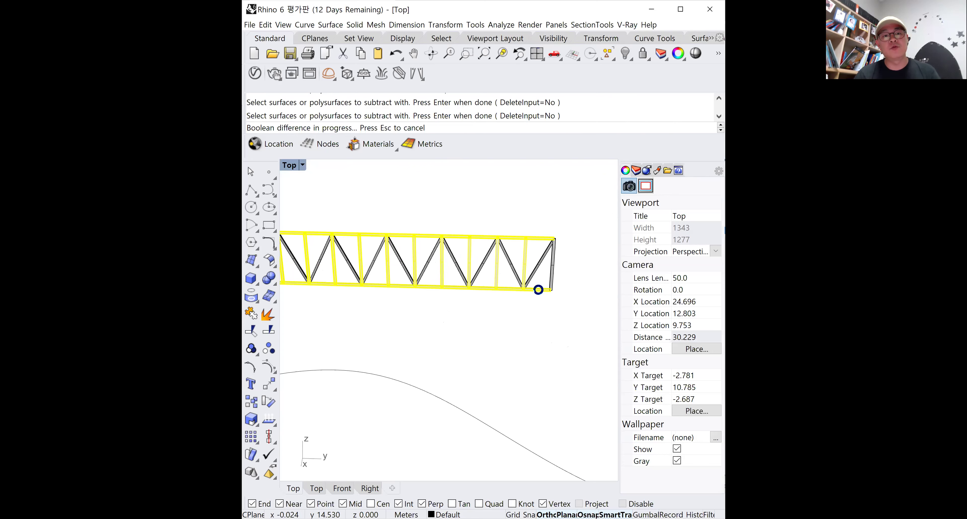
scroll(530, 293, up, 4)
scroll(479, 292, up, 4)
key(Escape)
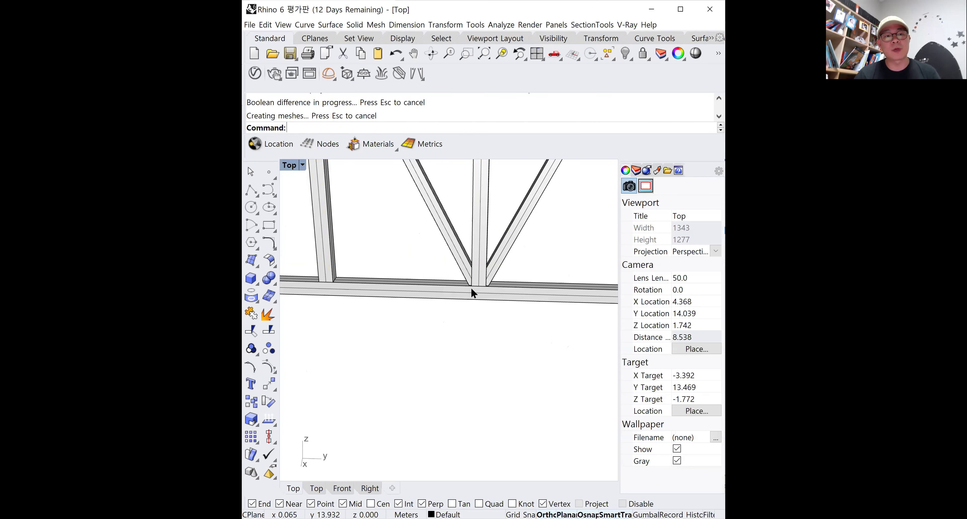
Extrude the top chord's end face at the truss's near end 0.05 m as a solid, flush with the end vertical's outer face
scroll(475, 291, down, 5)
scroll(475, 292, down, 2)
scroll(411, 270, up, 6)
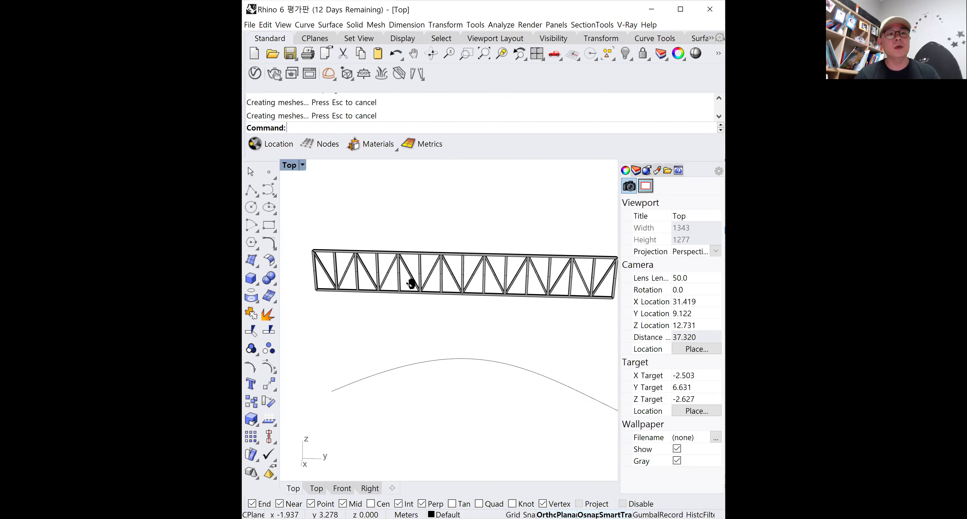
key(ctrl+w)
drag(409, 210, 449, 253)
scroll(468, 246, up, 2)
right_drag(472, 248, 430, 271)
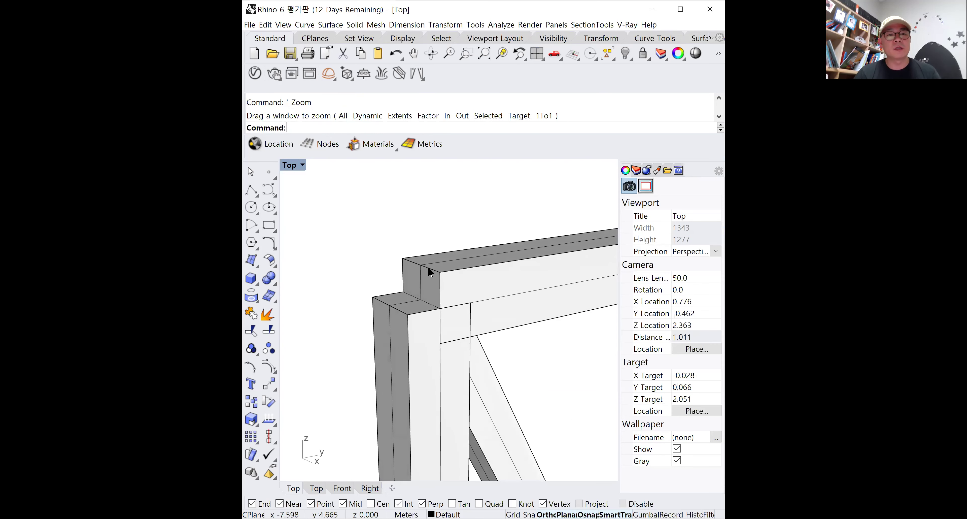
key(space)
click(426, 280)
key(space)
click(373, 296)
Extrude the bottom chord's end face at the same truss end 0.05 m as a solid, flush with the end vertical
shift+right_drag(457, 376, 466, 252)
scroll(465, 248, down, 12)
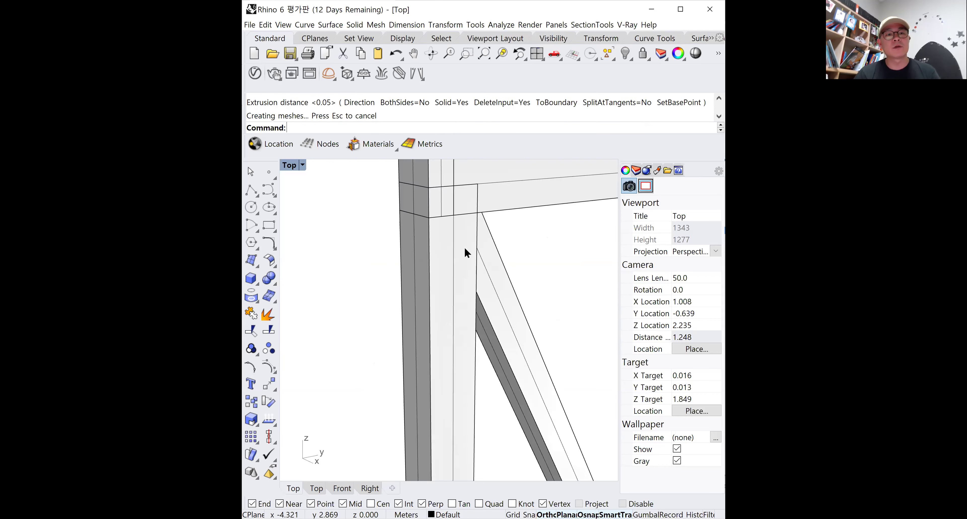
shift+right_drag(490, 322, 467, 359)
scroll(464, 362, up, 6)
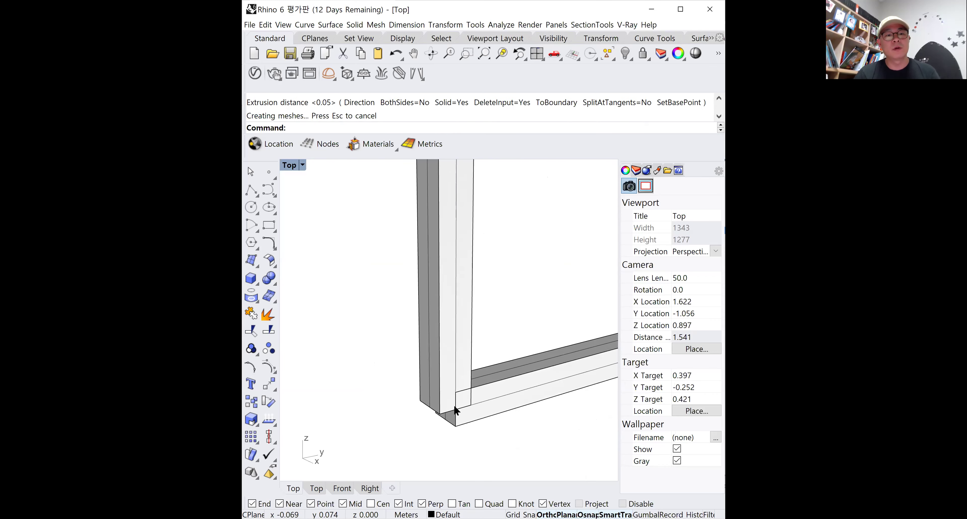
text(exts)
key(space)
click(452, 432)
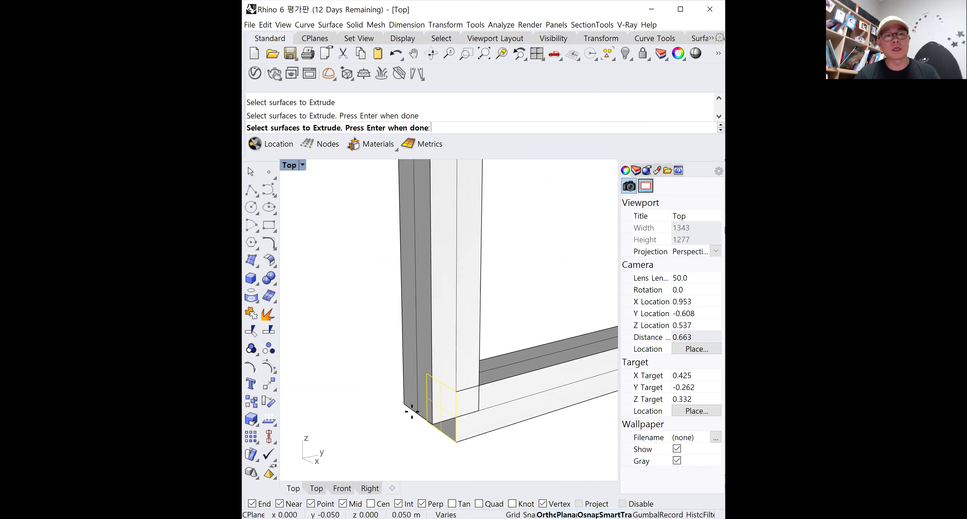
key(space)
click(405, 404)
Extrude the top chord's end face at the opposite end of the truss by 0.05 m as a solid
scroll(381, 329, down, 12)
right_drag(450, 297, 348, 240)
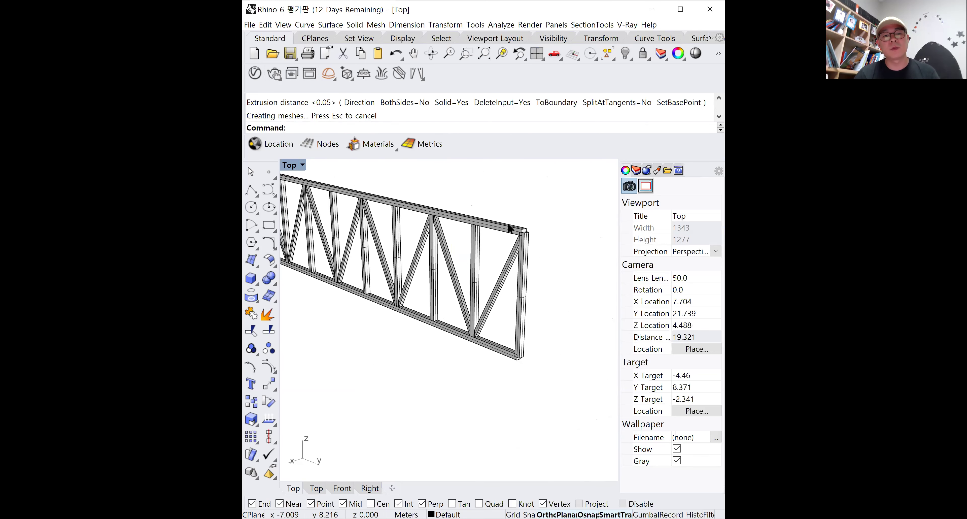
scroll(509, 228, up, 6)
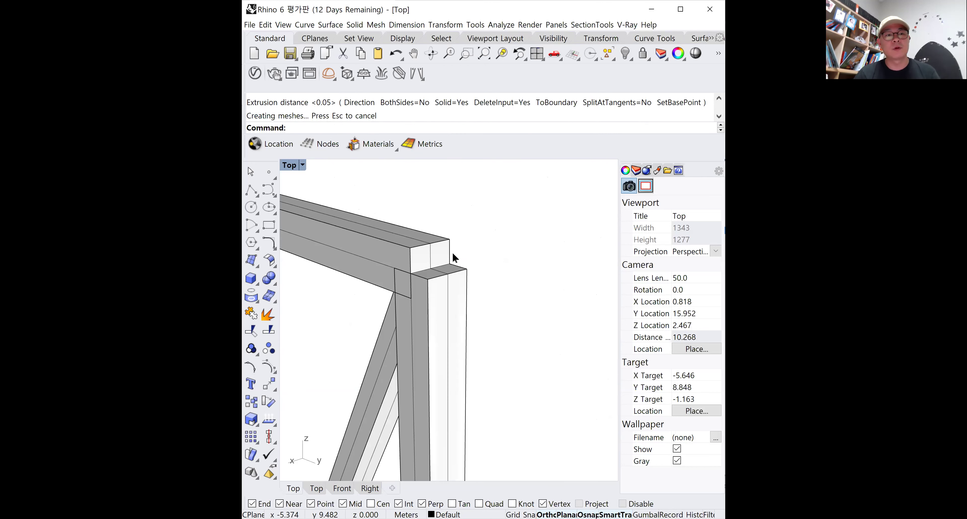
key(space)
click(437, 254)
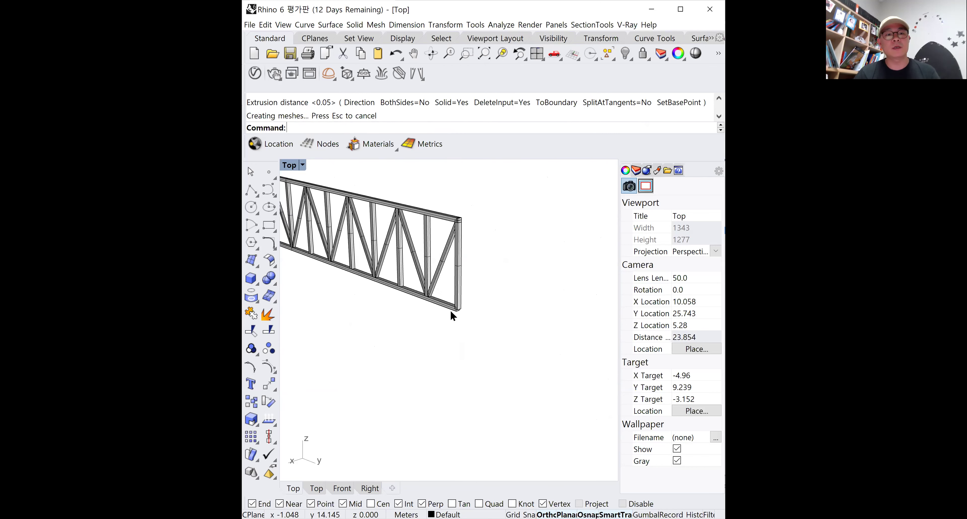
Extrude the bottom chord's end face at the opposite end of the truss by 0.05 m with Solid=Yes and DeleteInput=Yes
scroll(495, 297, up, 5)
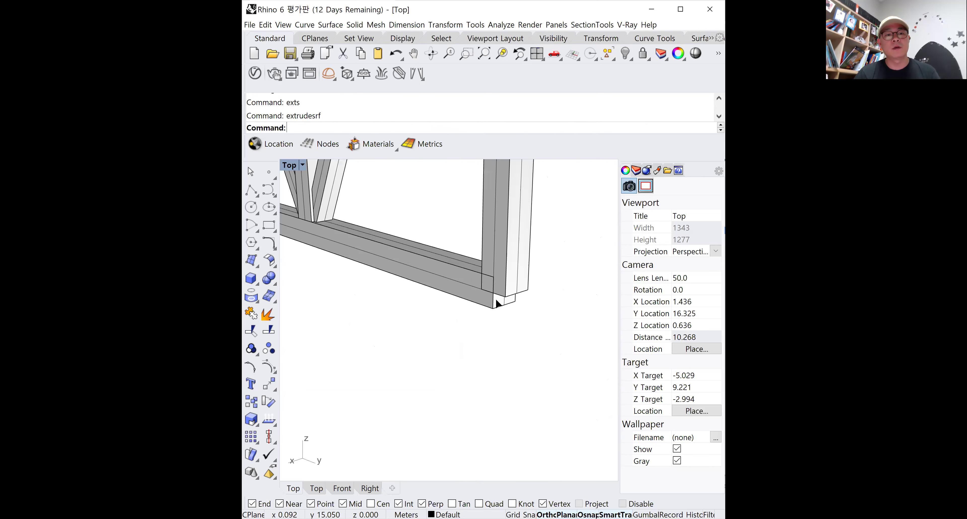
scroll(498, 303, down, 3)
scroll(499, 303, up, 2)
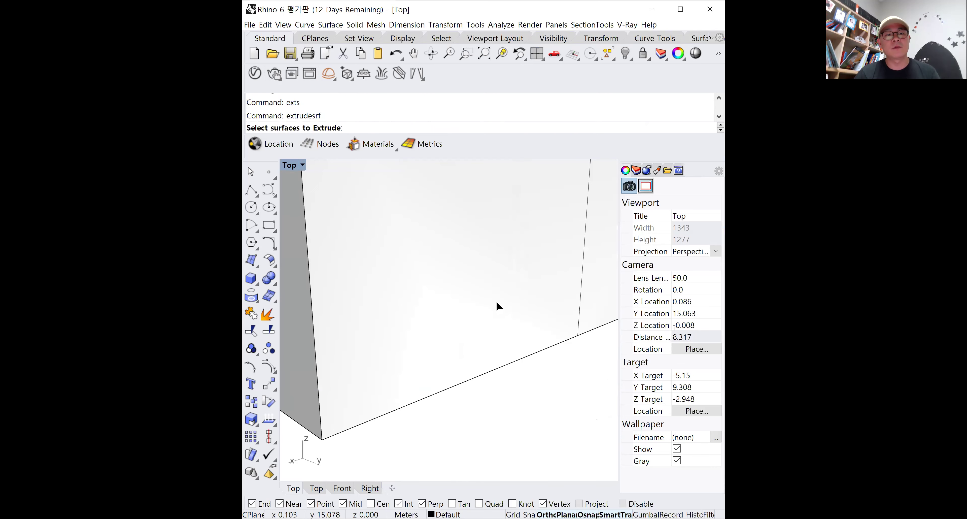
click(464, 299)
scroll(464, 299, down, 3)
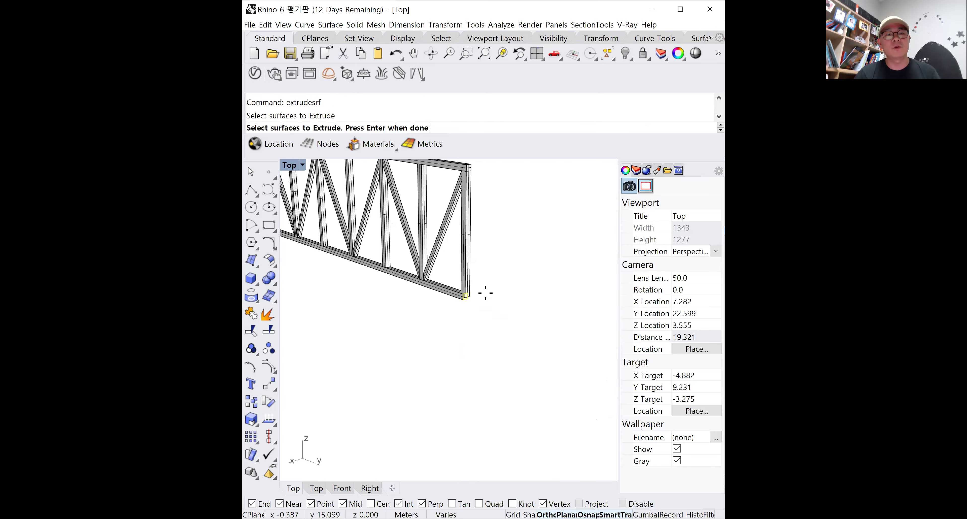
key(Return)
scroll(486, 293, up, 2)
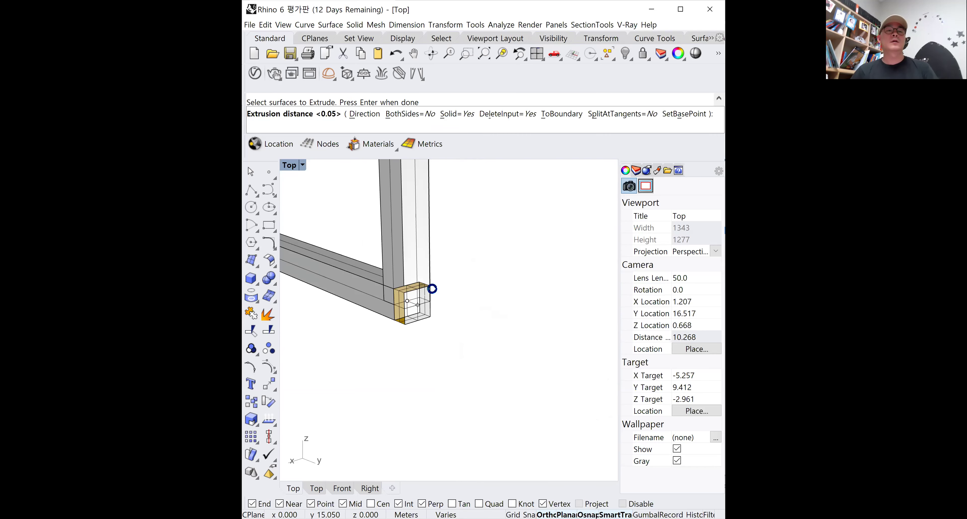
key(Return)
Boolean-subtract the extended top and bottom chords from the two end verticals with DeleteInput=No
scroll(432, 288, down, 2)
click(541, 273)
key(Escape)
click(522, 235)
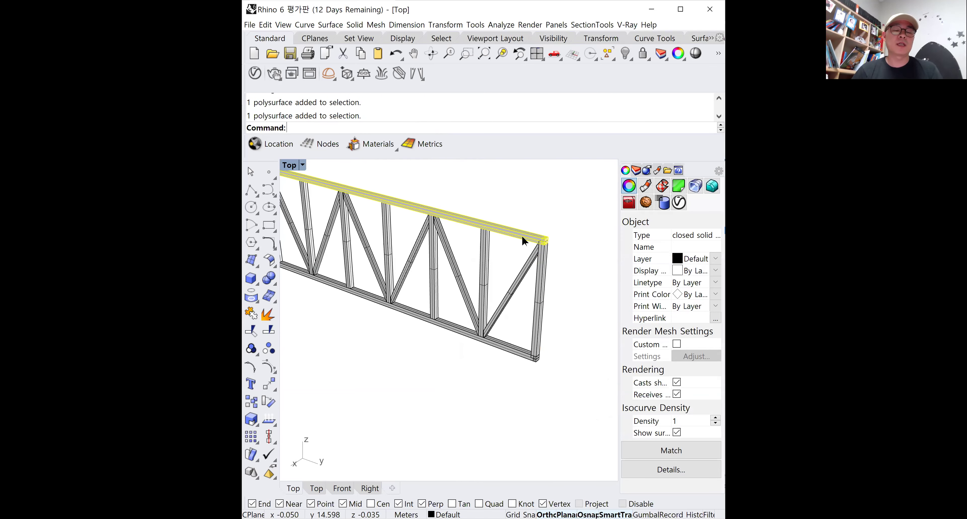
key(Escape)
click(537, 292)
scroll(537, 292, down, 4)
scroll(381, 246, up, 4)
scroll(375, 260, up, 2)
shift+click(375, 260)
scroll(374, 260, down, 2)
text(Bd)
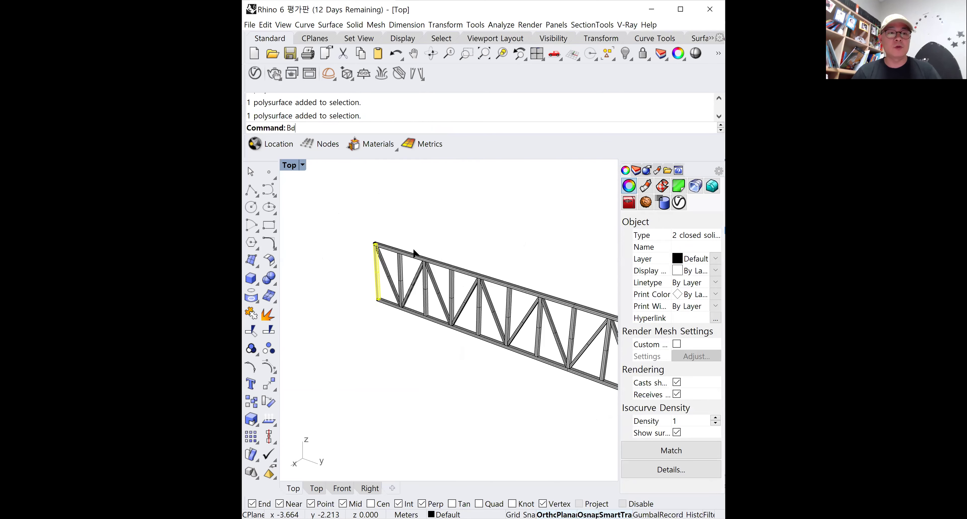
key(Return)
click(416, 315)
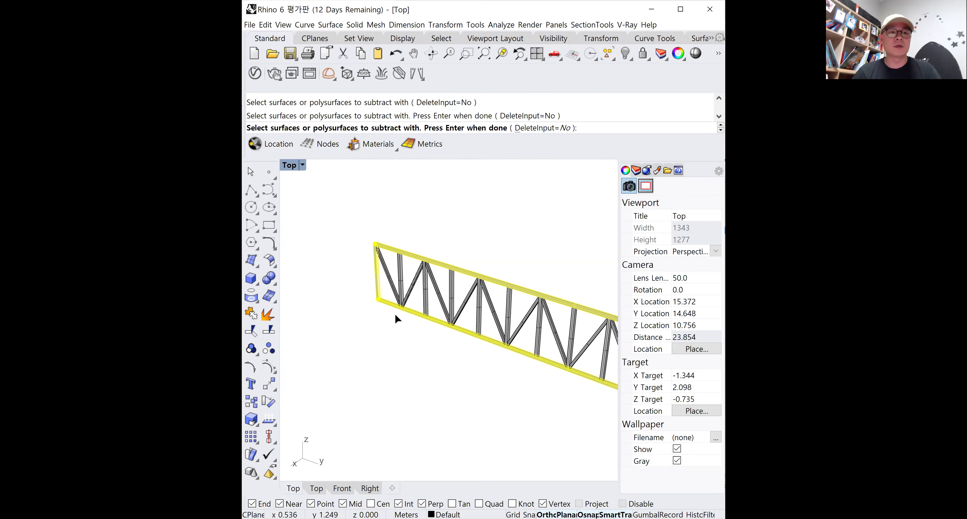
key(Return)
Merge the coplanar faces of all 31 truss solids with MergeAllFaces
scroll(380, 277, up, 3)
scroll(380, 279, down, 4)
scroll(381, 279, down, 3)
shift+right_drag(444, 333, 392, 263)
drag(340, 231, 474, 311)
scroll(473, 312, up, 3)
key(Escape)
scroll(514, 265, up, 5)
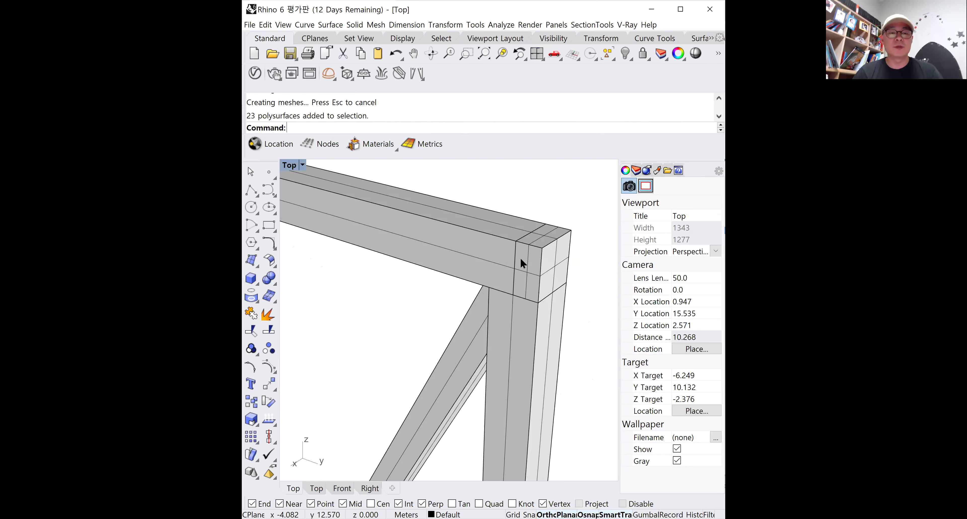
scroll(520, 263, down, 10)
drag(394, 216, 545, 297)
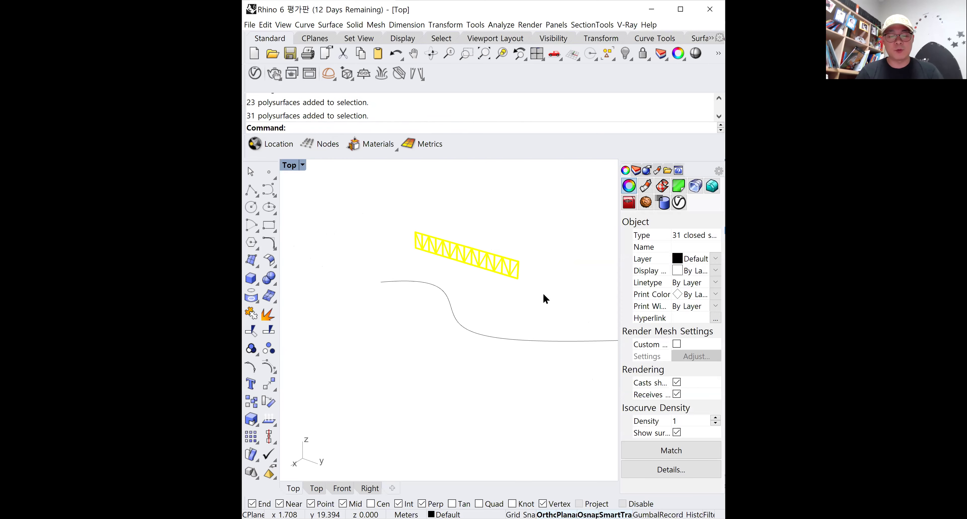
text(MergeAllF)
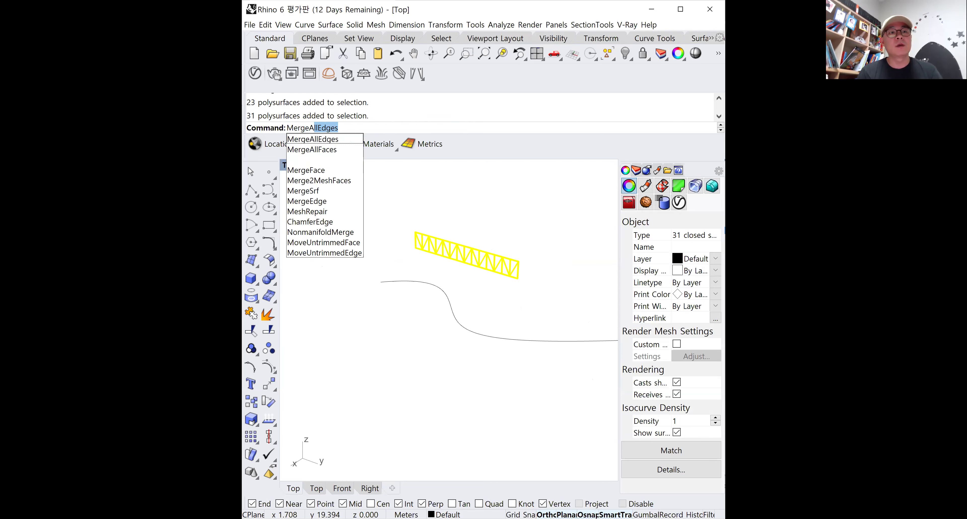
key(Return)
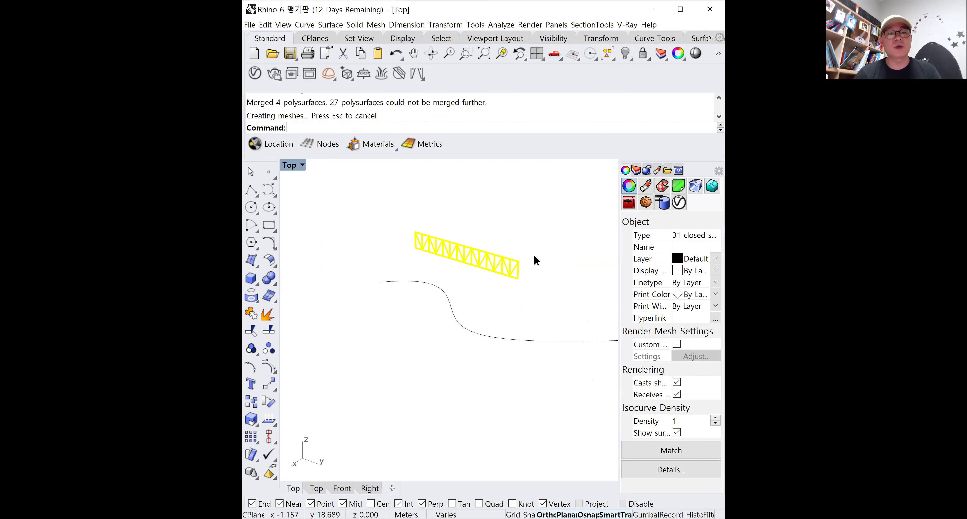
key(Escape)
Examine the upper end corner of the truss where the chord's faces were merged
text(z)
key(Return)
drag(526, 264, 434, 360)
right_drag(434, 360, 432, 375)
scroll(435, 368, down, 10)
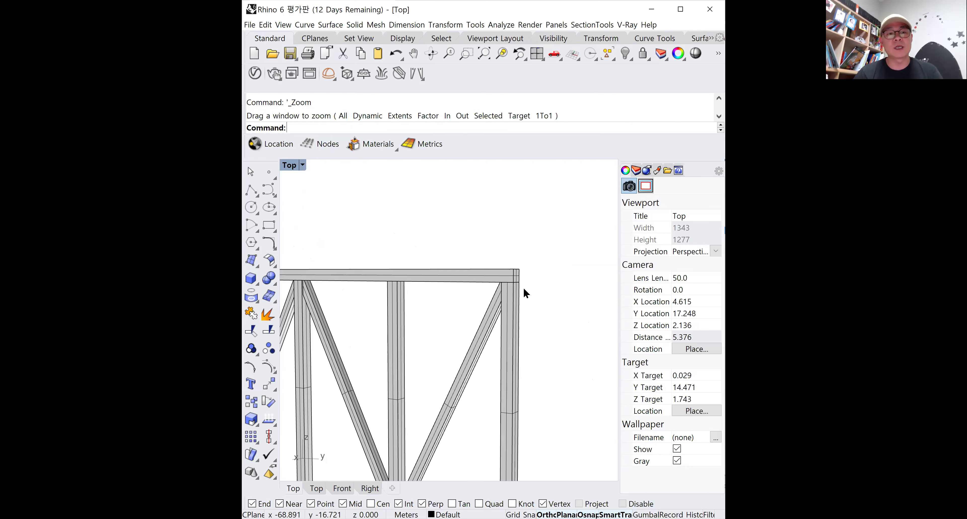
shift+right_drag(470, 311, 498, 365)
scroll(526, 295, down, 5)
scroll(505, 319, down, 3)
Copy the whole truss 1.5 m sideways, perpendicular to its length, to form a parallel second truss
drag(318, 224, 560, 370)
text(Copy)
key(Return)
click(544, 370)
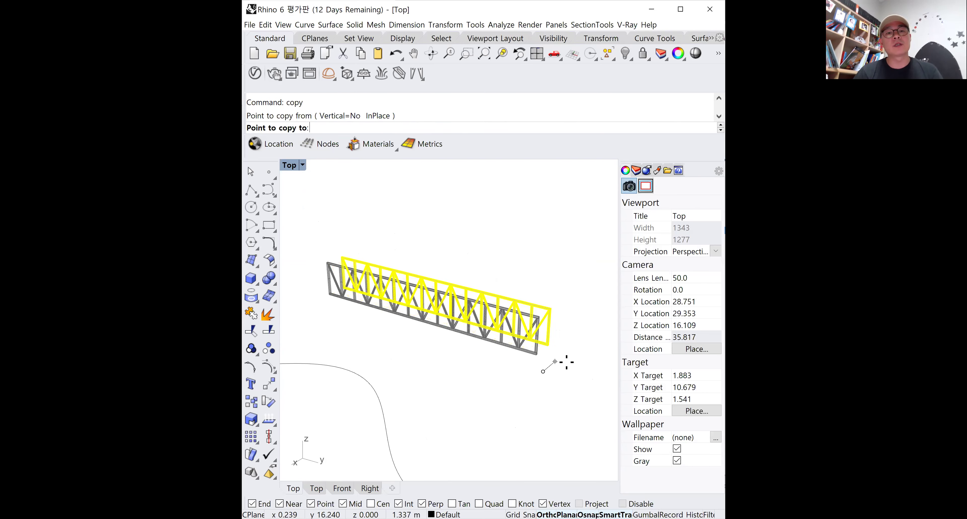
text(1)
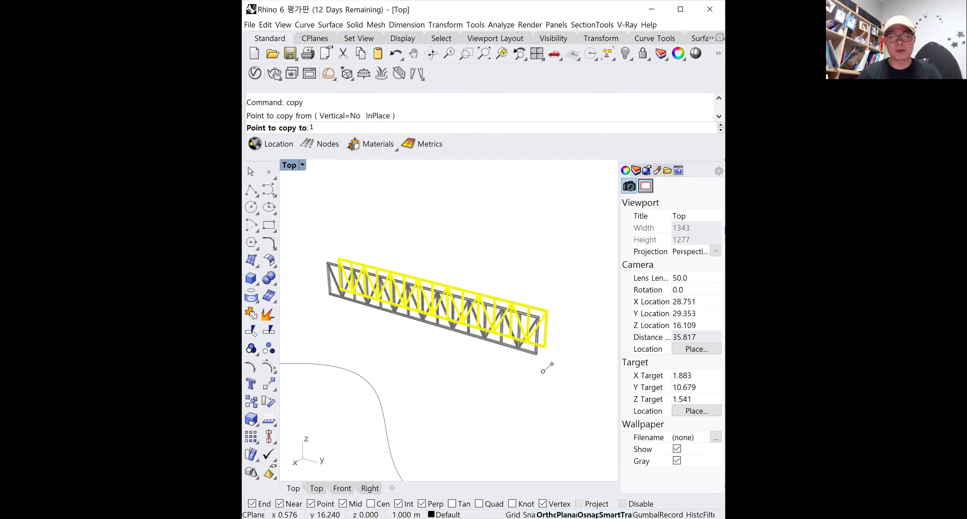
text(.5)
key(Return)
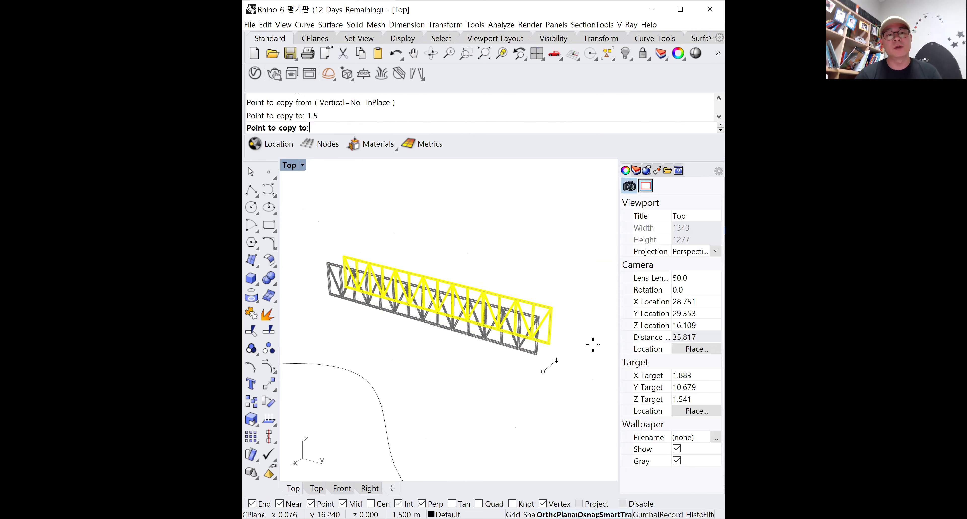
click(593, 344)
key(Return)
Draw a box cross member between the two trusses' top end corners, matching the chord's height
right_drag(434, 345, 517, 318)
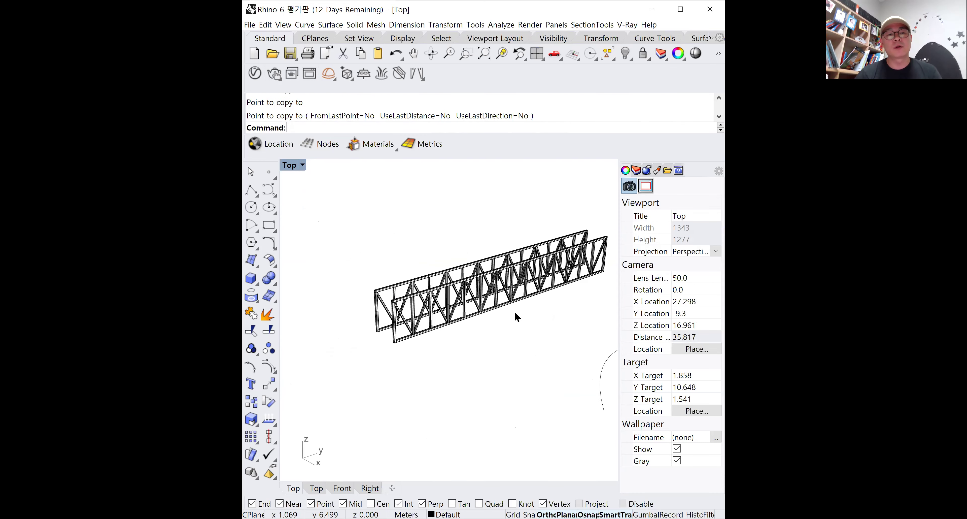
scroll(411, 283, up, 6)
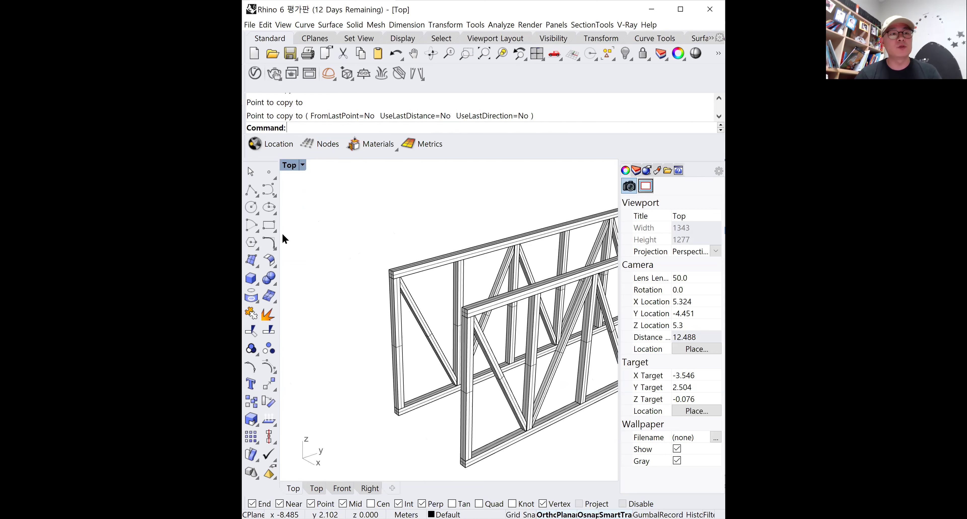
click(251, 278)
scroll(370, 274, up, 3)
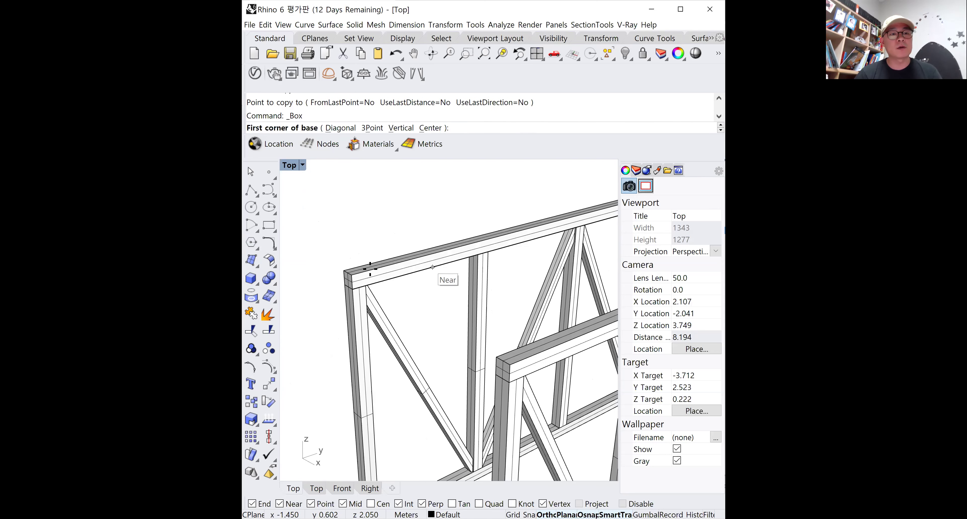
click(353, 275)
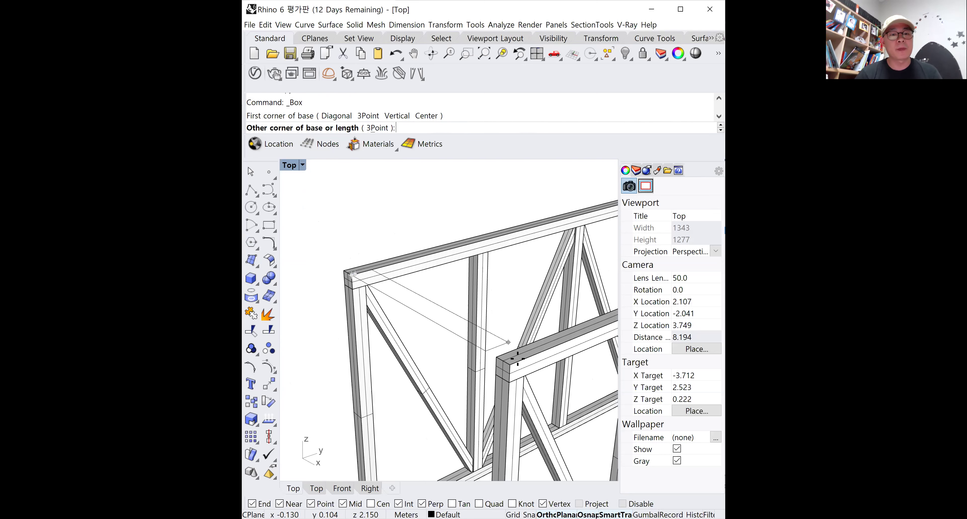
click(524, 377)
click(498, 371)
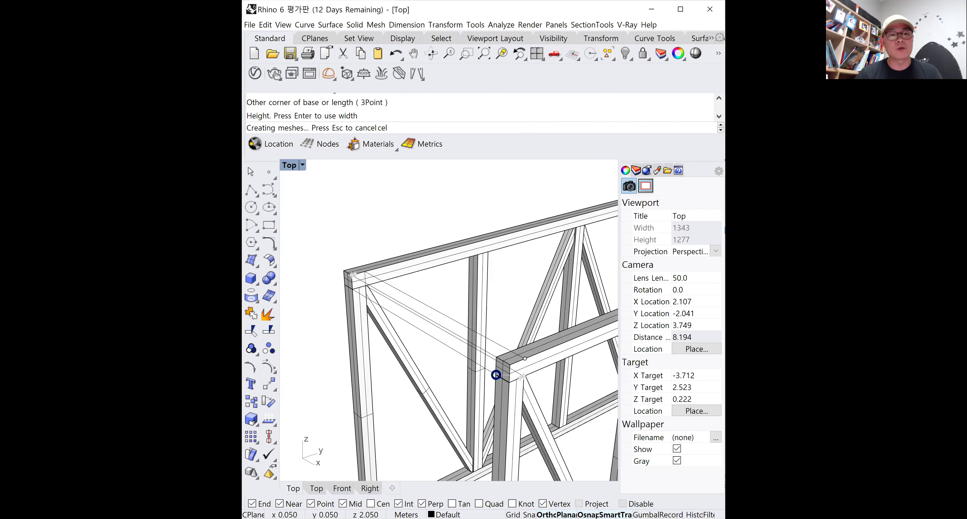
Boolean-subtract the overlapping top chord from the new end cross member
scroll(491, 362, down, 2)
click(492, 366)
text(booleandifference)
key(Return)
click(524, 363)
key(Return)
scroll(475, 363, down, 3)
Try to copy the end cross member to the next truss vertical and undo the copy
key(ctrl+w)
drag(407, 309, 503, 367)
scroll(502, 365, up, 2)
click(449, 343)
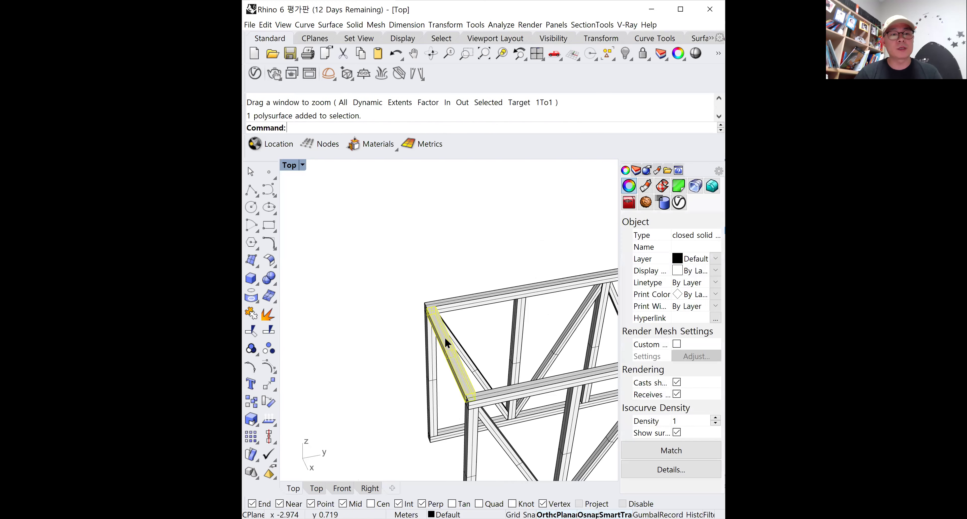
text(Copy)
key(Return)
click(435, 304)
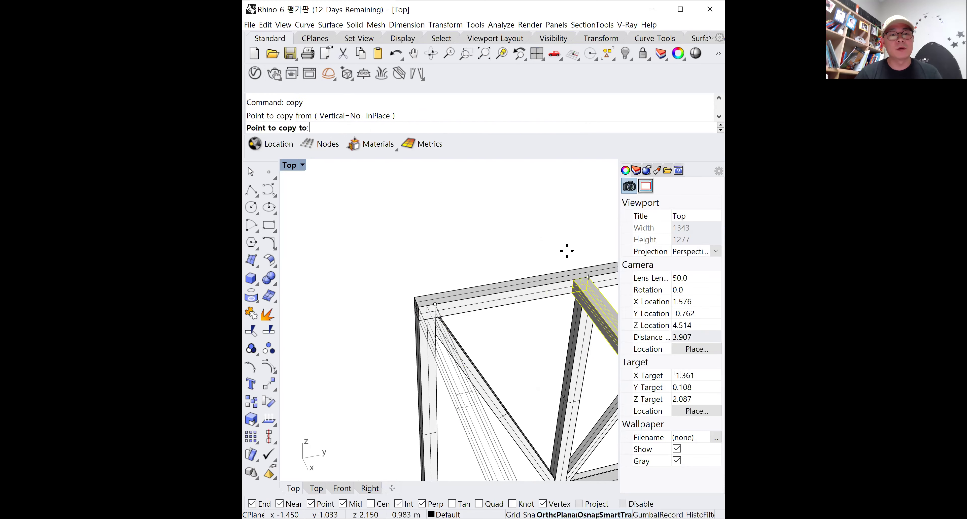
click(584, 372)
key(Return)
scroll(503, 355, down, 5)
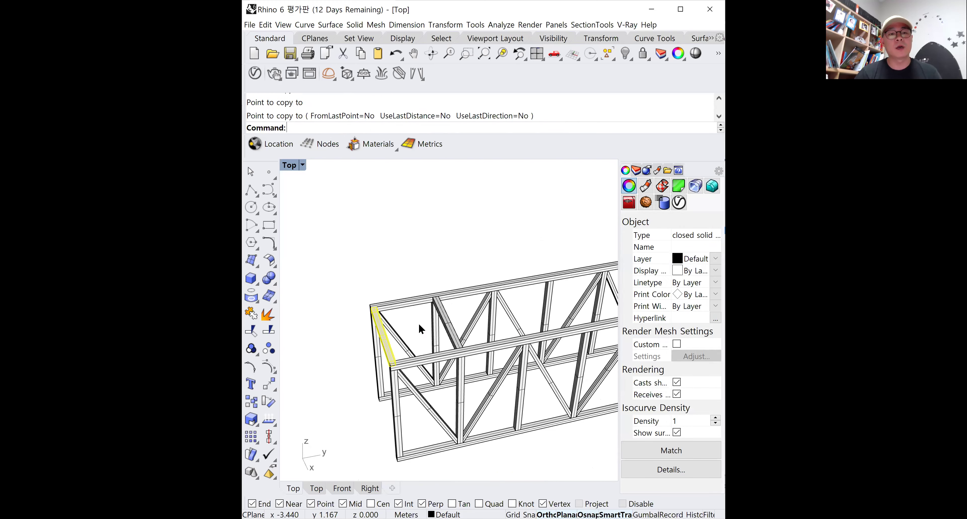
key(ctrl+z)
Copy the end cross member to every vertical along the top chords with FromLastPoint, UseLastDistance and UseLastDirection set to Yes
scroll(387, 320, up, 3)
scroll(375, 308, up, 2)
text(copy)
key(Return)
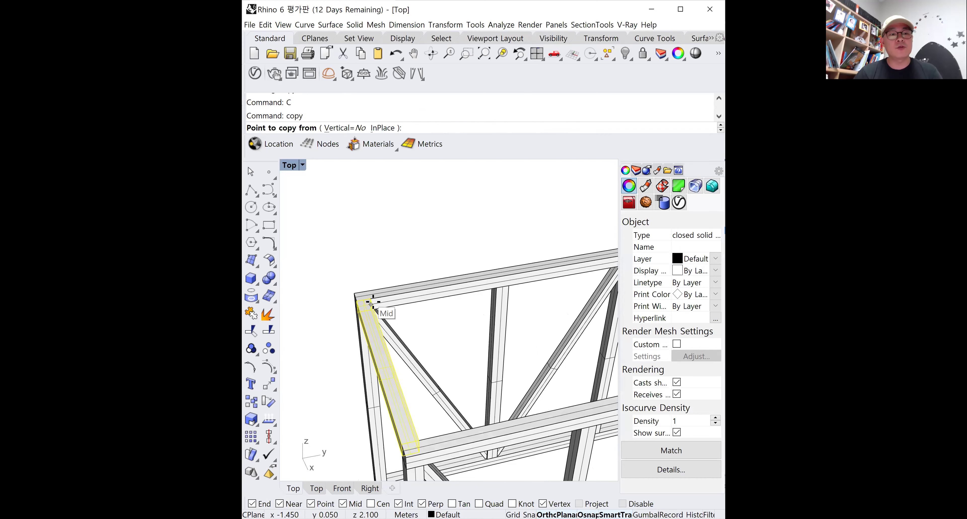
click(370, 299)
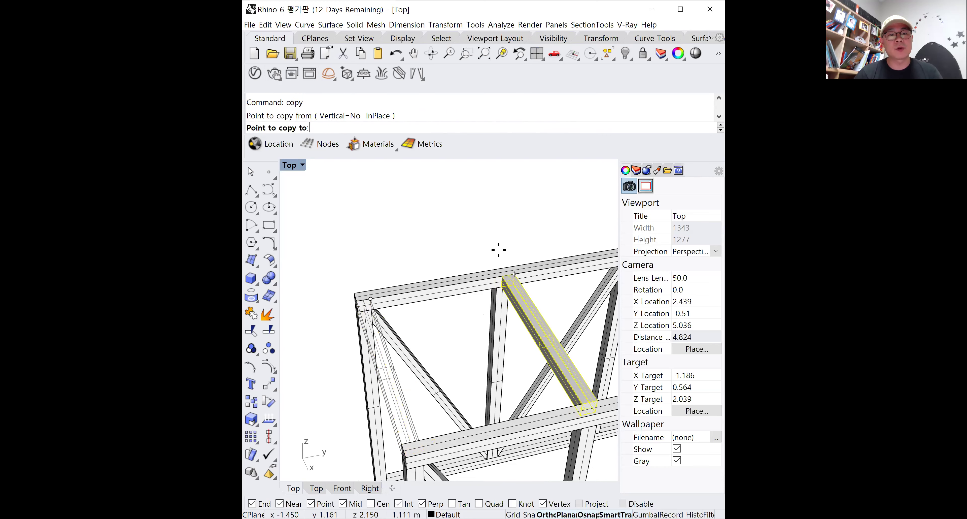
click(505, 338)
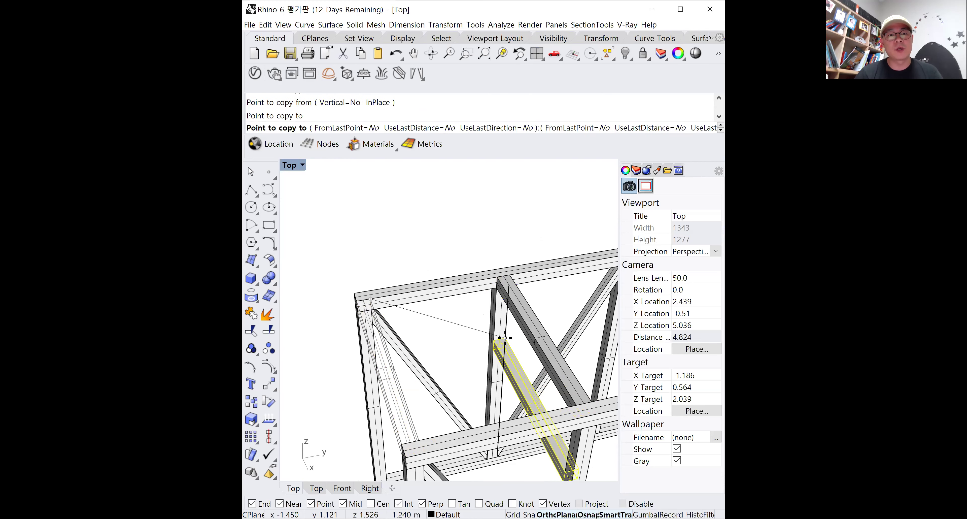
click(343, 130)
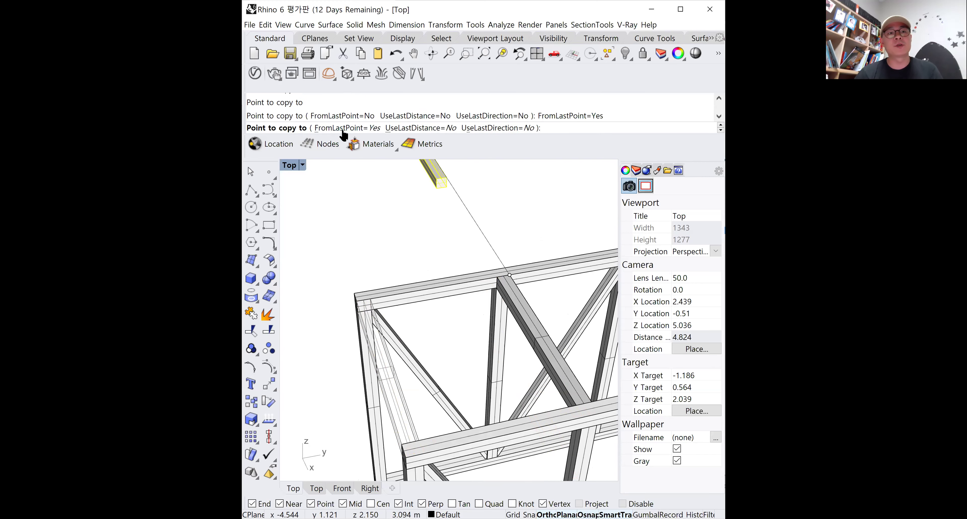
click(425, 129)
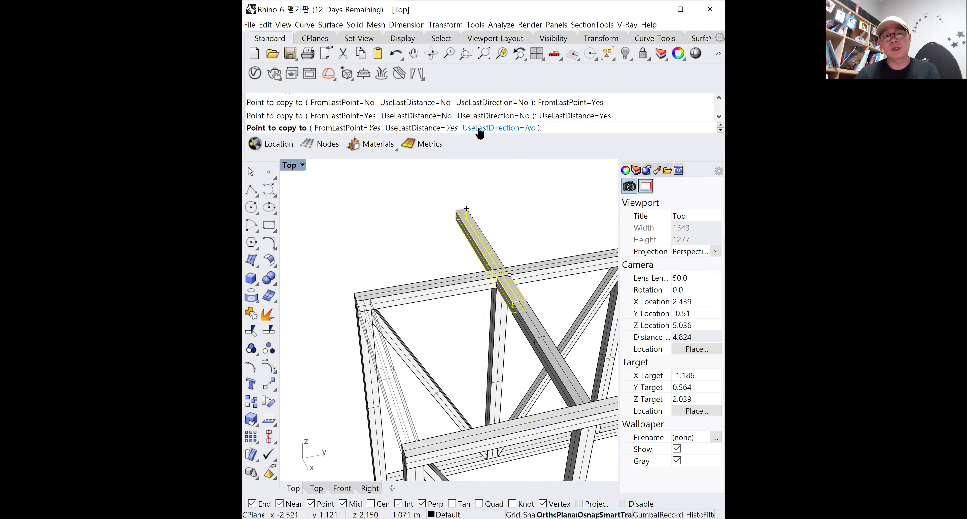
click(480, 129)
scroll(445, 245, down, 15)
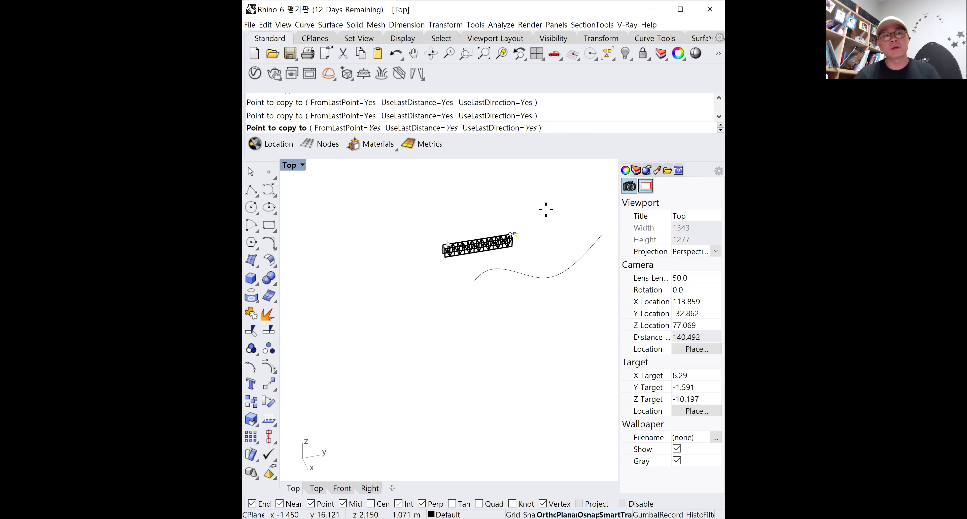
key(Return)
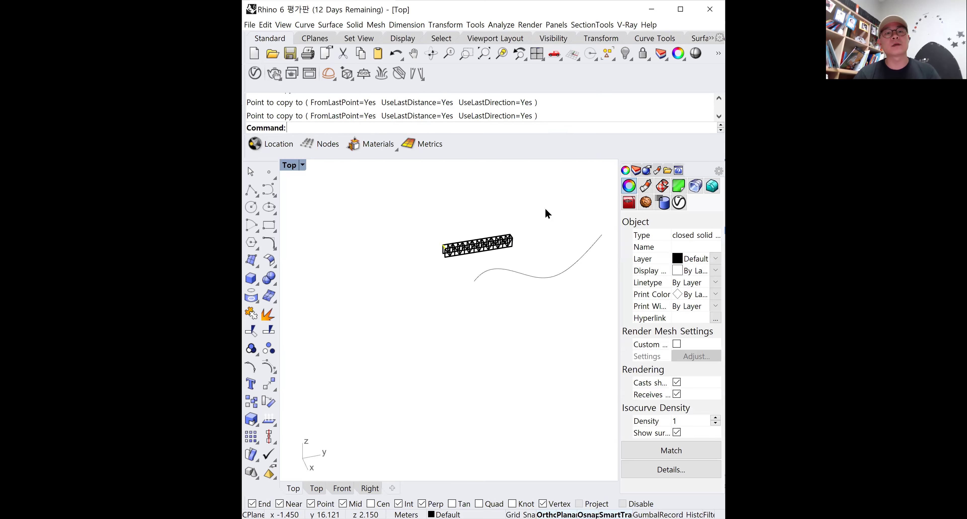
scroll(470, 240, up, 10)
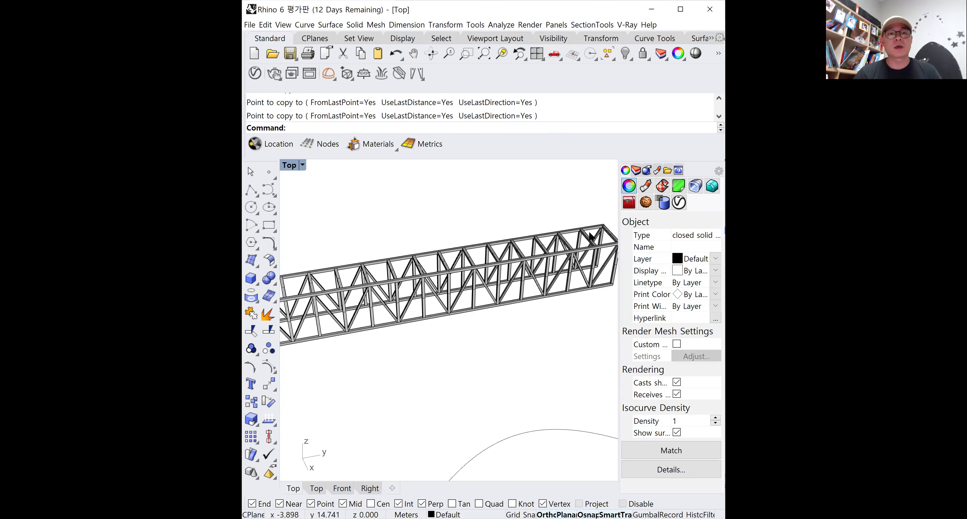
scroll(591, 237, up, 3)
scroll(569, 239, down, 5)
key(Escape)
Select the copied top cross members with SelLast, add the original end member, and copy all 15 vertically 2.1 m down to the bottom chords
text(Sel)
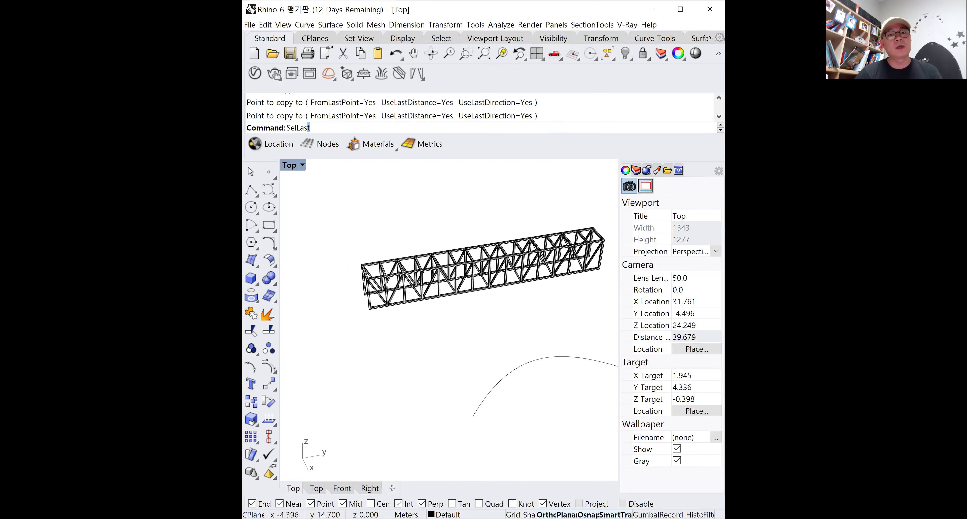
text(Las)
key(Return)
scroll(372, 279, up, 8)
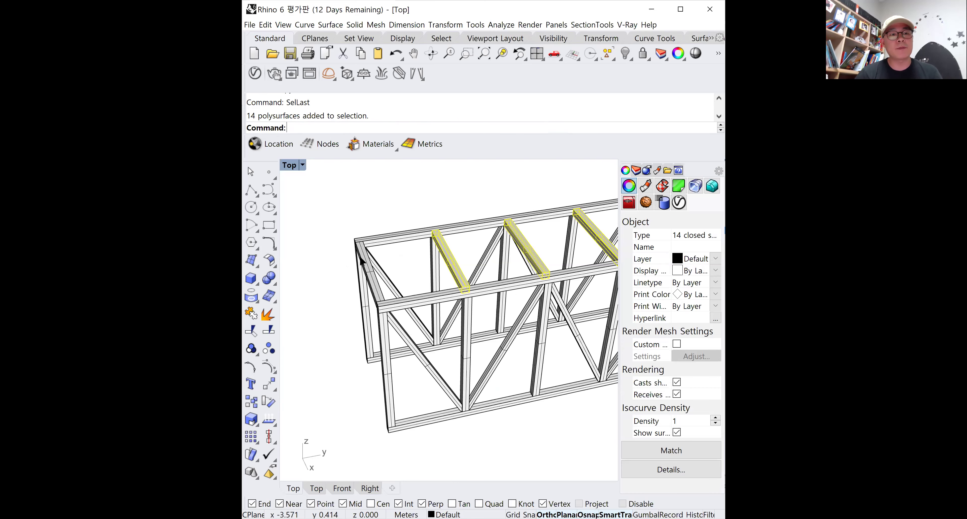
scroll(360, 259, up, 3)
shift+click(382, 302)
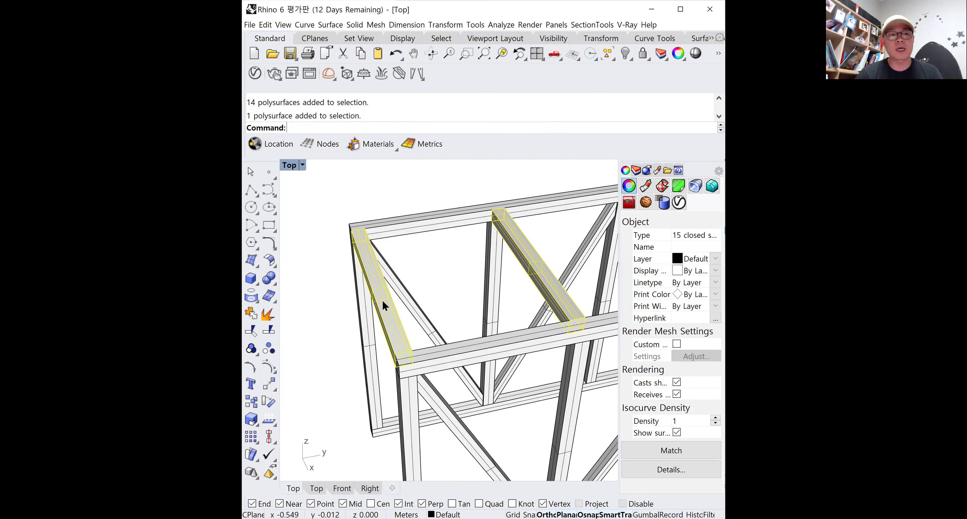
scroll(380, 303, down, 6)
scroll(372, 309, up, 4)
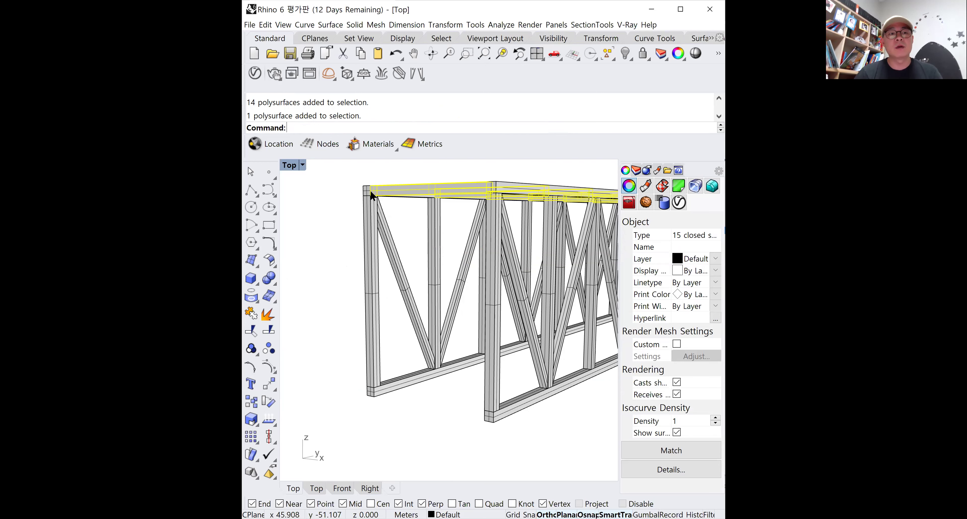
text(c)
key(Return)
text(v)
key(Return)
click(371, 186)
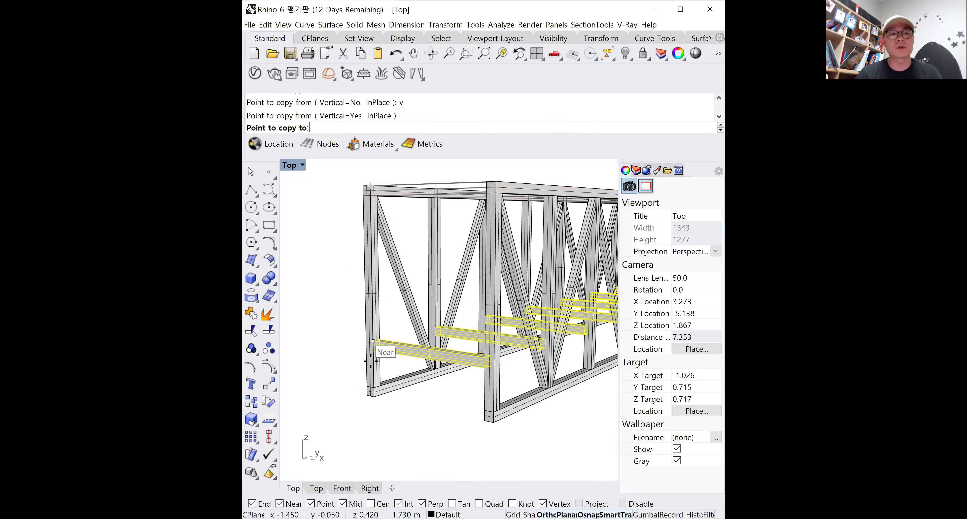
click(374, 378)
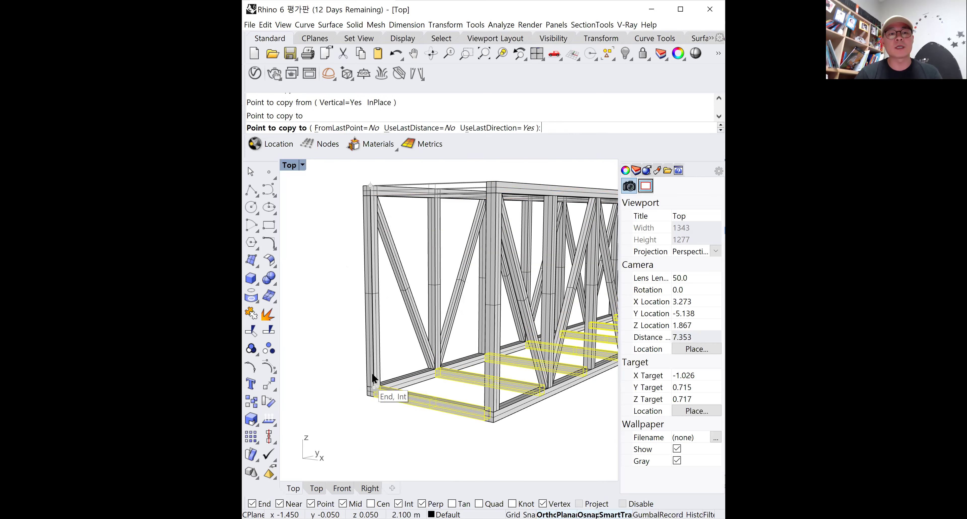
key(Return)
scroll(383, 343, down, 10)
key(Escape)
Examine the connected double truss from several angles, including end-on, with one side truss highlighted
right_drag(406, 306, 411, 353)
shift+right_drag(524, 275, 496, 374)
right_drag(556, 255, 492, 285)
drag(438, 290, 513, 462)
right_drag(507, 388, 479, 381)
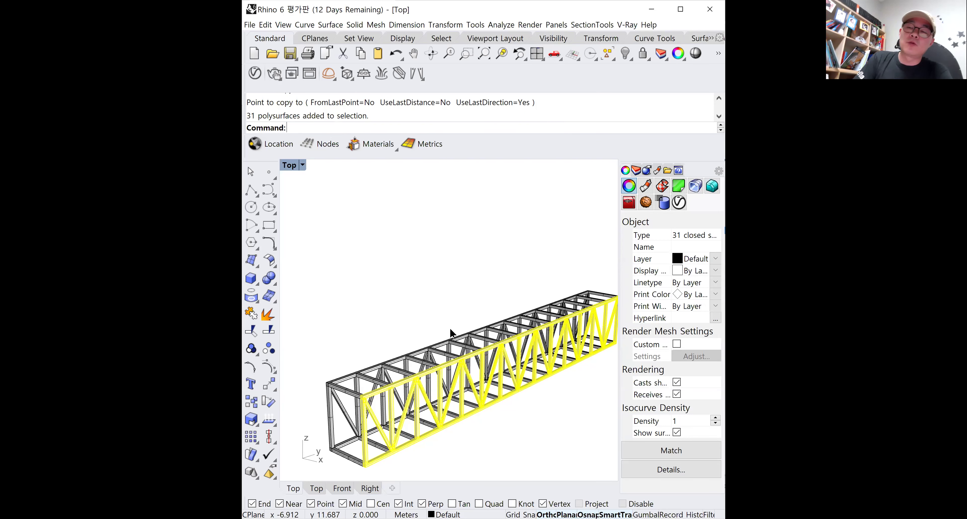
mouse_move(440, 357)
right_down()
mouse_move(455, 358)
mouse_move(432, 365)
right_up()
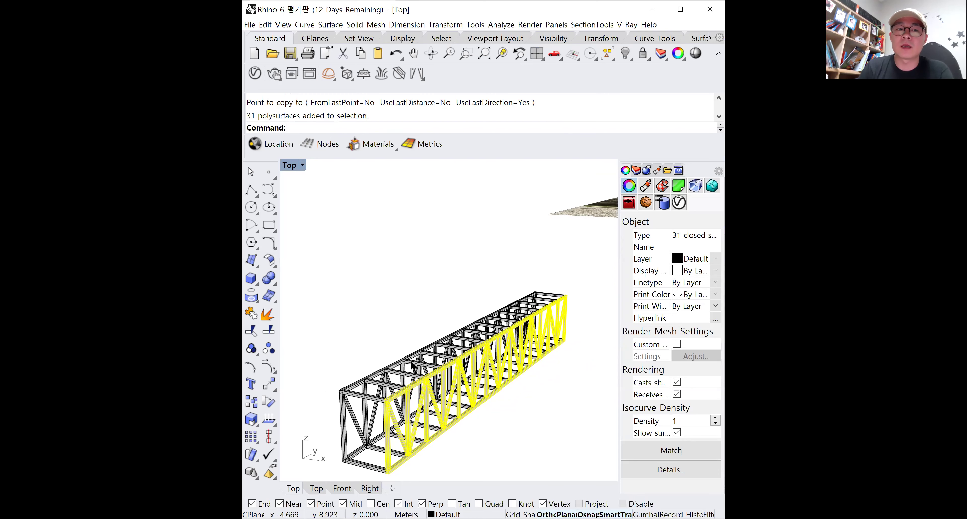
right_drag(432, 377, 412, 442)
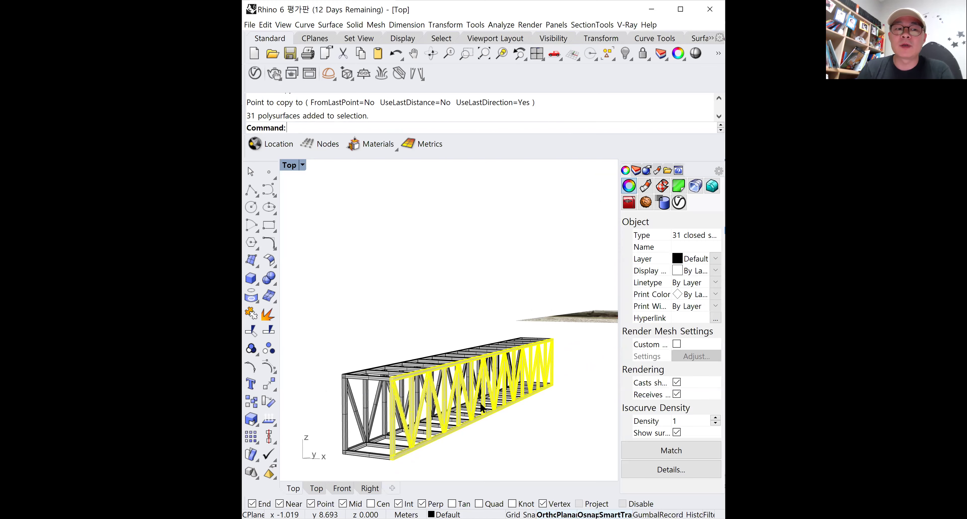
right_drag(445, 398, 462, 439)
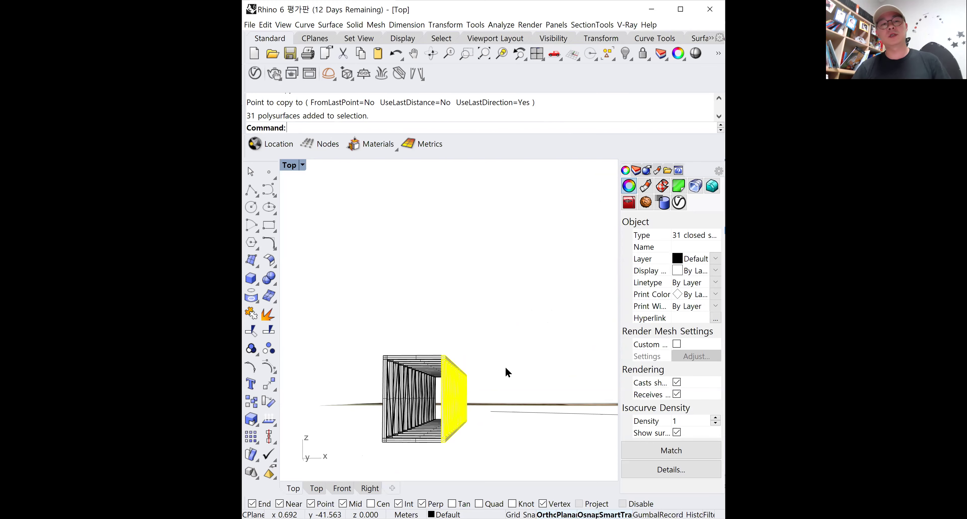
mouse_move(459, 332)
ctrl+shift+right_down()
mouse_move(438, 337)
mouse_move(470, 351)
mouse_move(452, 331)
ctrl+shift+right_up()
key(Escape)
scroll(453, 350, up, 5)
ctrl+shift+right_drag(454, 367, 415, 359)
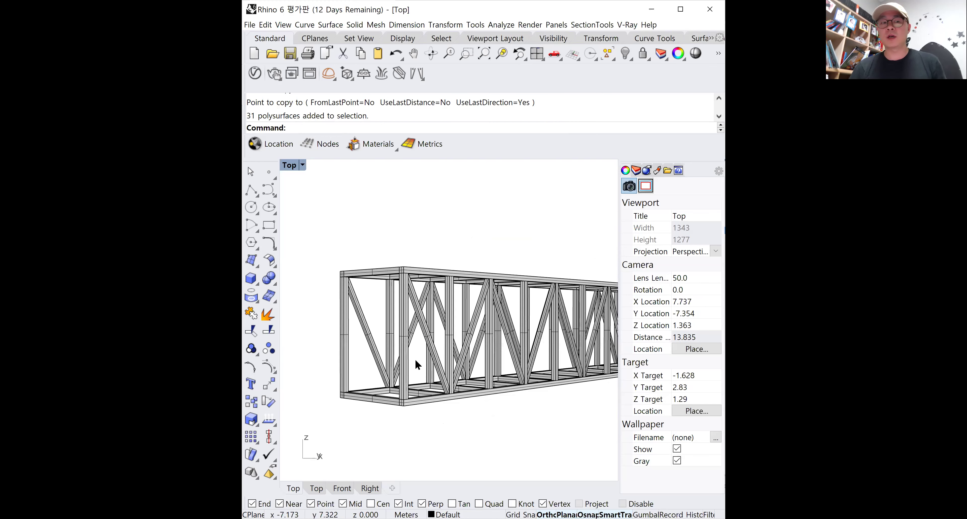
scroll(415, 358, up, 2)
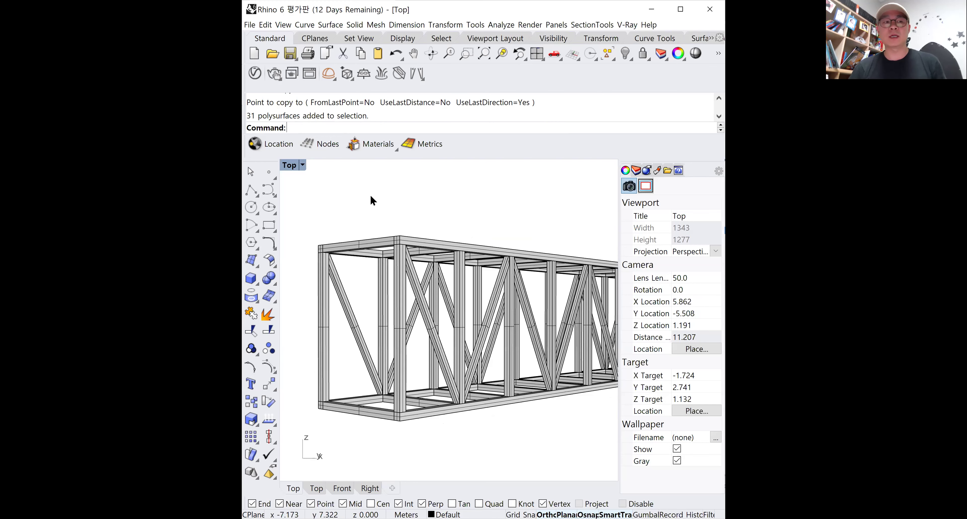
Switch to the parallel top view and examine the reference photo of the red truss bridge at a larger window size
double_click(291, 166)
double_click(291, 165)
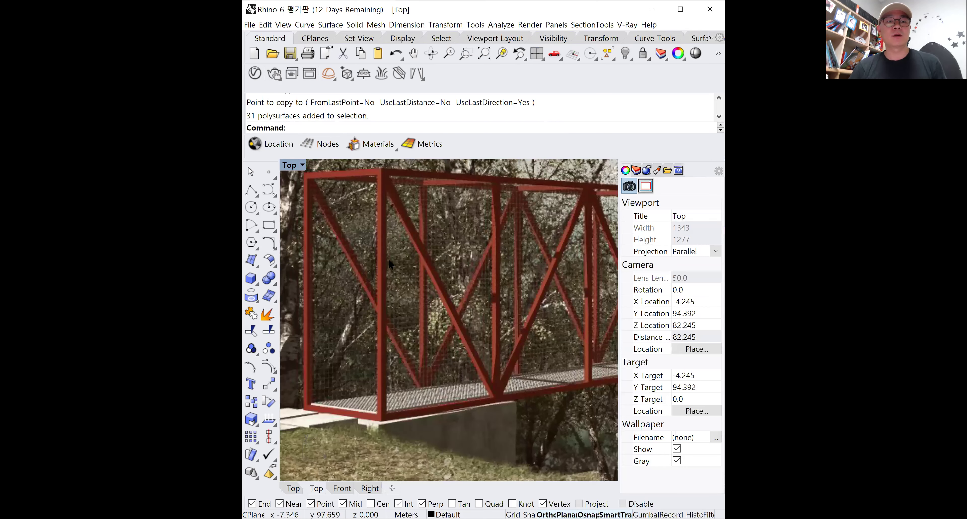
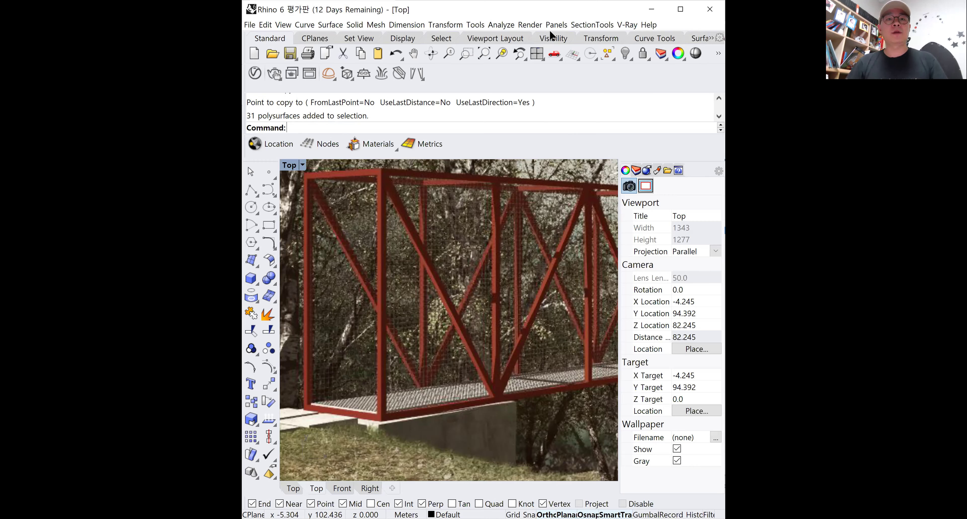
double_click(602, 13)
drag(325, 65, 326, 2)
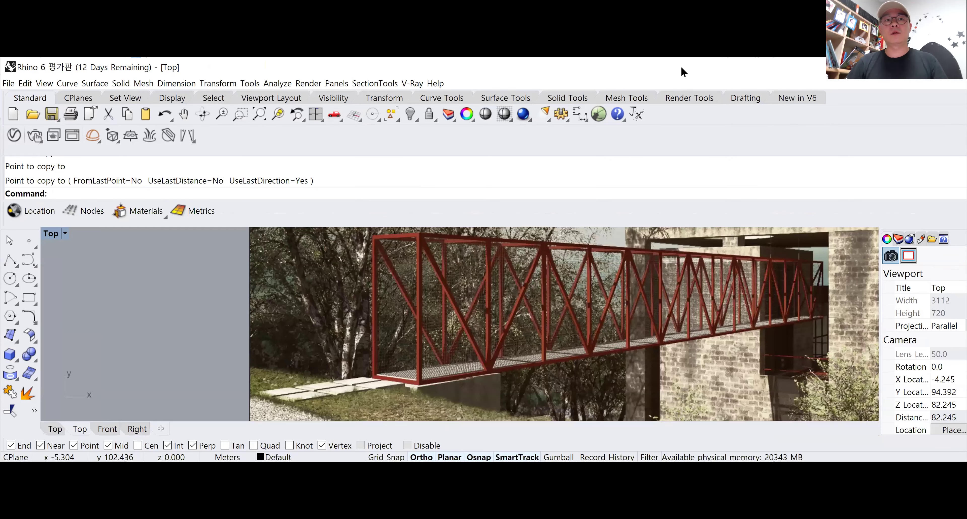
double_click(683, 72)
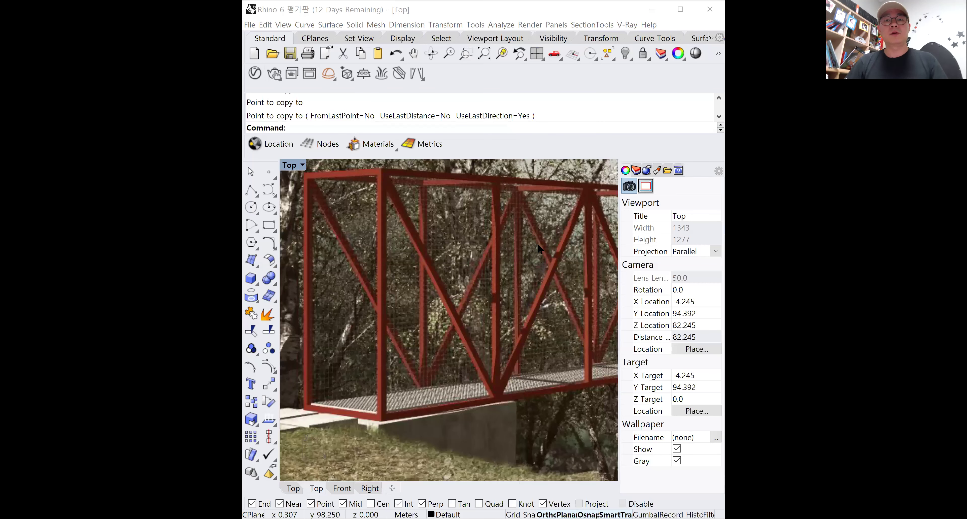
Open the Grasshopper definition and review the note panels listing the case study, curve, data matching and list management topics
key(ctrl+a)
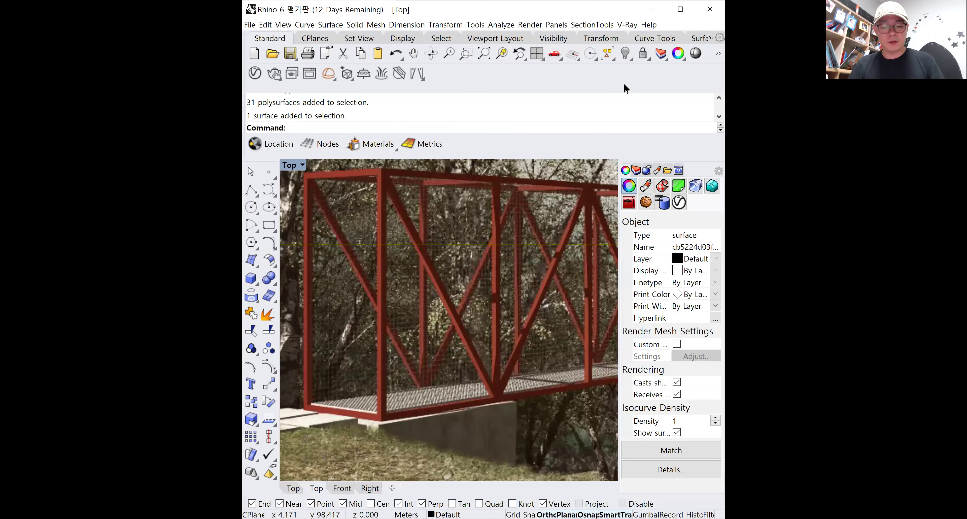
text(Grass)
key(Return)
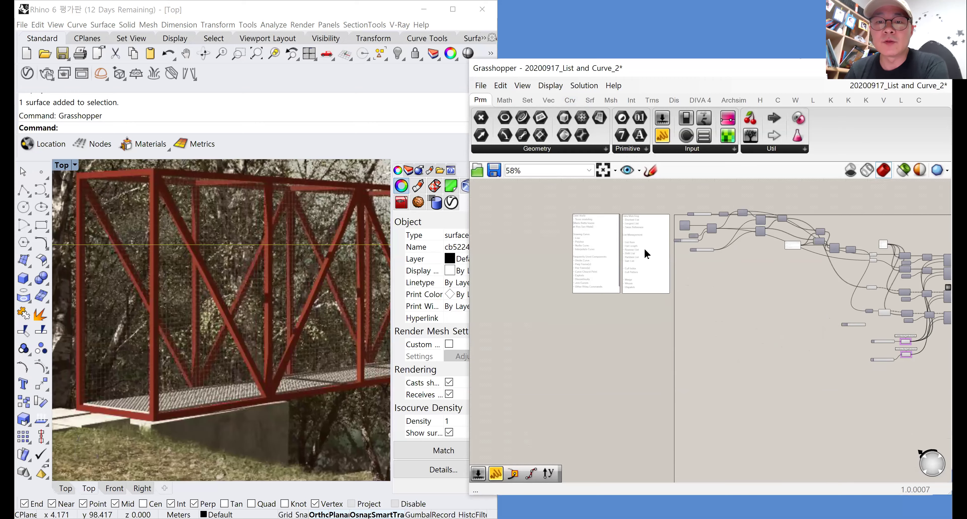
scroll(601, 240, up, 5)
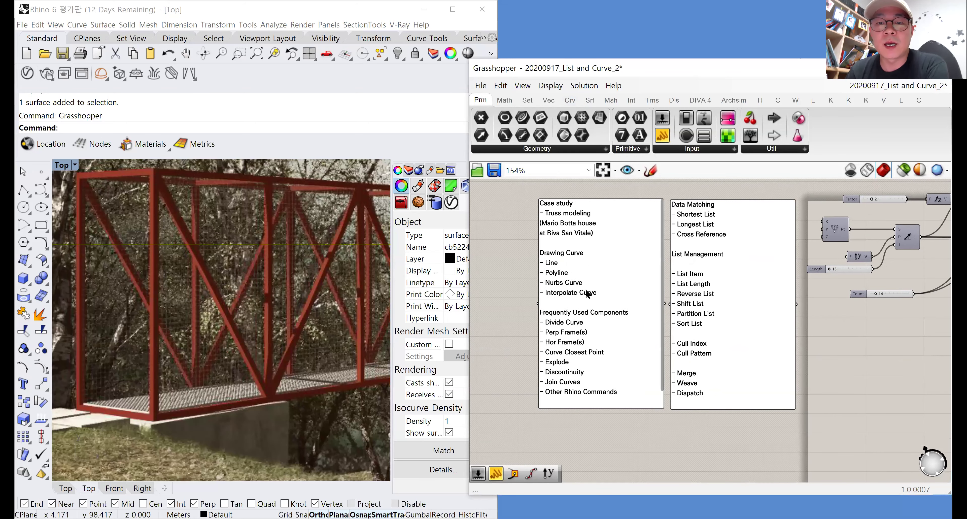
Draw an open four-point, degree 3 control point curve in the empty area of Rhino's Top view
right_drag(611, 318, 579, 304)
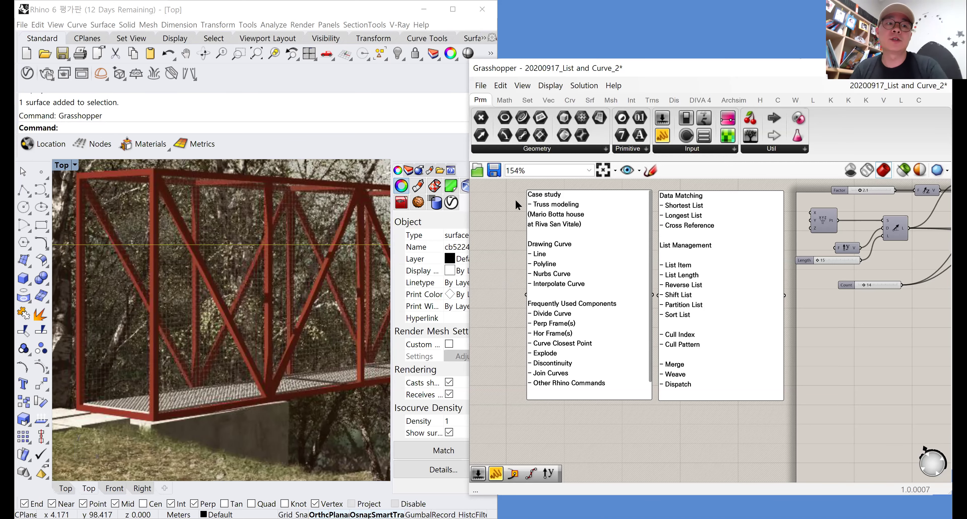
scroll(315, 259, down, 10)
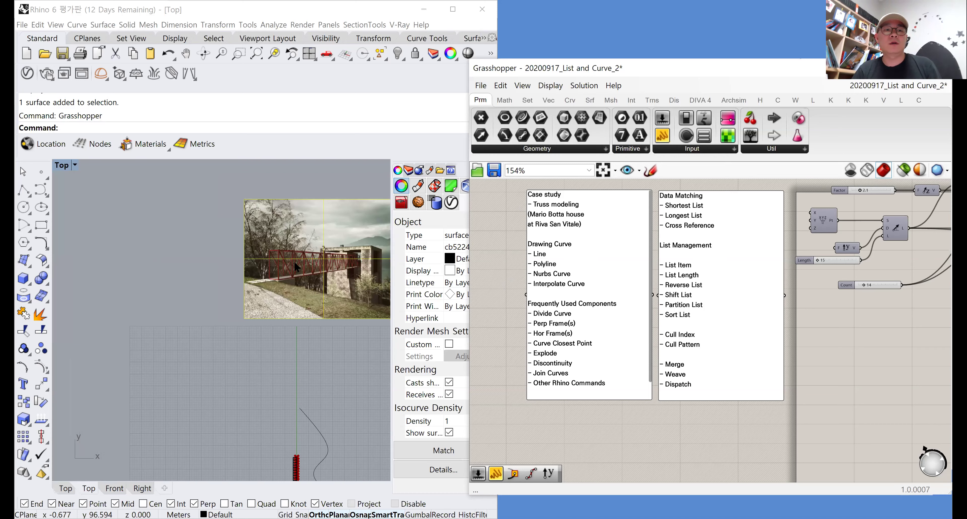
click(124, 210)
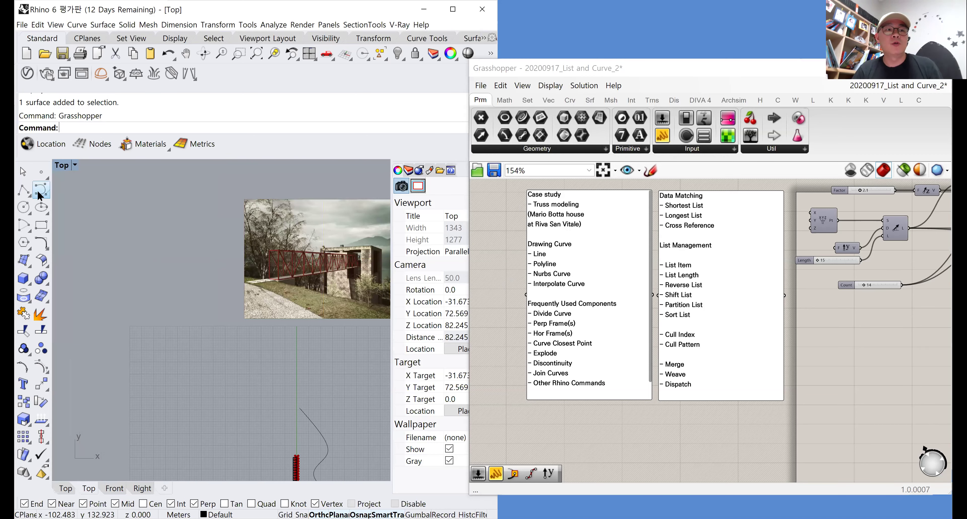
click(39, 190)
scroll(173, 367, up, 2)
click(173, 368)
click(173, 325)
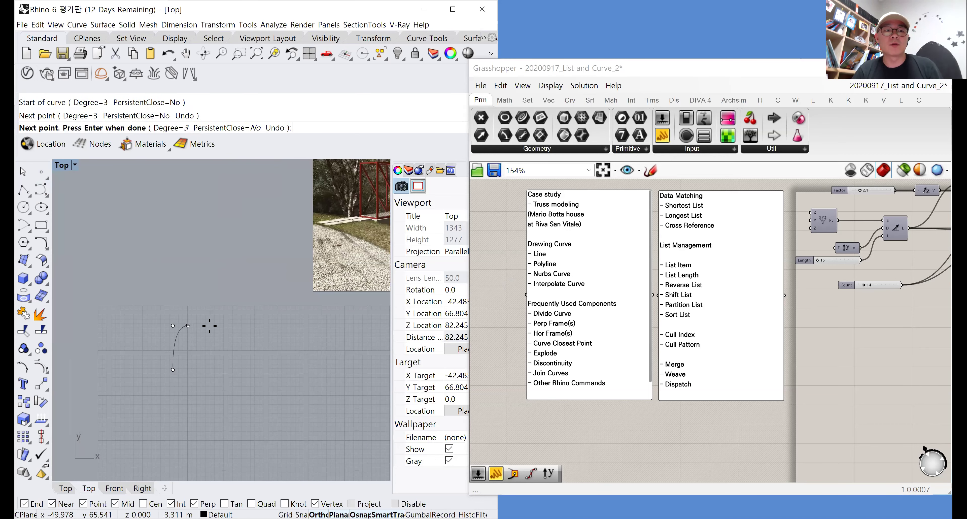
click(264, 325)
click(190, 406)
key(Return)
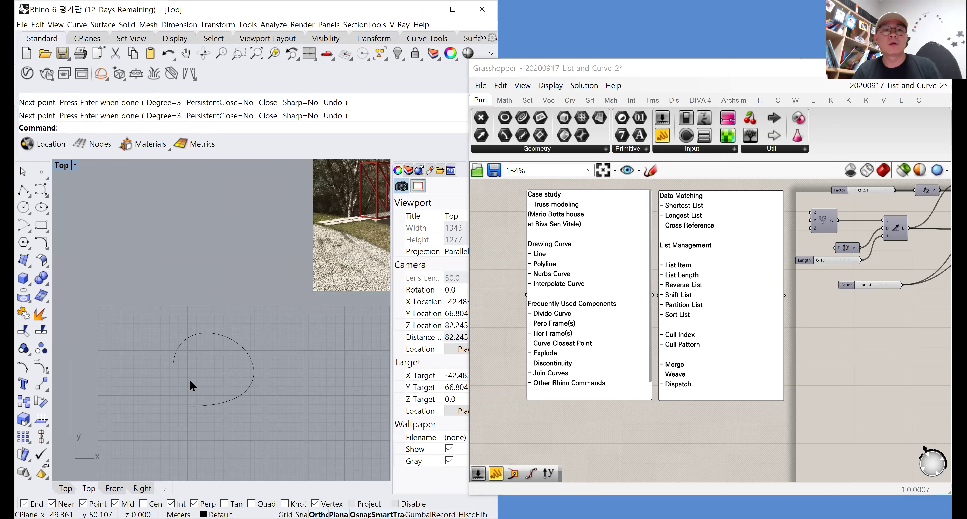
Draw an open interpolated curve through five points beside the control point curve
click(45, 197)
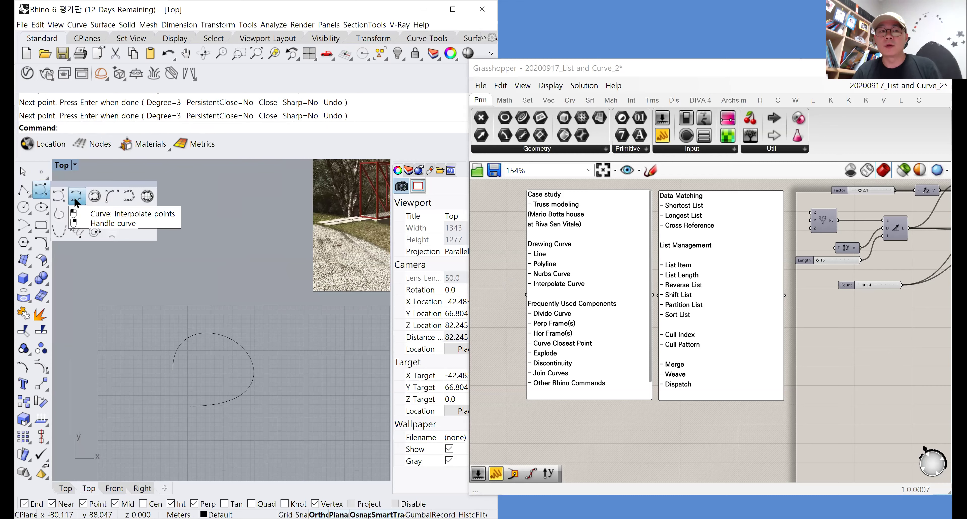
click(75, 198)
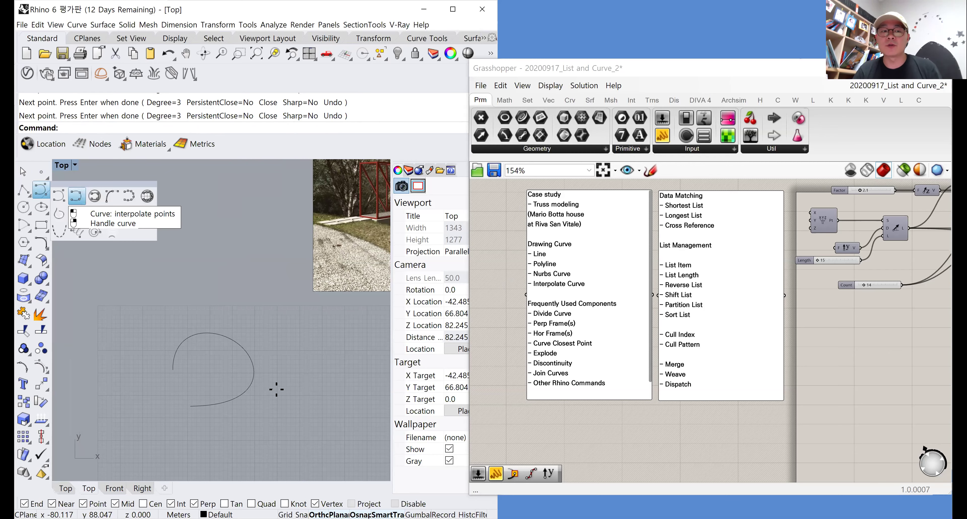
click(277, 389)
click(277, 336)
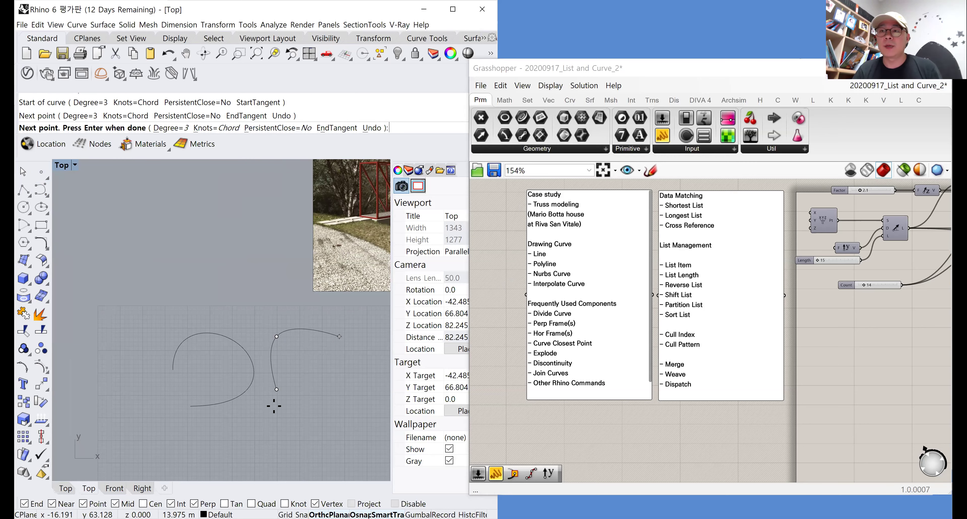
click(339, 337)
click(340, 417)
click(274, 406)
key(Return)
right_drag(280, 389, 255, 346)
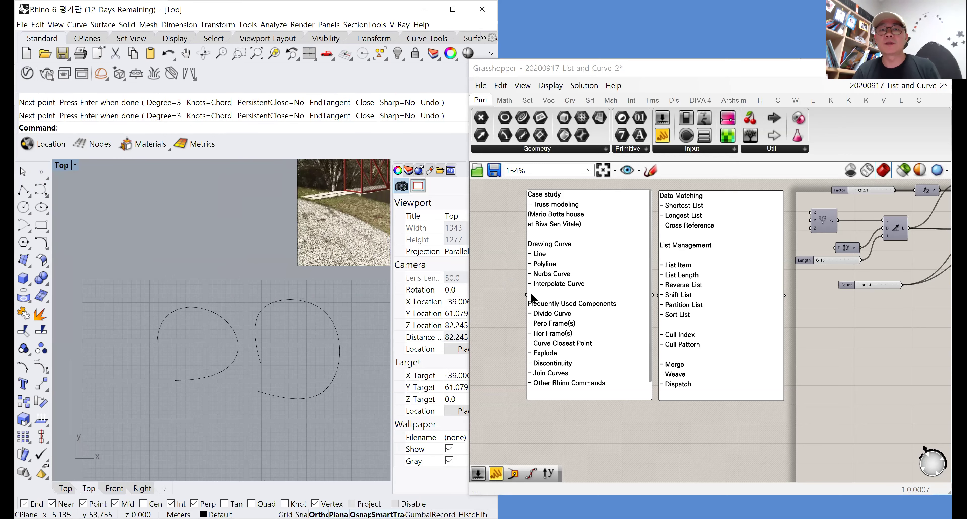
Select the control point curve and the interpolated curve in turn to compare them
click(234, 333)
click(246, 302)
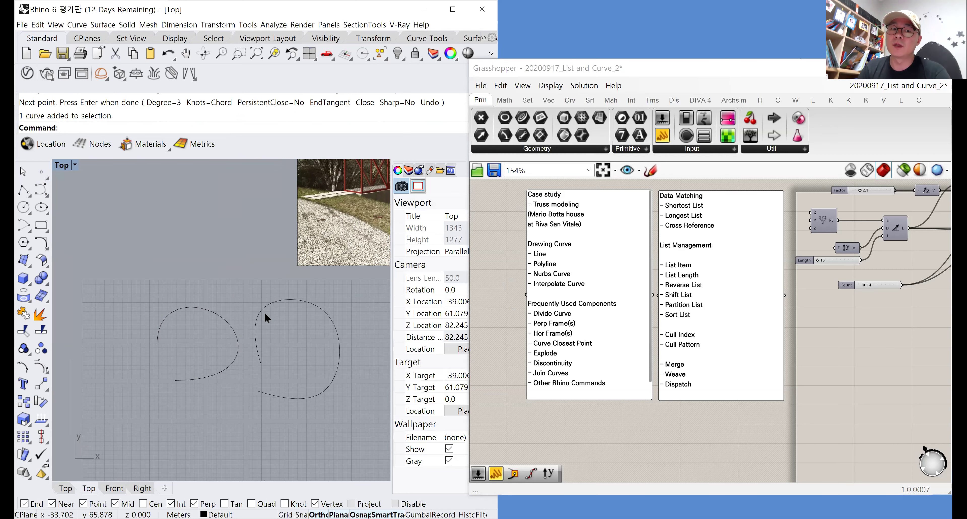
click(257, 311)
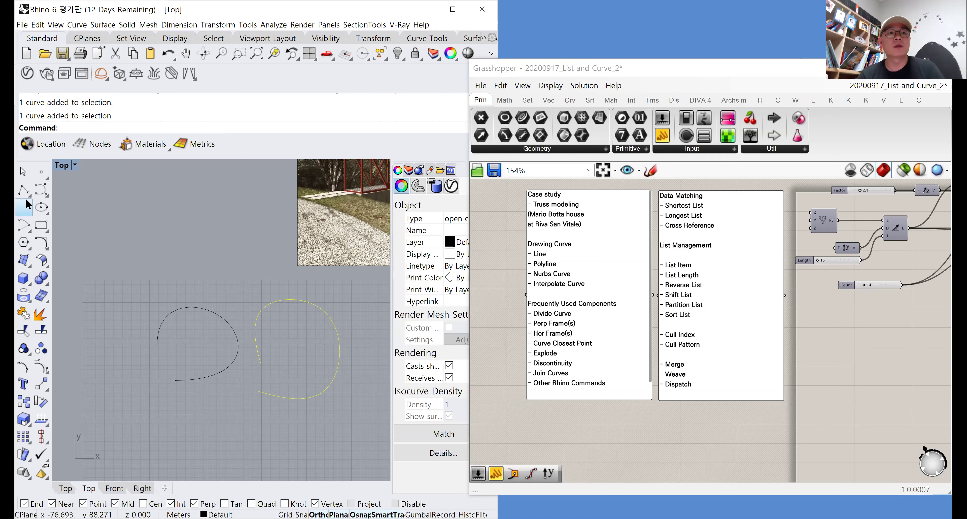
Draw a horizontal line from its midpoint above the two curves
click(30, 190)
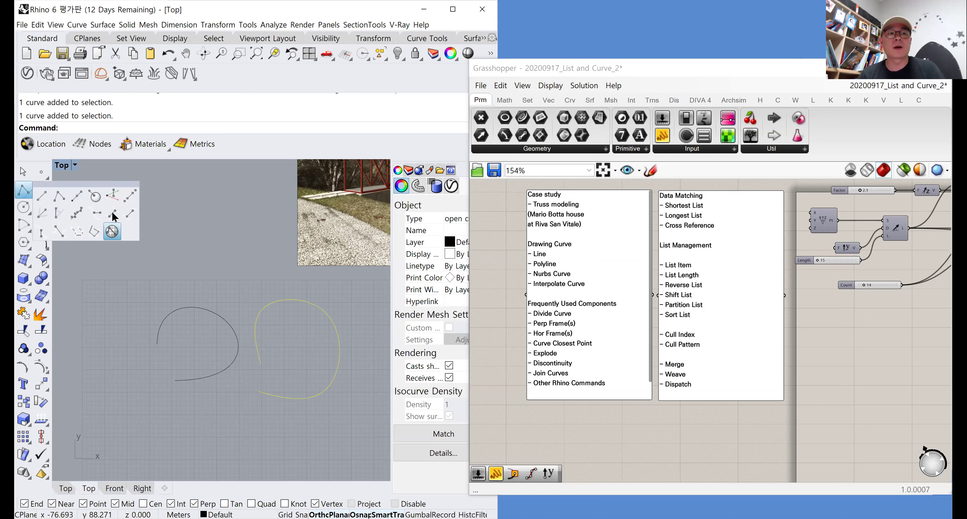
click(79, 193)
click(146, 267)
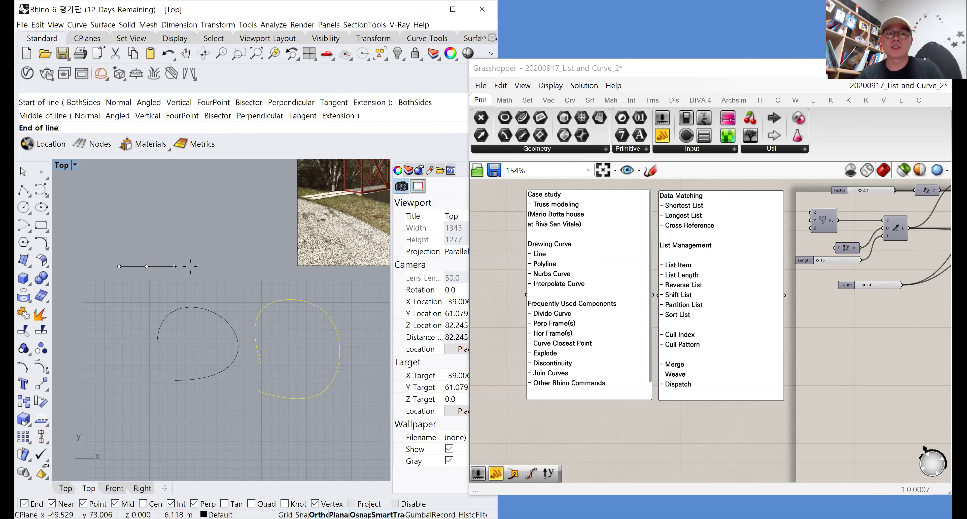
click(208, 266)
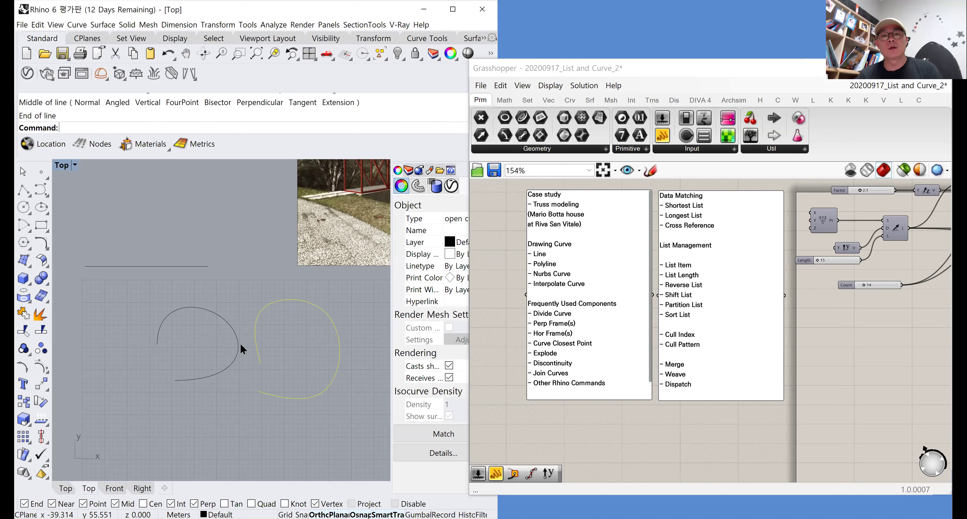
Review the curve component and list management notes in Grasshopper, and examine where Perp Frame is used in the truss definition
right_drag(557, 341, 544, 304)
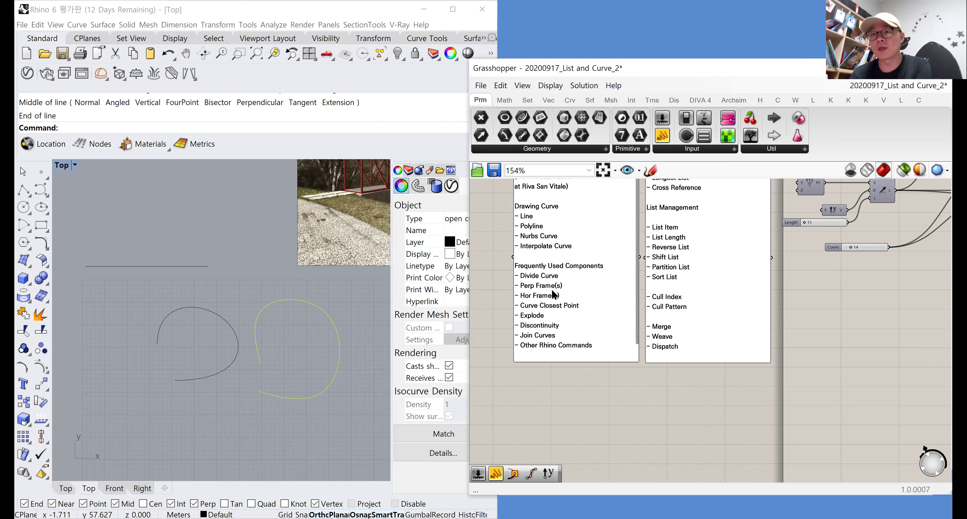
scroll(815, 299, down, 5)
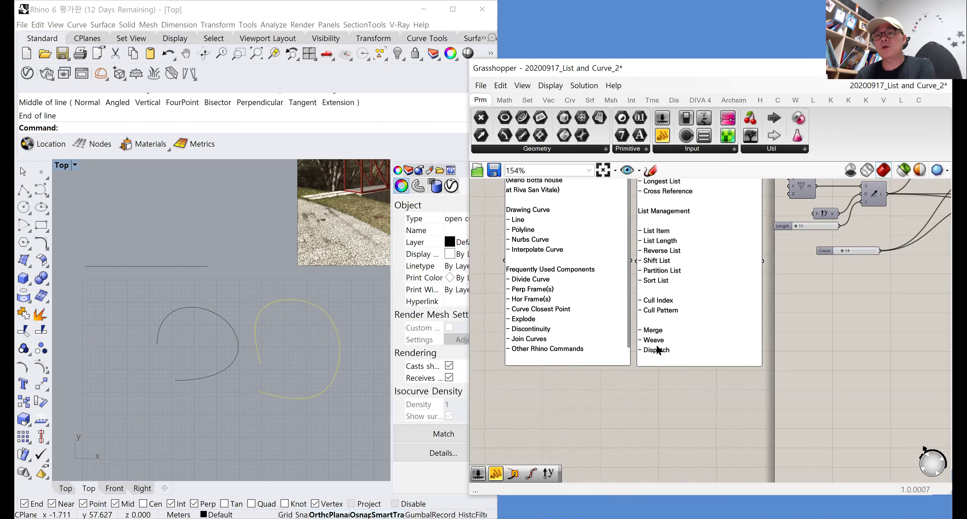
scroll(755, 319, up, 2)
scroll(755, 320, up, 4)
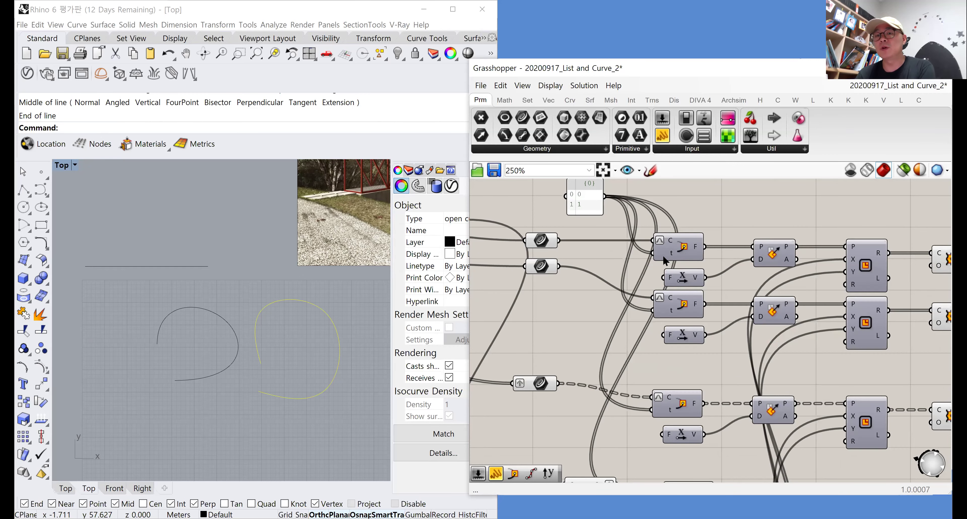
mouse_move(665, 260)
scroll(632, 278, down, 5)
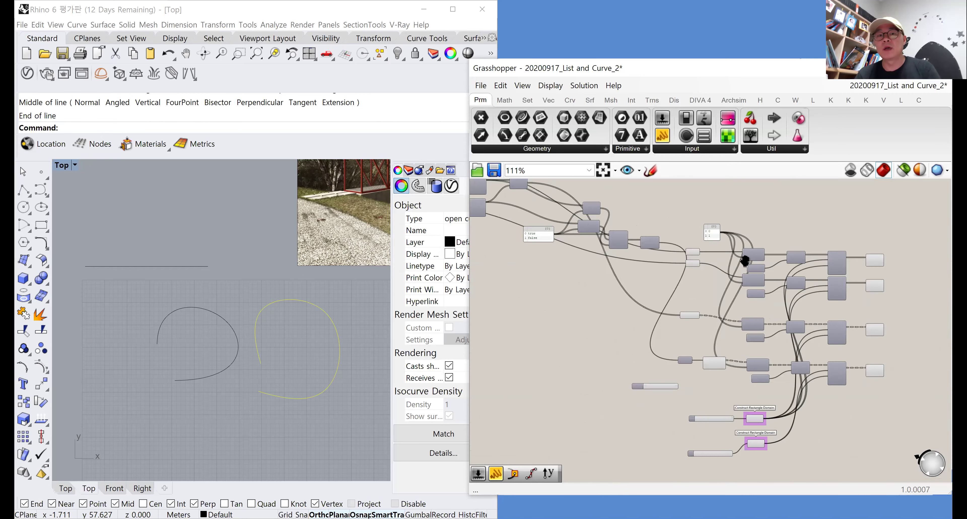
Place a Curve parameter in an empty canvas area and reference the control point curve in it
click(205, 311)
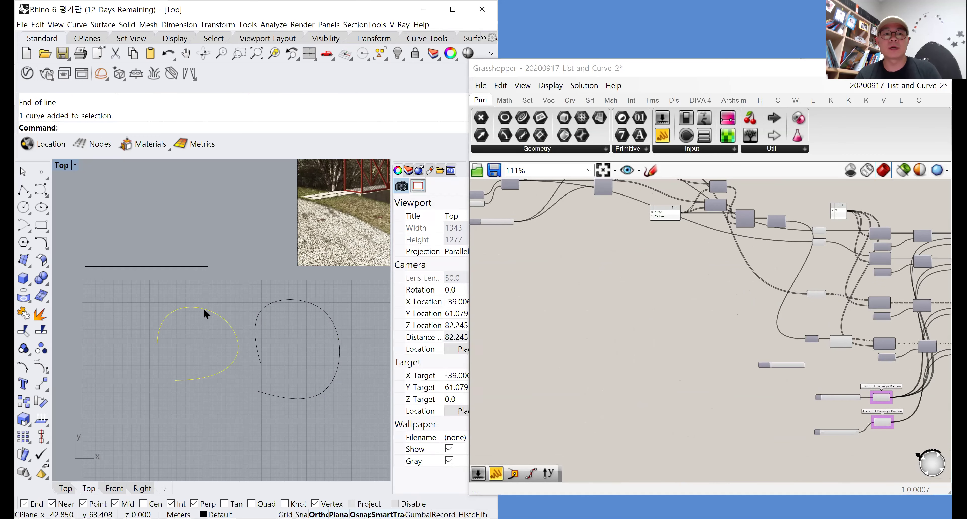
drag(516, 127, 514, 263)
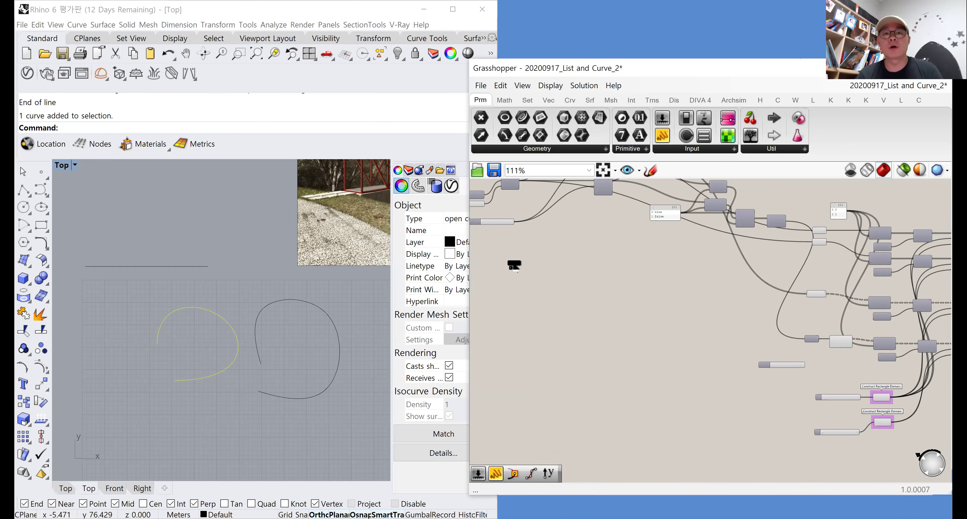
right_click(514, 263)
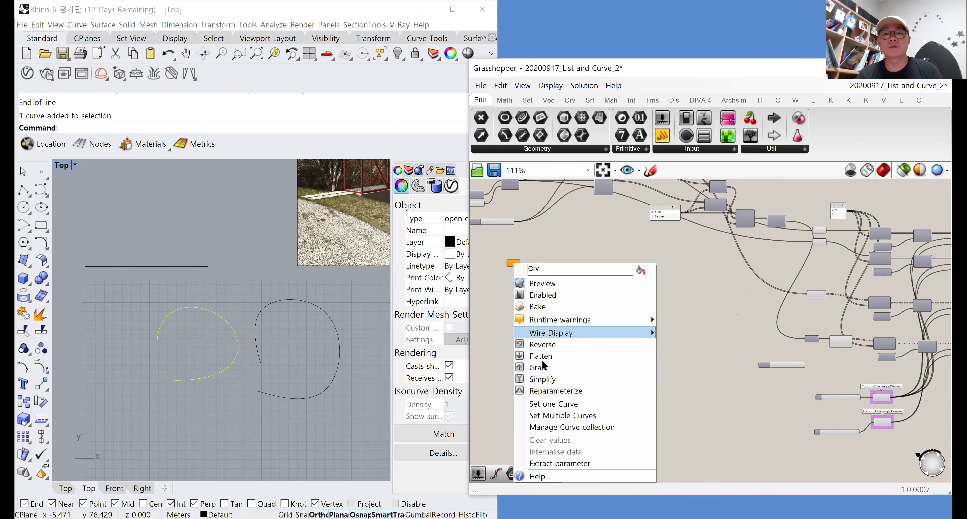
click(549, 404)
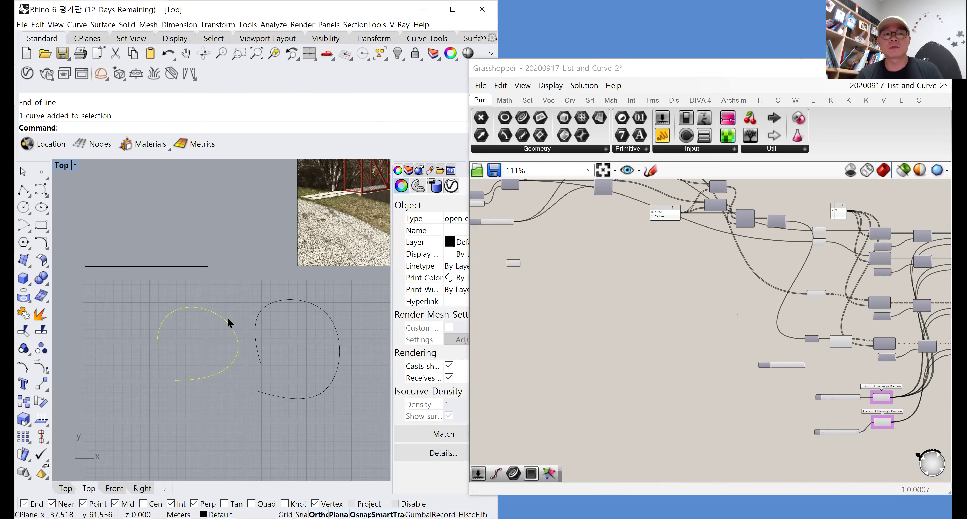
click(225, 303)
Add a Divide Curve component beside the Curve parameter and feed the referenced curve into it
scroll(523, 255, up, 5)
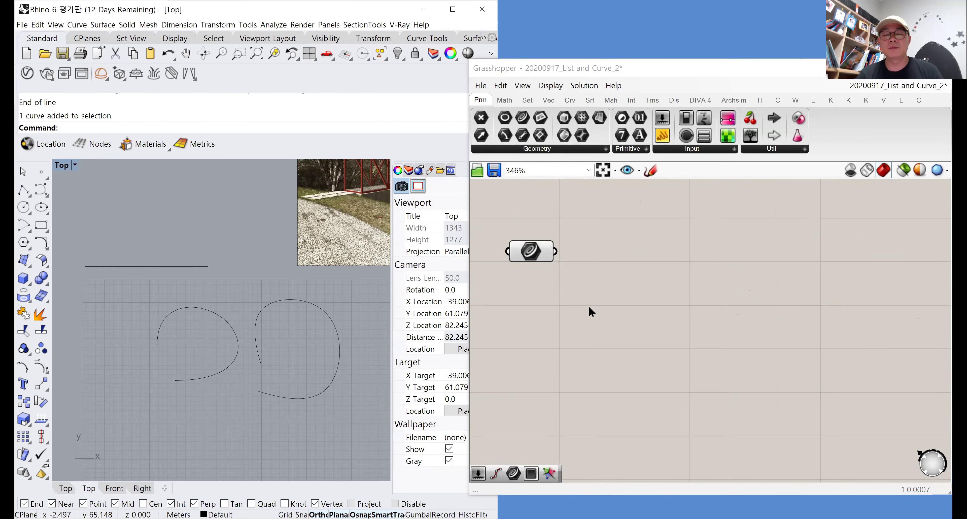
double_click(589, 305)
text(divid)
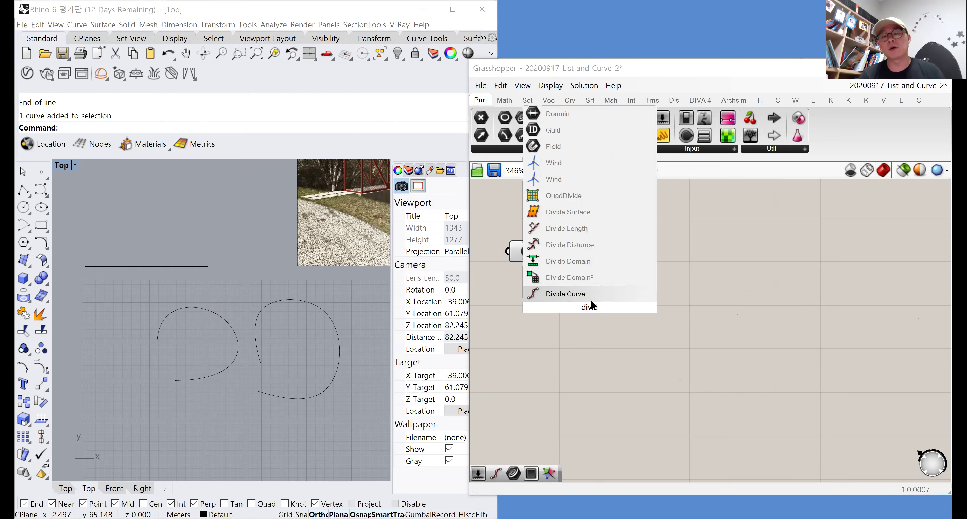
click(584, 294)
drag(589, 305, 623, 267)
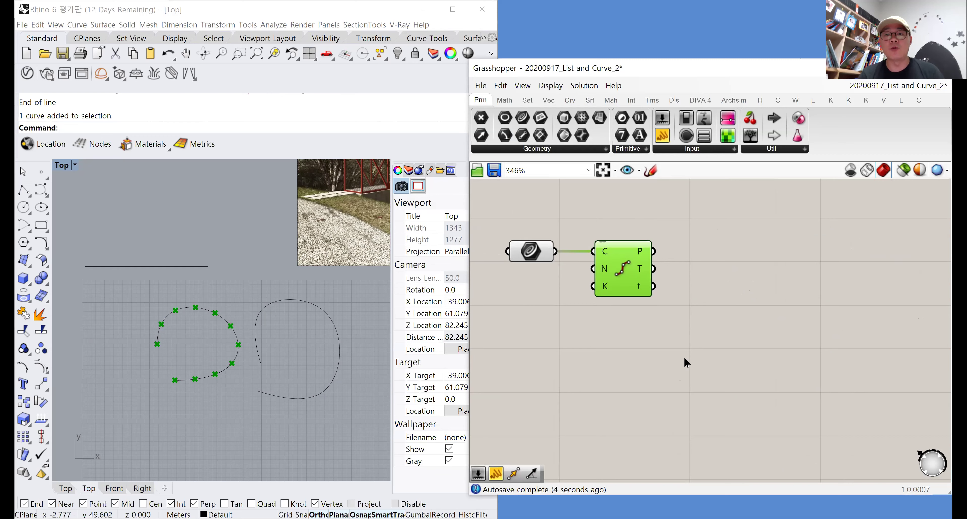
Add a Perp Frame component near the Divide Curve component
click(718, 317)
double_click(718, 321)
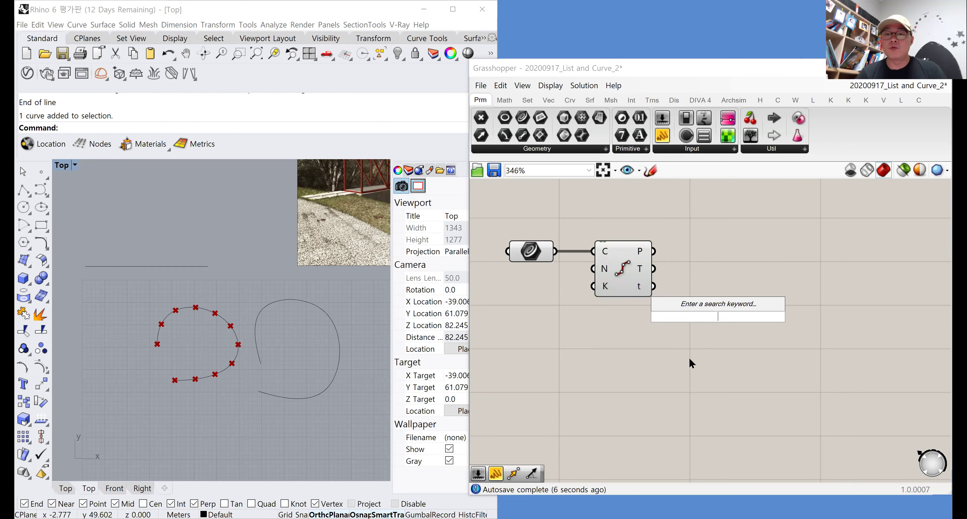
scroll(643, 283, up, 2)
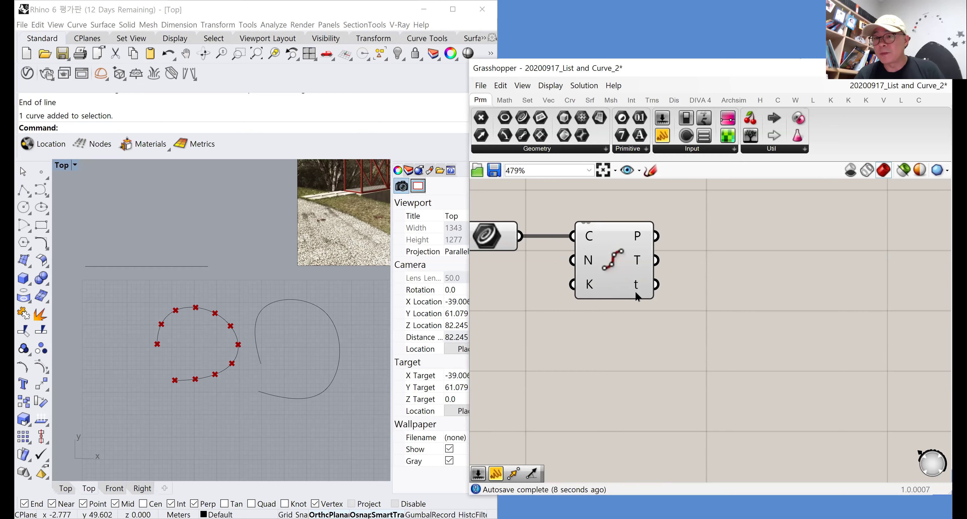
double_click(701, 323)
text(per)
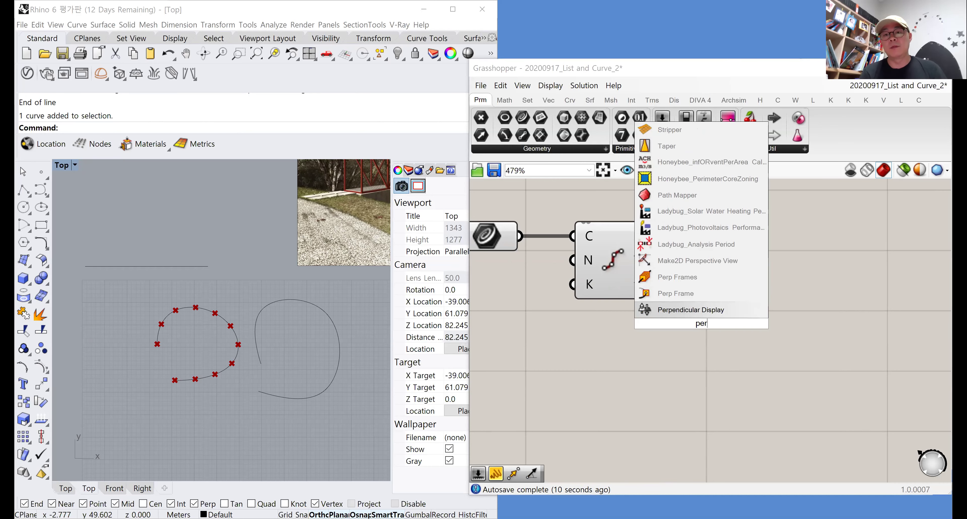
click(693, 295)
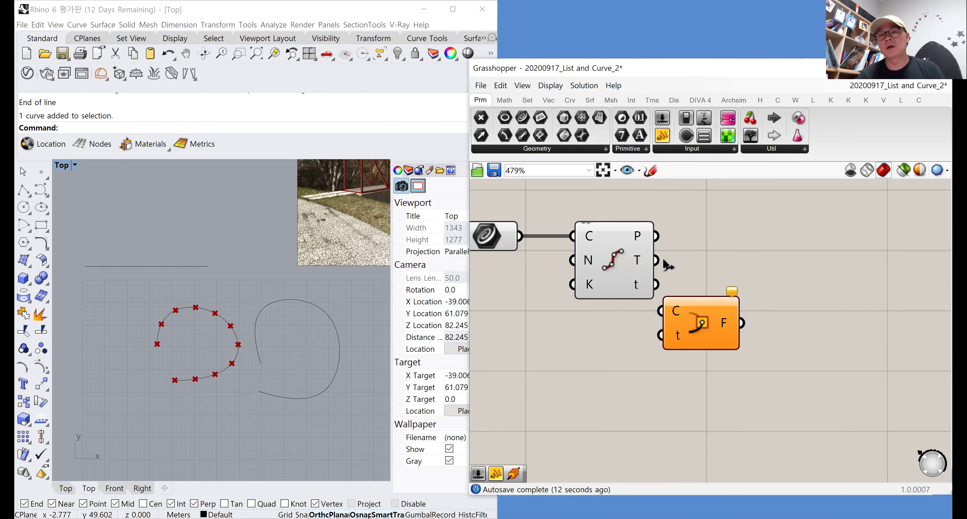
Rearrange the components, connect the curve and Divide Curve's t parameters to Perp Frame, and view the frames in 3D
drag(695, 323, 742, 220)
click(622, 322)
drag(623, 325, 620, 365)
drag(520, 235, 778, 257)
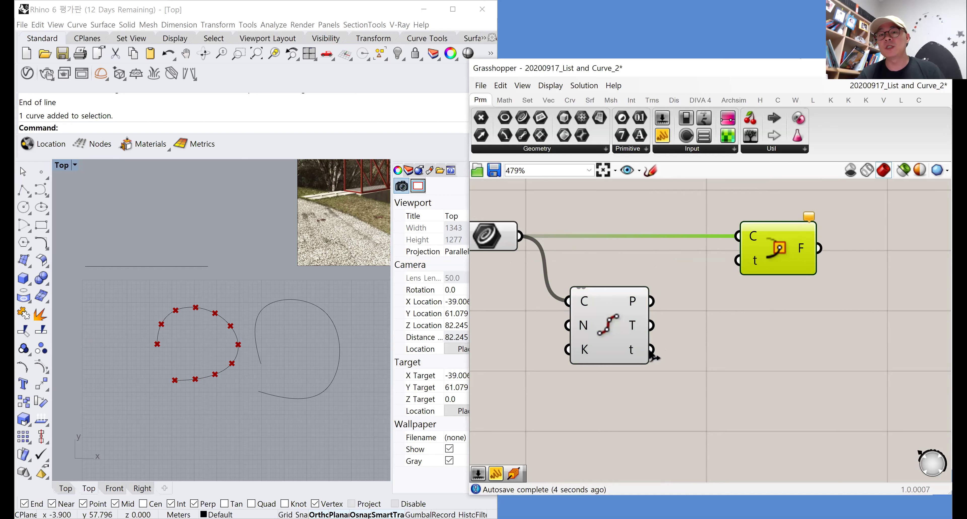
drag(657, 356, 738, 260)
click(748, 357)
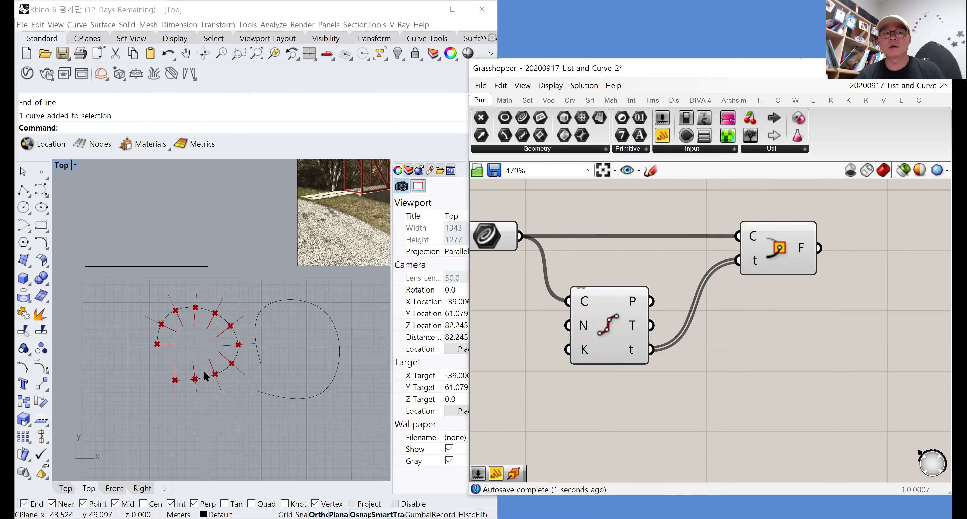
mouse_move(232, 333)
ctrl+shift+right_down()
mouse_move(198, 347)
mouse_move(199, 359)
mouse_move(223, 348)
ctrl+shift+right_up()
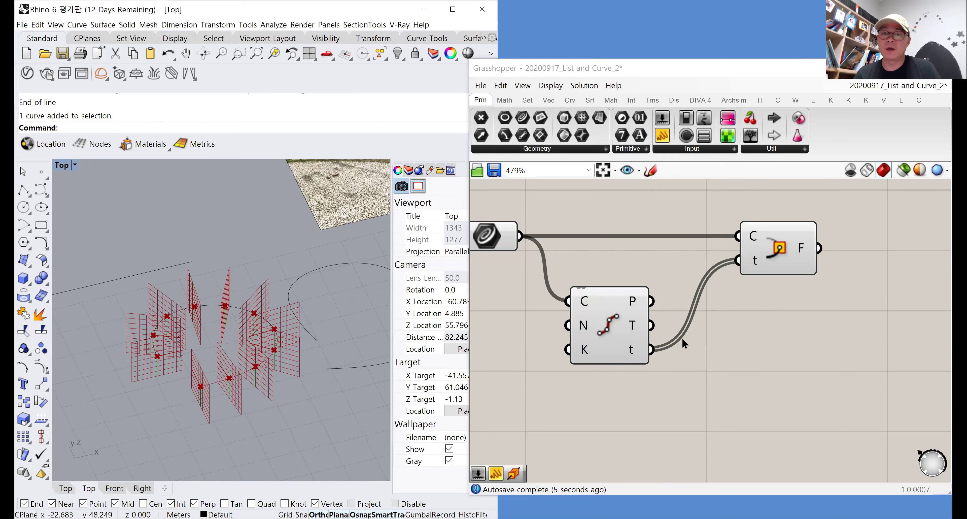
Add a Perp Frames component below Divide Curve and select the existing Perp Frame component to highlight its planes
scroll(778, 350, down, 2)
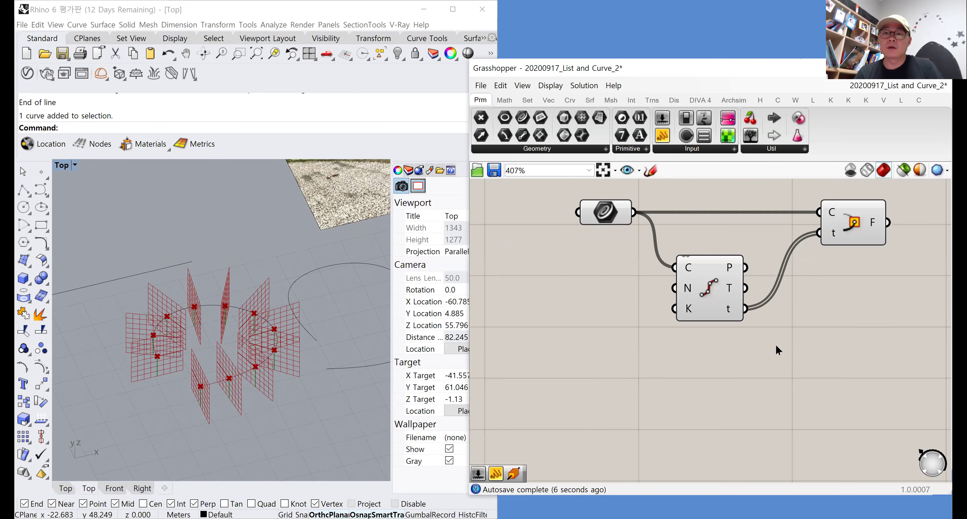
double_click(774, 363)
text(perp)
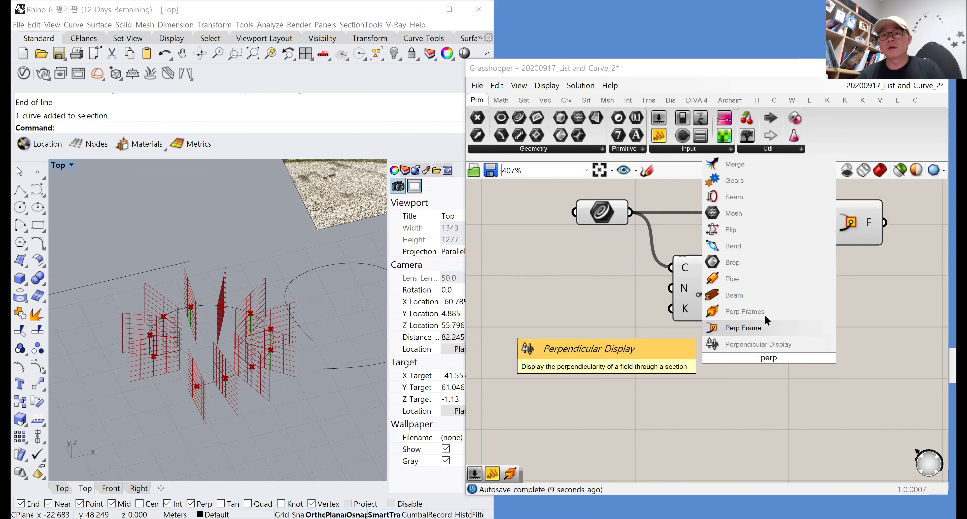
click(766, 315)
click(841, 232)
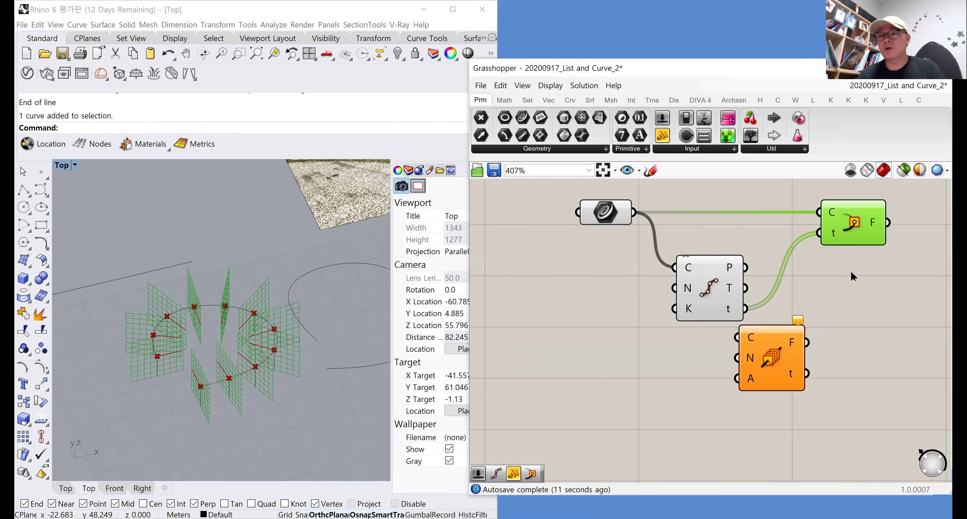
Move the Perp Frames component below Divide Curve and feed the referenced curve into its C input
drag(776, 359, 715, 401)
drag(634, 212, 681, 381)
click(669, 396)
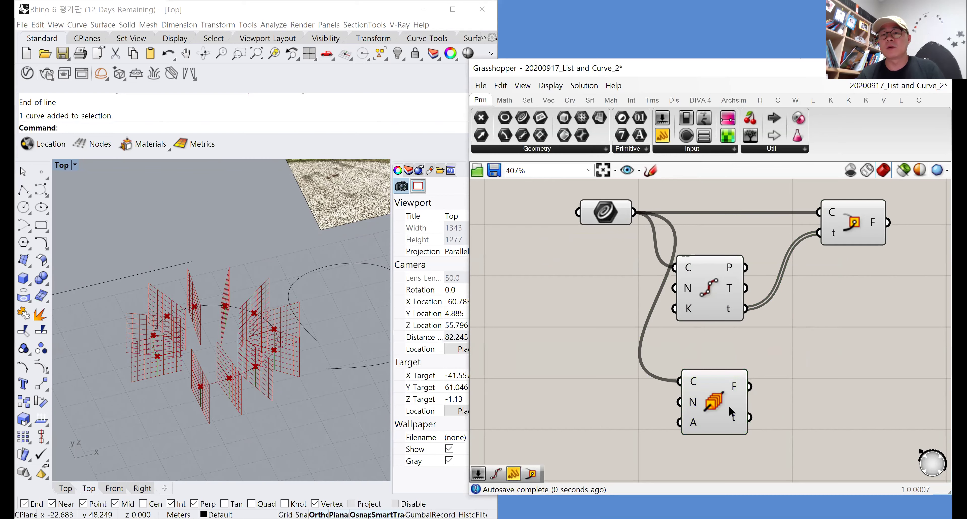
Highlight Perp Frames and Perp Frame alternately to compare the planes each produces along the curve
click(719, 406)
click(849, 223)
click(719, 404)
click(850, 225)
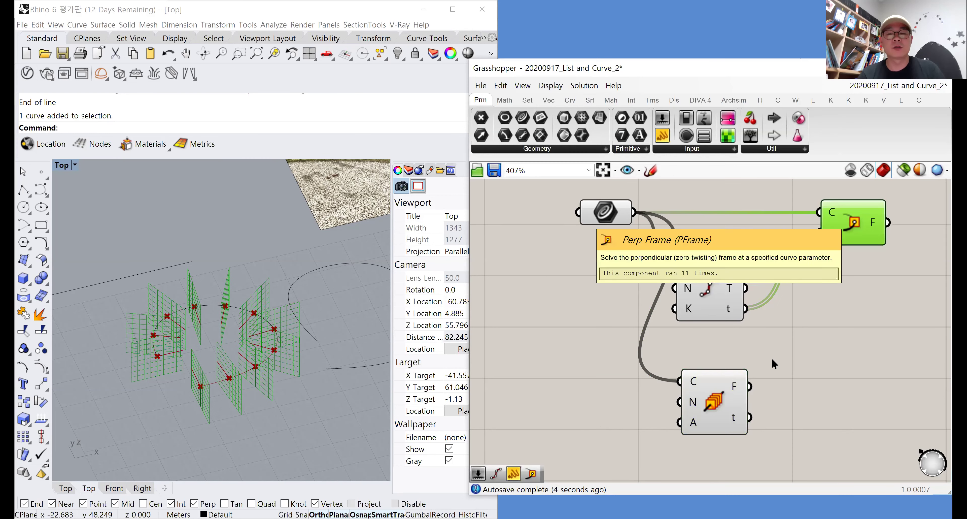
click(717, 404)
click(714, 348)
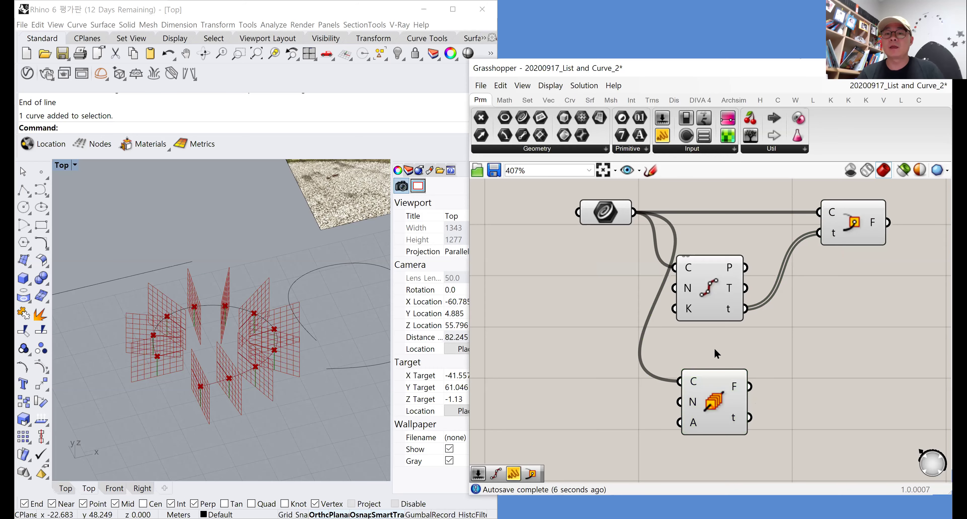
click(854, 229)
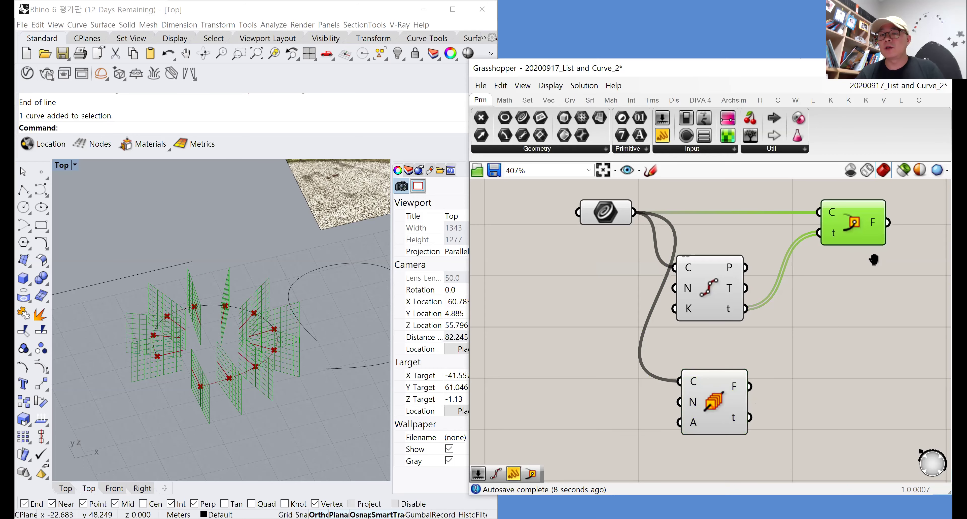
Add an Align Plane component beside Perp Frame and feed the Perp Frame output into its plane input
right_drag(875, 255, 815, 293)
click(814, 292)
double_click(814, 292)
text(ali)
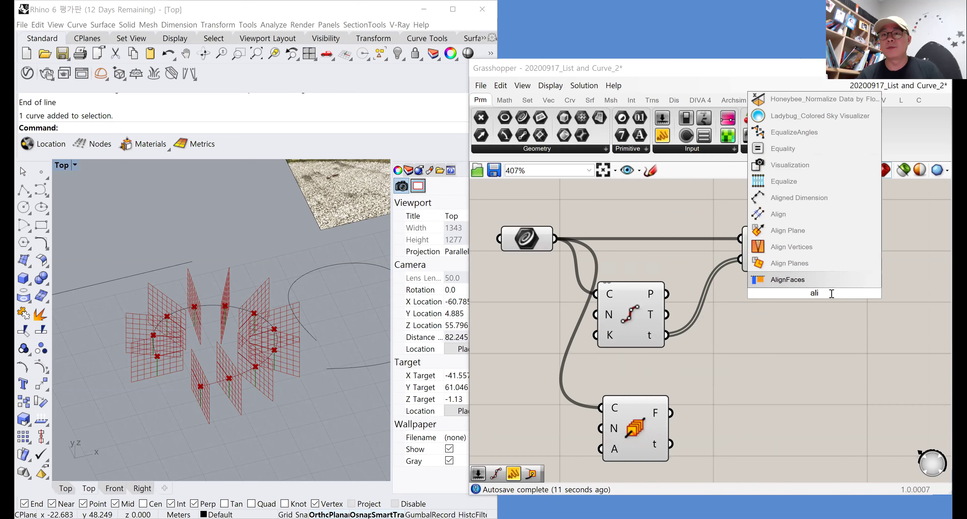
click(790, 231)
drag(811, 251, 874, 263)
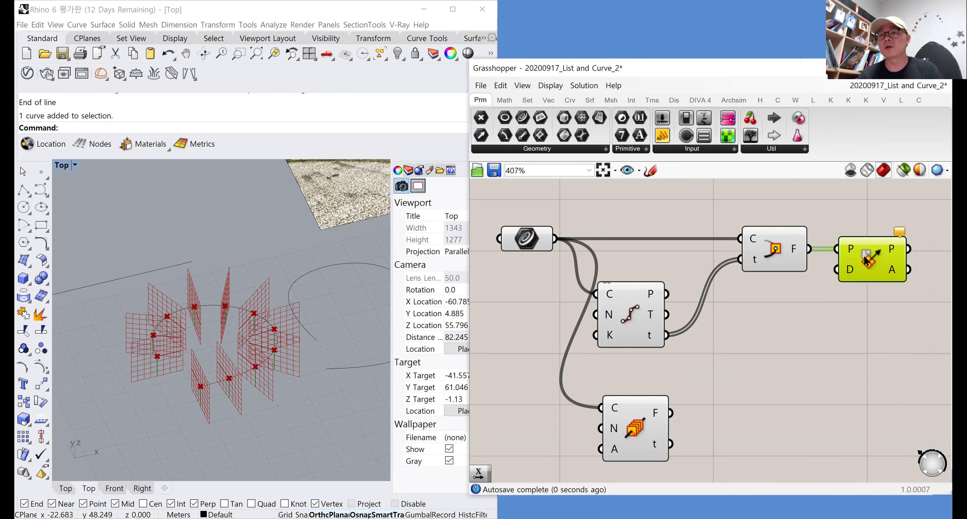
Add a Boolean Toggle, connect it to Perp Frames' Align input and set it to True
right_drag(770, 340, 834, 291)
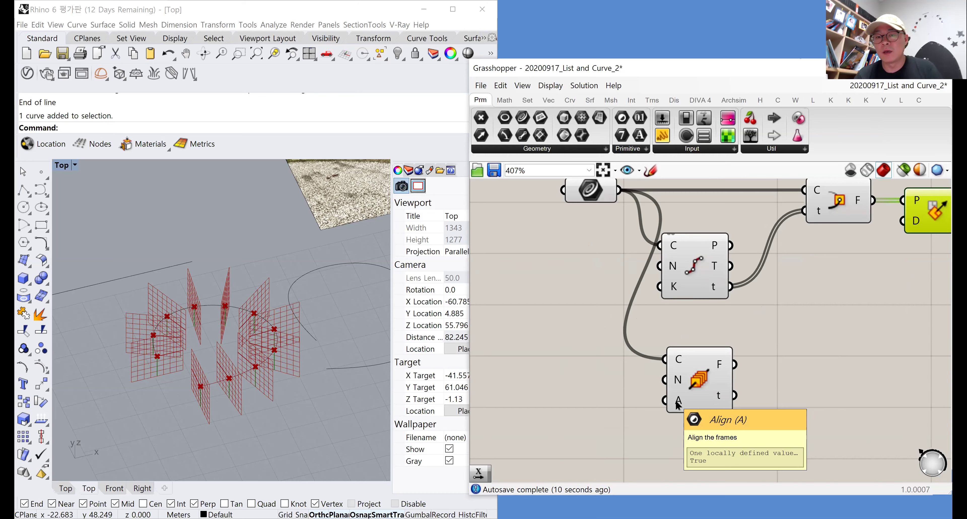
double_click(583, 401)
text(toggle)
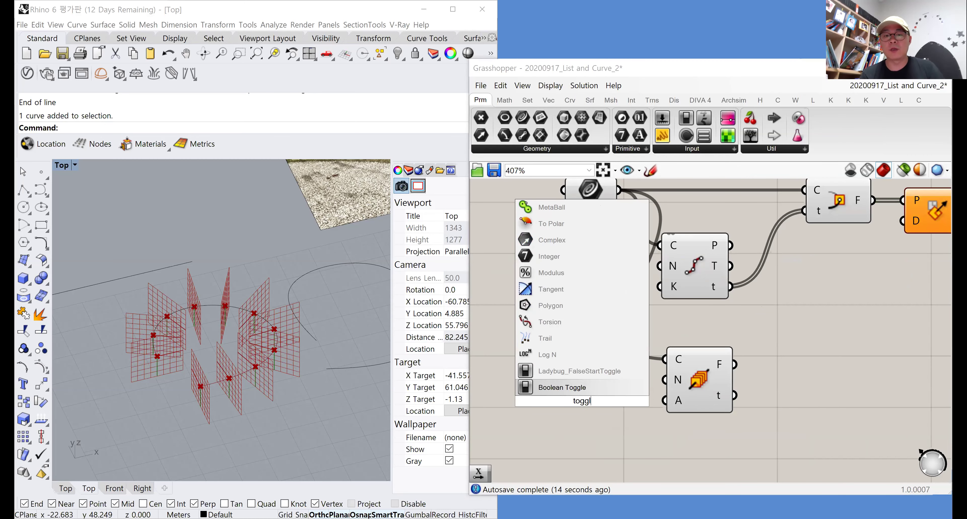
click(559, 388)
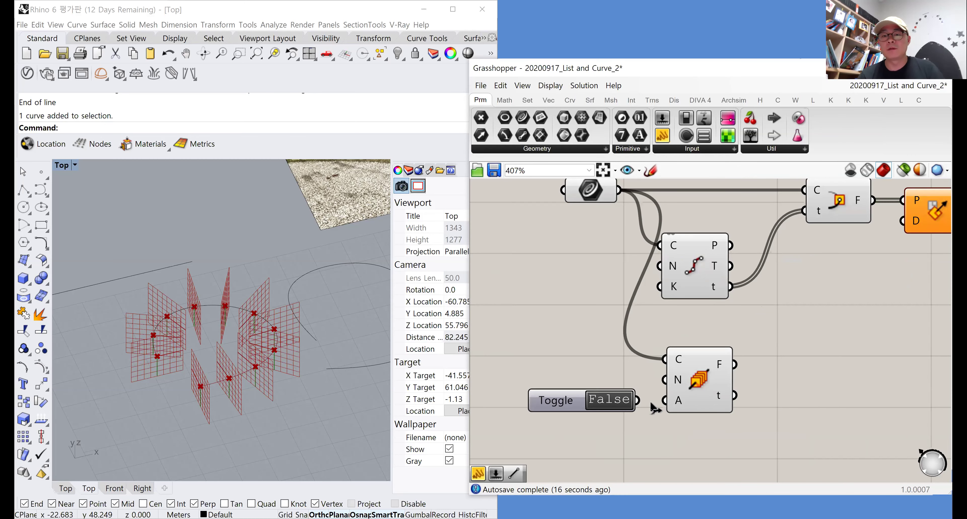
double_click(611, 407)
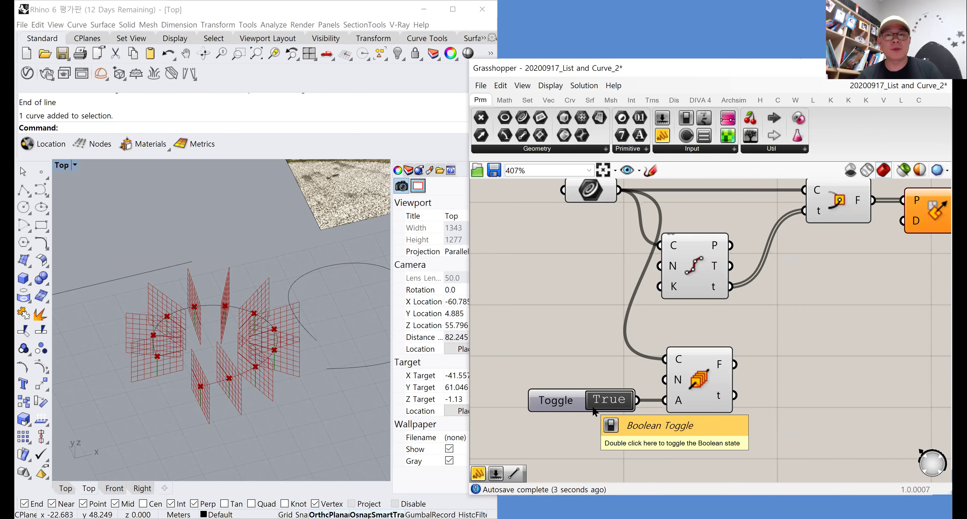
Examine the Perp Frames planes up close in the 3D view and turn off that component's preview
right_drag(657, 392, 567, 407)
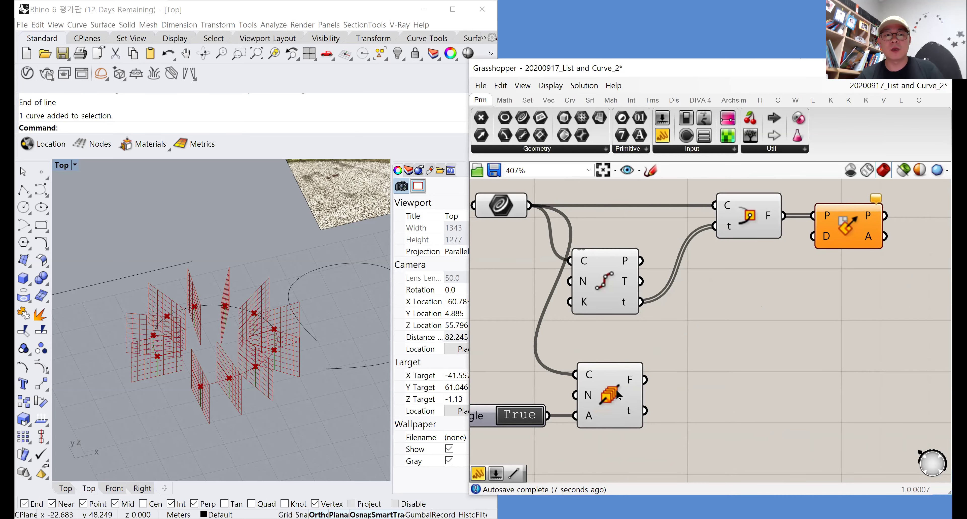
scroll(199, 396, up, 2)
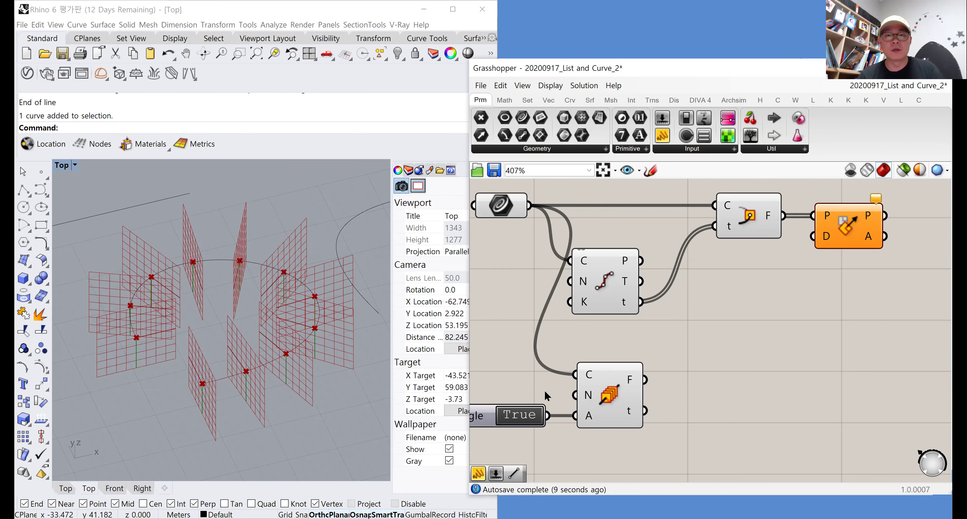
click(611, 395)
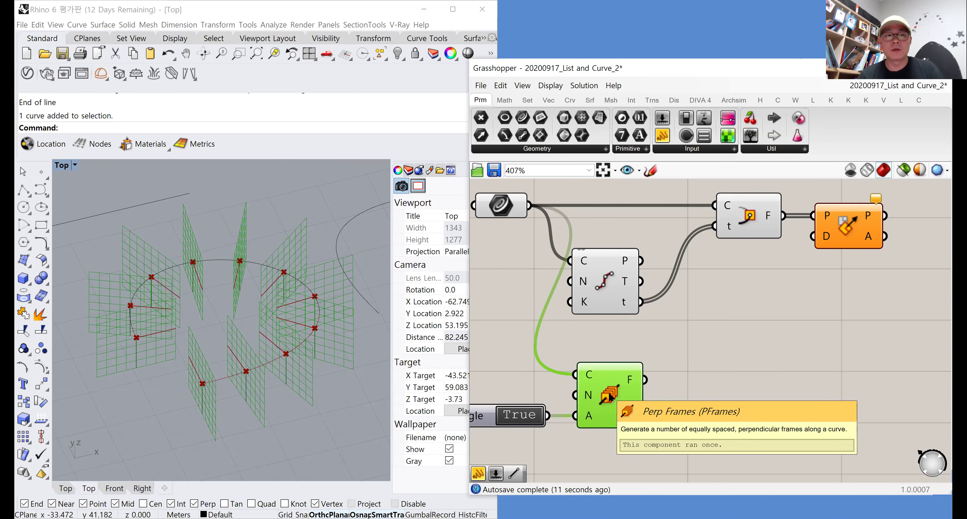
click(675, 315)
click(594, 379)
right_drag(713, 361, 714, 361)
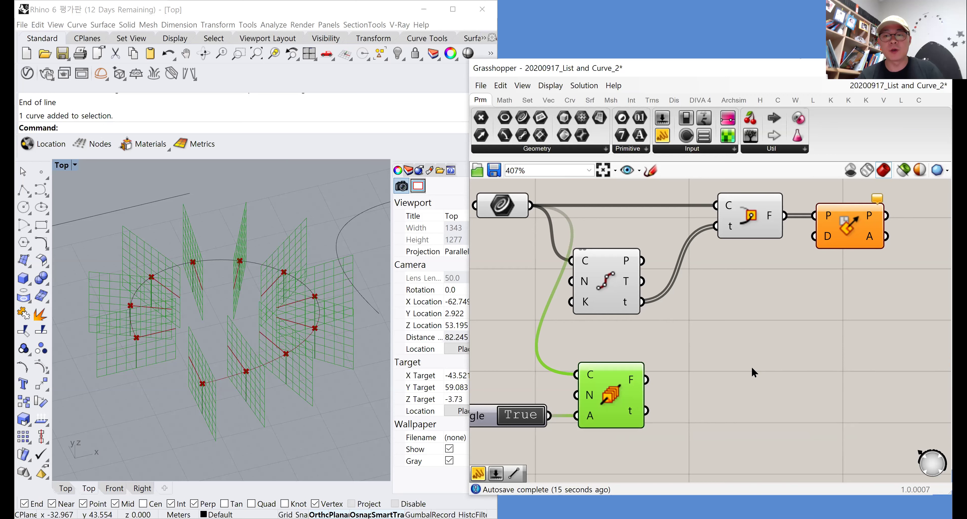
right_click(753, 371)
click(770, 376)
Highlight the Perp Frame component to examine its planes in the 3D view
click(616, 285)
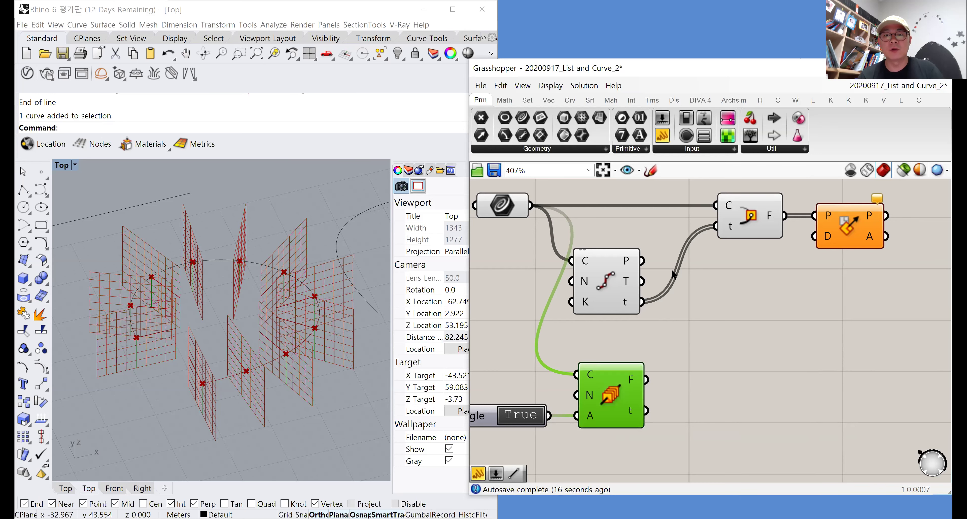
click(758, 221)
click(756, 290)
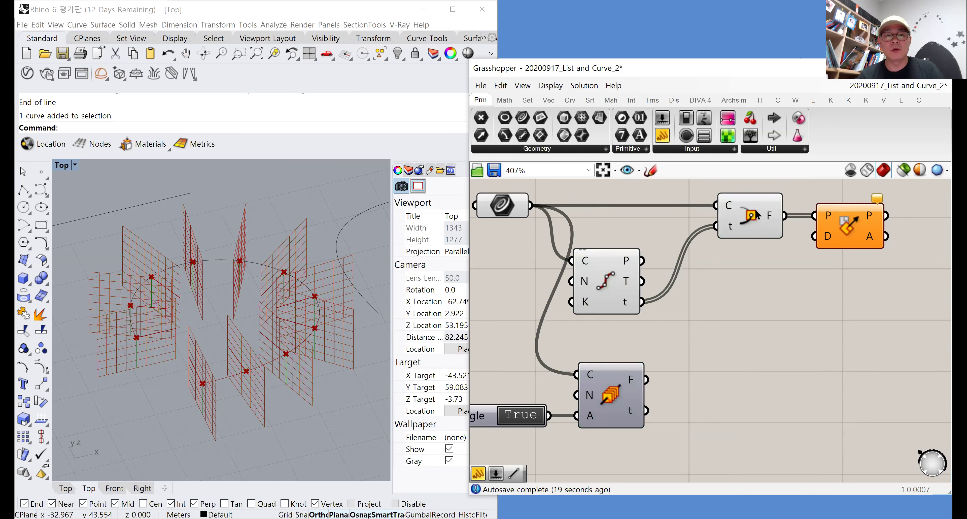
click(758, 216)
click(755, 268)
Add a Unit X vector component and connect it to Align Plane's direction input
click(837, 225)
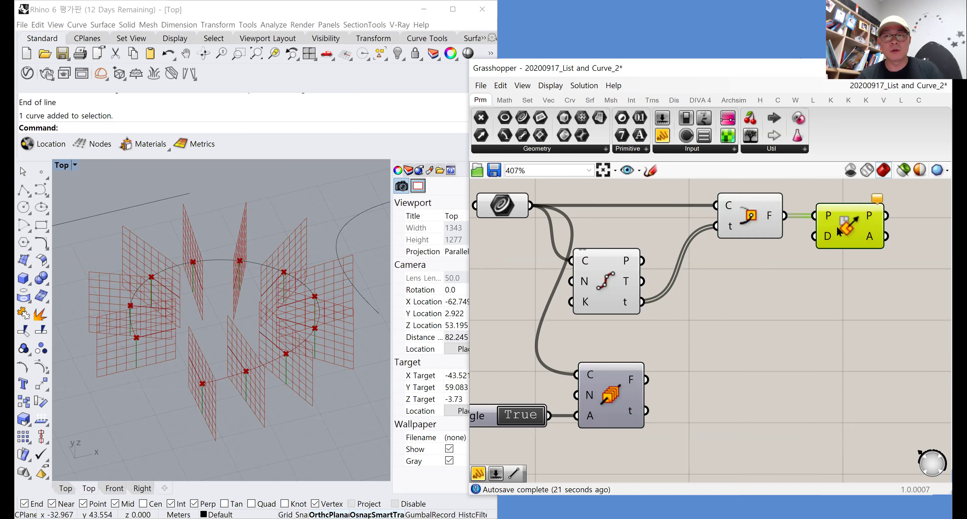
click(771, 289)
double_click(771, 290)
key(Return)
drag(815, 236, 808, 299)
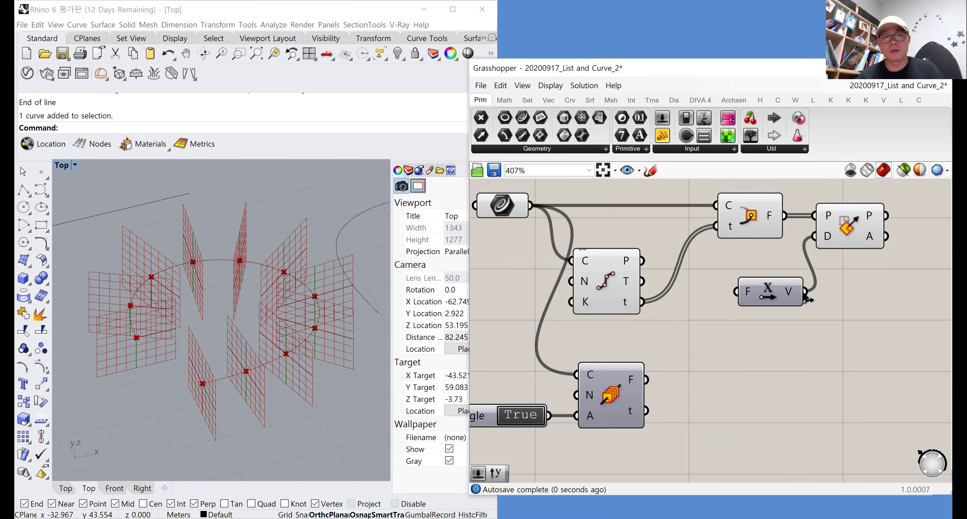
Delete the Unit X and Align Plane components
click(785, 293)
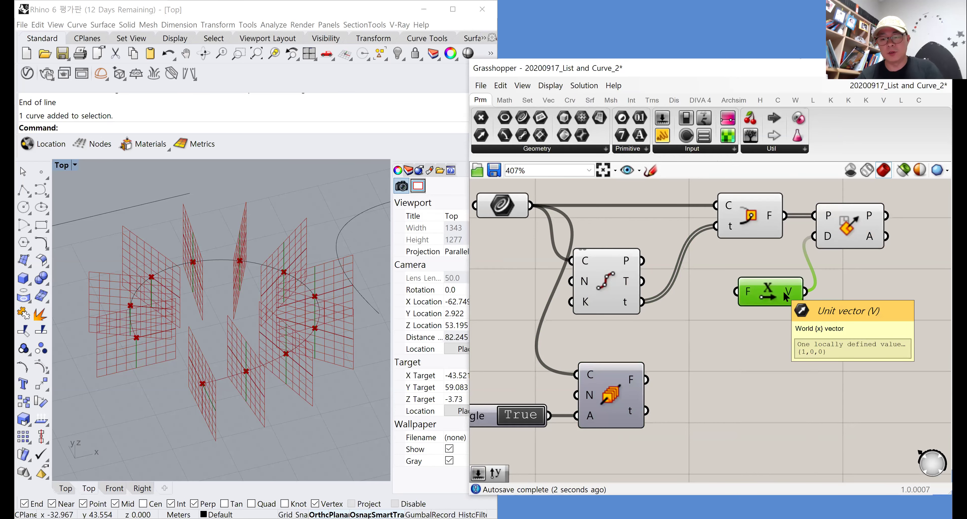
key(Delete)
click(850, 225)
key(Delete)
Set the Boolean Toggle to False and turn the Perp Frames preview back on
scroll(751, 314, down, 3)
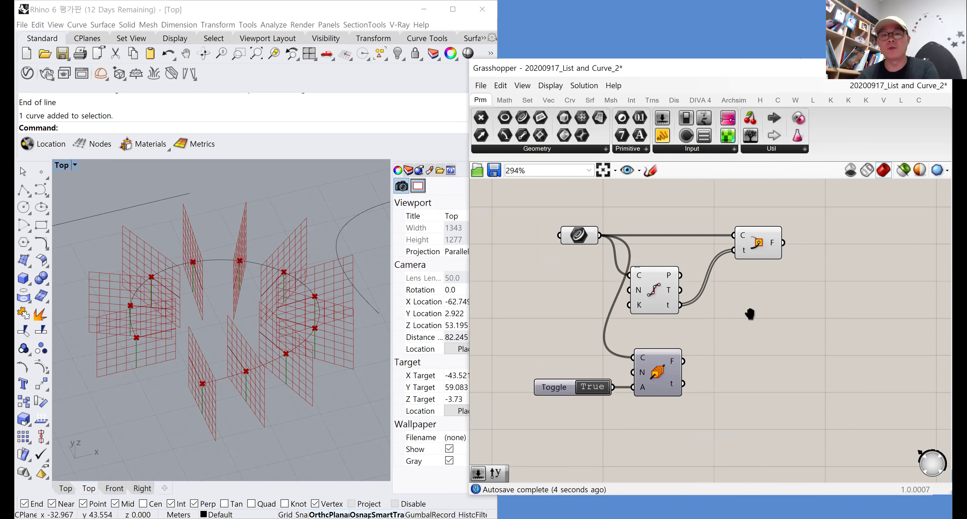
right_drag(750, 313, 797, 290)
double_click(639, 362)
click(707, 355)
right_click(769, 328)
click(794, 331)
click(794, 329)
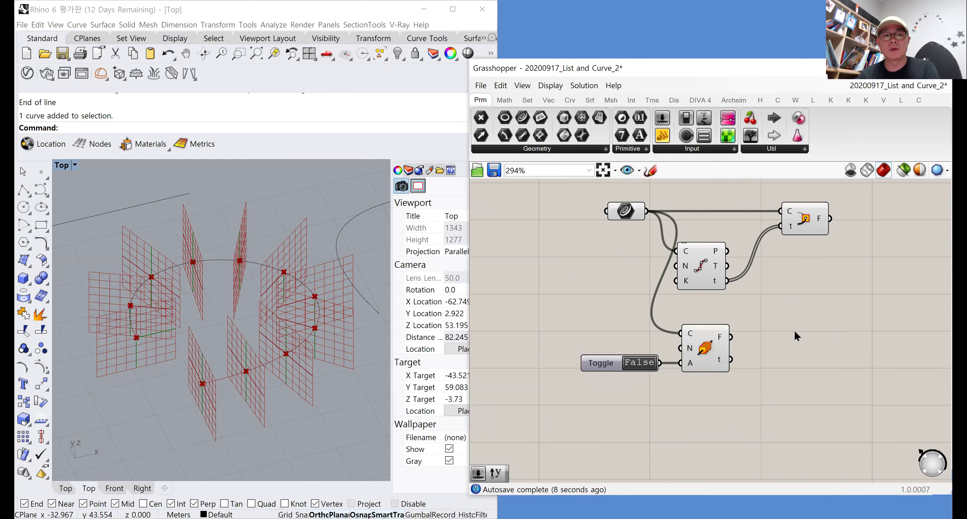
Delete the Boolean Toggle to check Perp Frames' default Align value, and undo the deletion
click(600, 364)
key(Delete)
mouse_move(692, 366)
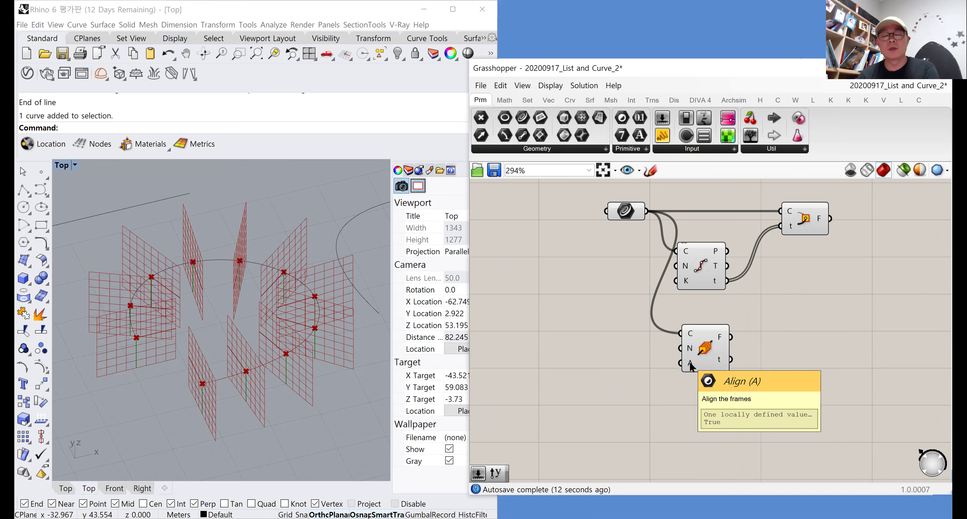
key(ctrl+z)
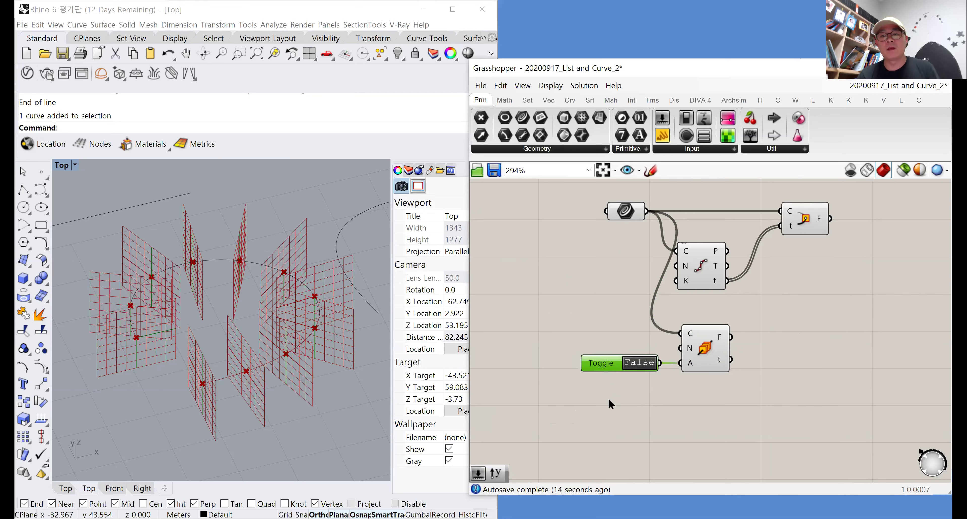
Highlight Perp Frame's planes for comparison and move the Perp Frames component directly below Perp Frame
click(805, 220)
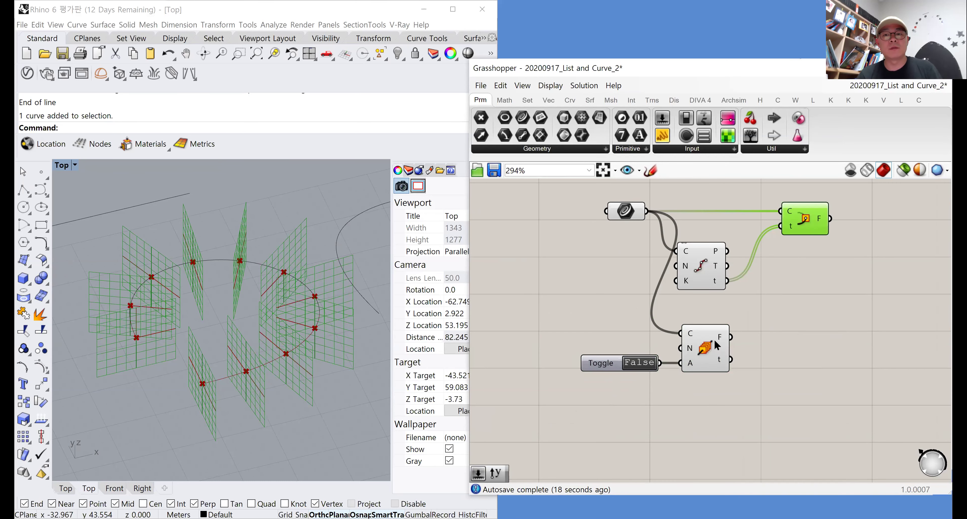
right_drag(763, 305, 734, 333)
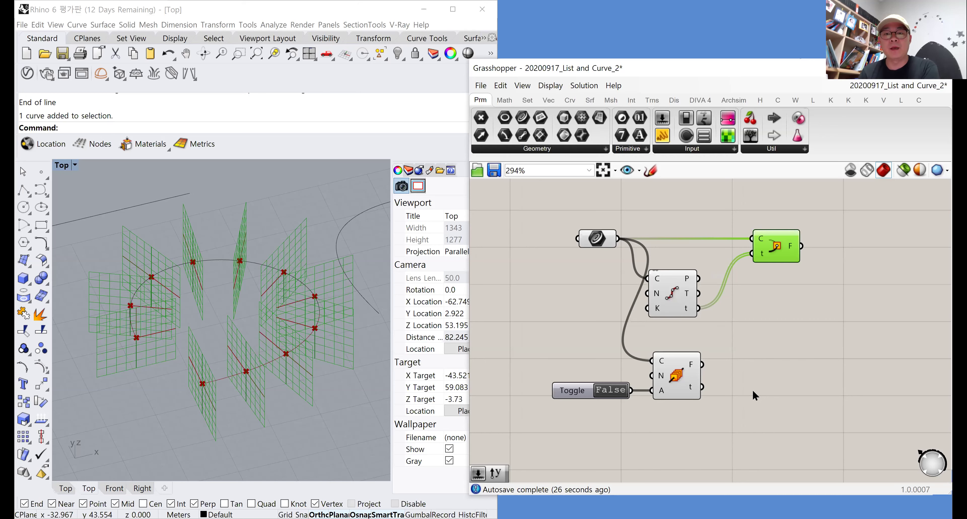
drag(679, 378, 778, 379)
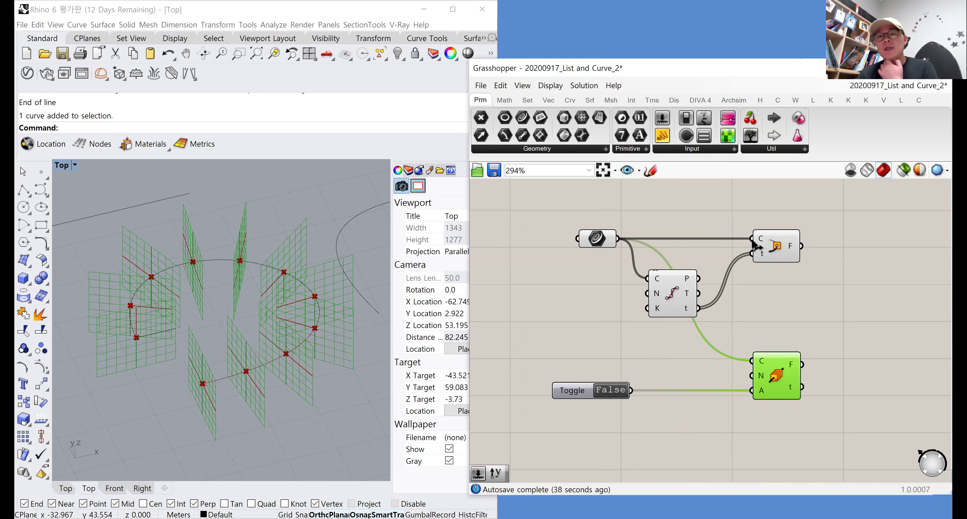
mouse_move(764, 270)
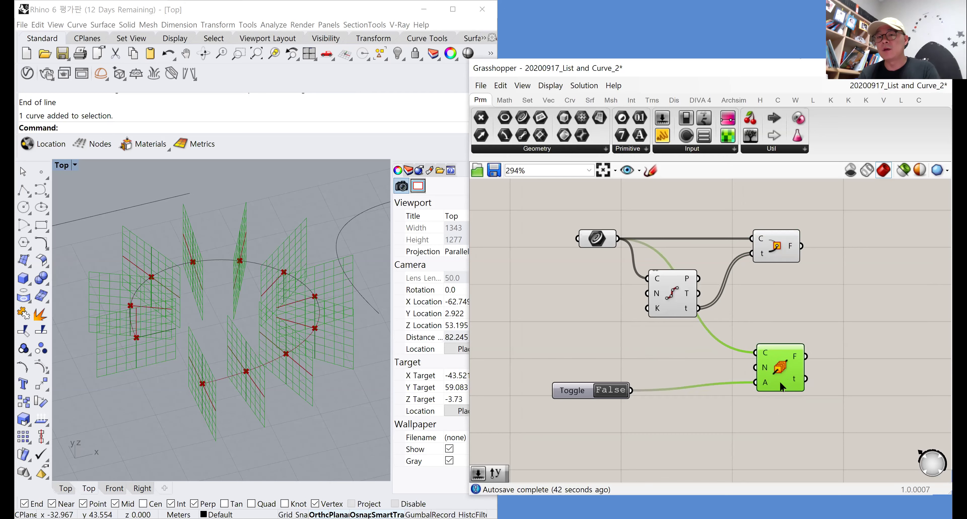
Add a number slider set to 12, connect it to Perp Frames' N input, and tidy both components' positions
click(642, 349)
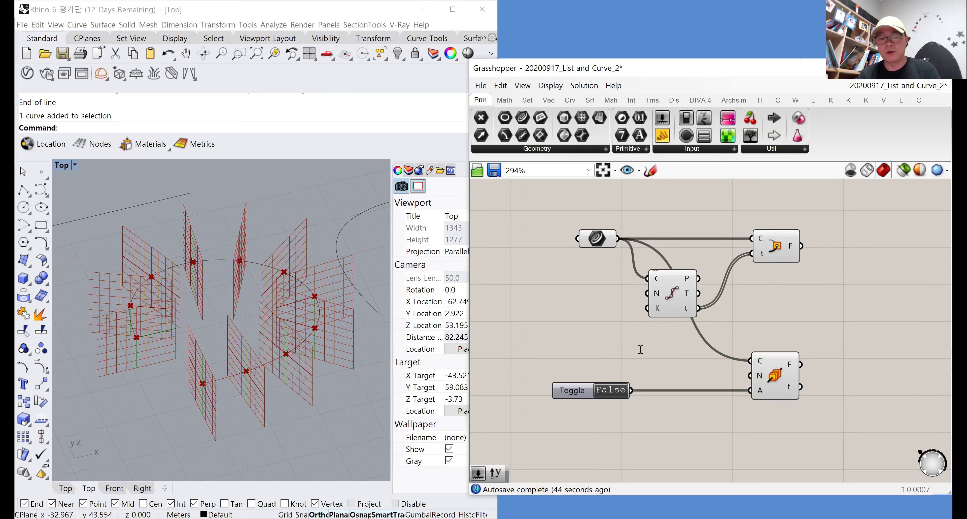
double_click(642, 349)
text(12)
key(Return)
drag(701, 349, 752, 377)
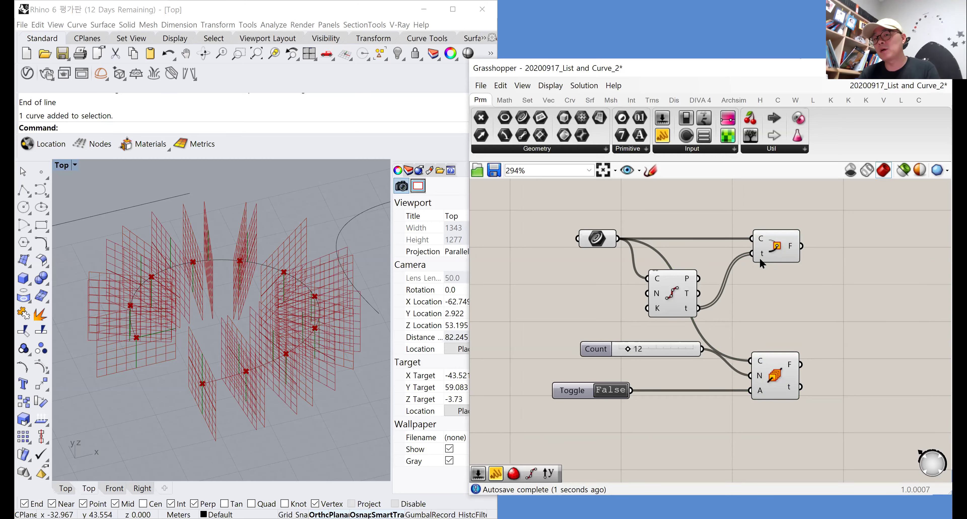
drag(676, 344, 643, 363)
drag(777, 379, 787, 378)
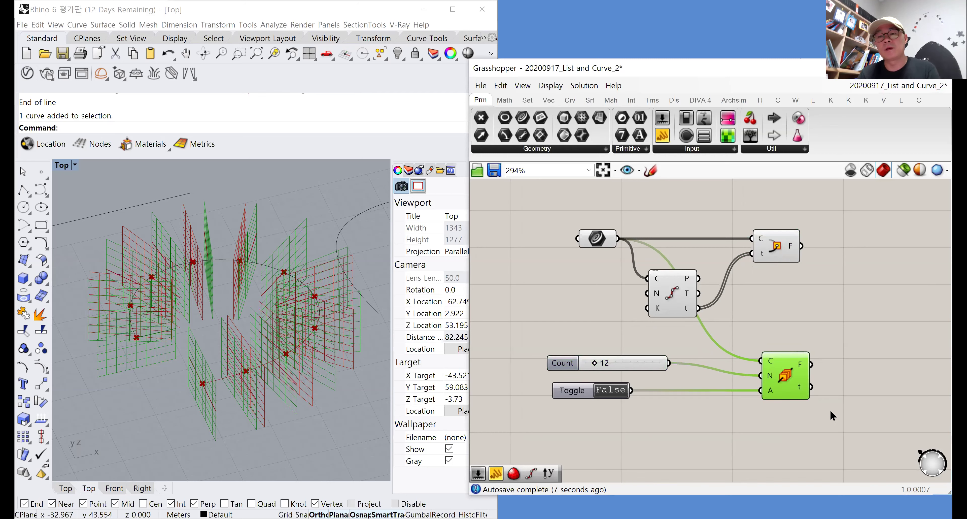
Delete Divide Curve, both frame components, the Count slider and the Boolean Toggle, keeping only the Curve parameter
drag(833, 418, 635, 229)
key(Delete)
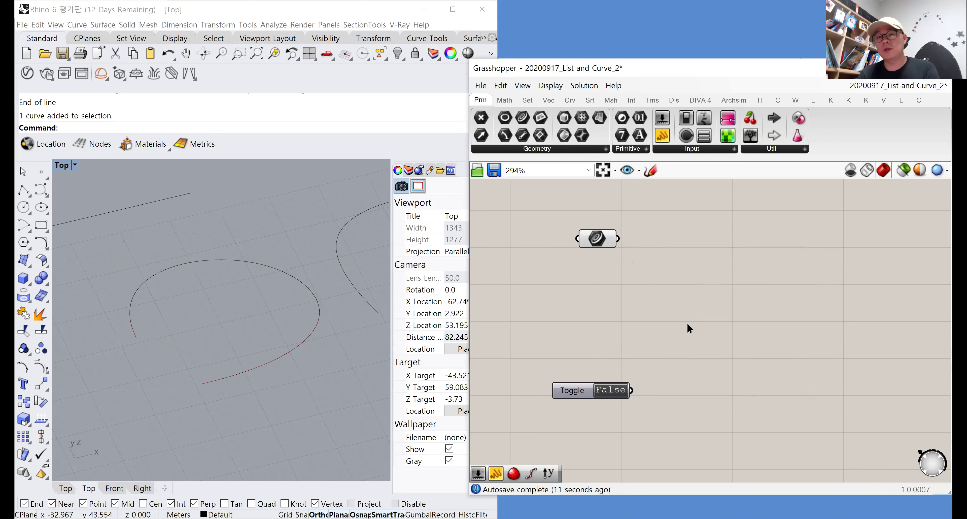
click(578, 393)
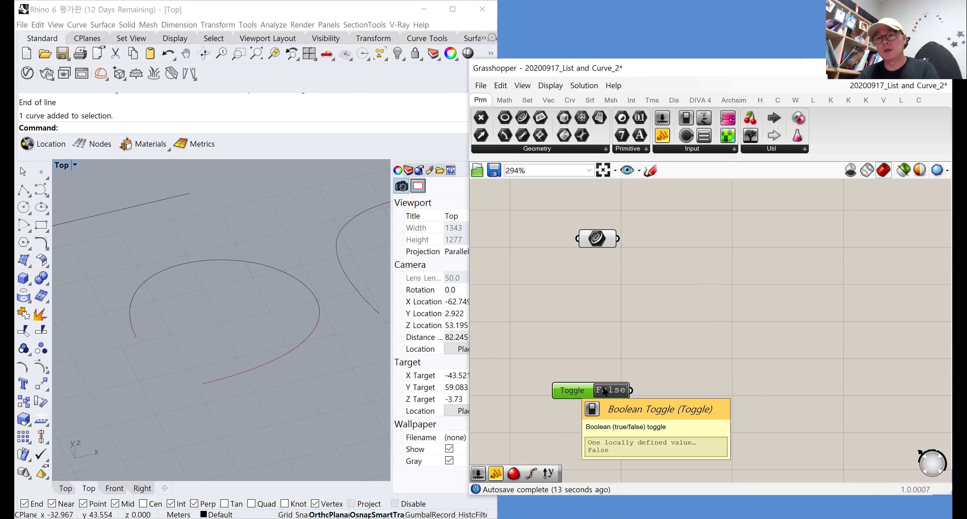
key(Delete)
Add a Horizontal Frames component beside the Curve parameter and feed the referenced curve into it
ctrl+shift+right_drag(217, 345, 209, 301)
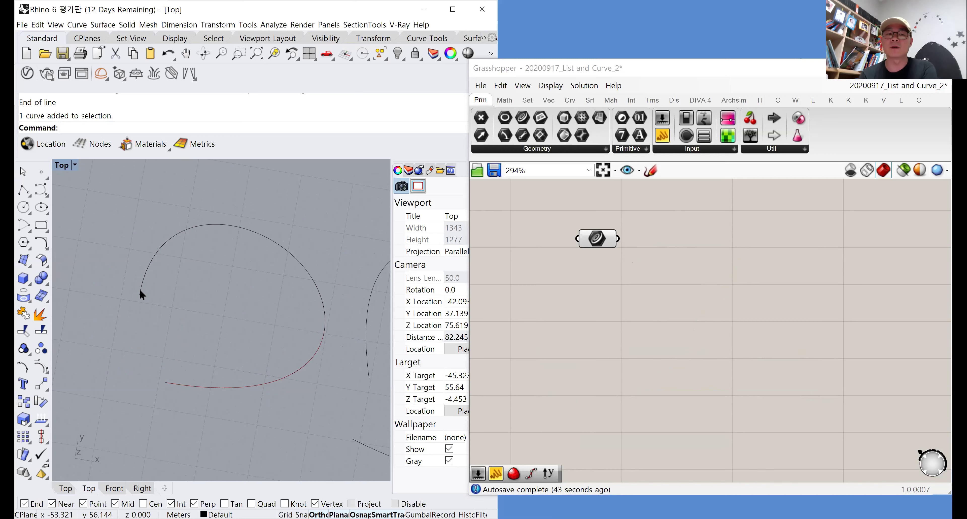
double_click(659, 275)
text(hori)
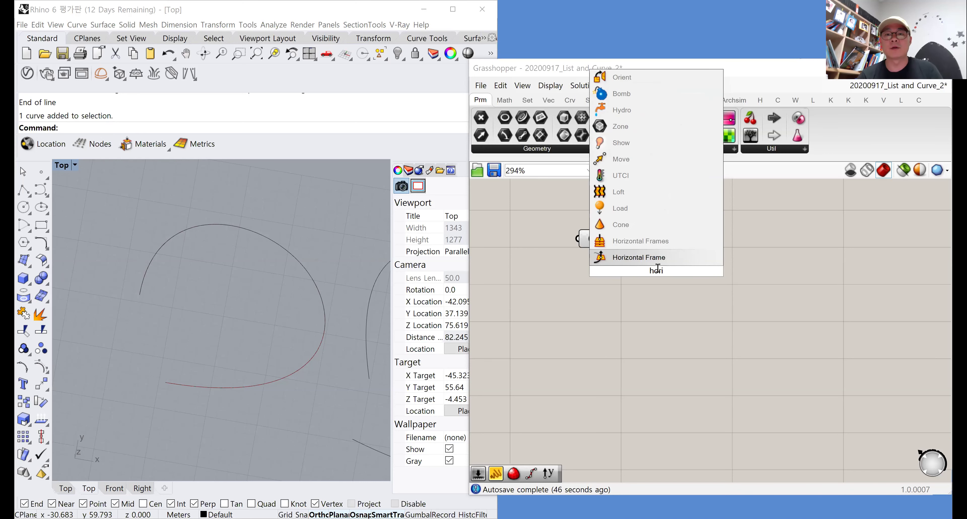
click(624, 240)
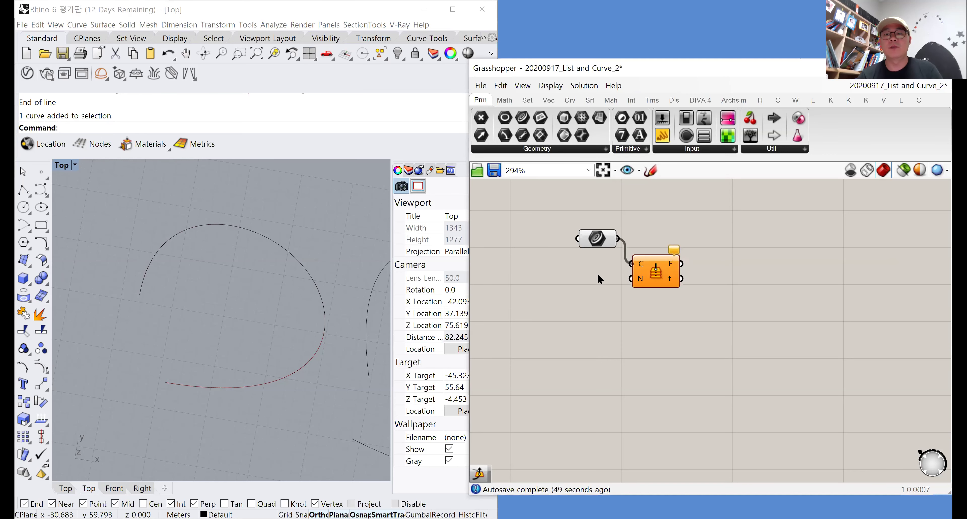
Add a number slider set to 12, feed it into Horizontal Frames' N input, and shift the component away from its inputs
double_click(563, 292)
text(12)
key(Return)
drag(631, 279, 624, 292)
drag(672, 274, 723, 275)
Add a Rectangle component beside Horizontal Frames and connect the frames output F to its plane input P
click(769, 267)
text(rect)
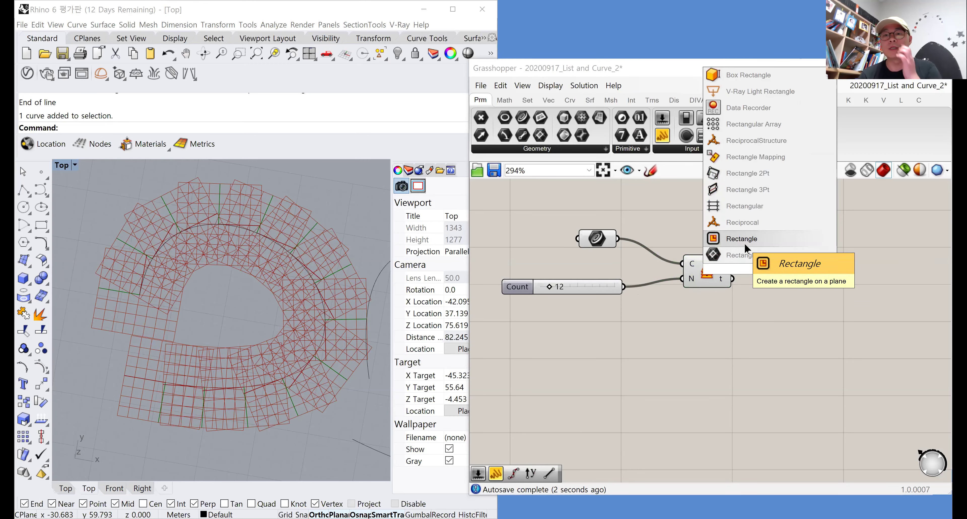
key(Return)
drag(732, 264, 784, 270)
Add a number slider set to 0.06 and connect it to the Rectangle component's X input
click(692, 335)
double_click(693, 337)
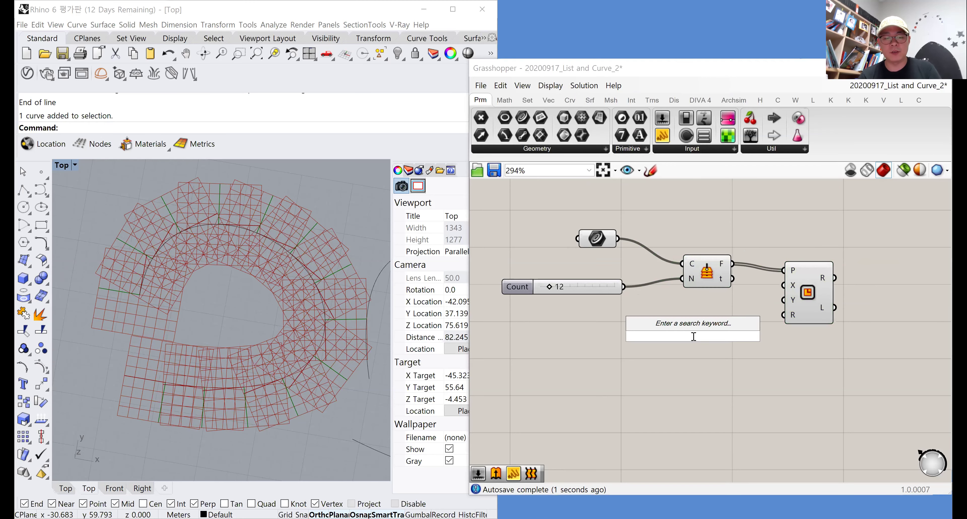
text(.0)
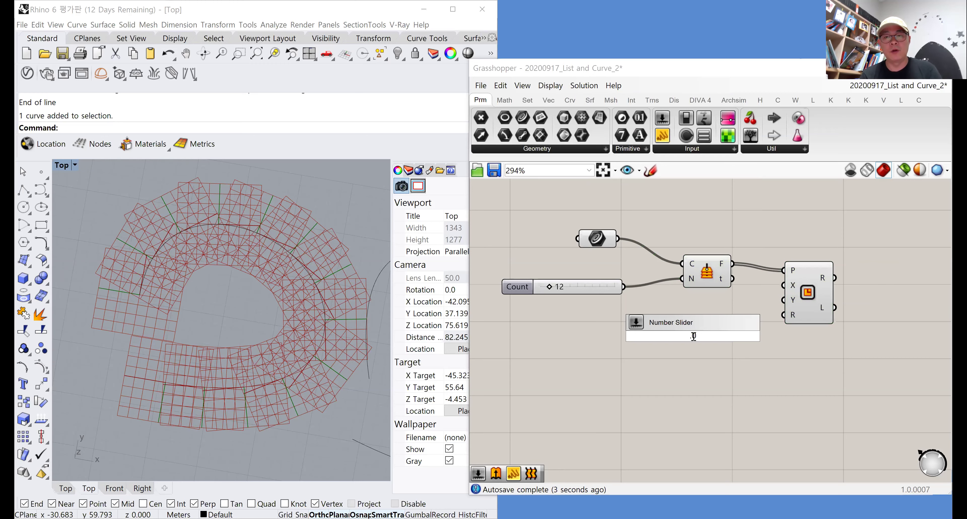
text(6)
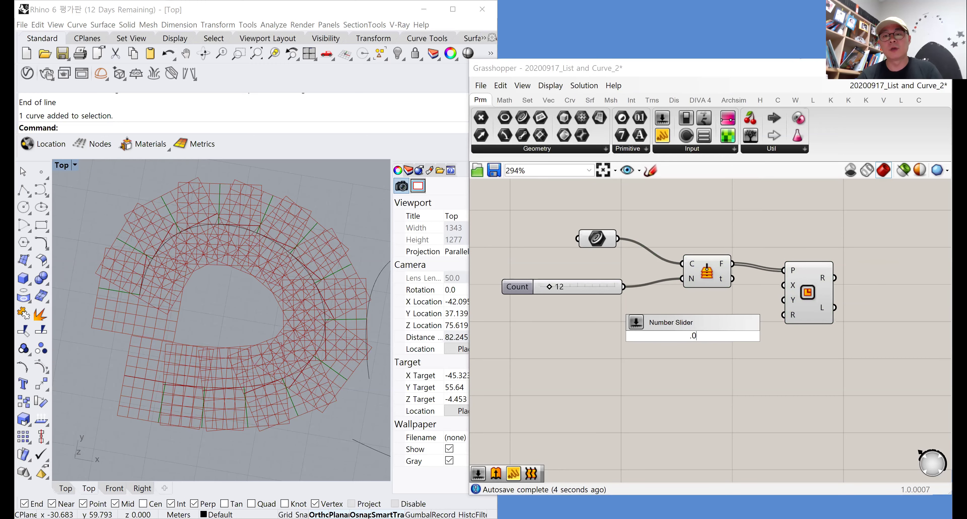
key(Return)
drag(784, 286, 753, 335)
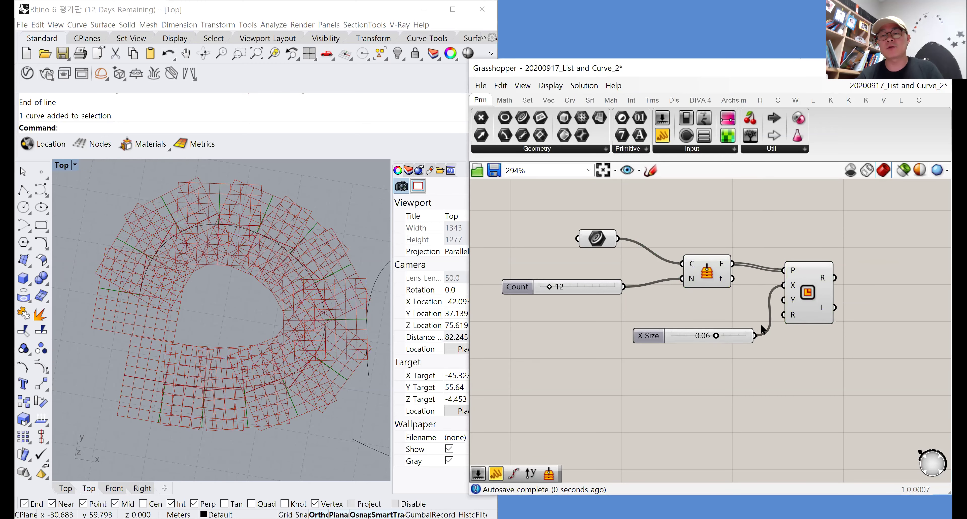
Copy the Construct Rectangle Domain cluster with its slider from the bridge definition and paste it below the X Size slider
scroll(816, 335, down, 3)
right_drag(936, 422, 734, 337)
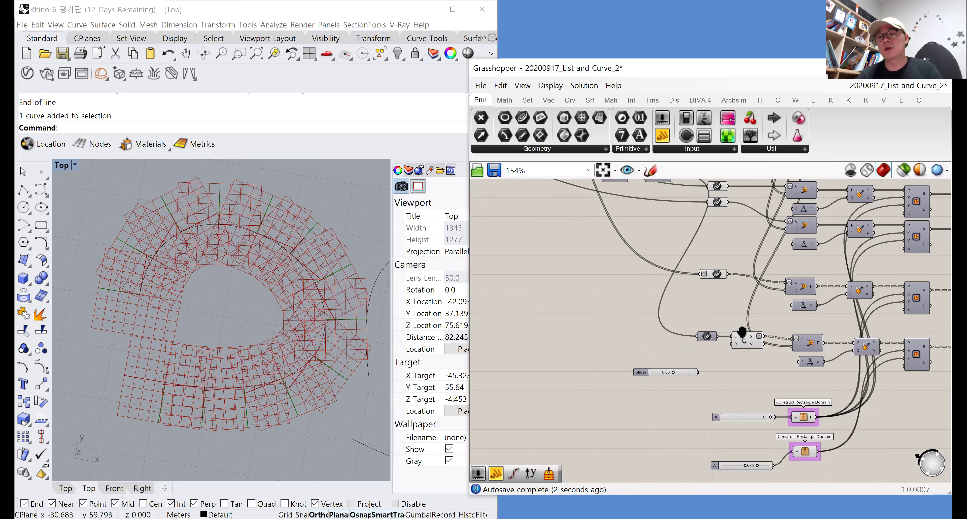
drag(797, 373, 715, 347)
right_drag(681, 334, 610, 285)
scroll(606, 268, up, 3)
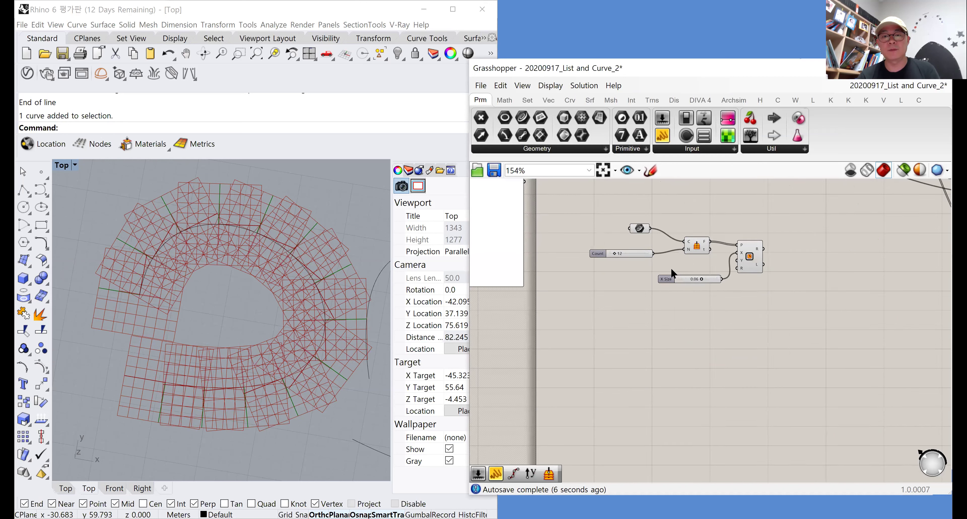
key(ctrl+v)
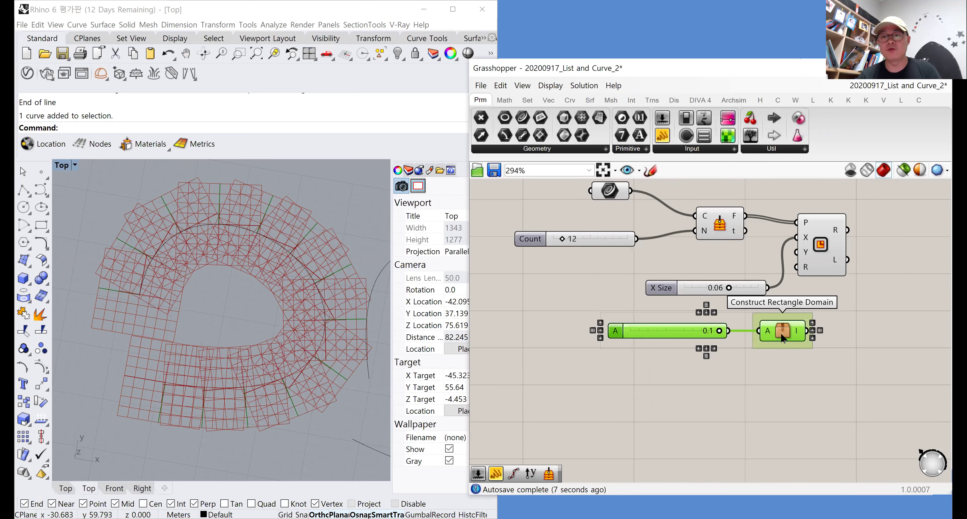
Route the 0.06 slider through the Construct Rectangle Domain cluster into Rectangle's X input, delete the pasted slider, and space out Rectangle
click(807, 341)
drag(755, 331, 803, 244)
drag(764, 289, 689, 332)
click(727, 334)
click(624, 331)
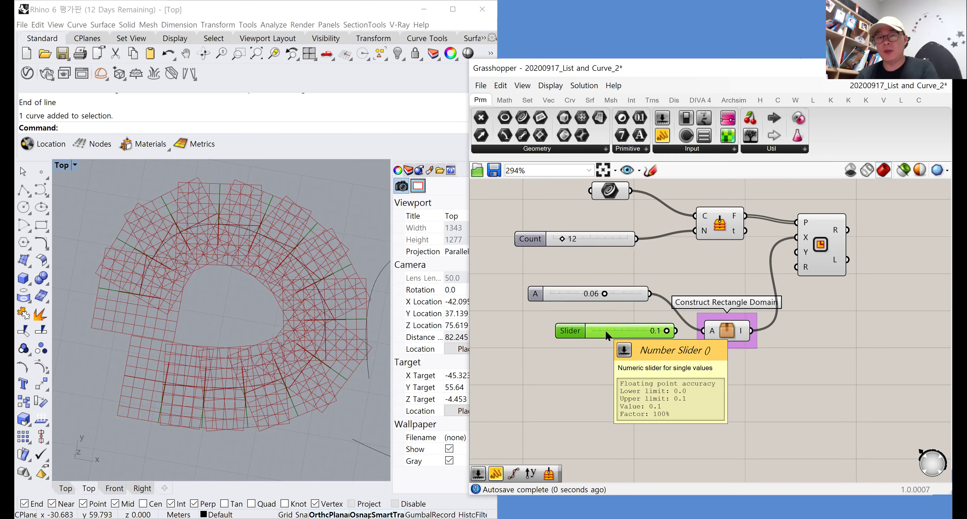
key(Delete)
drag(811, 259, 851, 257)
Add another number slider set to 0.15 below the Construct Rectangle Domain cluster
click(709, 400)
double_click(709, 398)
text(.15)
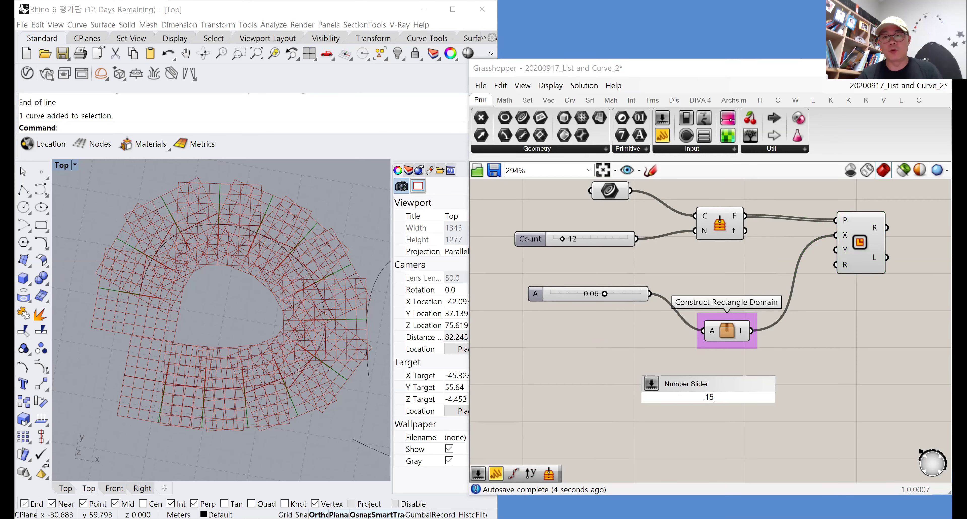
key(Return)
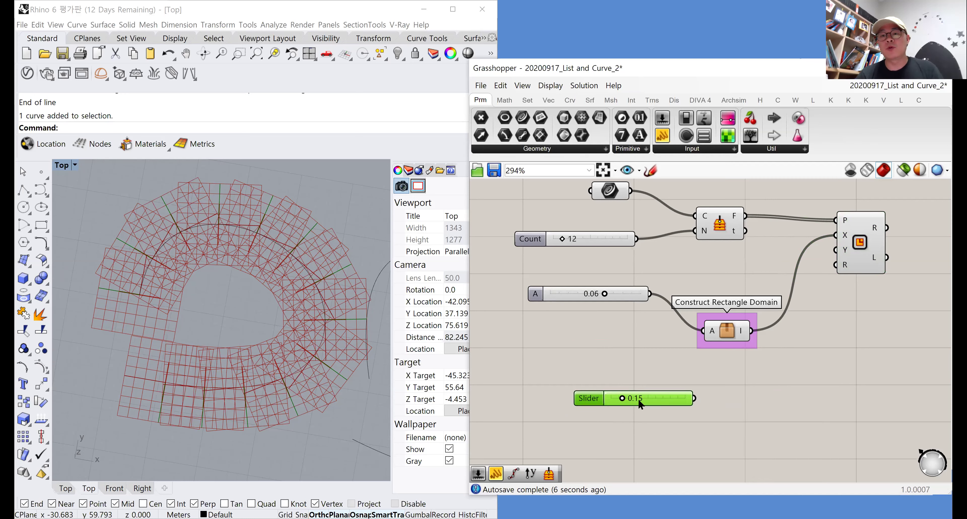
Align the cluster with the 0.06 slider, duplicate it below, and feed the new slider into the copy's A input
drag(734, 332, 734, 295)
drag(746, 332, 690, 278)
alt+drag(730, 307, 738, 413)
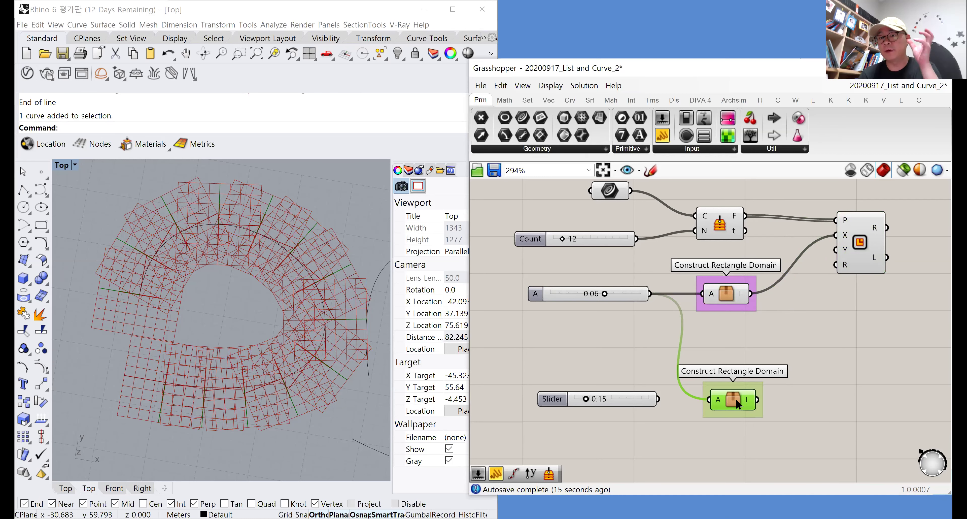
drag(658, 399, 709, 399)
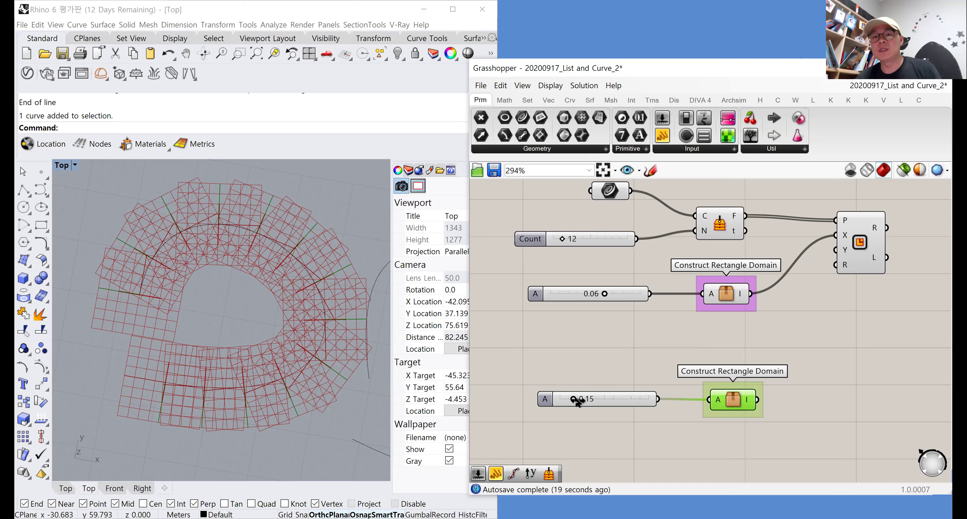
Set the lower slider to 0.18, align the duplicated cluster with it, and connect its output to Rectangle's Y input
drag(580, 402, 577, 402)
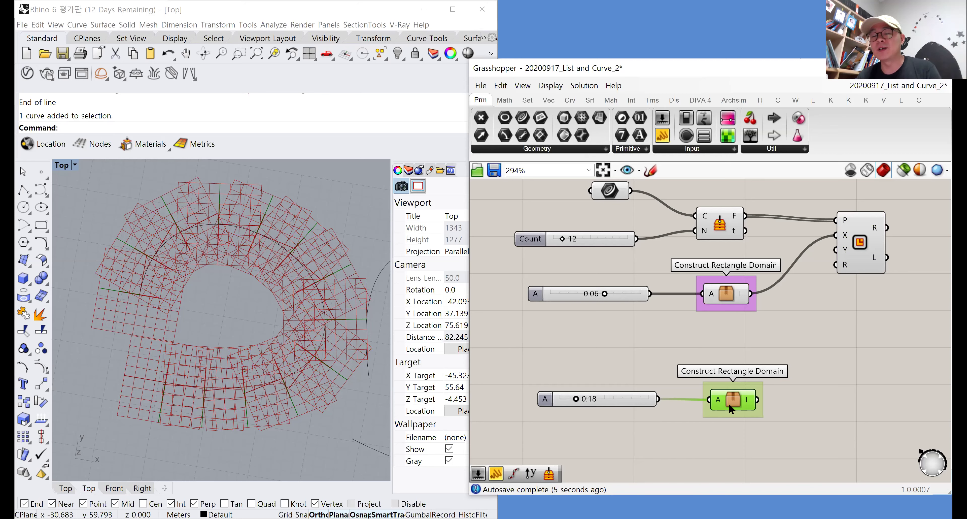
drag(736, 399, 730, 396)
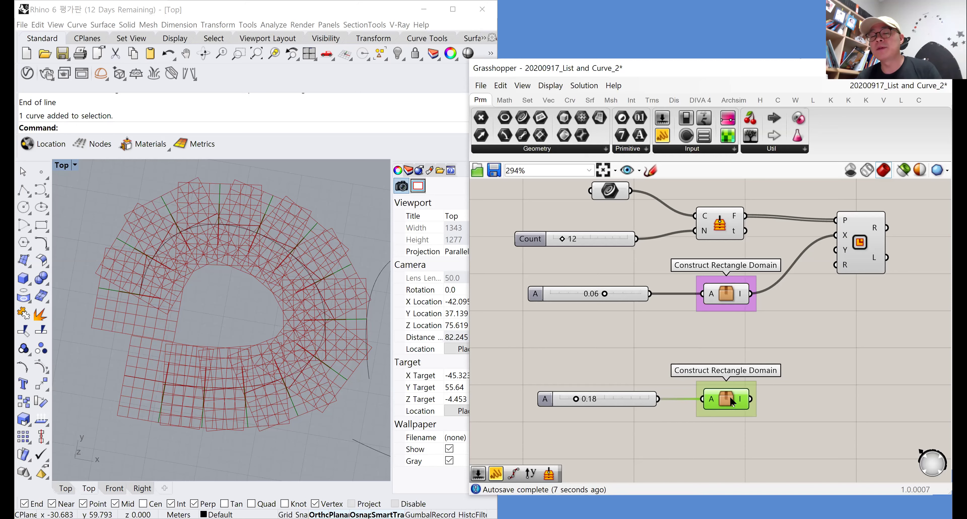
click(828, 402)
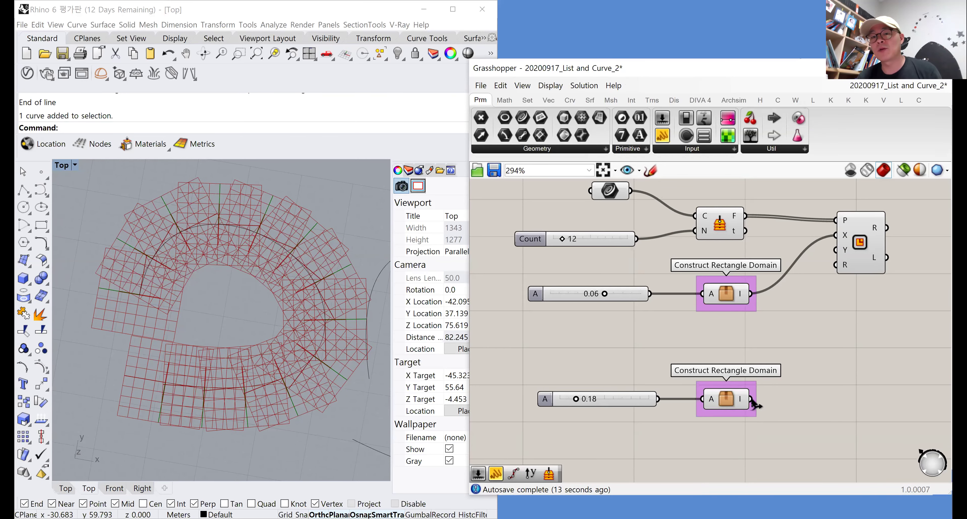
drag(750, 399, 831, 257)
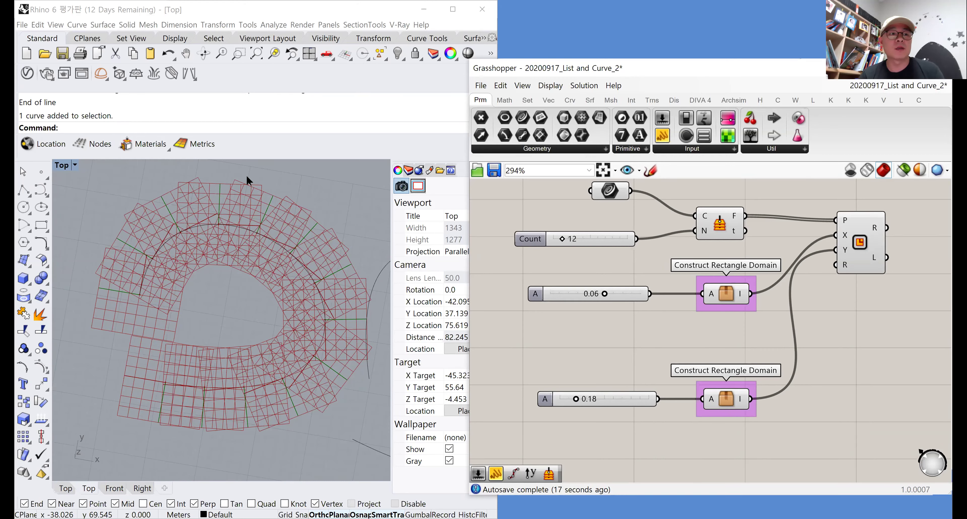
Switch to Rhino and draw a short vertical polyline in empty space beside the frames in the Top view
click(40, 189)
click(23, 190)
click(80, 215)
click(80, 206)
key(Return)
Draw a tall rectangle directly below the short line to represent a beam section
scroll(211, 259, up, 3)
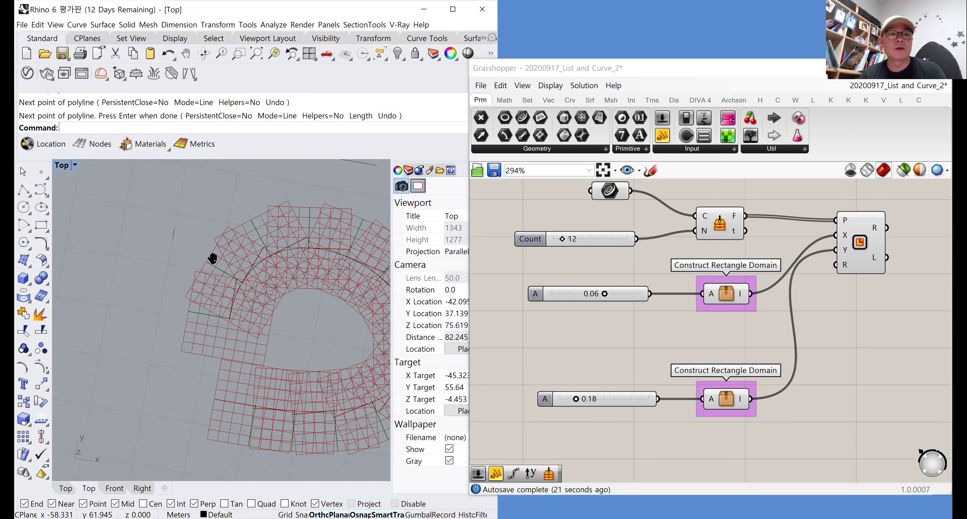
text(rectangle)
key(Return)
click(178, 238)
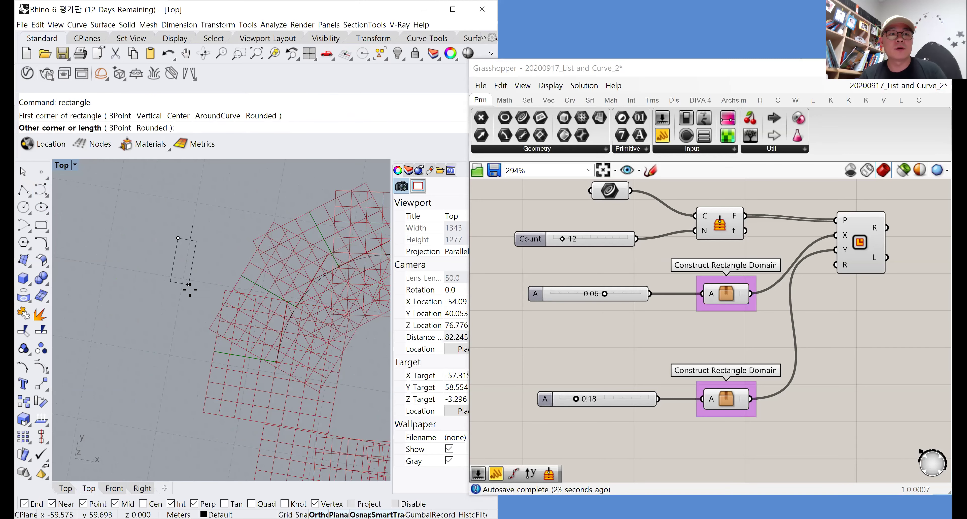
click(190, 294)
Draw two long, narrow rectangles, one on each side of the short line above the tall rectangle
scroll(192, 239, up, 4)
key(Return)
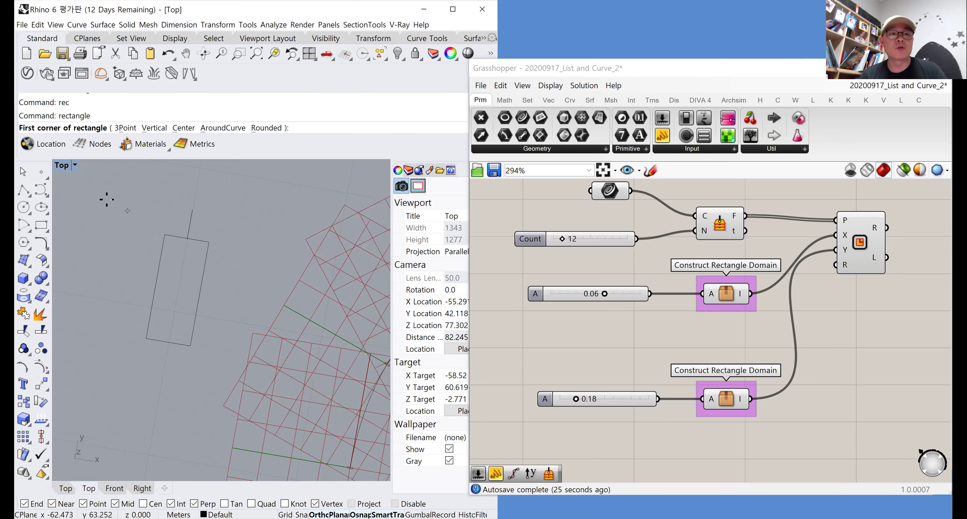
click(107, 200)
click(184, 226)
text(rec)
key(Return)
click(200, 219)
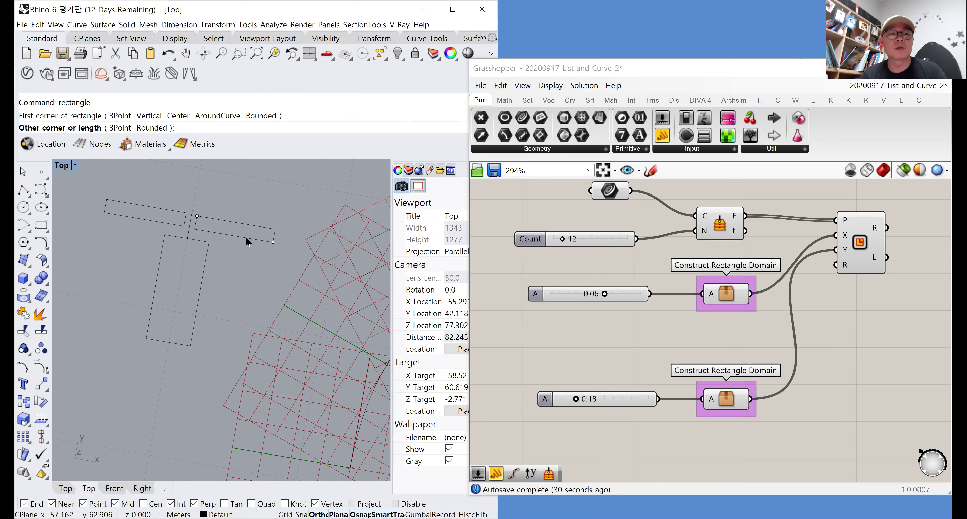
click(274, 241)
Select both narrow rectangles and move them slightly relative to the short line
click(206, 218)
click(176, 212)
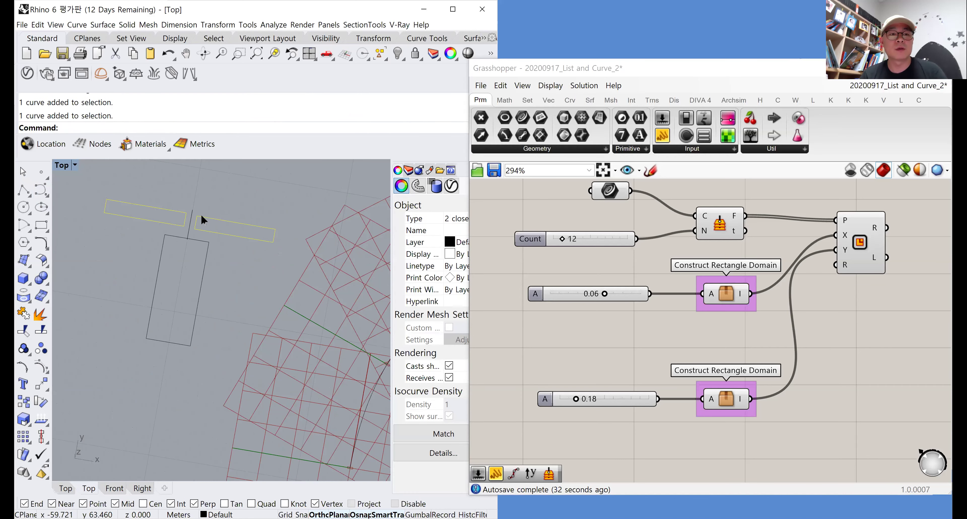
drag(204, 217, 205, 210)
click(215, 191)
Draw a curve from one narrow rectangle's inner corner through the line's upper end to the other's inner corner
scroll(179, 202, up, 2)
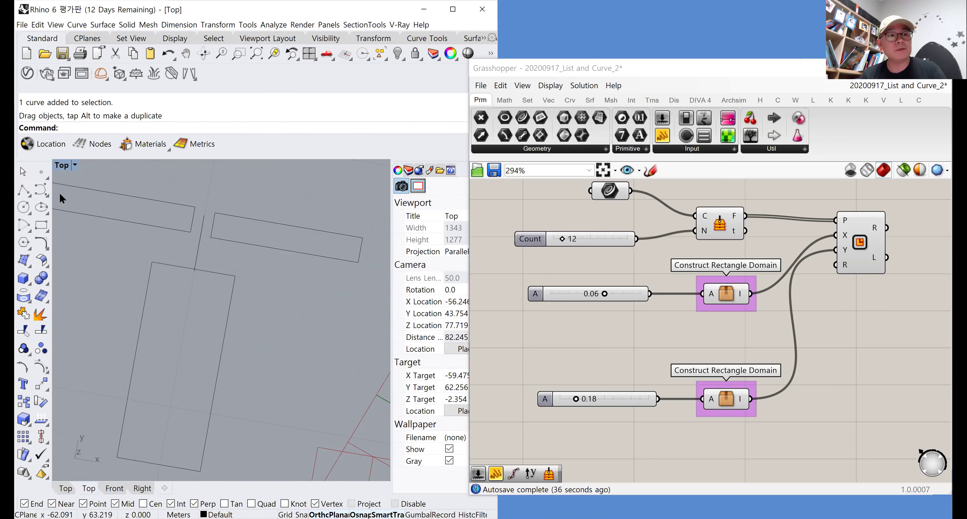
click(41, 190)
click(195, 207)
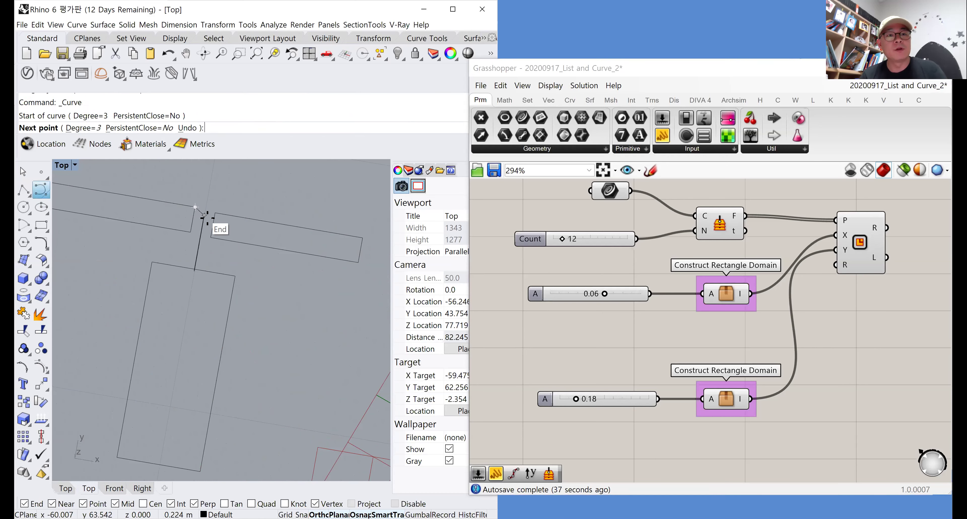
click(204, 215)
click(214, 216)
key(Return)
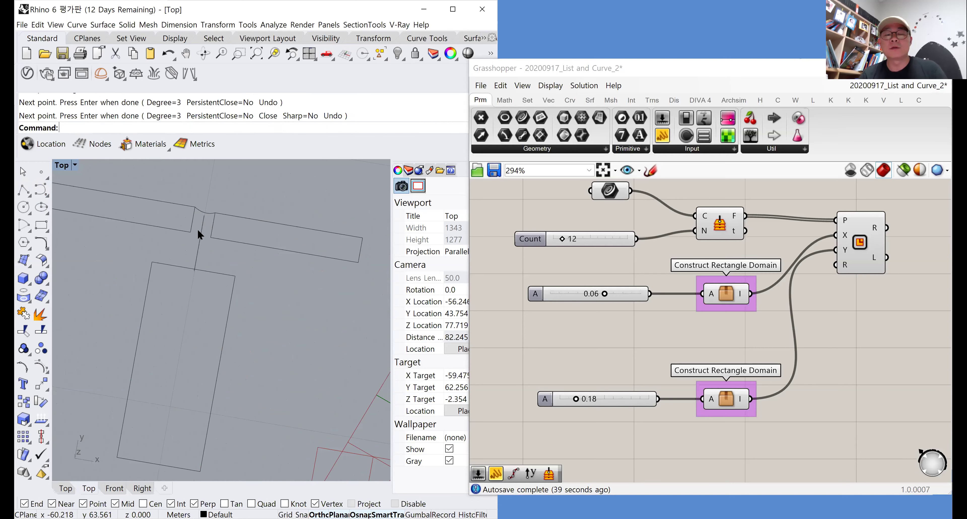
Draw a second section above the first, with a small flat rectangle and a tall rectangle below it
scroll(177, 223, down, 2)
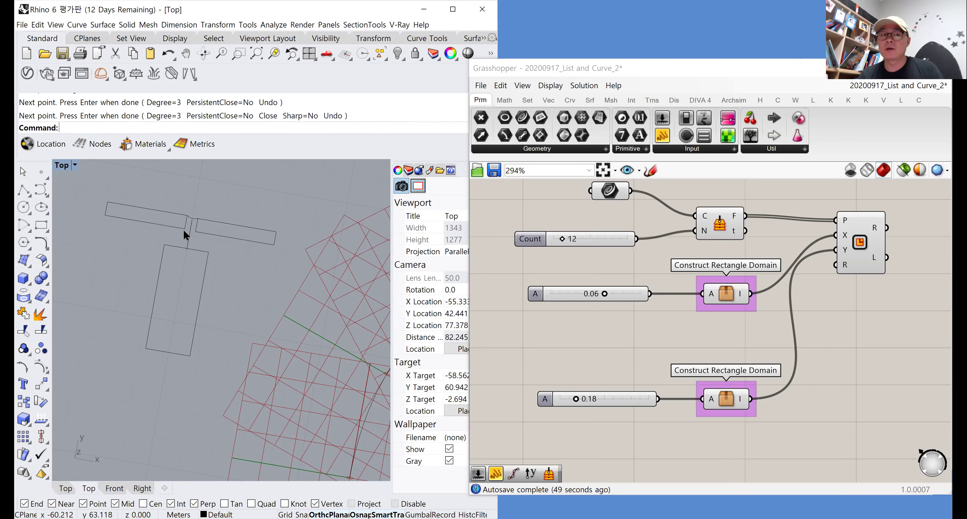
right_drag(177, 229, 144, 342)
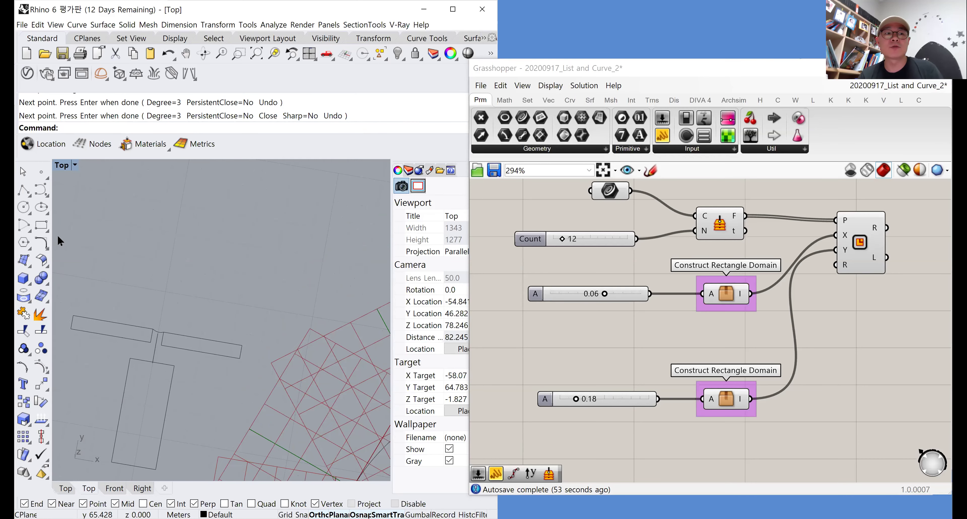
click(47, 223)
click(194, 212)
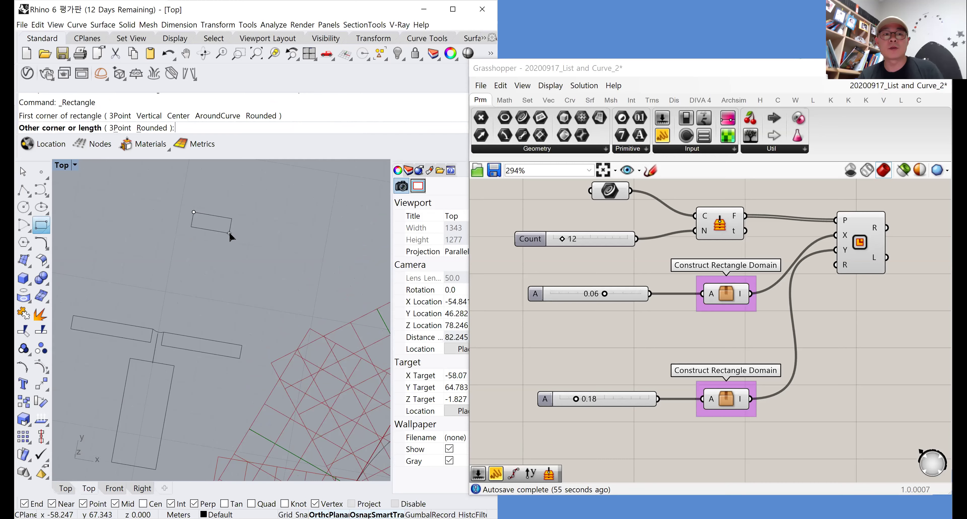
click(230, 235)
key(Return)
click(191, 249)
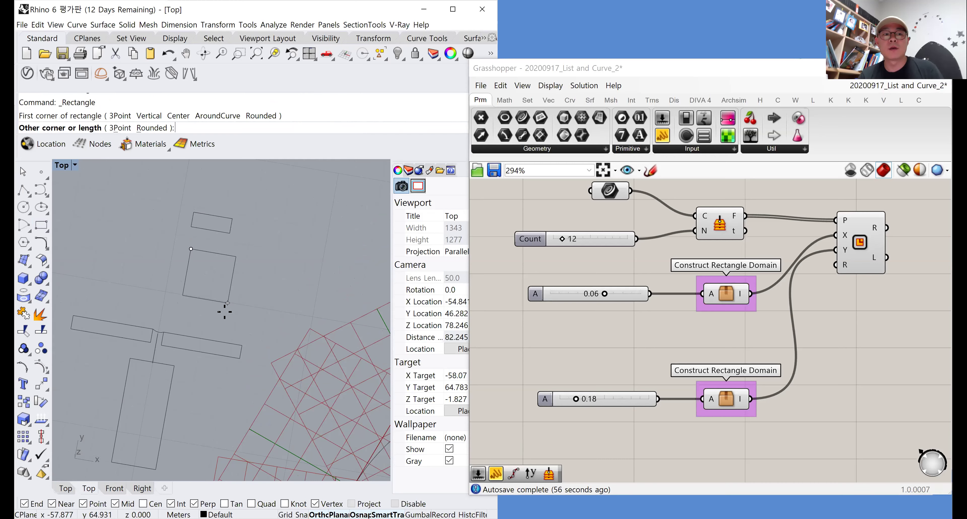
click(211, 332)
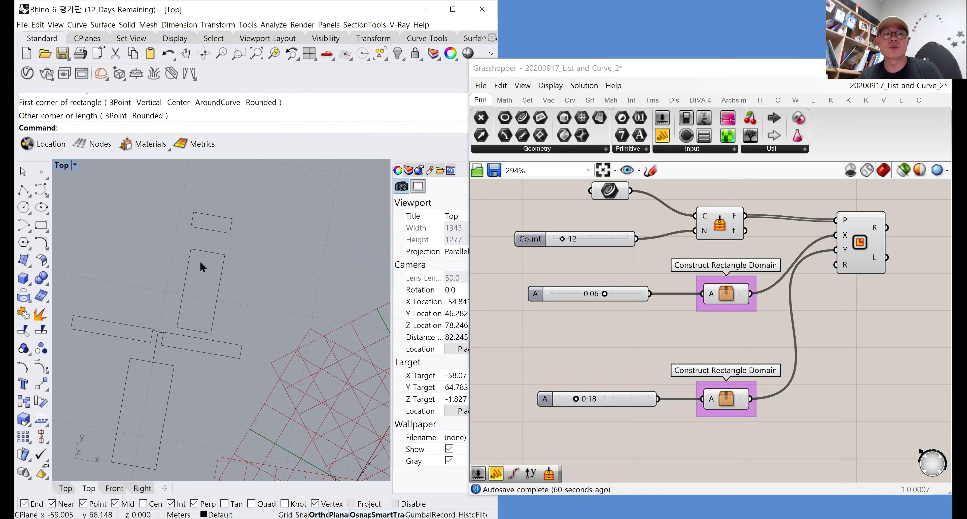
Draw a narrow connecting rectangle between the small upper rectangle and the tall rectangle of the second section
key(Return)
scroll(212, 230, up, 5)
click(207, 228)
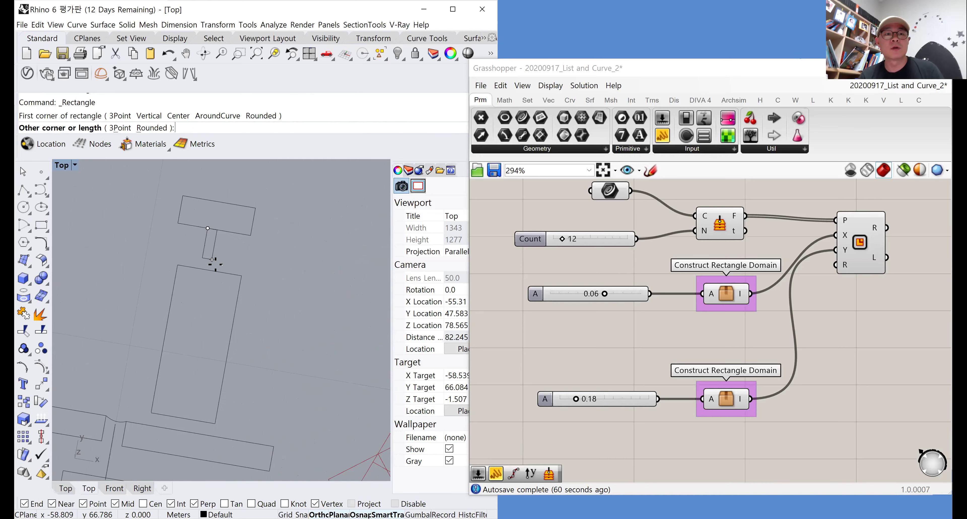
click(218, 270)
Draw two long, narrow rectangles on either side of the second section's narrow connector
key(Return)
scroll(223, 255, down, 4)
scroll(232, 252, up, 3)
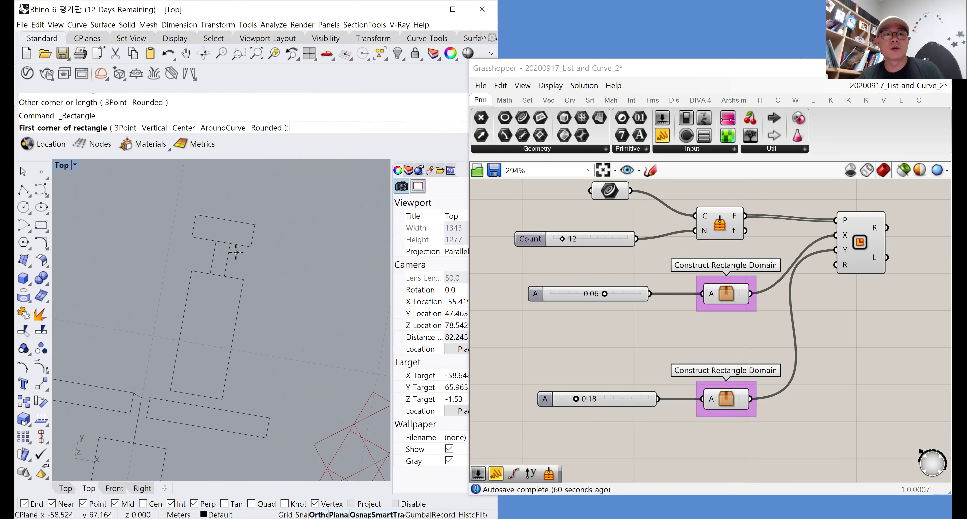
click(233, 252)
click(364, 293)
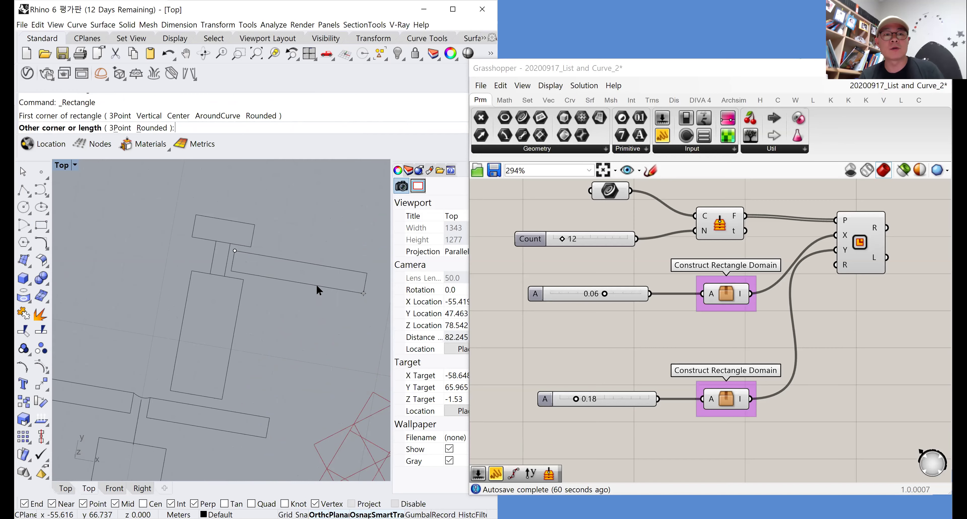
key(Return)
click(85, 232)
click(206, 267)
Move the left narrow rectangle of the second section slightly upward to line up with the right one
click(206, 253)
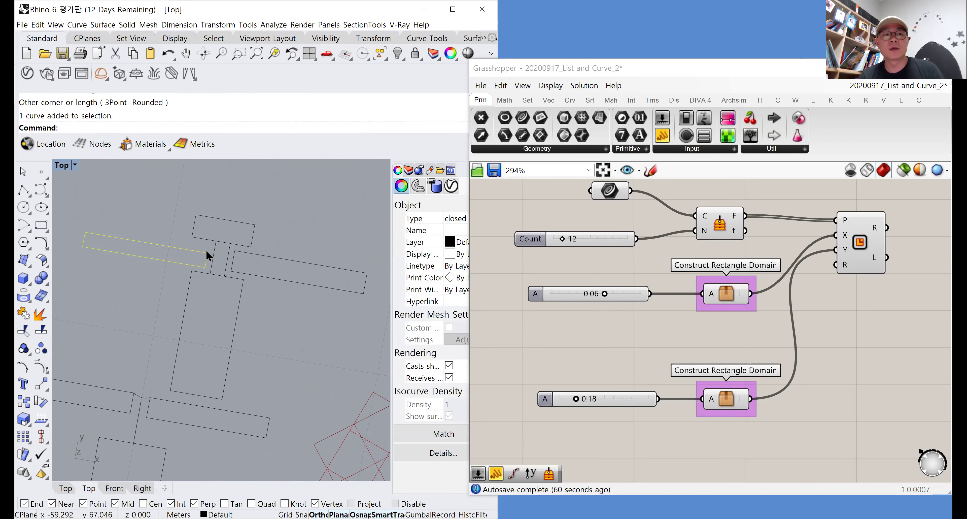
drag(170, 242, 171, 235)
click(282, 219)
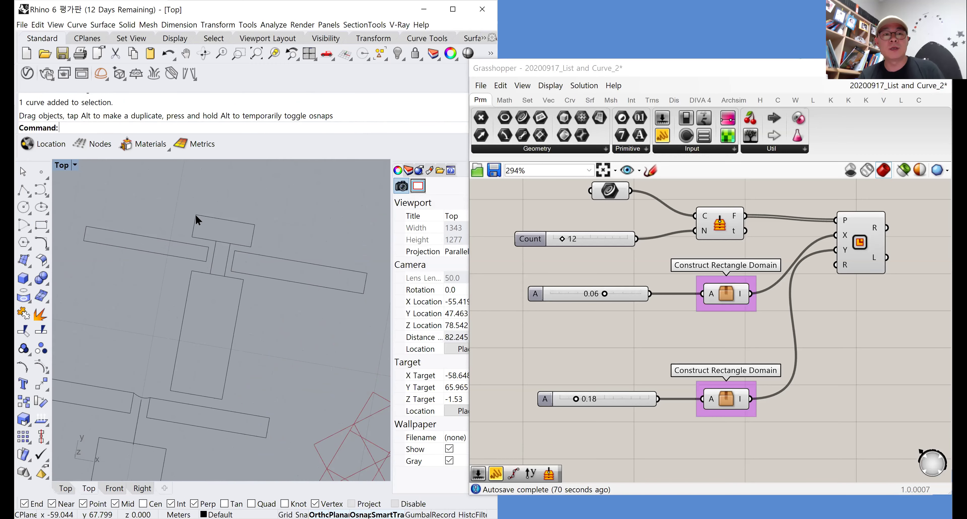
text(lines)
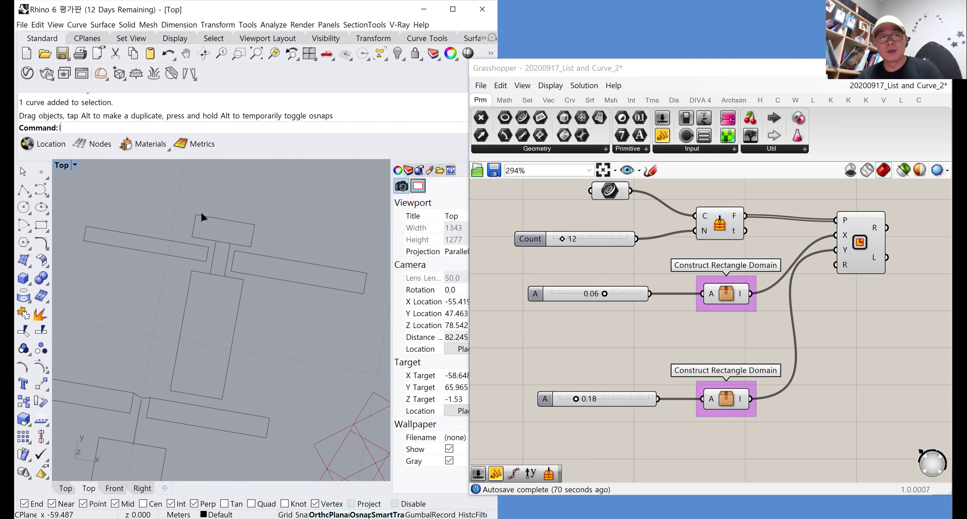
key(Return)
click(199, 215)
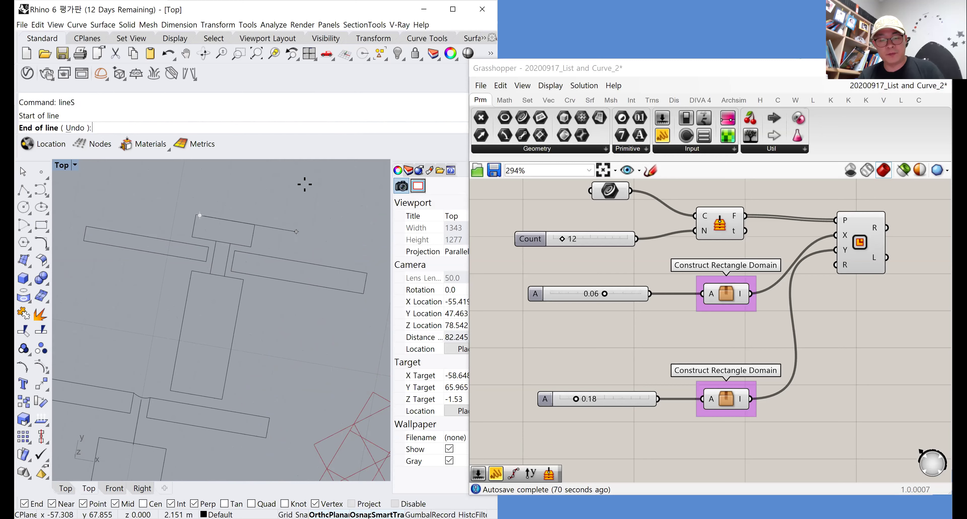
key(Escape)
Turn off ortho and draw a slanted line upward and outward from the upper-left corner of the second section's small upper rectangle
key(F8)
text(l)
key(Return)
click(196, 215)
click(345, 185)
key(Return)
Copy the slanted line along the small upper rectangle's top edge to its upper-right corner
click(287, 199)
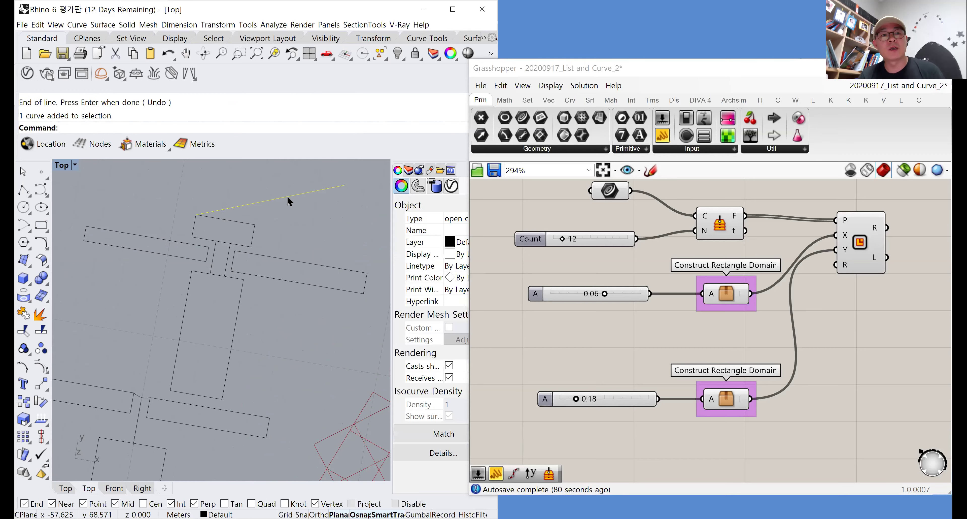
text(C)
key(Return)
scroll(196, 213, down, 5)
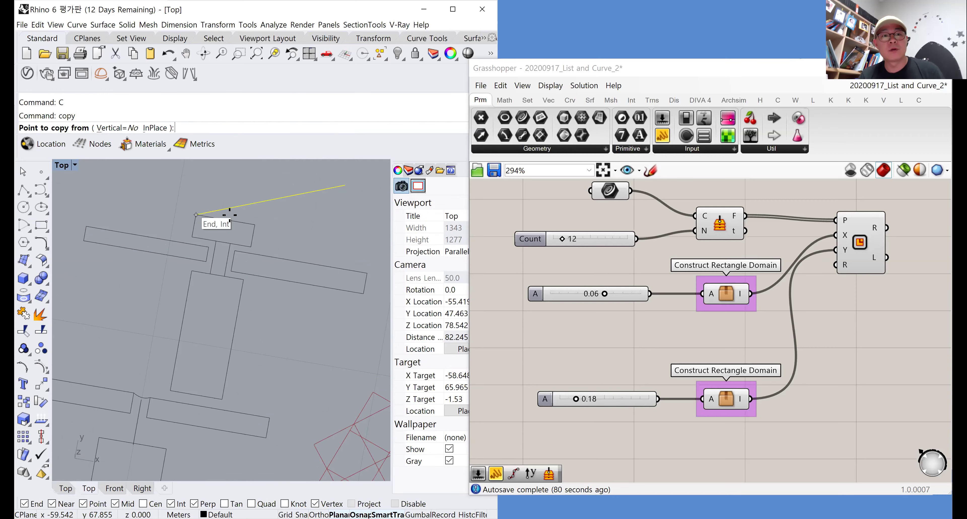
click(221, 219)
click(253, 225)
key(Return)
Copy the slanted line from the small rectangle's upper-right corner down to its lower-right corner
scroll(253, 222, up, 5)
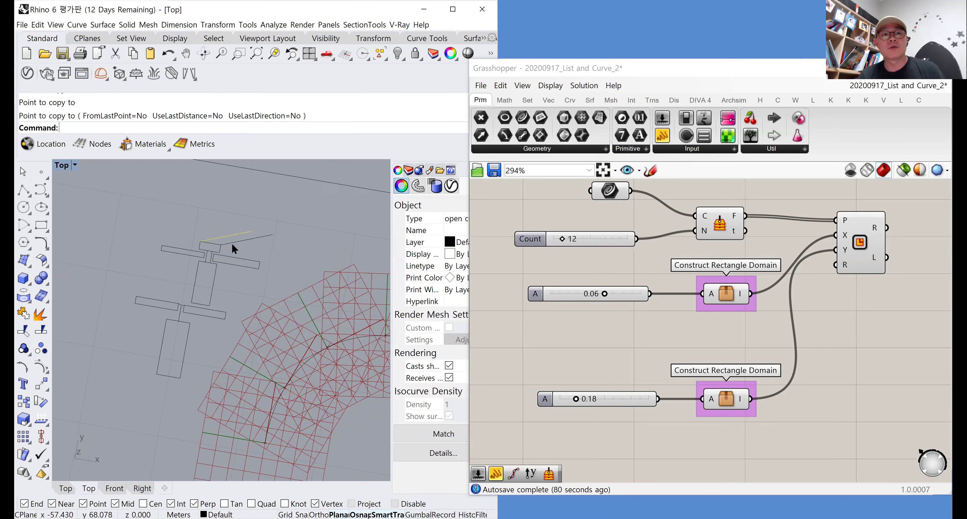
click(231, 241)
text(C)
key(Return)
click(219, 243)
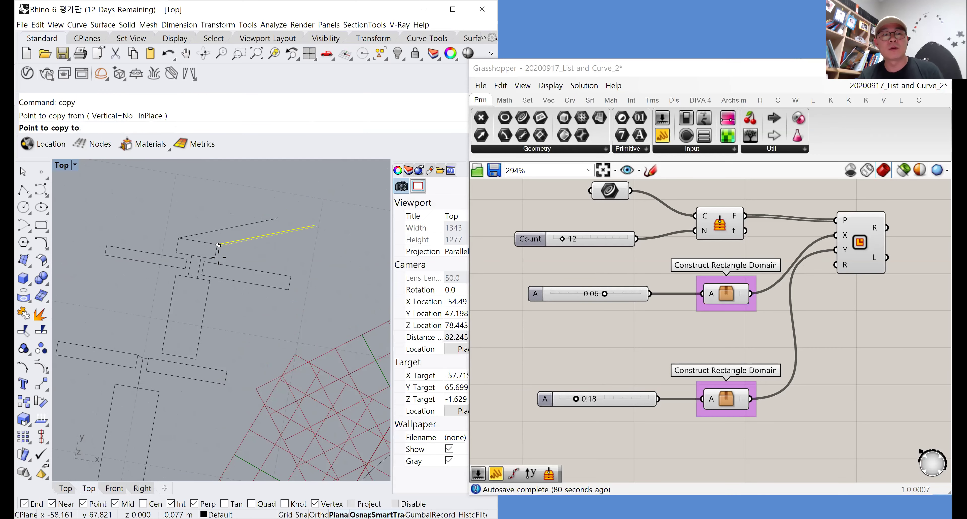
click(216, 257)
key(Return)
Examine how the small rectangle, connector, side rectangles and slanted lines meet in the two section sketches
scroll(280, 259, down, 3)
scroll(231, 268, up, 2)
scroll(224, 263, up, 4)
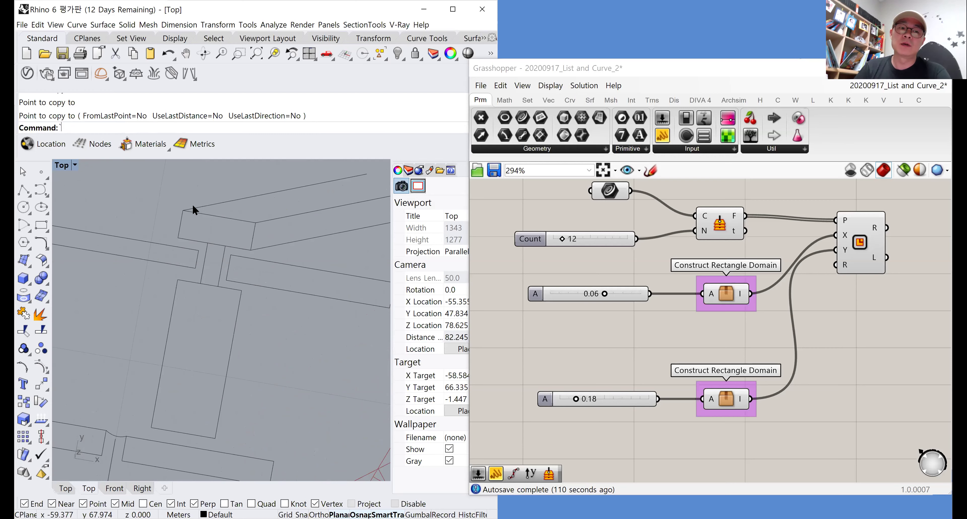
scroll(212, 242, up, 3)
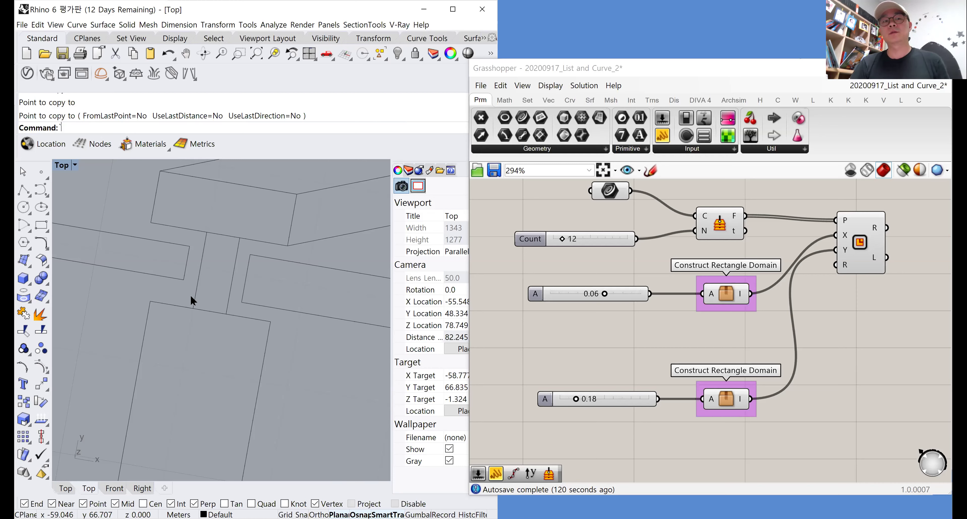
scroll(191, 295, down, 5)
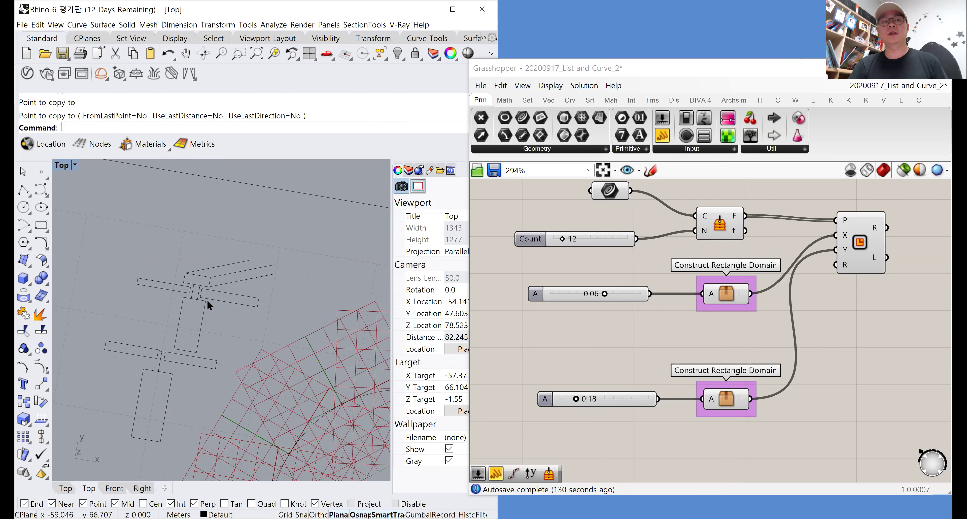
right_drag(226, 311, 253, 267)
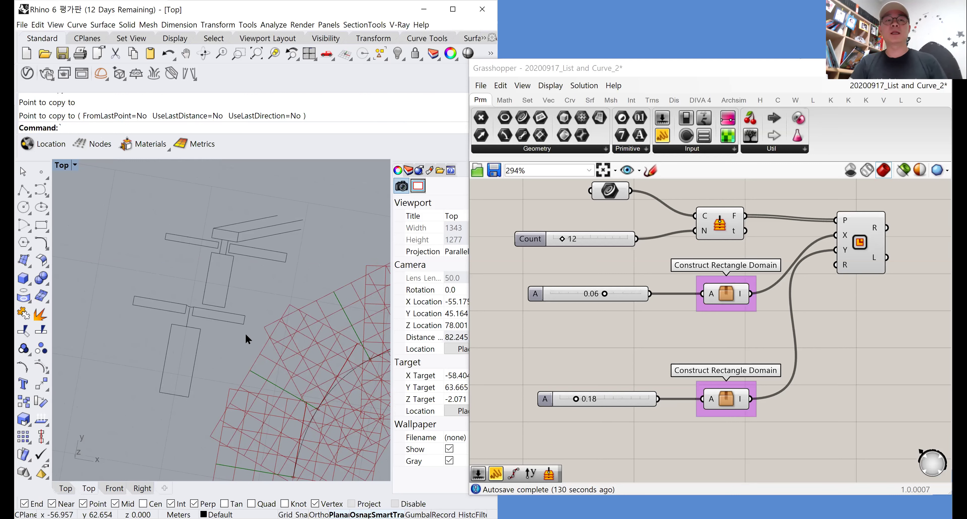
drag(203, 260, 220, 293)
drag(237, 338, 235, 337)
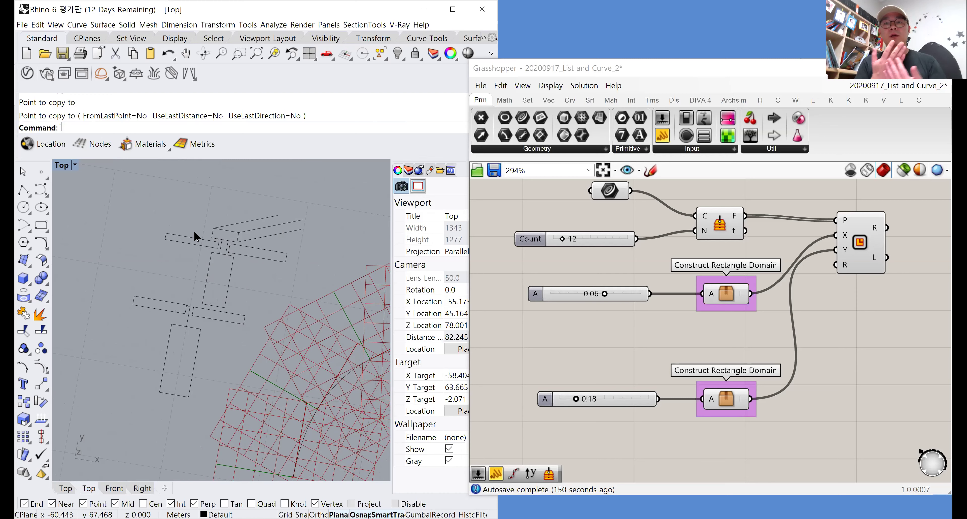
Delete both section sketches with their slanted lines and restore the world Top view over the curve
drag(238, 344, 162, 216)
key(Delete)
right_drag(209, 274, 239, 281)
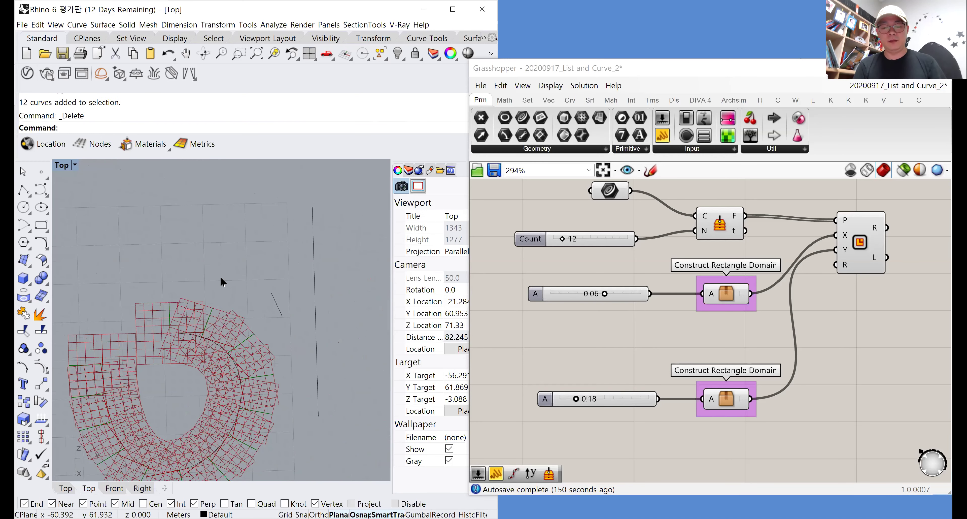
key(F5)
right_drag(277, 346, 163, 285)
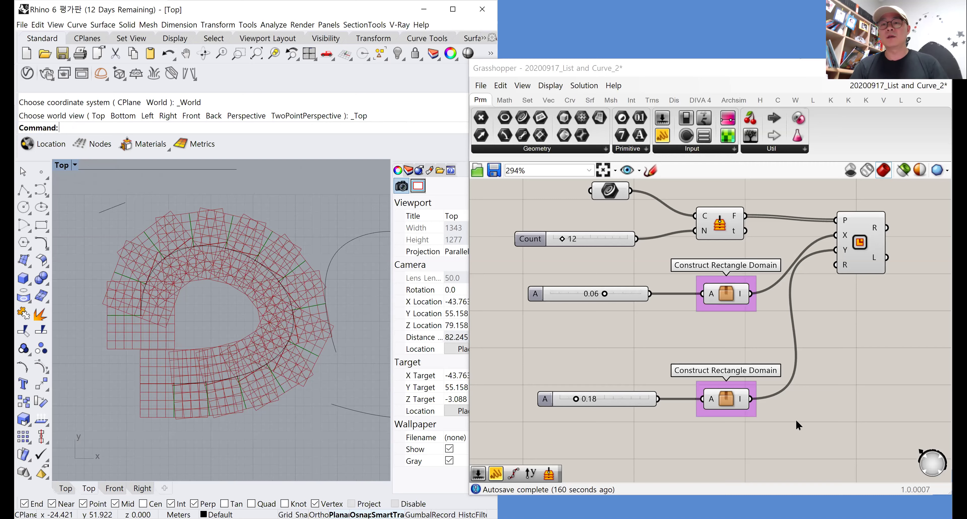
Turn off the preview of the frames component and the two rectangle-domain components so only the rectangles display along the curve
drag(796, 419, 796, 190)
right_click(796, 192)
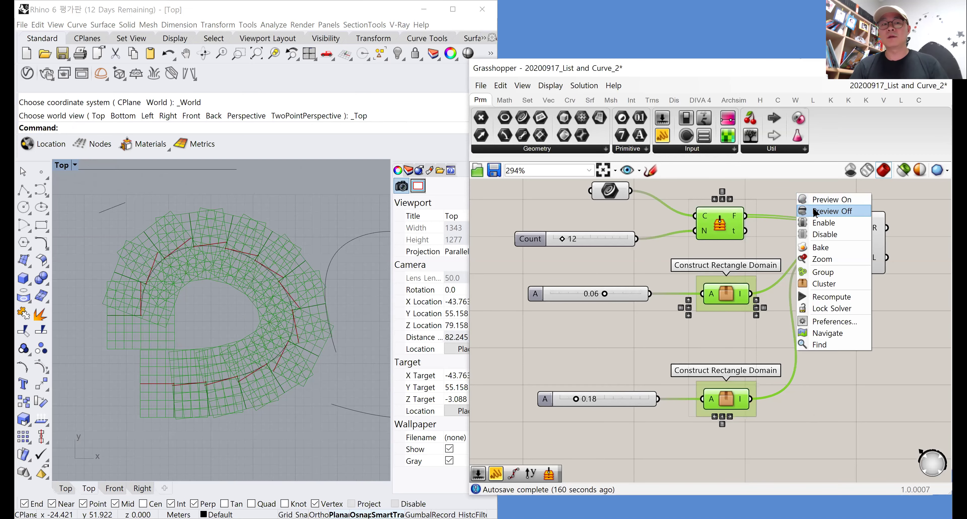
click(816, 212)
scroll(171, 247, up, 6)
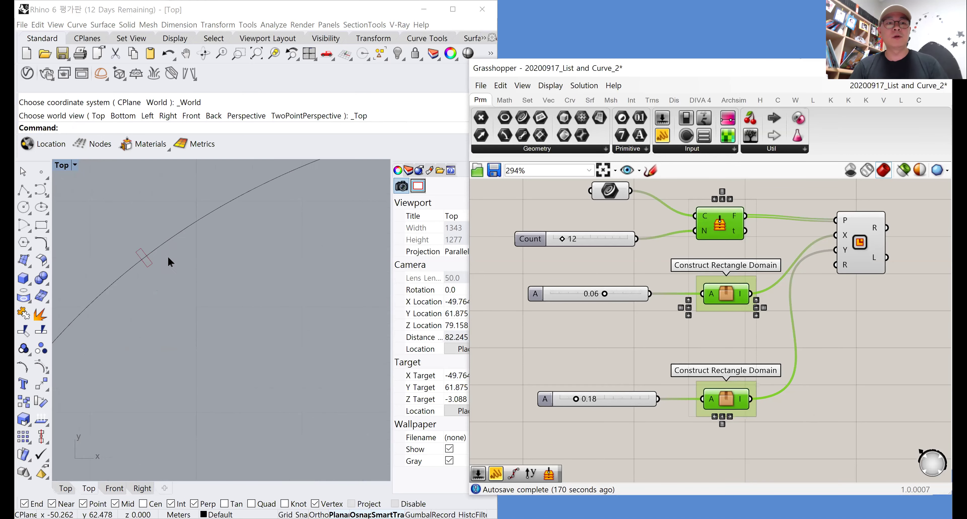
scroll(168, 256, up, 1)
scroll(240, 333, down, 2)
scroll(225, 327, down, 3)
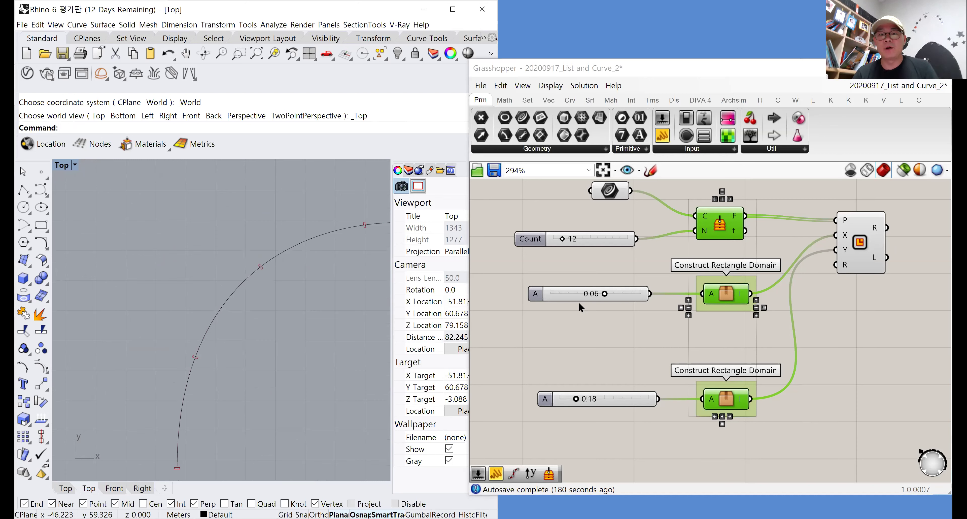
Add a number slider of 90 and connect it as the frame count
double_click(548, 269)
text(90)
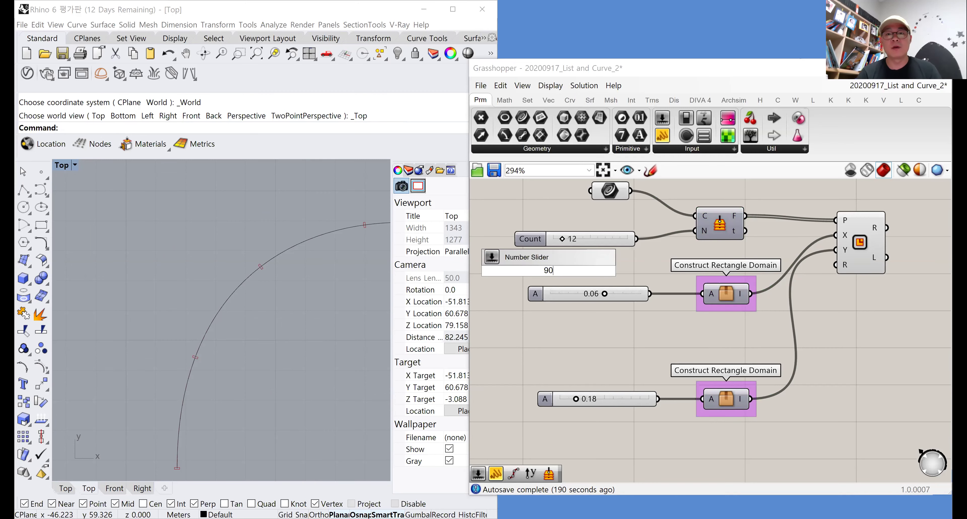
key(Return)
drag(695, 230, 611, 271)
scroll(295, 302, up, 3)
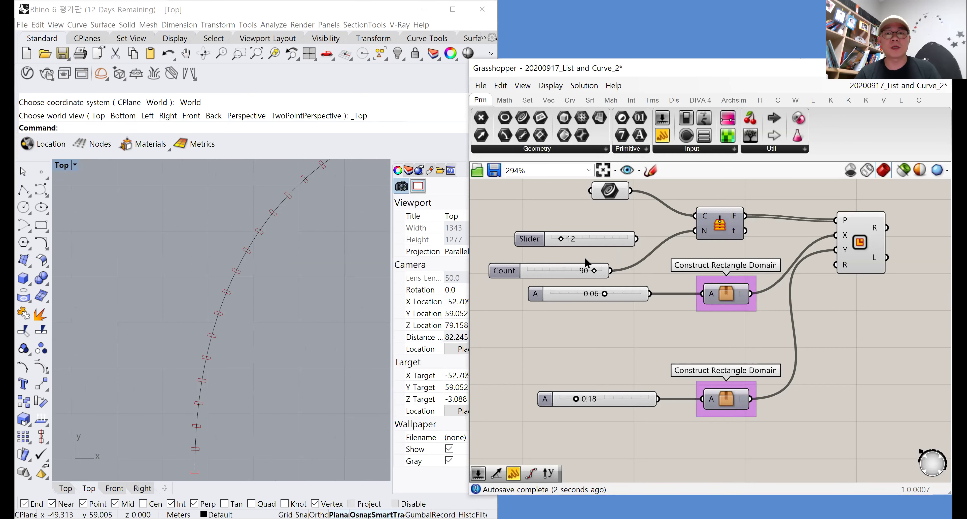
Add a number slider of 200 and connect it as the frame count along the curve
double_click(537, 211)
text(200)
key(Return)
drag(601, 209, 694, 230)
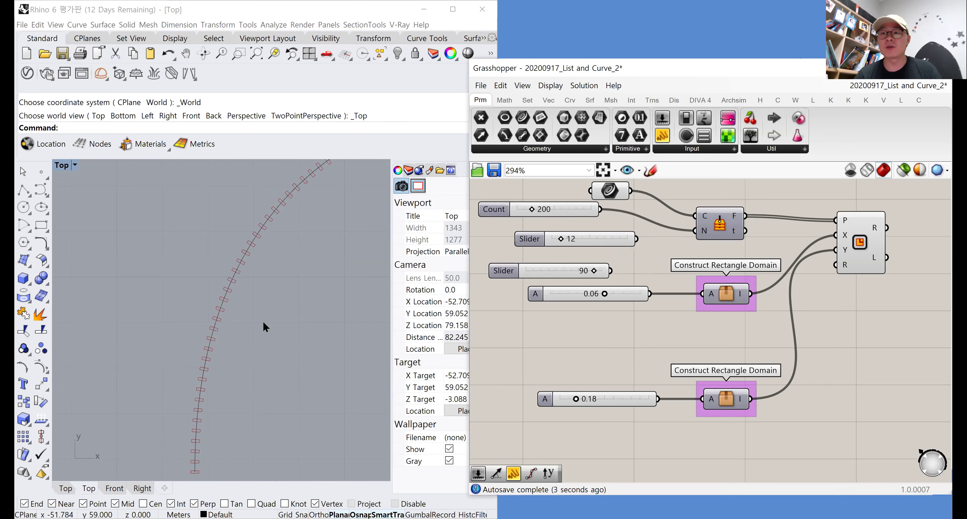
scroll(203, 411, down, 4)
scroll(207, 407, up, 3)
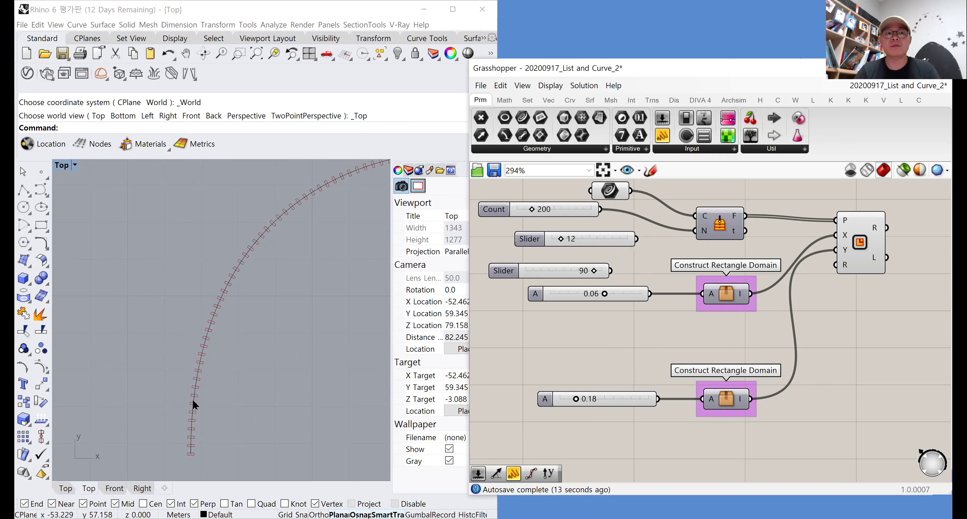
scroll(251, 287, down, 8)
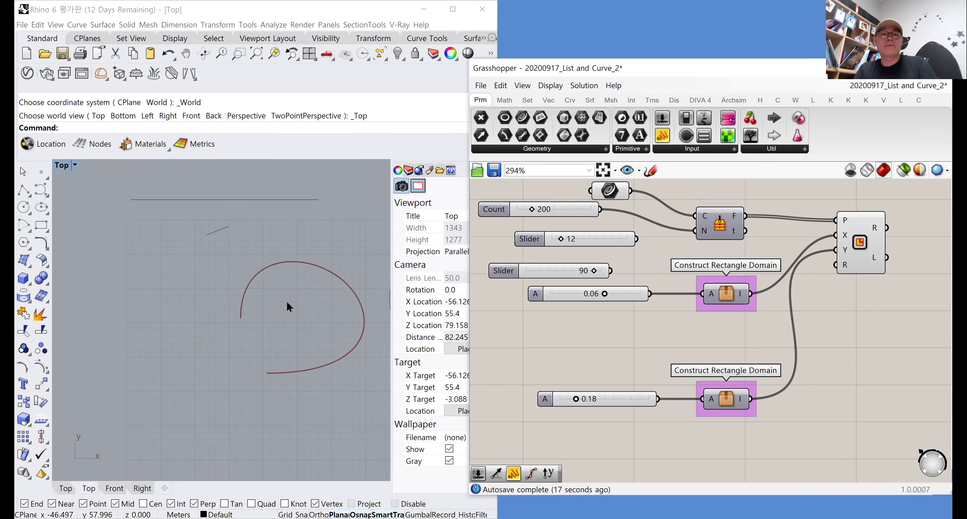
Add an Extrude component and connect the rectangles to its base input
right_drag(873, 256, 830, 250)
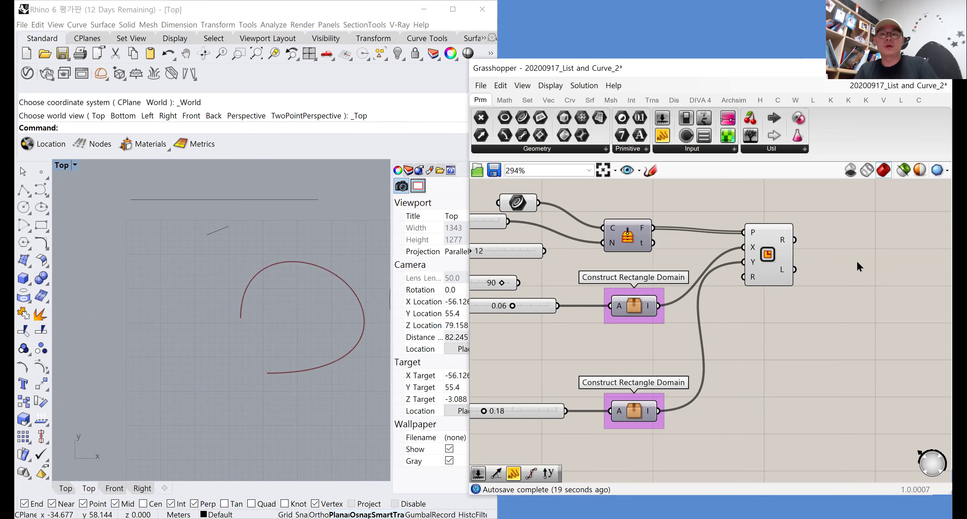
double_click(860, 266)
text(extr)
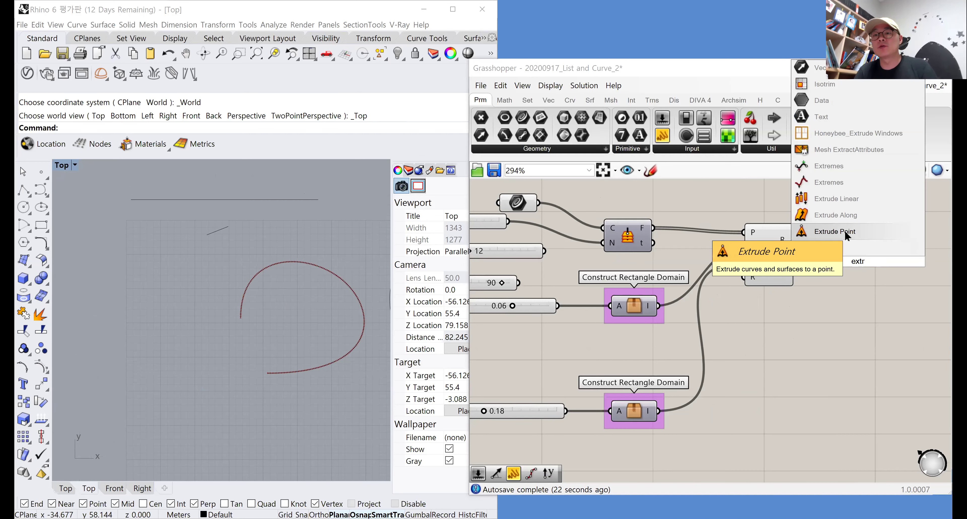
click(842, 248)
drag(795, 240, 844, 253)
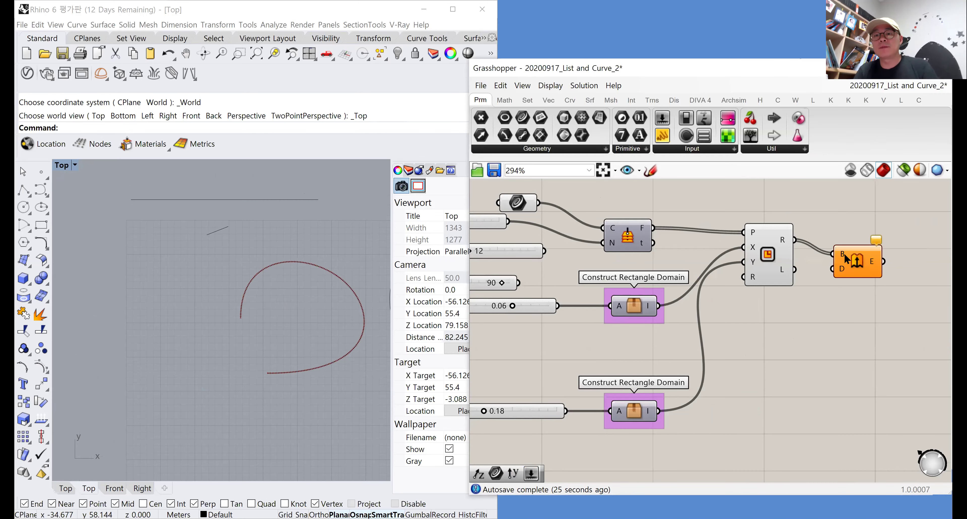
Add a Unit Z vector with a slider factor of 3 and connect it to the extrusion's direction input
double_click(791, 326)
text(z)
click(774, 311)
drag(833, 269, 814, 325)
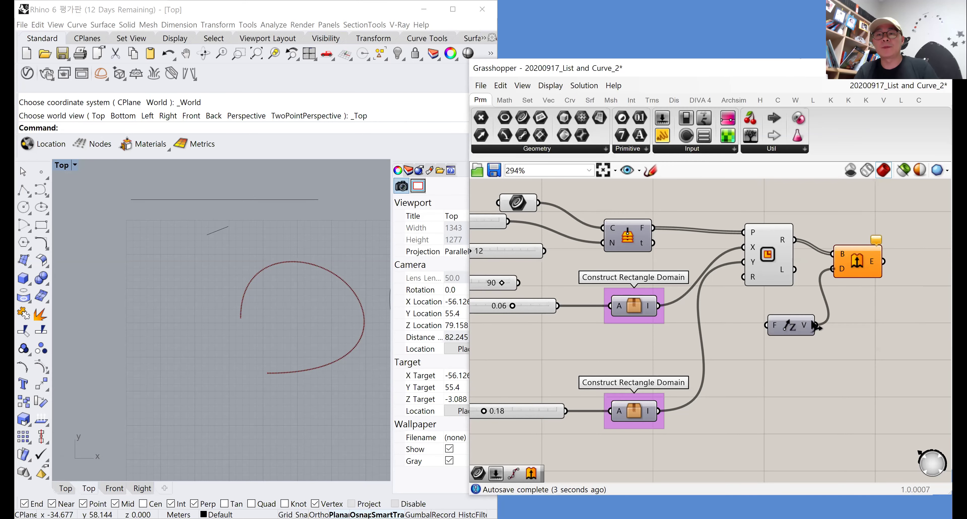
double_click(743, 334)
text(3)
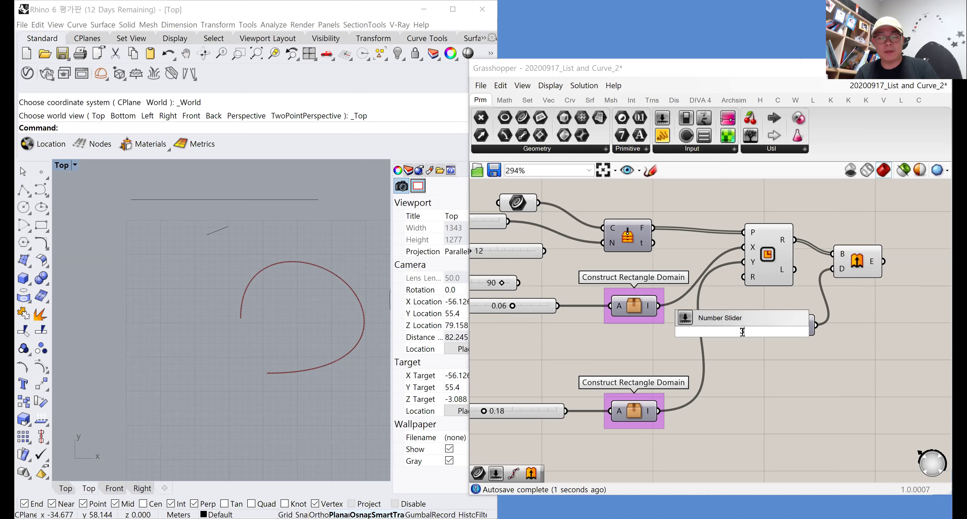
key(Return)
drag(766, 325, 743, 342)
Bake the extruded rectangles and switch from the plan view to the maximized perspective-projection viewport in Rhino
click(861, 248)
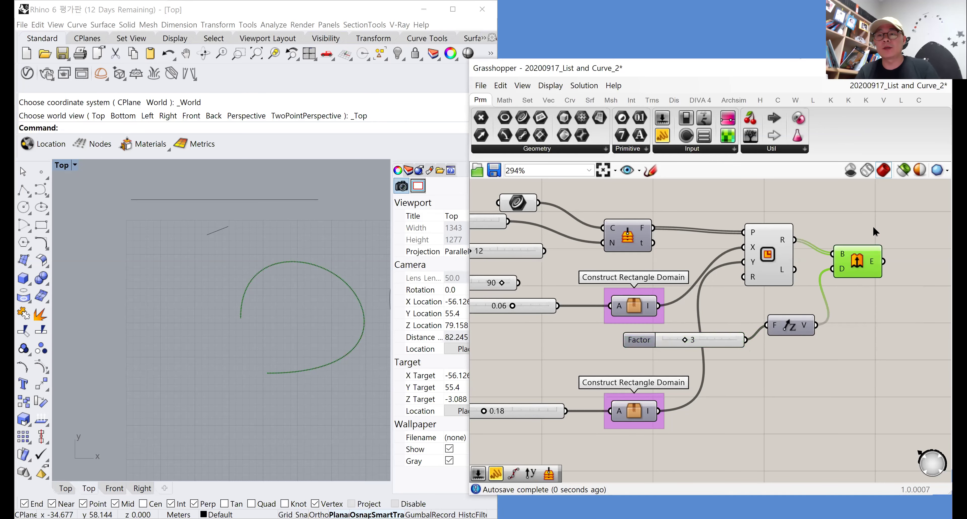
right_click(870, 223)
click(70, 171)
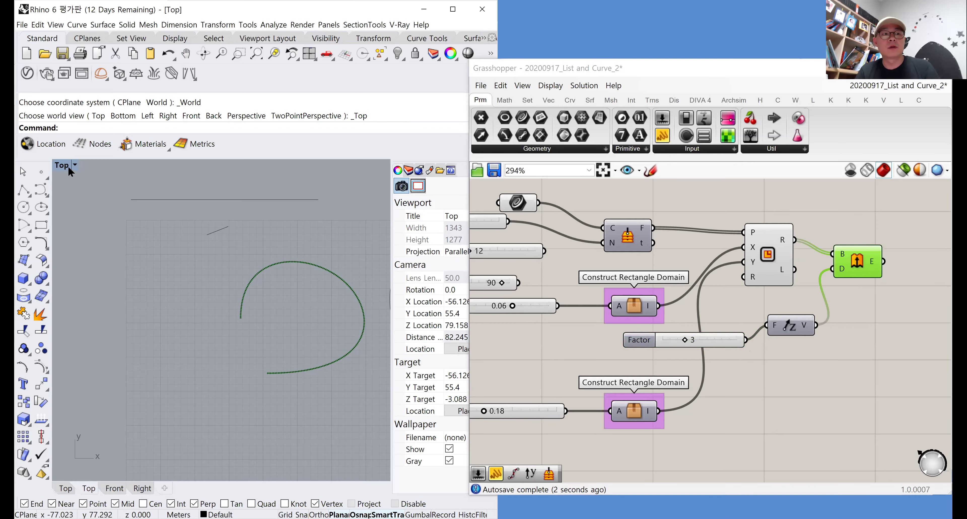
double_click(71, 171)
double_click(235, 166)
mouse_move(217, 231)
right_down()
mouse_move(237, 236)
mouse_move(216, 242)
right_up()
Select the last baked polysurfaces and zoom the viewport to them
text(P)
key(Return)
text(x)
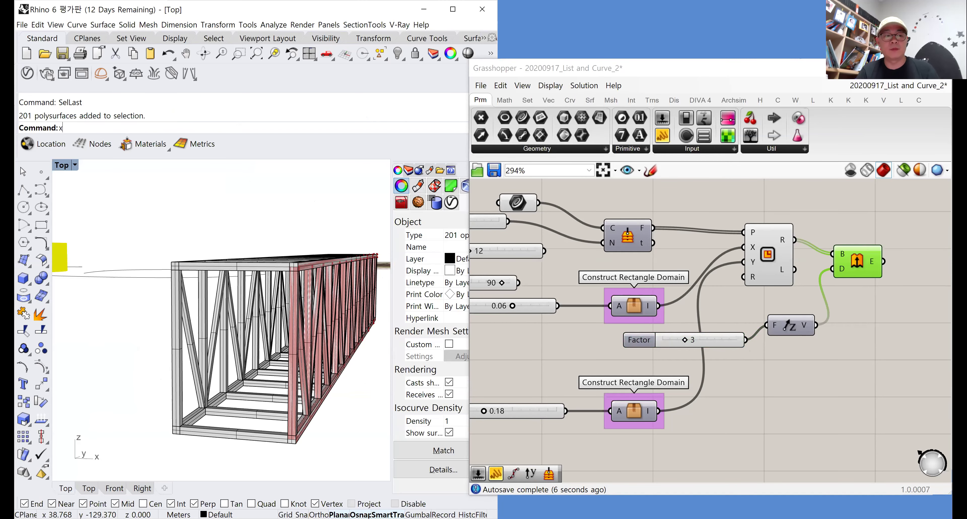
text(S)
key(Return)
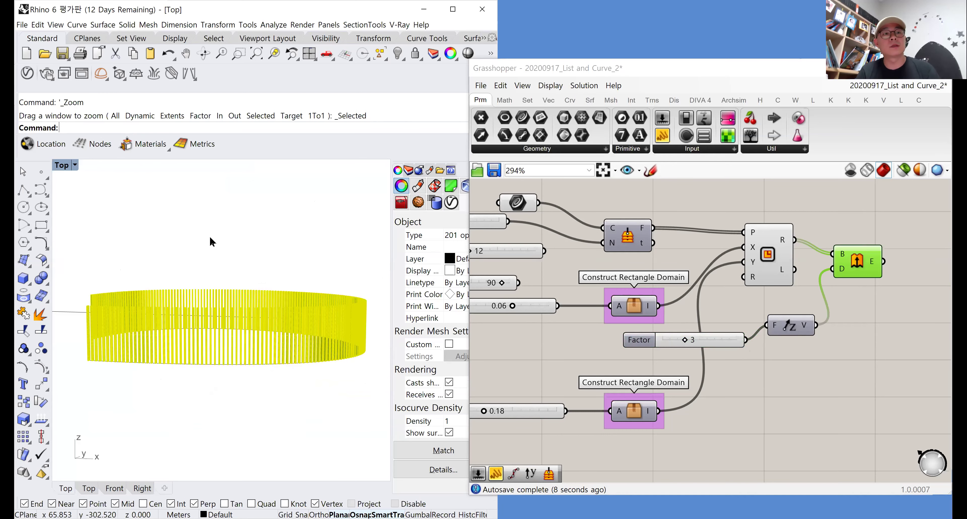
key(Escape)
Cap the open ends of all the baked vertical members
scroll(229, 308, up, 4)
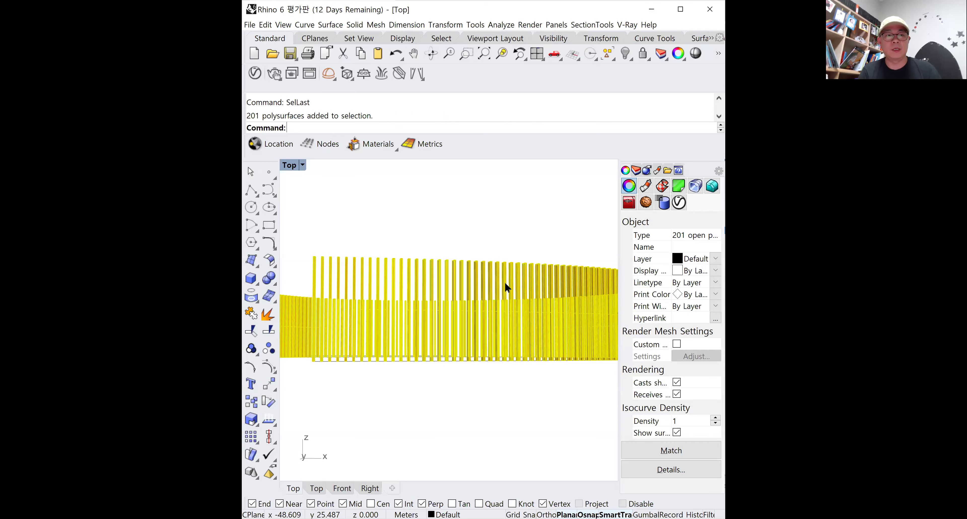
key(Return)
key(Escape)
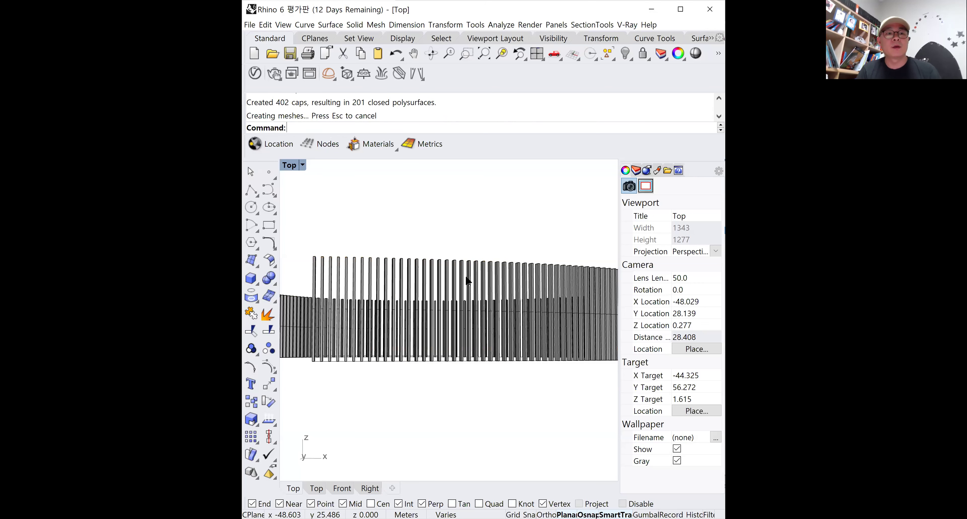
Set the viewport's display mode to Rendered and view the vertical members up close
click(292, 166)
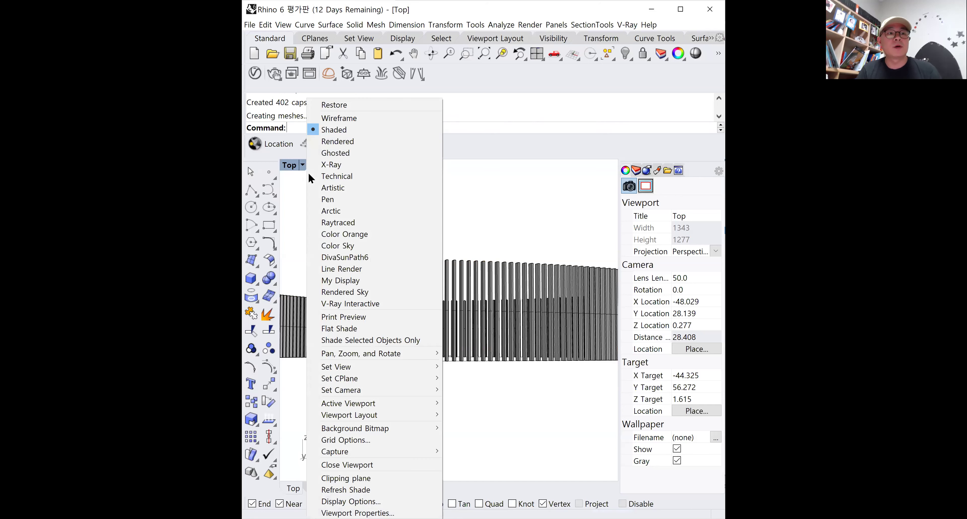
click(334, 142)
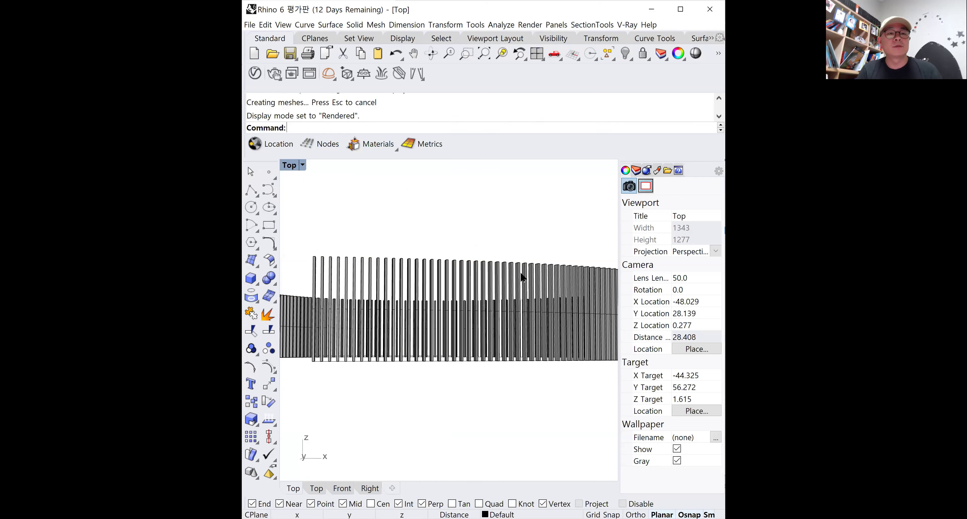
mouse_move(521, 276)
right_down()
mouse_move(473, 274)
mouse_move(524, 284)
right_up()
scroll(505, 284, up, 4)
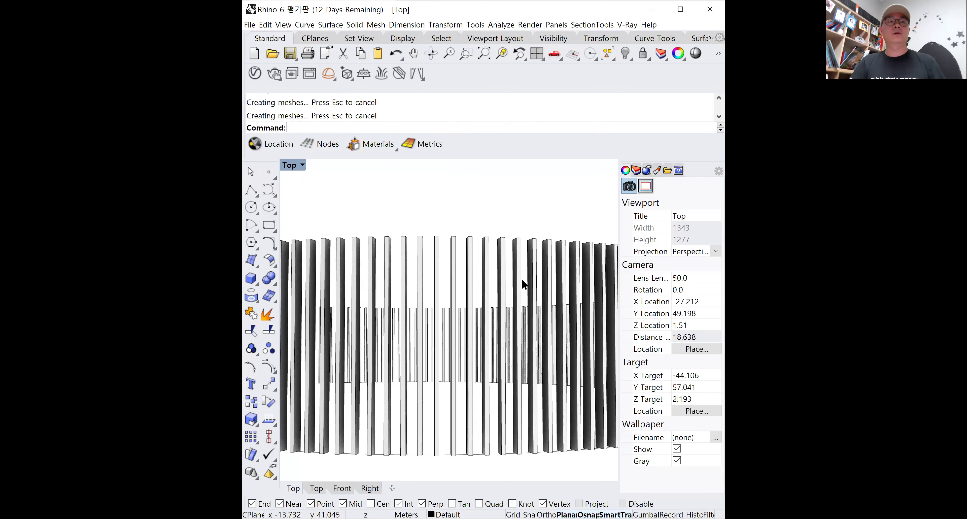
Reopen Grasshopper and review the rectangle extrusion definition and the notes listing the frequently used curve components
text(Grasshopper)
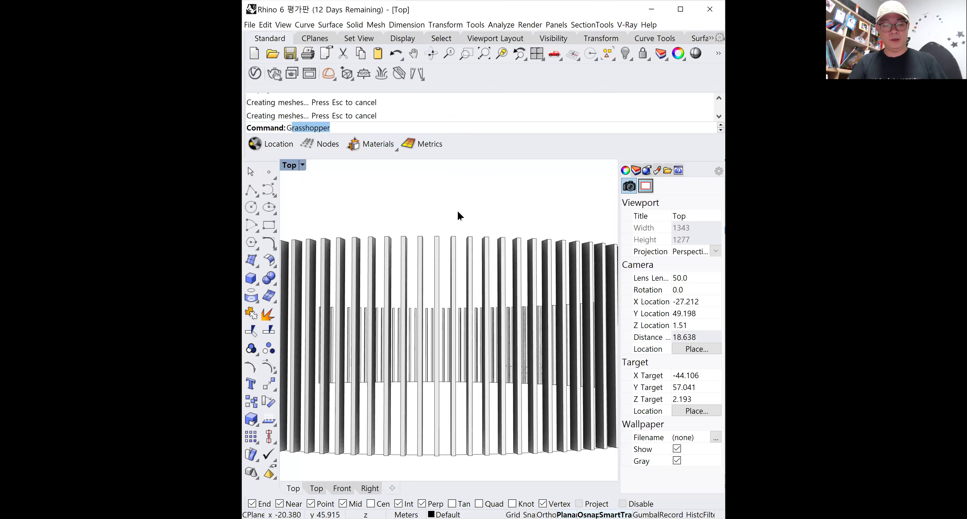
key(Return)
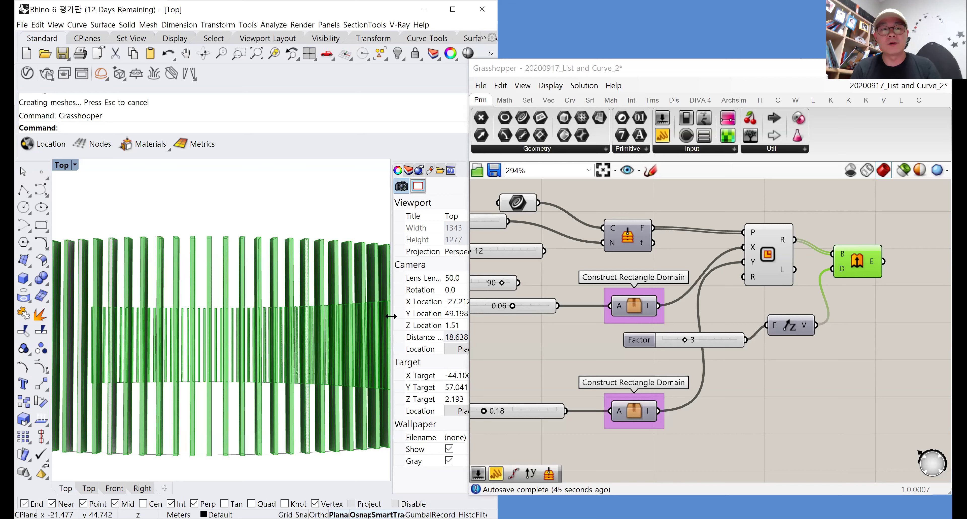
mouse_move(815, 330)
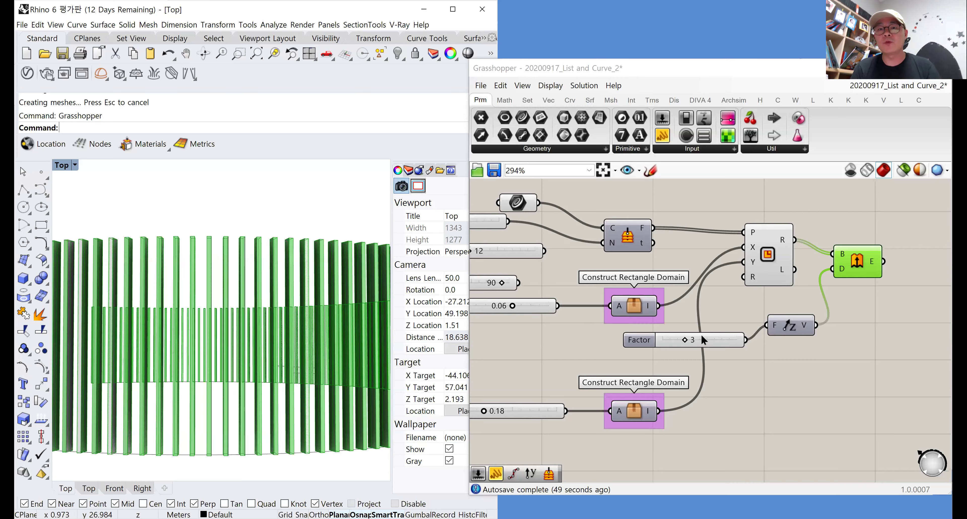
scroll(710, 348, down, 4)
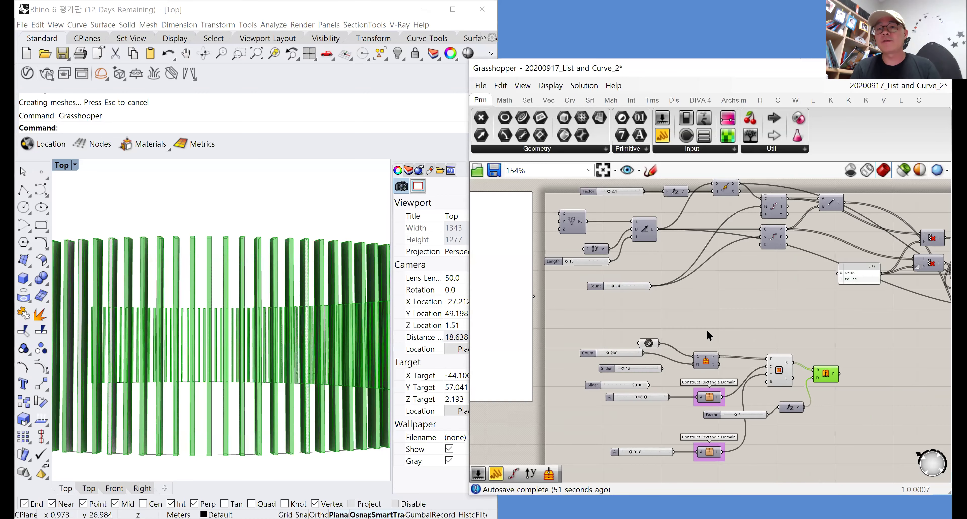
right_drag(751, 250, 808, 127)
scroll(753, 226, up, 3)
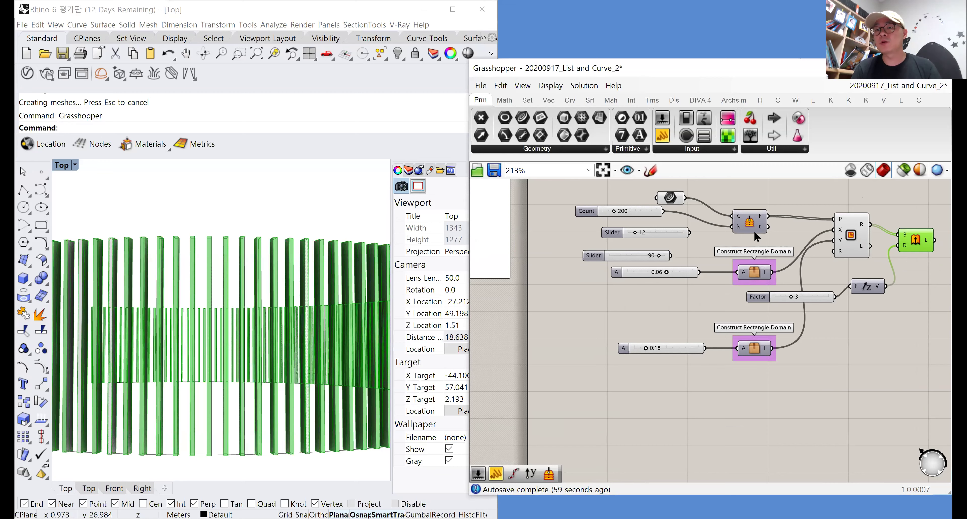
mouse_move(765, 228)
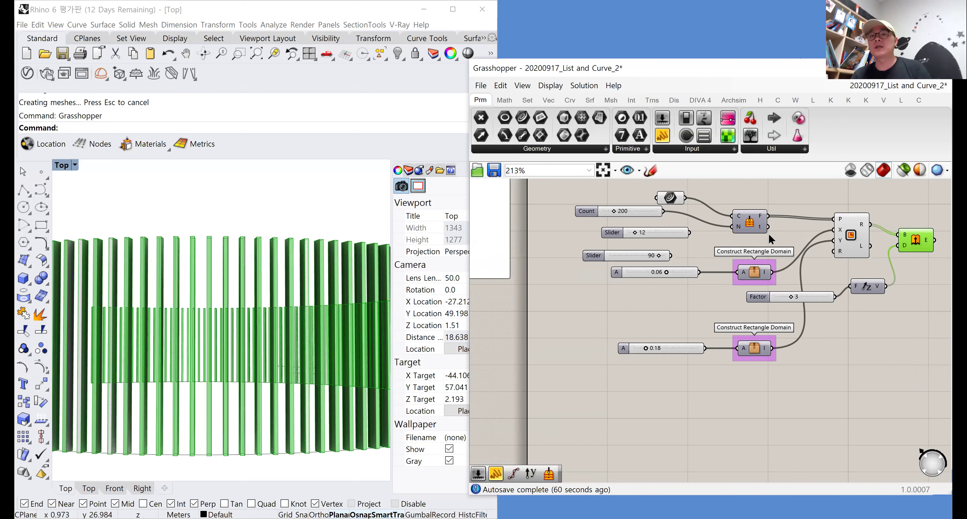
scroll(638, 255, down, 4)
right_drag(622, 266, 757, 303)
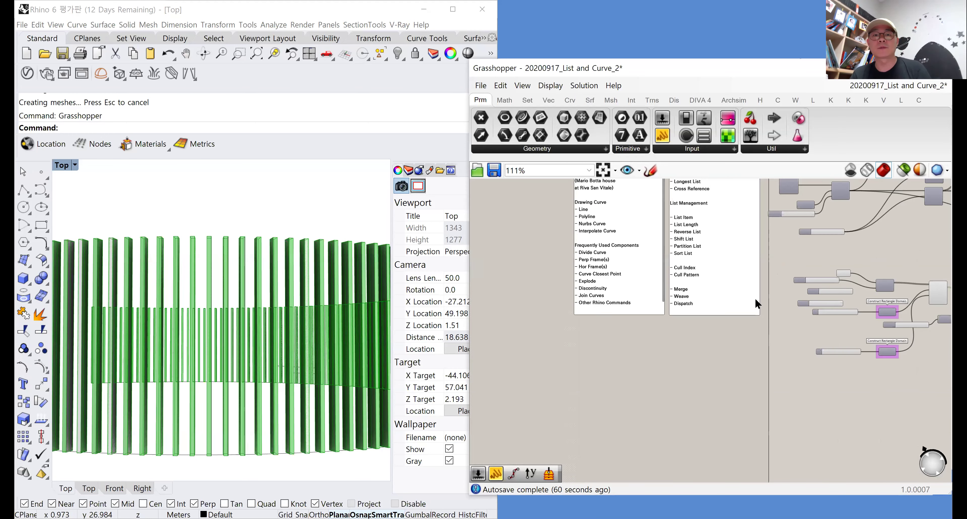
scroll(593, 277, up, 4)
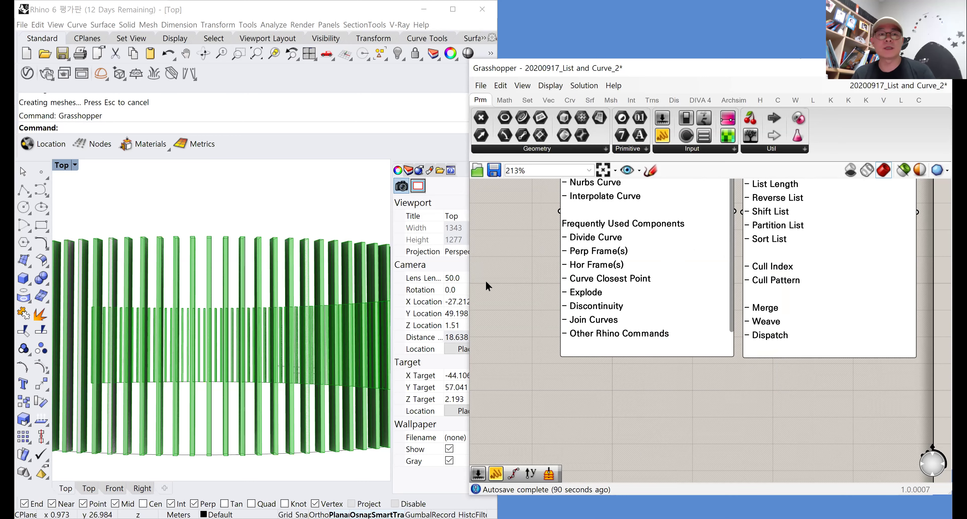
Draw an open polyline with five straight segments in the empty area beside the ring of vertical members
scroll(169, 220, down, 12)
right_drag(169, 220, 184, 286)
shift+right_drag(242, 278, 127, 370)
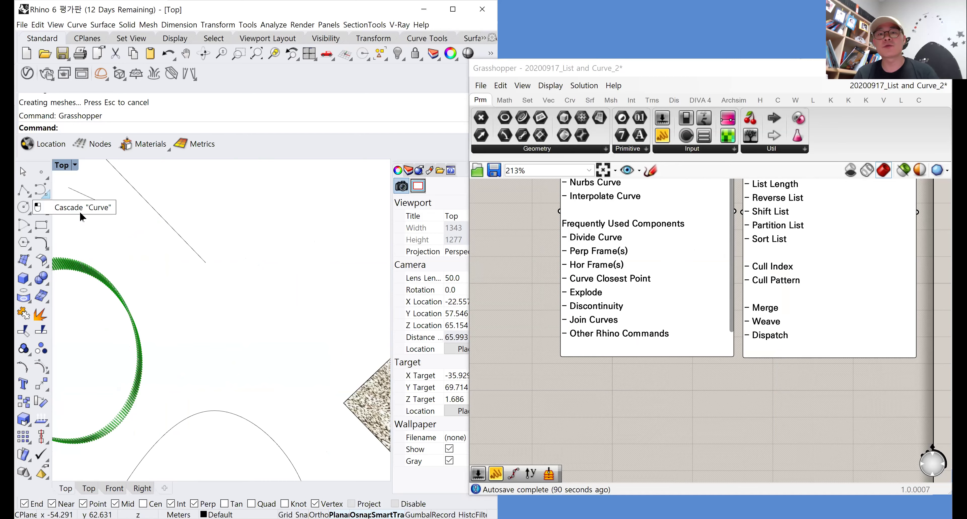
click(23, 195)
click(249, 259)
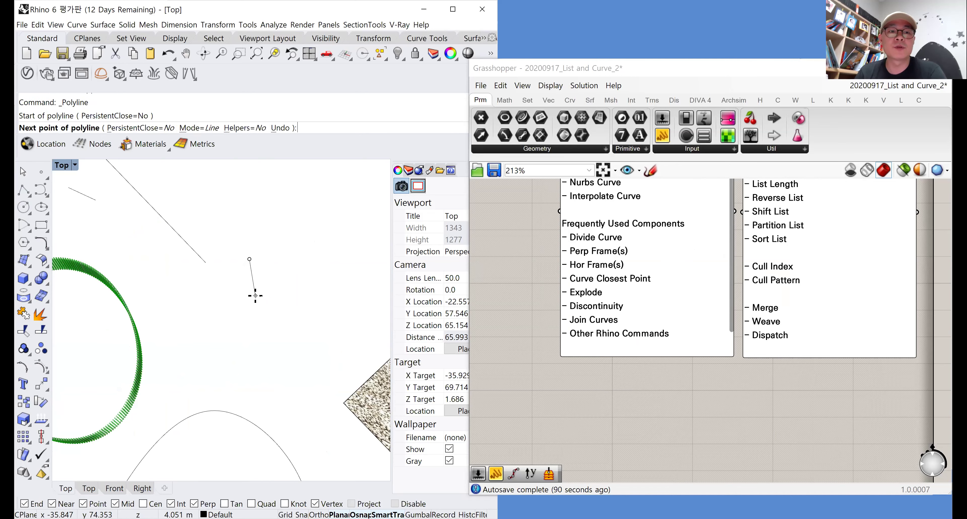
click(255, 296)
click(227, 313)
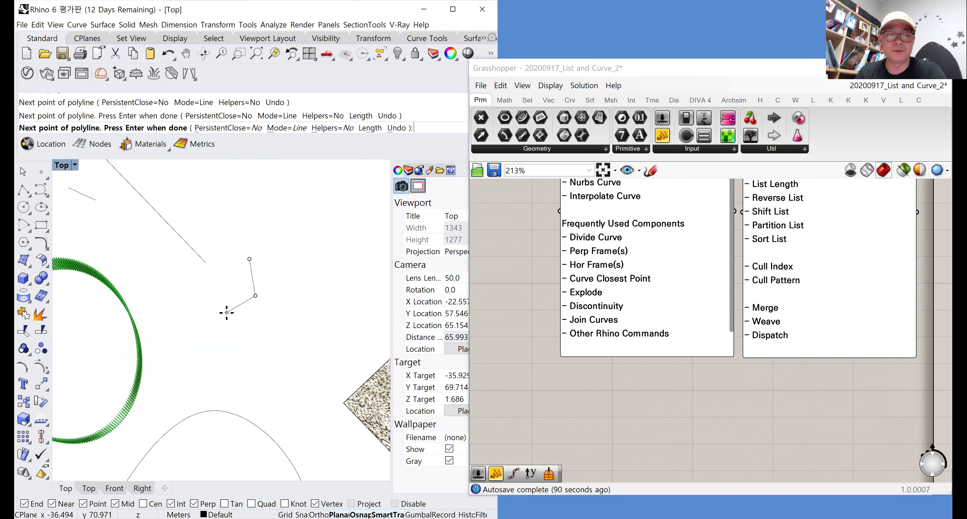
click(293, 267)
key(Return)
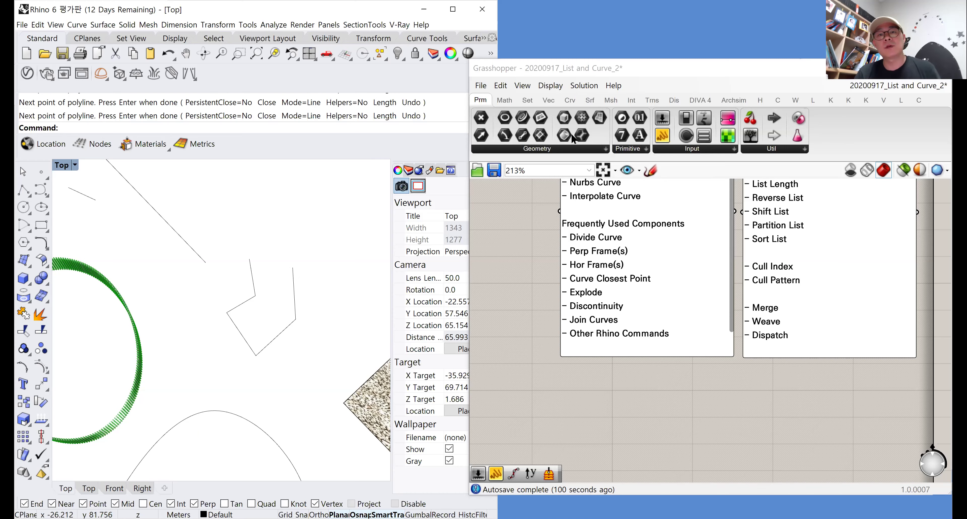
Add a Curve parameter below the notes and reference the new open polyline in it
drag(522, 122, 558, 406)
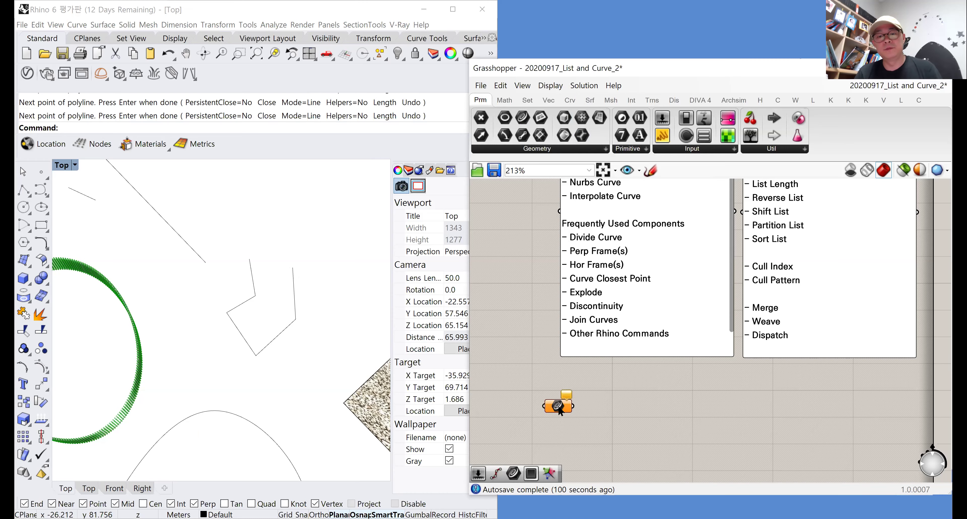
right_click(557, 406)
click(596, 440)
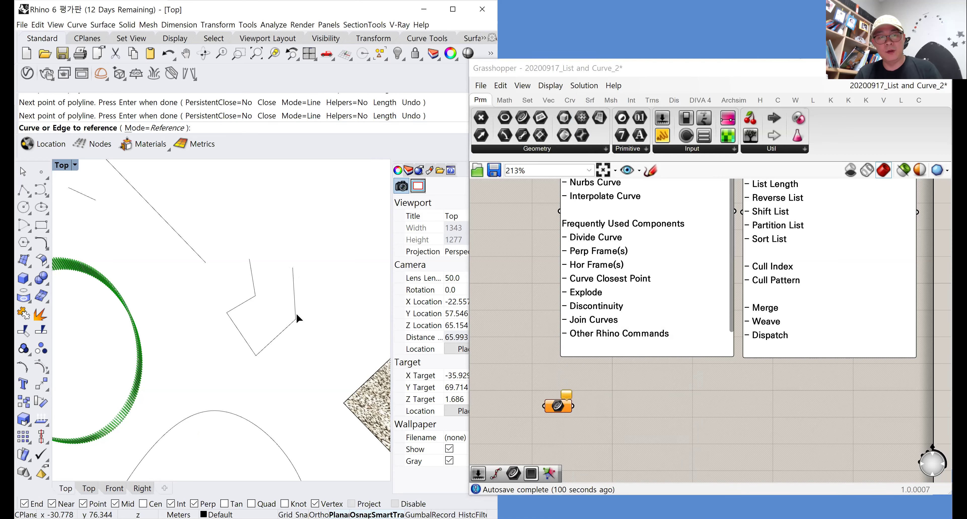
click(296, 318)
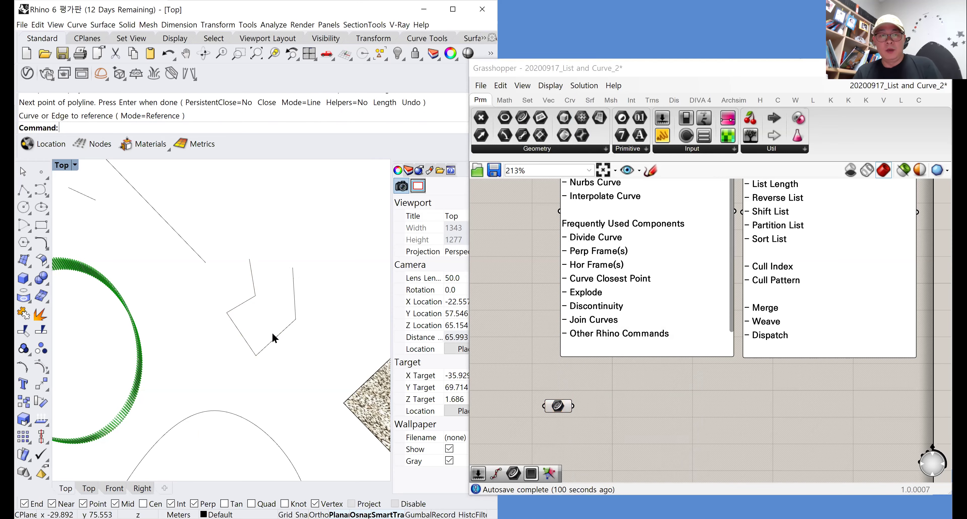
Add an Explode component and feed the referenced polyline into its curve input
double_click(604, 417)
text(explo)
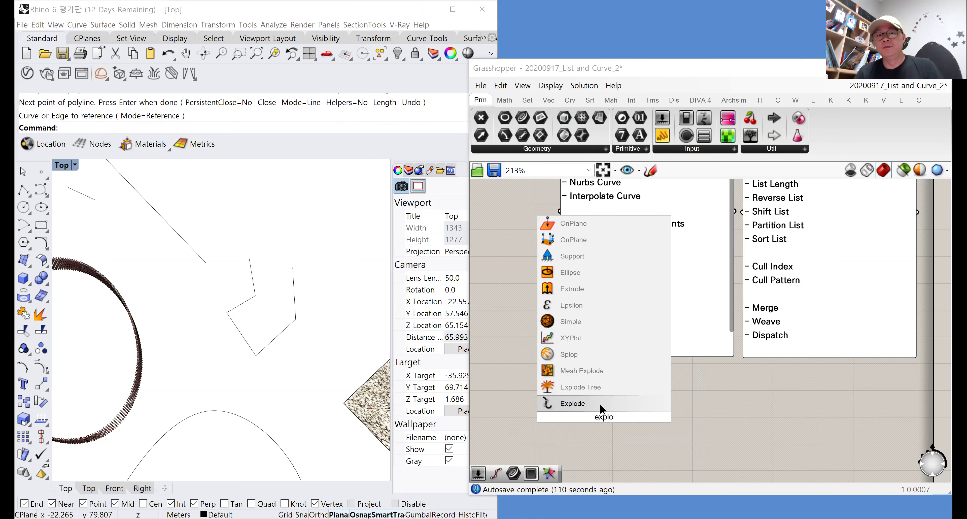
click(602, 408)
drag(615, 417, 626, 411)
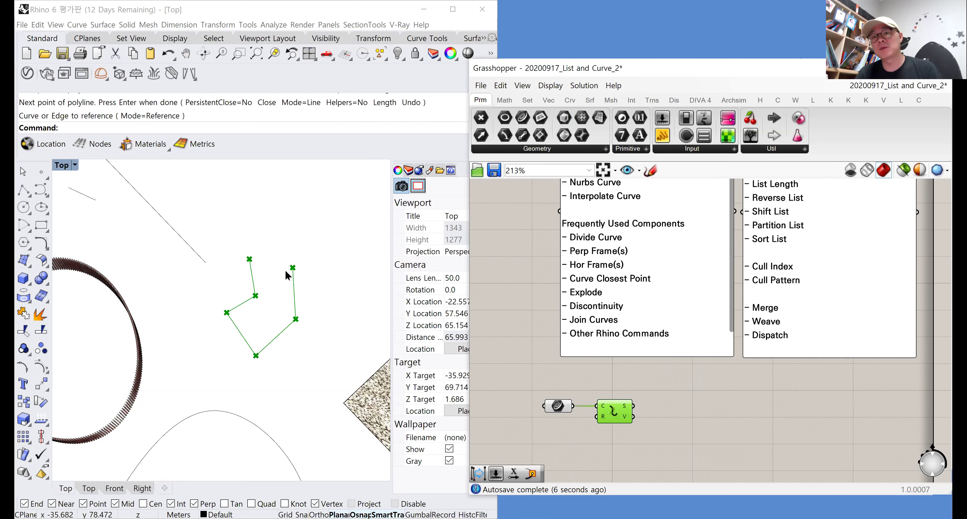
mouse_move(624, 413)
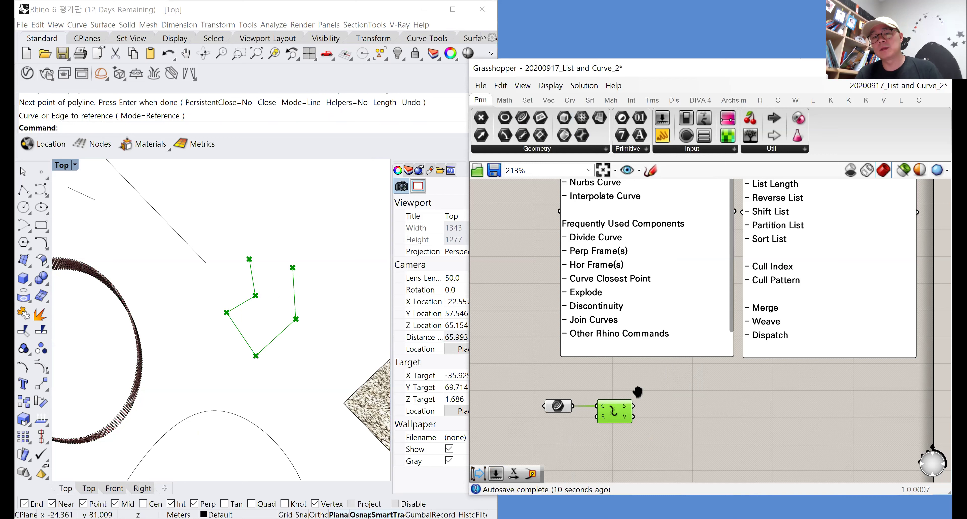
right_drag(564, 425, 601, 398)
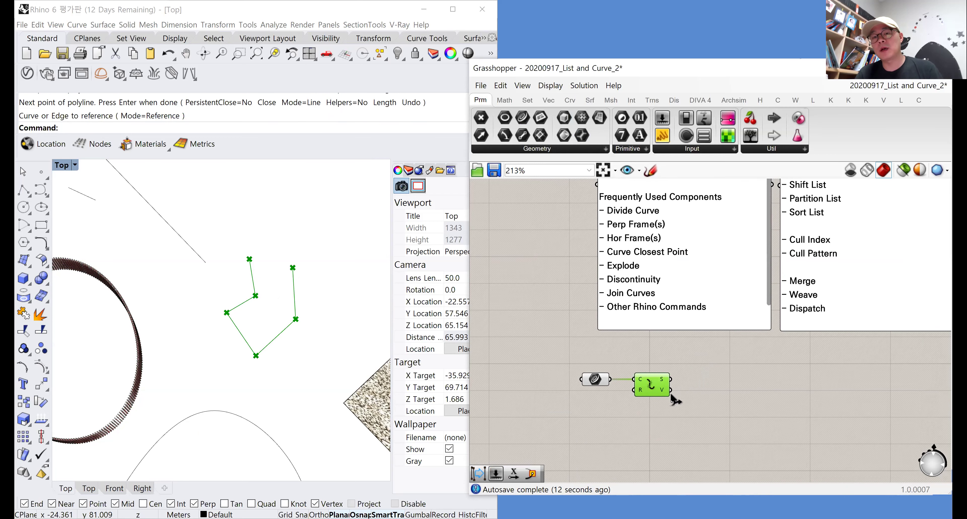
Add a Nurbs Curve component and supply the exploded polyline's vertices as its control points
click(745, 402)
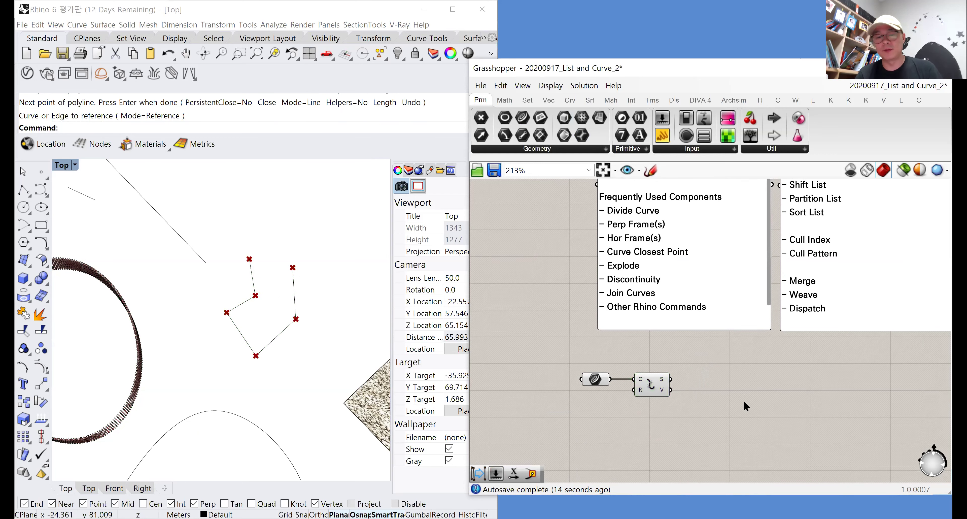
double_click(745, 402)
text(nurbs)
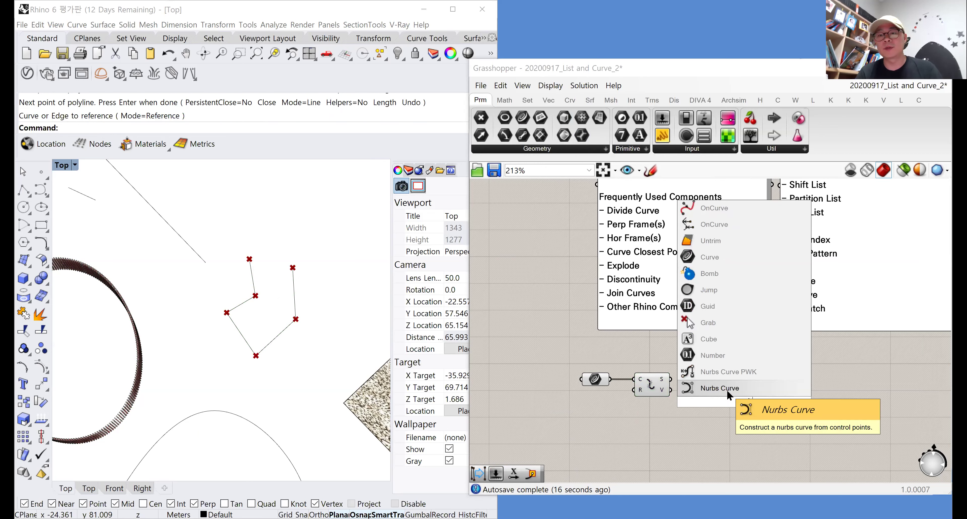
click(727, 388)
drag(671, 389, 713, 387)
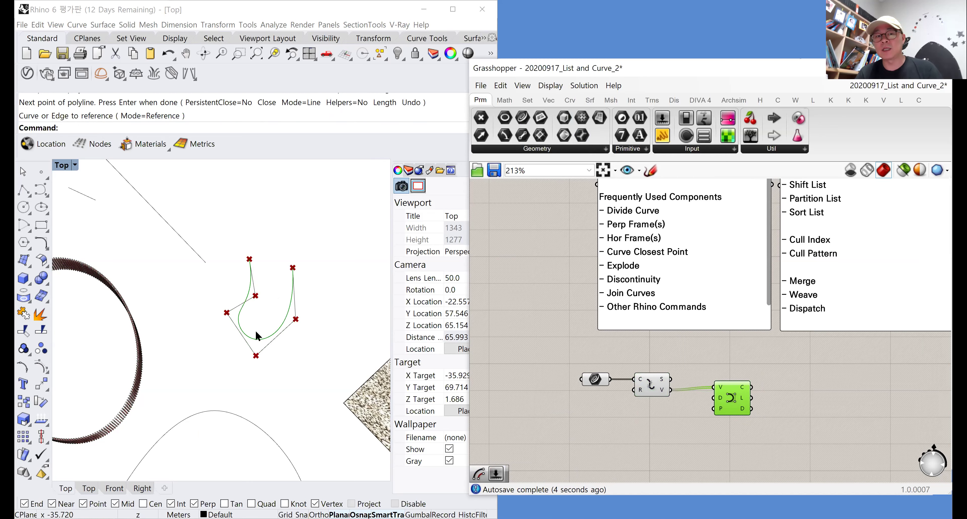
Add an Interpolate component and connect the exploded polyline's vertices to its vertices input
click(720, 436)
double_click(720, 436)
text(interp)
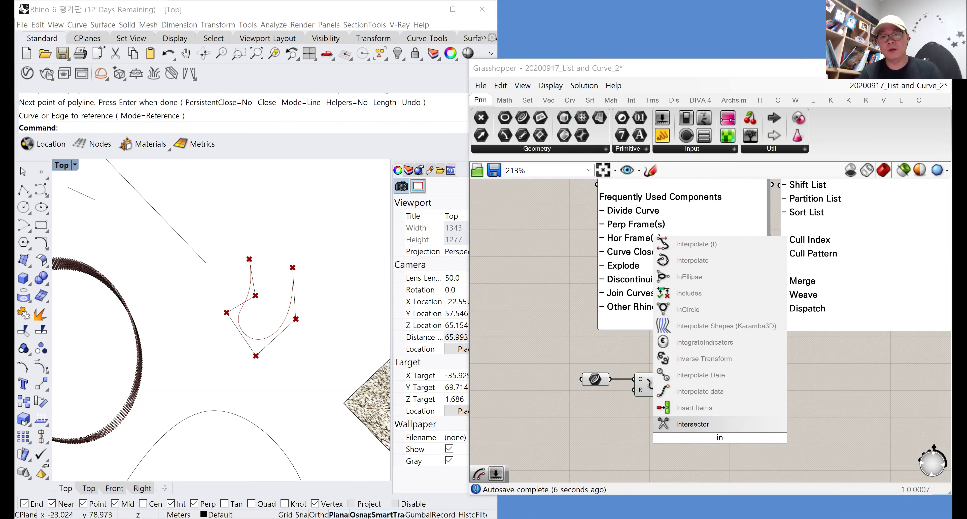
key(Up)
key(Up)
key(Up)
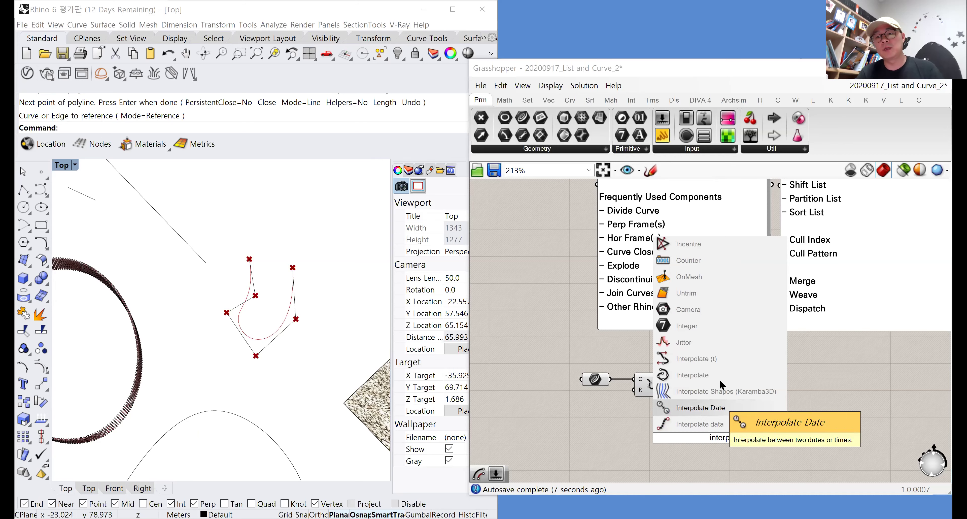
key(Return)
drag(671, 390, 724, 435)
right_drag(724, 436, 724, 415)
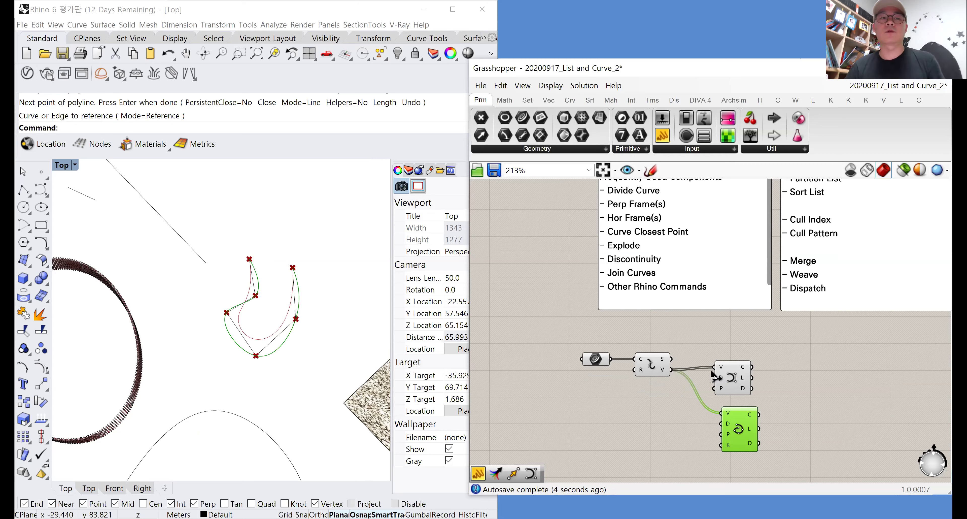
Delete the Nurbs Curve and Interpolate components and check the Explode component's preview on the polyline
drag(793, 432, 726, 360)
key(Delete)
drag(651, 373, 653, 373)
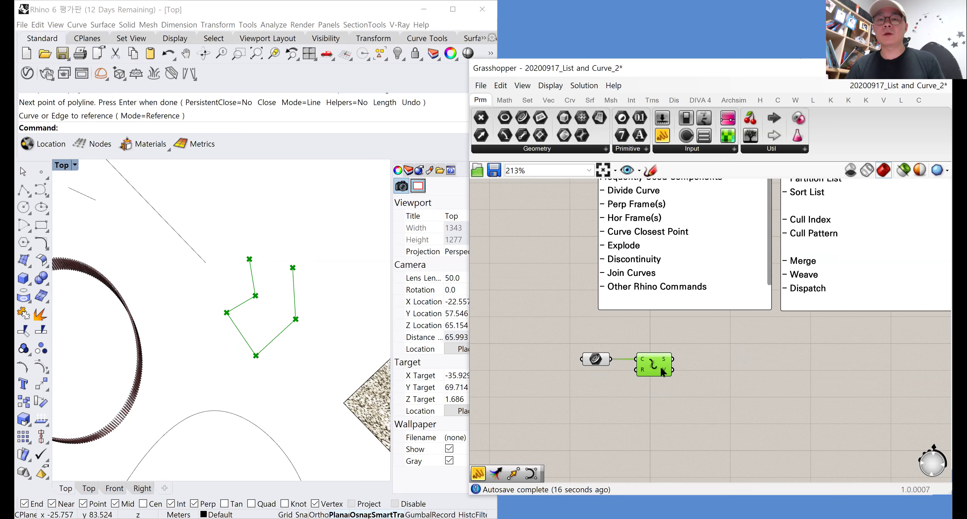
drag(665, 367, 658, 354)
Add a Discontinuity component below Explode and connect the polyline's Curve parameter to it
click(656, 395)
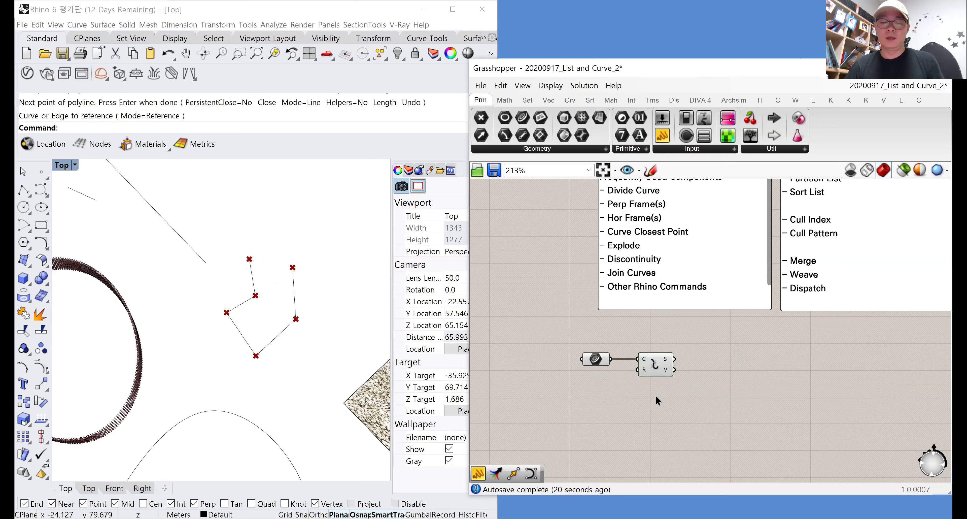
text(discon)
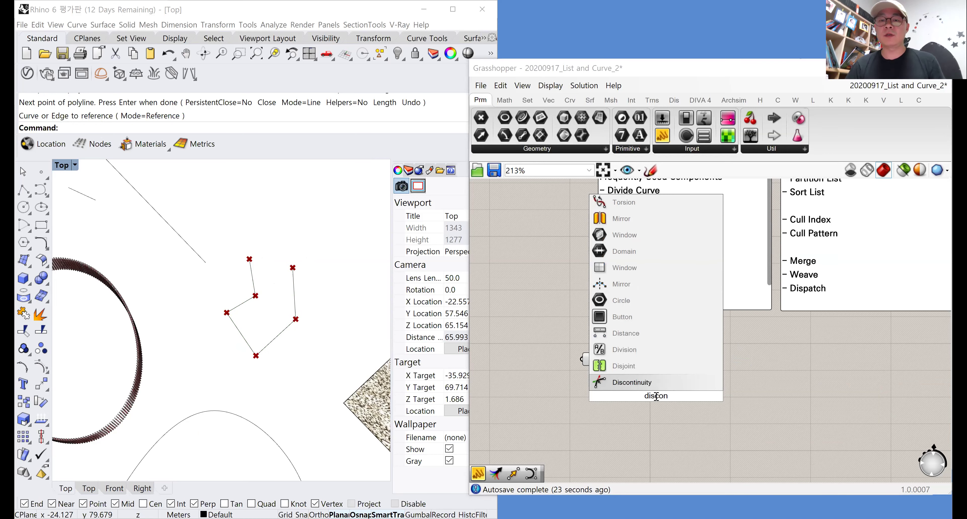
key(Return)
drag(611, 359, 642, 403)
Align the Explode and Discontinuity components one above the other and compare their previews on the polyline
drag(656, 365, 664, 355)
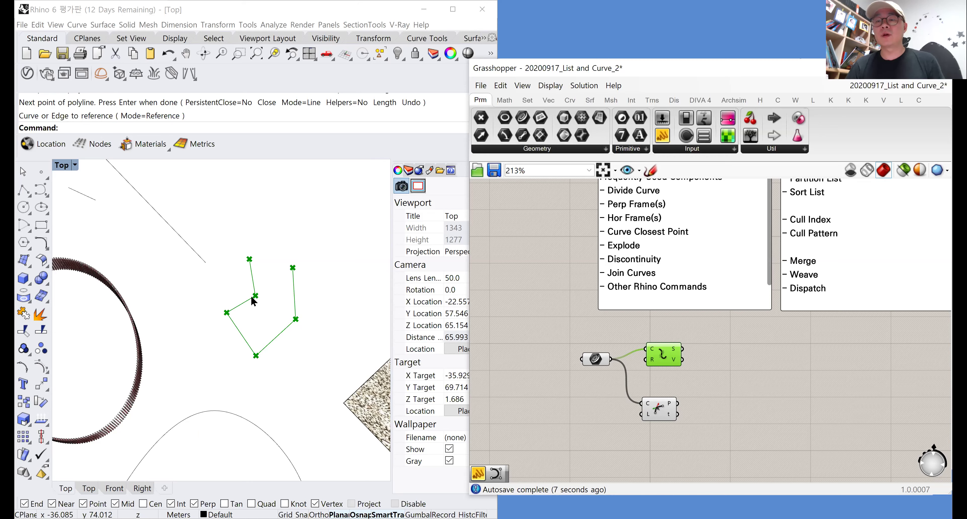
drag(658, 414, 655, 417)
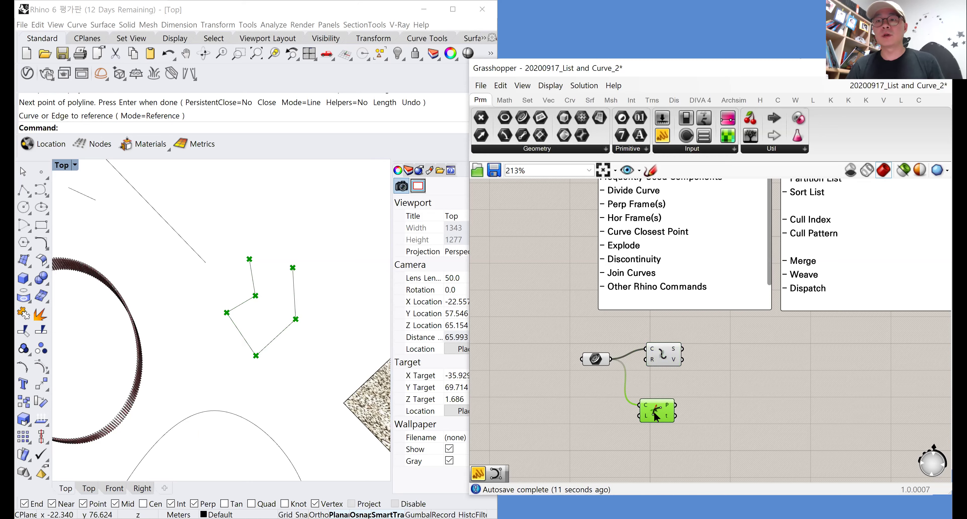
mouse_move(656, 417)
mouse_down()
mouse_move(662, 407)
mouse_move(652, 406)
mouse_up()
click(666, 366)
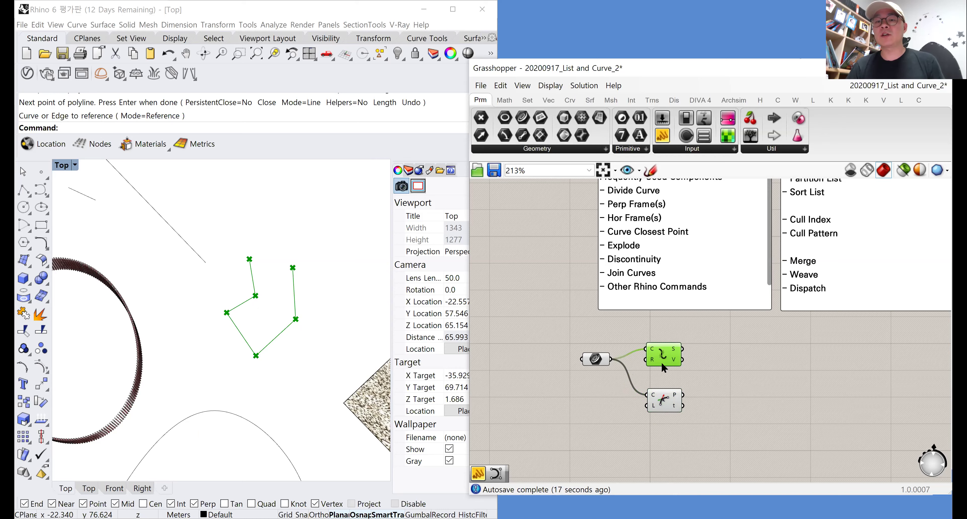
drag(662, 362, 661, 372)
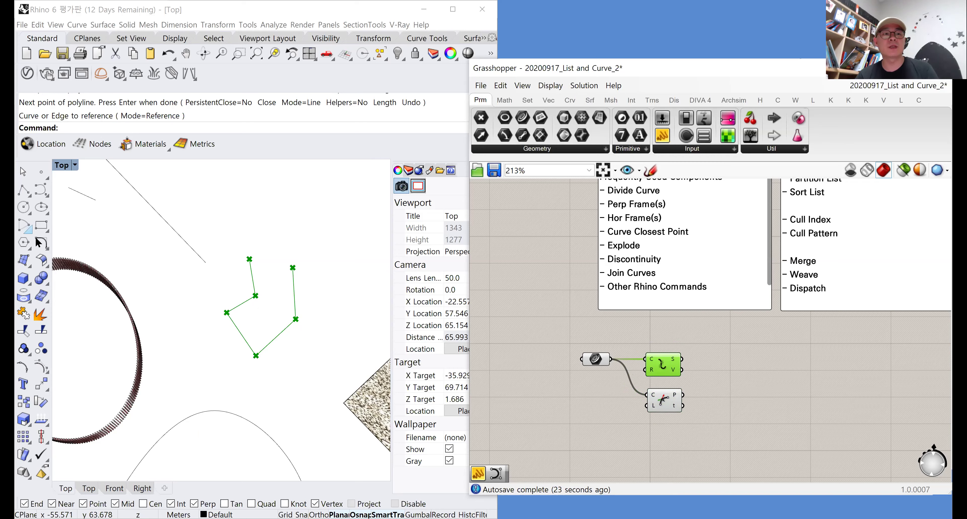
Draw an inscribed six-sided polygon above the polyline and reference it in the Curve parameter instead
click(23, 244)
click(261, 216)
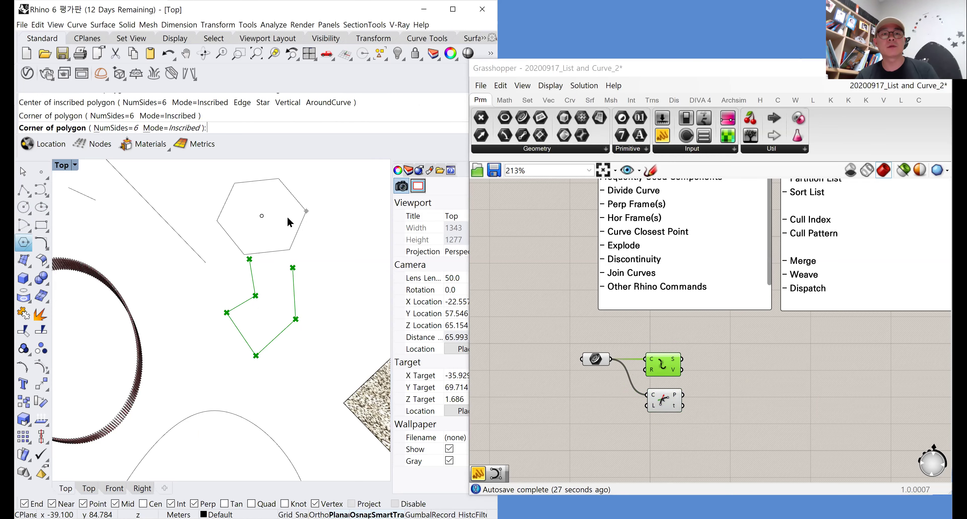
click(301, 229)
right_click(592, 360)
click(626, 440)
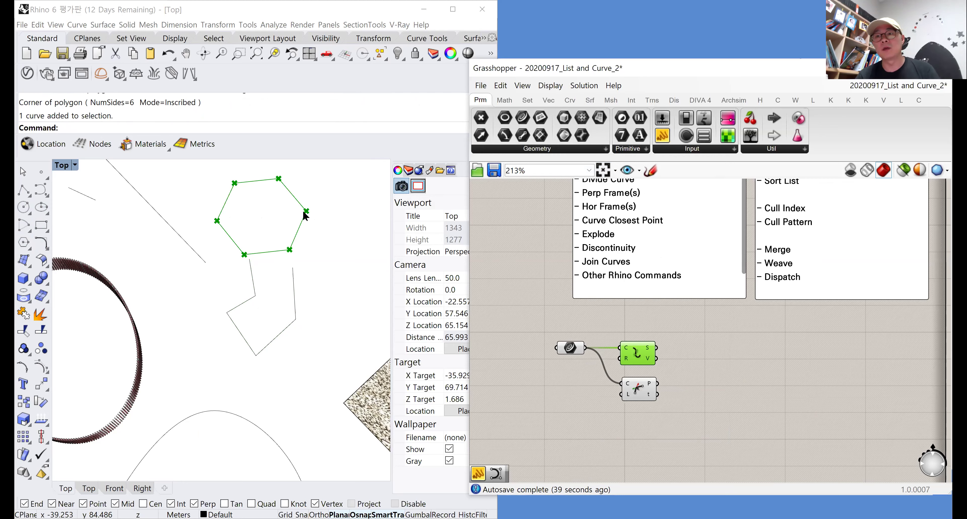
Add a panel wired to the Explode component's vertices output and enlarge it to show the full point list
drag(662, 139, 725, 361)
drag(634, 350, 682, 360)
drag(767, 384, 836, 419)
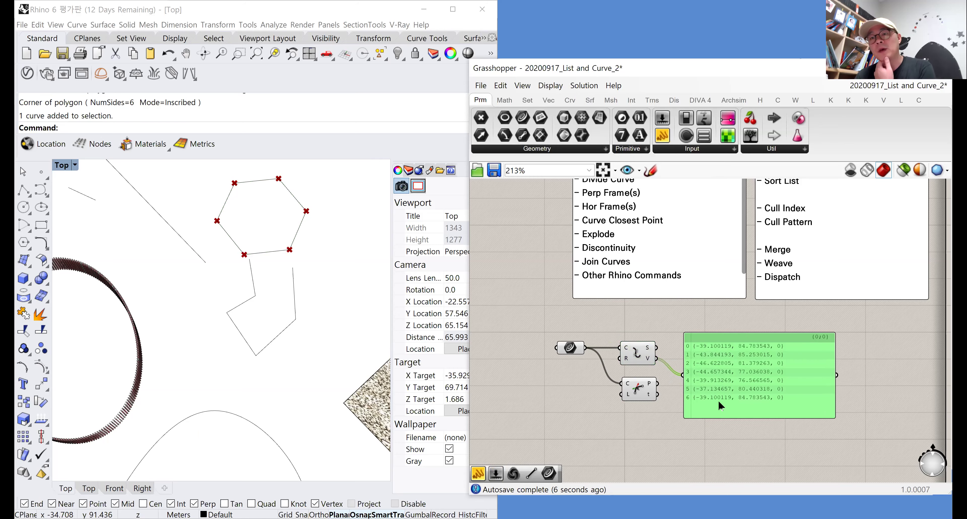
Duplicate the vertices panel below the original and wire the copy to the Discontinuity component's points output
scroll(706, 351, up, 2)
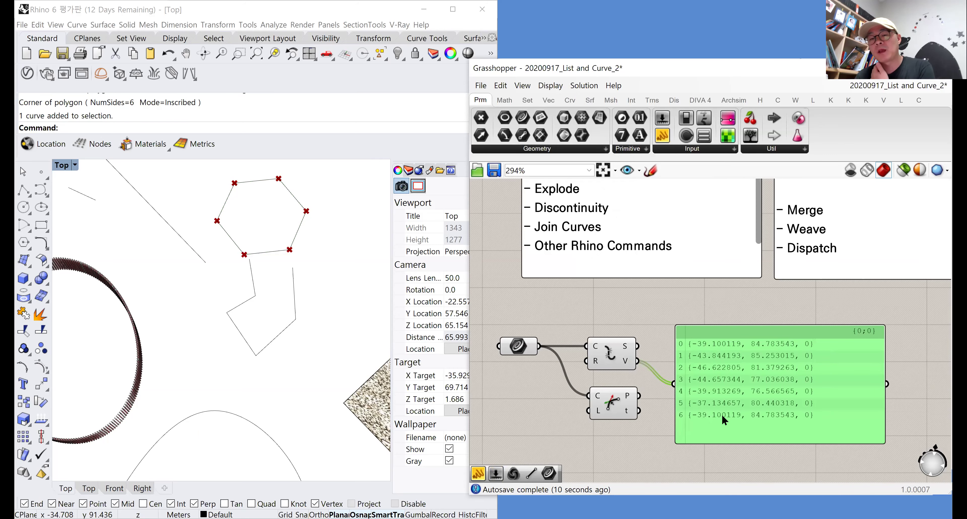
drag(718, 407, 717, 383)
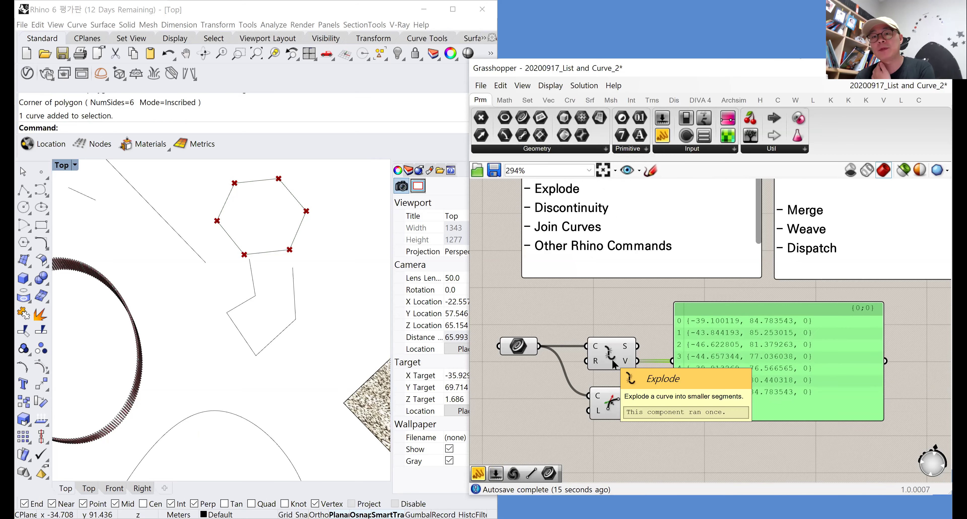
right_drag(633, 396, 674, 337)
click(663, 343)
click(770, 324)
key(ctrl+c)
key(ctrl+v)
drag(778, 307, 773, 428)
drag(681, 336, 715, 429)
right_drag(734, 439, 722, 375)
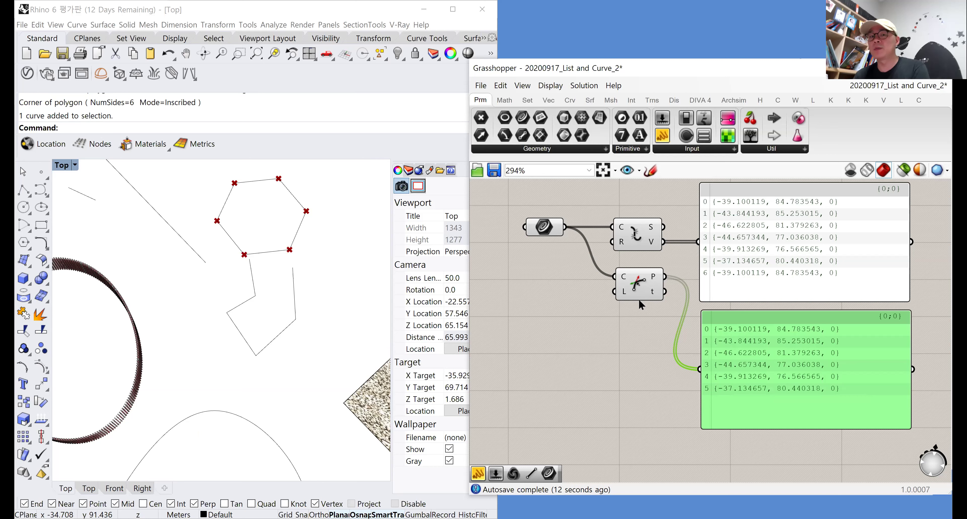
Feed the lower panel from Discontinuity's t output instead and reparameterize the component's curve input
drag(665, 292, 700, 370)
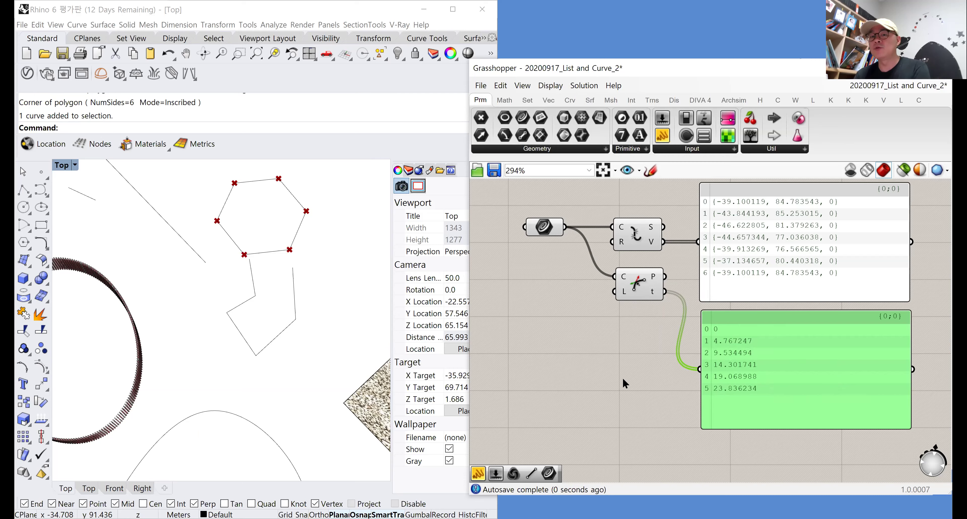
right_click(624, 278)
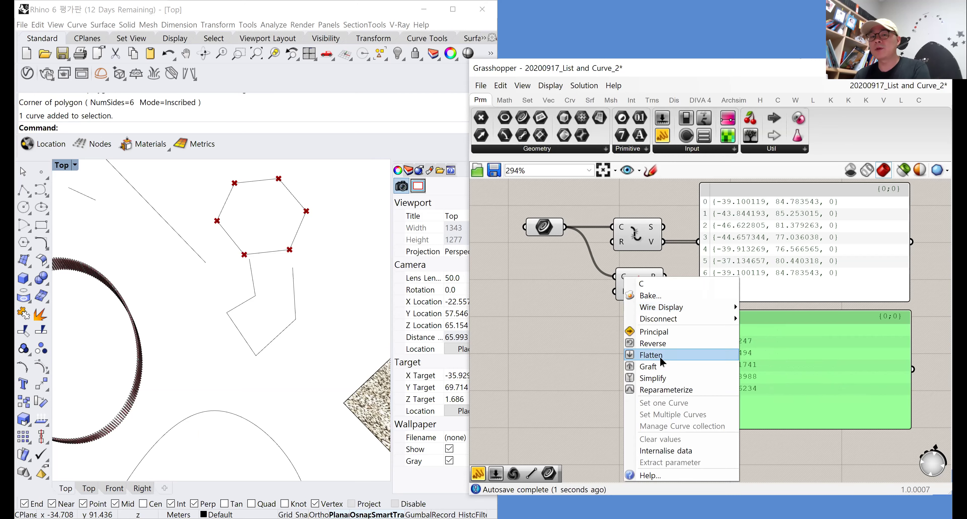
click(663, 392)
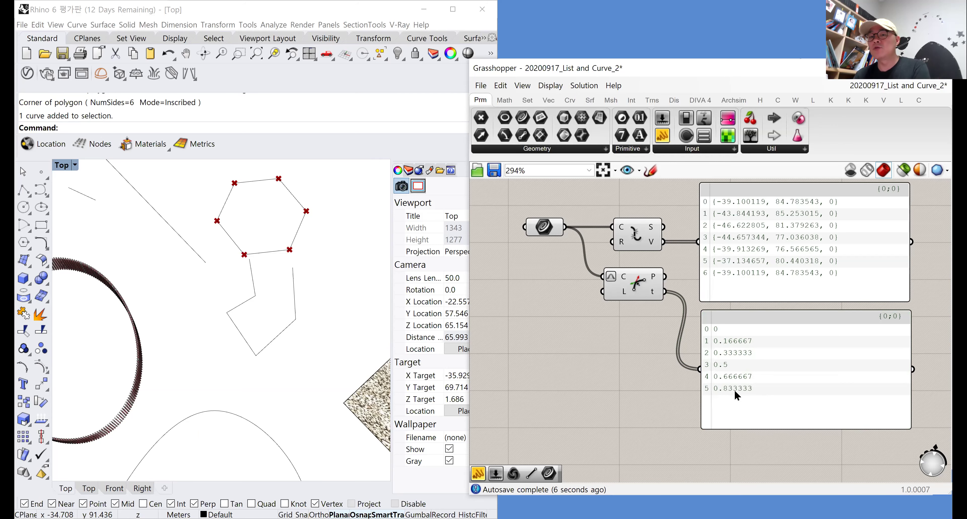
scroll(728, 399, up, 2)
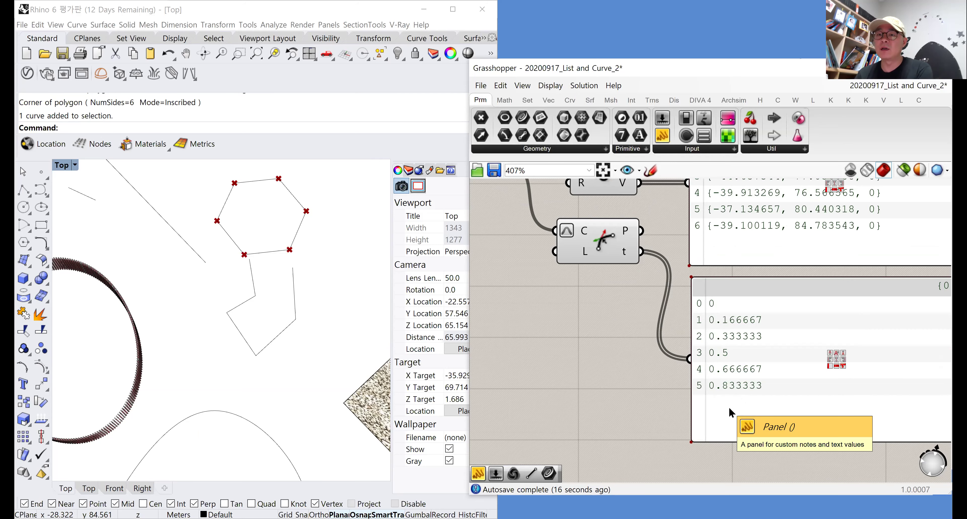
scroll(728, 406, down, 4)
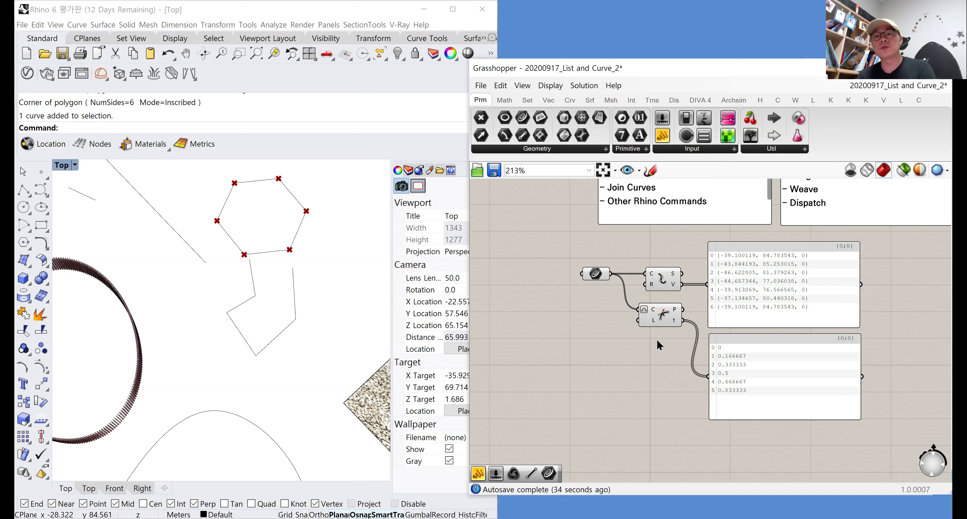
Switch to Rhino, explode the open polyline below the hexagon and select its segments individually to check them
right_drag(656, 272, 654, 348)
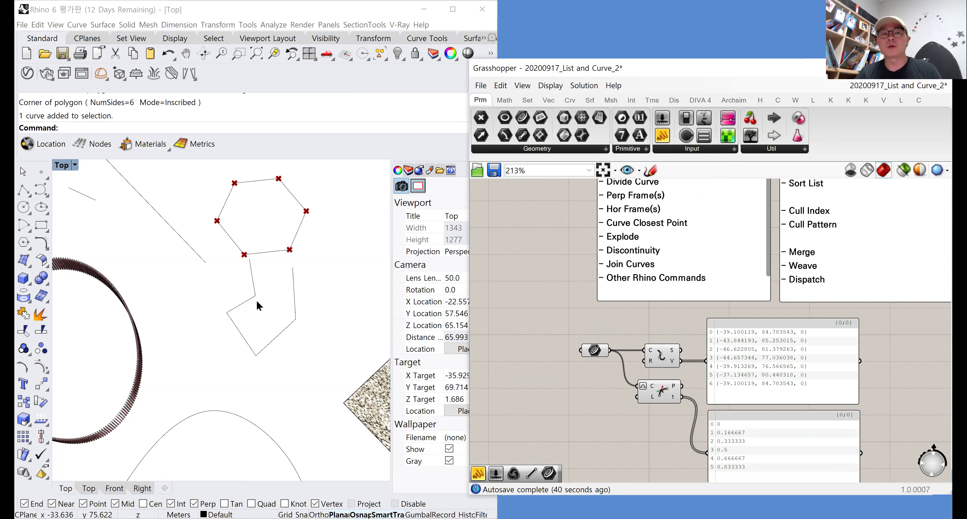
text(explode)
key(Return)
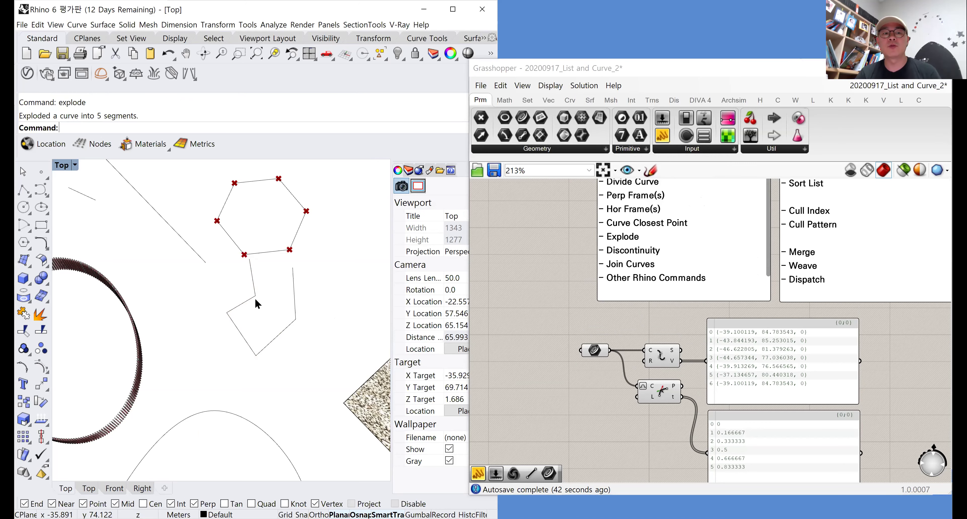
click(255, 291)
click(276, 337)
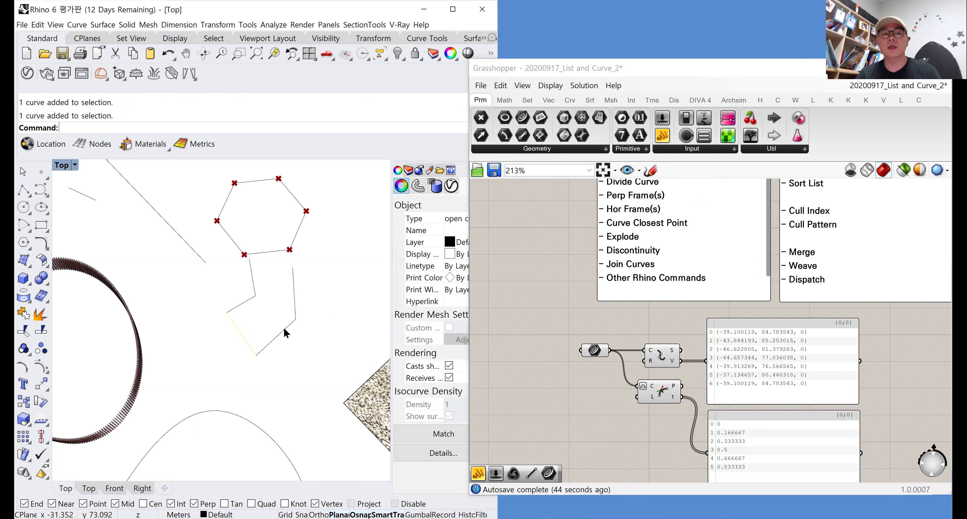
click(296, 300)
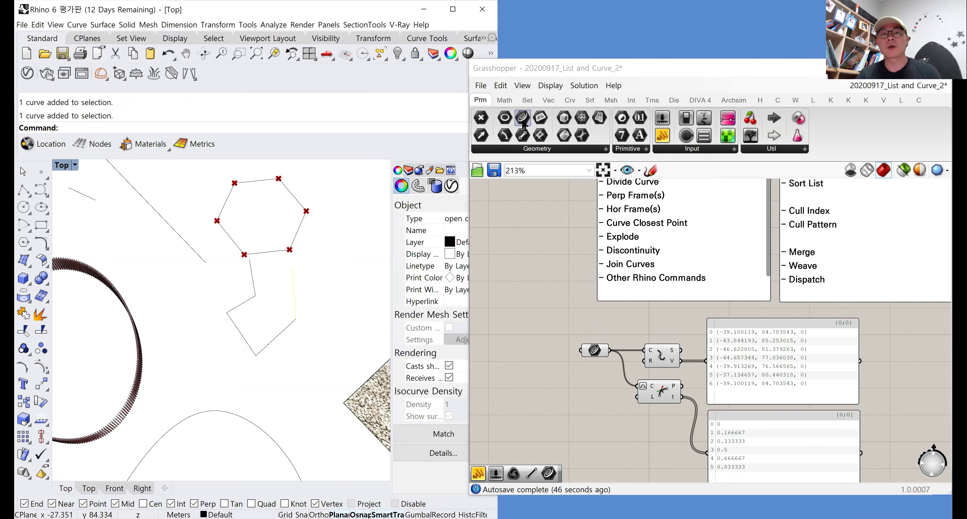
Add a new Curve parameter in Grasshopper and reference all the exploded polyline segments in it as multiple curves
drag(524, 125, 530, 304)
right_click(532, 304)
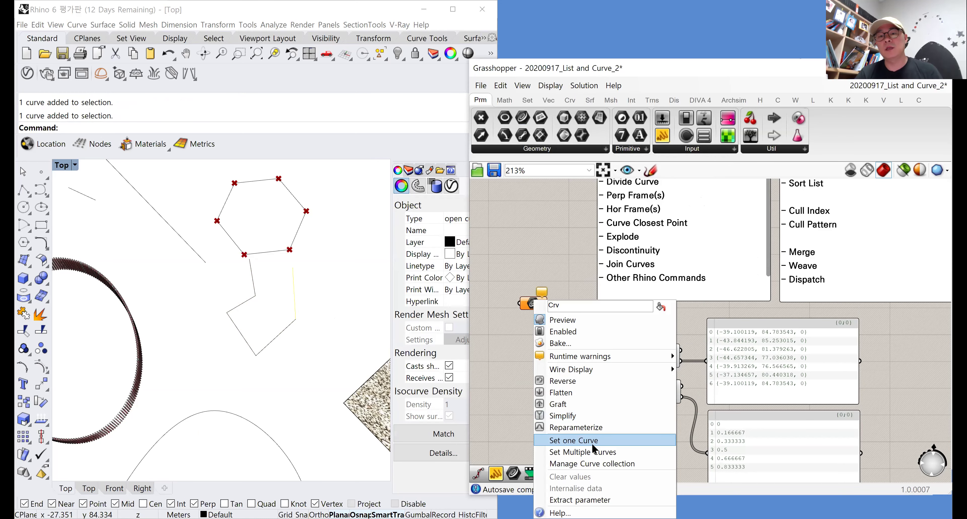
click(597, 453)
drag(336, 377, 227, 291)
key(Return)
right_click(533, 303)
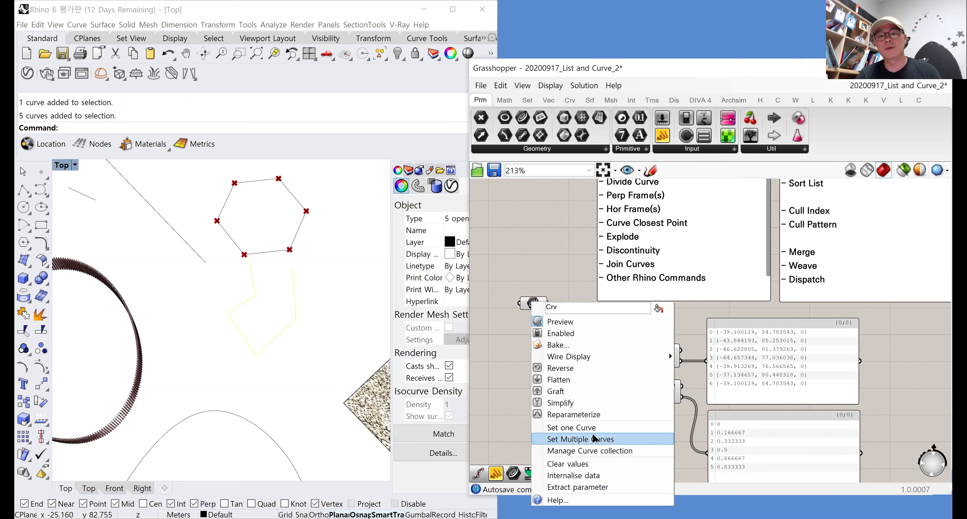
right_drag(534, 308, 616, 254)
Place the segments' Curve parameter in the free area below, add Join Curves and connect the parameter to its curves input
drag(616, 251, 529, 403)
click(587, 406)
double_click(585, 402)
text(join)
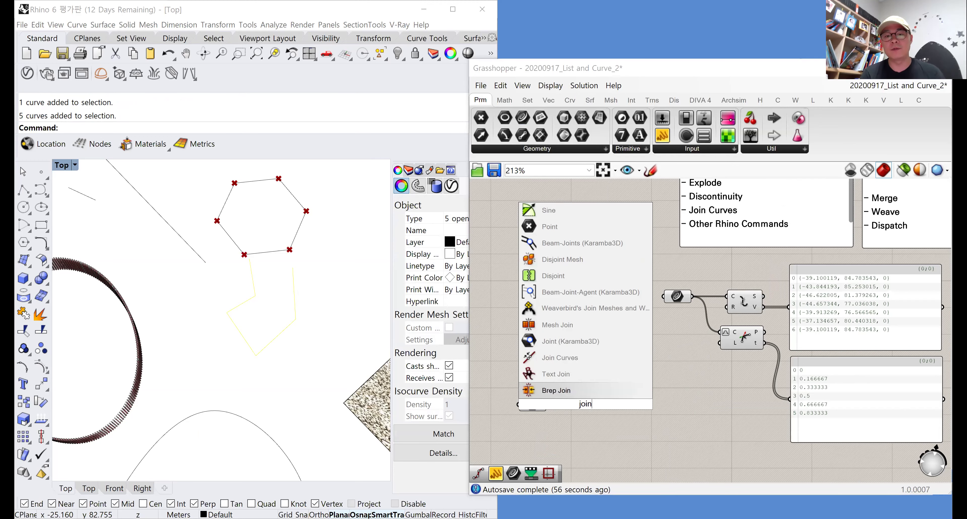
click(581, 358)
drag(548, 404, 609, 413)
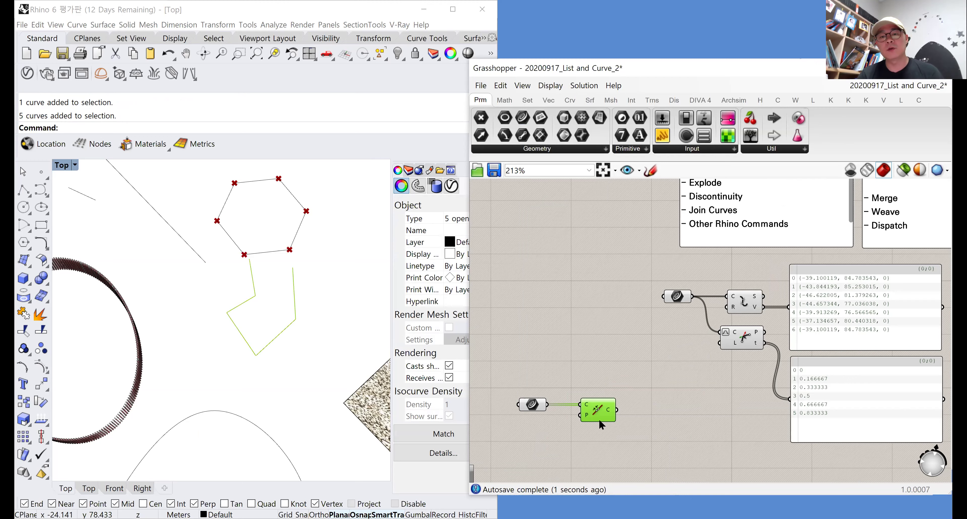
mouse_move(609, 408)
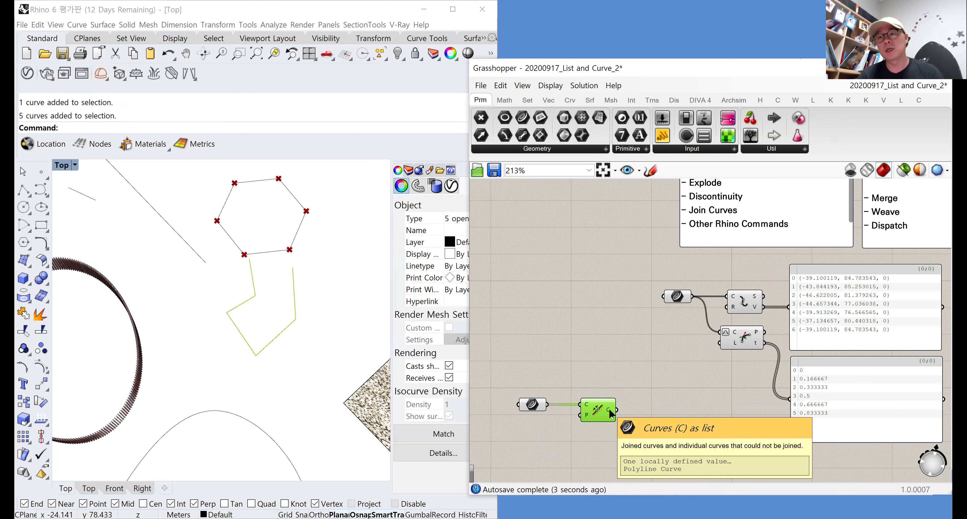
Move the polyline's lower-right segment in Rhino away from its neighbours to break the chain
click(291, 412)
drag(281, 335, 290, 353)
click(279, 416)
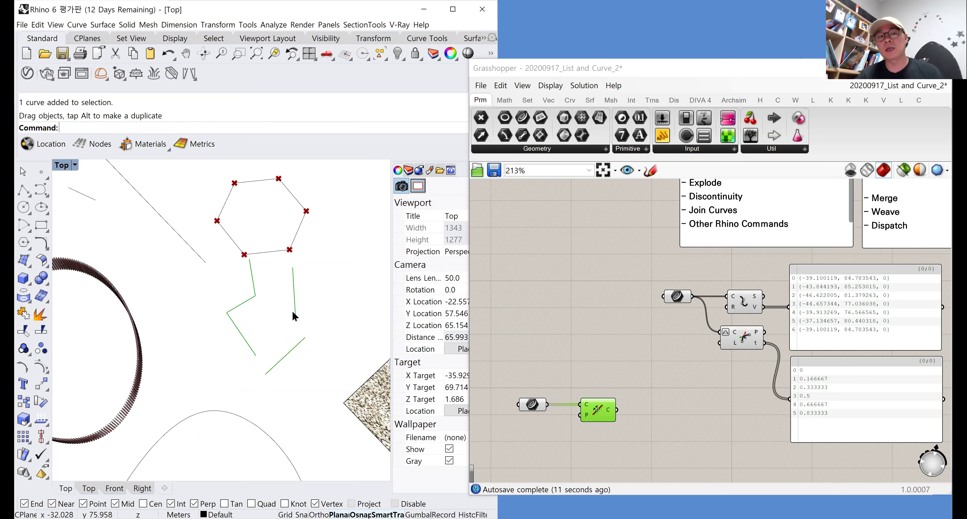
Add a panel wired to the Join Curves output and place it beside the component
drag(533, 407, 523, 410)
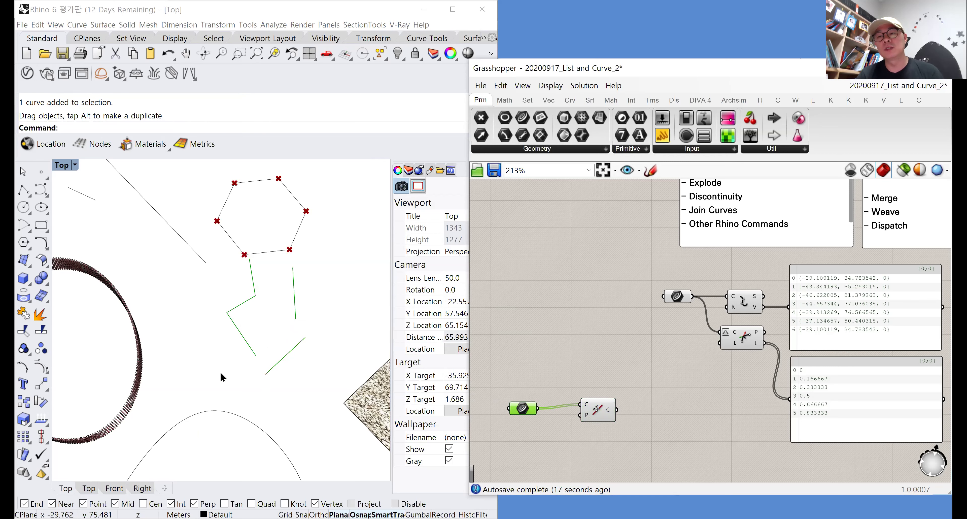
drag(660, 143, 617, 409)
drag(680, 417, 679, 403)
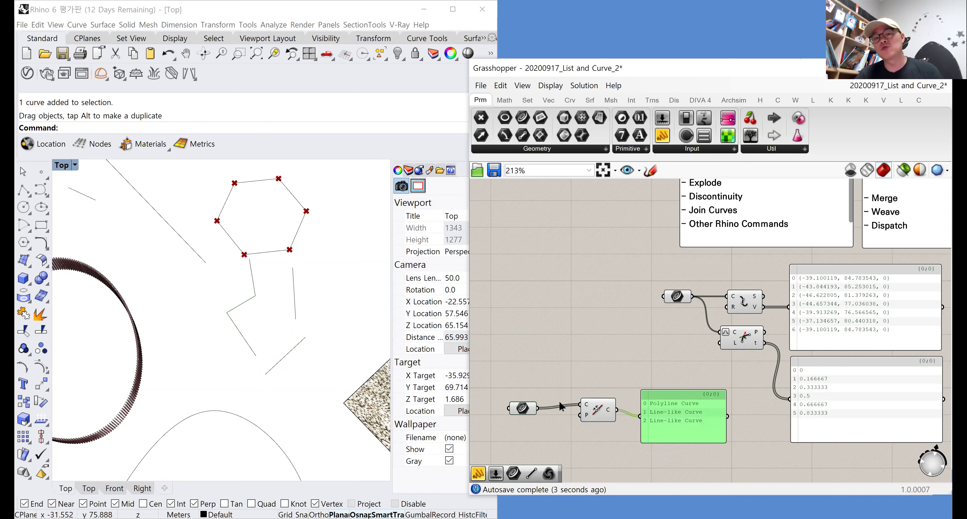
drag(681, 417, 680, 406)
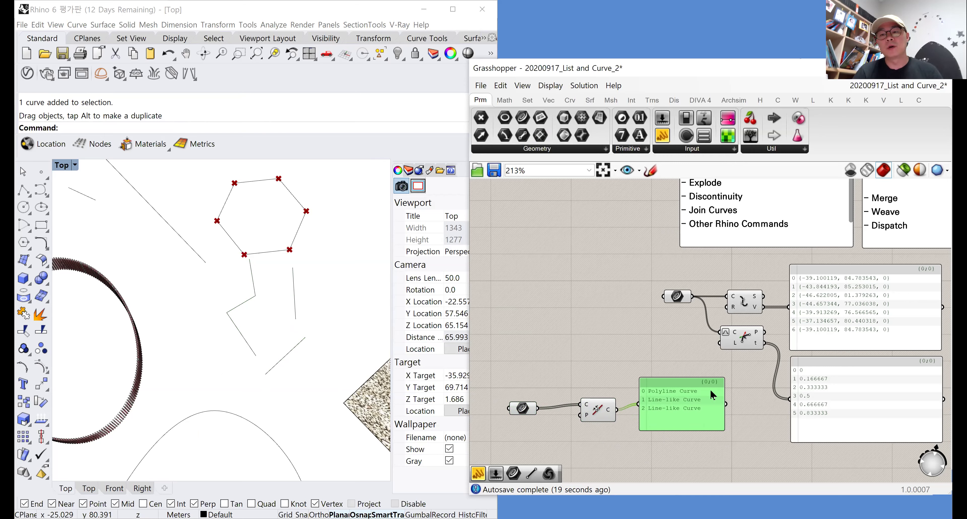
Look through the available curve analysis components, including Point On Curve
right_drag(703, 356, 660, 397)
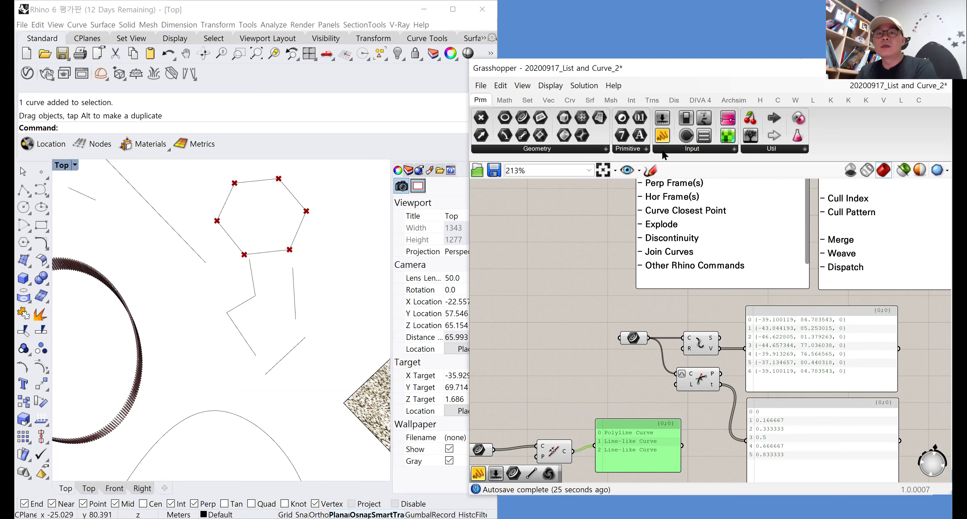
click(557, 273)
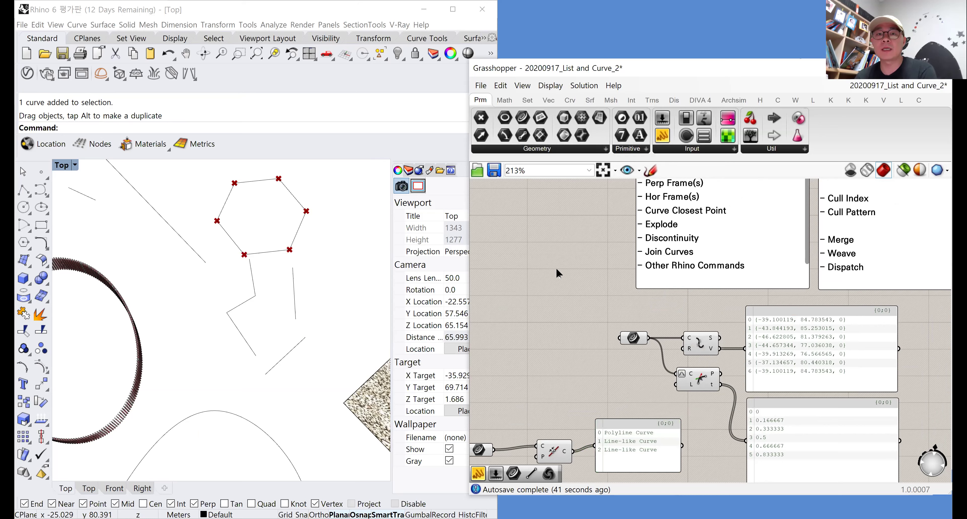
click(570, 100)
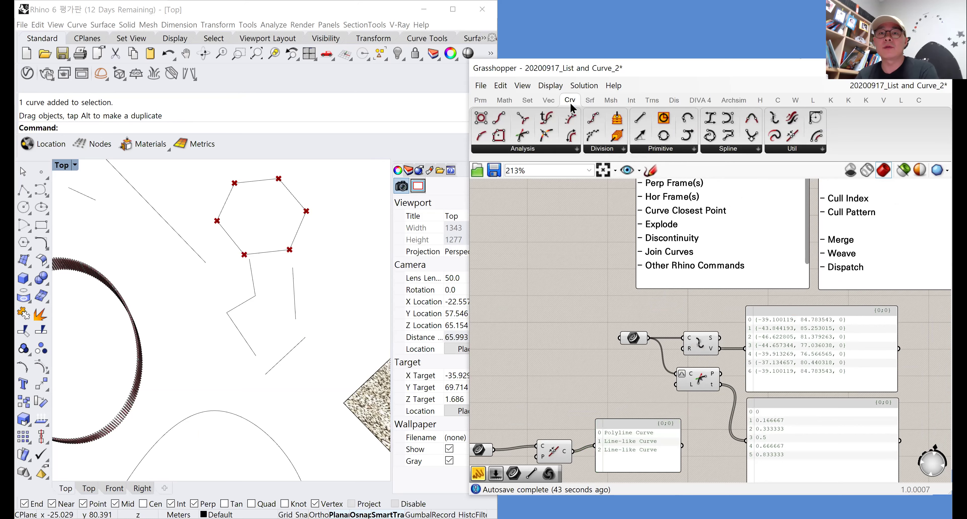
click(558, 150)
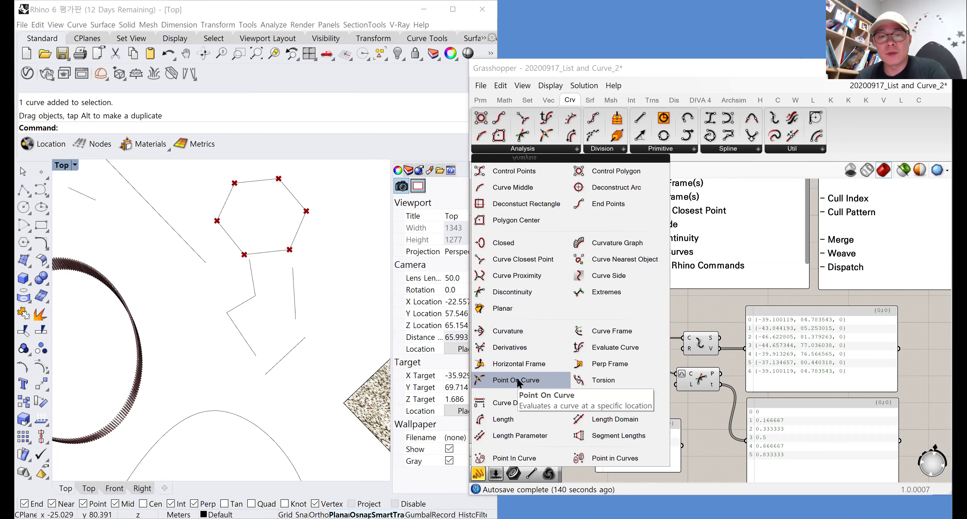
drag(517, 377, 759, 307)
right_drag(759, 307, 878, 312)
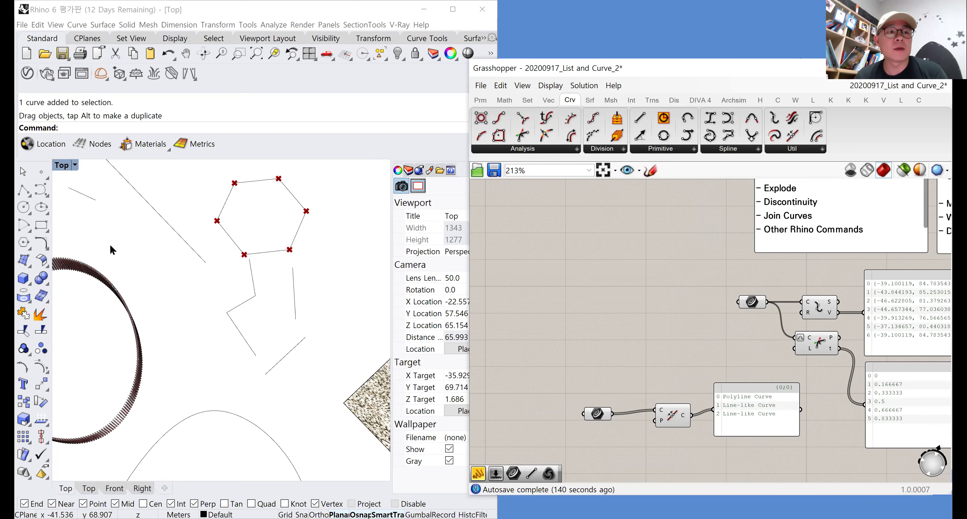
Draw a diagonal line about 5 m long between the large ring and the open polyline in Rhino
right_click(126, 250)
click(128, 249)
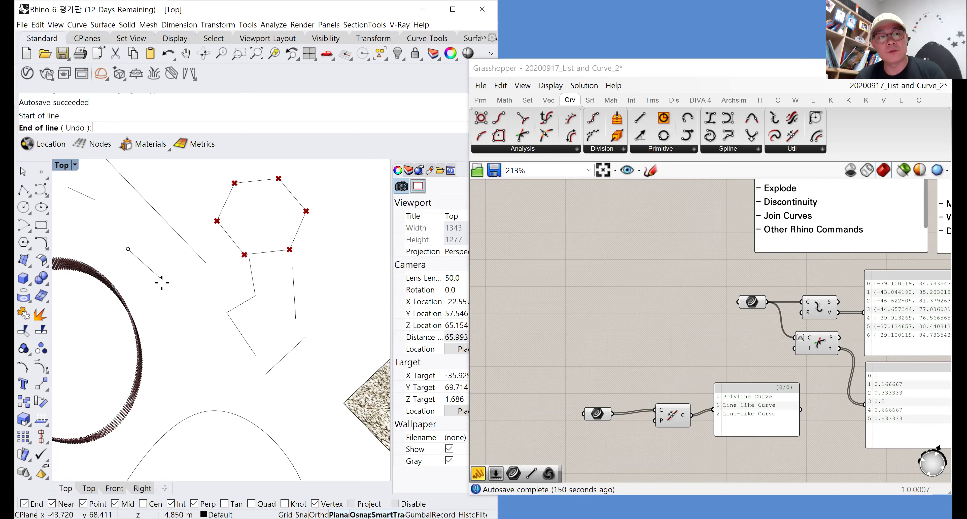
click(163, 283)
click(143, 265)
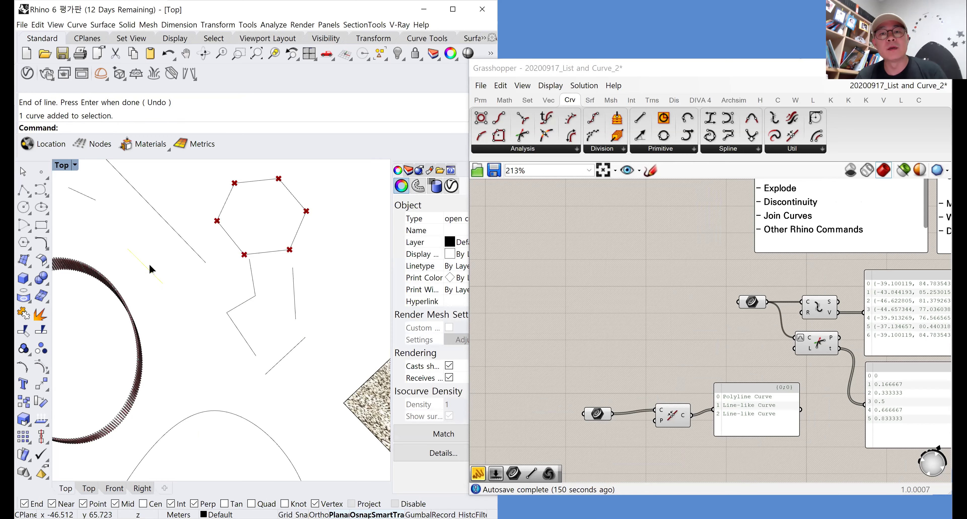
Add a Curve parameter in the free upper canvas area and reference the new diagonal line in it
click(485, 99)
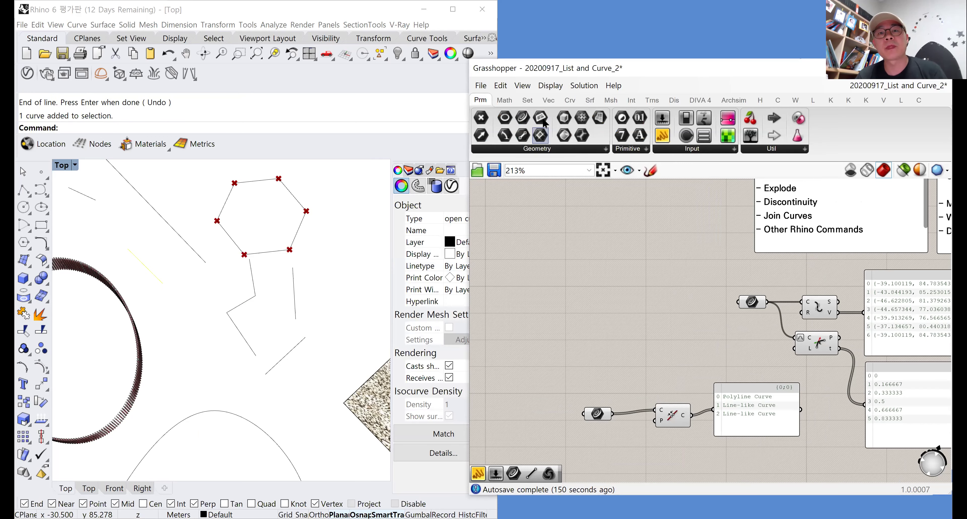
drag(522, 117, 543, 227)
right_click(536, 219)
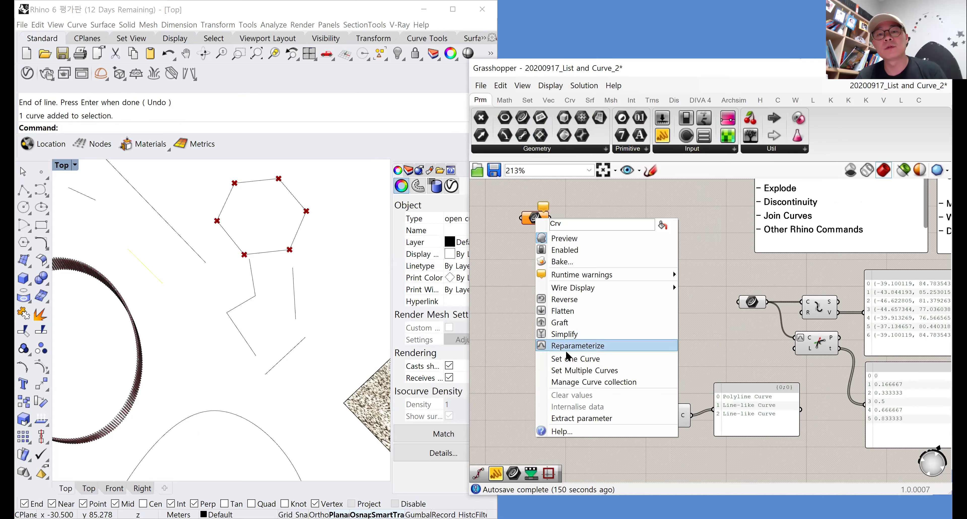
click(568, 359)
click(147, 273)
Add an Evaluate Curve component, connect the line's Curve parameter to it and reparameterize its curve input
double_click(564, 252)
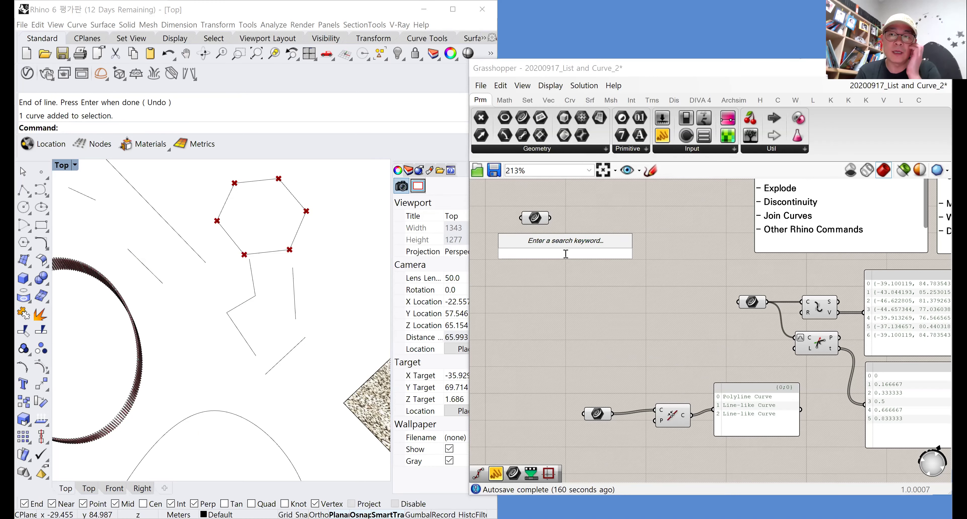
text(evalu)
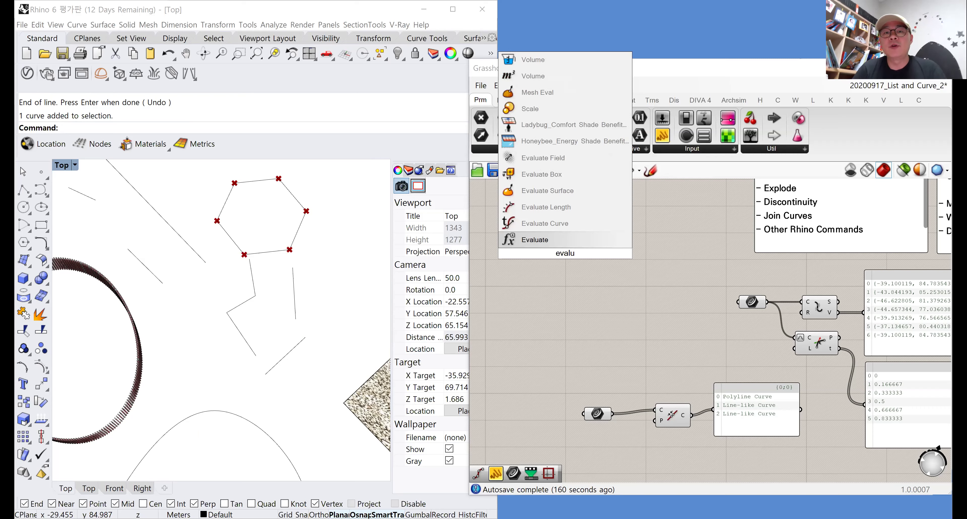
click(569, 224)
drag(550, 218, 585, 252)
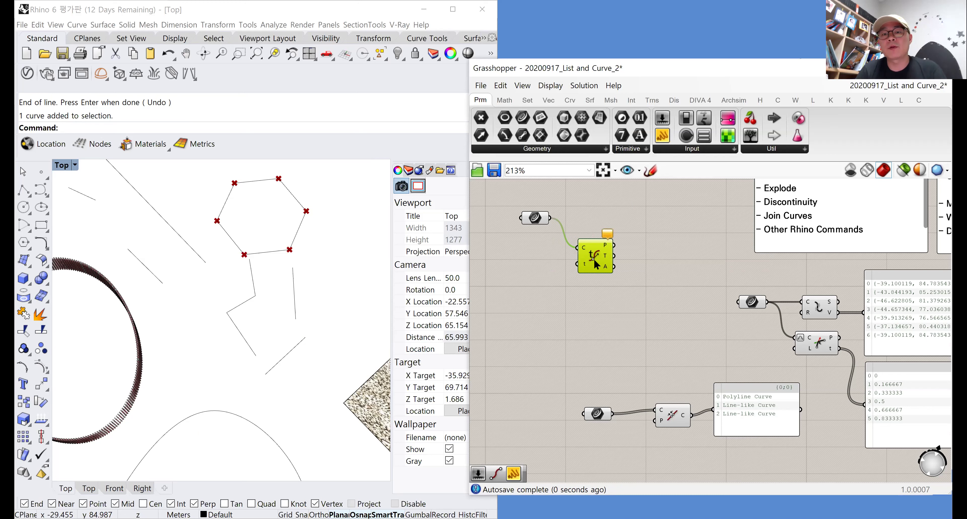
right_click(585, 252)
click(618, 349)
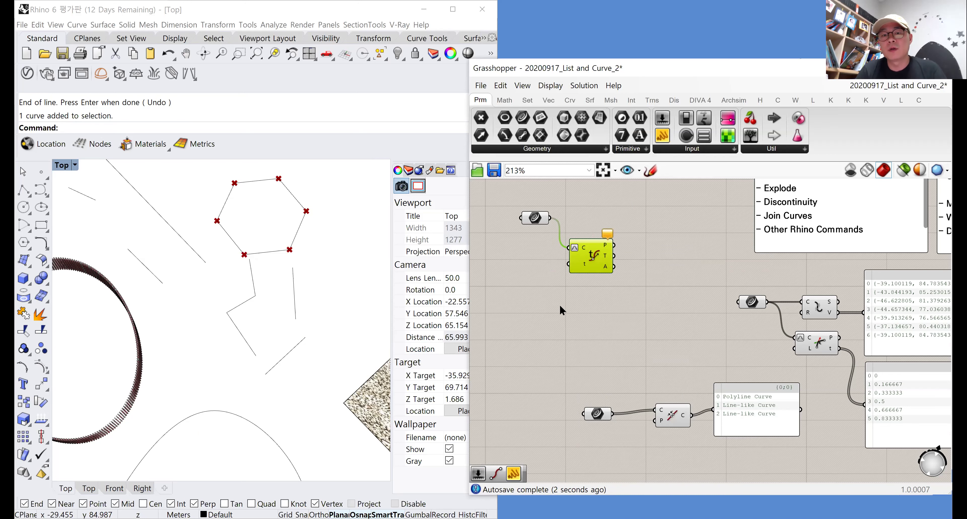
Feed the Evaluate Curve parameter input from a new 0.5 number slider and vary the value down to 0.0 and back up
double_click(554, 291)
text(0.5)
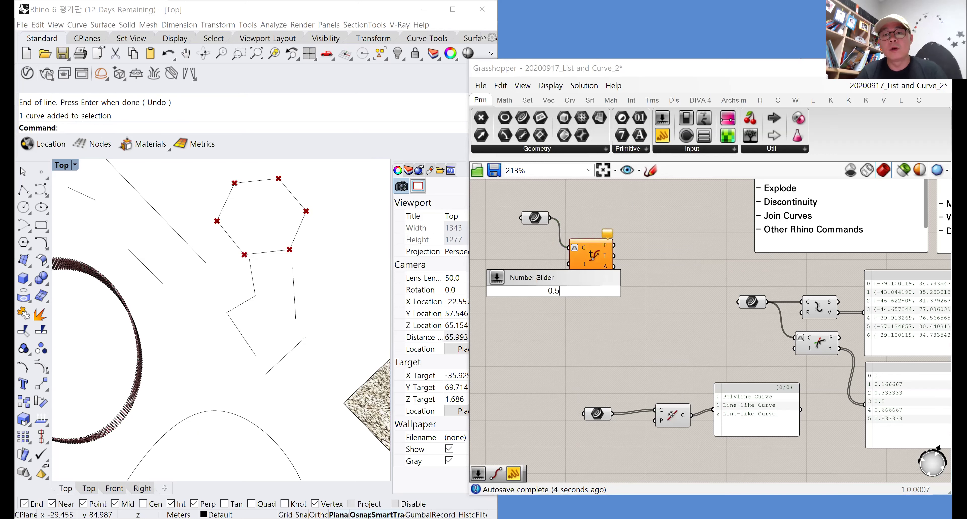
key(Return)
drag(569, 264, 533, 261)
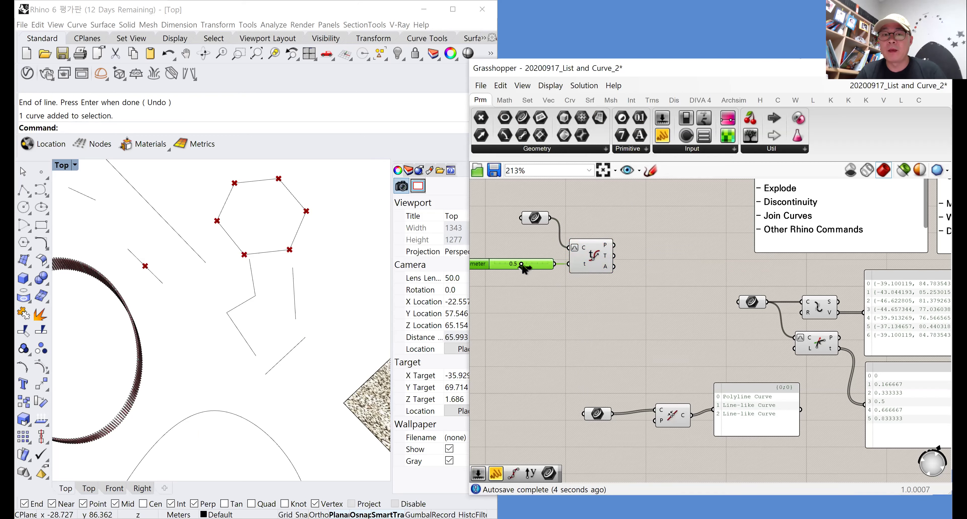
drag(522, 265, 388, 267)
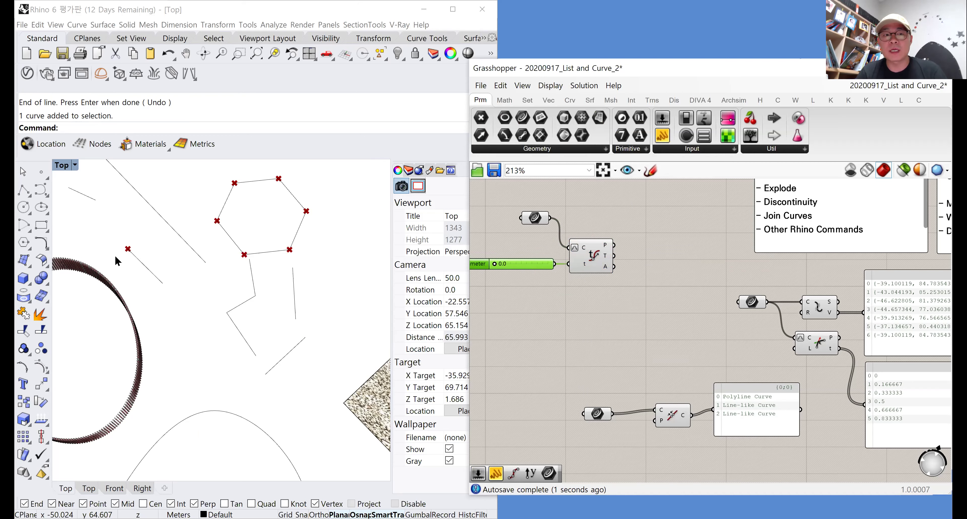
drag(498, 265, 561, 263)
Replace the Evaluate Curve component and its slider with a Point On Curve component, connected to the line's Curve parameter and aligned beside it
drag(624, 301, 545, 245)
key(Delete)
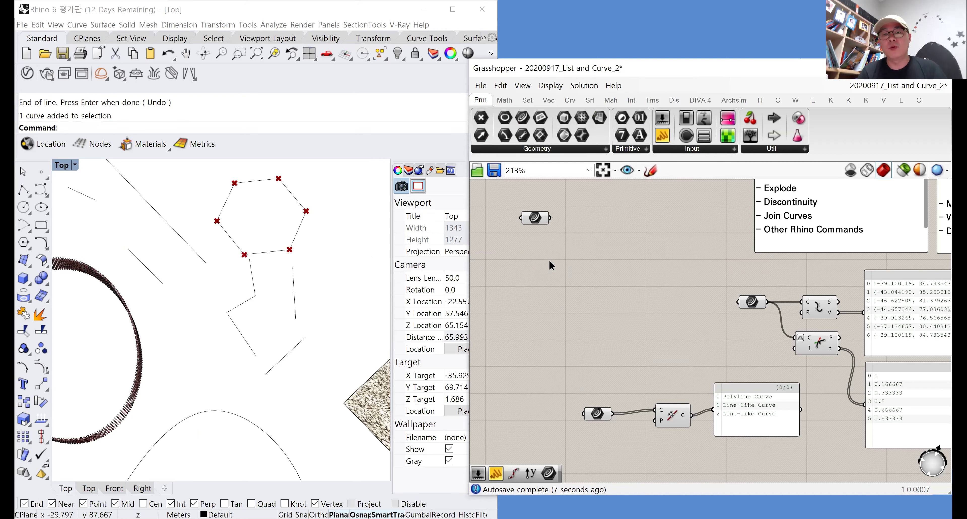
double_click(550, 261)
text(point on curve)
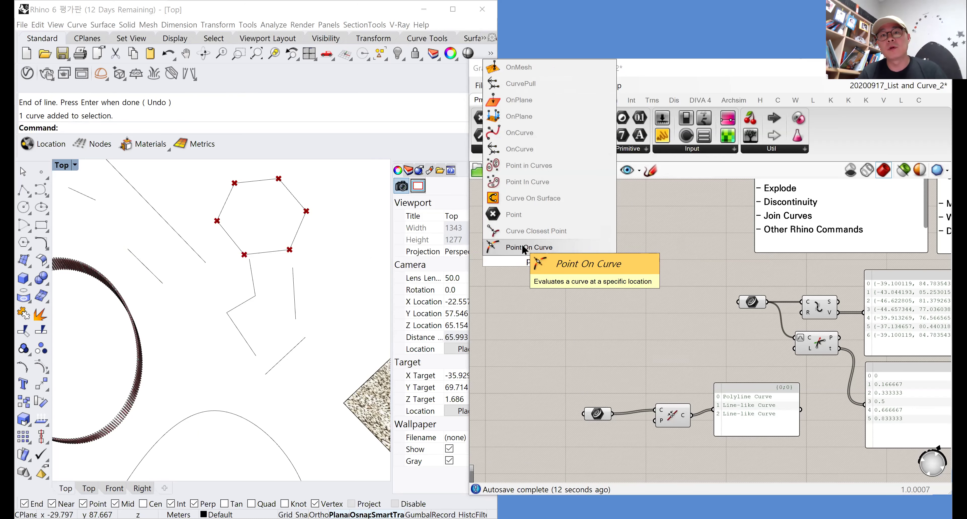
click(524, 247)
drag(550, 218, 580, 249)
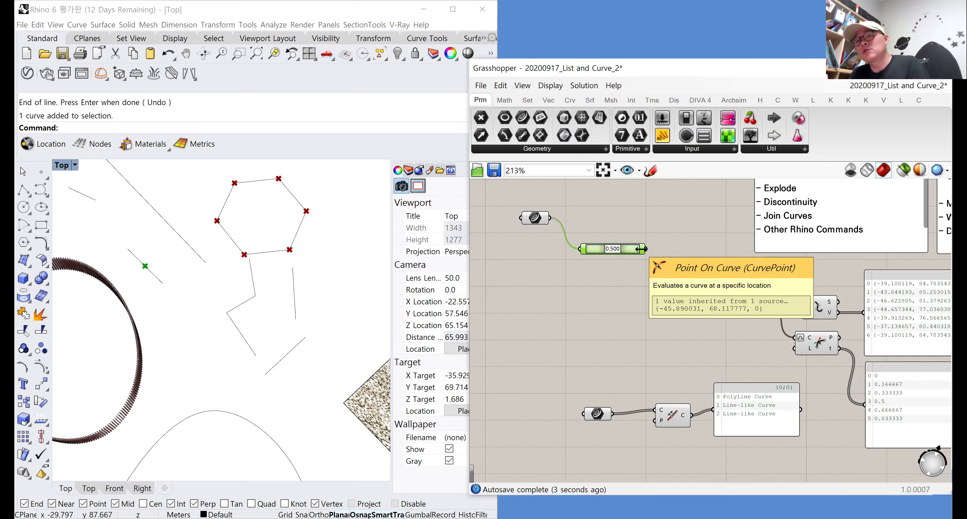
drag(637, 250, 608, 223)
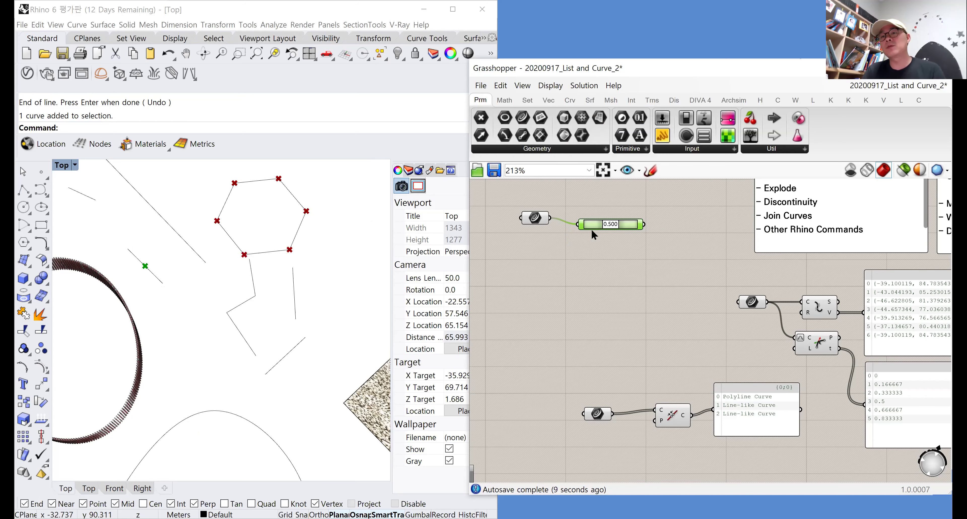
scroll(592, 224, up, 1)
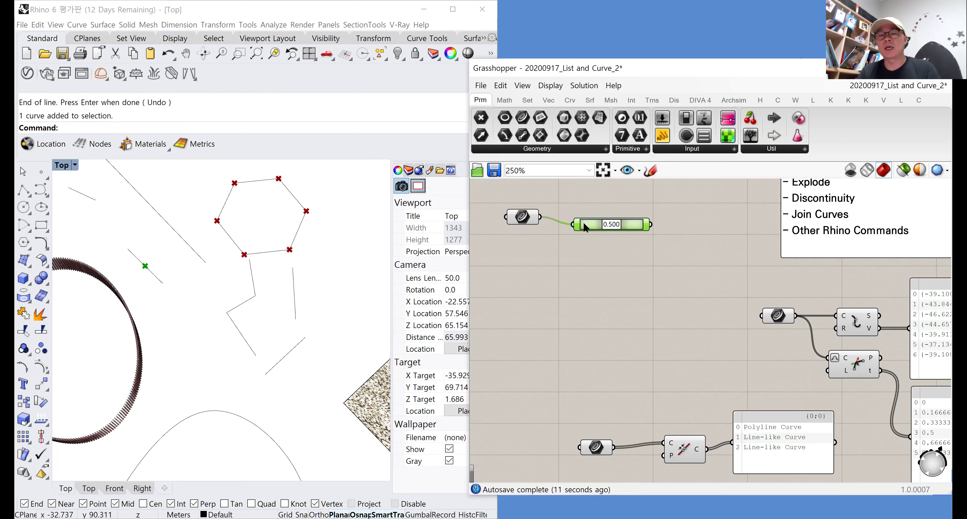
drag(582, 225, 582, 216)
click(584, 252)
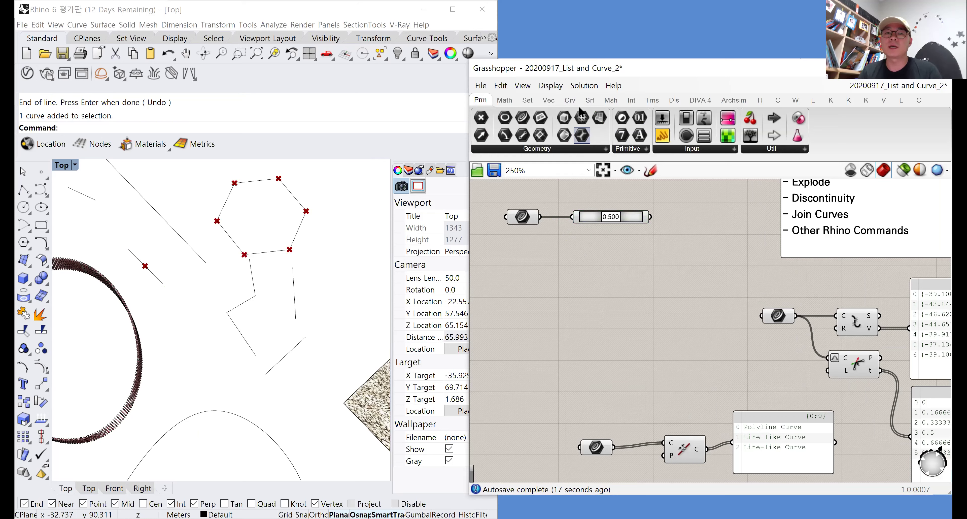
Review the Frequently Used Components list in the lesson notes on the canvas
click(573, 100)
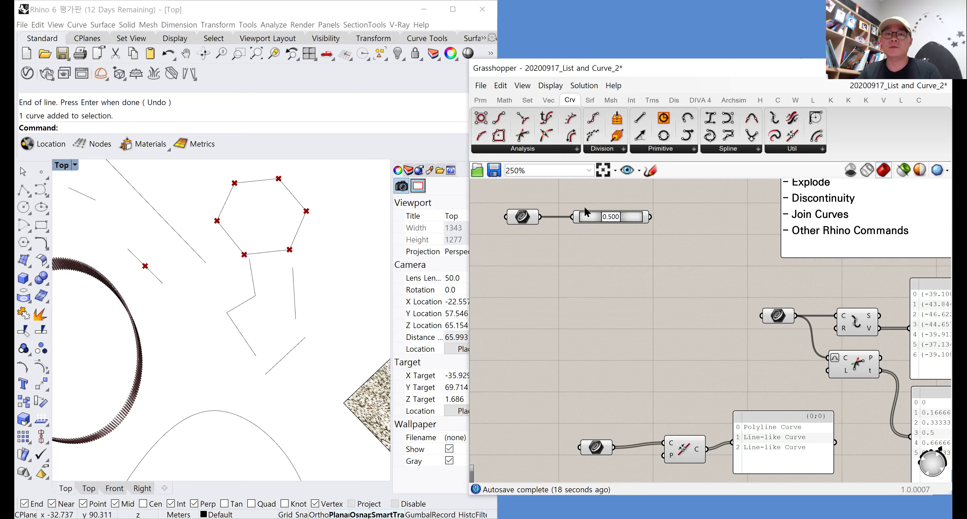
click(550, 150)
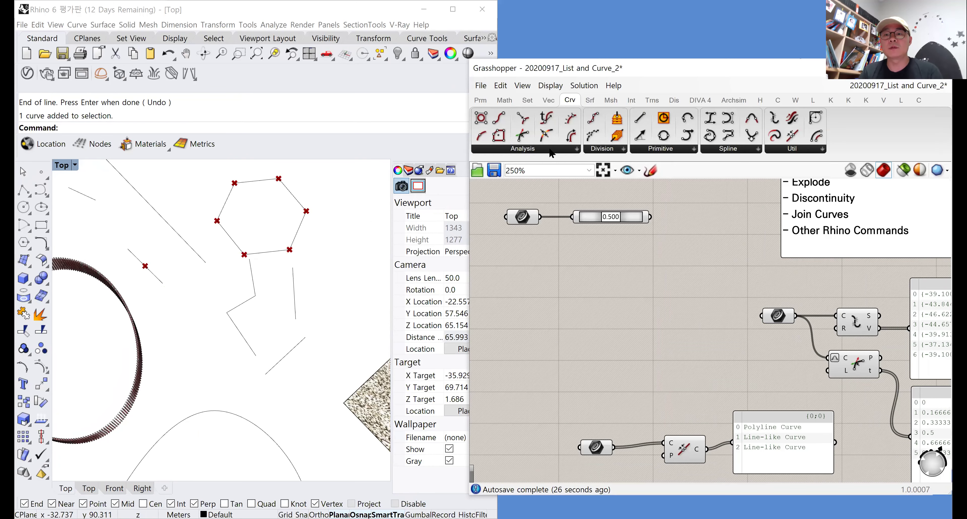
click(550, 150)
scroll(653, 262, down, 2)
right_drag(526, 324, 537, 378)
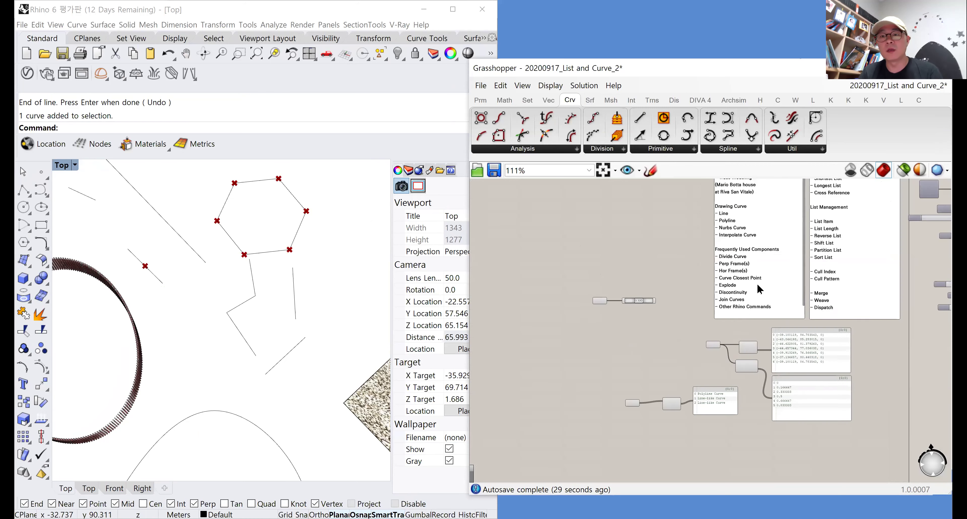
scroll(758, 286, up, 2)
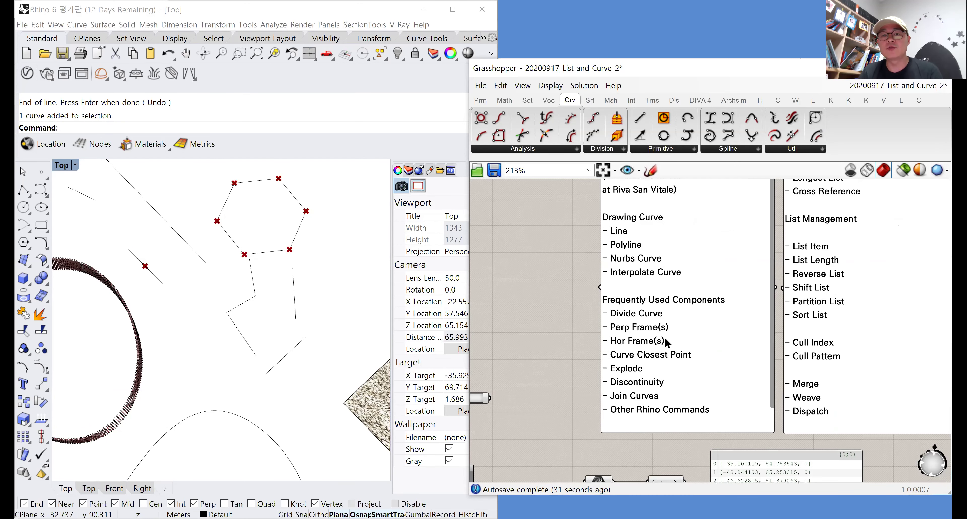
right_drag(674, 343, 756, 292)
Look through the curve components for analysis, division, primitives, splines and utilities, and compare them with the lesson notes
click(559, 150)
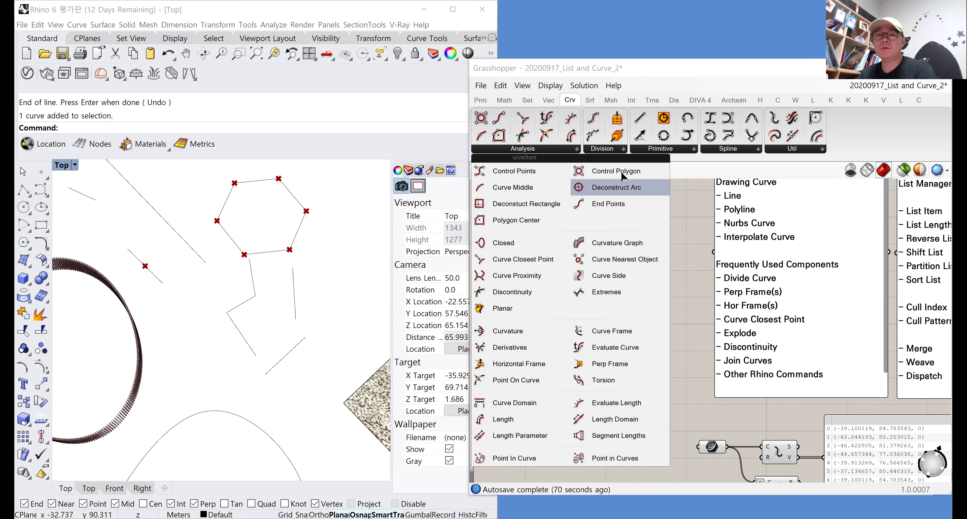
click(615, 151)
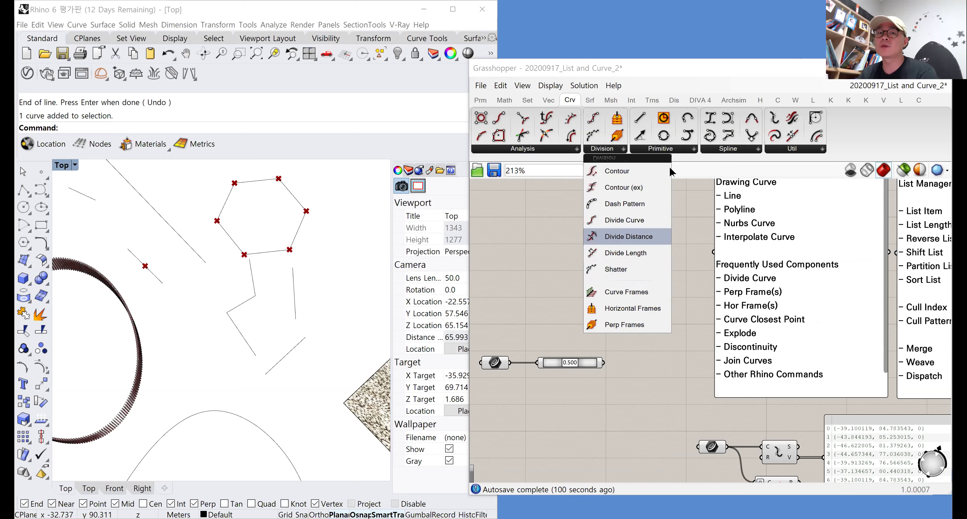
click(685, 150)
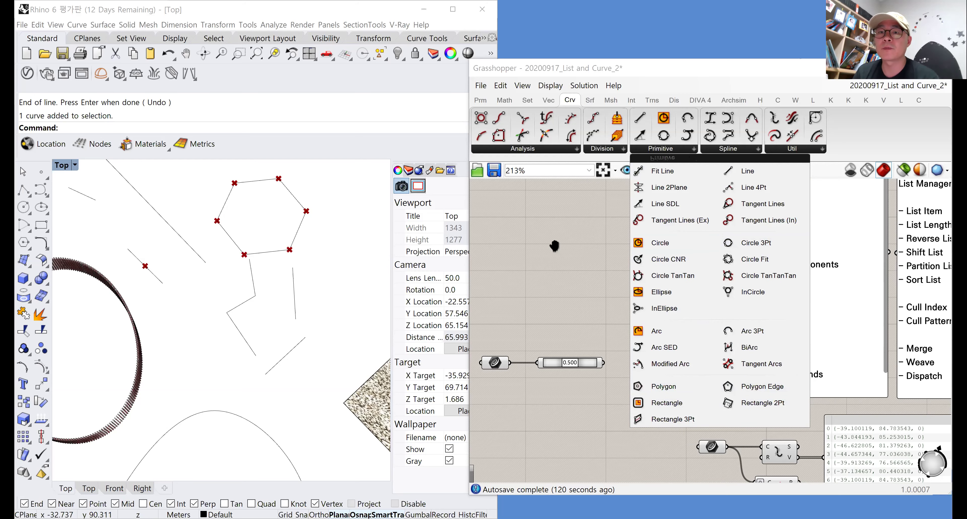
right_drag(627, 218, 544, 242)
click(727, 150)
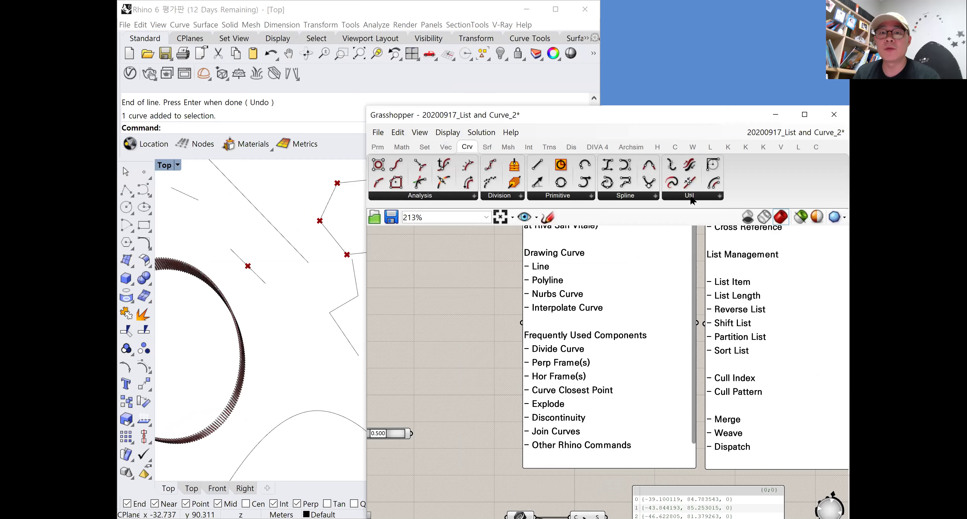
click(693, 196)
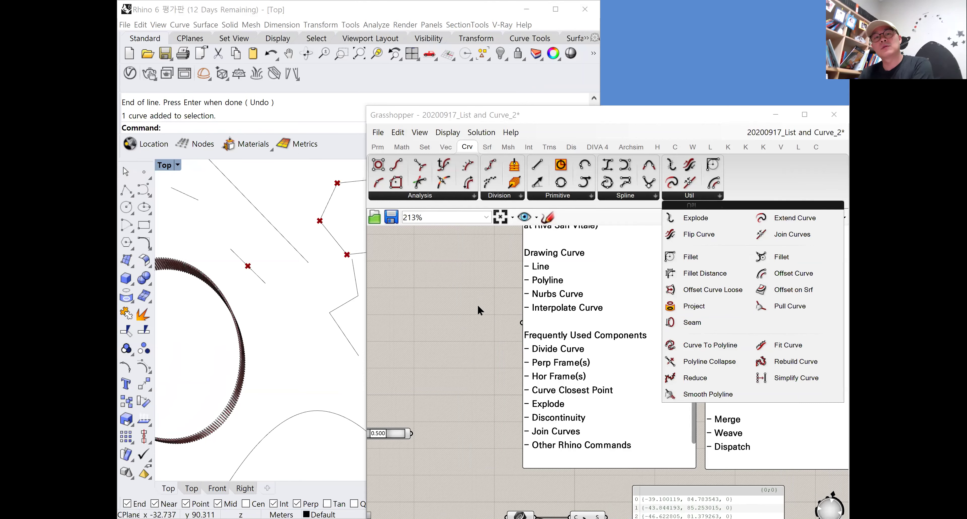
scroll(477, 308, down, 1)
right_drag(530, 323, 488, 354)
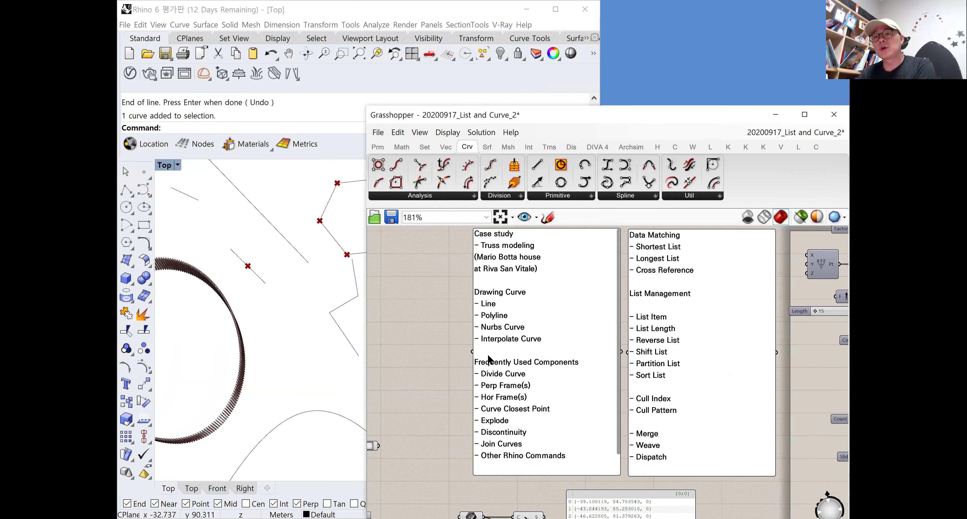